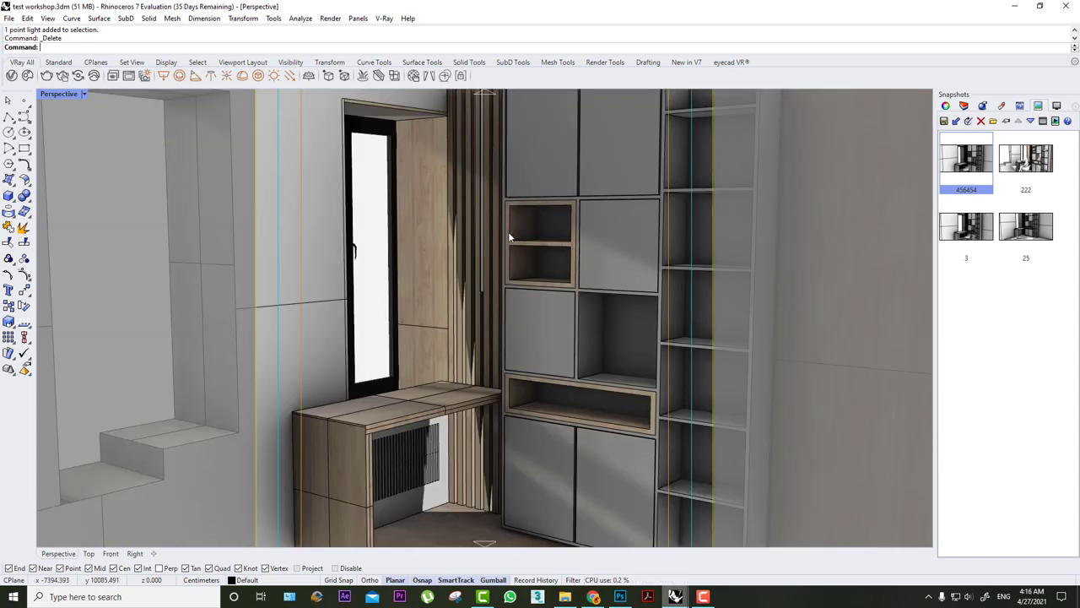
- Inspect the room by switching between the saved 222 and 456454 views and zooming
right_drag(508, 236, 521, 241)
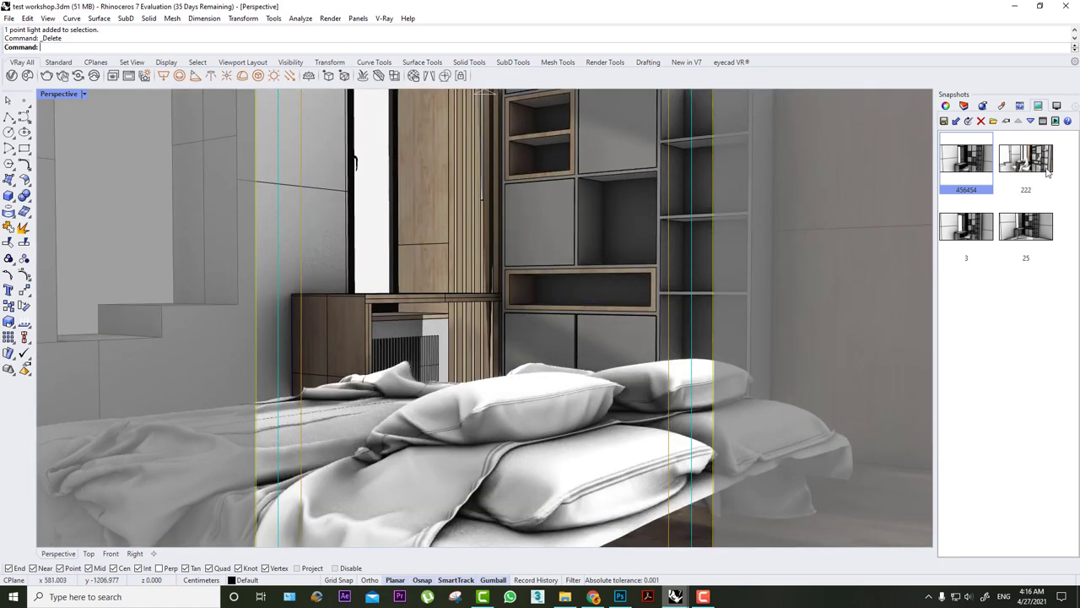
double_click(1046, 170)
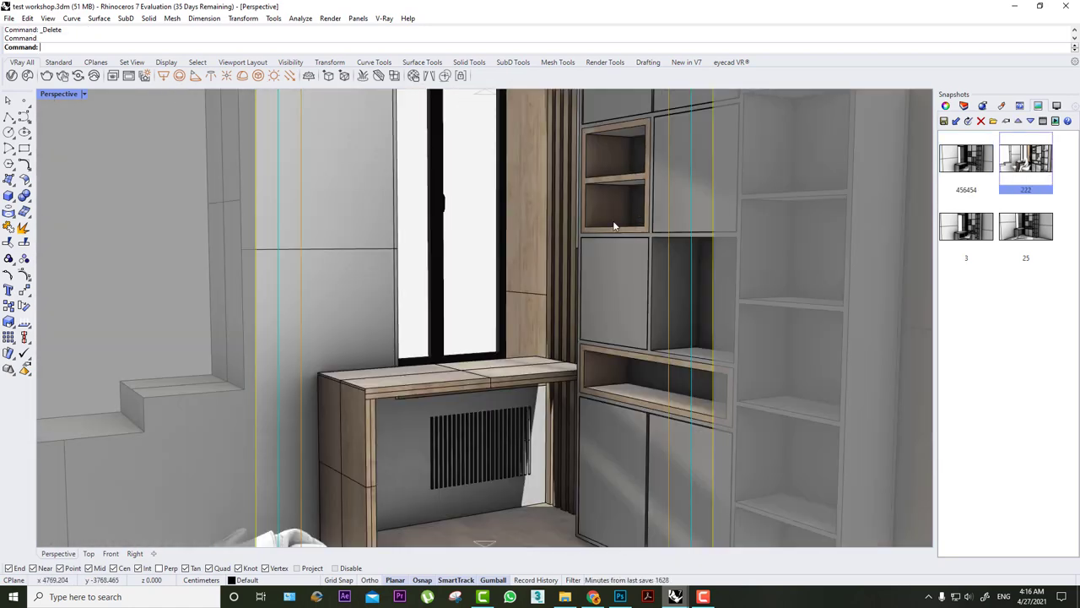
scroll(613, 225, up, 5)
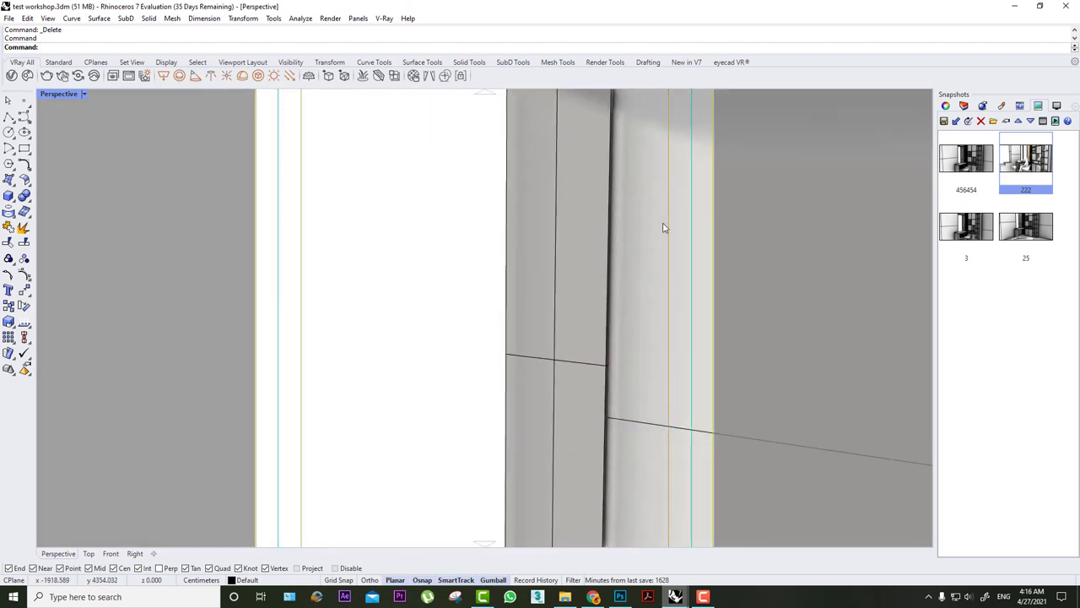
scroll(583, 208, down, 3)
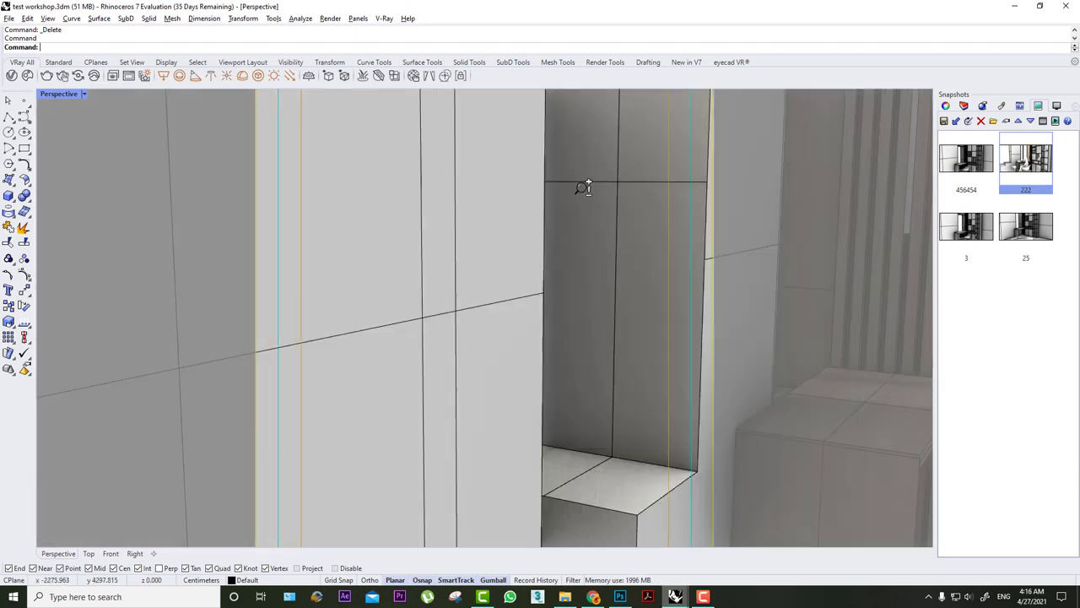
scroll(583, 183, up, 5)
double_click(981, 175)
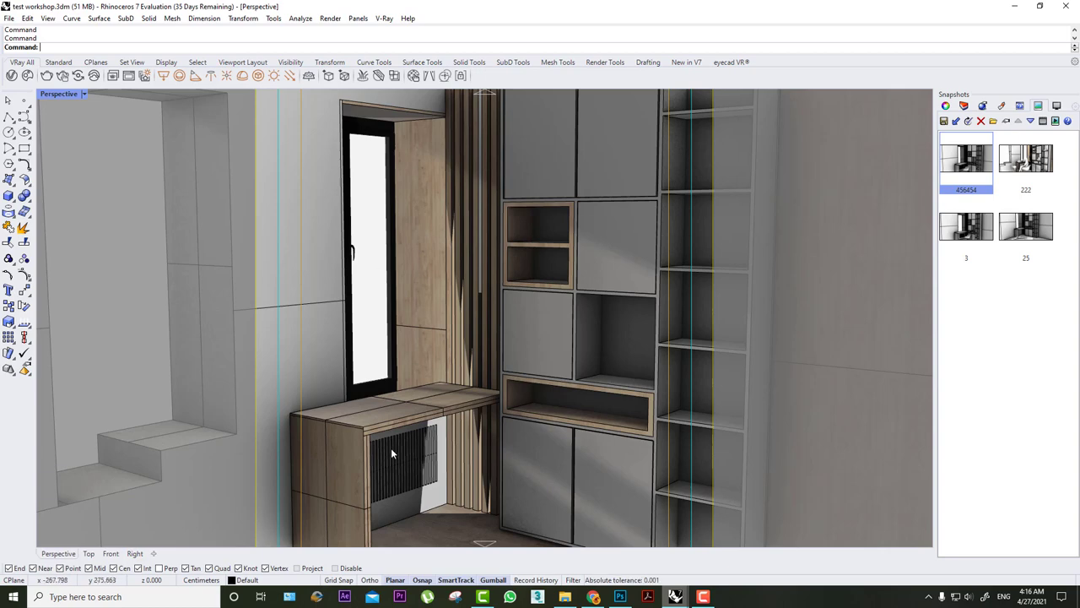
scroll(444, 432, down, 5)
scroll(501, 366, down, 5)
scroll(506, 349, down, 3)
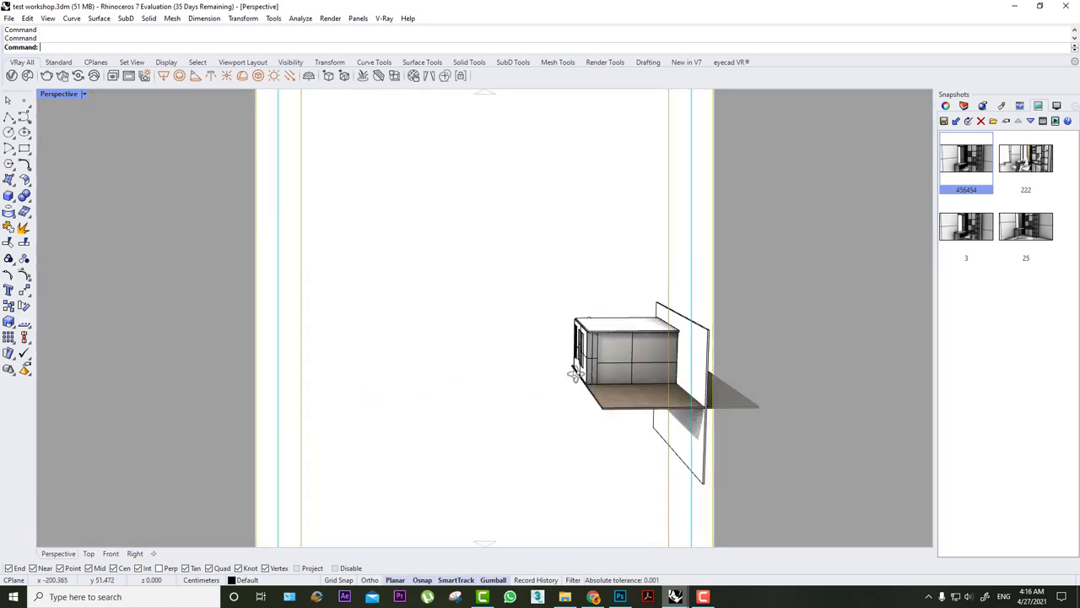
scroll(574, 366, down, 3)
scroll(641, 310, up, 4)
scroll(533, 357, up, 4)
scroll(578, 353, up, 3)
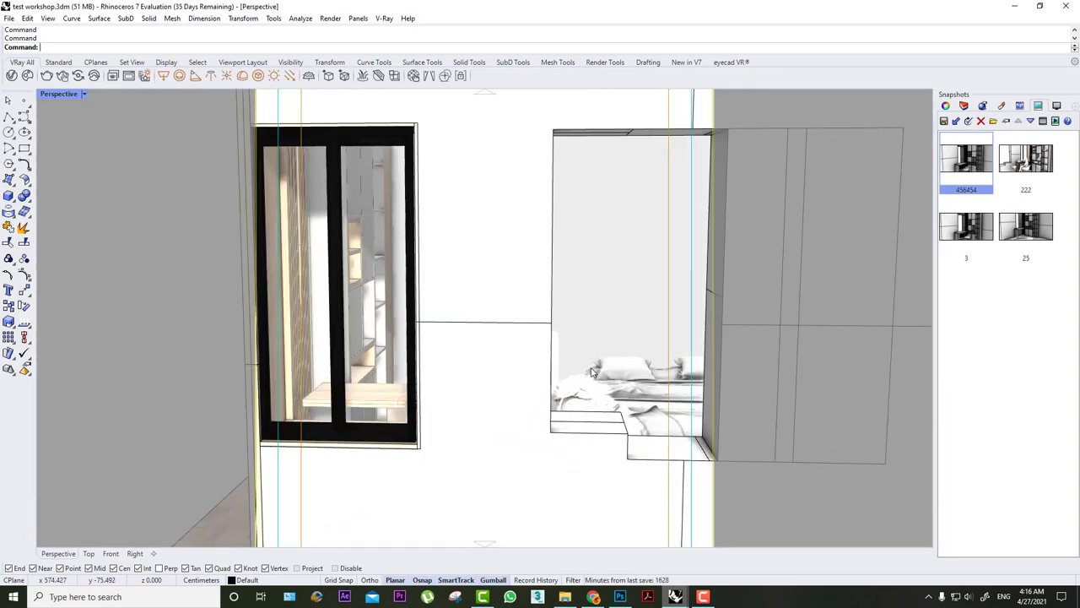
scroll(463, 385, down, 2)
scroll(481, 367, up, 2)
scroll(492, 355, down, 1)
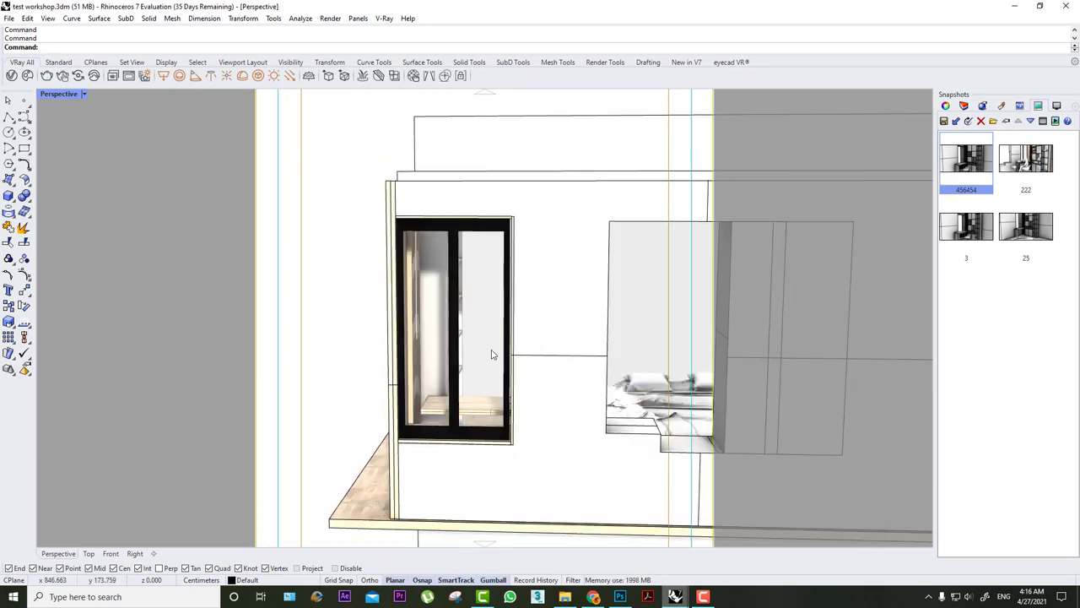
scroll(540, 355, down, 1)
scroll(620, 328, up, 2)
scroll(619, 328, down, 1)
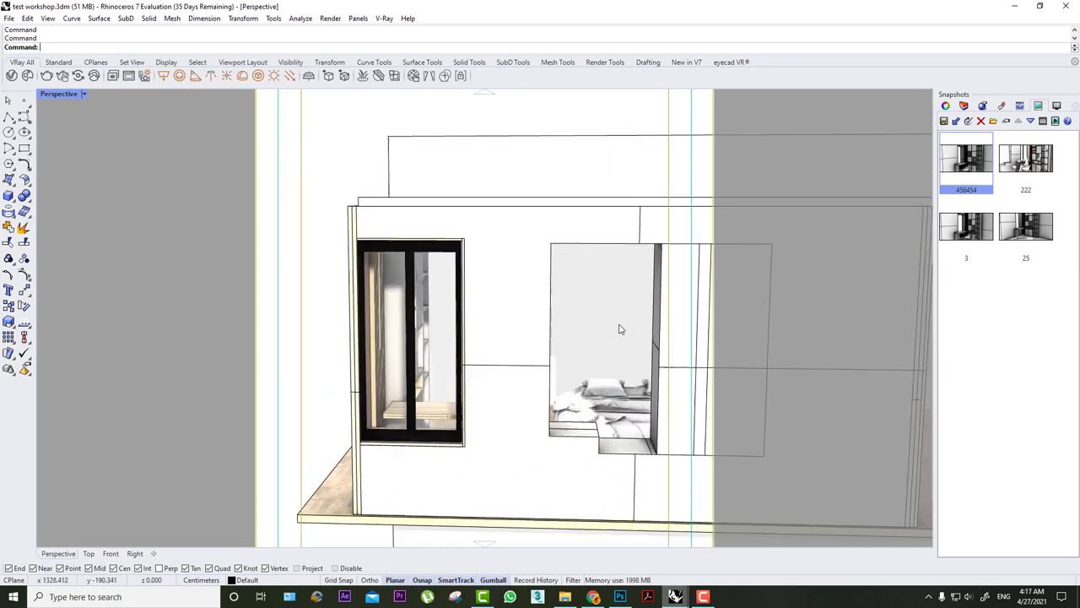
scroll(620, 328, down, 2)
scroll(499, 337, up, 4)
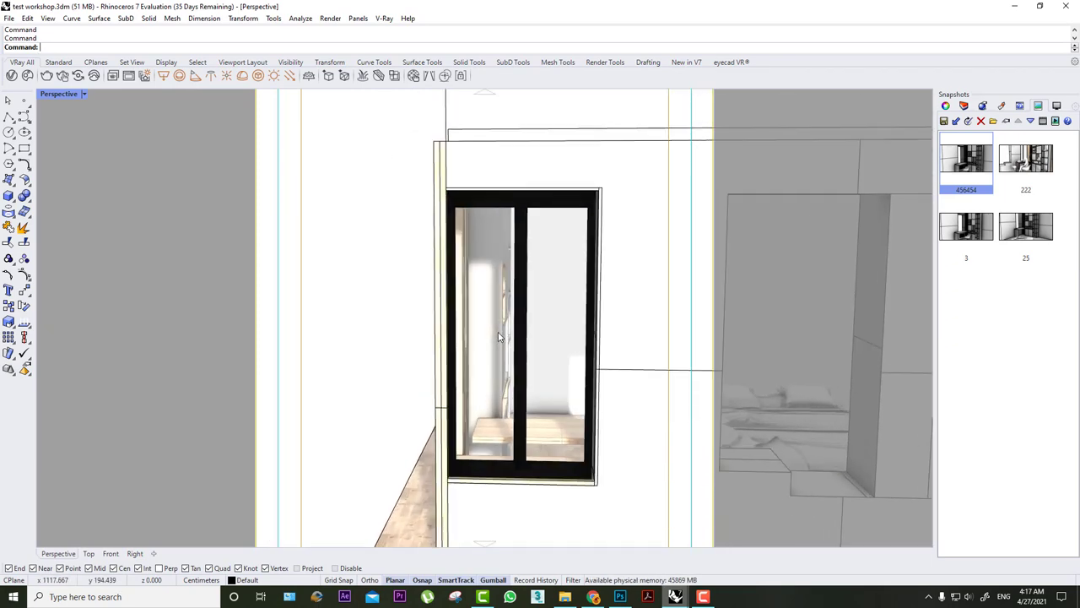
scroll(499, 337, down, 2)
- Orbit to view the window and shelves, then restore the saved 456454 interior view
mouse_move(499, 337)
right_down()
mouse_move(649, 360)
mouse_move(848, 335)
right_up()
scroll(872, 373, up, 1)
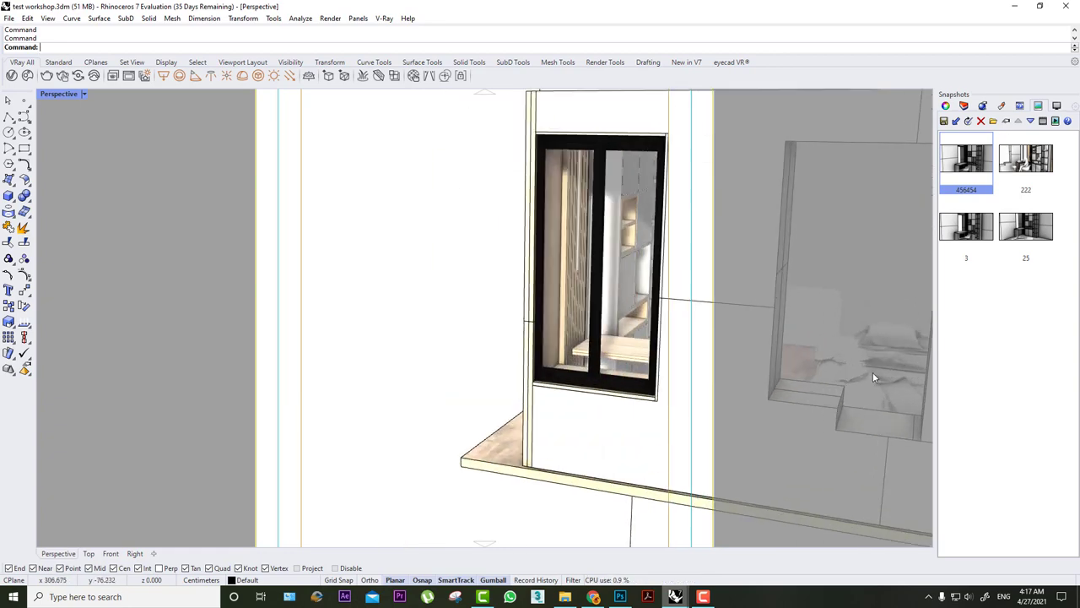
scroll(873, 372, up, 2)
scroll(873, 372, up, 2)
scroll(873, 373, up, 1)
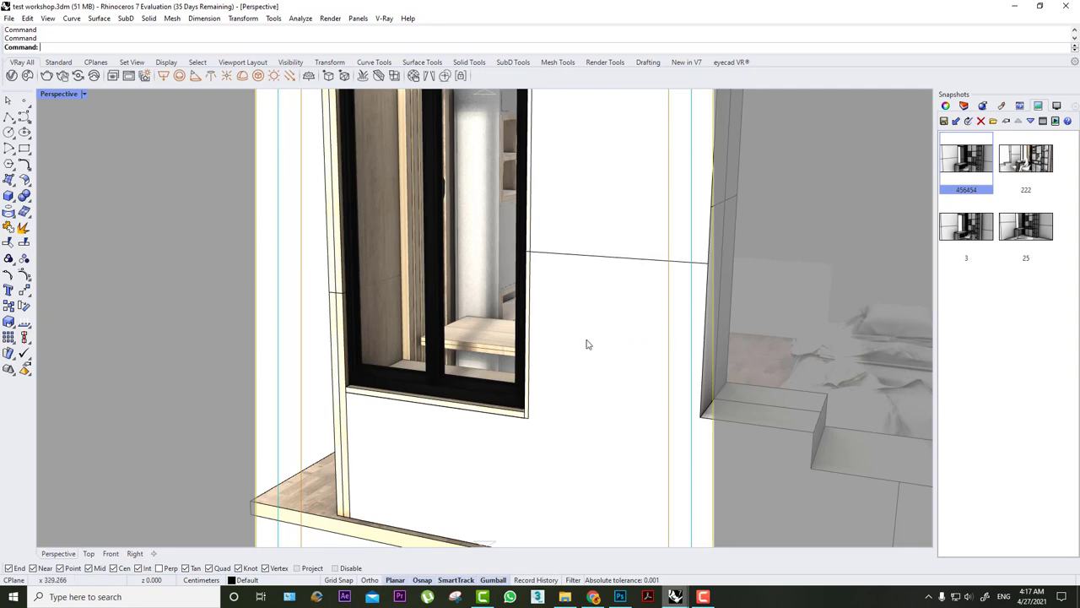
scroll(586, 343, down, 3)
scroll(549, 328, up, 2)
scroll(450, 374, up, 3)
scroll(451, 374, up, 2)
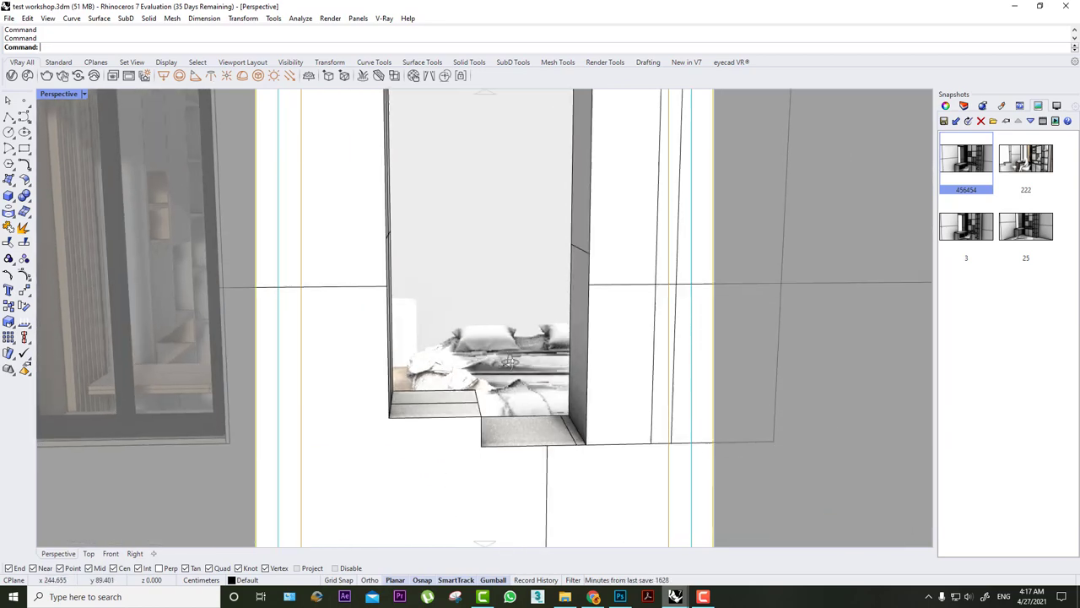
scroll(451, 374, down, 3)
scroll(439, 363, up, 2)
mouse_move(439, 363)
right_down()
mouse_move(326, 321)
mouse_move(242, 354)
right_up()
scroll(242, 354, up, 3)
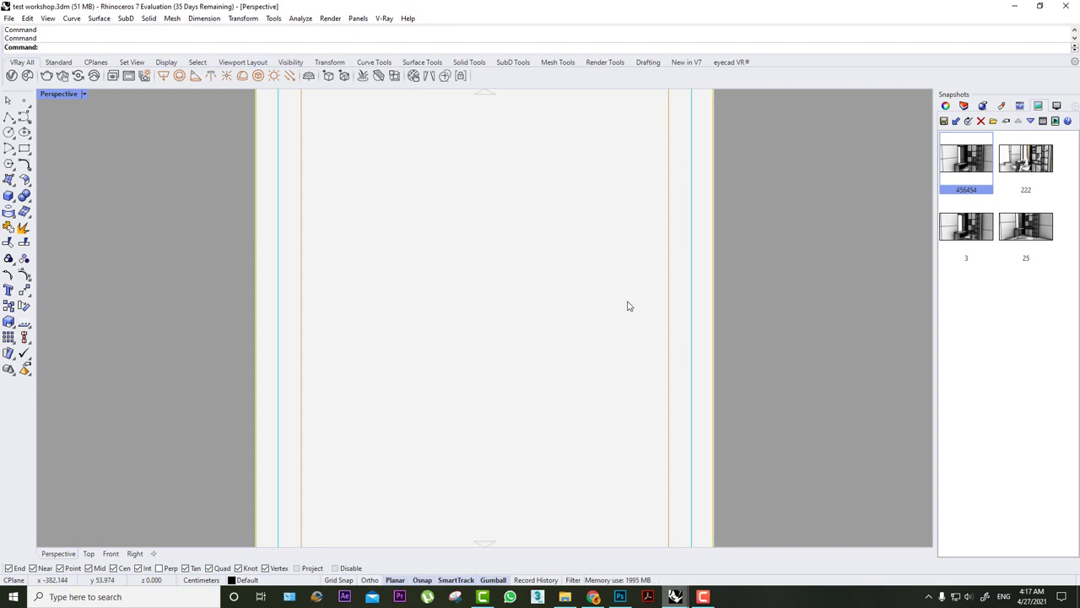
double_click(962, 161)
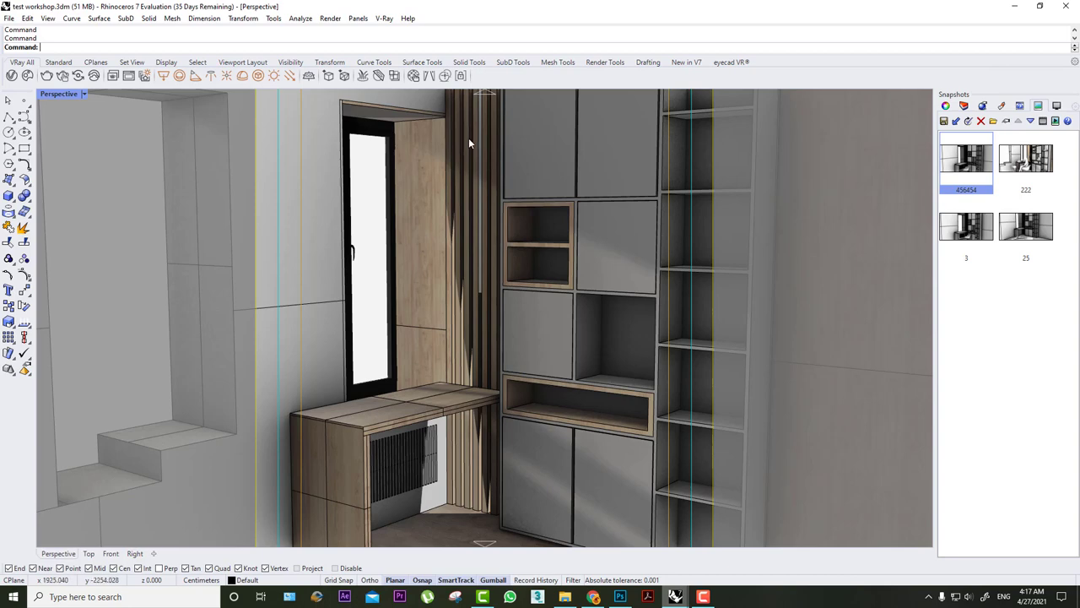
- Browse the scene materials and the wood and laminate material library, then close the editor
click(12, 75)
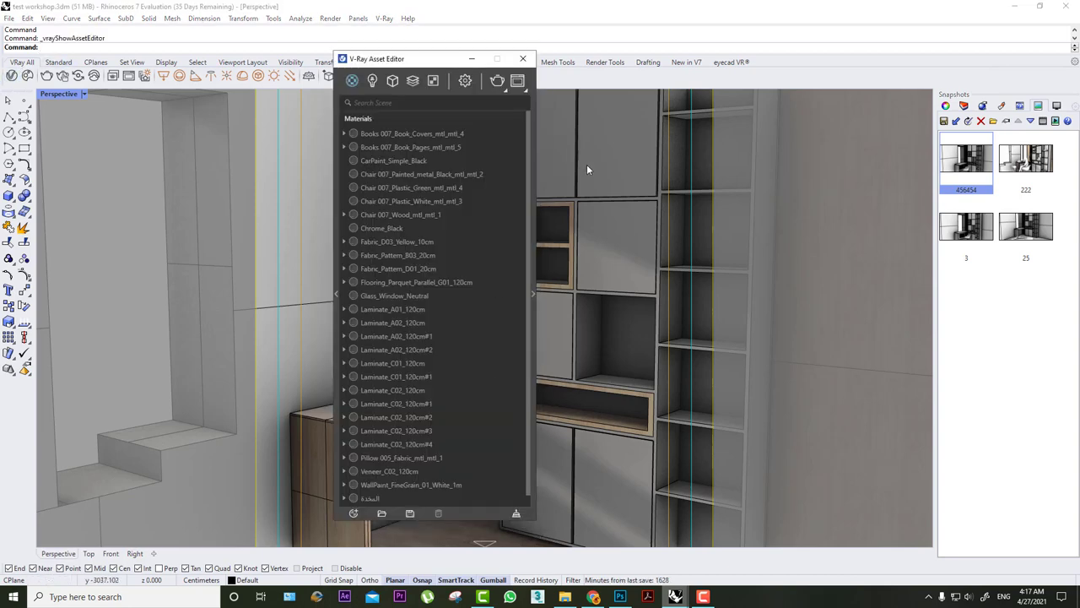
click(338, 143)
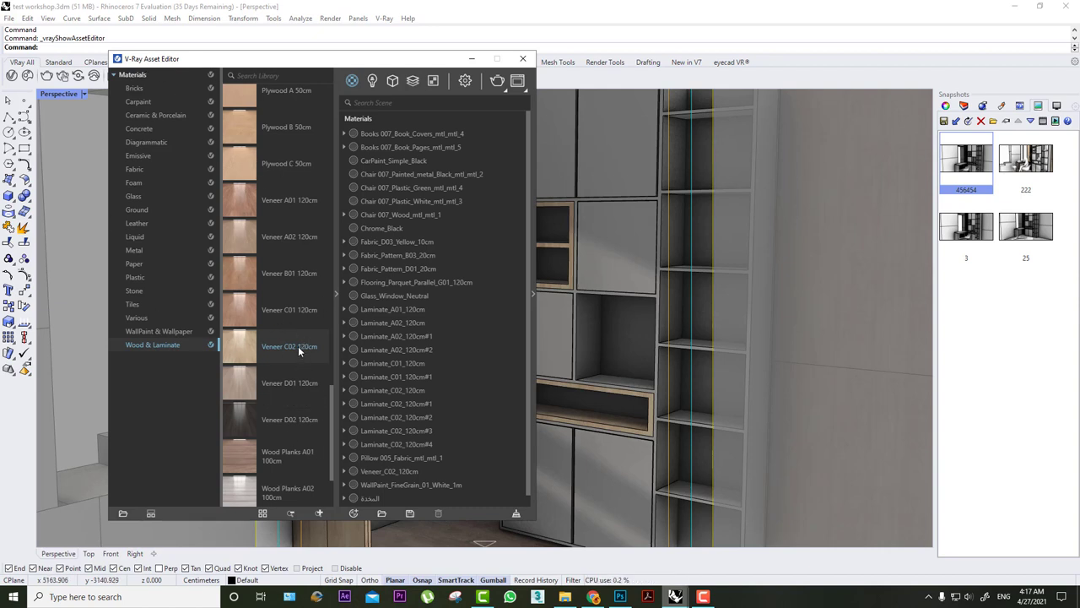
click(336, 296)
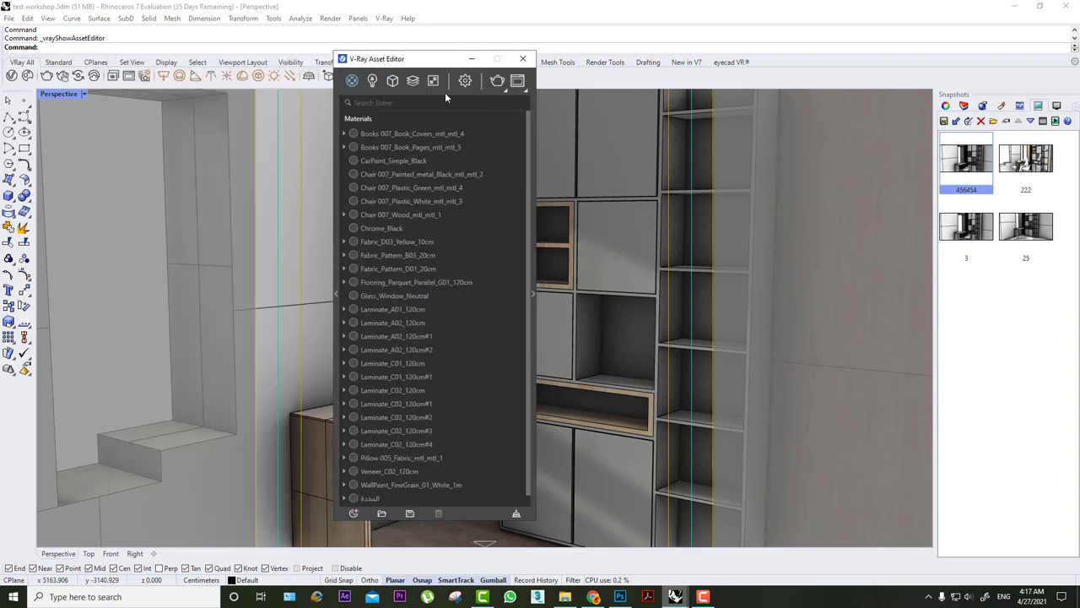
click(471, 58)
- Select the horizontal panel, desk and seven vertical slats, then open and position Chaos Cosmos
click(438, 295)
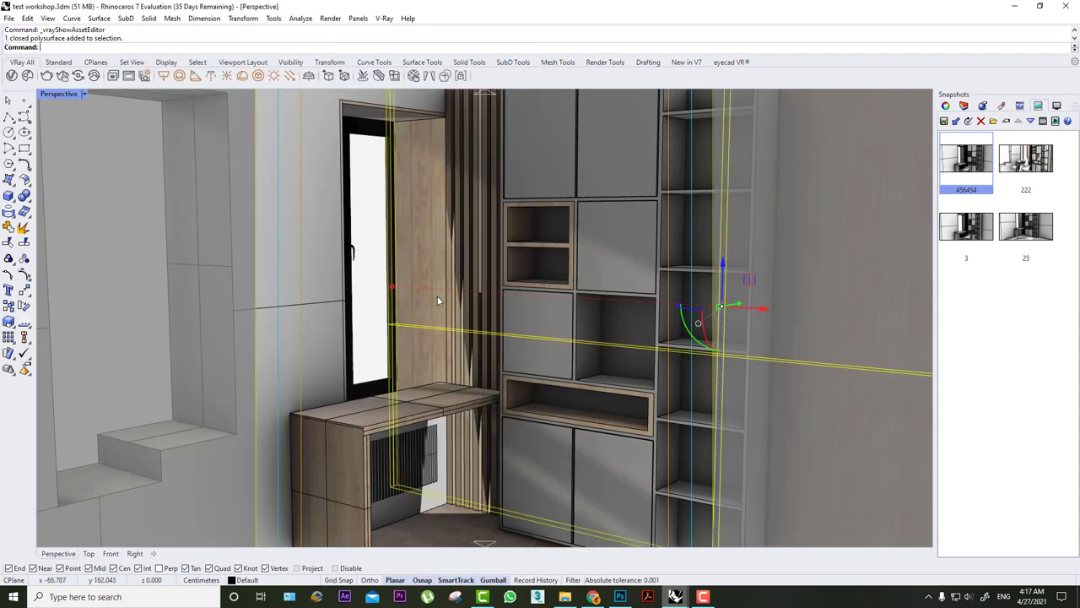
click(401, 416)
click(462, 306)
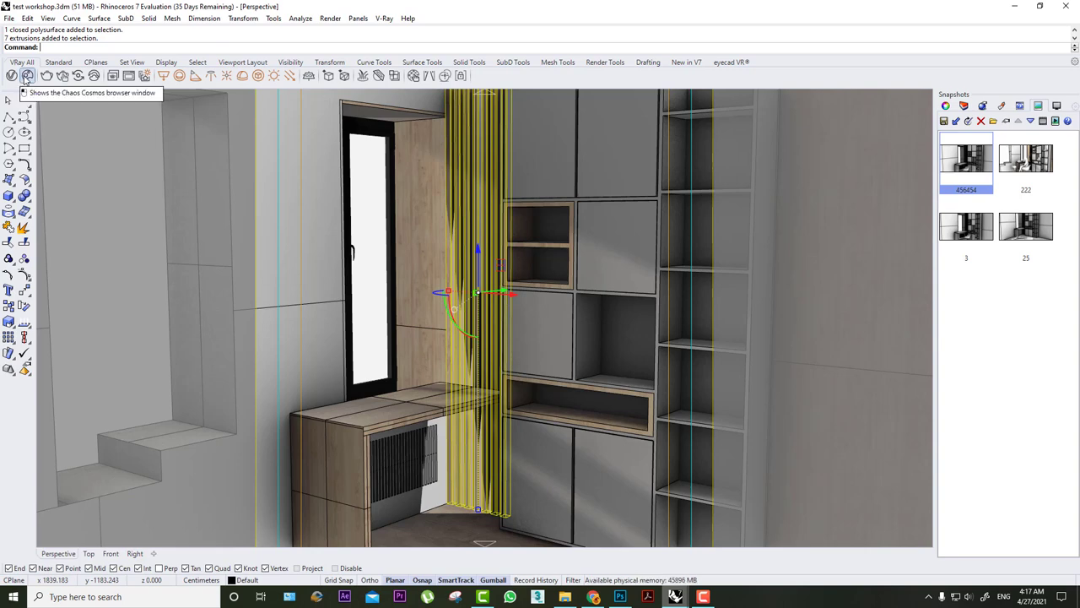
click(27, 76)
drag(195, 29, 678, 46)
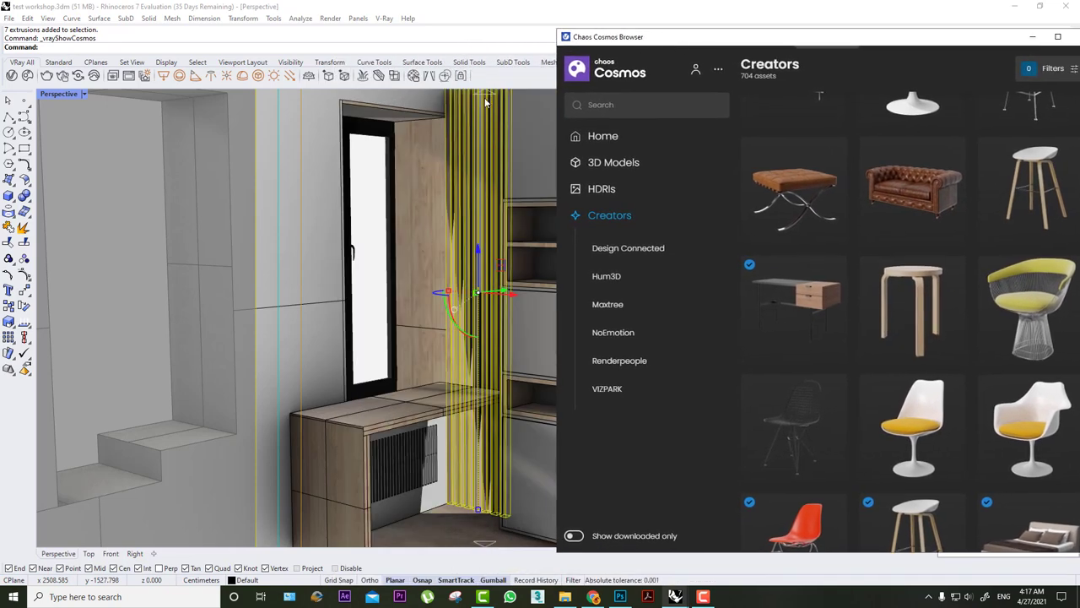
drag(726, 40, 674, 44)
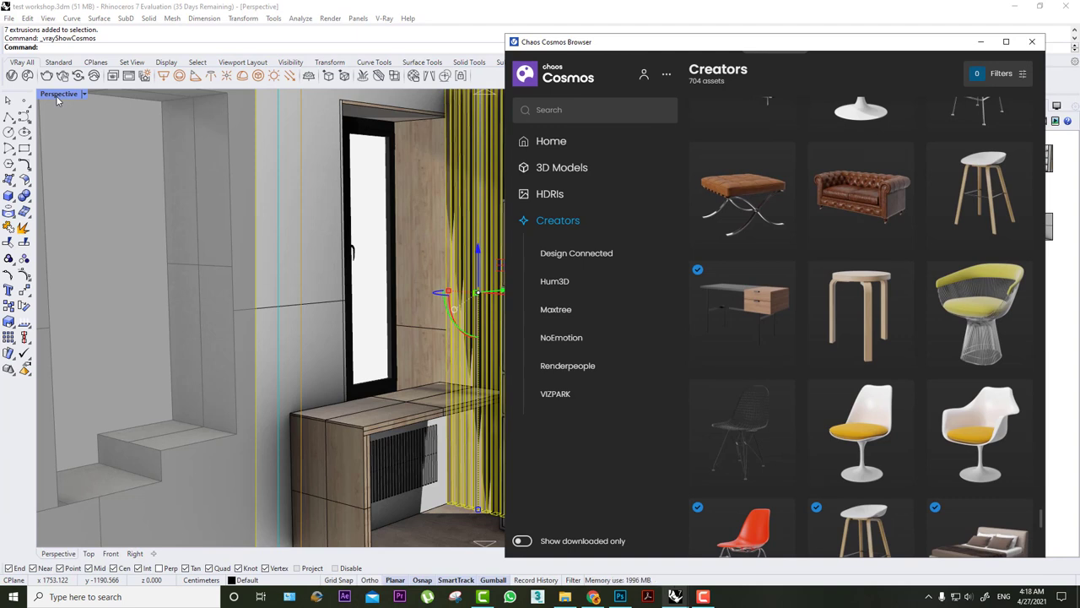
- Return to the multi-view layout and filter Cosmos to 3D Models › Furniture › Chairs
double_click(58, 99)
scroll(269, 191, up, 2)
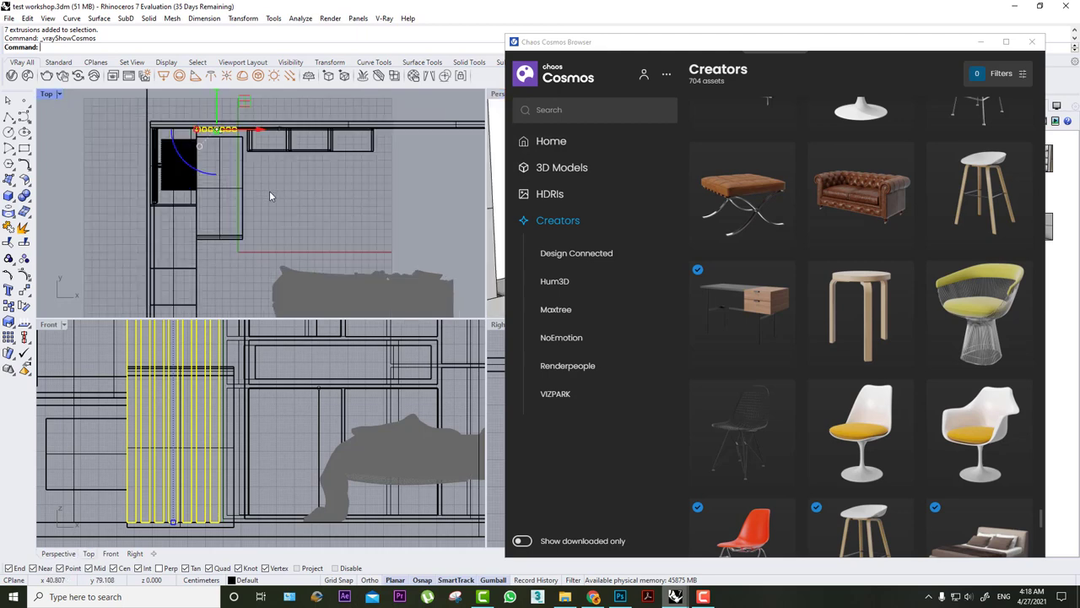
scroll(741, 258, down, 5)
scroll(709, 219, down, 5)
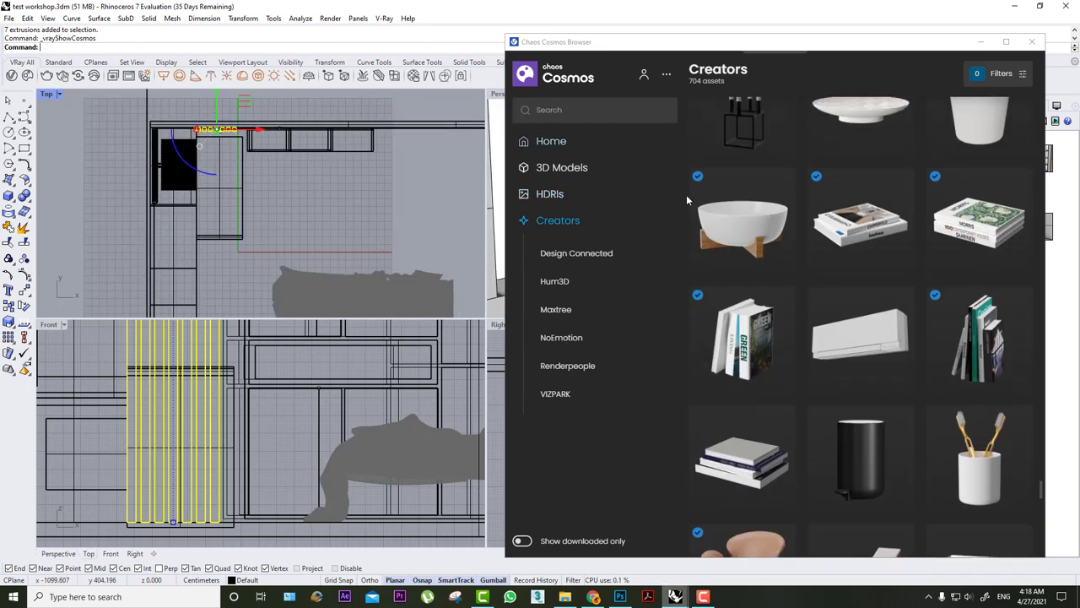
scroll(667, 270, down, 3)
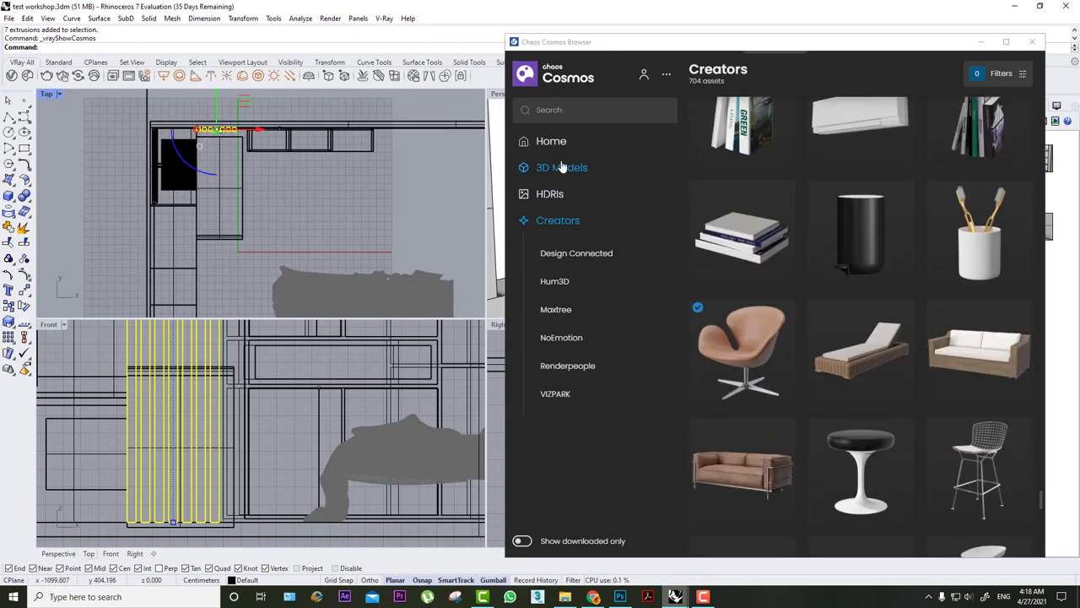
click(563, 167)
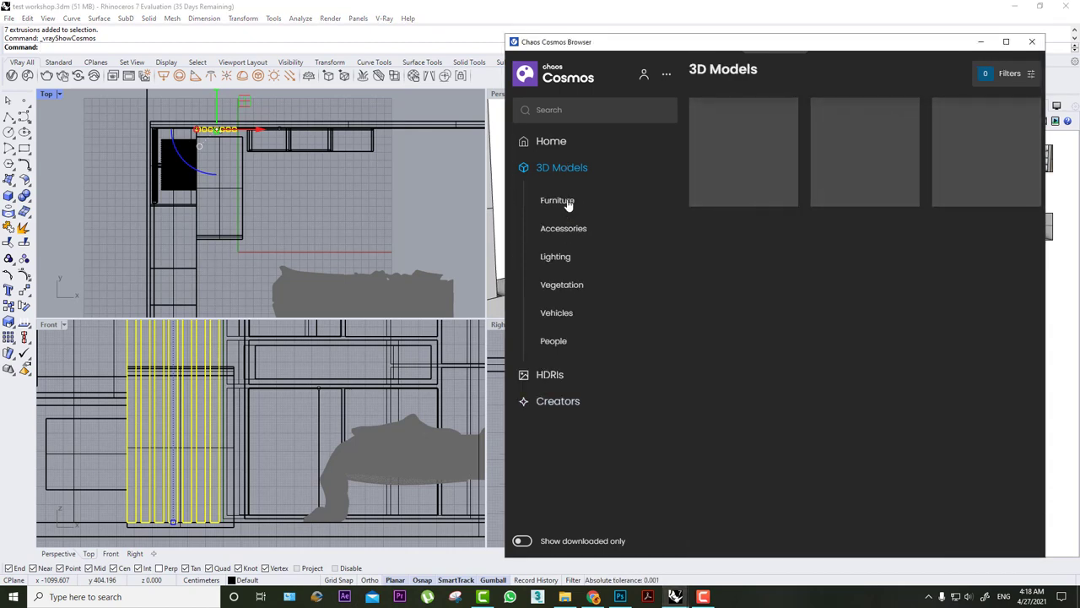
click(573, 201)
click(561, 243)
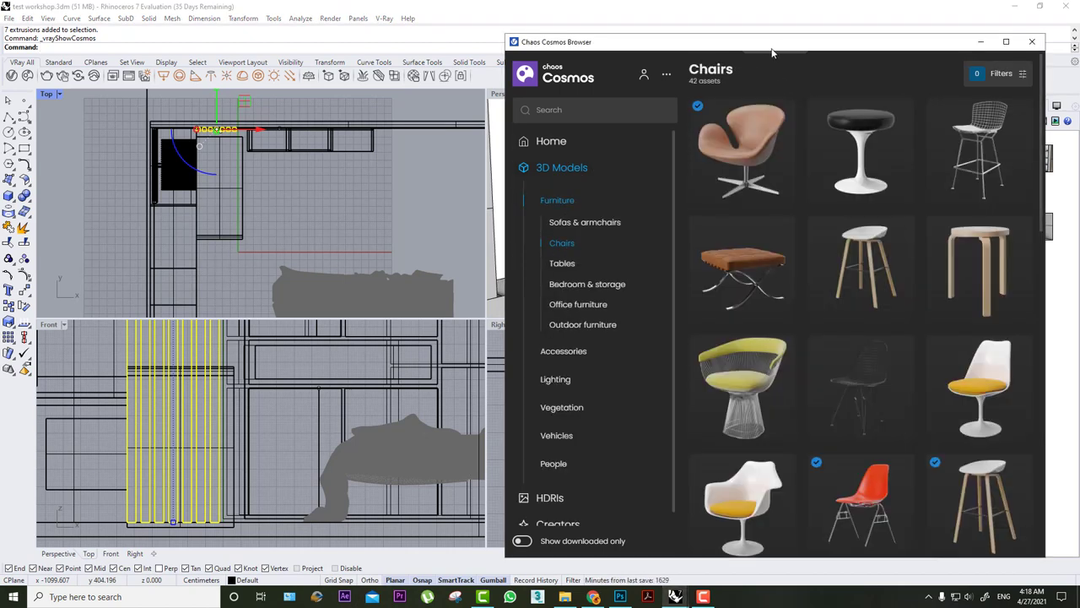
drag(759, 48, 700, 47)
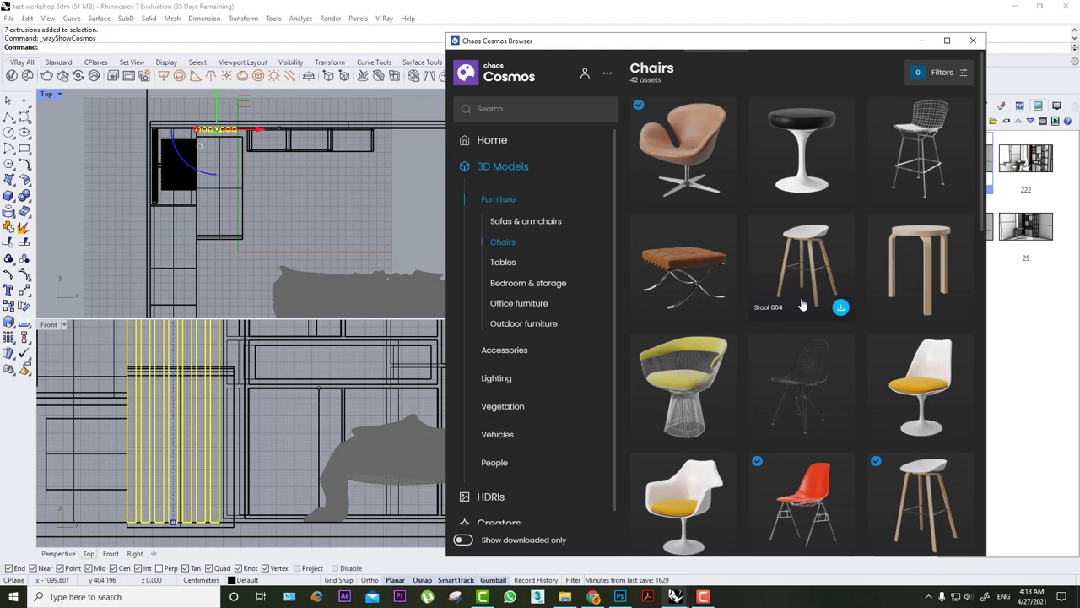
- Scroll the Chairs grid and download the Barstool 004 model
scroll(802, 306, down, 3)
scroll(803, 319, down, 2)
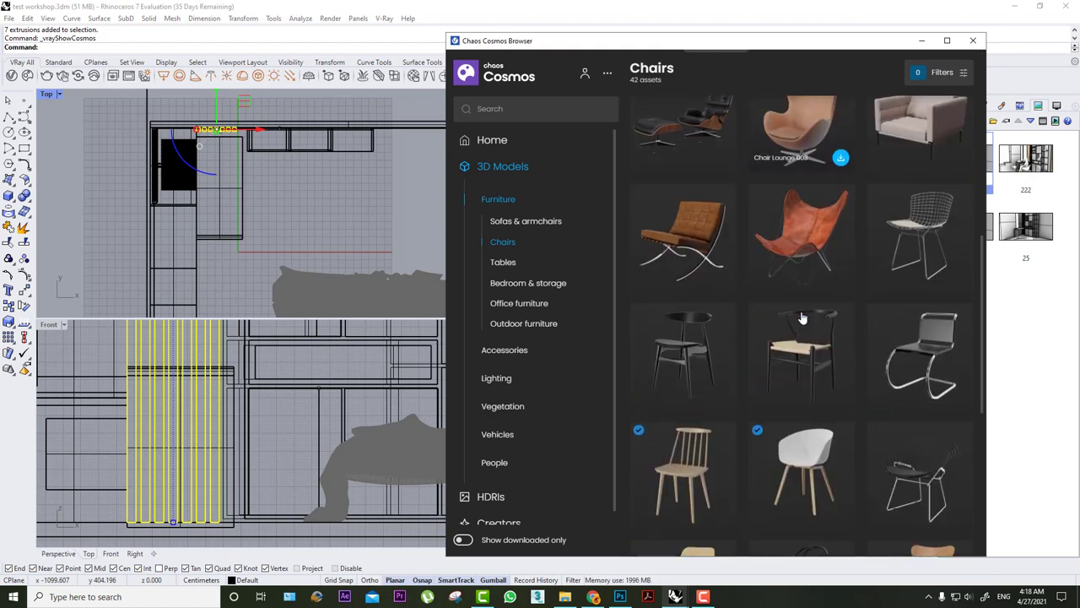
scroll(802, 358, down, 2)
scroll(831, 338, down, 1)
scroll(831, 338, down, 2)
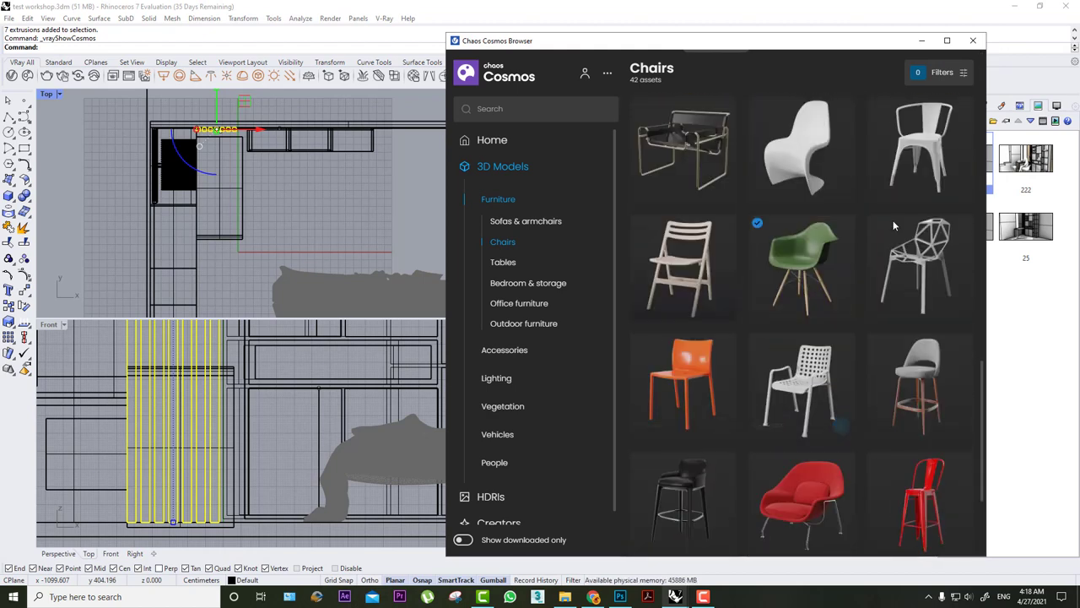
scroll(754, 301, down, 2)
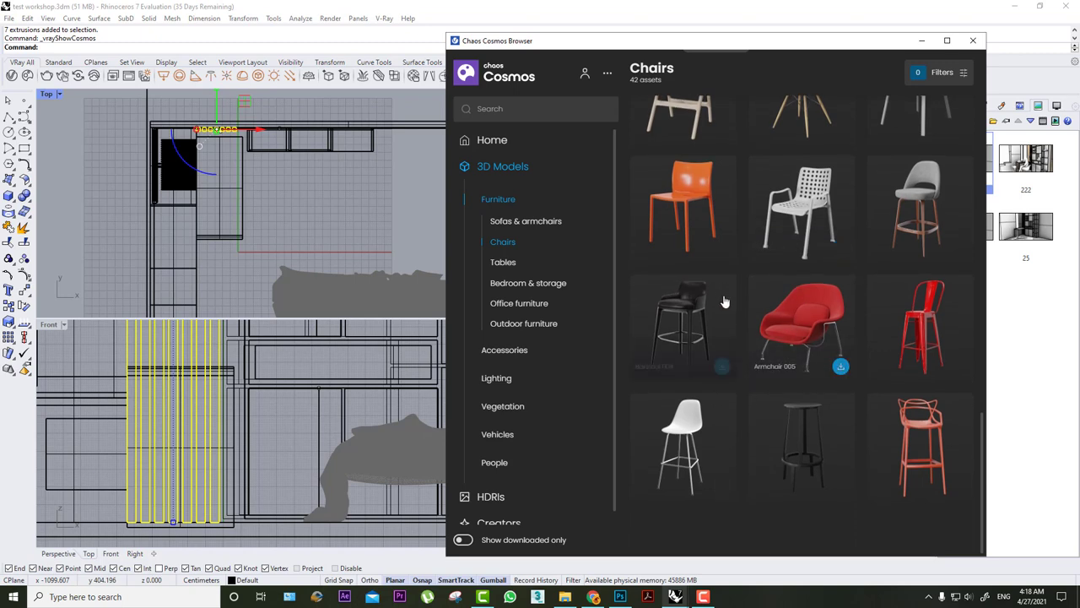
click(721, 367)
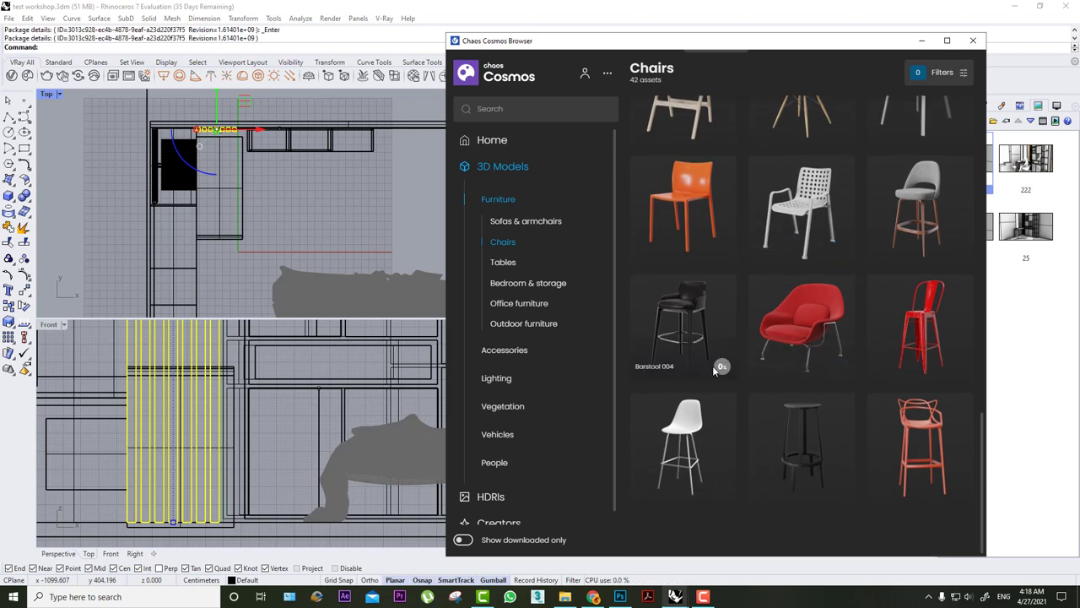
- Scroll the Chairs grid down to the green Chair 007
scroll(768, 262, up, 5)
scroll(778, 233, up, 5)
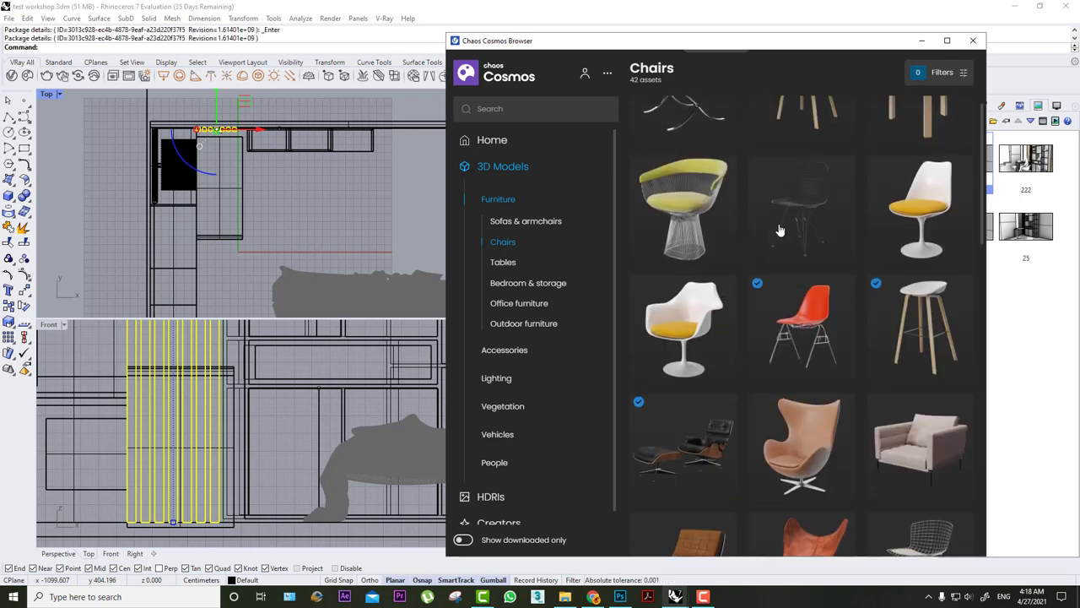
scroll(781, 230, up, 2)
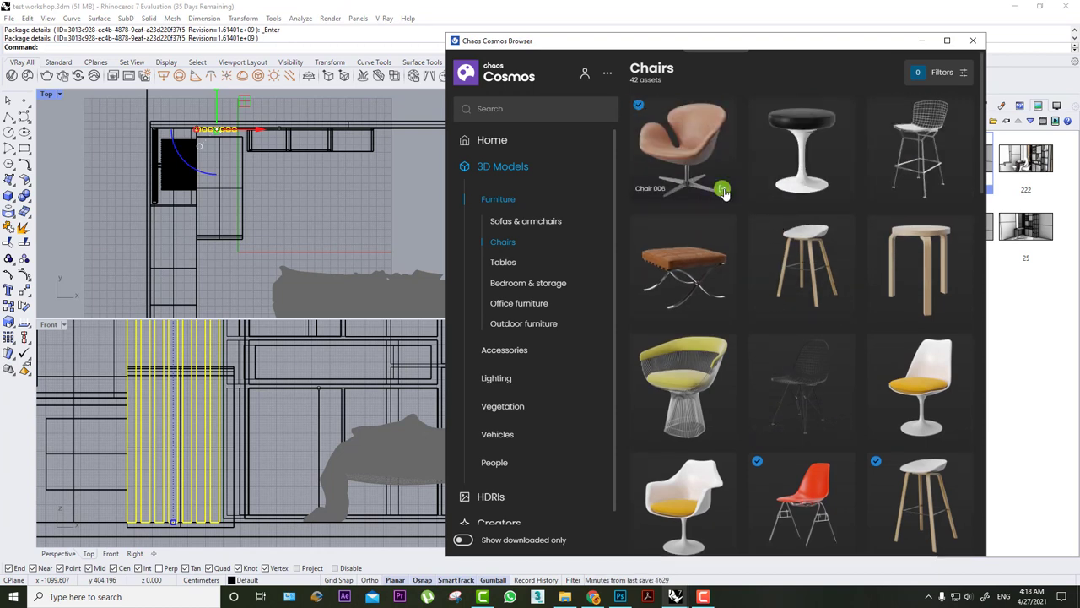
scroll(759, 237, down, 3)
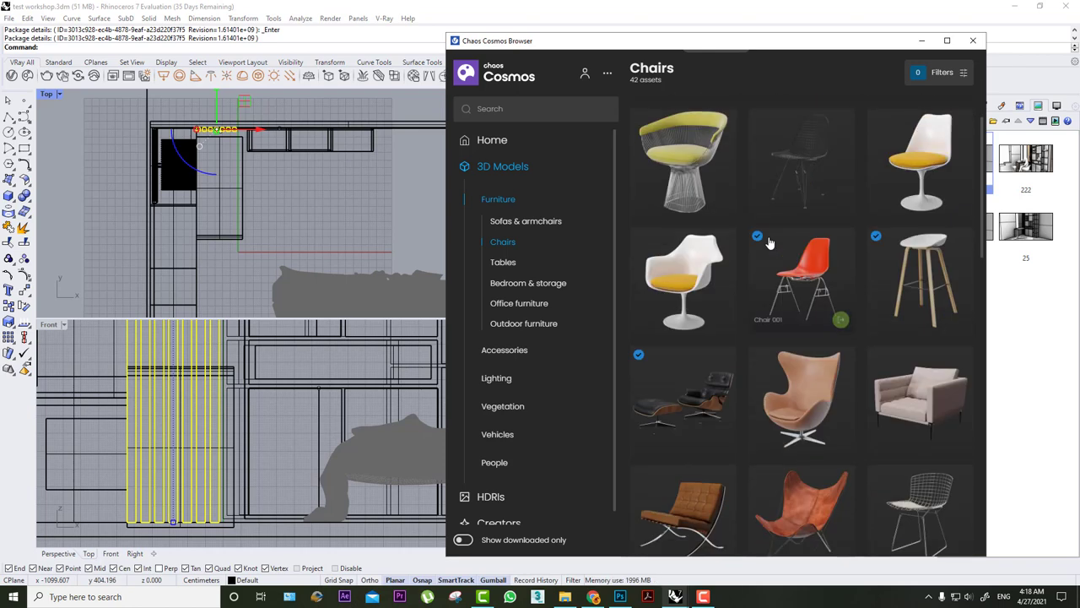
scroll(766, 236, down, 2)
scroll(768, 238, down, 2)
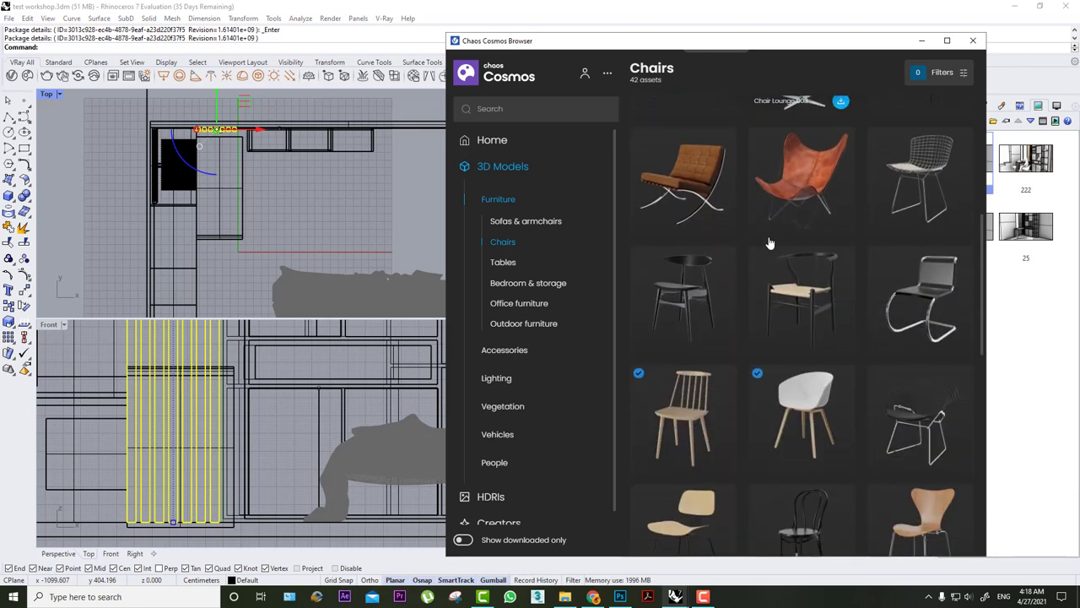
scroll(769, 241, down, 1)
scroll(768, 238, down, 1)
scroll(769, 241, down, 1)
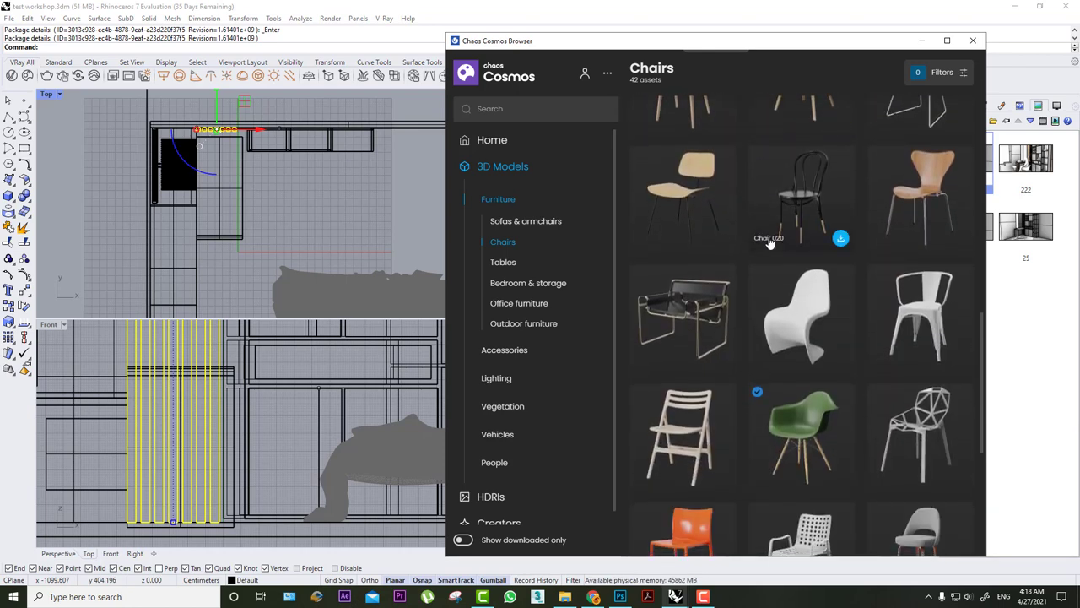
mouse_move(802, 432)
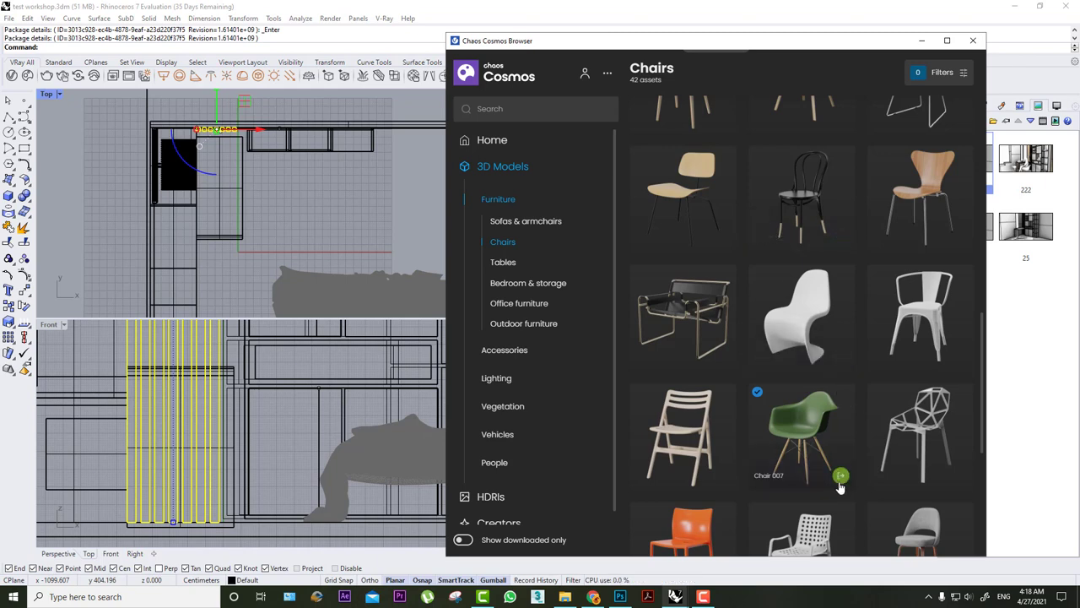
- Import Chair 007, place a single copy in the room, and close the asset browser
click(840, 478)
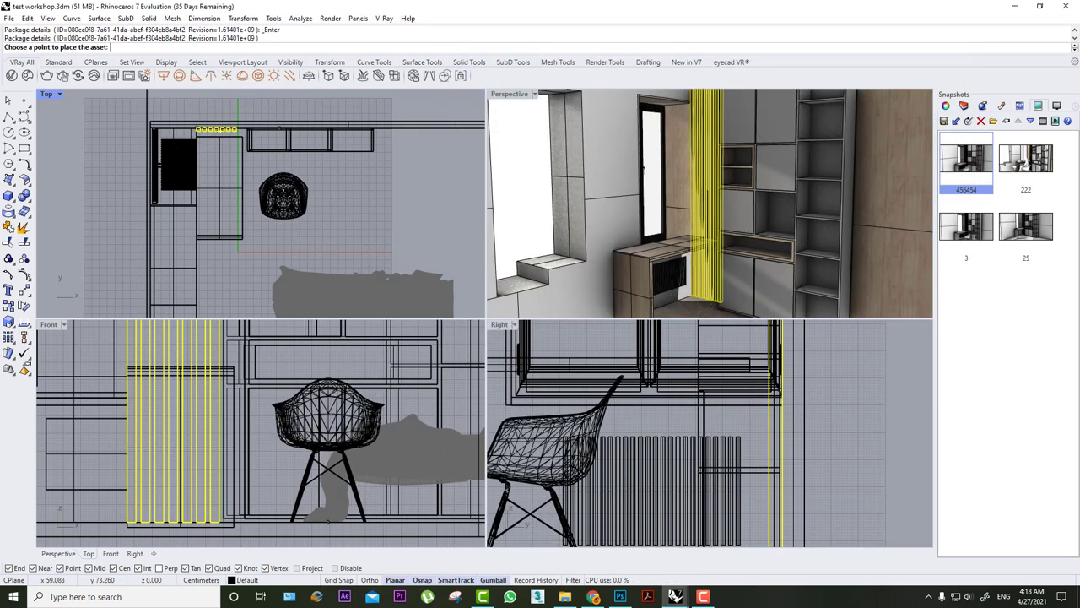
click(335, 443)
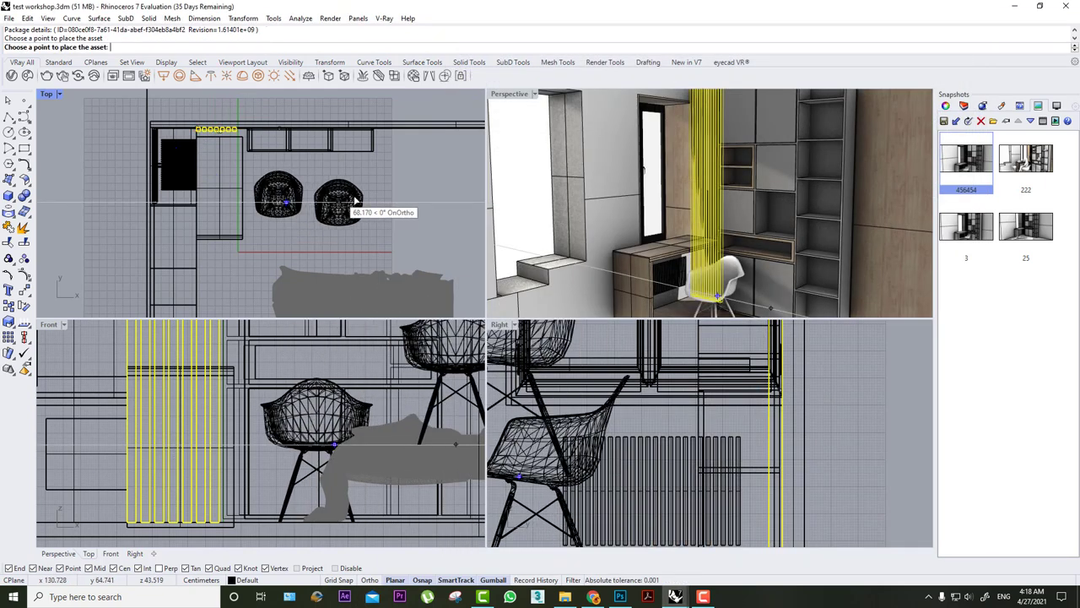
key(Escape)
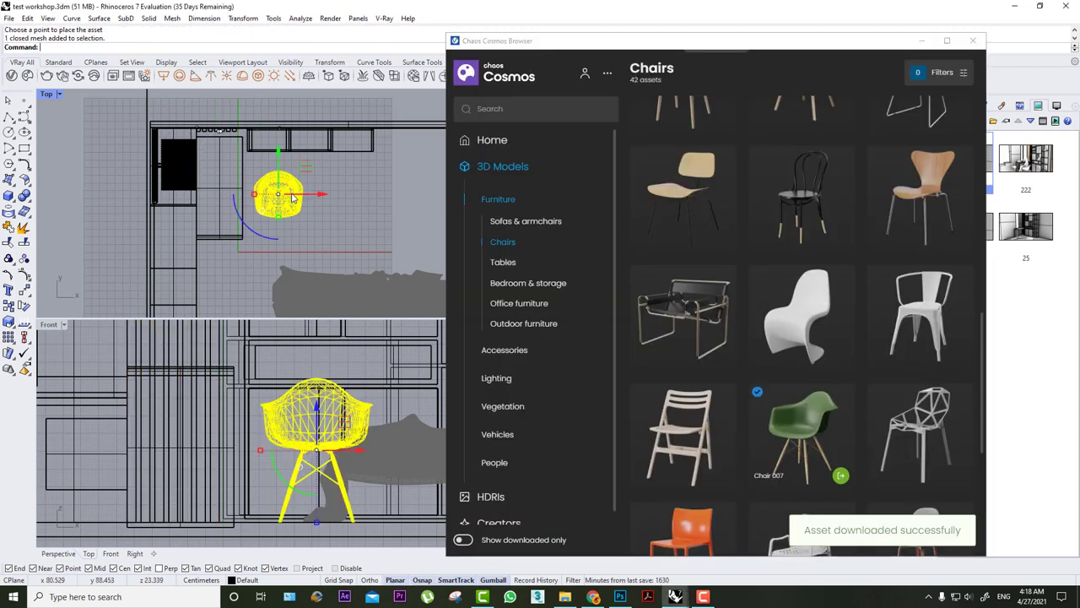
click(922, 40)
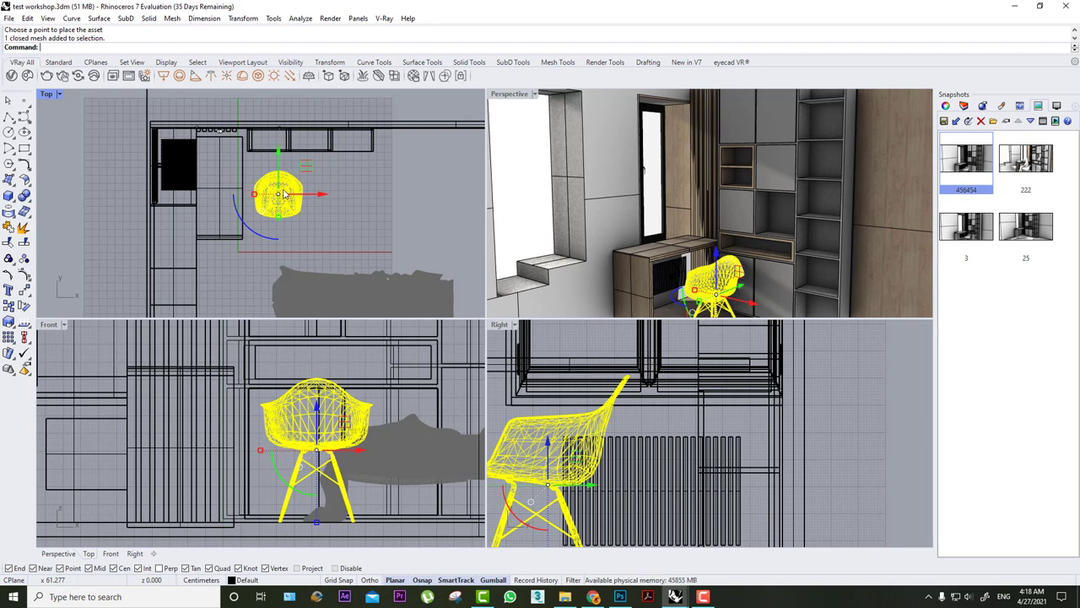
- Move the chair up to the desk, rotate it to face the desk, and nudge it into place
scroll(282, 189, up, 2)
mouse_move(280, 187)
mouse_down()
mouse_move(270, 215)
mouse_move(271, 204)
mouse_up()
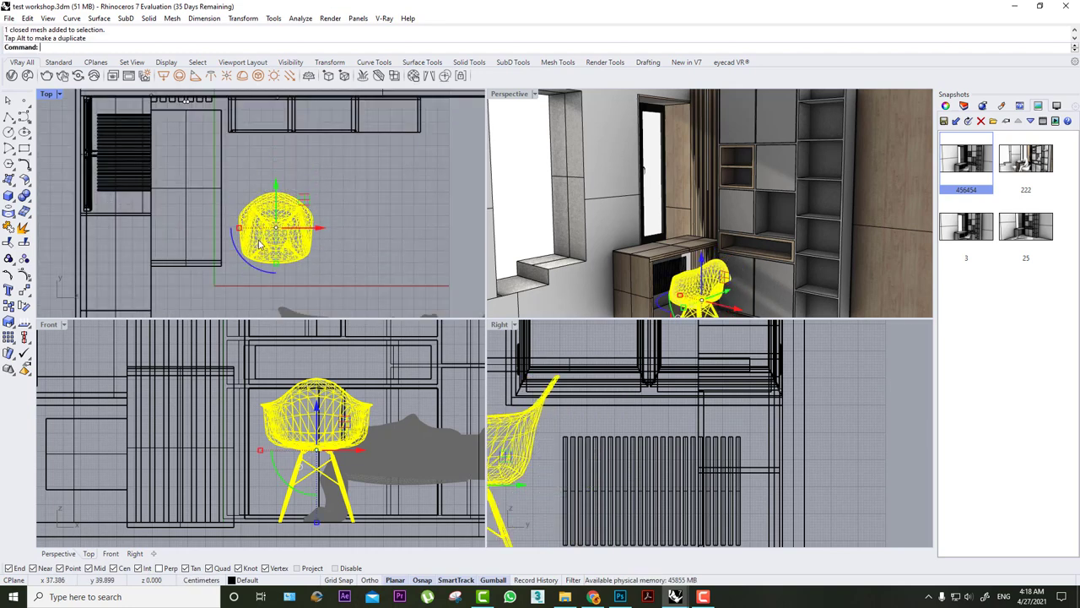
drag(255, 271, 394, 201)
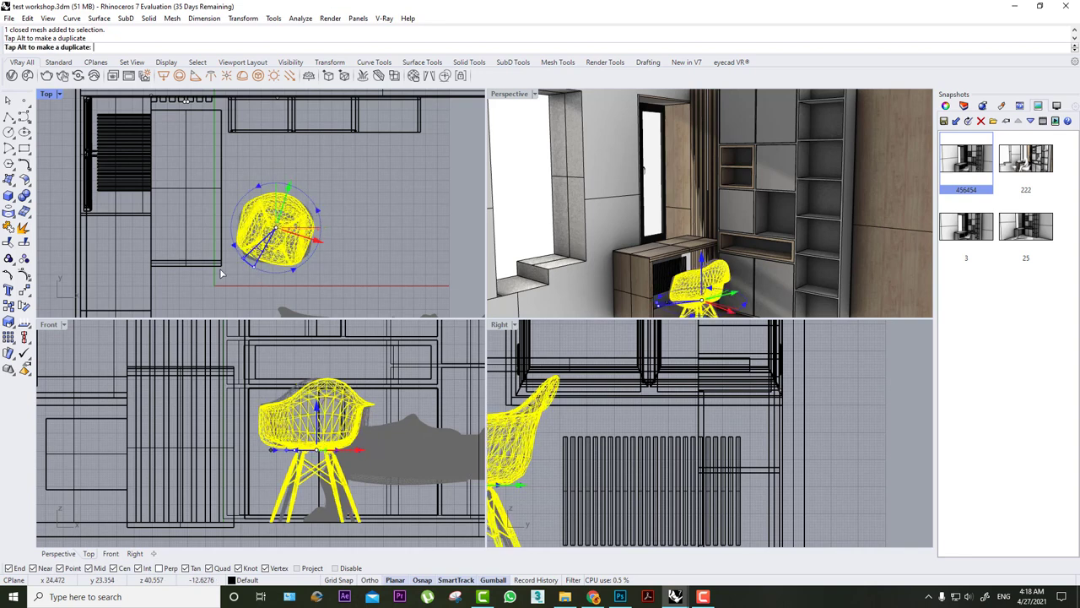
click(393, 201)
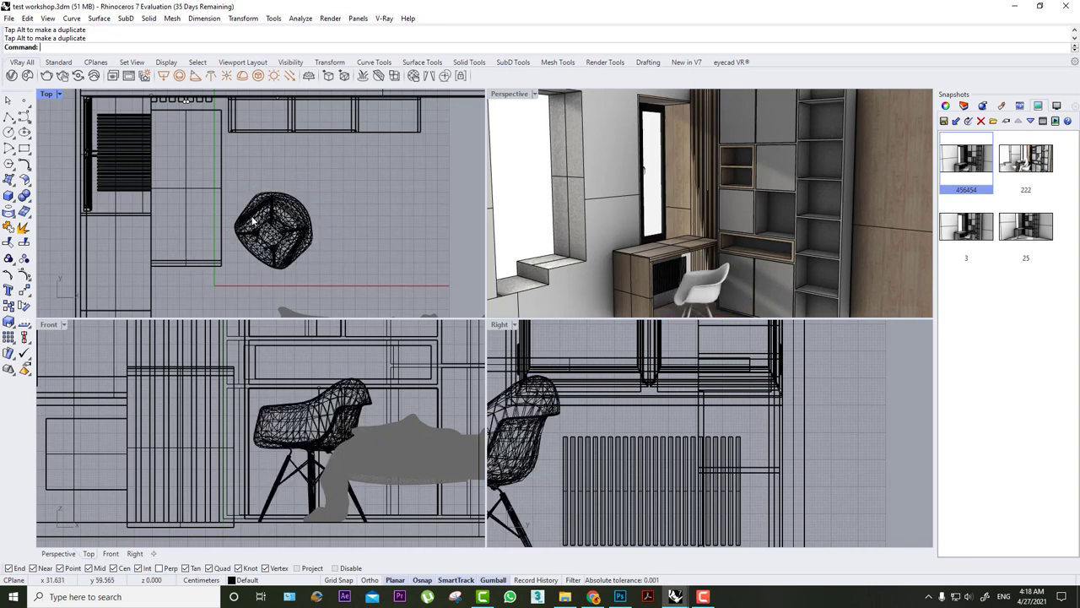
click(272, 207)
drag(272, 206, 273, 193)
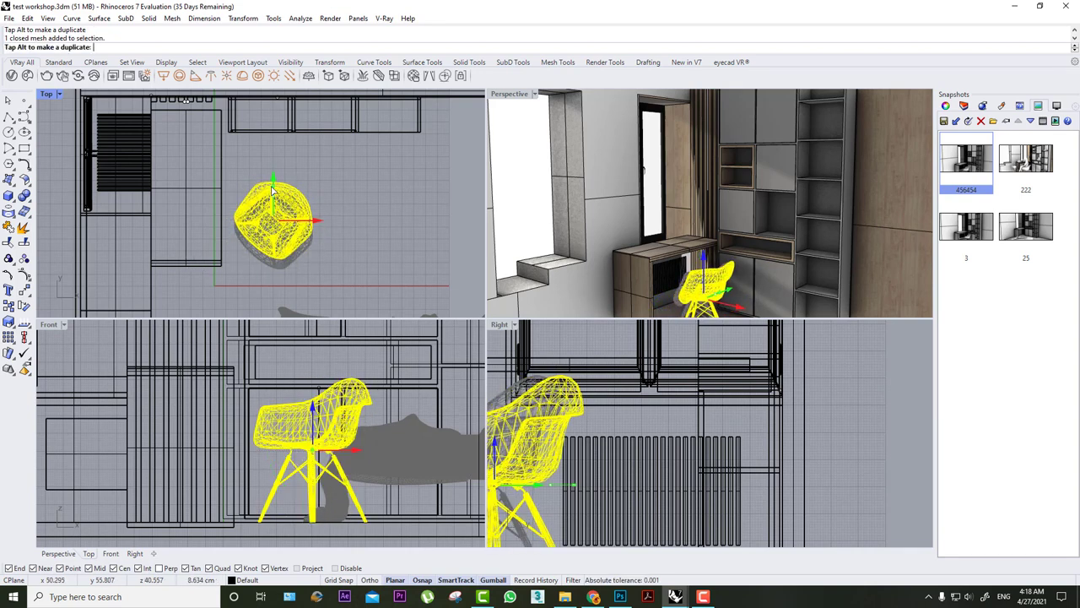
click(358, 210)
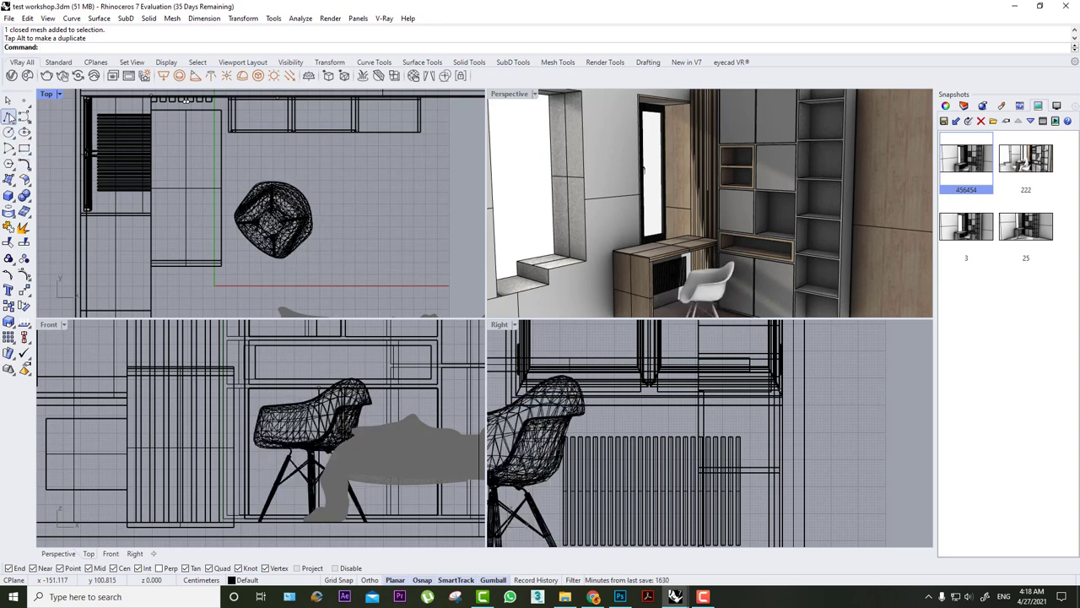
- Show the Cosmos People category with Show downloaded only enabled
click(27, 75)
scroll(510, 419, down, 1)
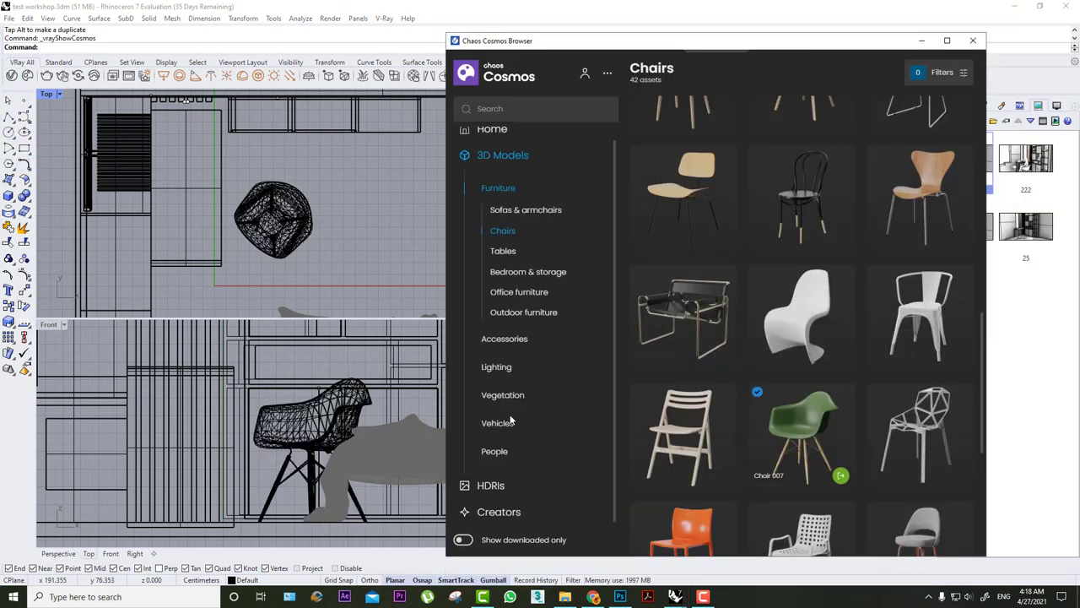
click(495, 452)
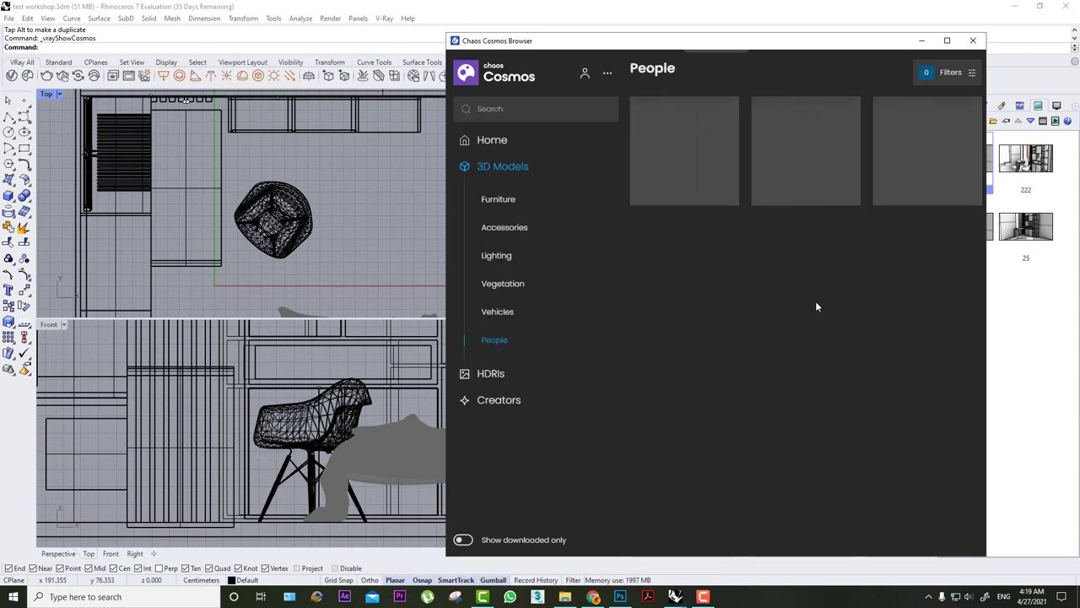
scroll(810, 304, down, 2)
scroll(806, 302, down, 1)
scroll(805, 302, down, 3)
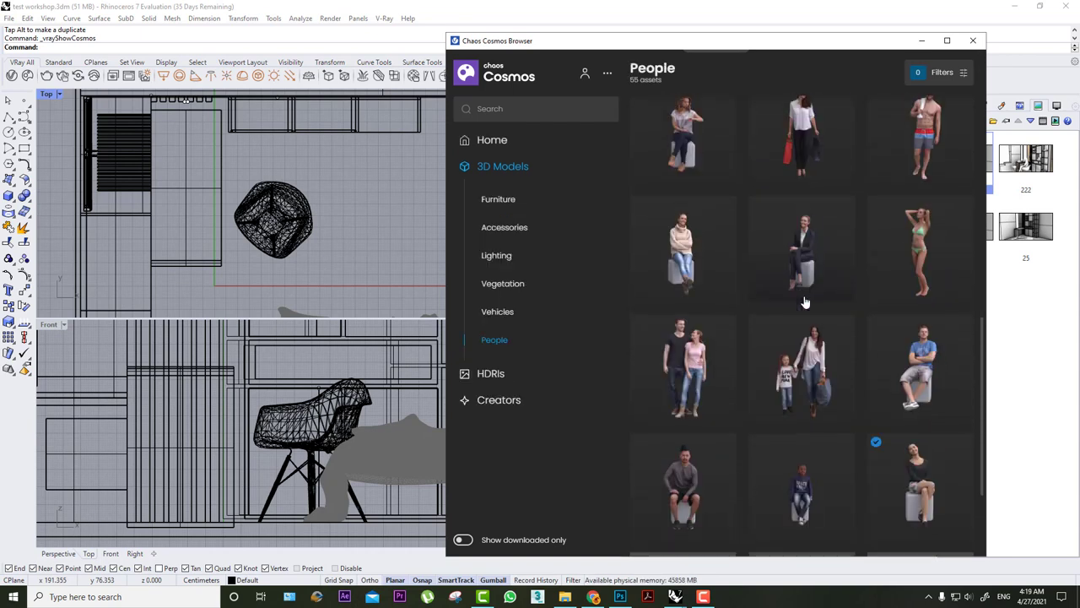
click(464, 540)
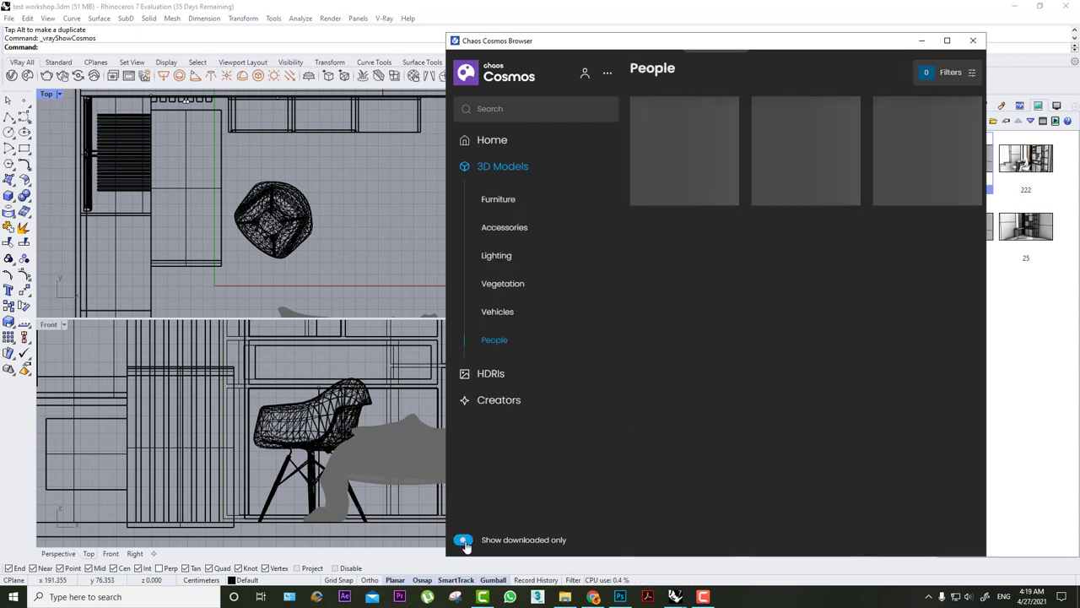
mouse_move(805, 150)
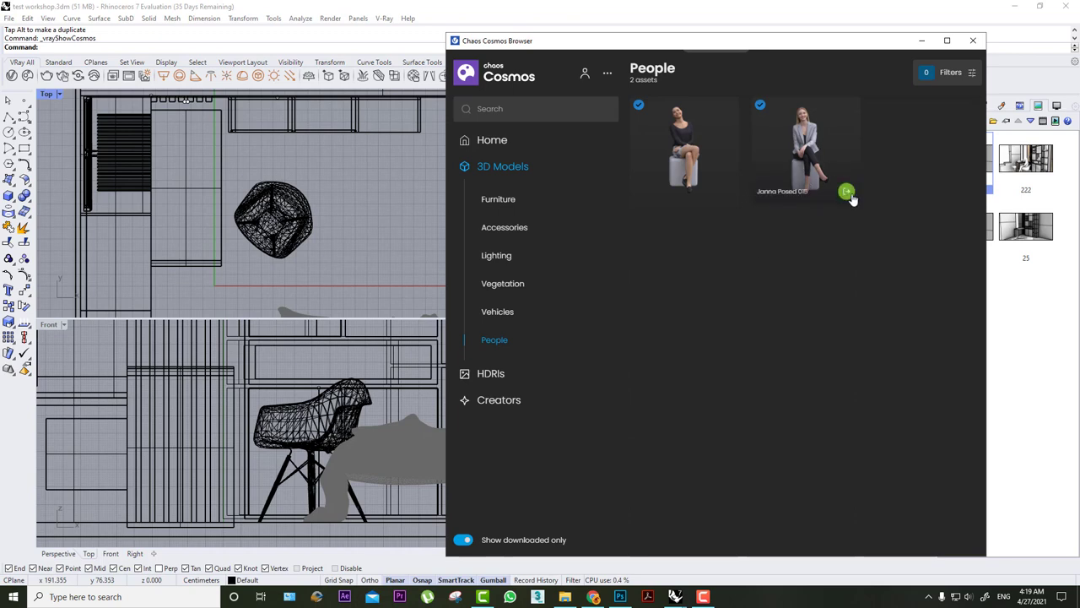
- Import the seated woman figure, then move and rotate her onto the desk chair
click(846, 192)
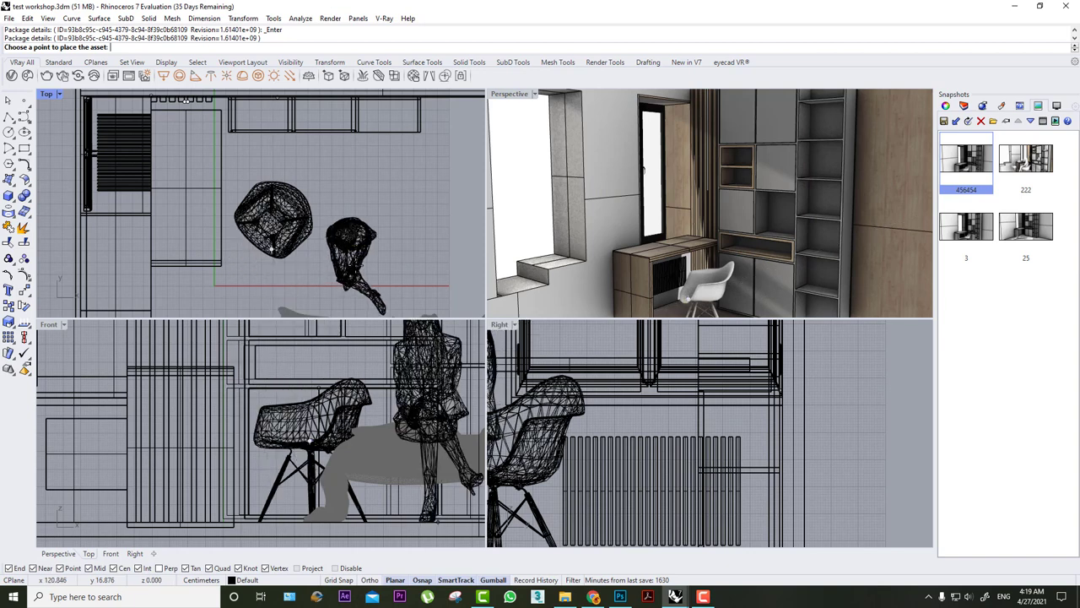
click(386, 234)
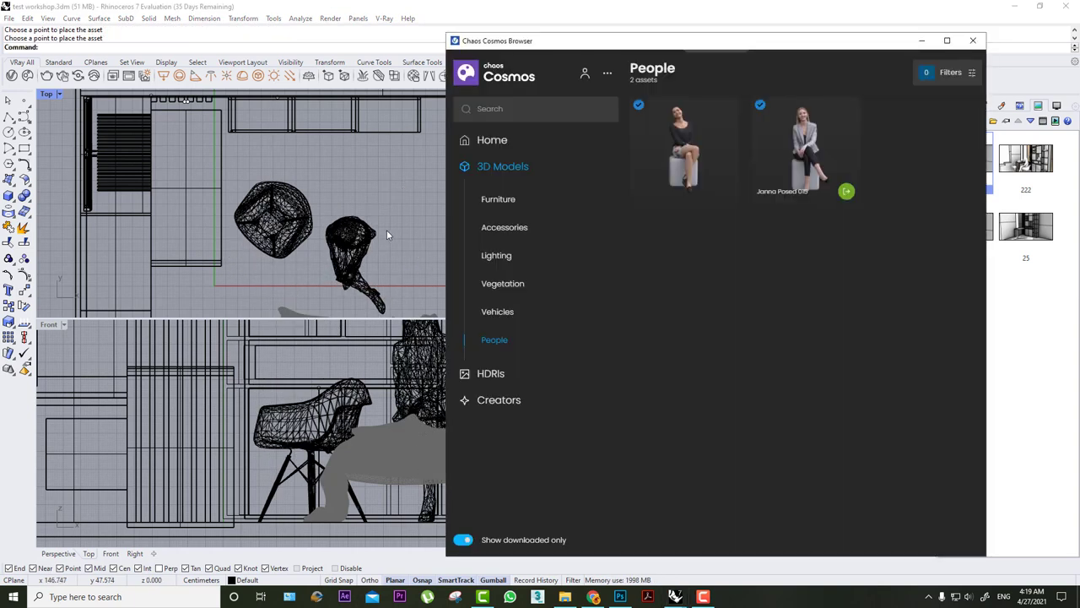
drag(386, 265, 309, 264)
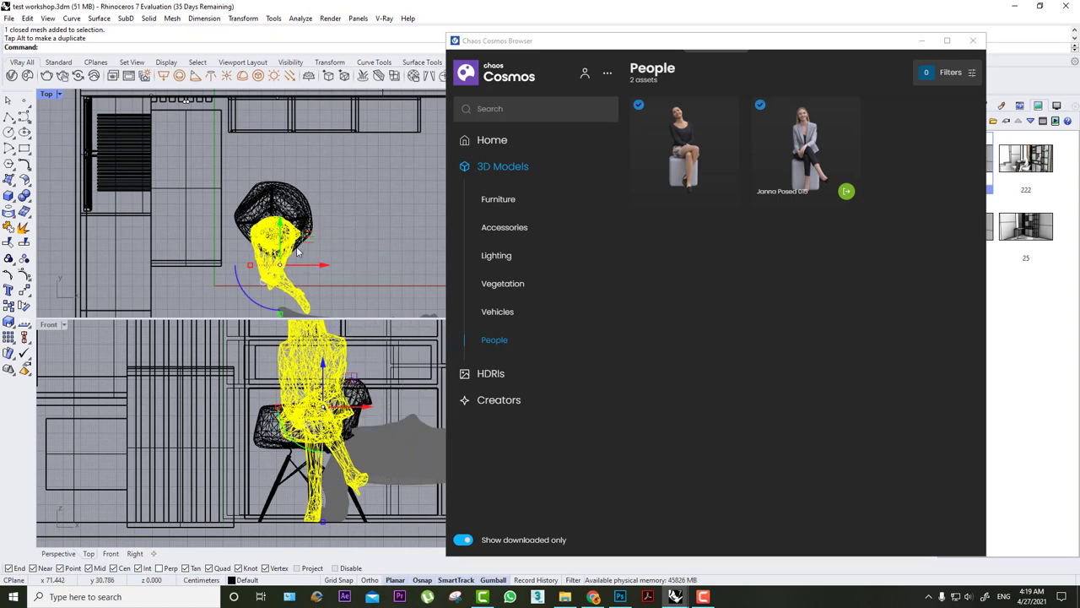
scroll(297, 249, up, 2)
mouse_move(253, 287)
mouse_down()
mouse_move(309, 257)
mouse_move(297, 239)
mouse_up()
key(Escape)
click(922, 41)
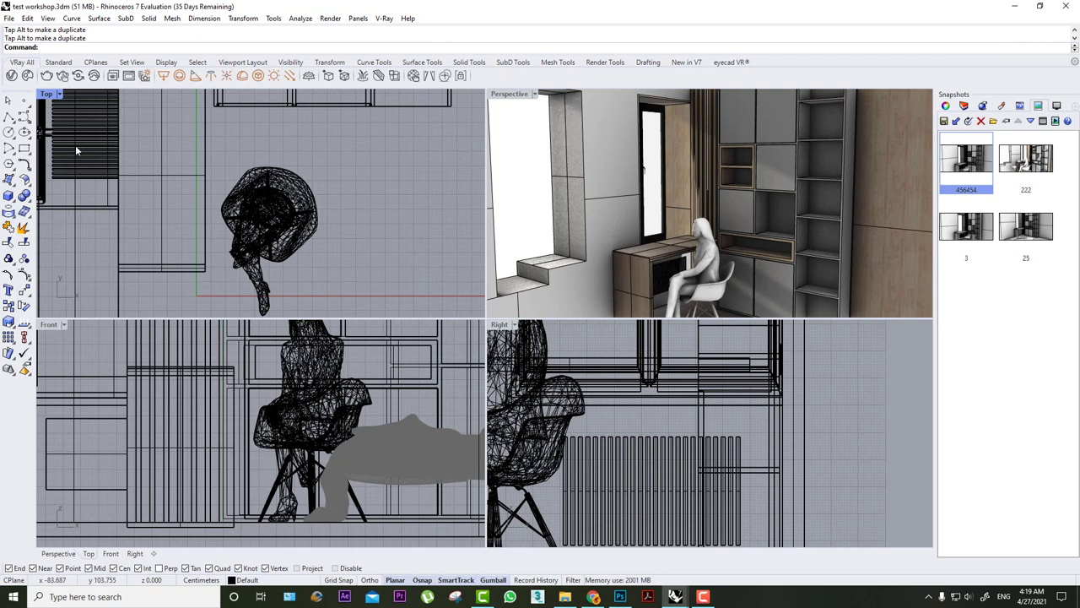
- Open Cosmos and scroll the downloaded 3D models down to Telescope 001
click(28, 75)
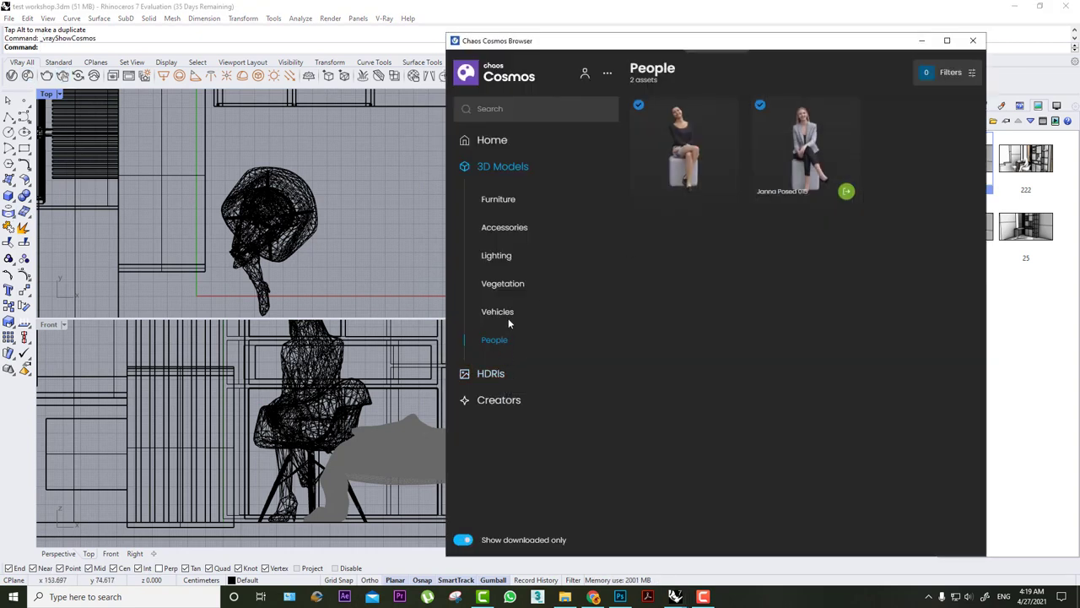
click(507, 167)
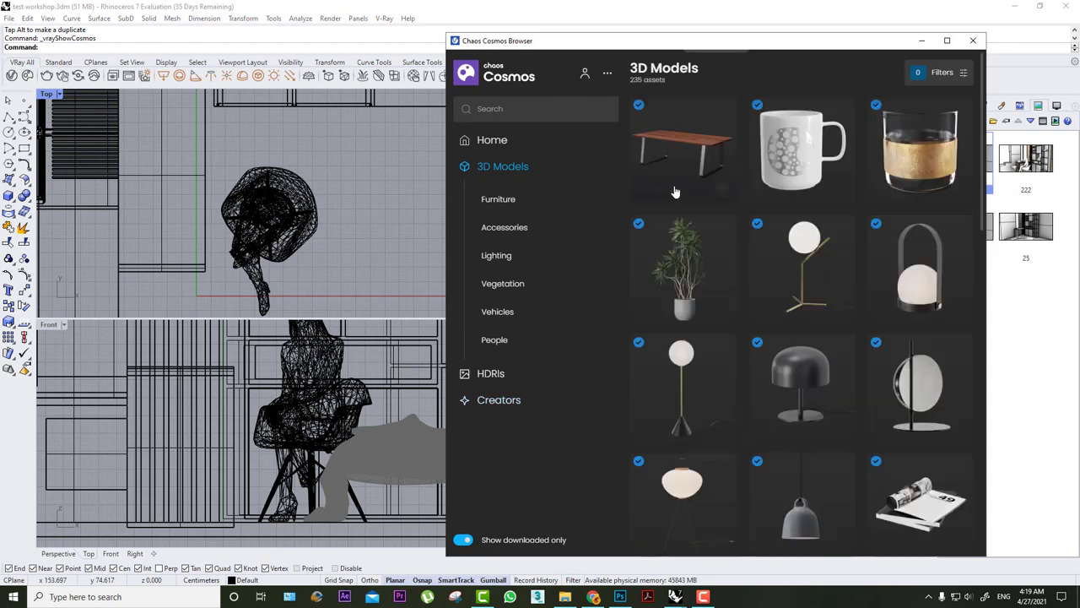
scroll(775, 213, down, 1)
scroll(775, 213, down, 3)
scroll(759, 279, down, 1)
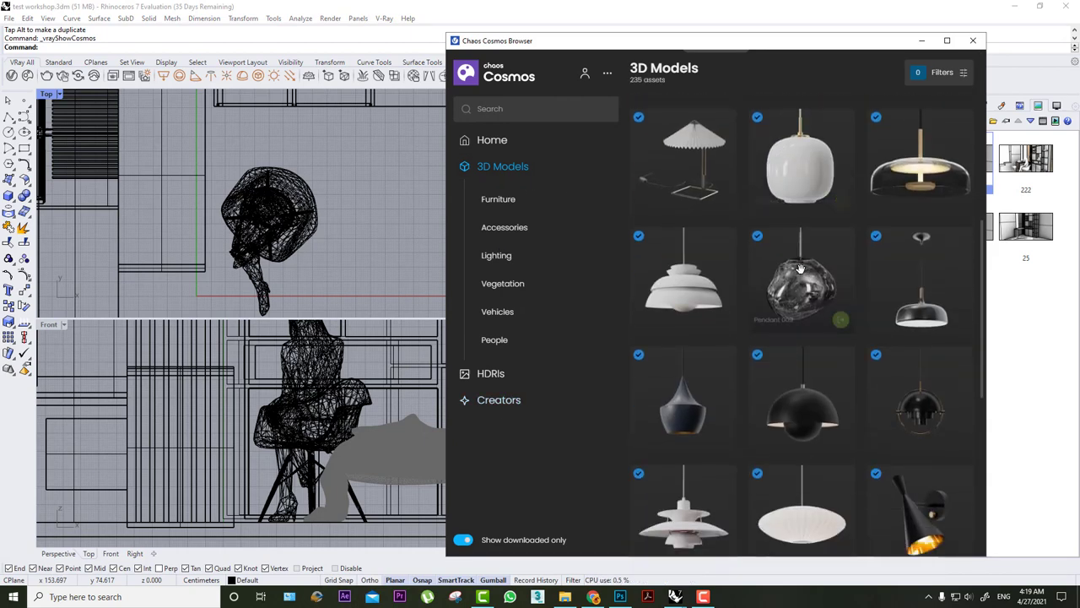
scroll(757, 306, down, 3)
scroll(757, 337, up, 3)
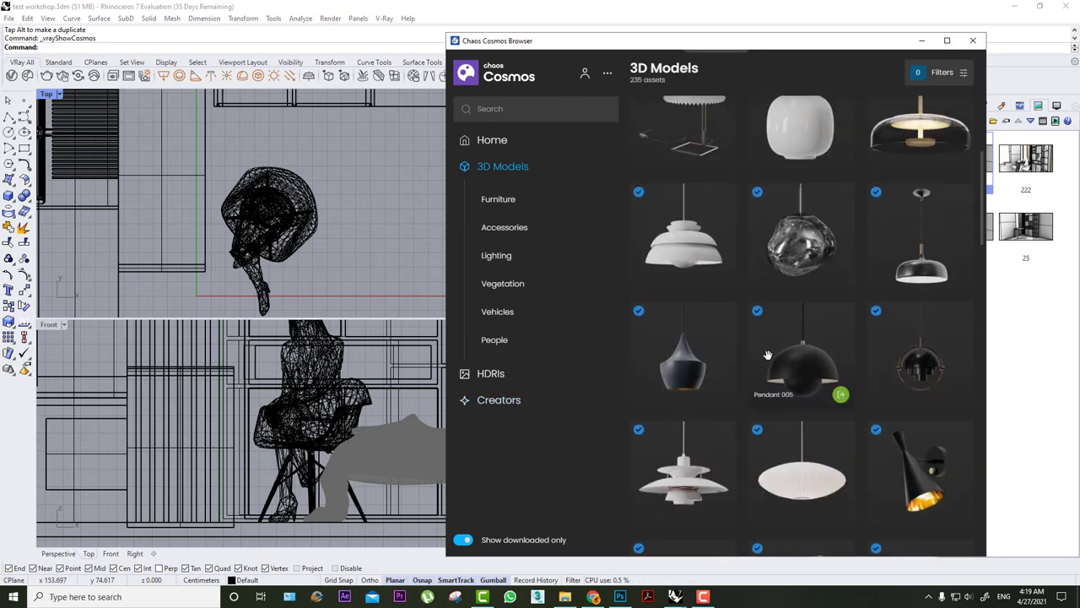
scroll(774, 355, up, 1)
scroll(775, 355, down, 1)
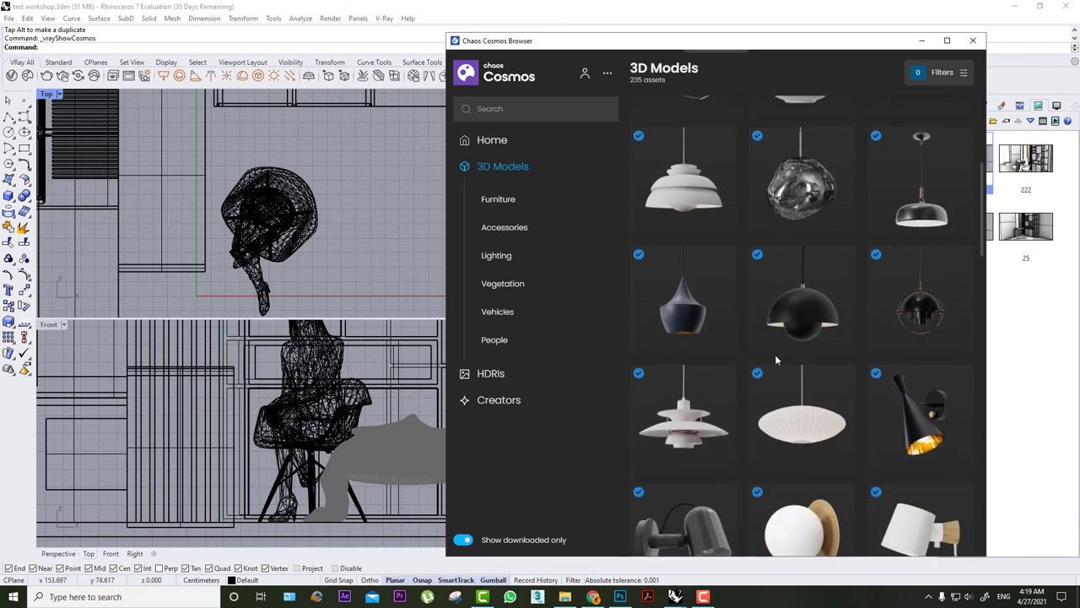
scroll(775, 355, down, 2)
scroll(775, 355, down, 2)
scroll(775, 354, down, 1)
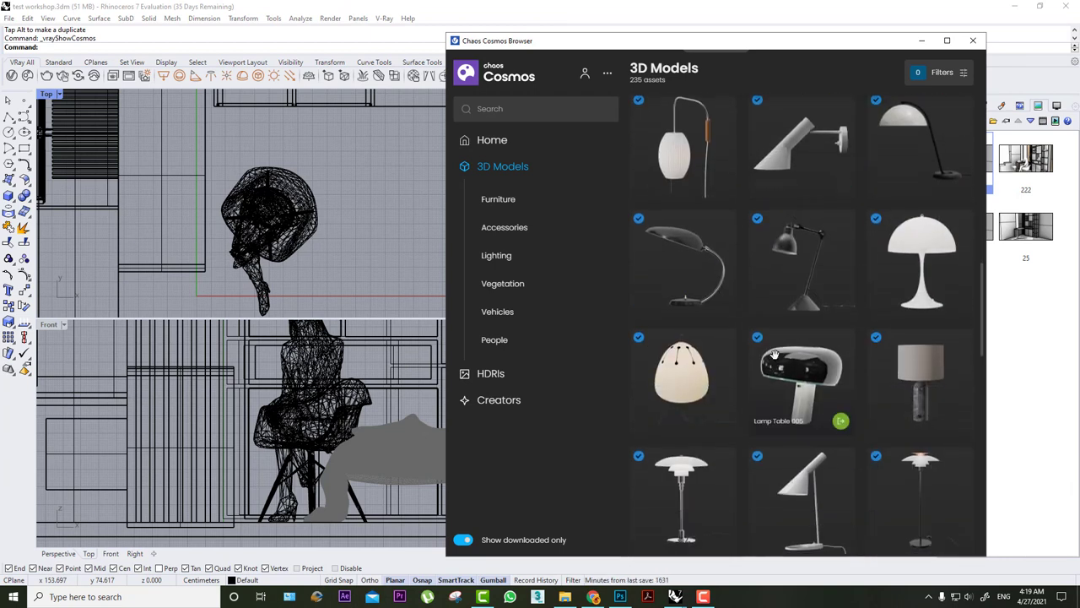
scroll(775, 355, down, 2)
scroll(774, 354, down, 2)
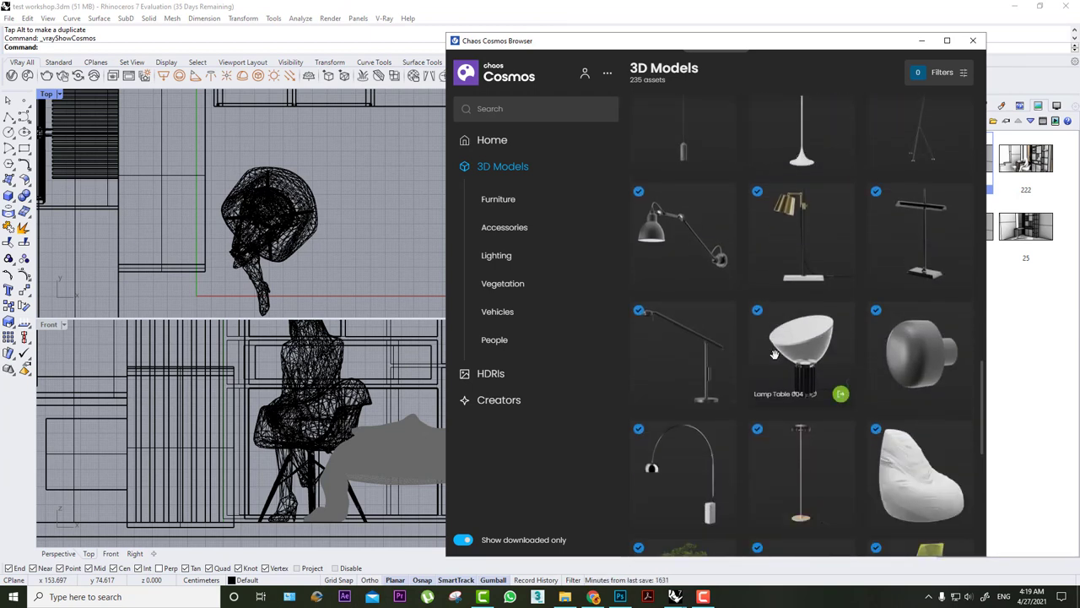
scroll(775, 354, down, 2)
scroll(775, 354, down, 2)
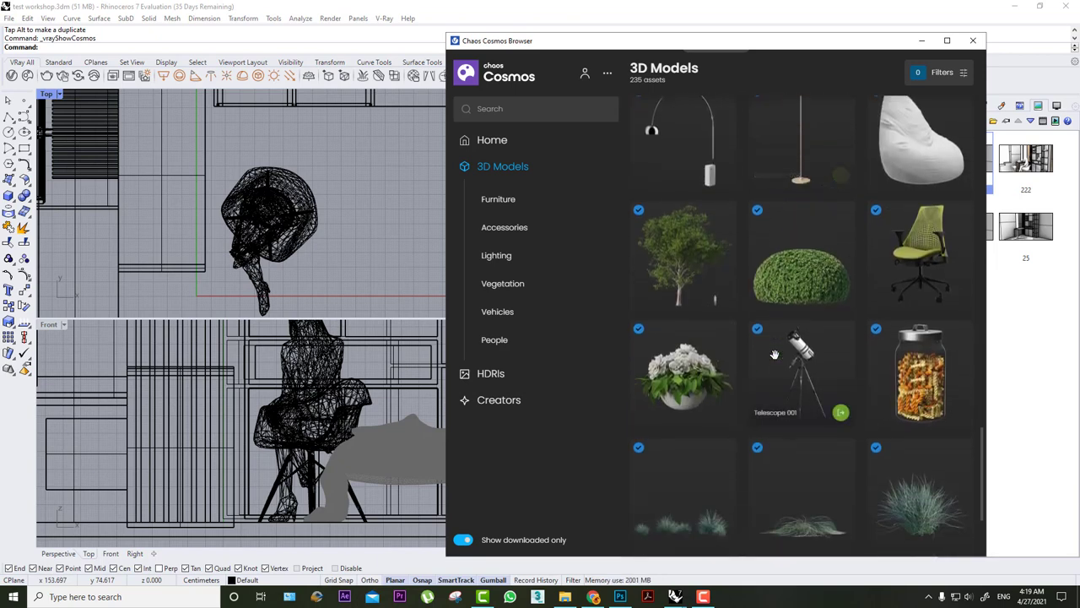
- Import Telescope 001 and place it beside the desk chair
click(841, 413)
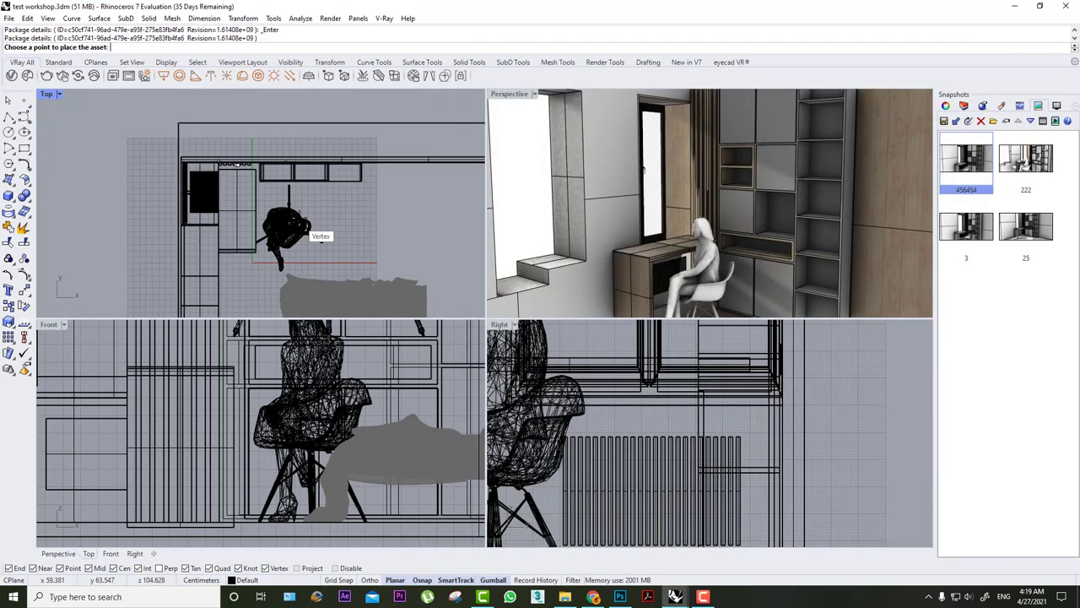
scroll(270, 252, up, 1)
scroll(271, 254, up, 1)
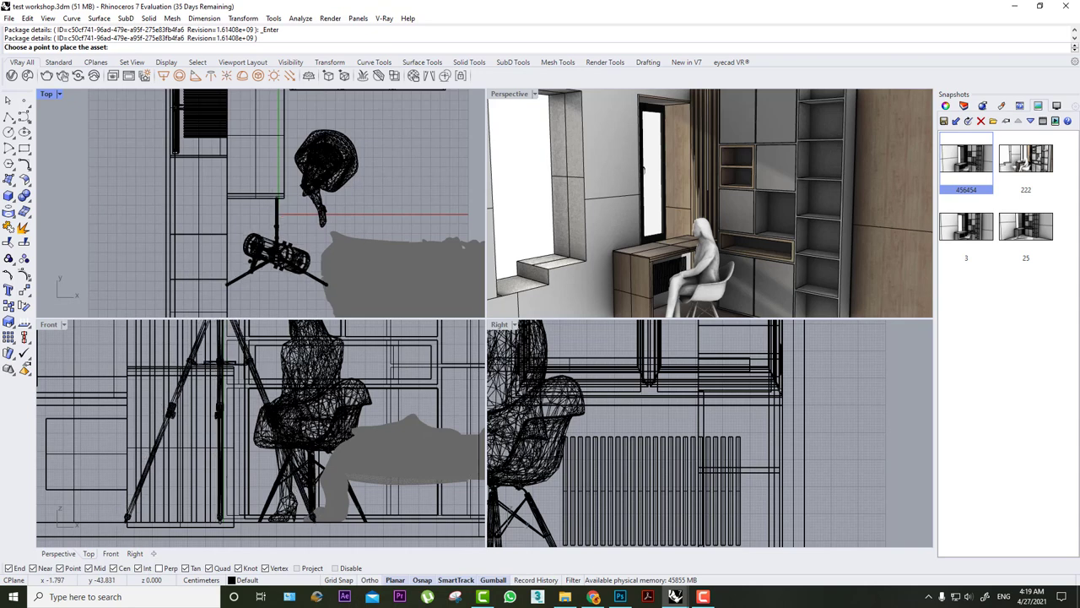
click(286, 267)
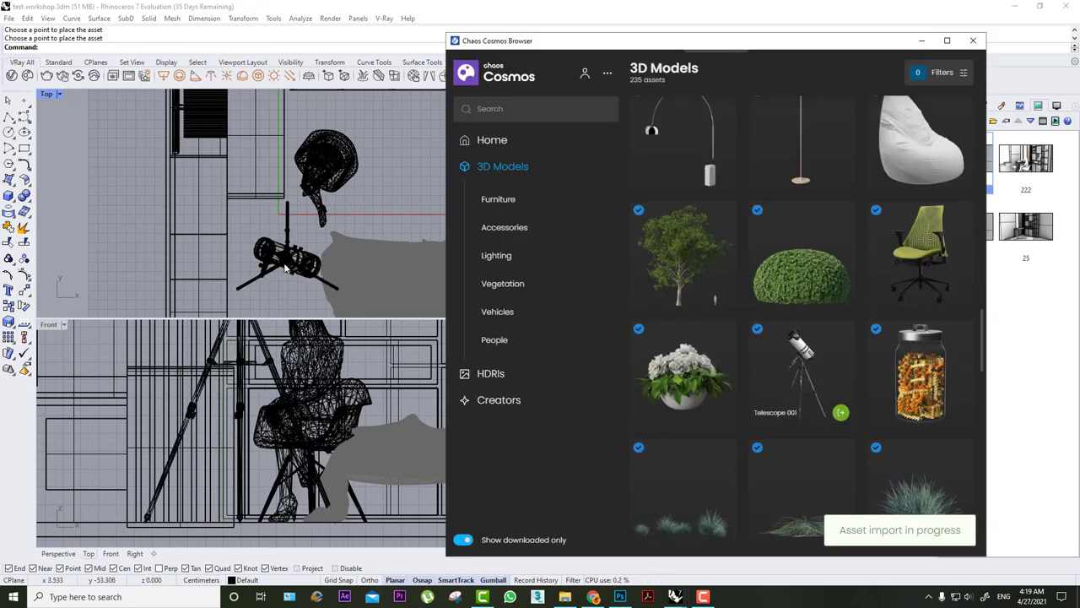
- Rotate the telescope in plan and scale it down using a base point and two reference points
click(921, 40)
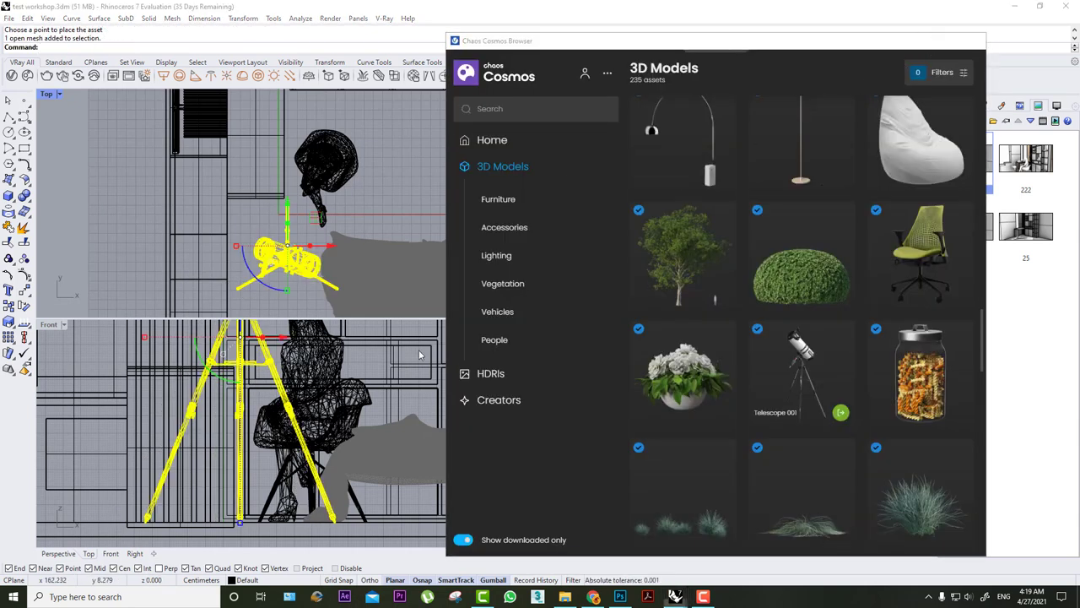
right_drag(303, 396, 308, 421)
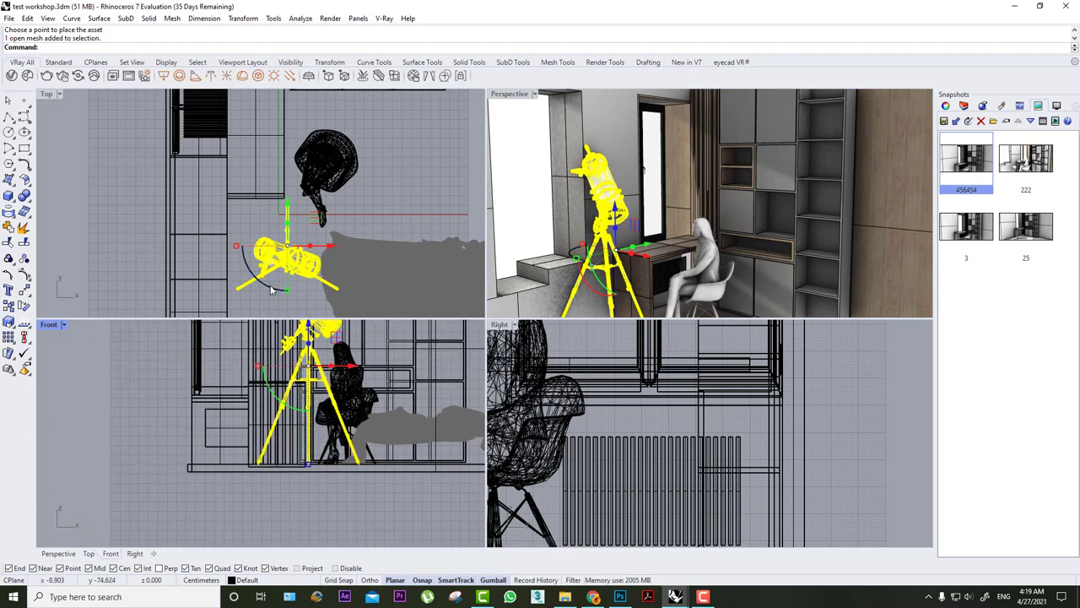
drag(272, 290, 232, 249)
text(Scale)
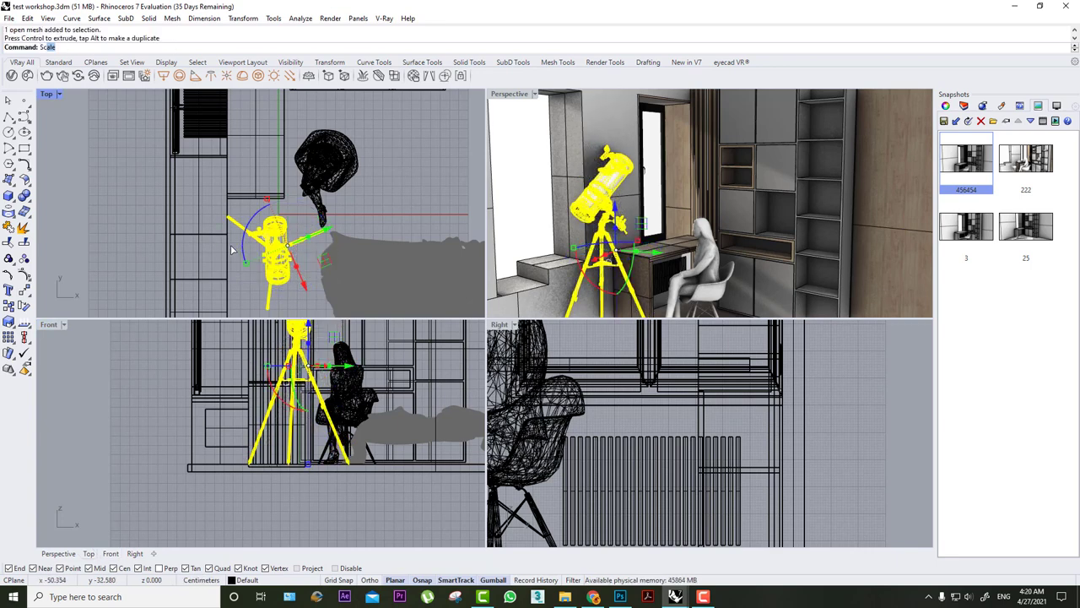
key(Return)
click(175, 453)
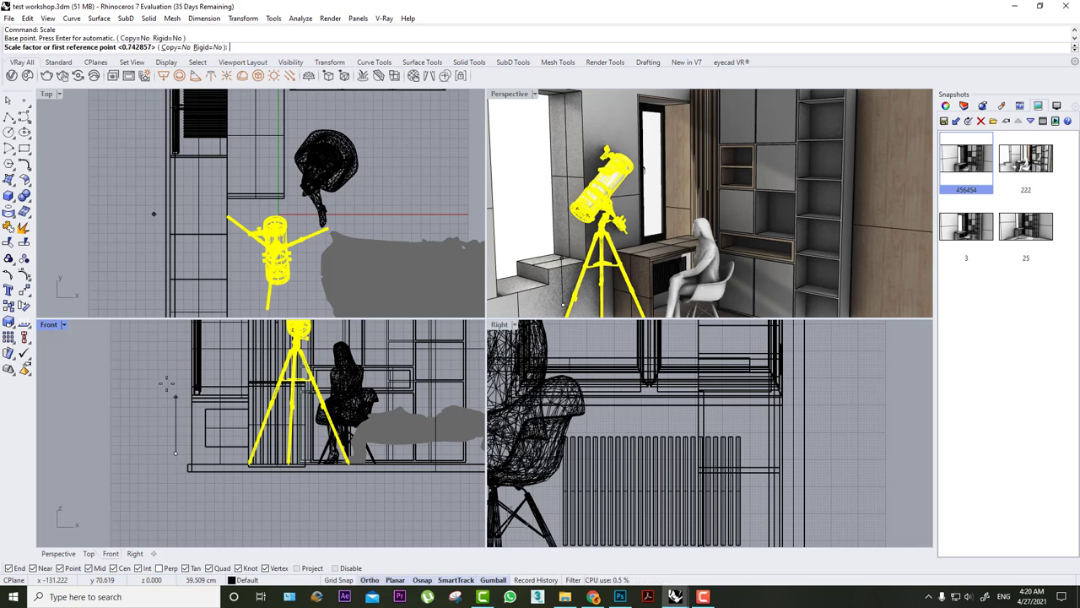
click(162, 329)
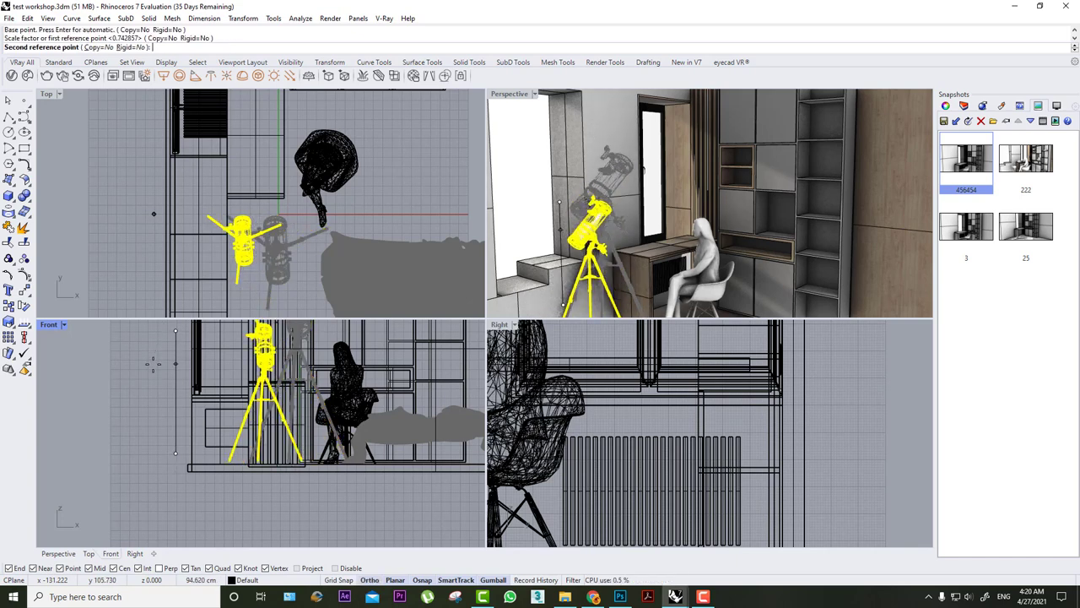
click(153, 363)
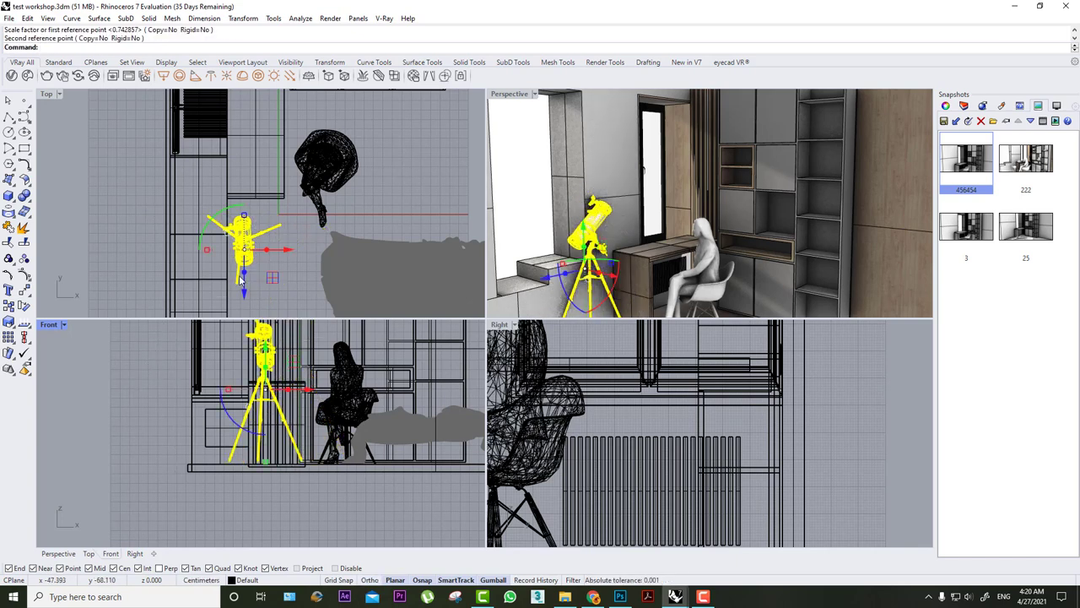
- Move the telescope closer to the desk and rotate it further in the Perspective view
drag(272, 277, 302, 268)
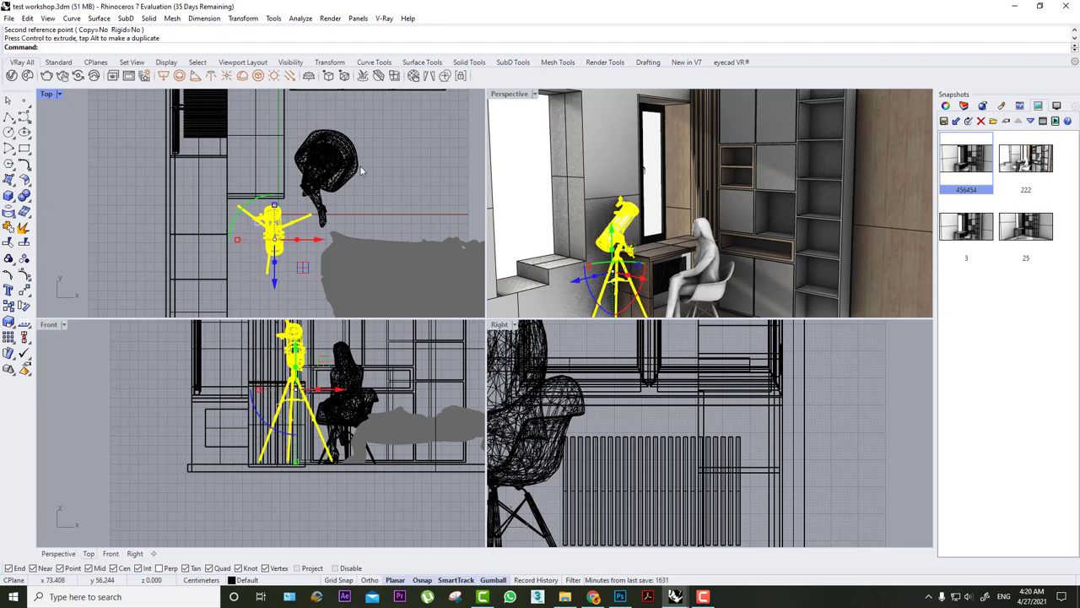
click(404, 182)
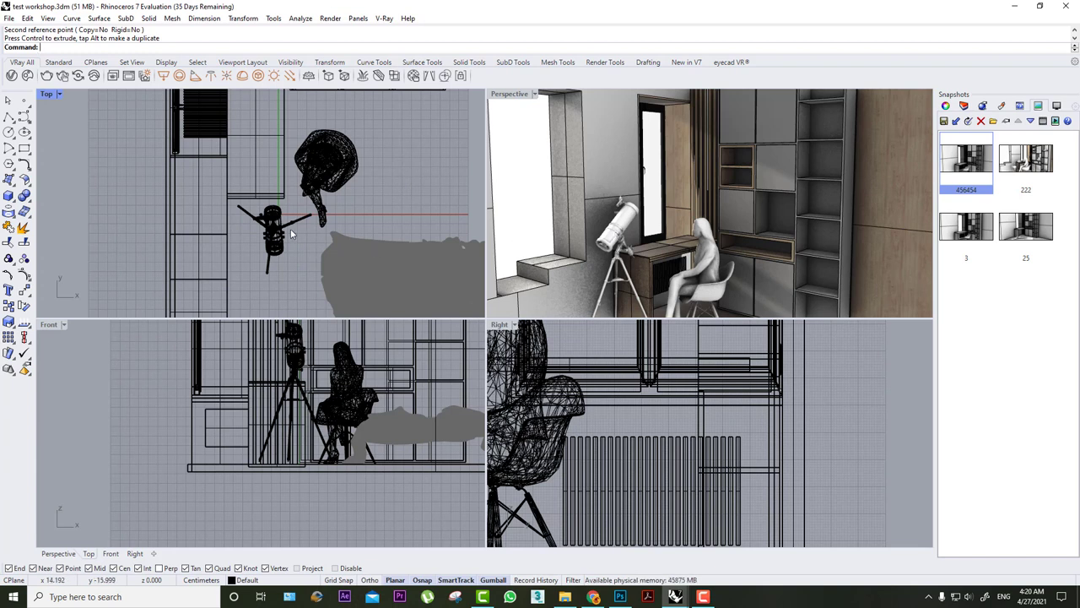
click(526, 99)
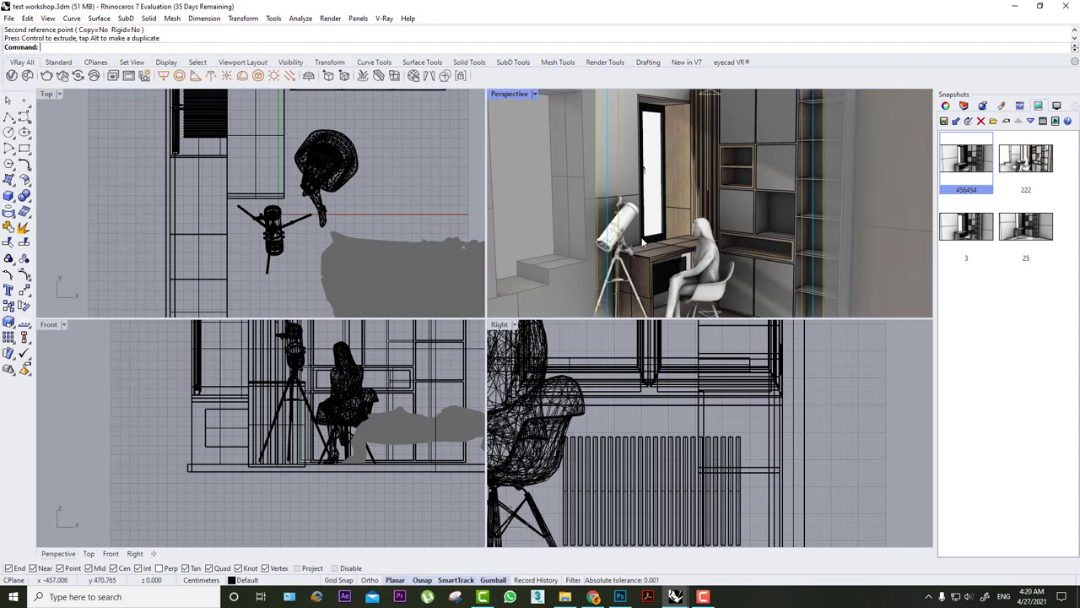
click(271, 240)
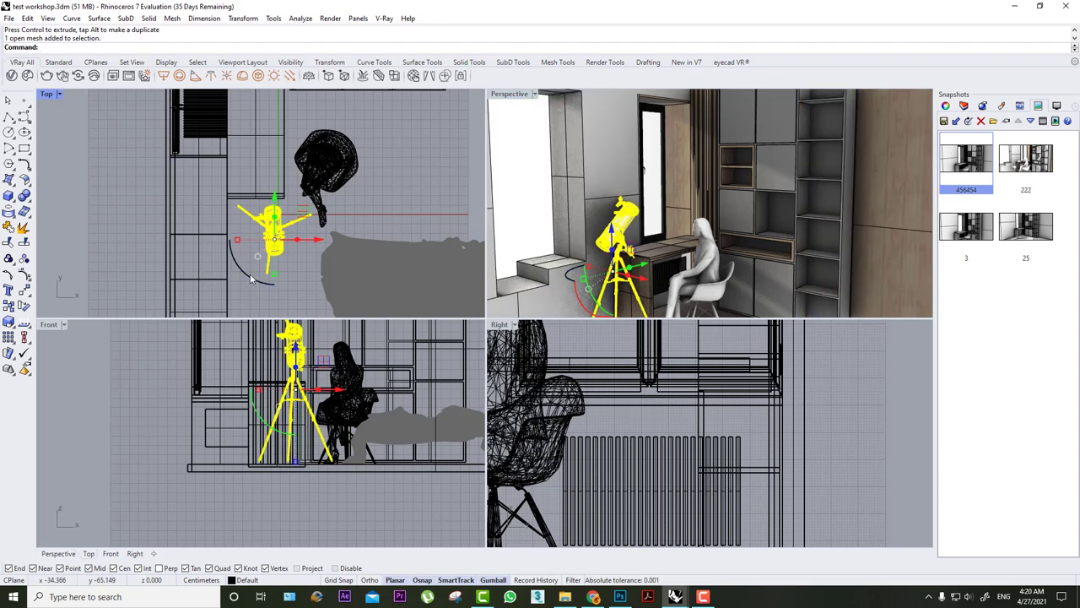
mouse_move(251, 280)
mouse_down()
mouse_move(291, 199)
mouse_move(302, 220)
mouse_move(303, 209)
mouse_up()
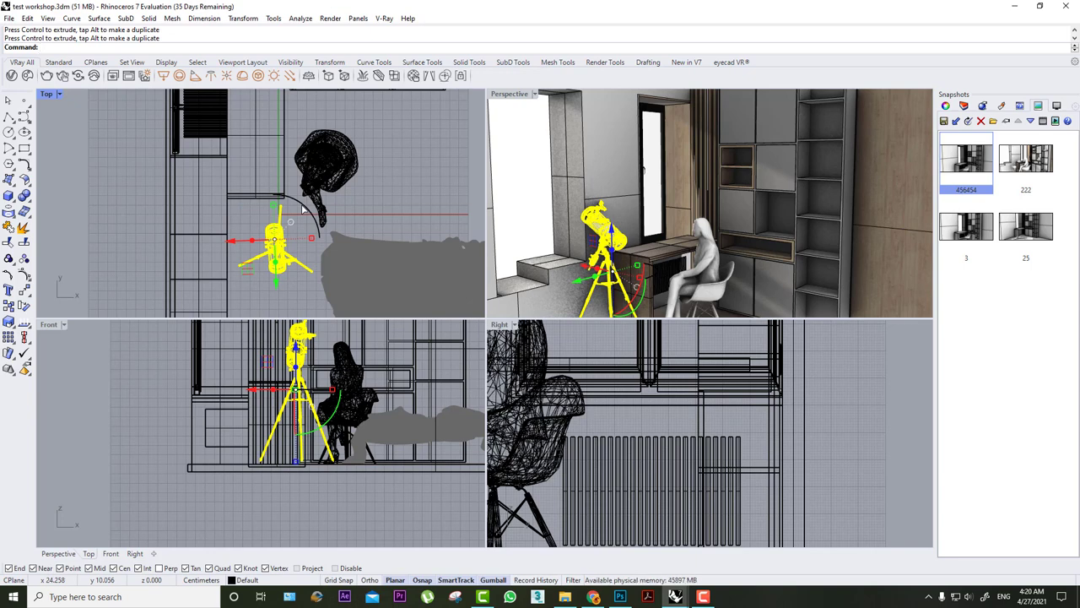
click(506, 189)
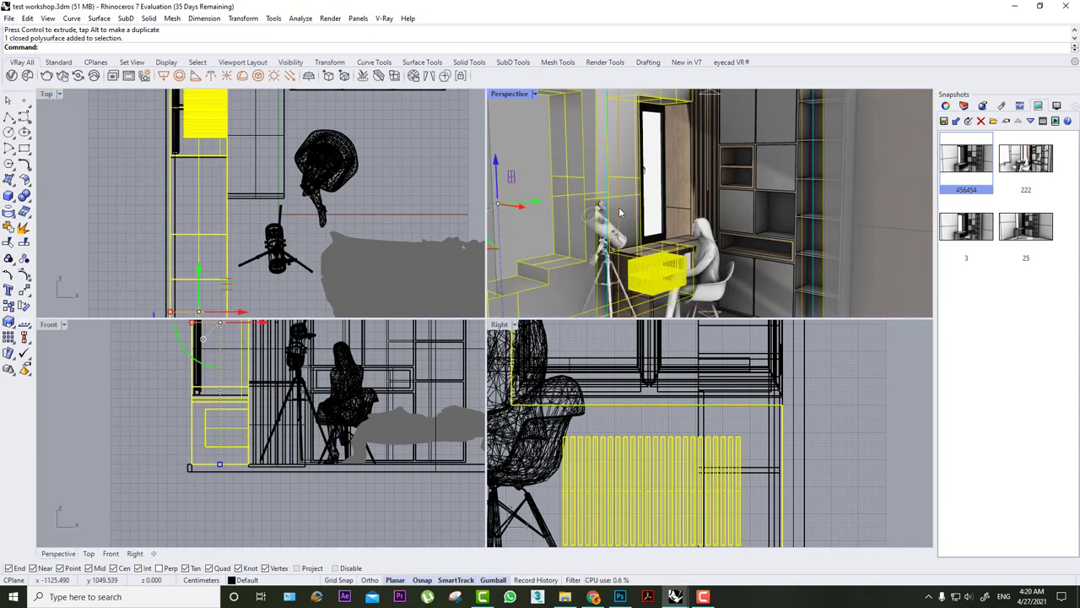
- Import the black Lamp Table 013 desk lamp from the Cosmos library
scroll(369, 193, down, 2)
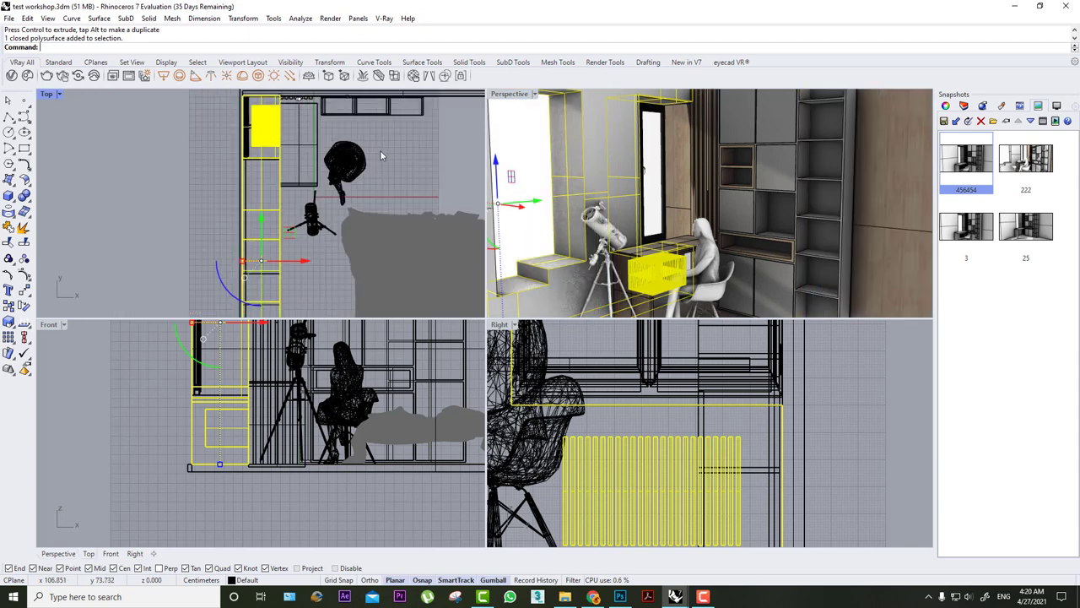
scroll(362, 190, down, 1)
scroll(356, 189, down, 1)
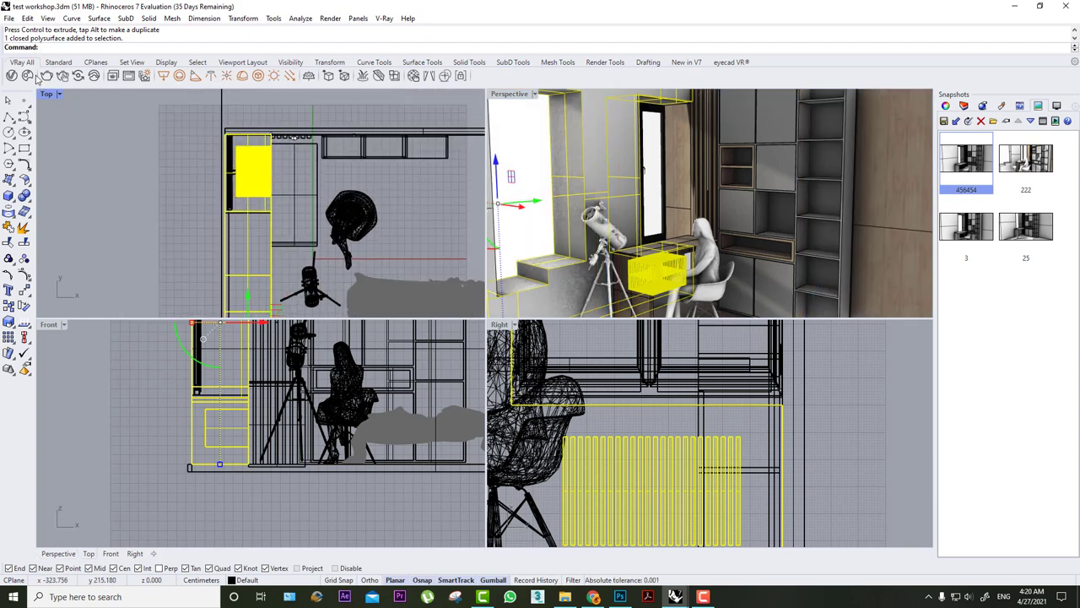
click(27, 75)
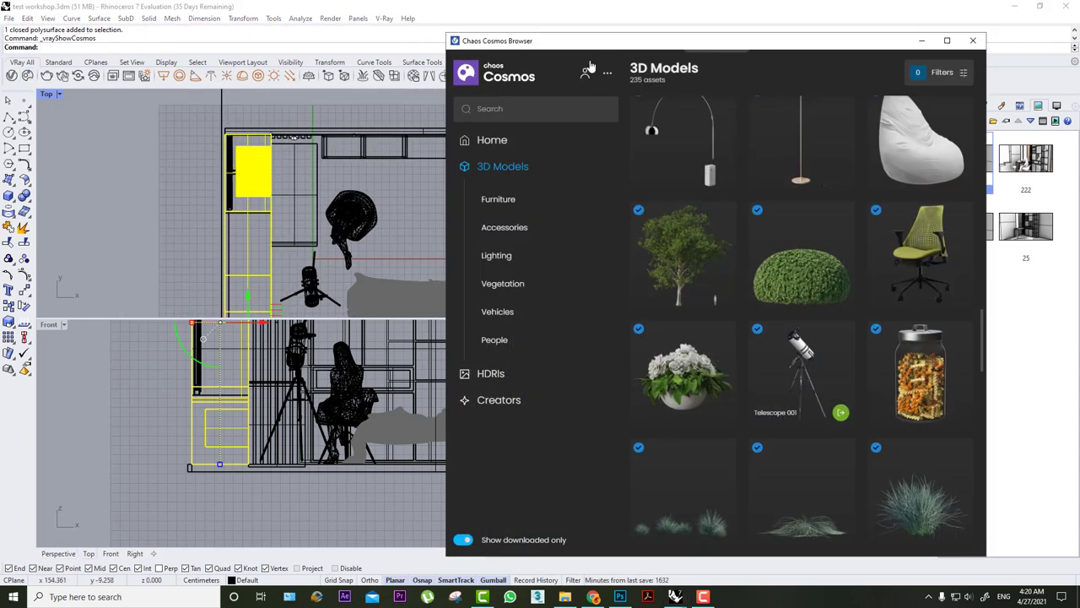
drag(586, 47, 696, 65)
scroll(846, 336, up, 2)
scroll(846, 336, up, 3)
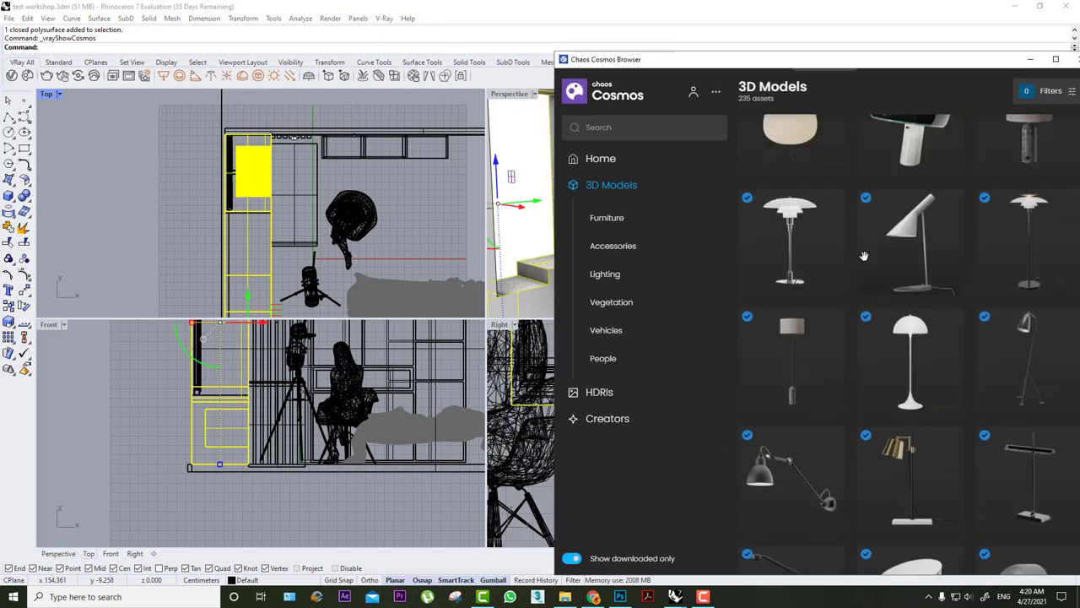
scroll(943, 265, up, 3)
scroll(942, 279, up, 1)
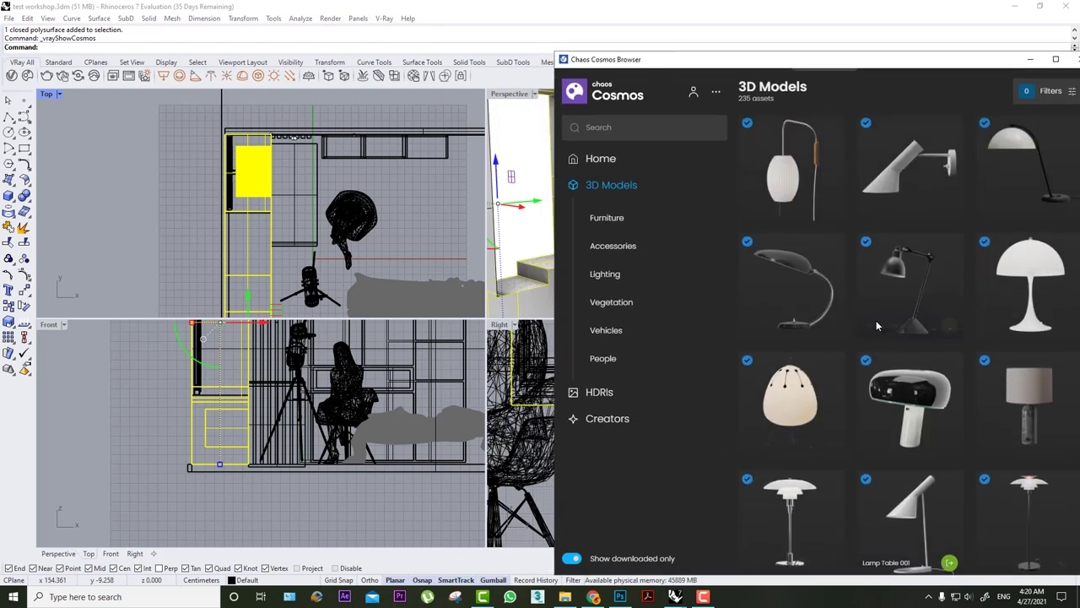
click(949, 327)
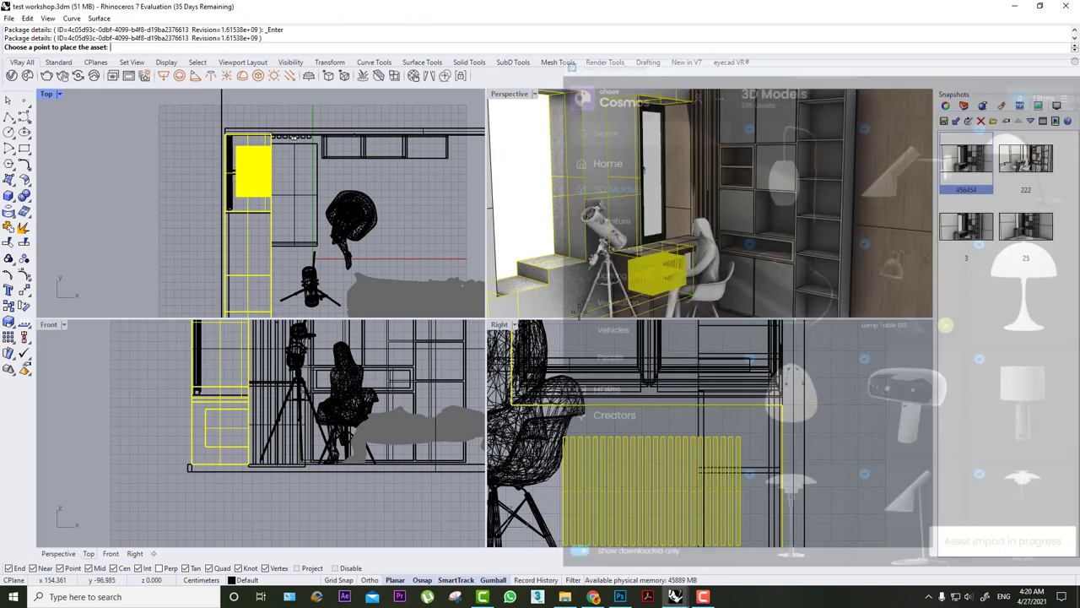
- Snap the lamp to a corner point, lift it higher and rotate it in plan
scroll(274, 168, up, 1)
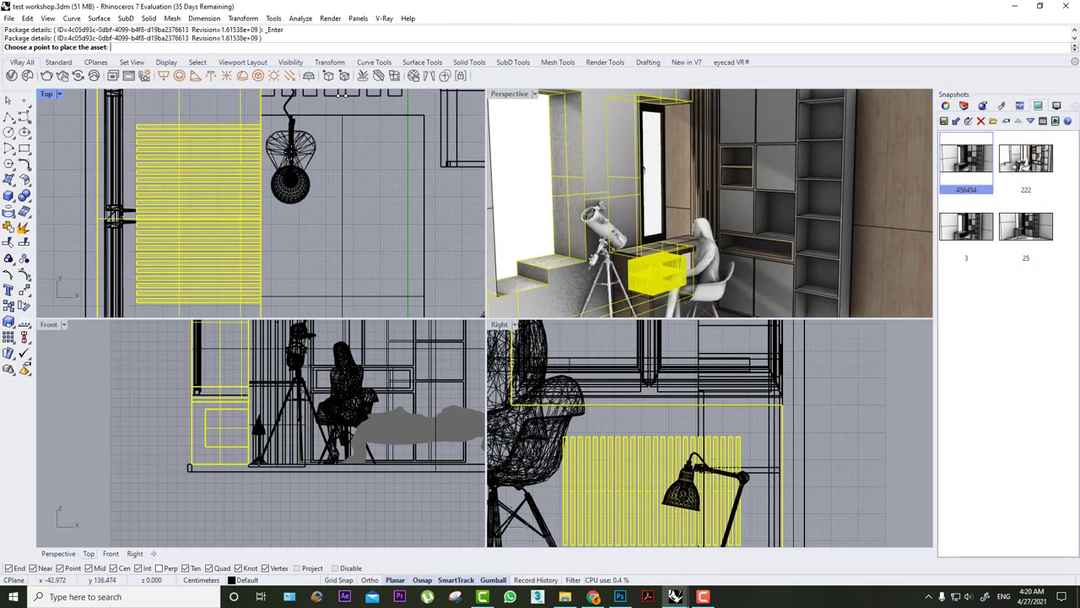
click(292, 157)
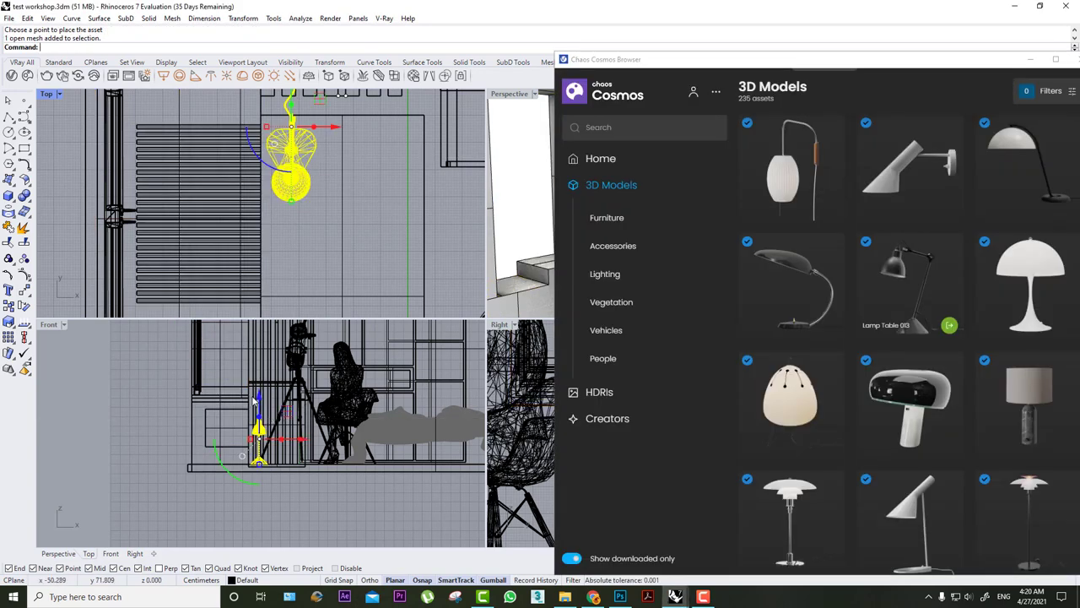
drag(259, 402, 259, 351)
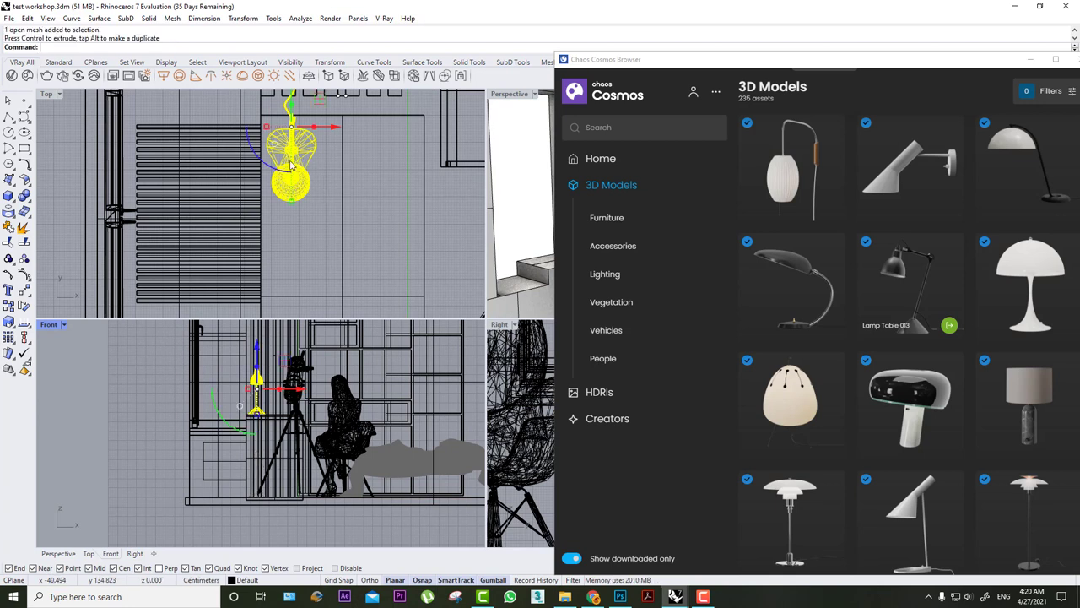
drag(285, 173, 309, 149)
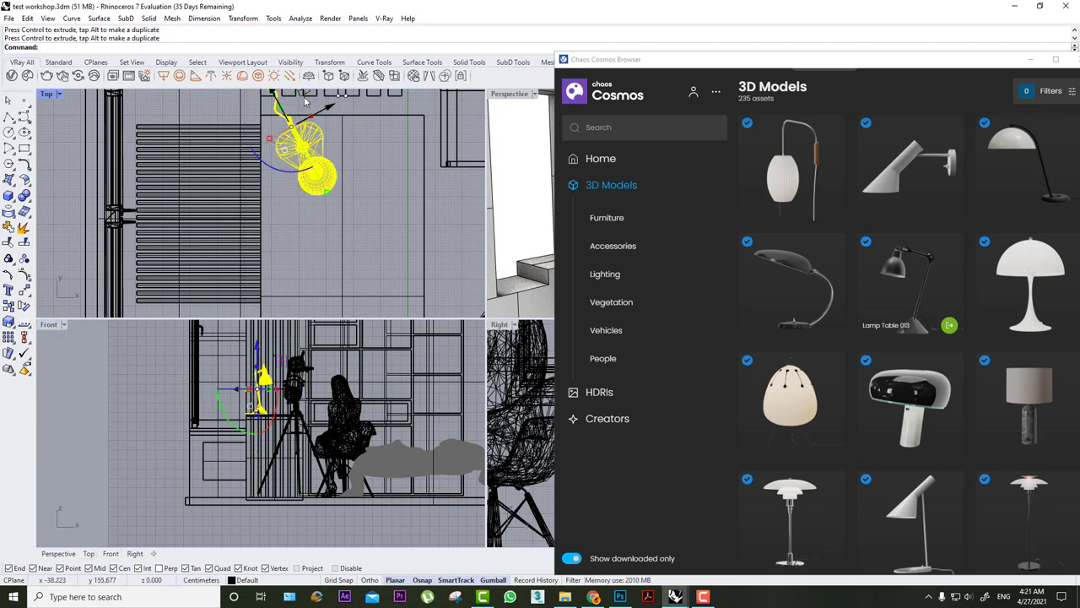
drag(305, 99, 296, 102)
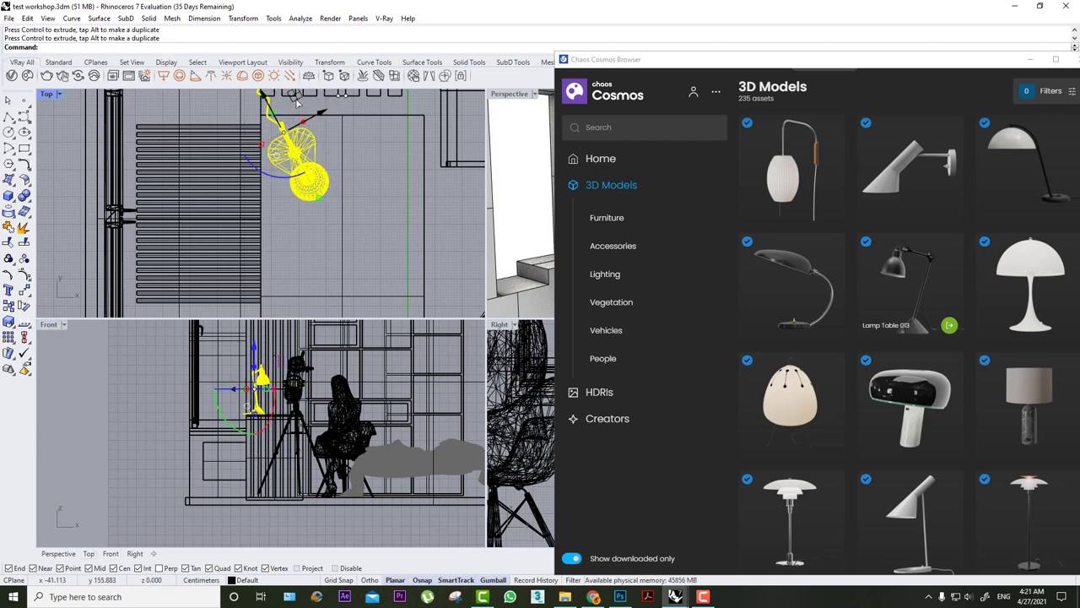
- Find the white pendant lamp in the Cosmos library and import it
scroll(922, 285, down, 2)
scroll(919, 289, down, 3)
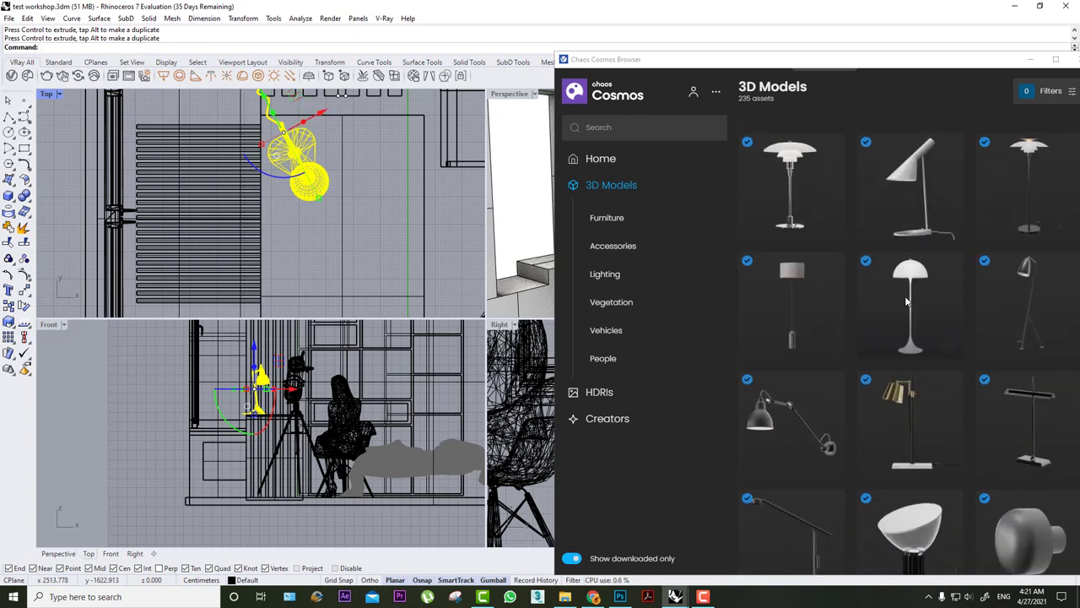
scroll(907, 292, down, 2)
scroll(895, 295, down, 2)
scroll(891, 304, down, 4)
scroll(892, 321, down, 3)
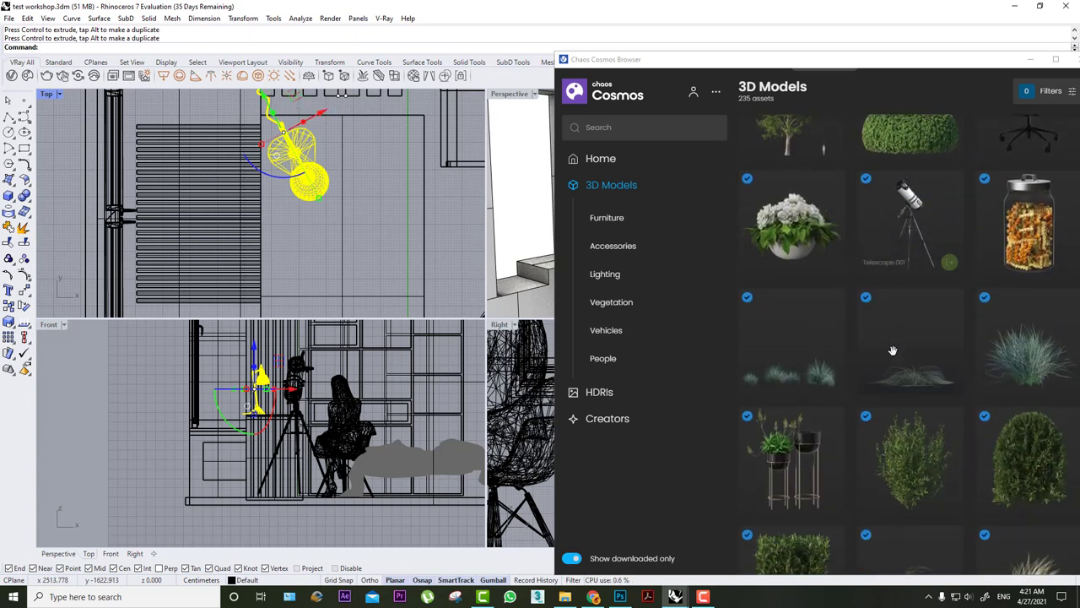
scroll(893, 346, up, 8)
scroll(893, 355, up, 2)
scroll(895, 355, up, 2)
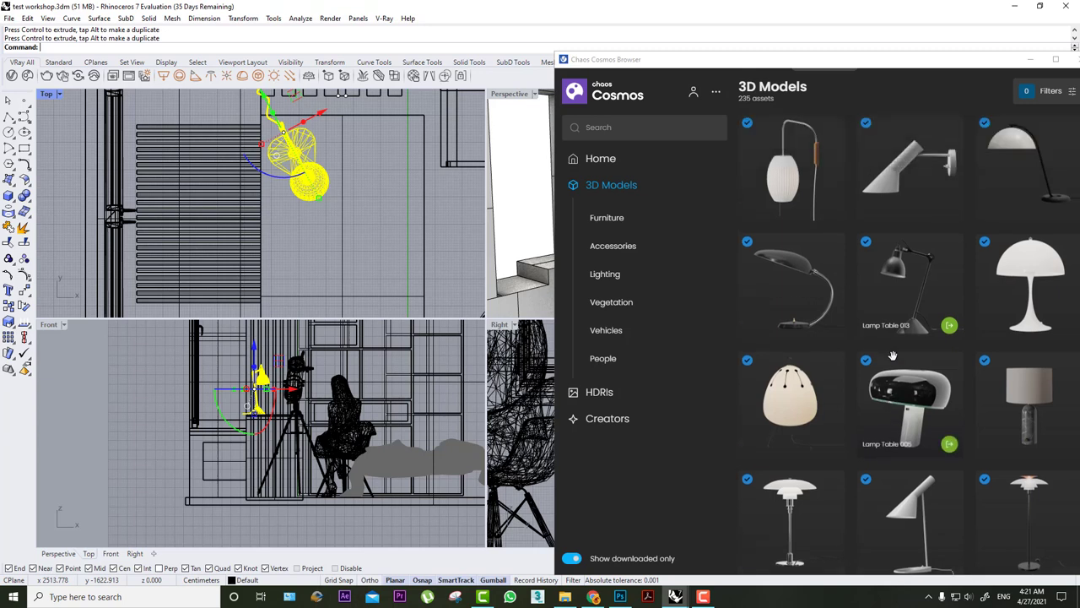
scroll(896, 355, up, 2)
scroll(898, 354, up, 2)
scroll(898, 354, up, 2)
scroll(899, 355, up, 2)
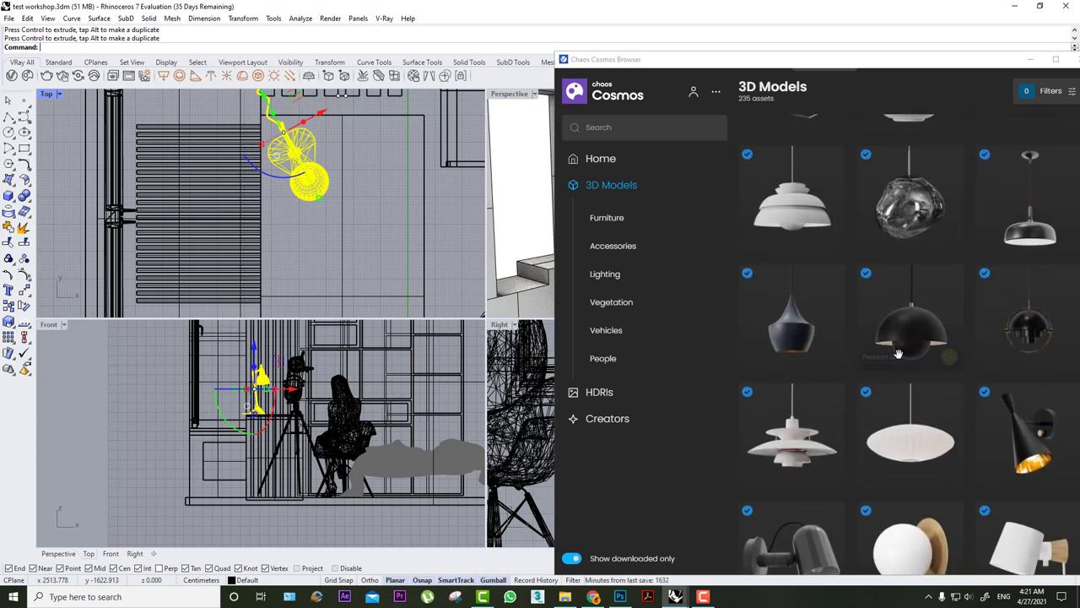
scroll(898, 354, up, 2)
scroll(897, 354, up, 2)
mouse_move(1029, 372)
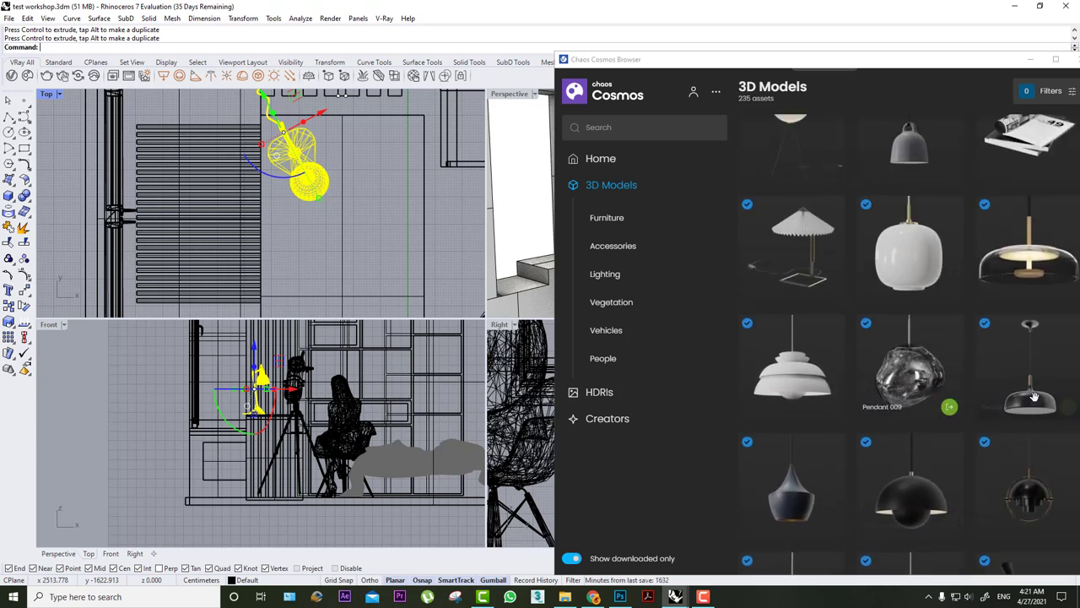
click(1068, 409)
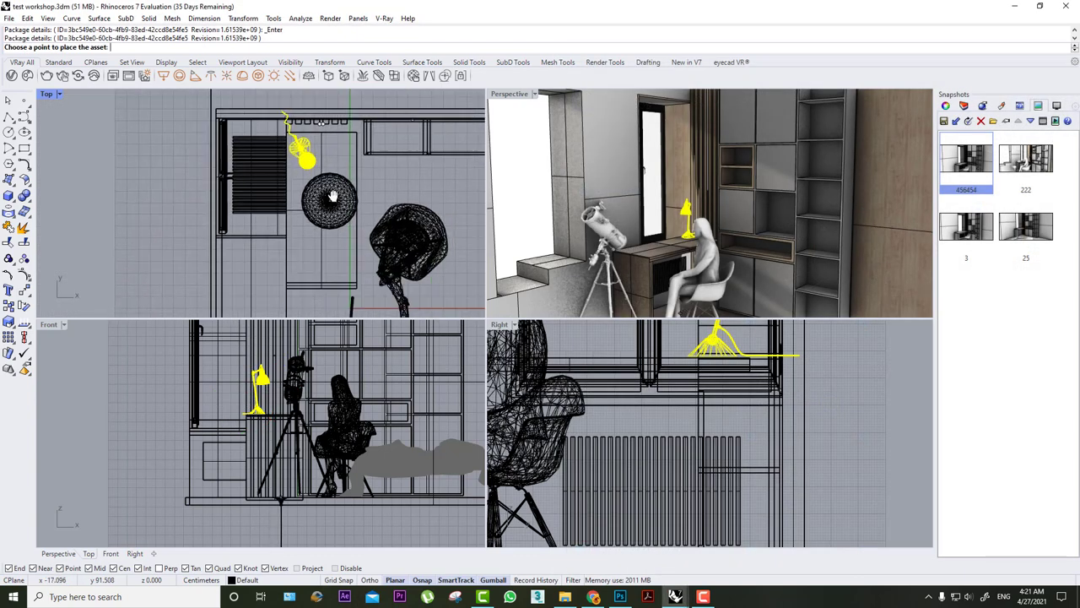
- Place the pendant lamp beside the telescope and raise it toward the ceiling above the desk
right_drag(333, 196, 330, 186)
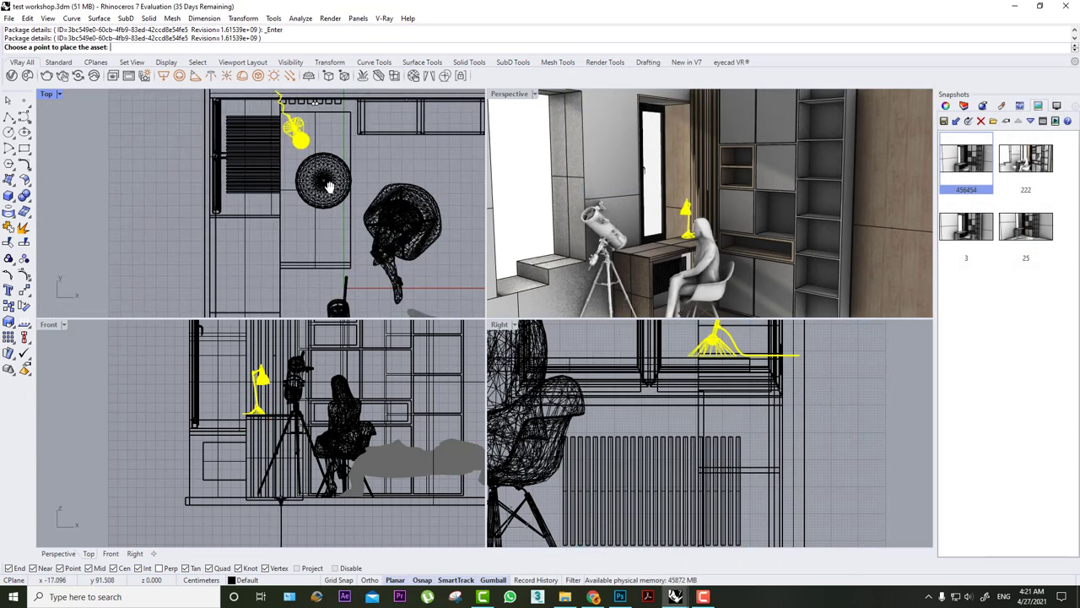
right_drag(384, 233, 308, 135)
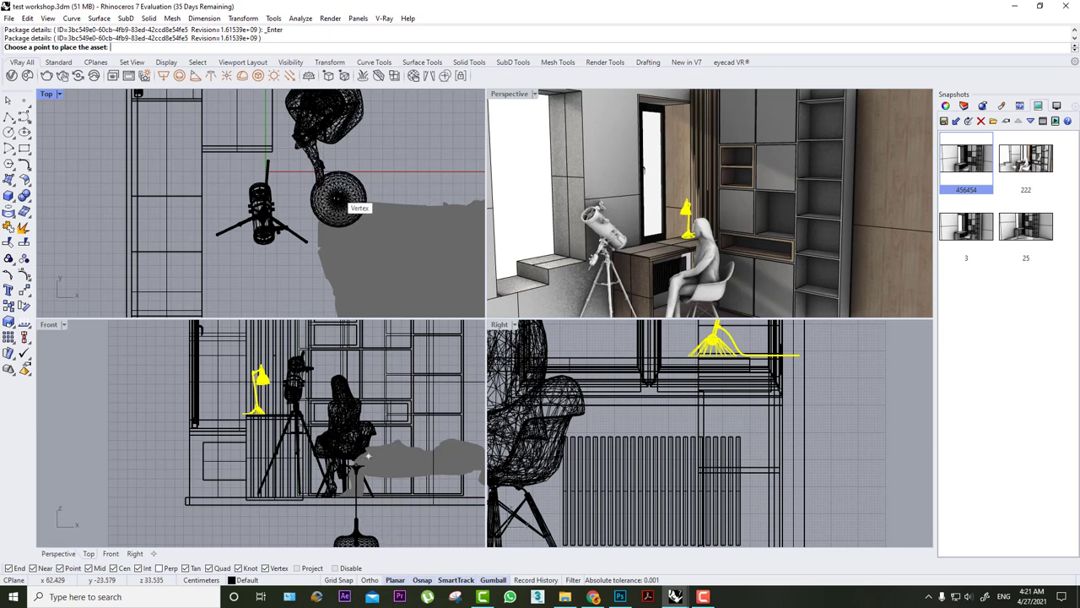
click(338, 200)
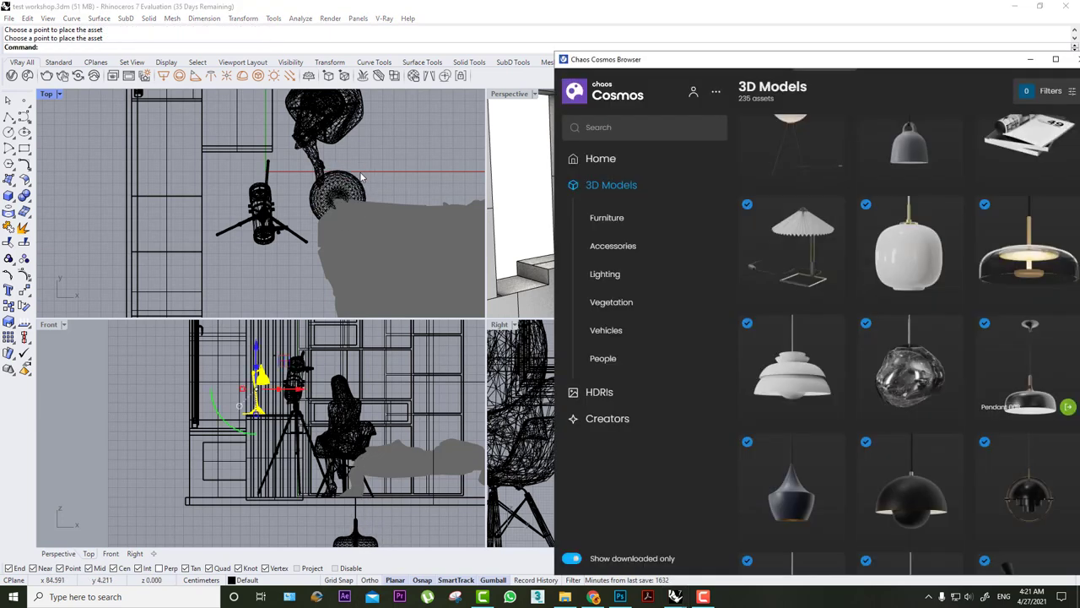
click(361, 177)
scroll(324, 478, down, 5)
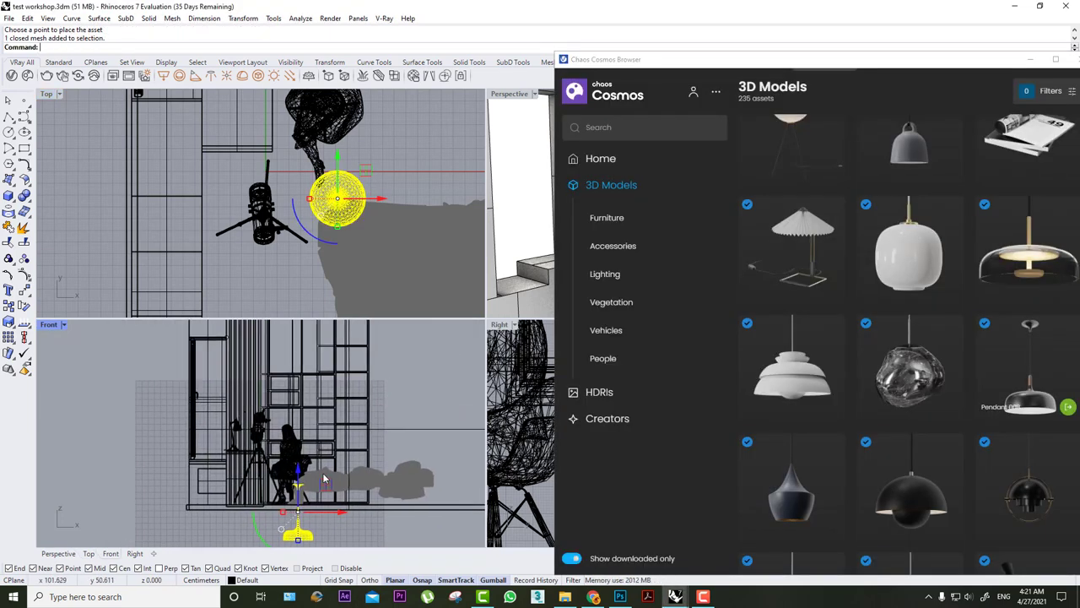
drag(301, 481, 326, 407)
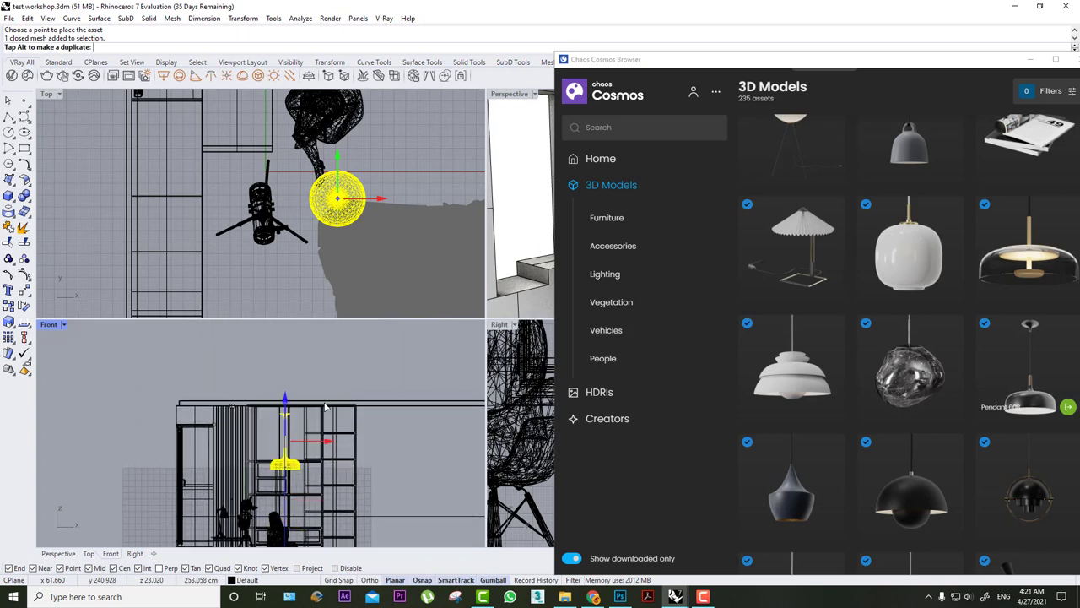
click(401, 161)
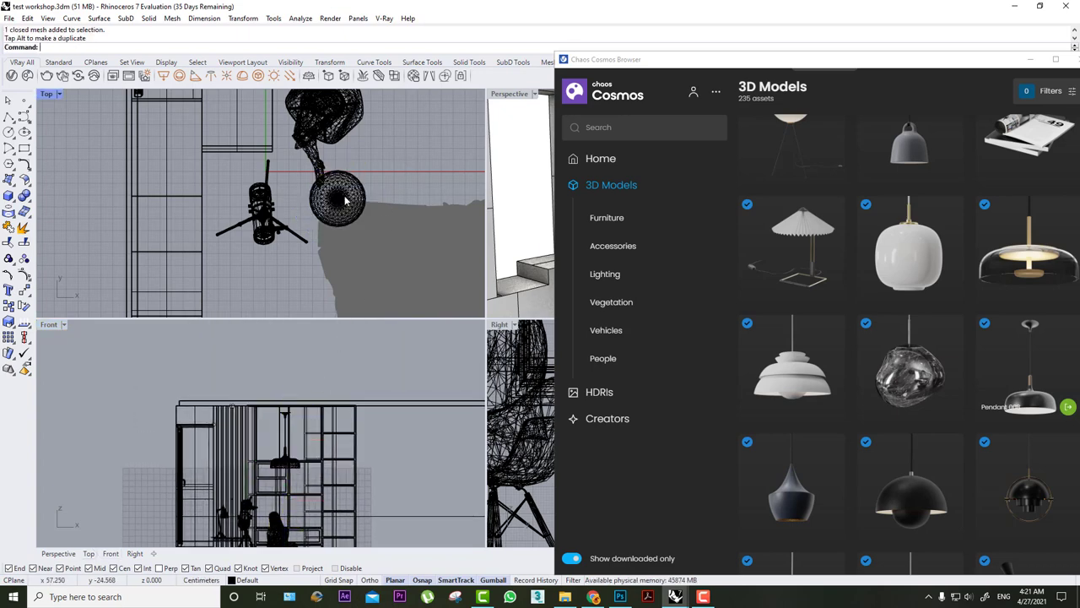
click(1030, 63)
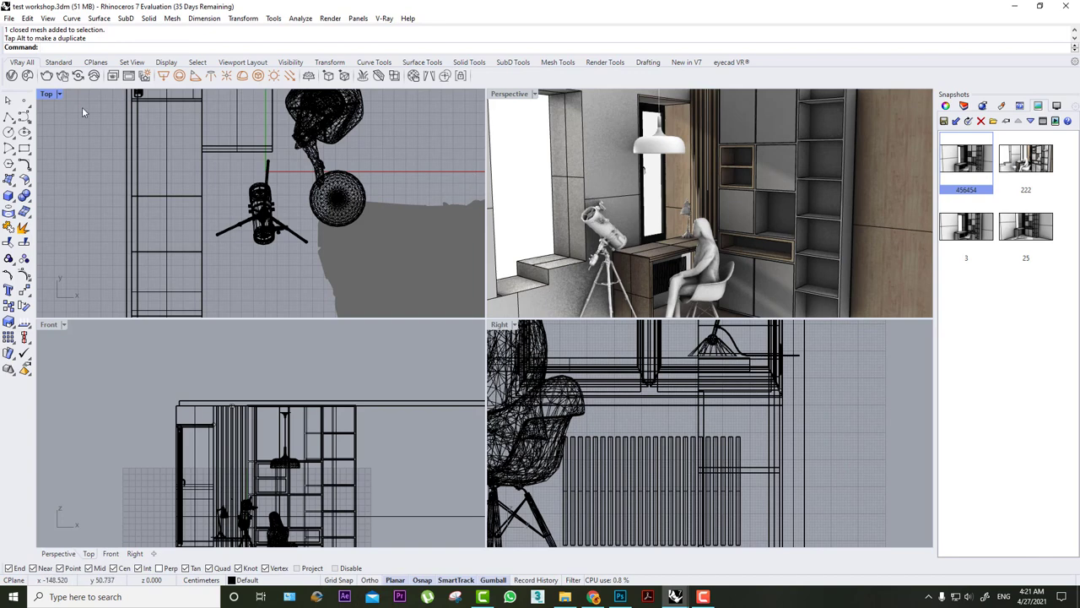
- Reopen the Cosmos browser, scroll the 3D Models grid down to the pillows and import Pillow 005
click(27, 76)
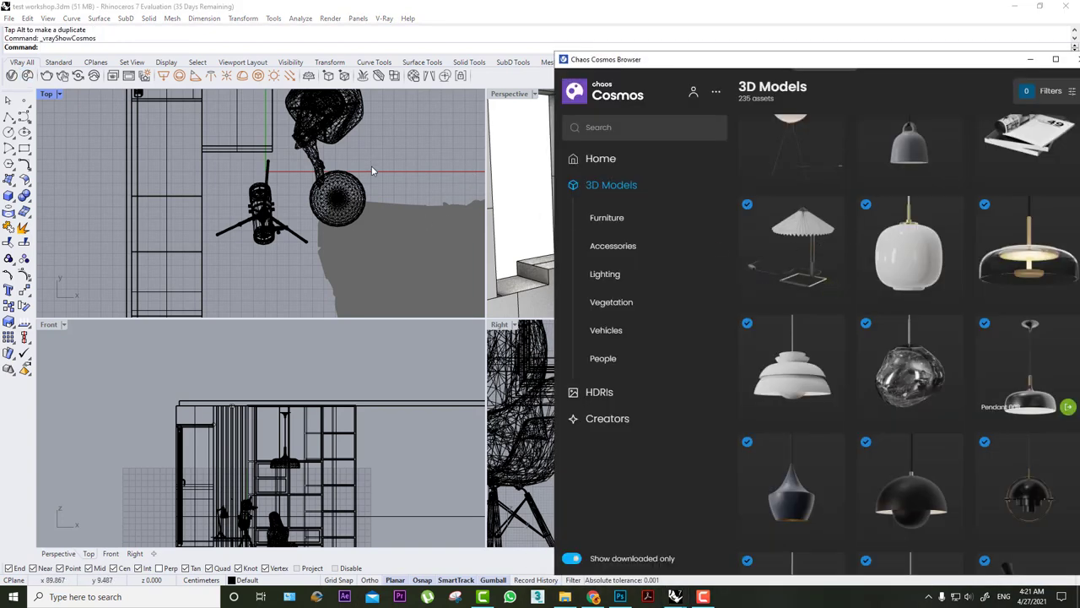
right_drag(377, 169, 330, 230)
scroll(843, 313, down, 5)
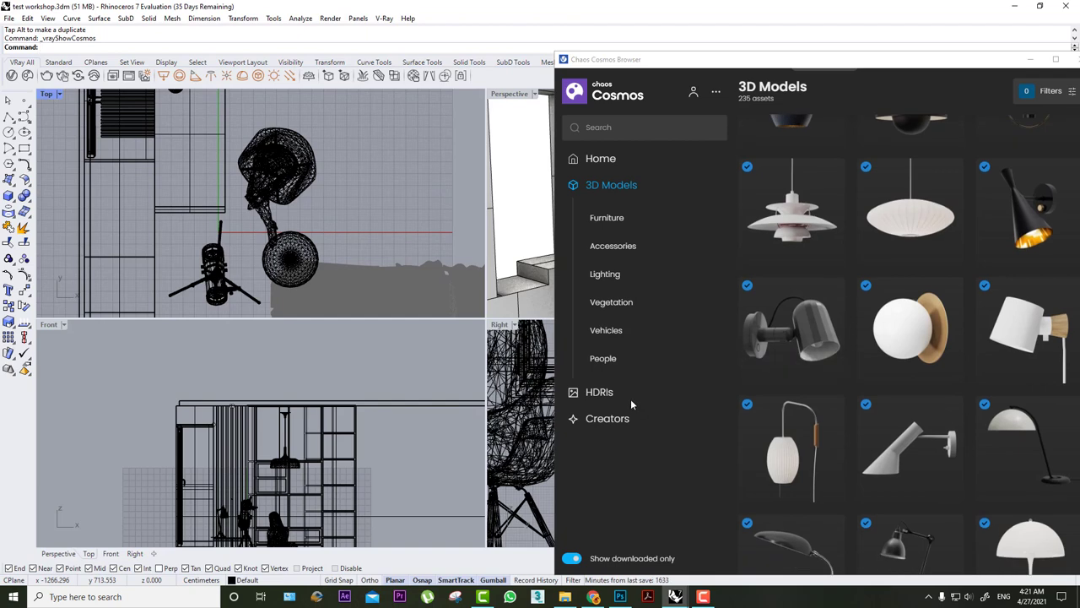
scroll(895, 287, down, 3)
scroll(894, 291, down, 3)
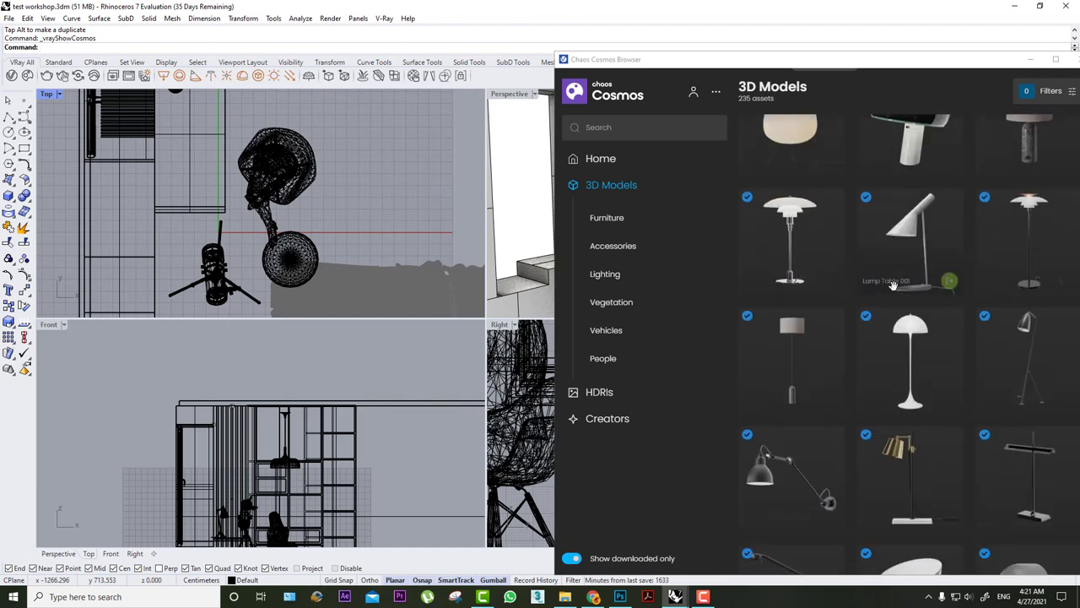
scroll(897, 293, down, 3)
scroll(897, 292, down, 3)
scroll(897, 289, down, 2)
click(599, 187)
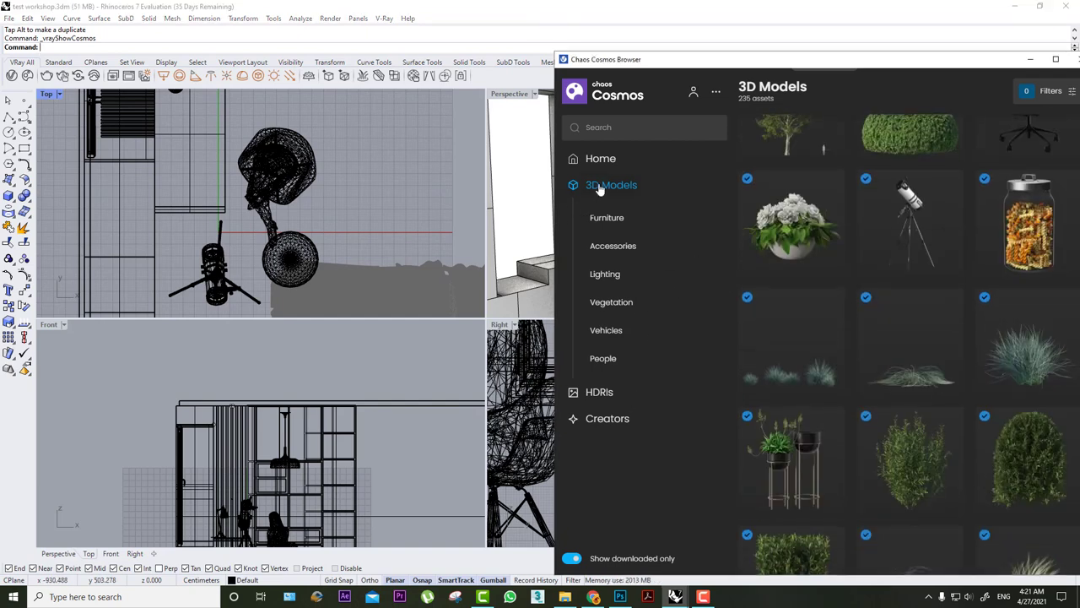
scroll(852, 263, down, 3)
scroll(852, 266, down, 3)
scroll(853, 270, down, 3)
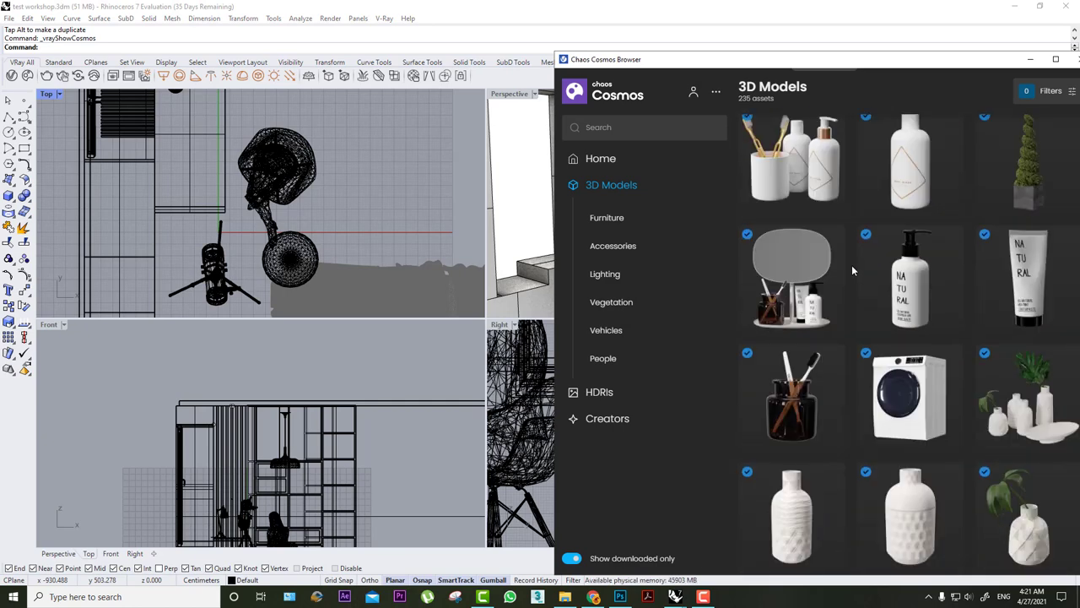
scroll(852, 270, down, 2)
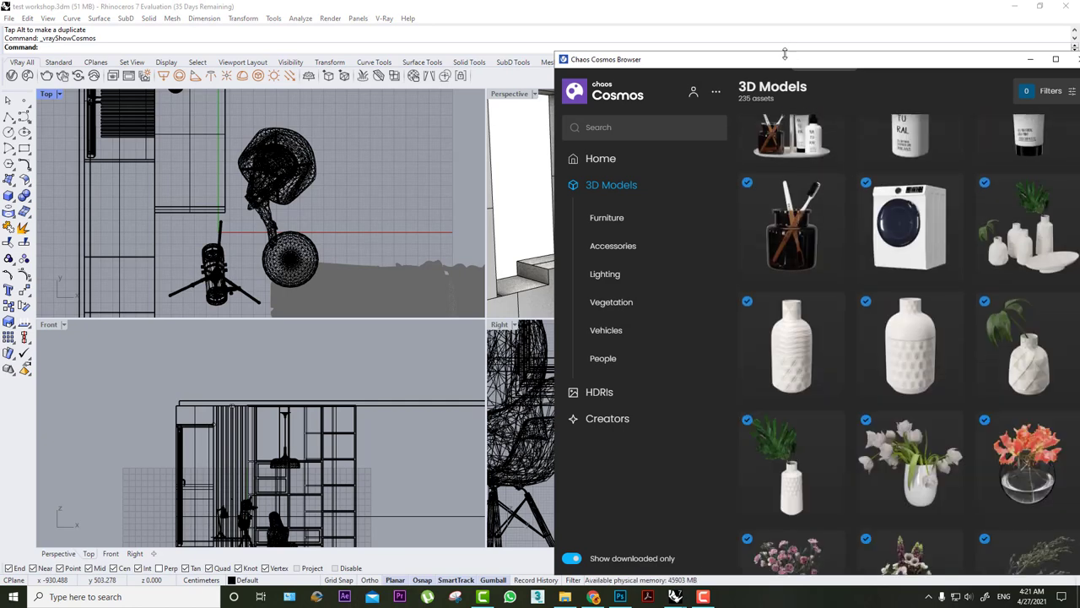
drag(784, 54, 707, 42)
scroll(817, 235, down, 3)
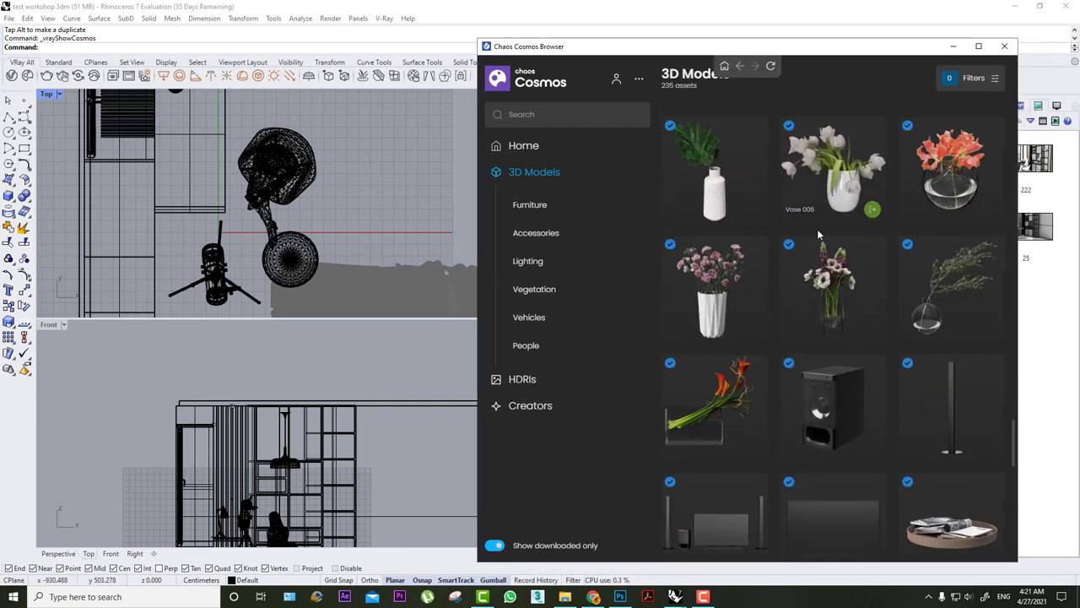
scroll(819, 241, down, 2)
scroll(821, 270, down, 1)
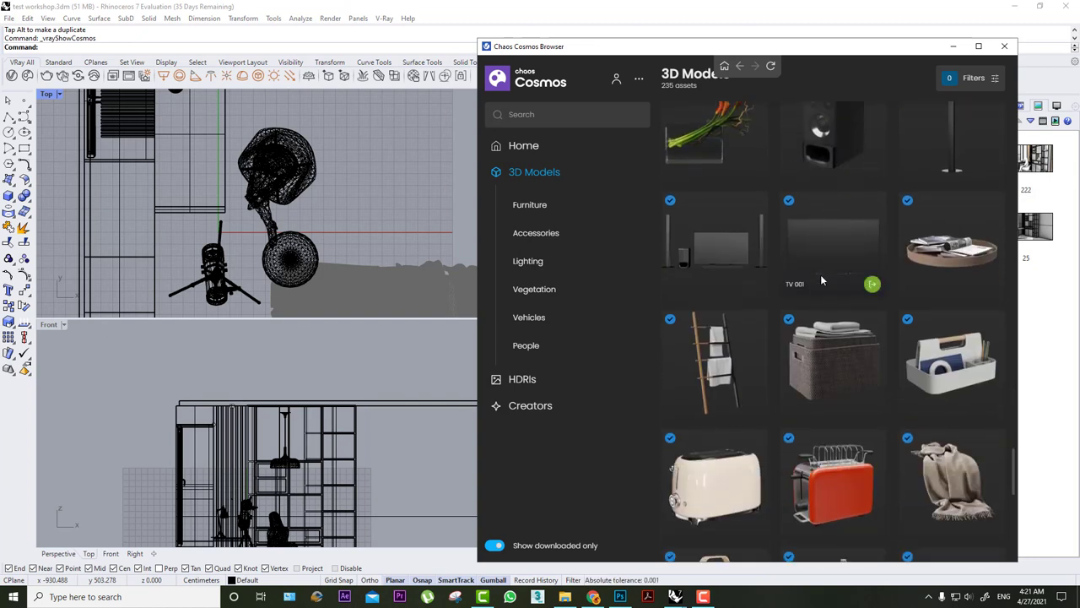
scroll(821, 280, down, 1)
scroll(814, 291, down, 1)
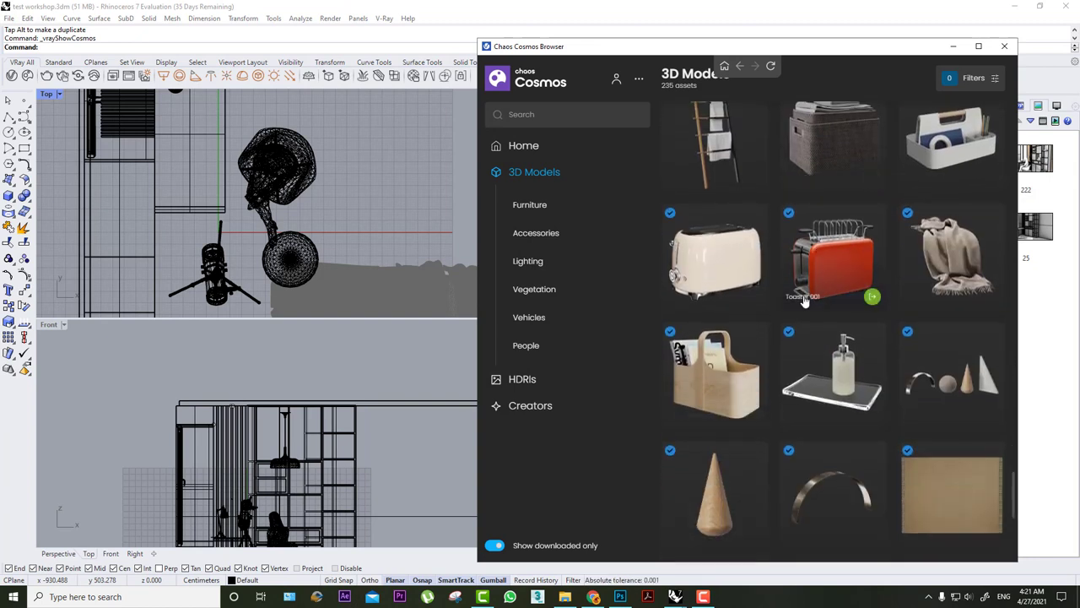
scroll(808, 297, down, 2)
scroll(819, 286, down, 1)
scroll(827, 278, down, 1)
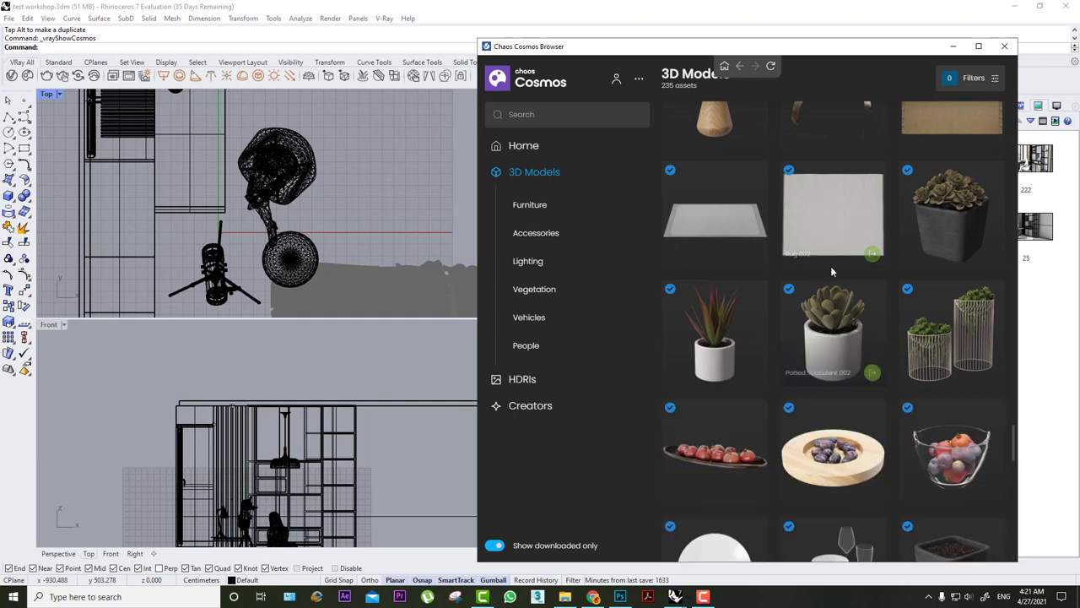
scroll(831, 272, up, 3)
scroll(831, 271, up, 3)
scroll(831, 272, down, 1)
scroll(831, 272, down, 4)
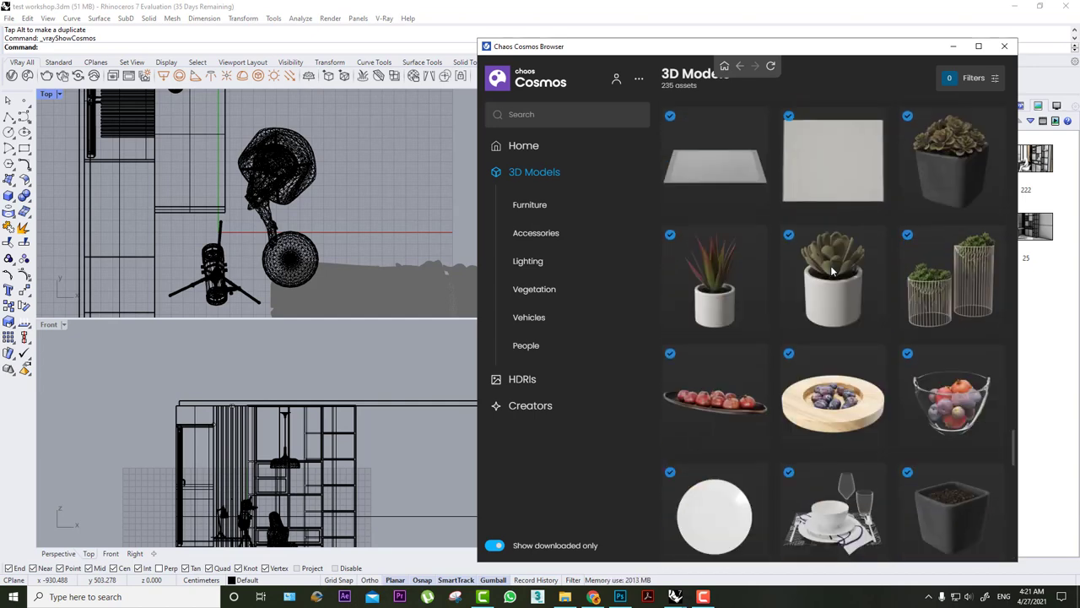
scroll(831, 272, down, 3)
scroll(829, 292, down, 2)
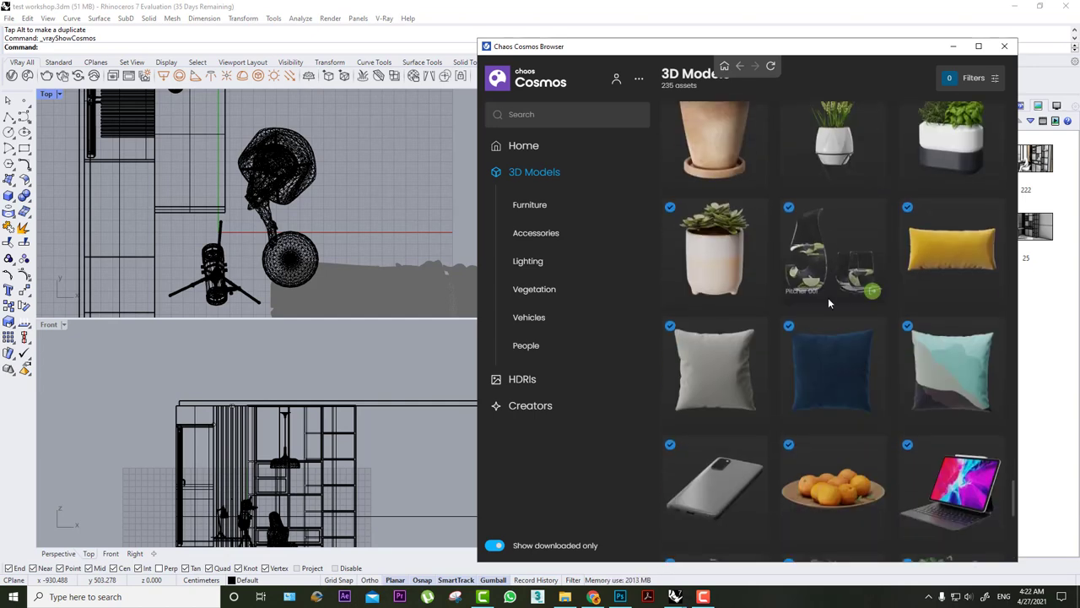
mouse_move(714, 368)
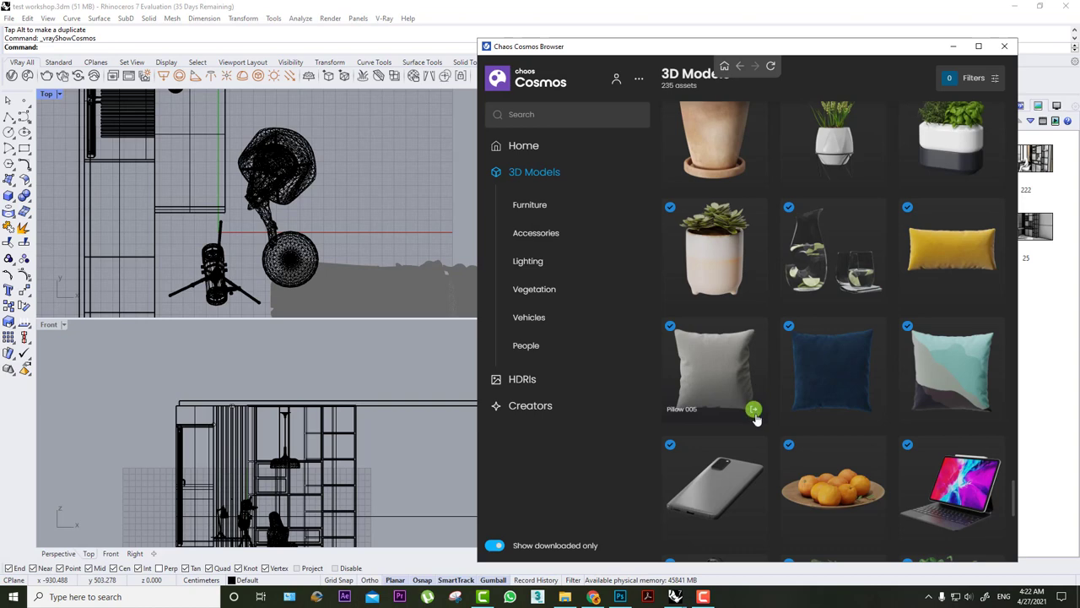
click(753, 410)
- Place Pillow 005 in the room beside the chair and stand it upright by turning it 90°
scroll(372, 229, down, 2)
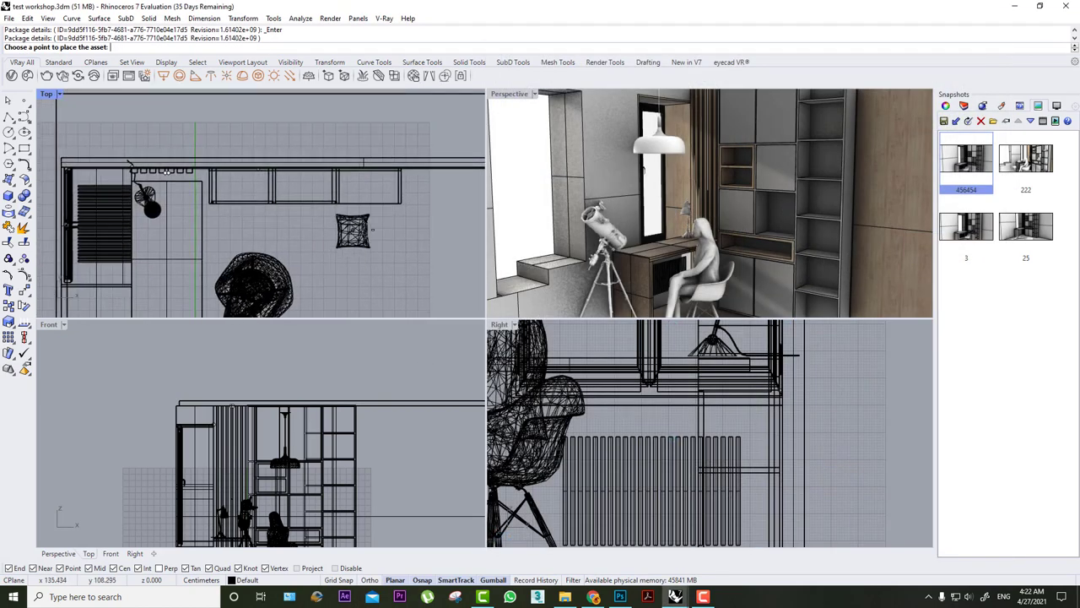
click(342, 233)
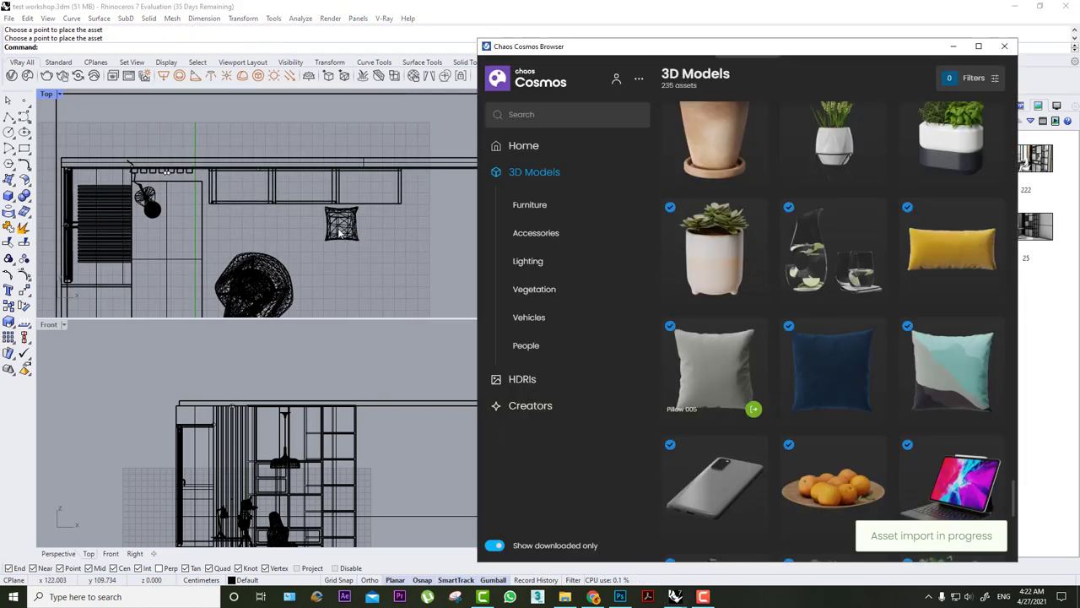
click(340, 233)
click(953, 47)
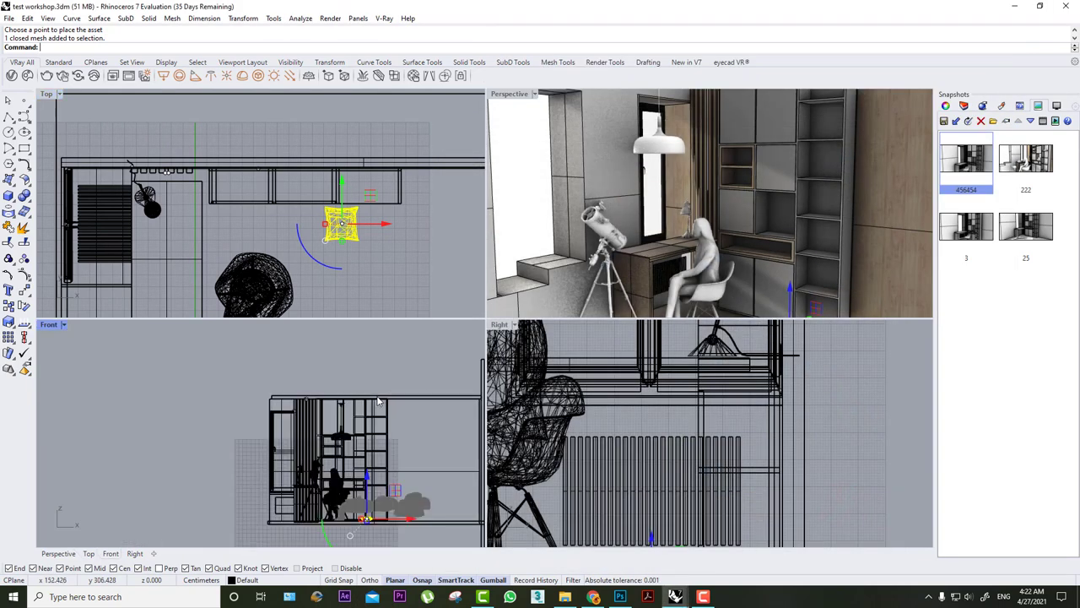
scroll(383, 500, up, 2)
scroll(384, 500, up, 2)
scroll(673, 414, up, 2)
scroll(673, 414, up, 2)
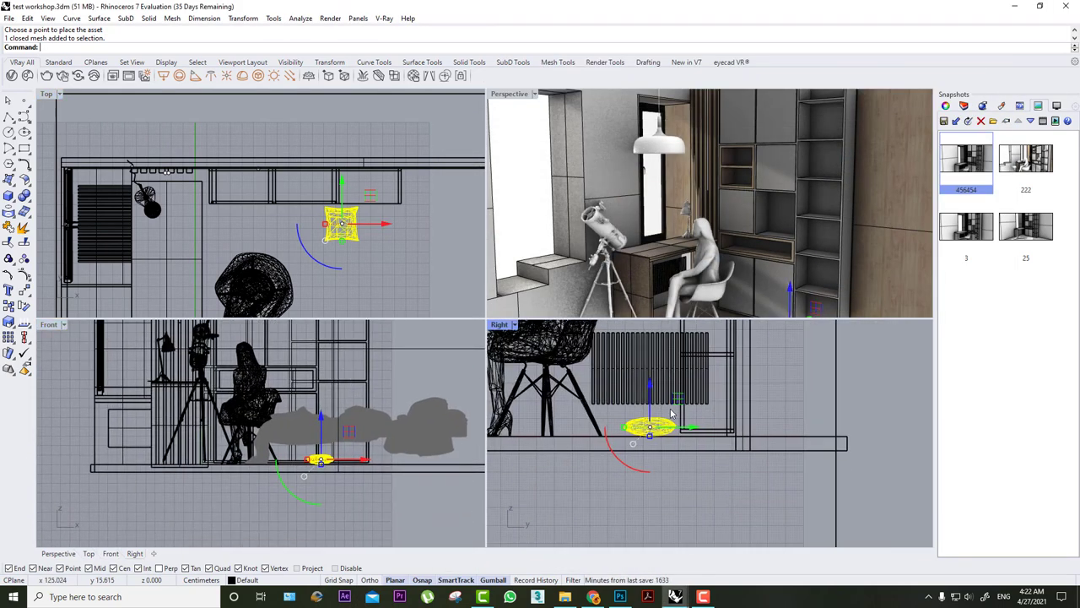
scroll(608, 461, up, 2)
drag(620, 452, 695, 460)
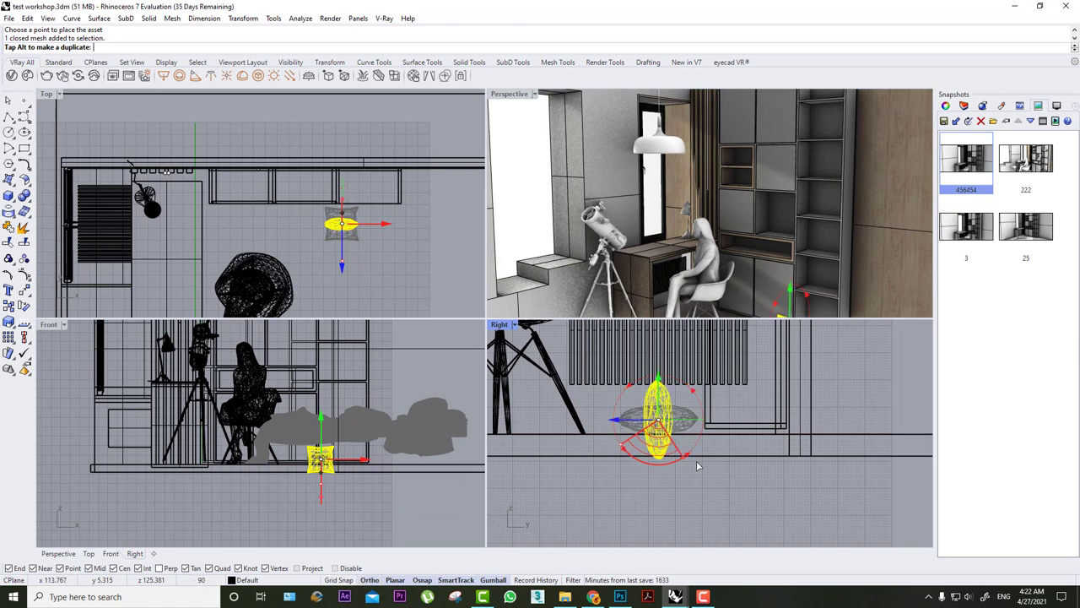
- Resize the pillow with Scale, then shift it down and turn it to an angle in plan
scroll(325, 232, up, 3)
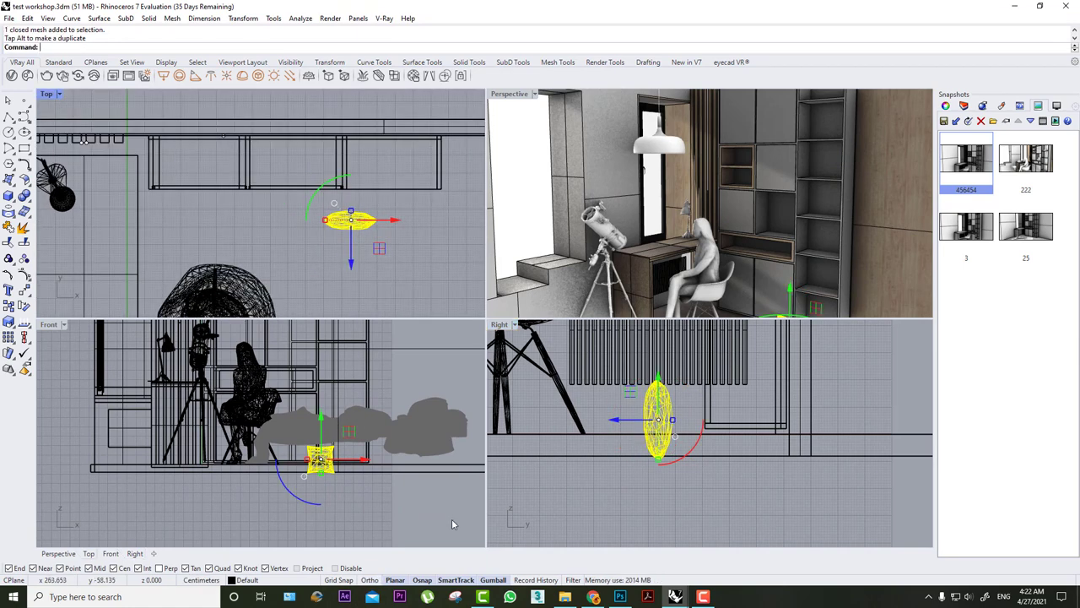
text(Scale)
key(Return)
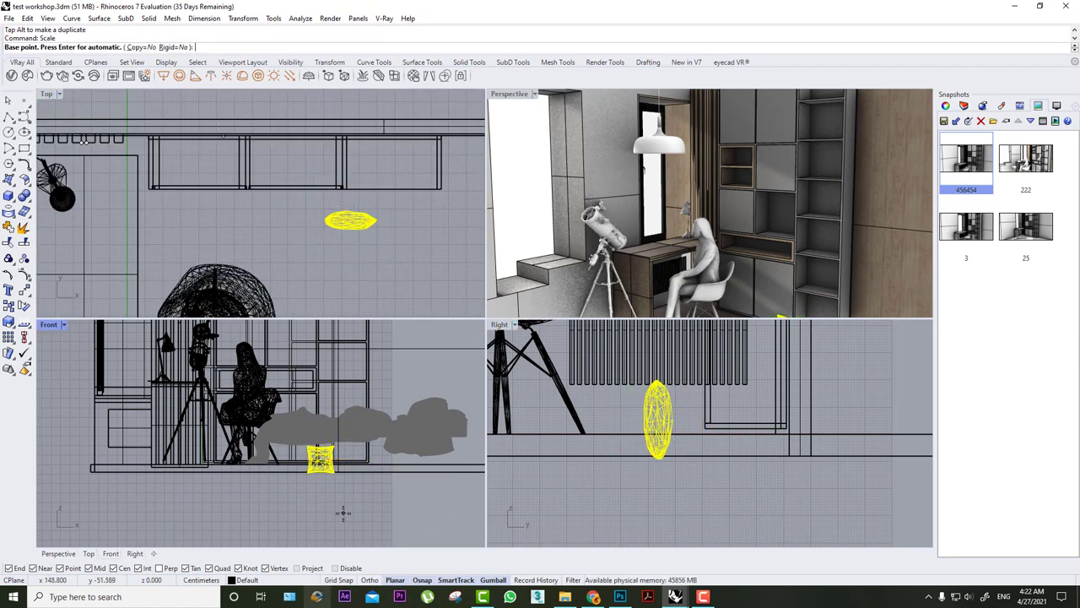
click(342, 512)
click(402, 512)
click(424, 511)
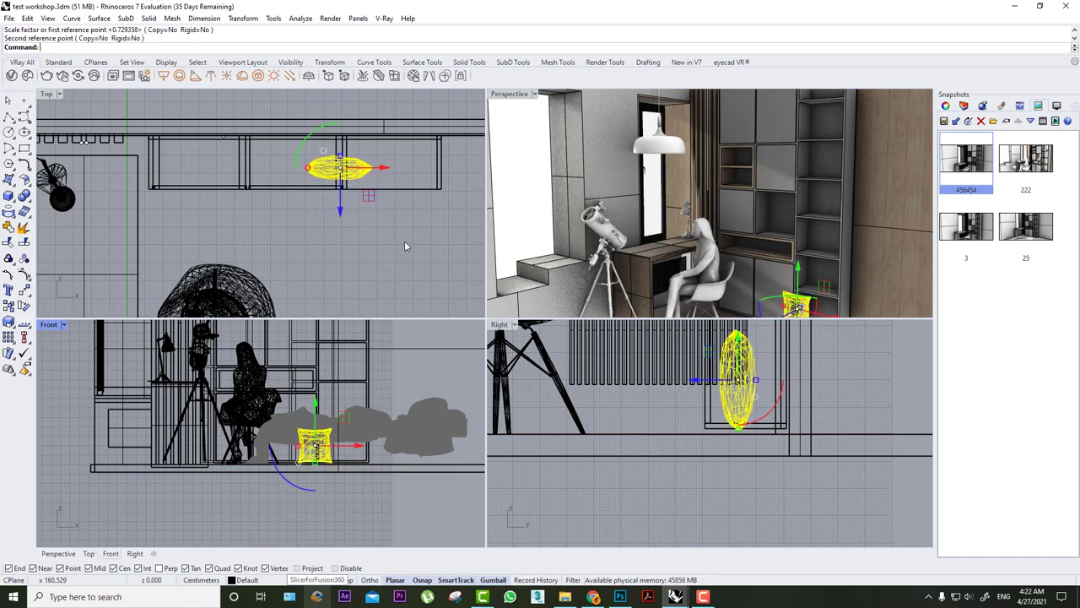
drag(343, 210, 343, 245)
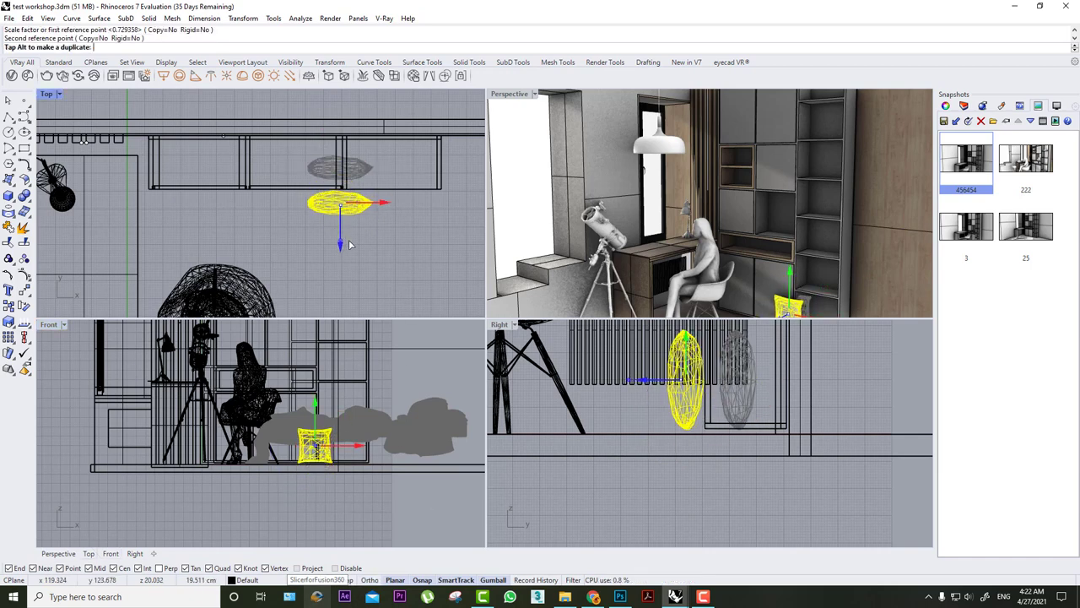
drag(310, 176, 410, 174)
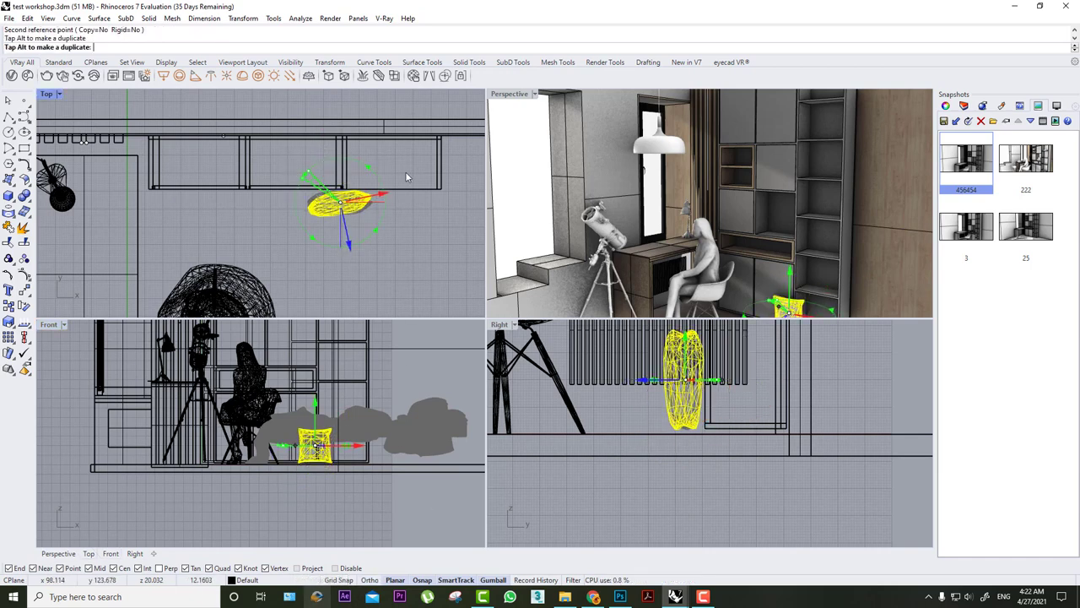
- Maximize the Perspective view, restore a saved scene snapshot and select the window glass
double_click(510, 93)
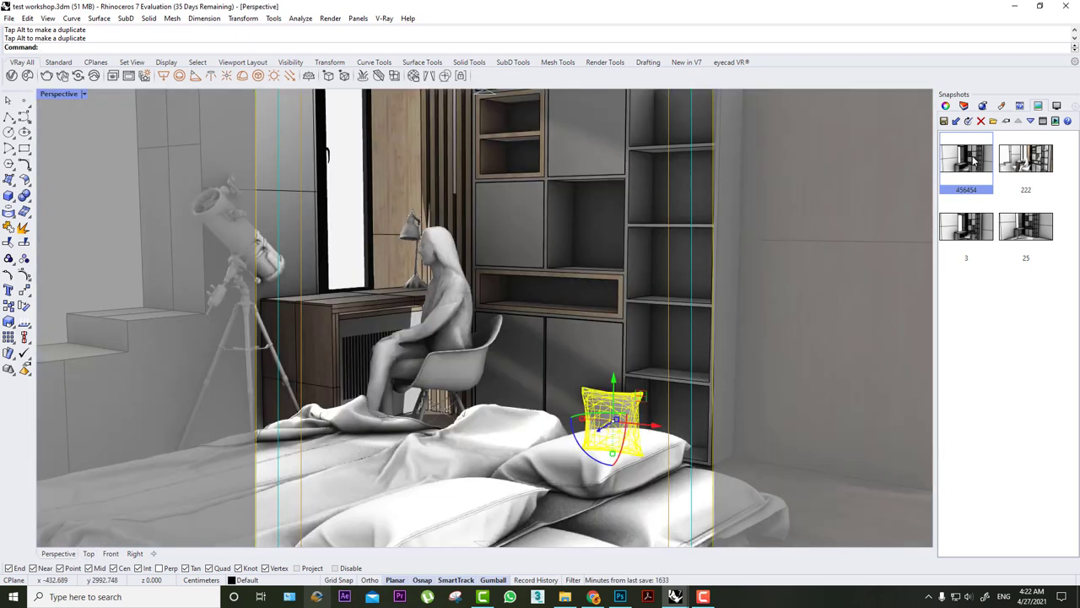
double_click(971, 160)
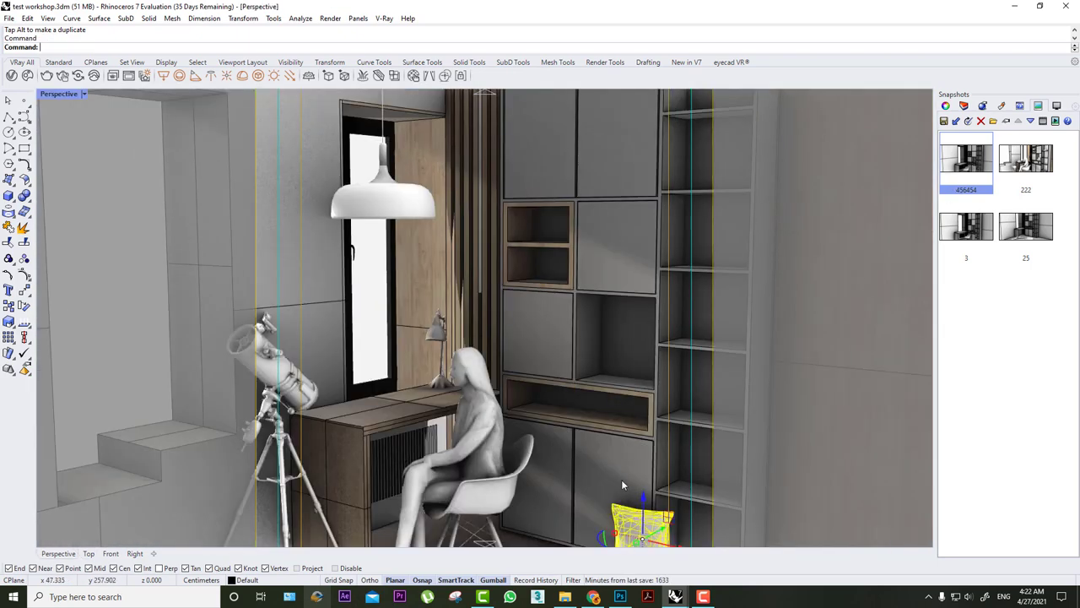
click(388, 306)
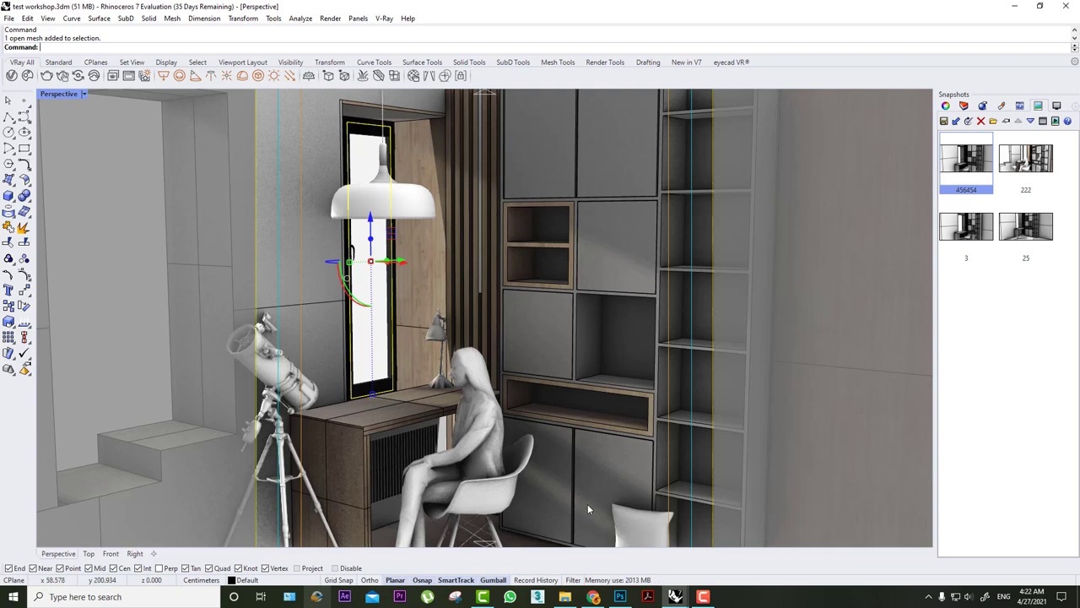
- Restore the four-viewport layout and zoom out in the Top view
double_click(65, 96)
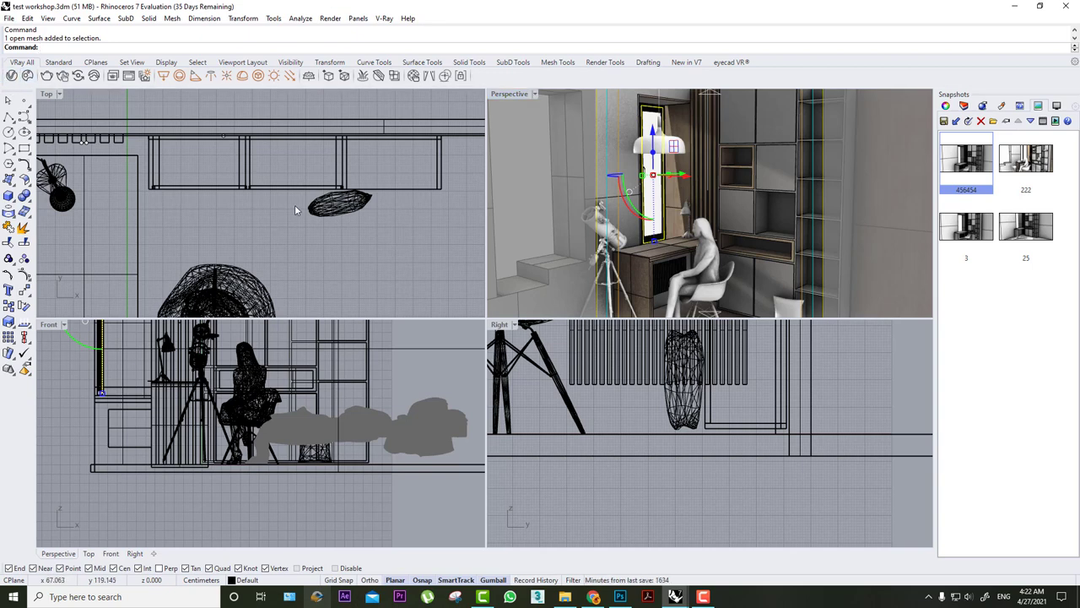
scroll(296, 210, down, 2)
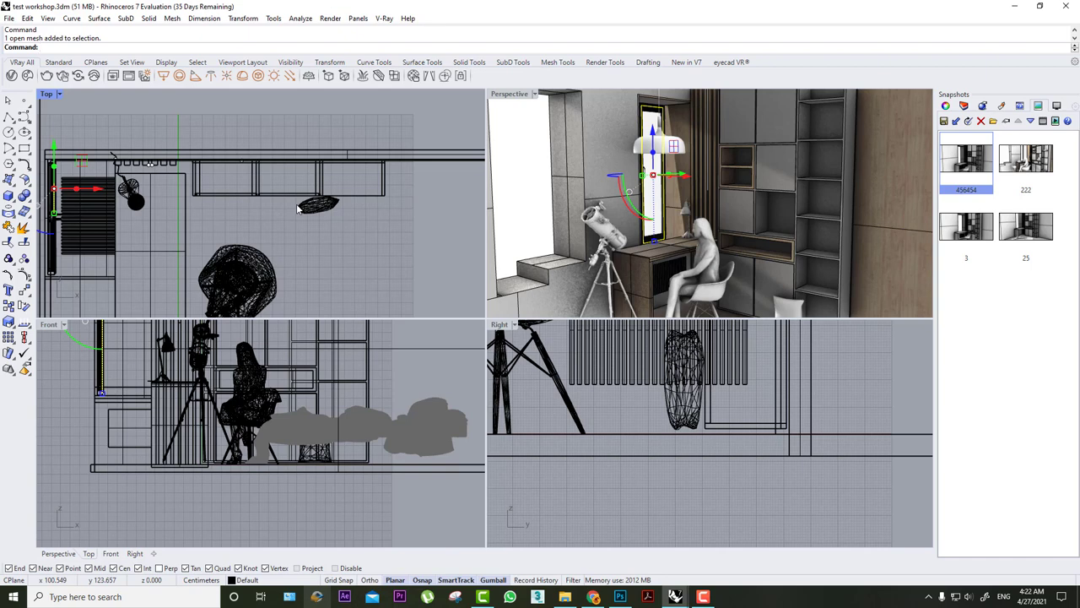
- Browse the downloaded Cosmos 3D models, scrolling down the grid and back up
click(27, 76)
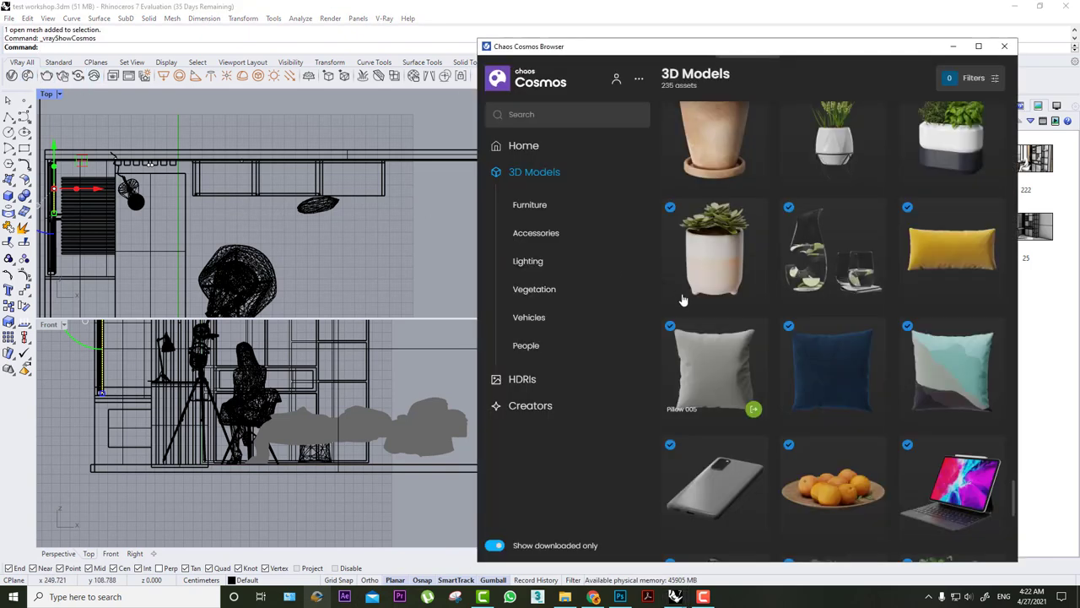
scroll(684, 302, down, 5)
scroll(788, 311, down, 1)
scroll(815, 389, down, 3)
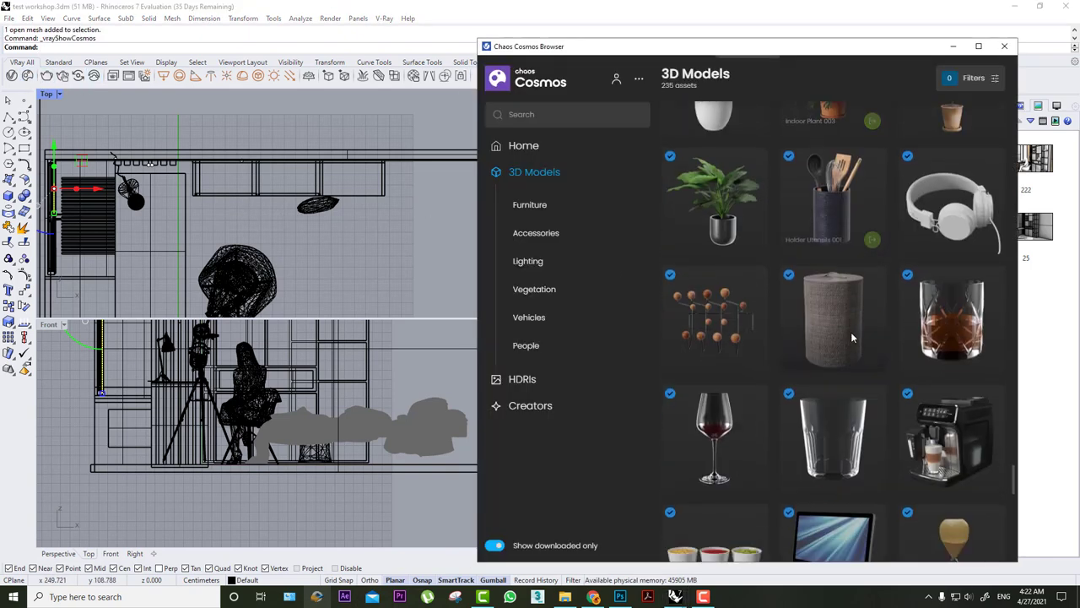
scroll(850, 332, down, 3)
scroll(861, 363, down, 3)
scroll(873, 391, down, 3)
scroll(873, 391, down, 3)
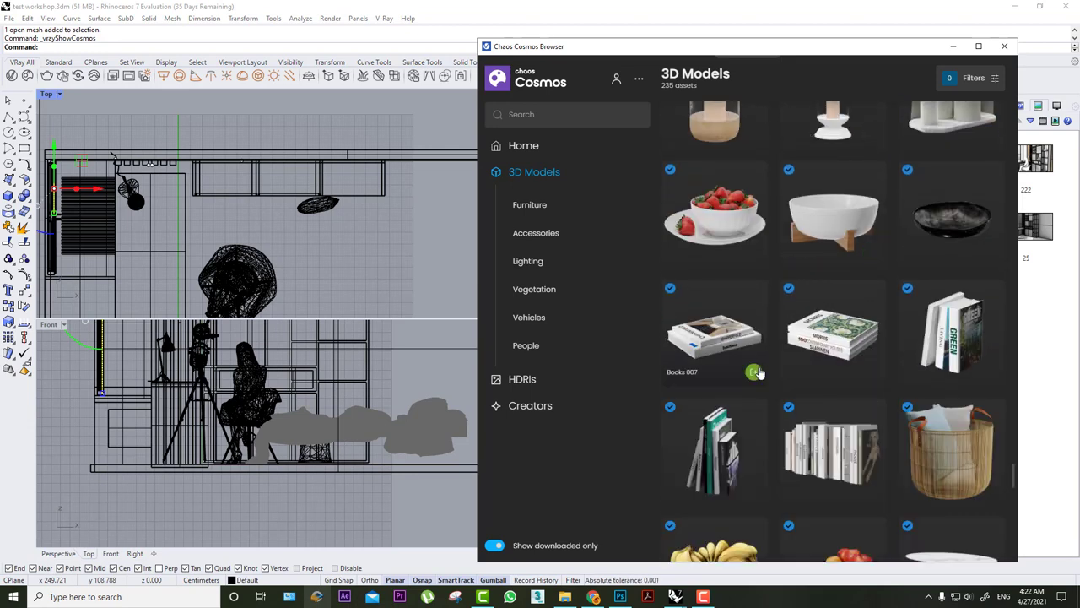
scroll(757, 373, down, 3)
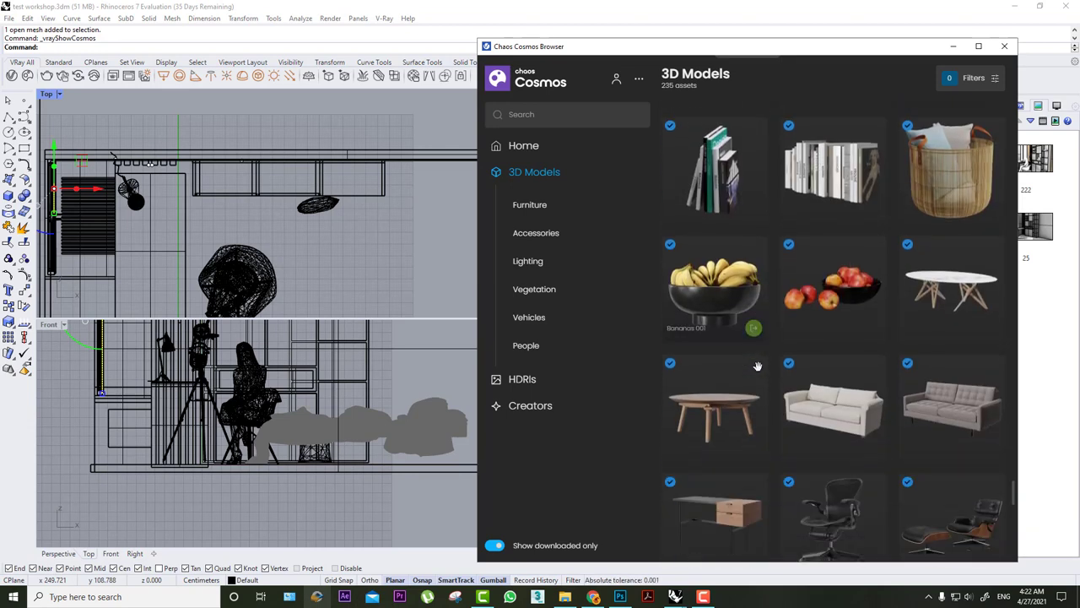
scroll(757, 367, down, 3)
scroll(758, 366, down, 2)
scroll(758, 366, down, 2)
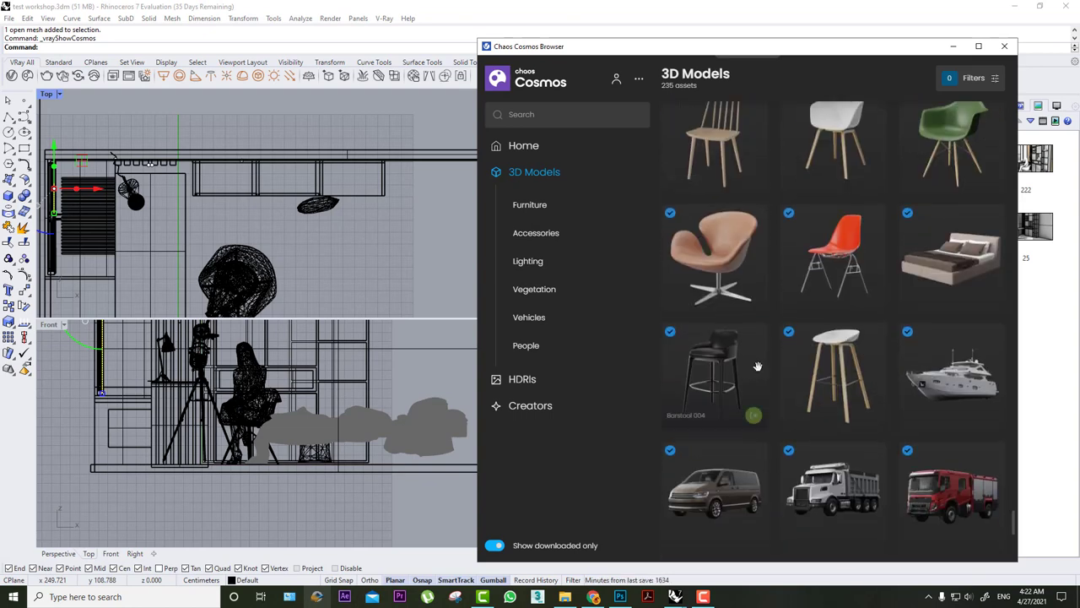
scroll(758, 366, down, 2)
scroll(758, 366, down, 2)
scroll(815, 337, down, 3)
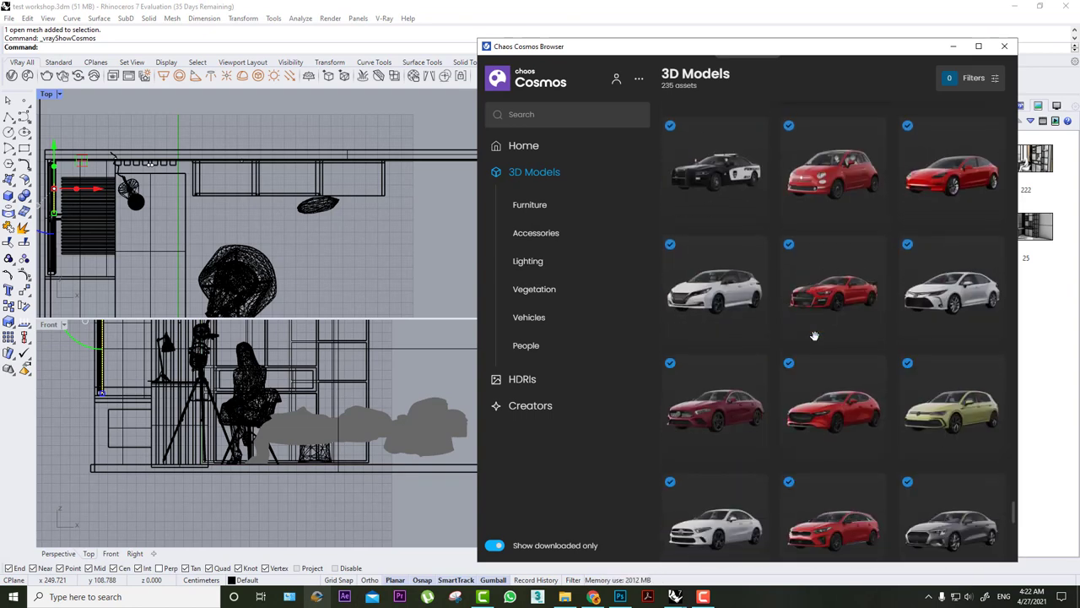
scroll(814, 336, down, 3)
scroll(815, 336, down, 3)
scroll(814, 336, up, 5)
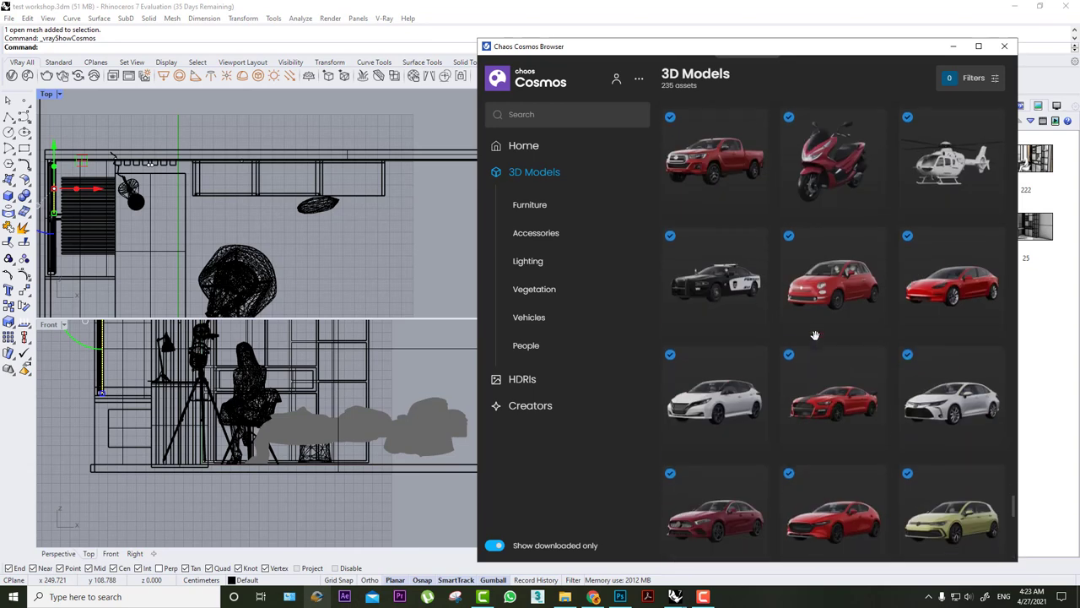
scroll(813, 336, up, 5)
scroll(810, 337, up, 4)
scroll(811, 337, up, 3)
scroll(808, 339, up, 3)
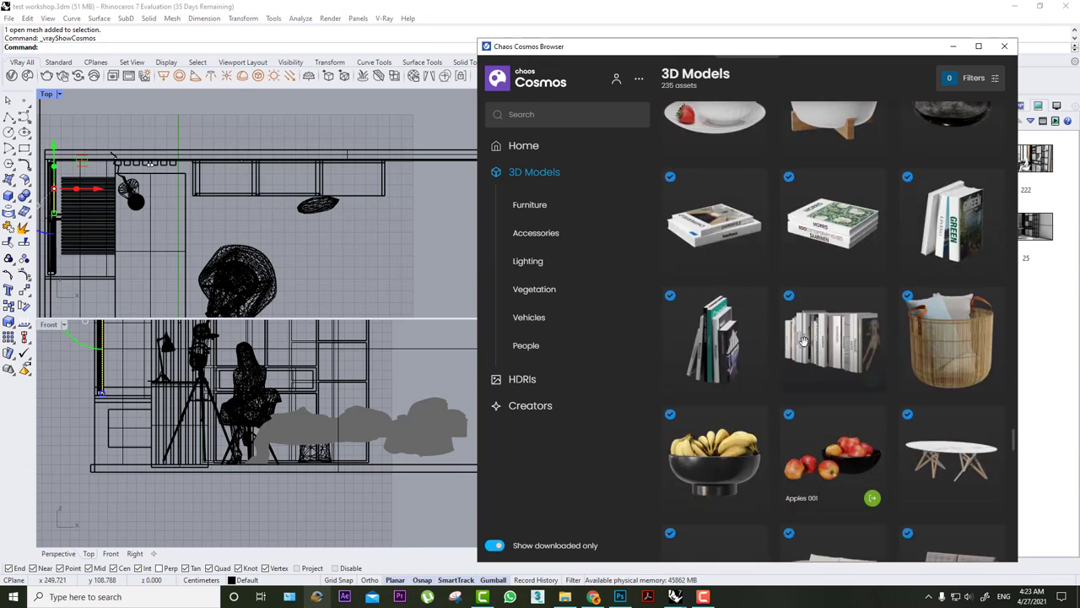
scroll(805, 339, up, 1)
scroll(802, 341, up, 2)
scroll(811, 325, up, 3)
scroll(823, 299, up, 1)
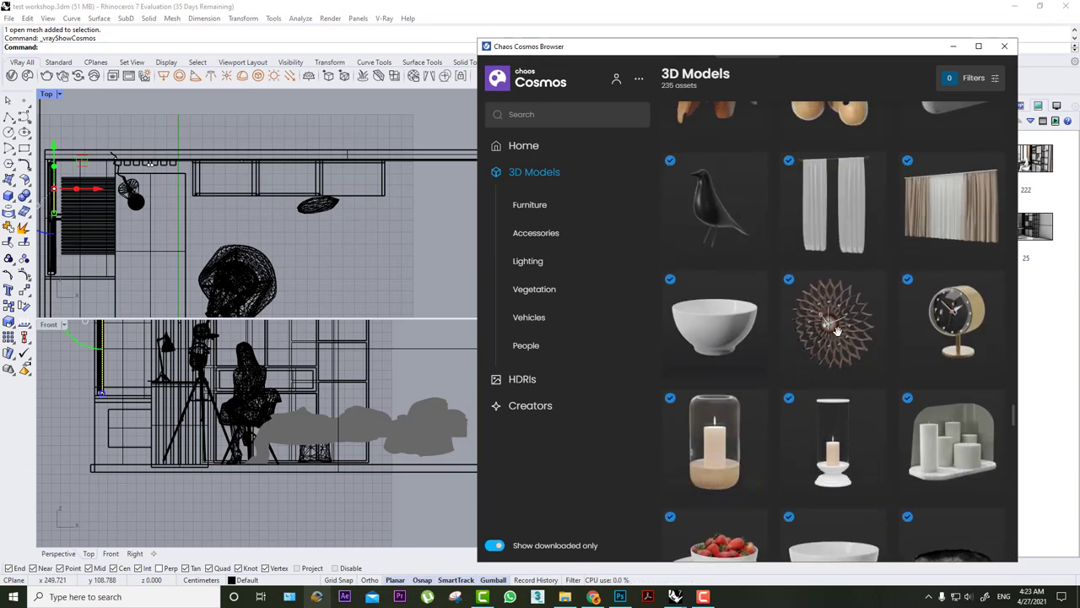
scroll(835, 270, up, 3)
scroll(853, 240, up, 2)
scroll(857, 232, up, 2)
scroll(882, 270, up, 3)
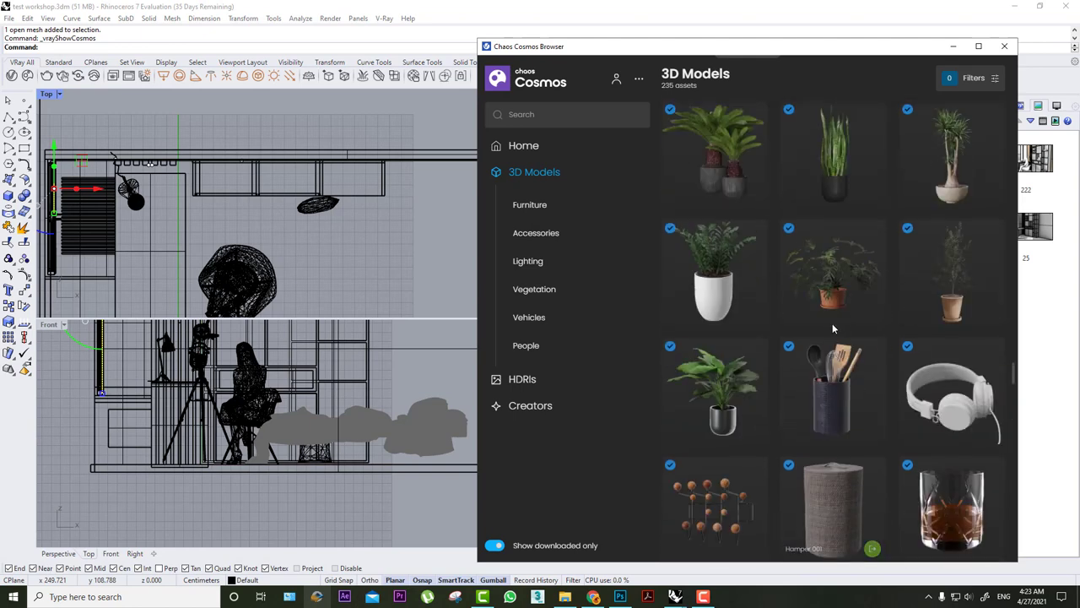
scroll(907, 313, up, 3)
scroll(932, 350, up, 2)
- Import Notebook 001, place it beside the chair and rotate it to an angle in plan
click(992, 462)
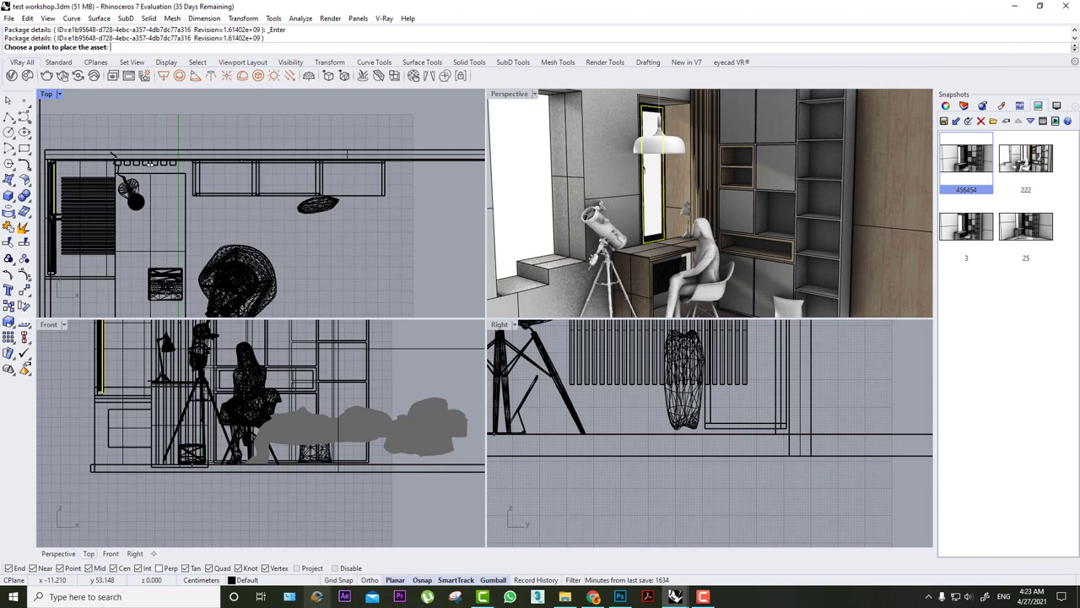
right_drag(165, 285, 198, 200)
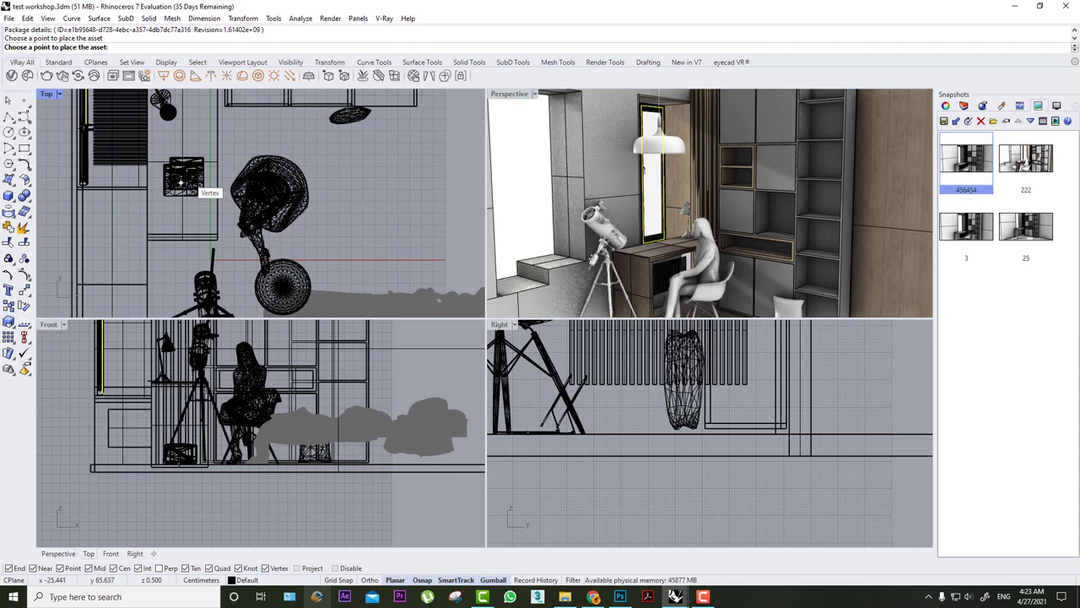
click(180, 181)
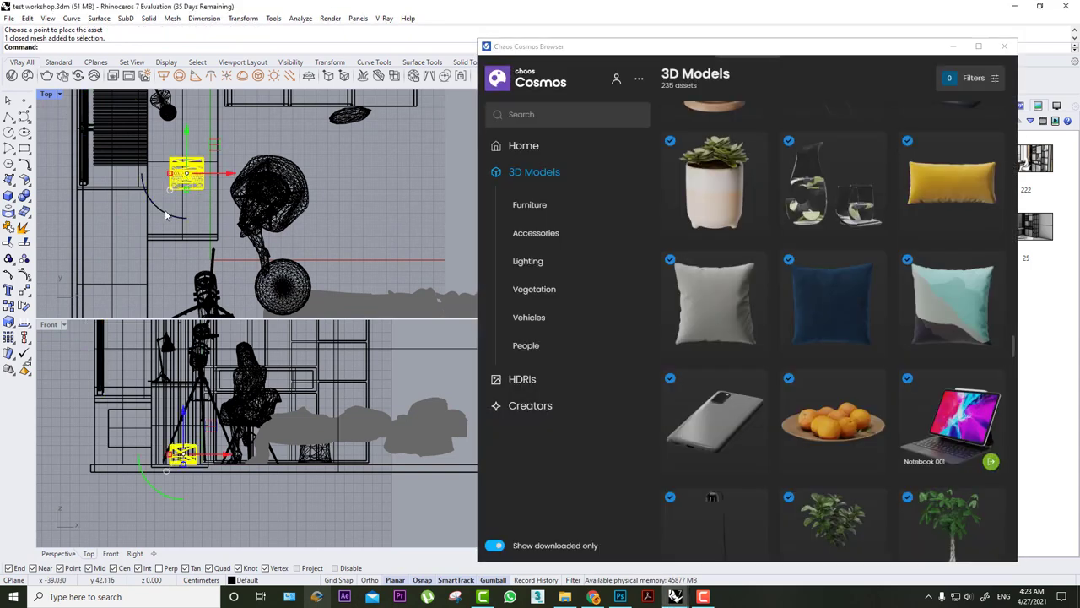
drag(166, 216, 295, 188)
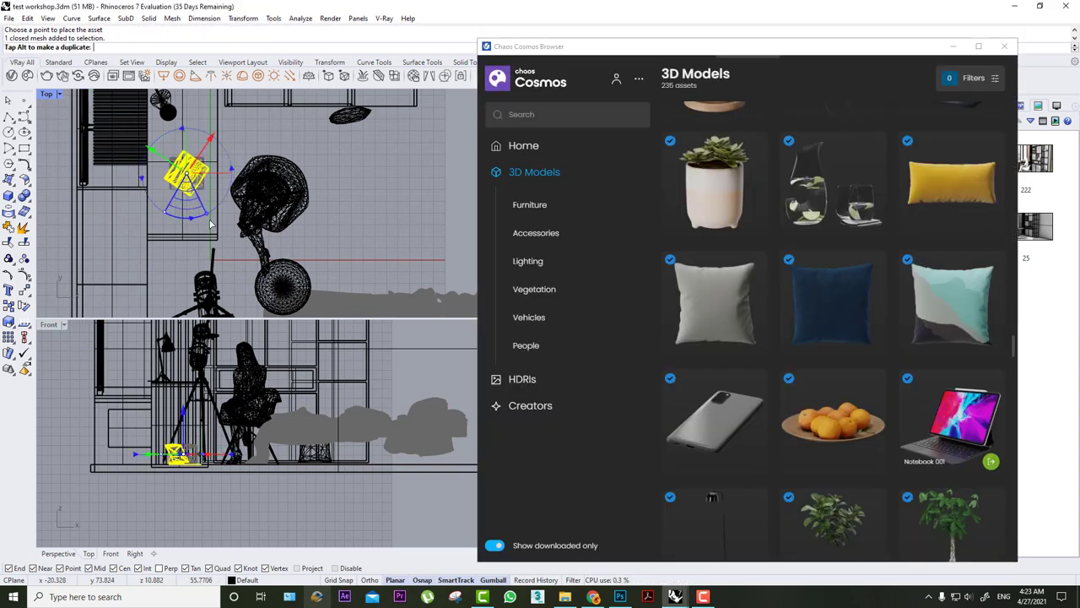
click(355, 172)
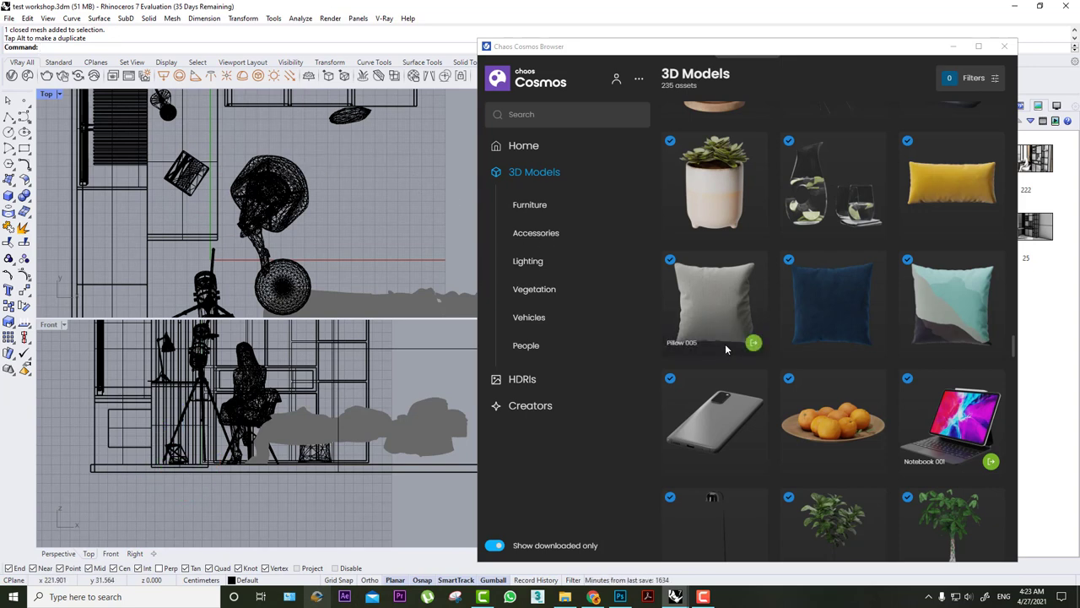
- Find Books 002 among the lamps and books in the Cosmos 3D Models grid and import it
scroll(860, 359, up, 2)
scroll(860, 359, up, 3)
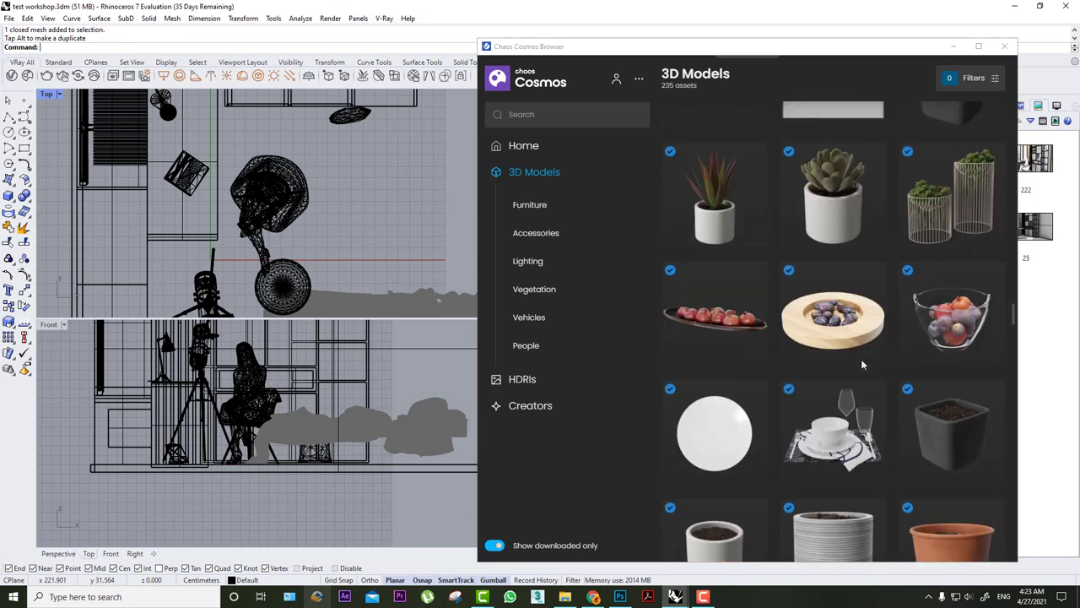
scroll(861, 359, up, 2)
scroll(861, 359, up, 2)
scroll(860, 358, up, 3)
scroll(861, 359, up, 2)
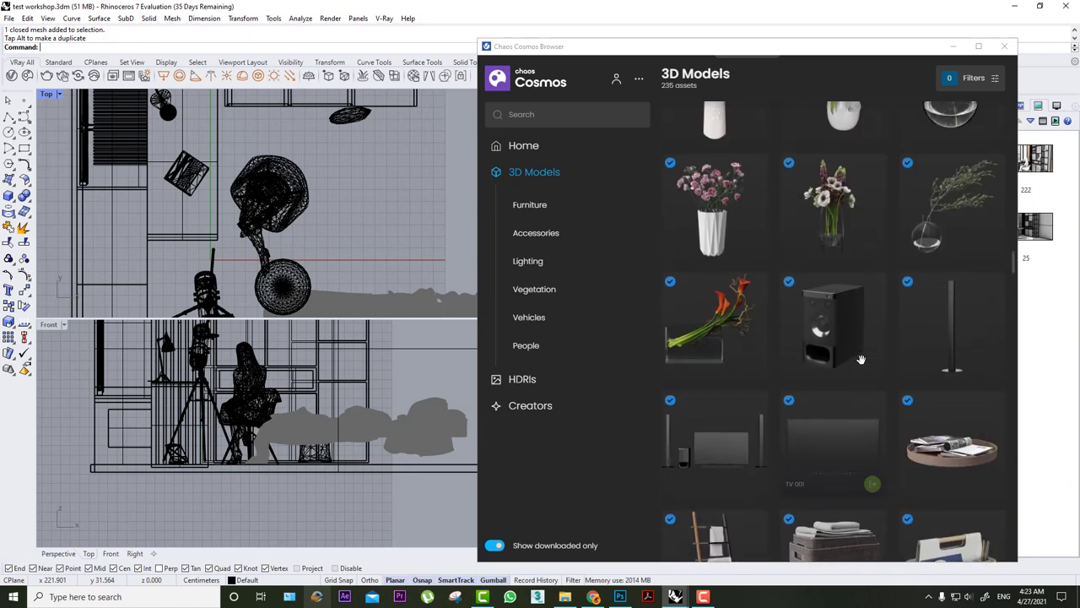
scroll(861, 359, up, 2)
scroll(861, 360, up, 3)
scroll(861, 360, up, 3)
scroll(860, 360, up, 3)
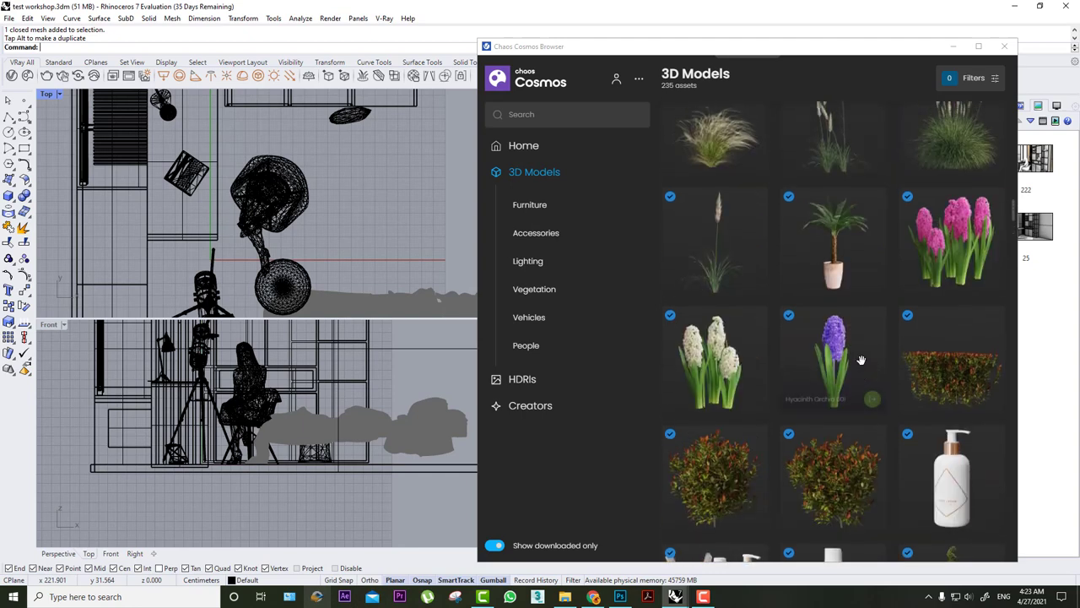
scroll(861, 360, up, 3)
scroll(861, 360, up, 3)
scroll(862, 361, up, 2)
scroll(864, 365, up, 2)
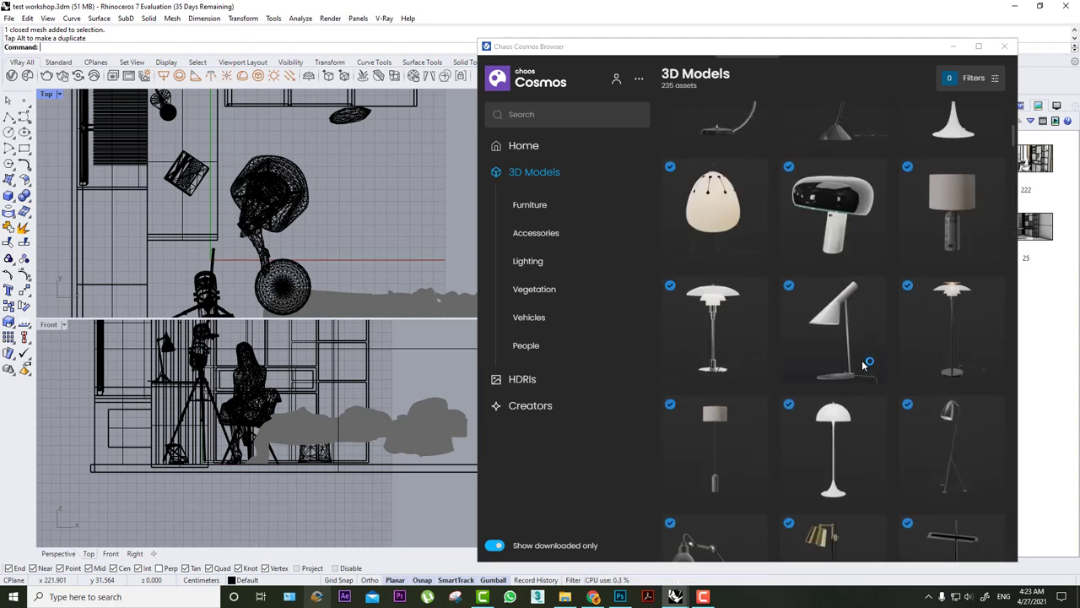
scroll(863, 361, up, 3)
scroll(861, 359, up, 3)
scroll(861, 359, up, 3)
scroll(862, 361, up, 3)
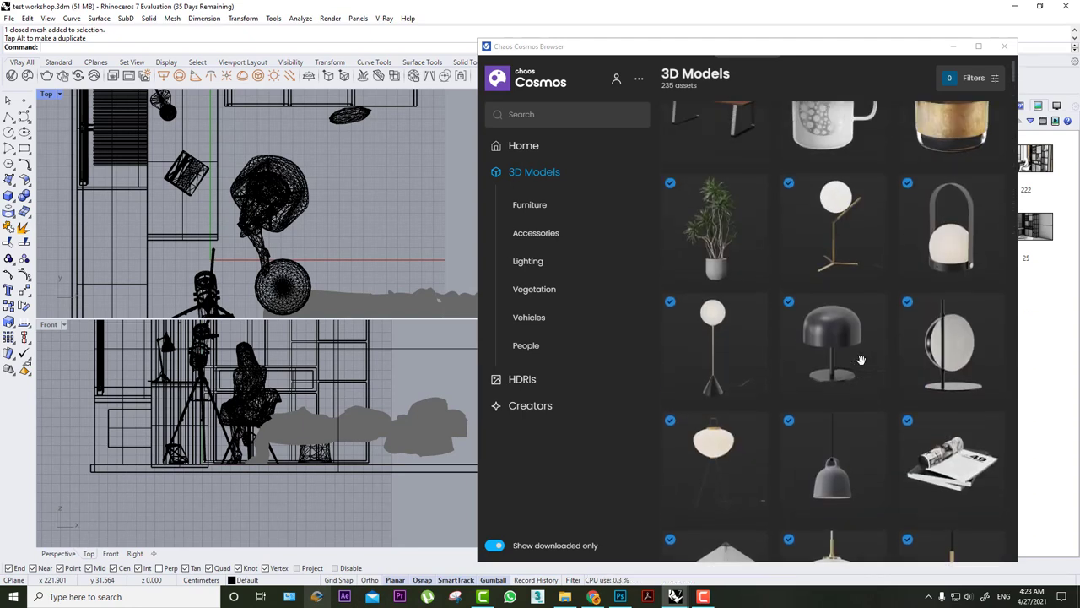
scroll(861, 360, up, 1)
scroll(752, 380, down, 1)
scroll(751, 380, down, 3)
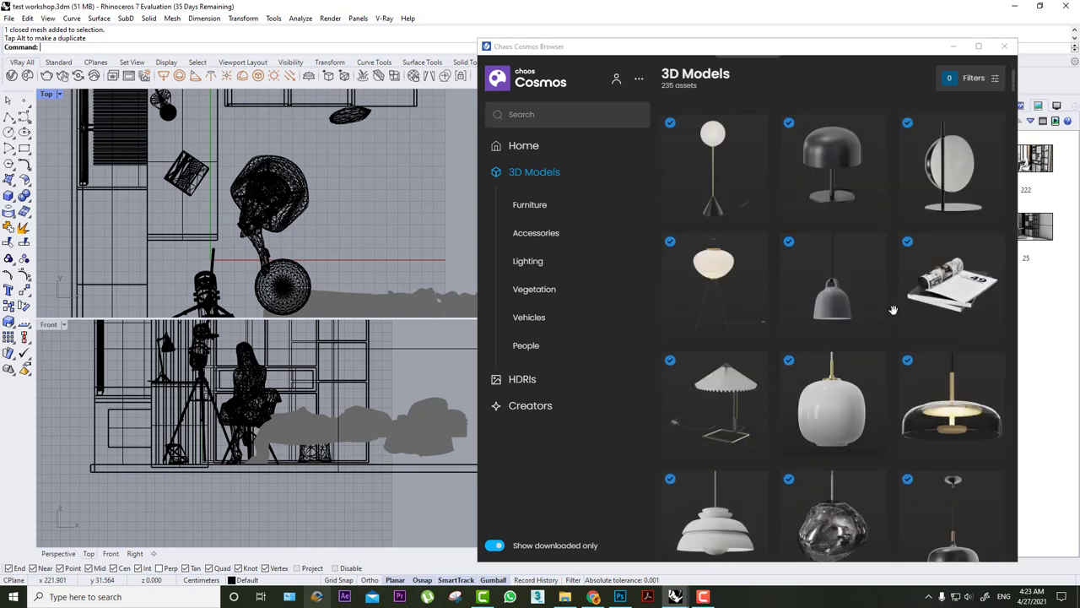
click(993, 325)
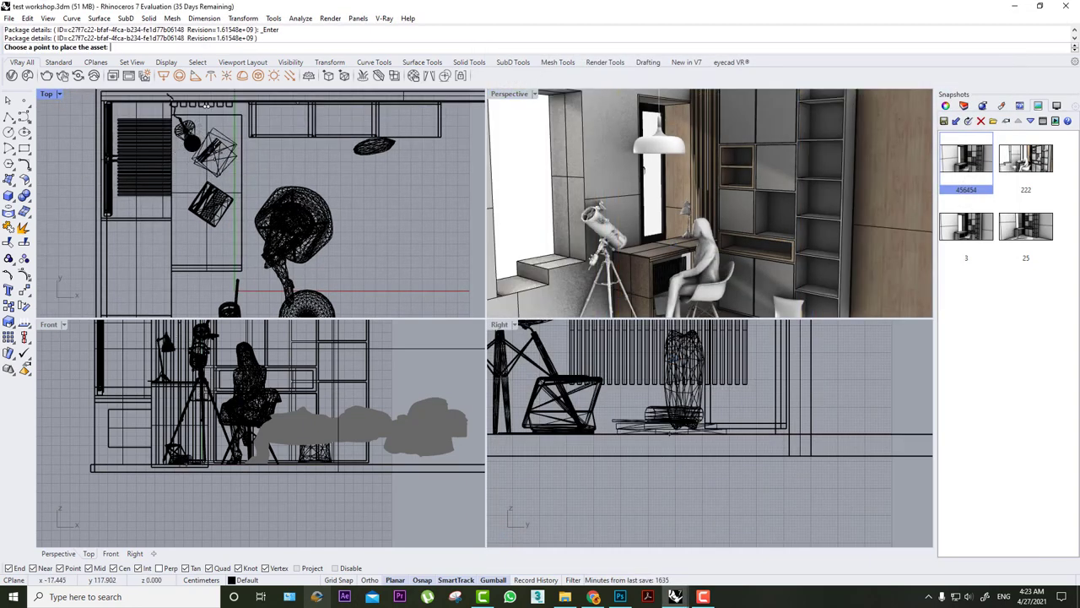
- Place Books 002 beside the notebook and adjust its height
click(222, 176)
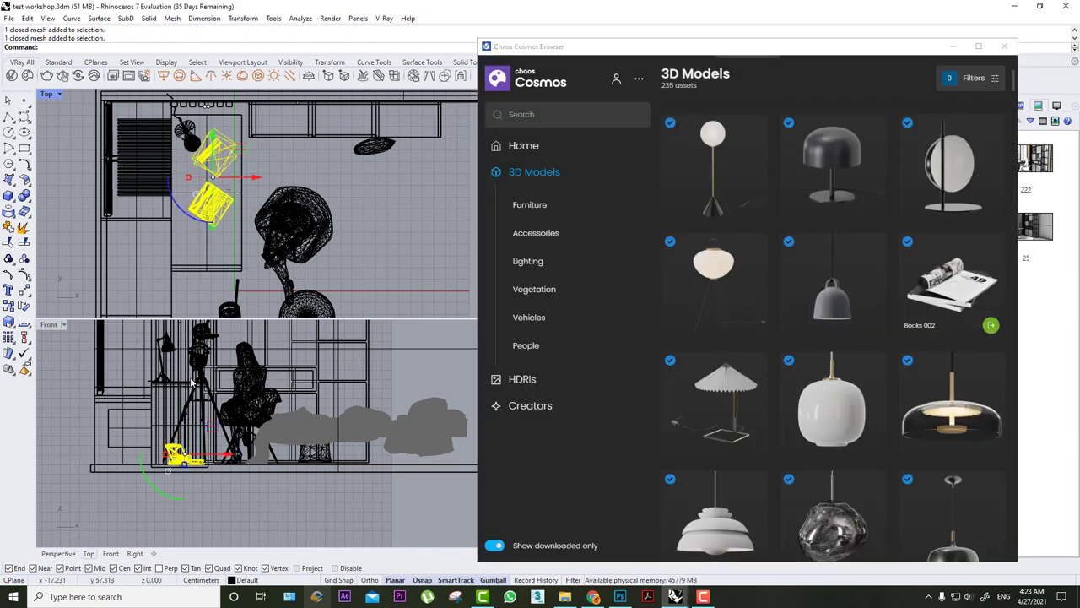
scroll(182, 397, up, 5)
scroll(178, 439, up, 3)
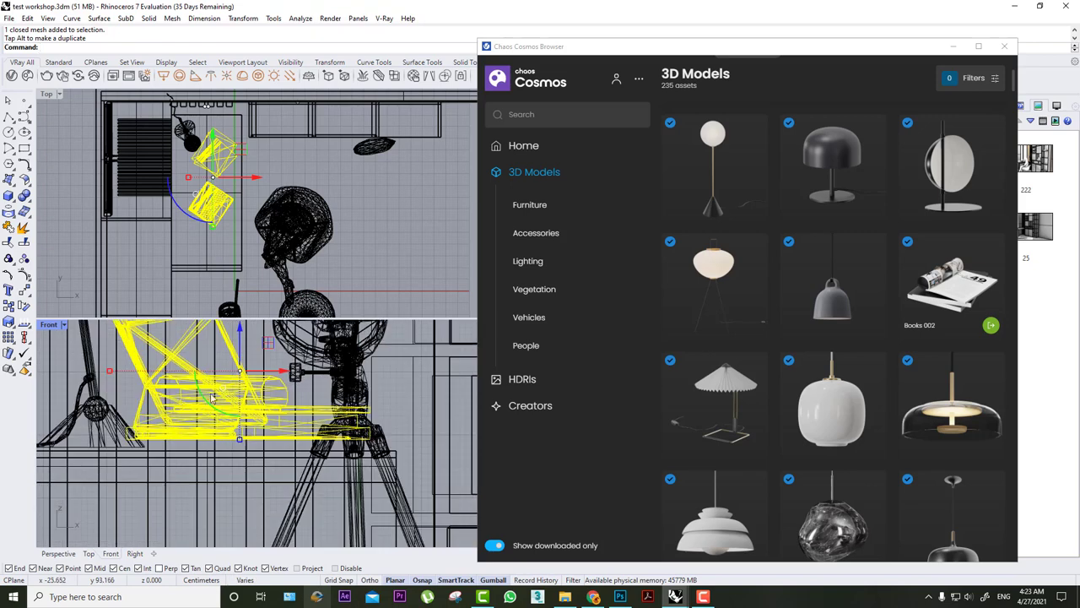
drag(240, 336, 241, 342)
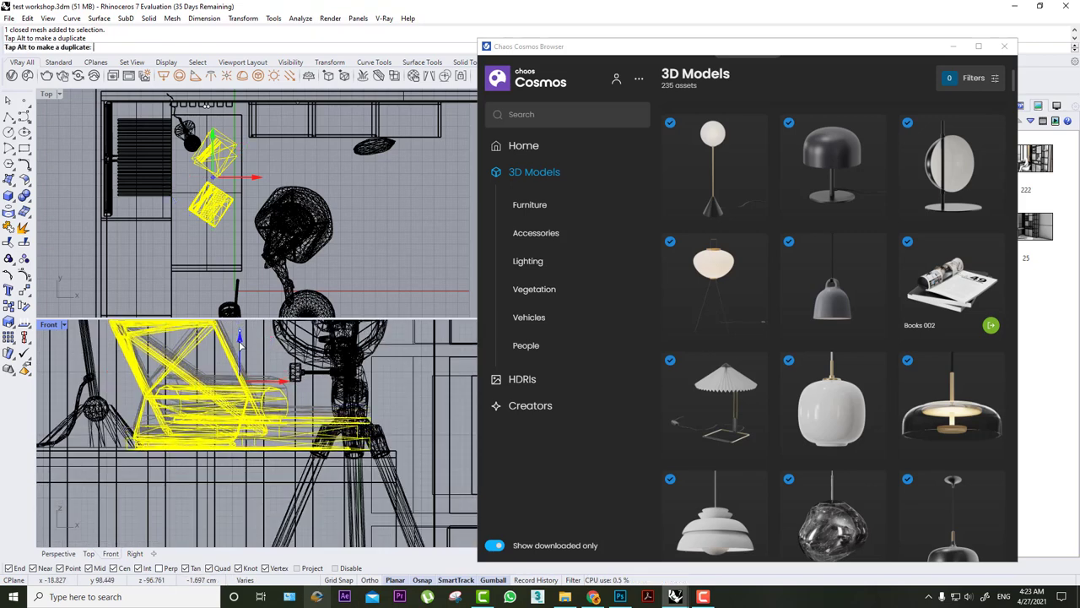
- Move the desk lamp into position next to the desk in the Front viewport, then deselect it
click(107, 424)
right_drag(127, 359, 194, 404)
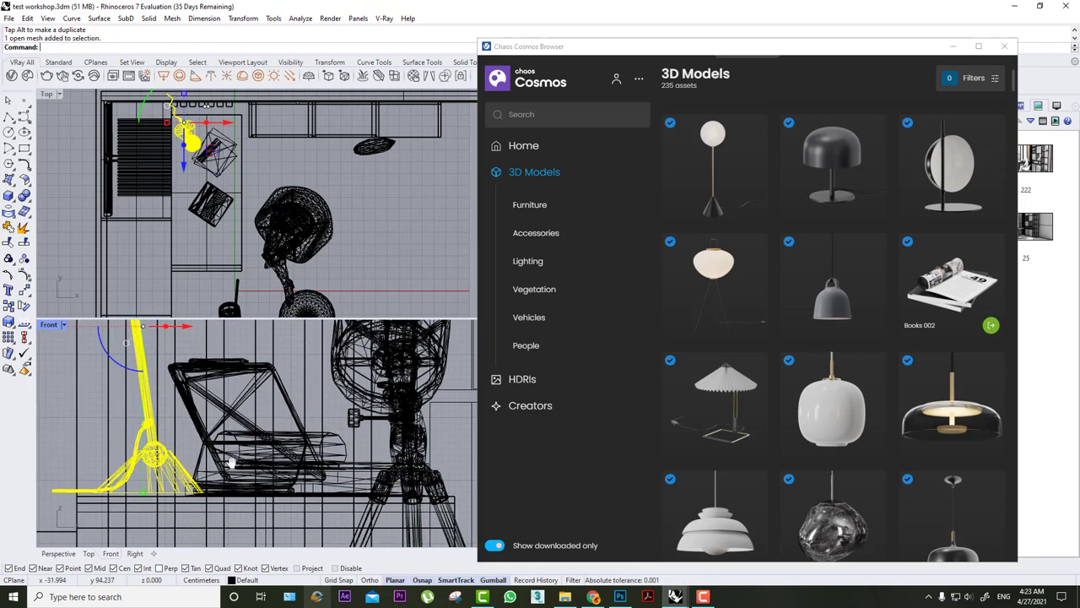
scroll(193, 405, down, 2)
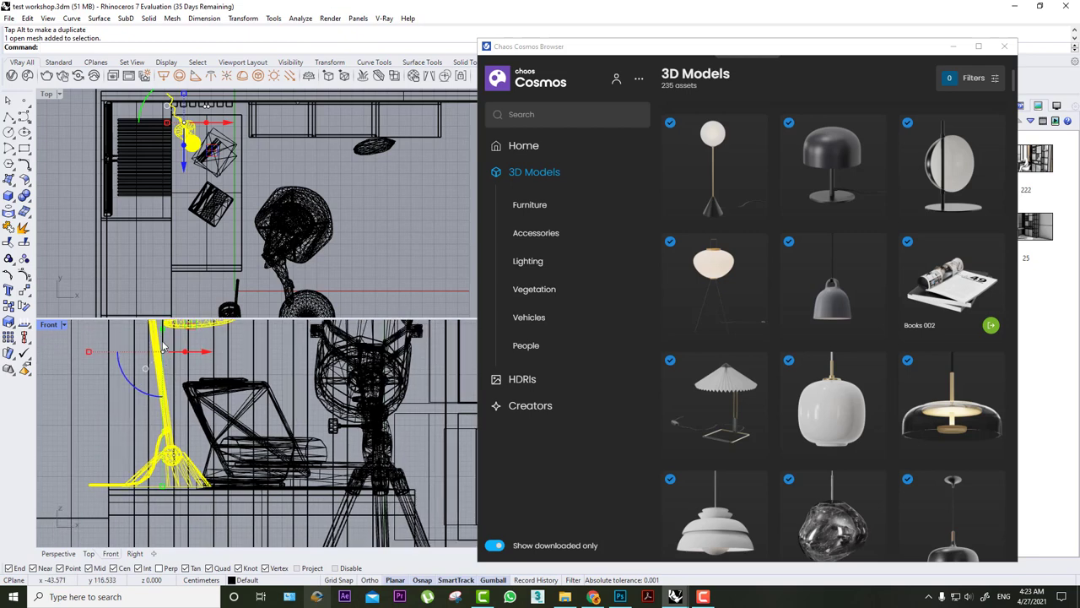
drag(166, 353, 164, 349)
scroll(228, 477, up, 3)
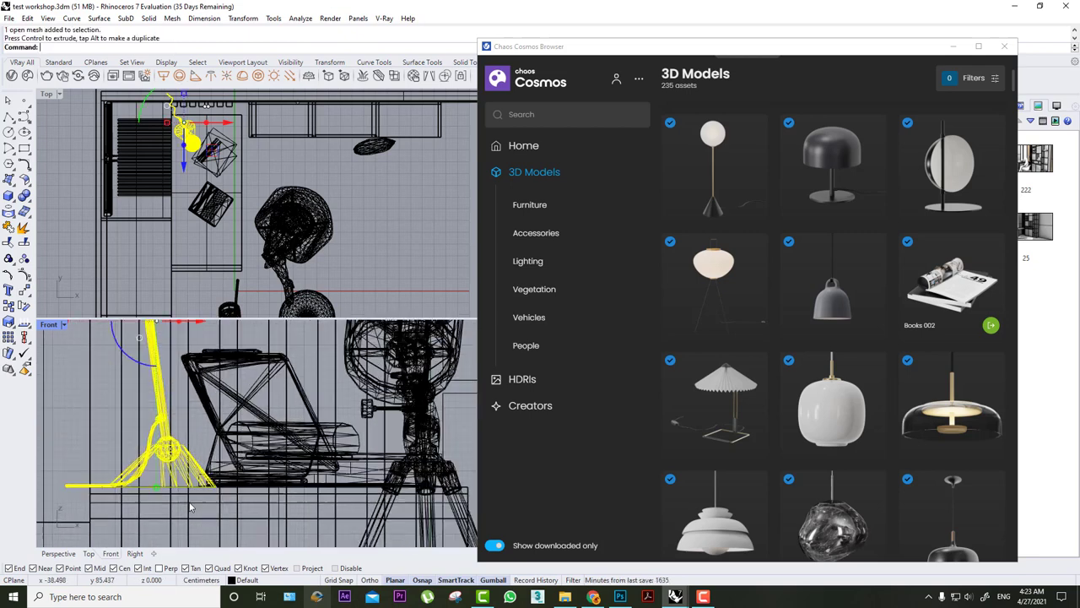
click(393, 224)
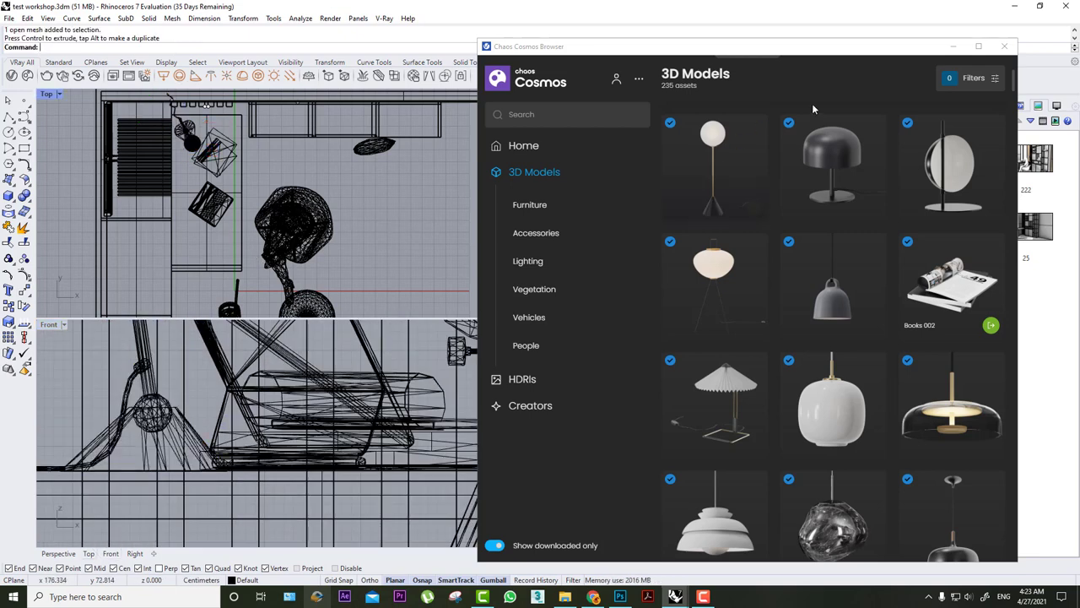
- Scroll the Cosmos 3D Models grid down to the Books, basket and fruit-bowl assets
click(950, 51)
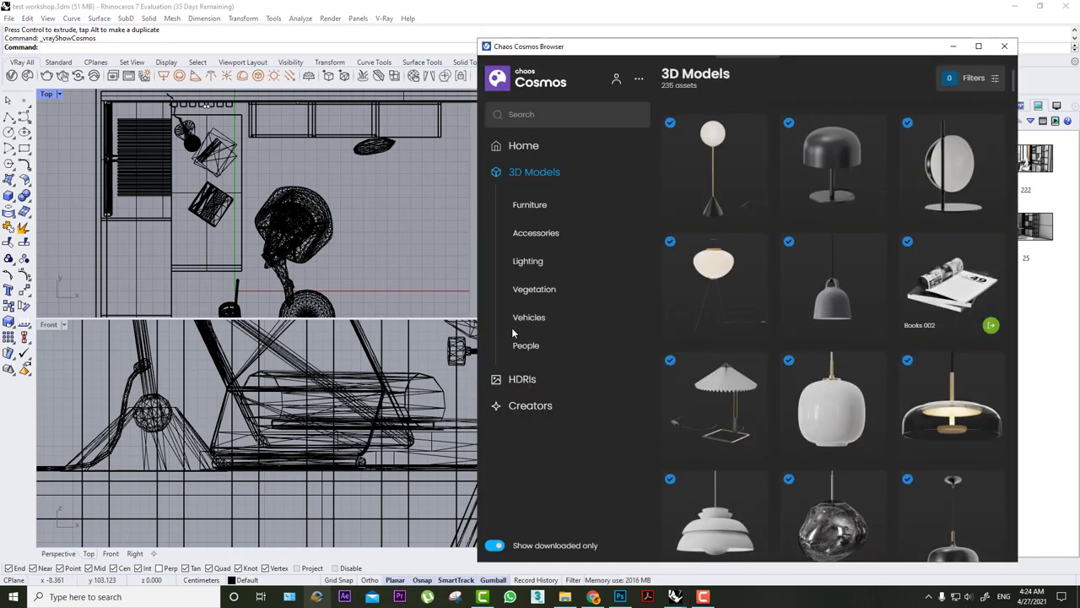
scroll(882, 359, down, 5)
scroll(883, 360, down, 5)
scroll(883, 360, down, 5)
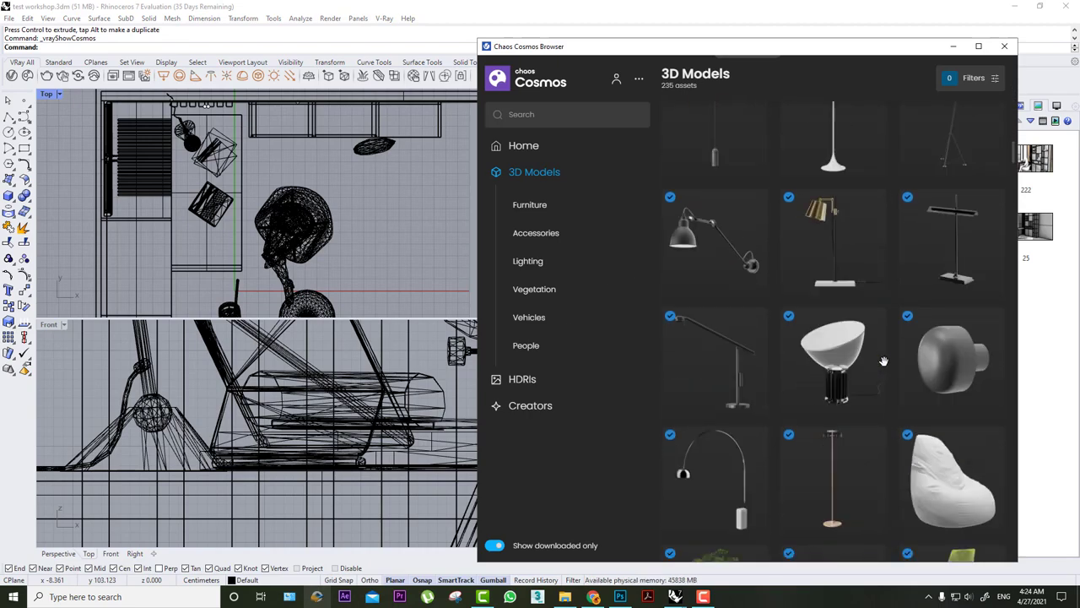
scroll(882, 361, down, 5)
scroll(883, 361, down, 2)
scroll(883, 361, up, 3)
scroll(883, 361, up, 5)
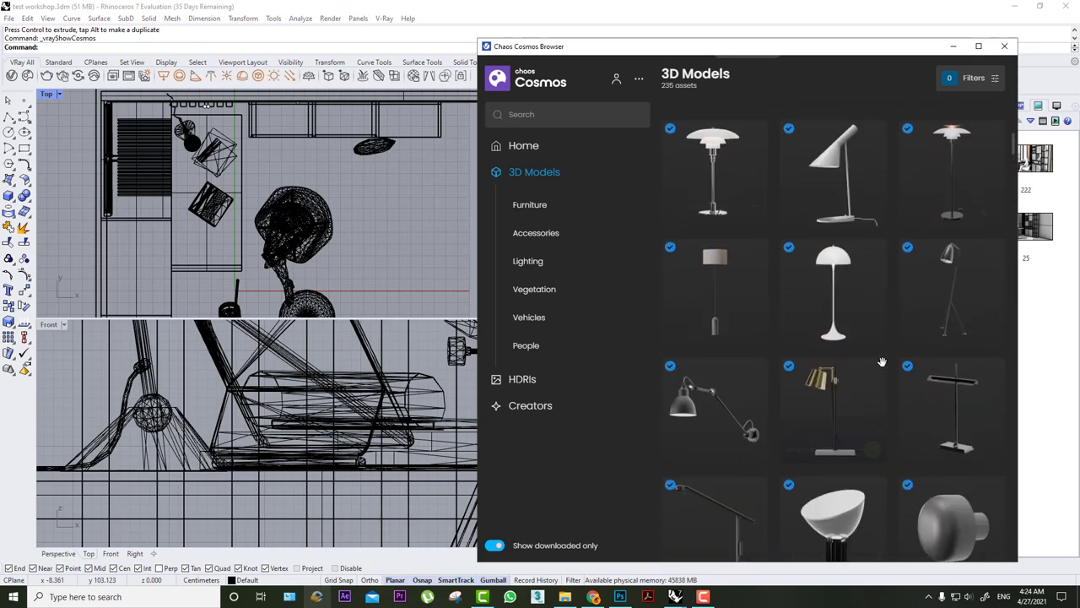
scroll(881, 361, up, 3)
scroll(881, 361, down, 2)
scroll(881, 363, down, 2)
scroll(881, 364, up, 3)
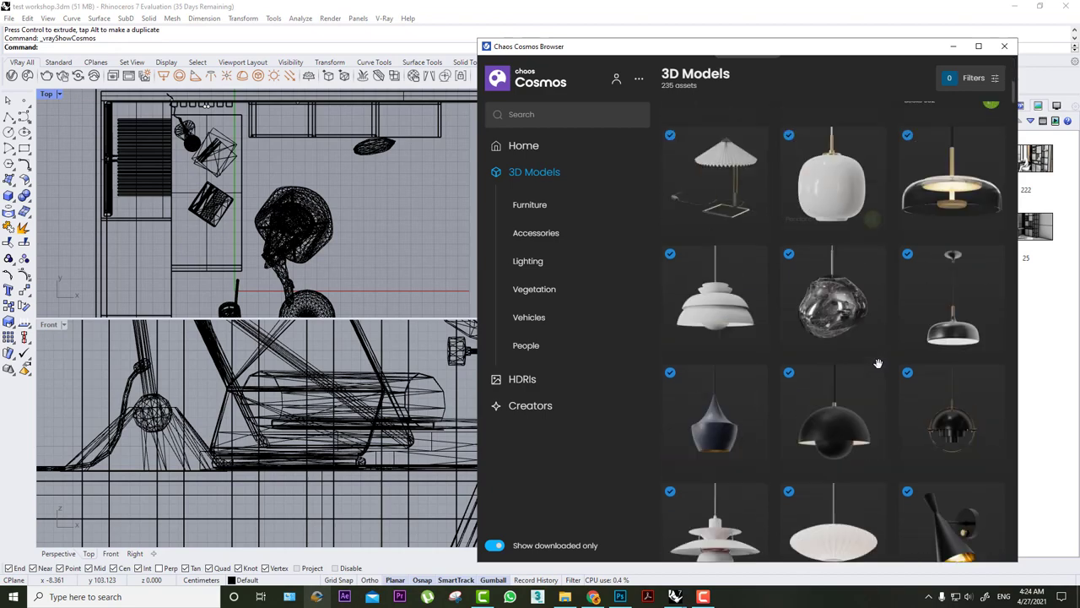
scroll(879, 369, down, 1)
scroll(880, 372, down, 5)
scroll(877, 370, down, 5)
scroll(878, 370, down, 4)
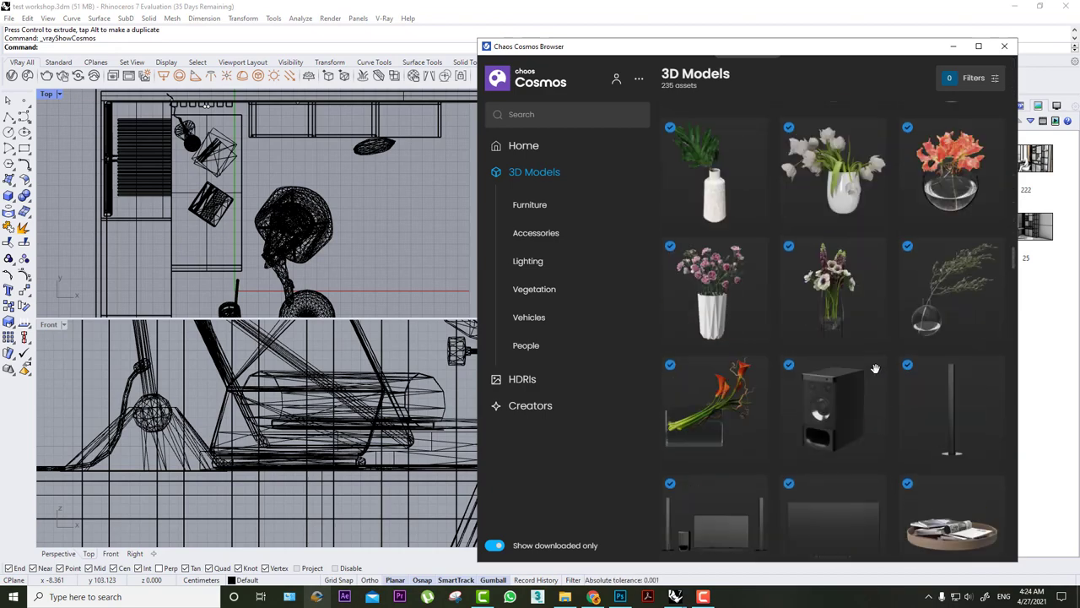
scroll(875, 369, up, 3)
scroll(875, 369, down, 5)
scroll(875, 369, down, 3)
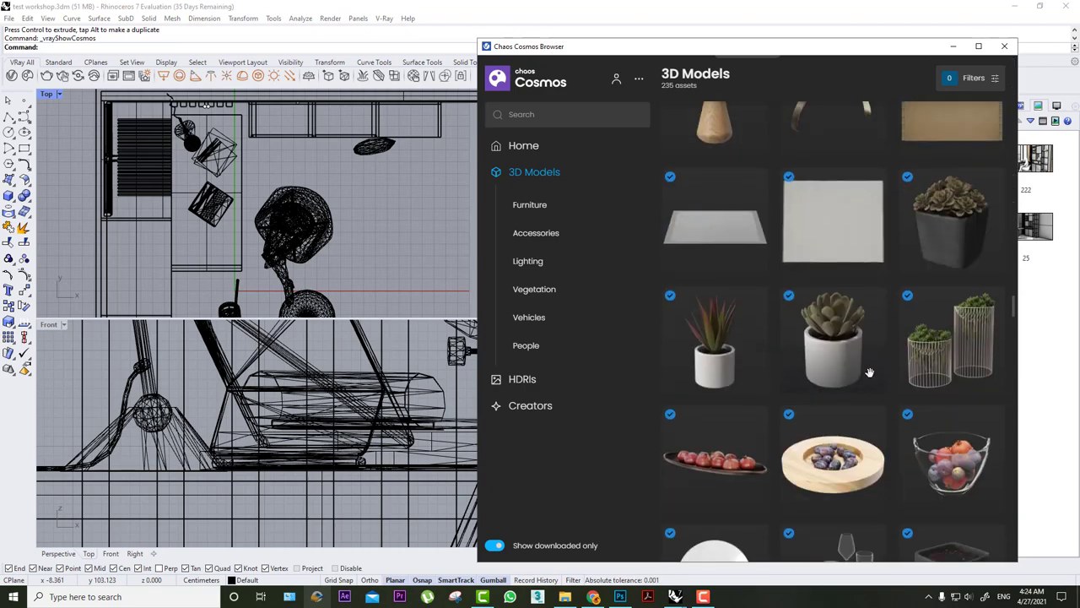
scroll(875, 369, down, 3)
scroll(844, 295, down, 3)
scroll(882, 311, down, 3)
scroll(894, 295, down, 2)
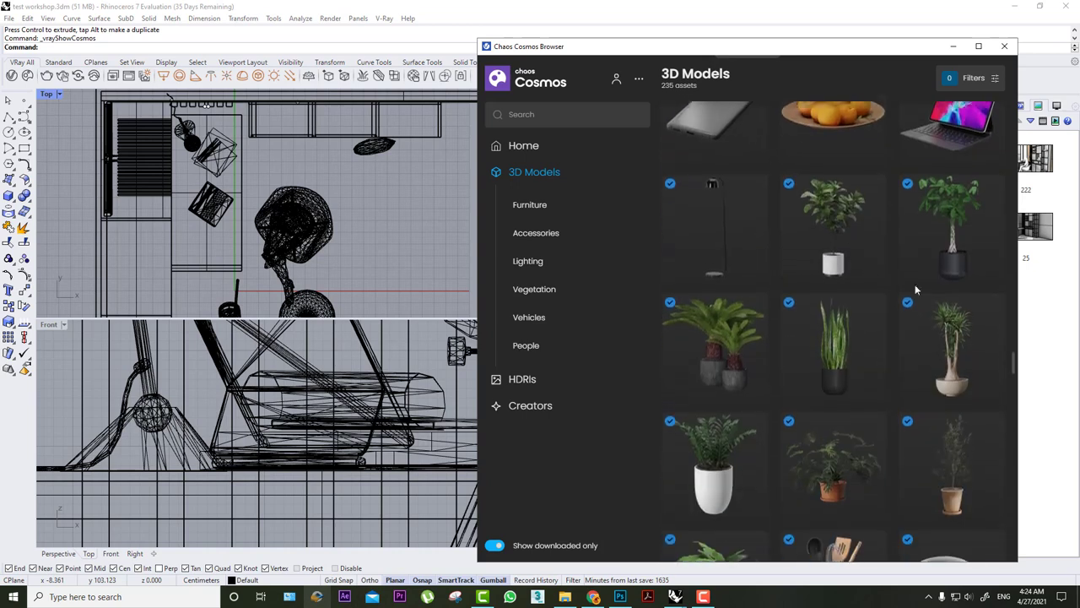
scroll(844, 303, down, 3)
scroll(770, 322, down, 3)
scroll(843, 324, down, 3)
scroll(864, 325, down, 3)
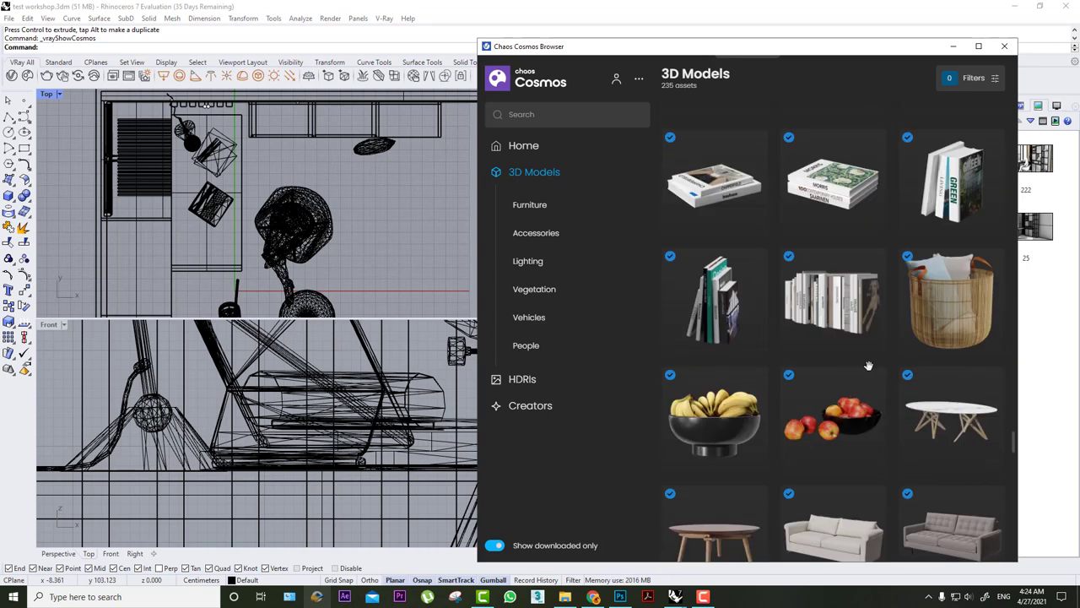
- Import the Books 001 model and place it in the room near the shelves
mouse_move(832, 299)
click(872, 342)
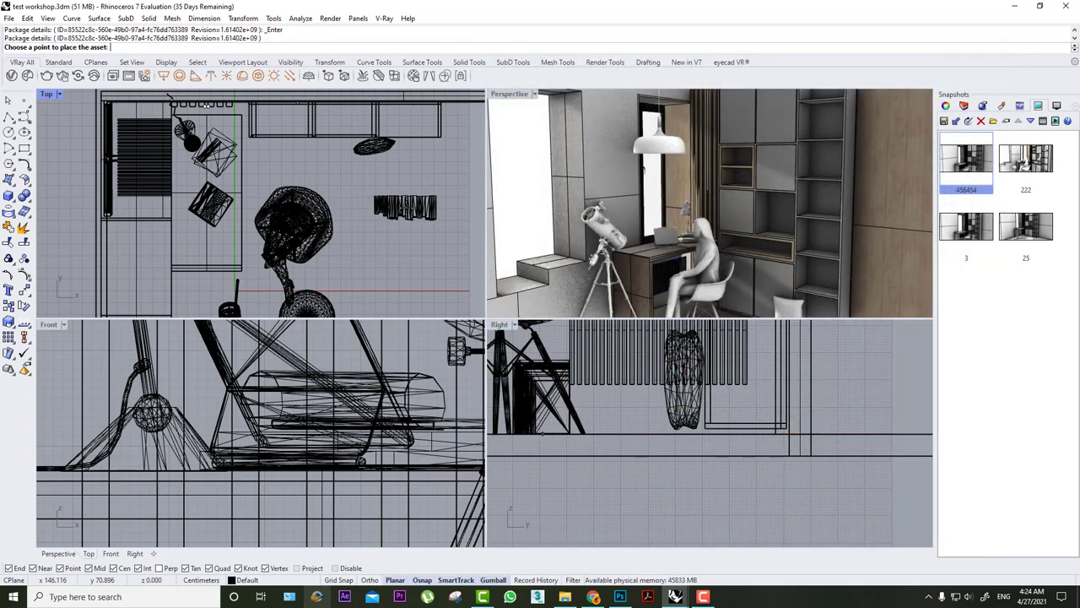
scroll(227, 287, down, 3)
scroll(371, 426, down, 2)
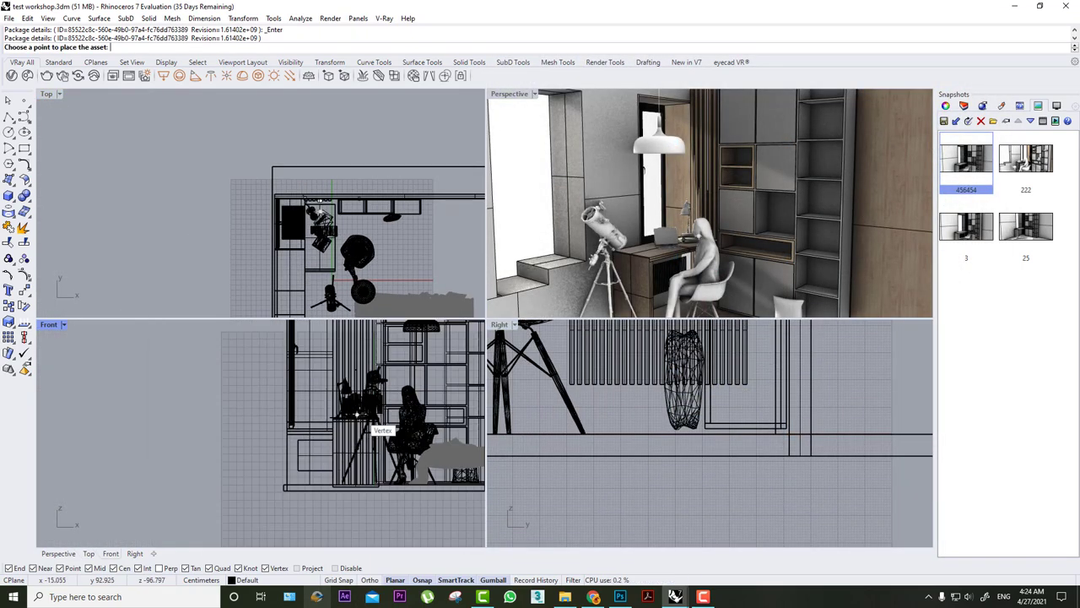
scroll(376, 422, down, 2)
scroll(379, 405, down, 2)
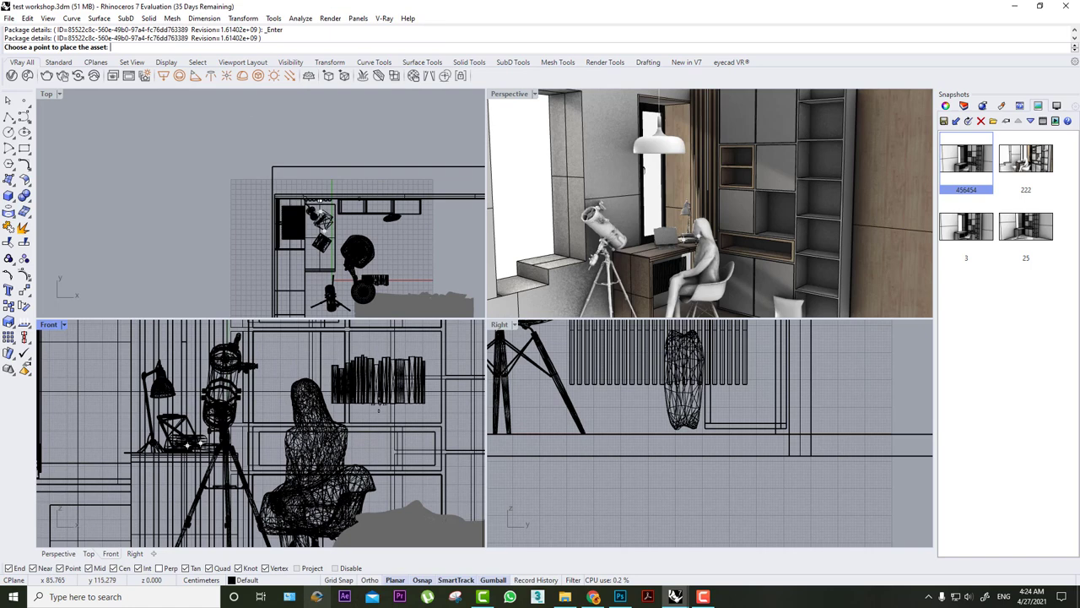
click(376, 403)
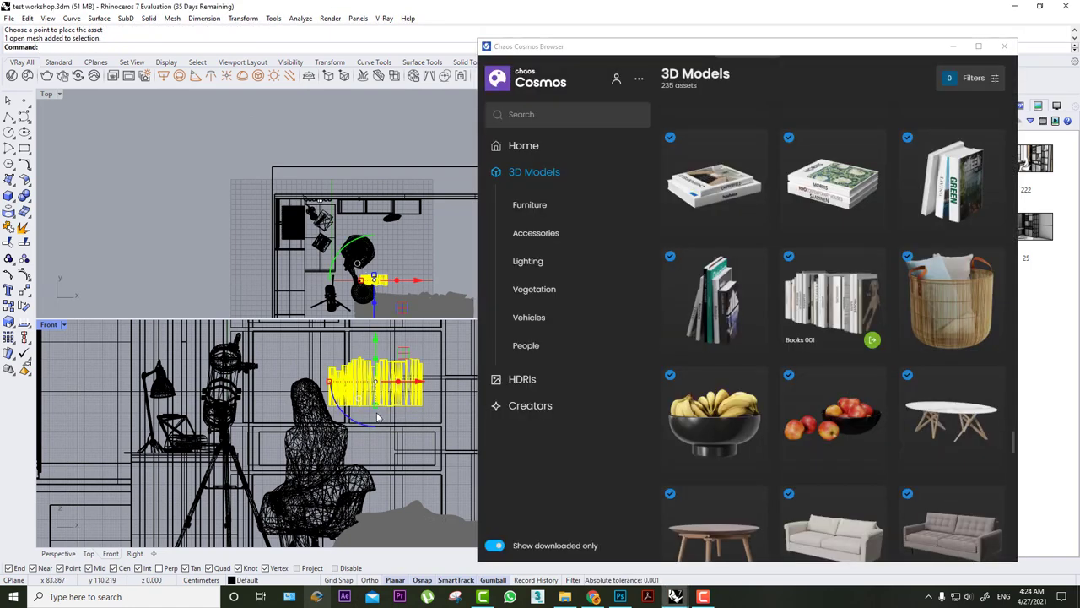
- Resize the books with the Scale command using a base point and reference length
text(Scale)
key(Return)
scroll(374, 393, up, 3)
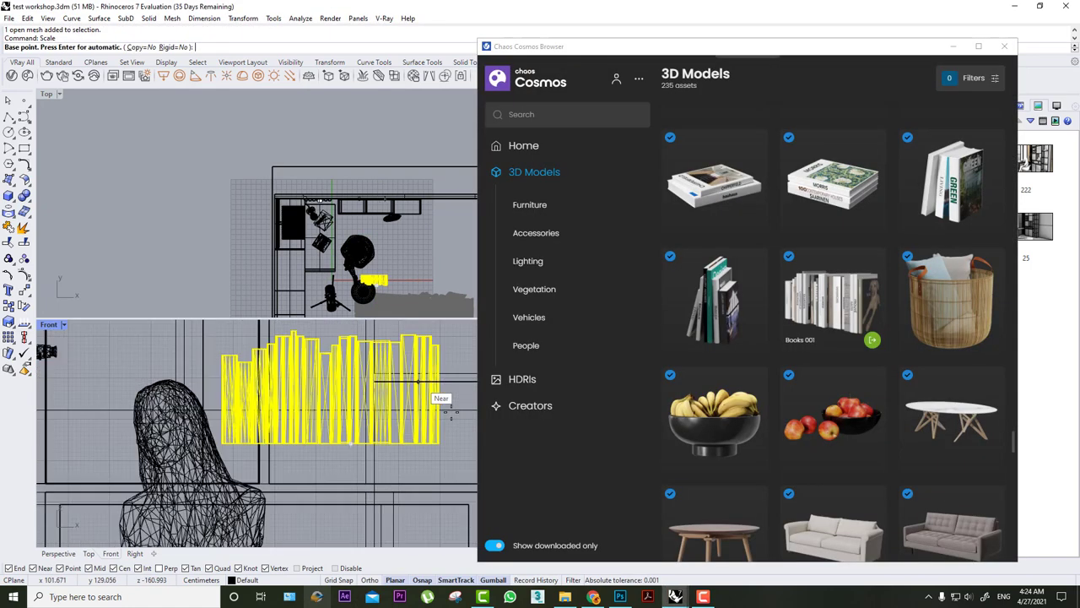
click(456, 442)
click(456, 345)
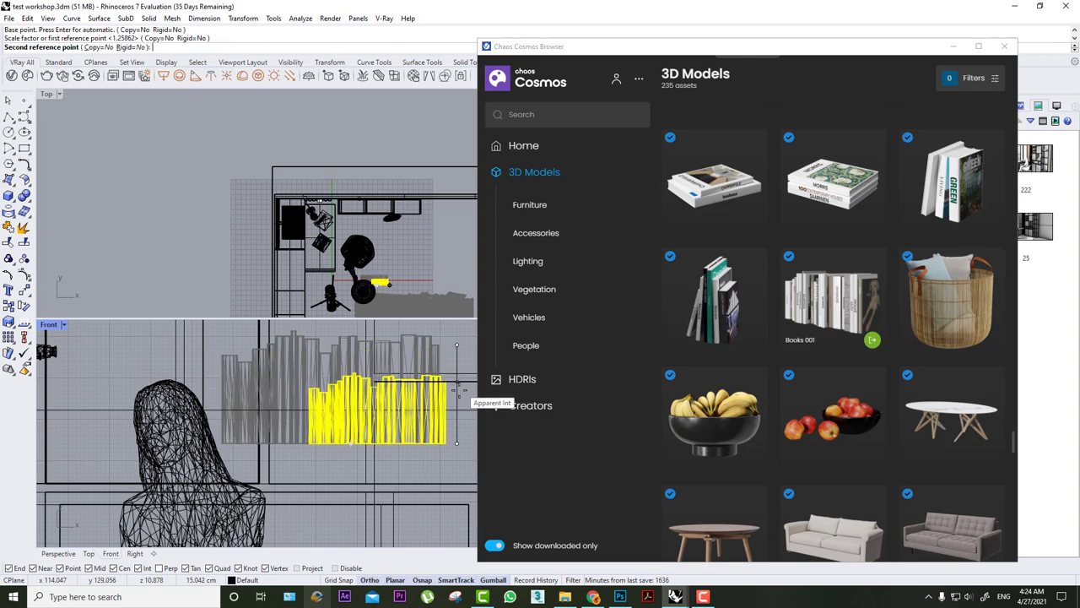
click(459, 395)
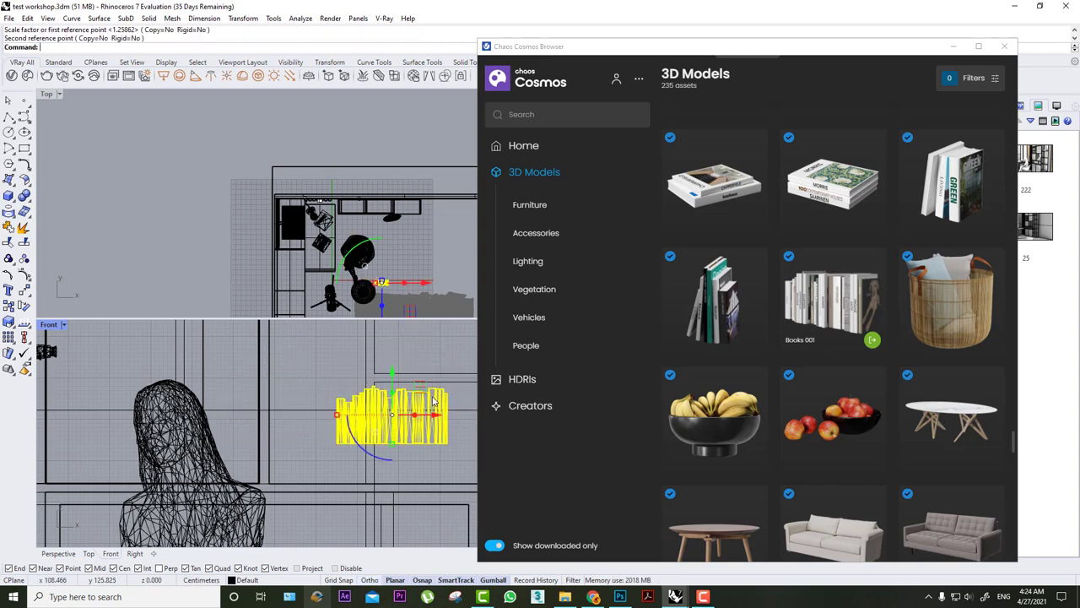
- Move the books left and down onto the shelf beside the desk
scroll(460, 397, up, 2)
mouse_move(361, 354)
mouse_down()
mouse_move(284, 414)
mouse_move(265, 465)
mouse_up()
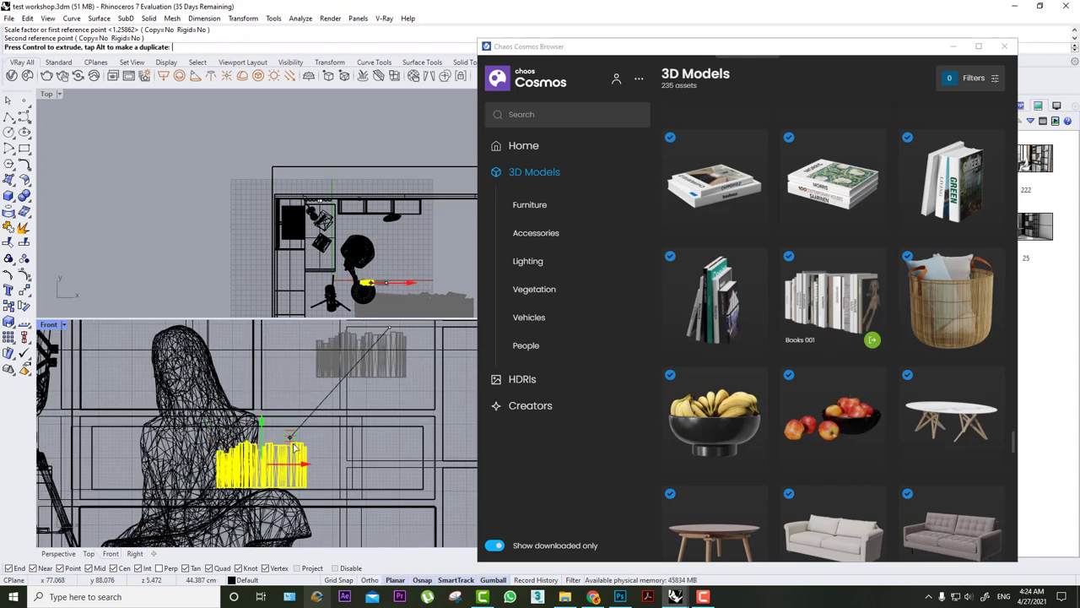
scroll(334, 498, up, 2)
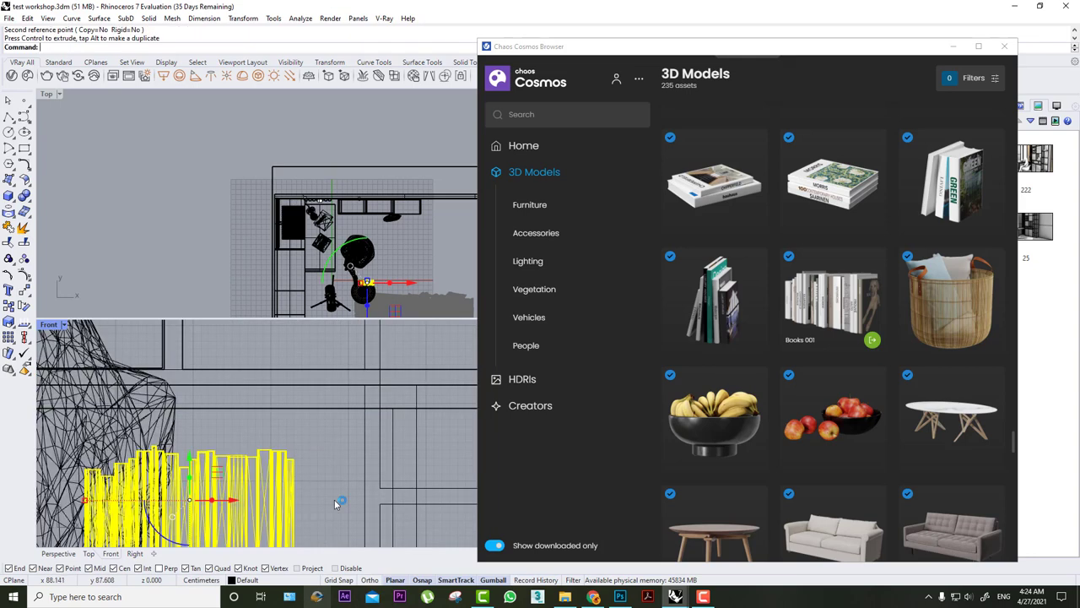
scroll(333, 480, up, 1)
scroll(333, 480, up, 1)
scroll(332, 481, down, 3)
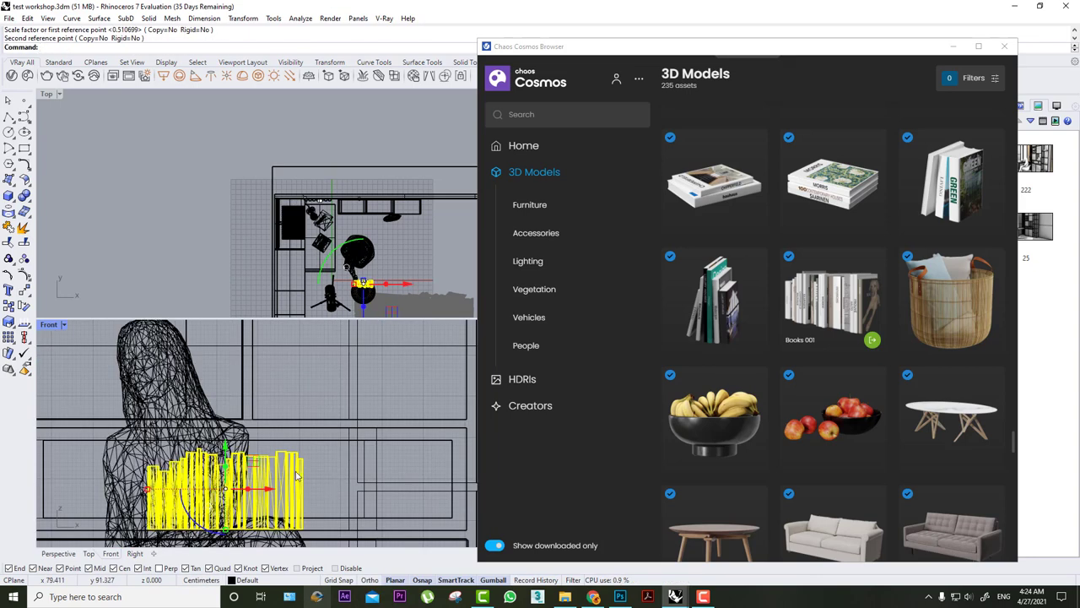
drag(257, 466, 266, 455)
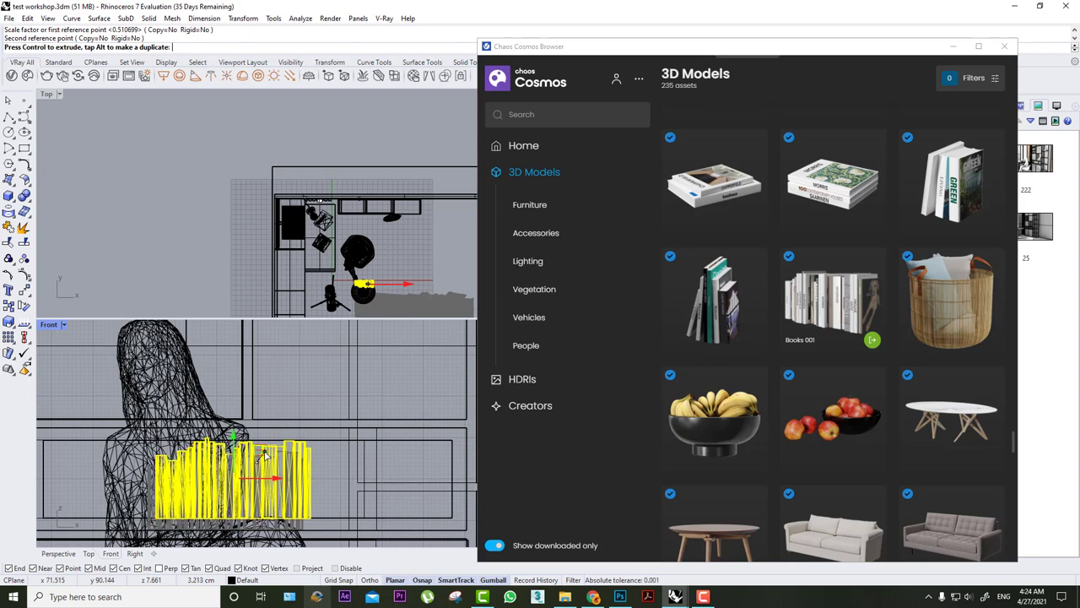
- Rescale the books to their final size and push them back against the shelf wall
text(scale)
key(Return)
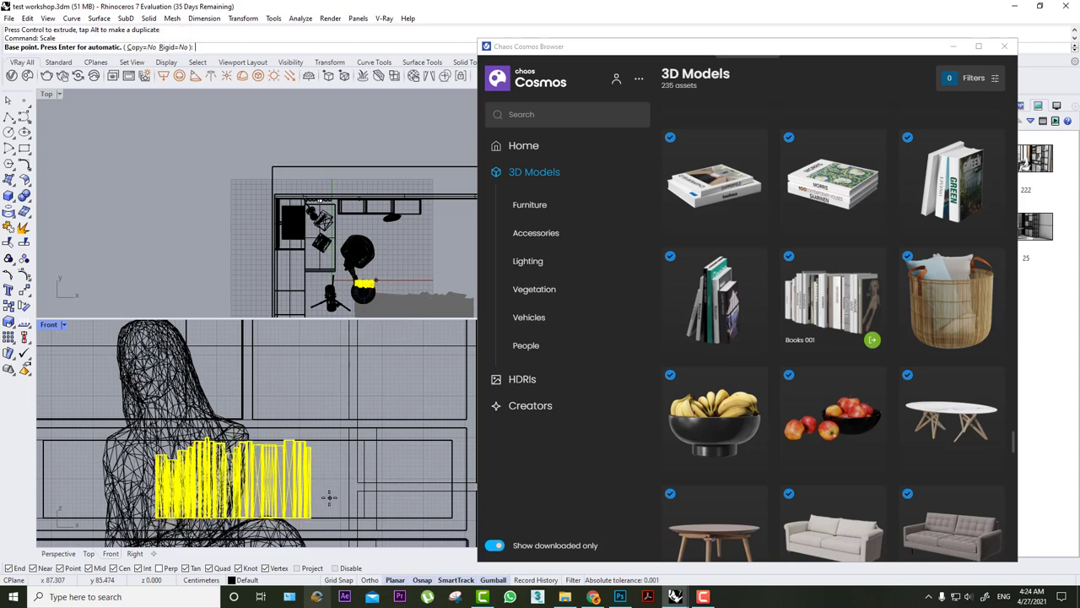
click(329, 496)
click(329, 486)
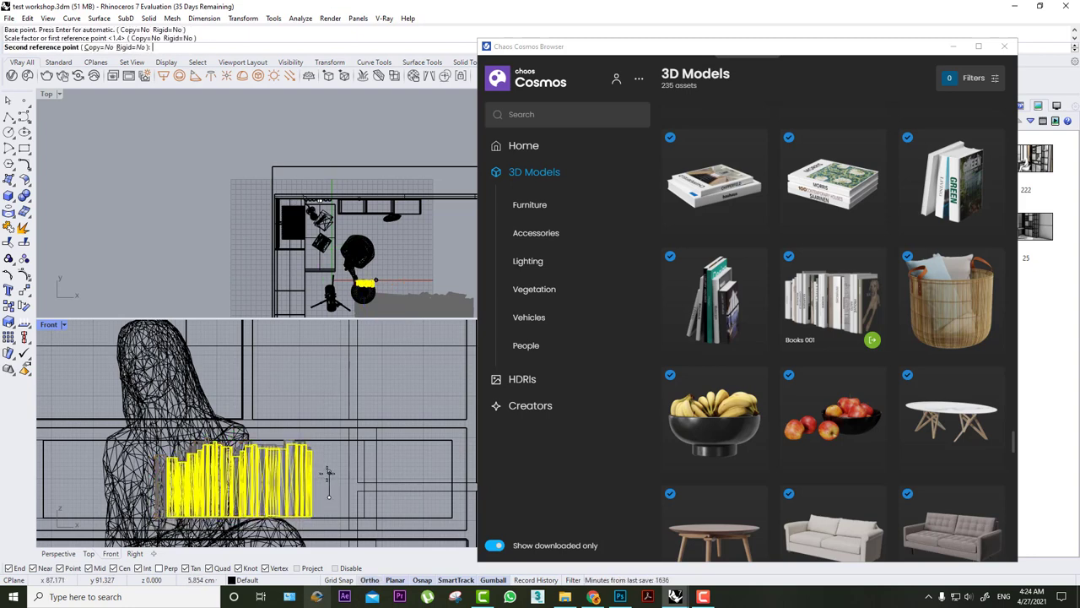
click(291, 497)
scroll(369, 264, up, 3)
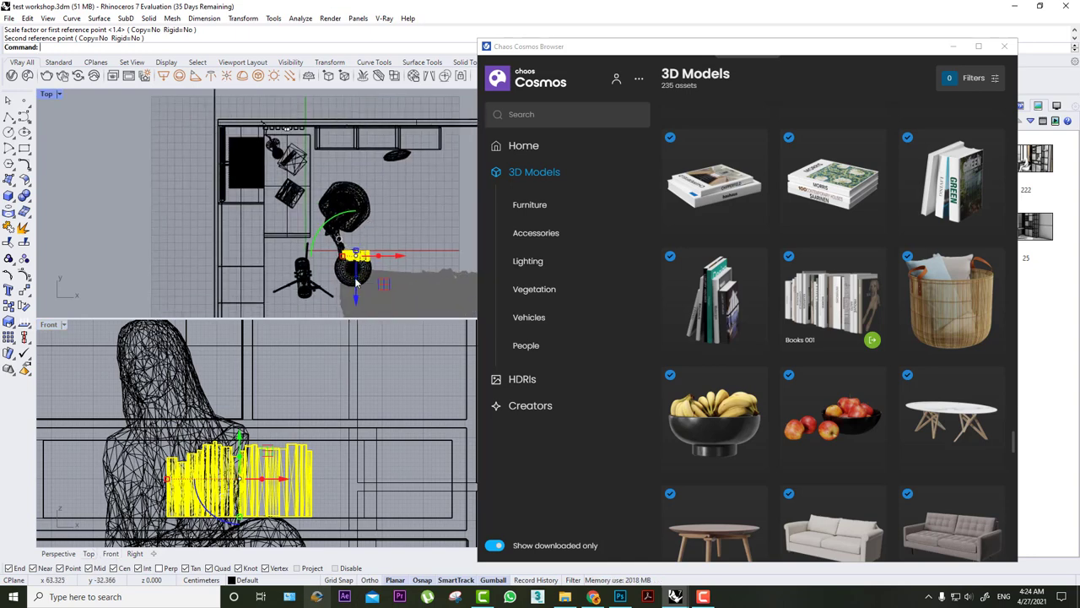
drag(358, 291, 362, 189)
scroll(358, 254, up, 4)
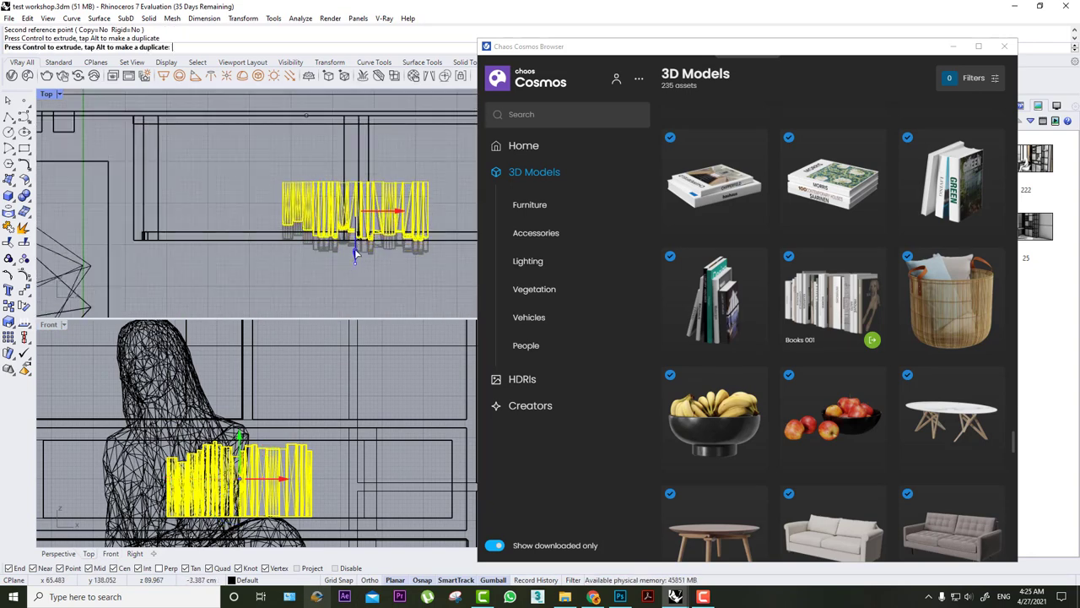
drag(353, 268, 357, 241)
key(Escape)
click(953, 47)
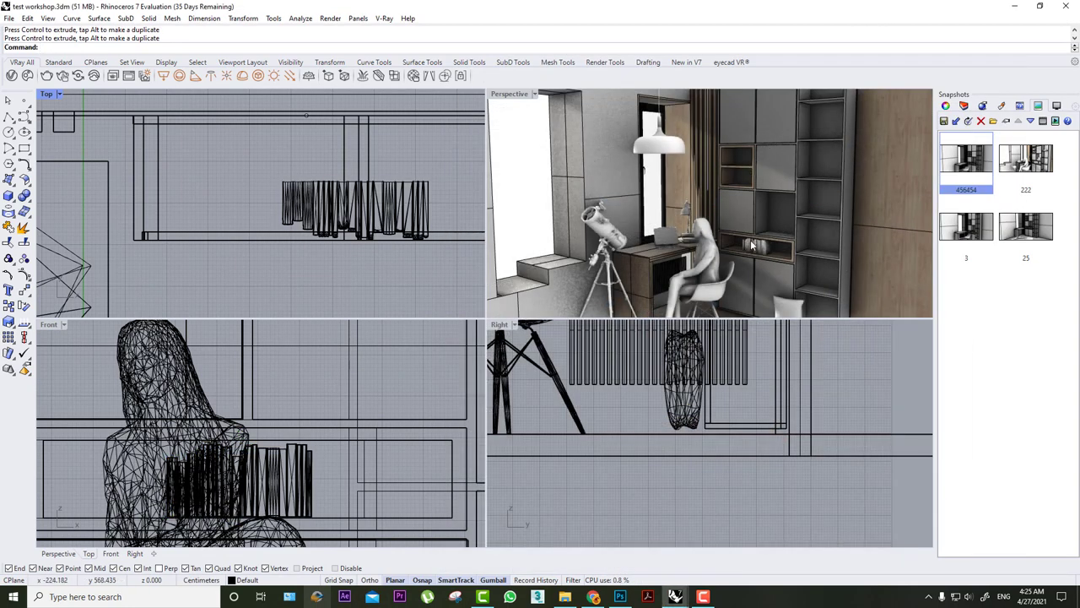
- Import the Books 007 stack from Cosmos and place it in the room plan
click(27, 78)
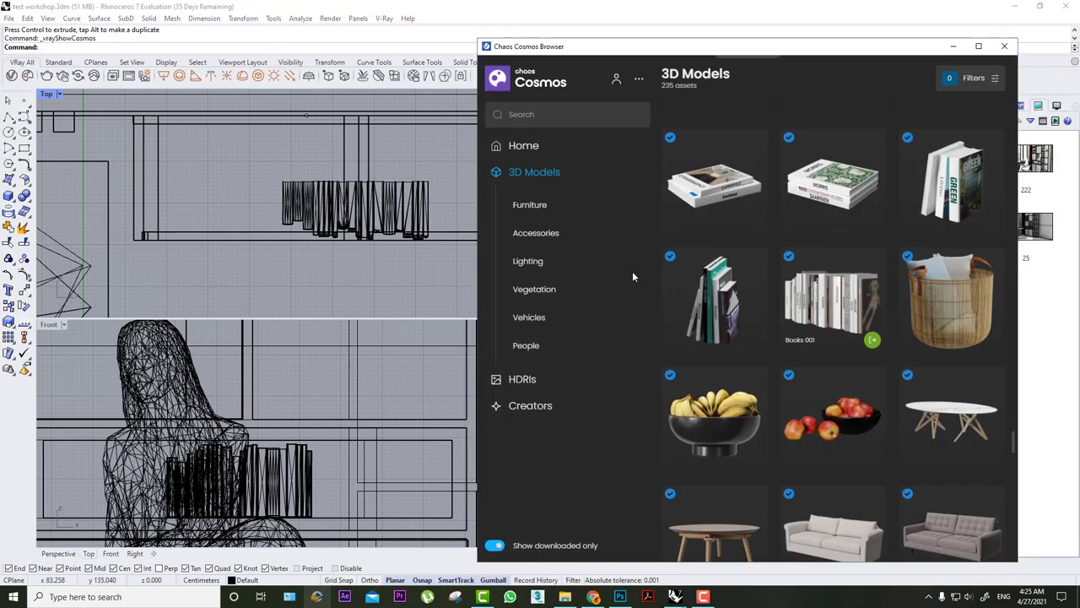
scroll(777, 308, down, 3)
scroll(779, 309, down, 3)
scroll(780, 312, down, 3)
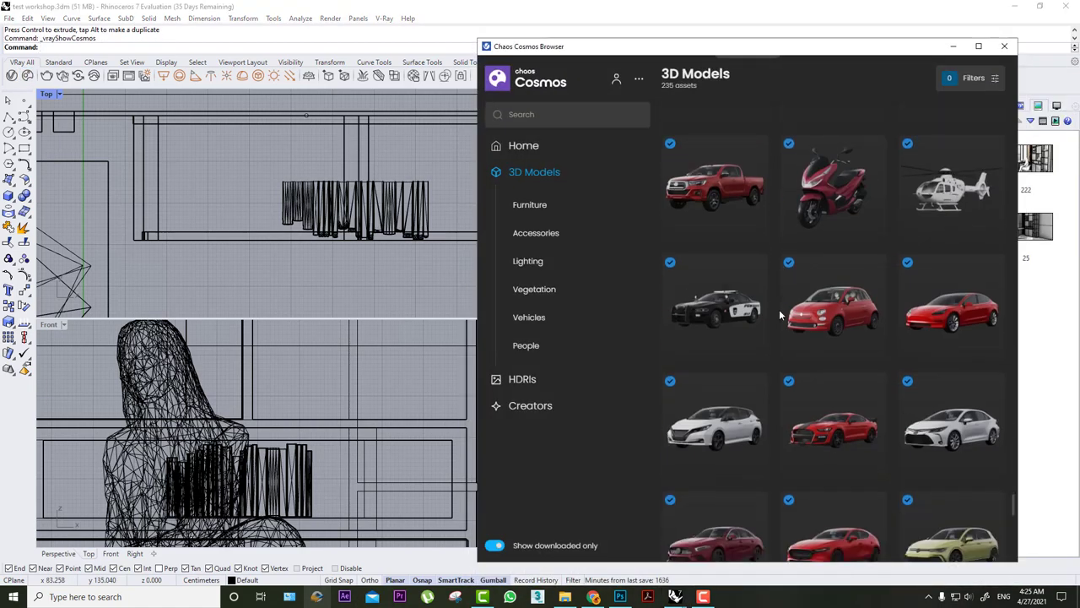
scroll(793, 312, up, 3)
scroll(815, 312, up, 3)
scroll(814, 312, up, 3)
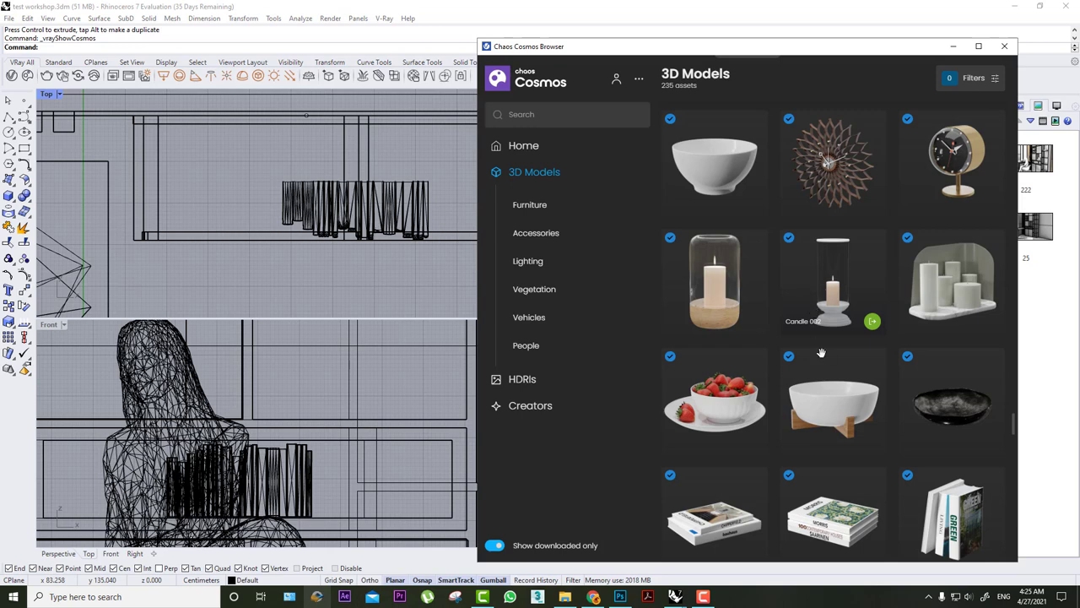
scroll(822, 372, down, 1)
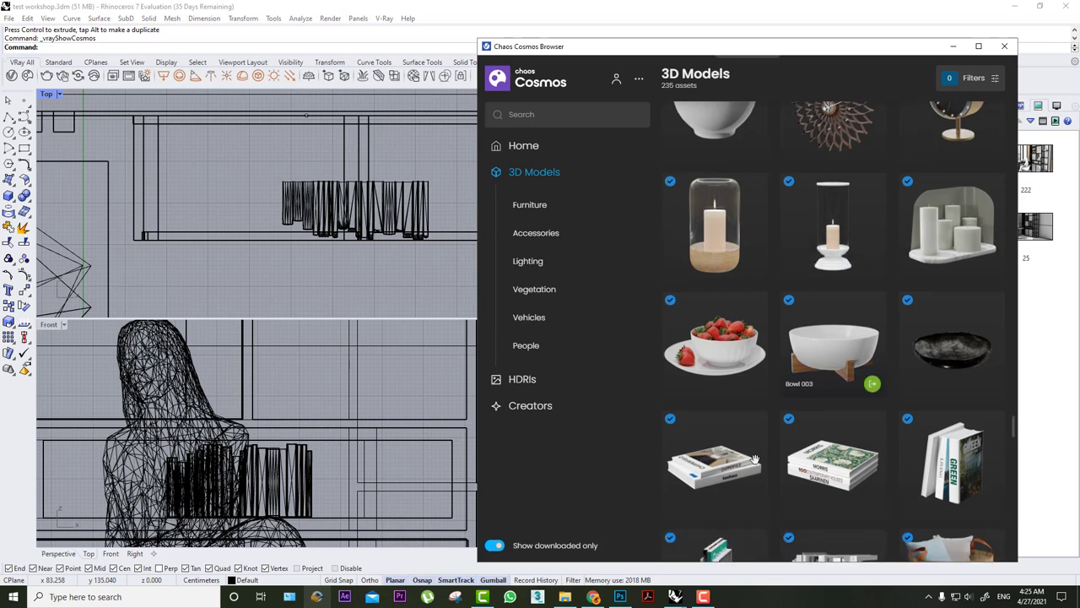
click(754, 503)
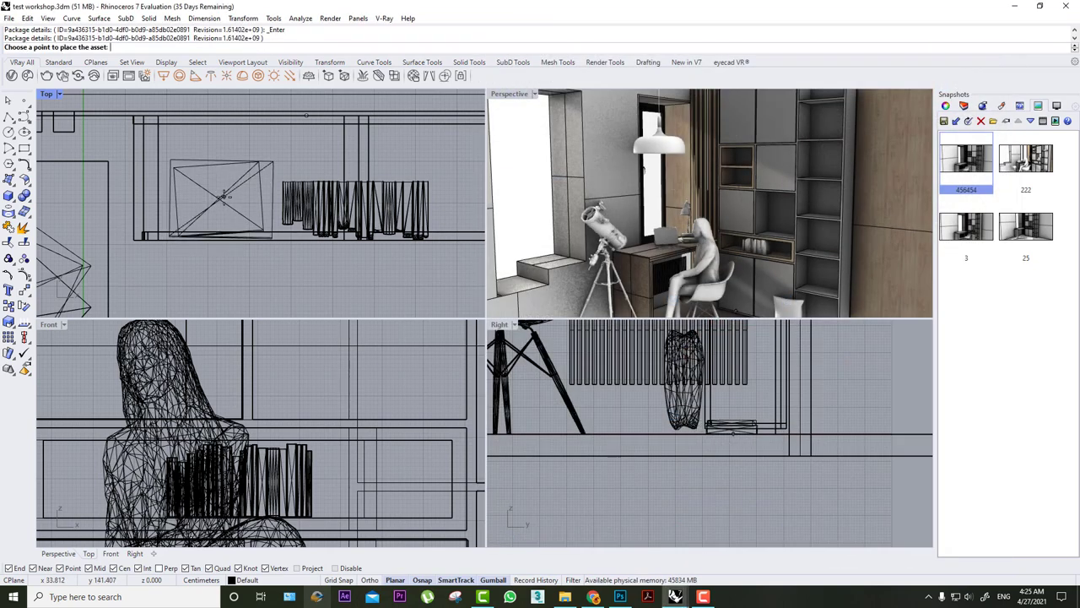
click(237, 169)
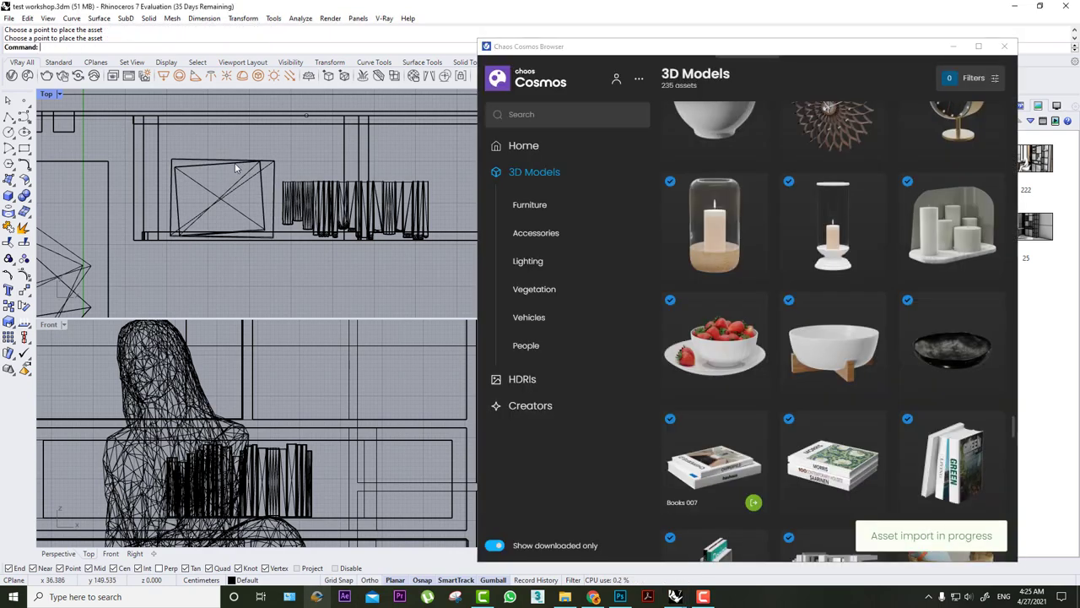
click(236, 168)
- Lift the Books 007 stack onto the bookcase's upper open shelf by the window
click(952, 47)
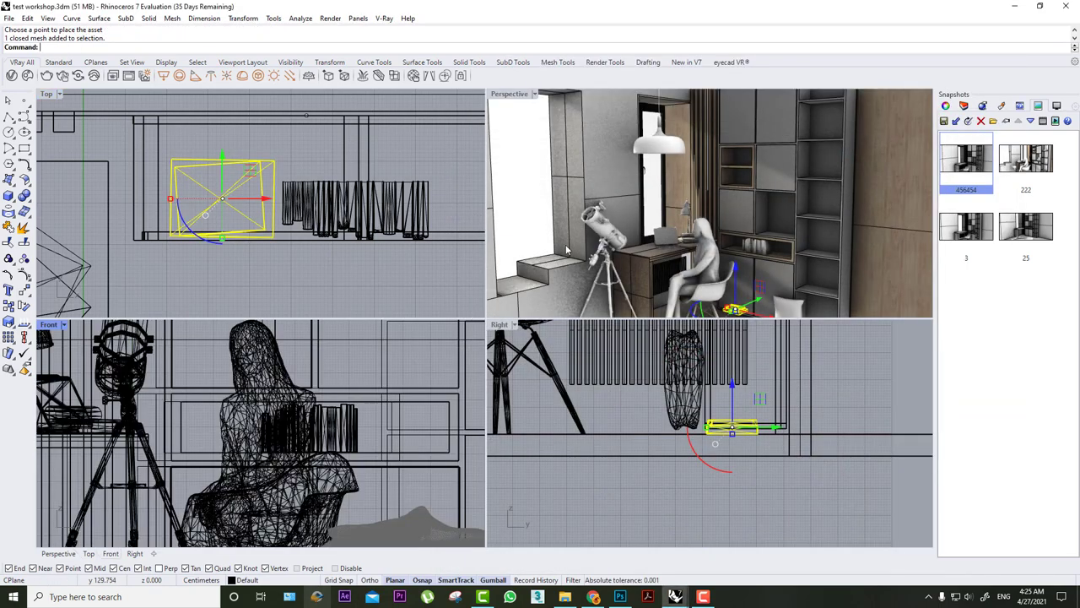
scroll(332, 379, down, 5)
right_drag(327, 394, 310, 424)
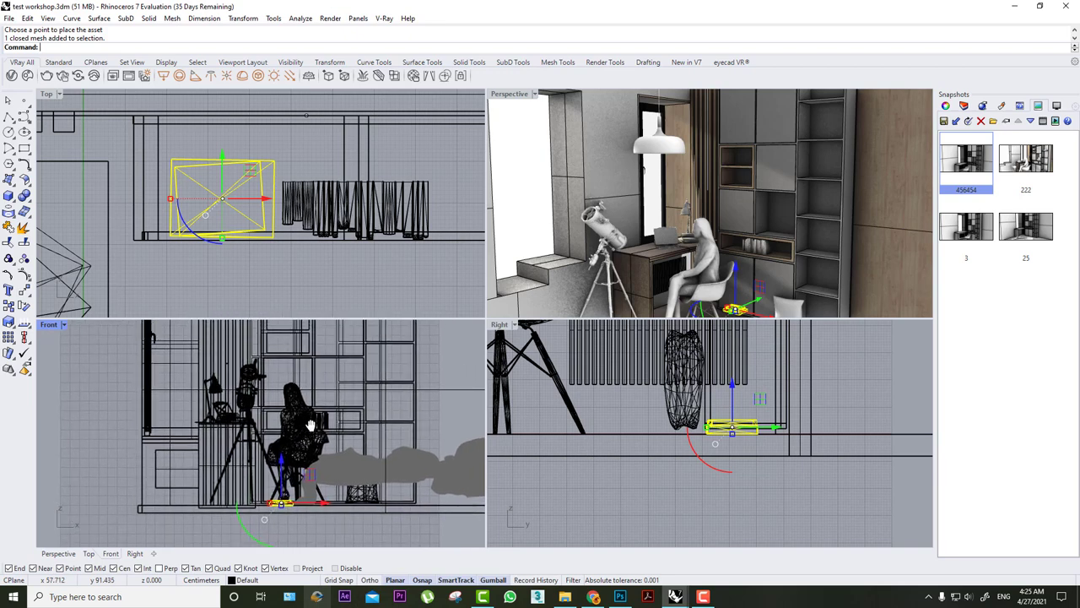
drag(278, 469, 274, 393)
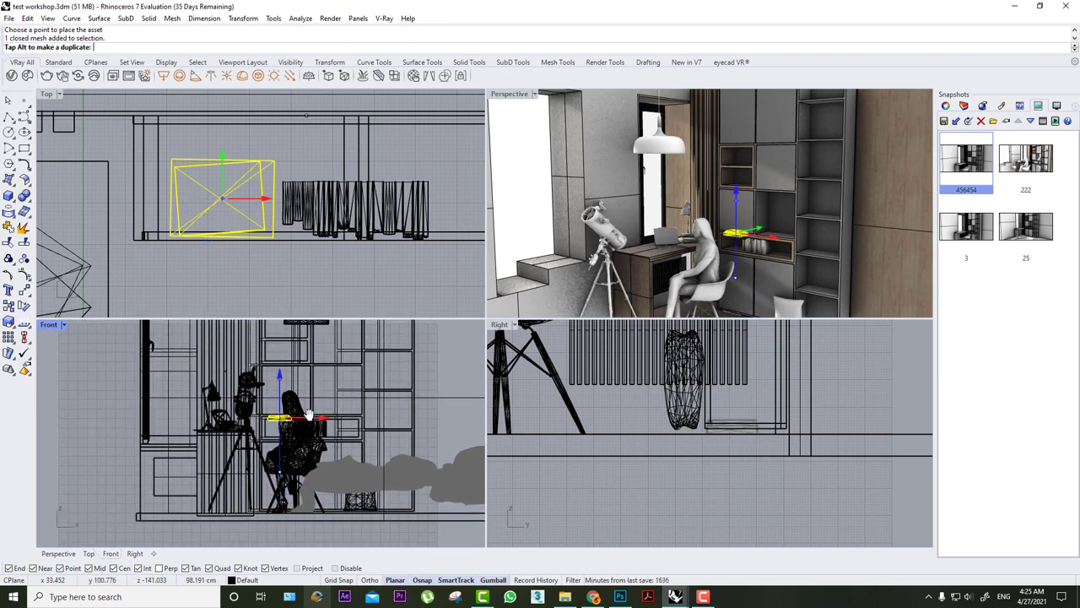
scroll(278, 439, up, 3)
scroll(273, 393, up, 3)
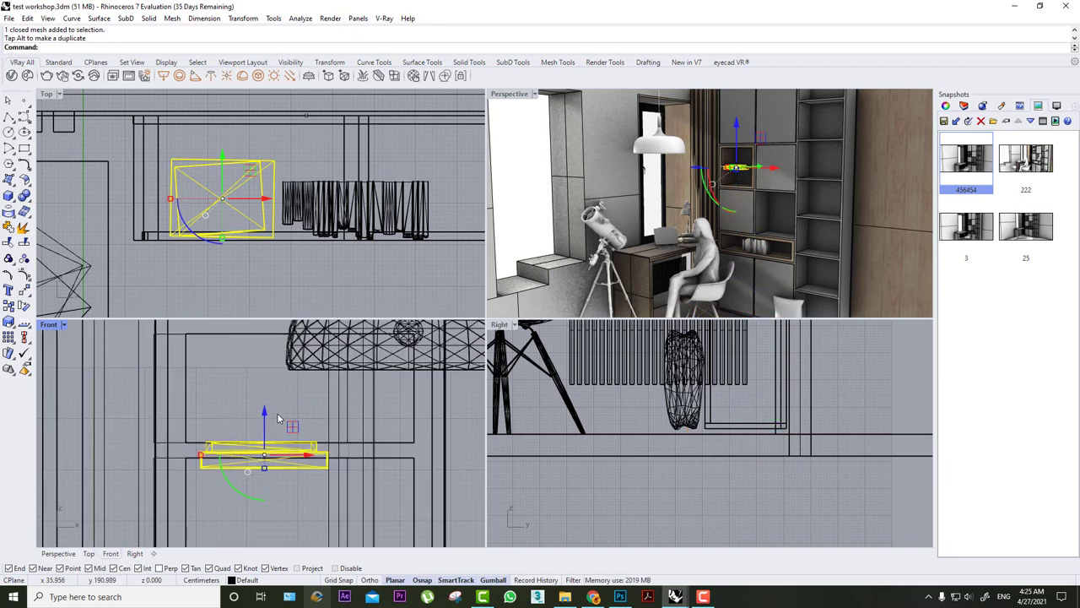
mouse_move(263, 413)
mouse_down()
mouse_move(270, 389)
mouse_move(324, 424)
mouse_up()
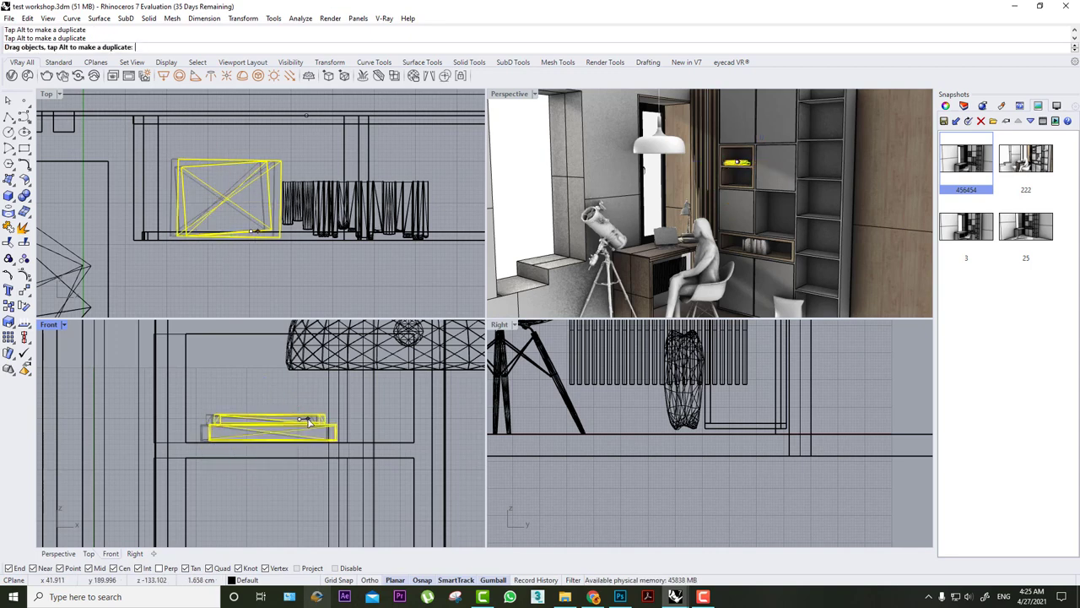
scroll(738, 168, up, 5)
- Deselect the stack and restore the saved 456454 room view
click(733, 165)
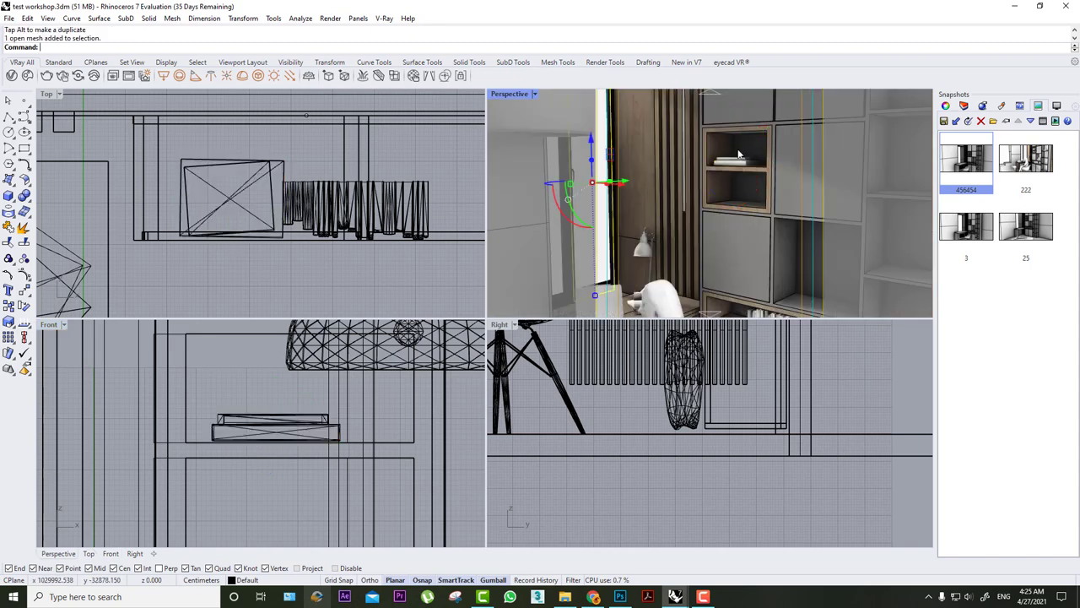
scroll(731, 168, up, 5)
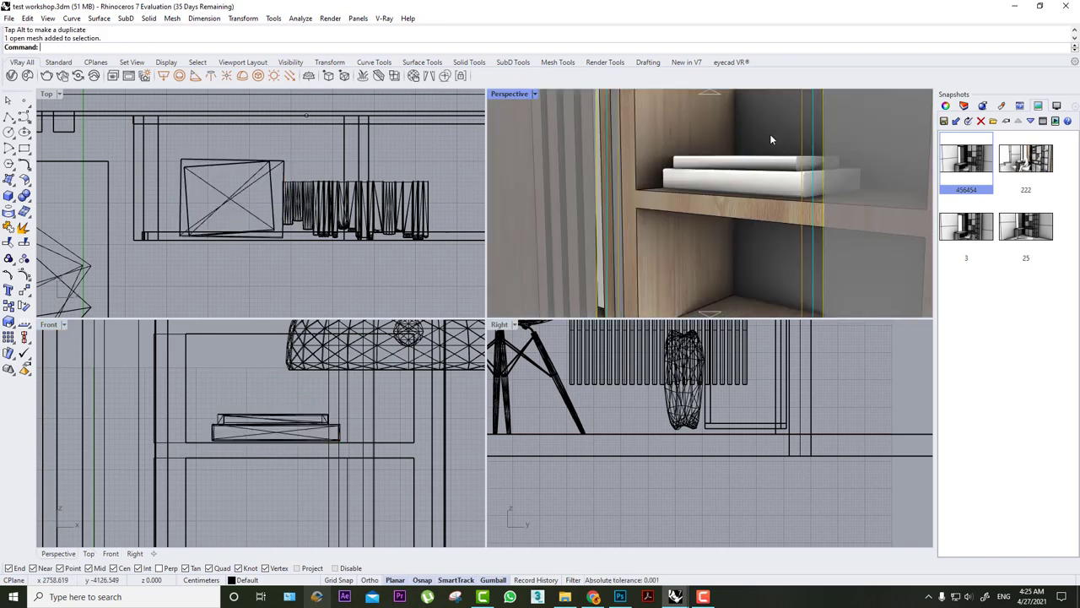
double_click(968, 162)
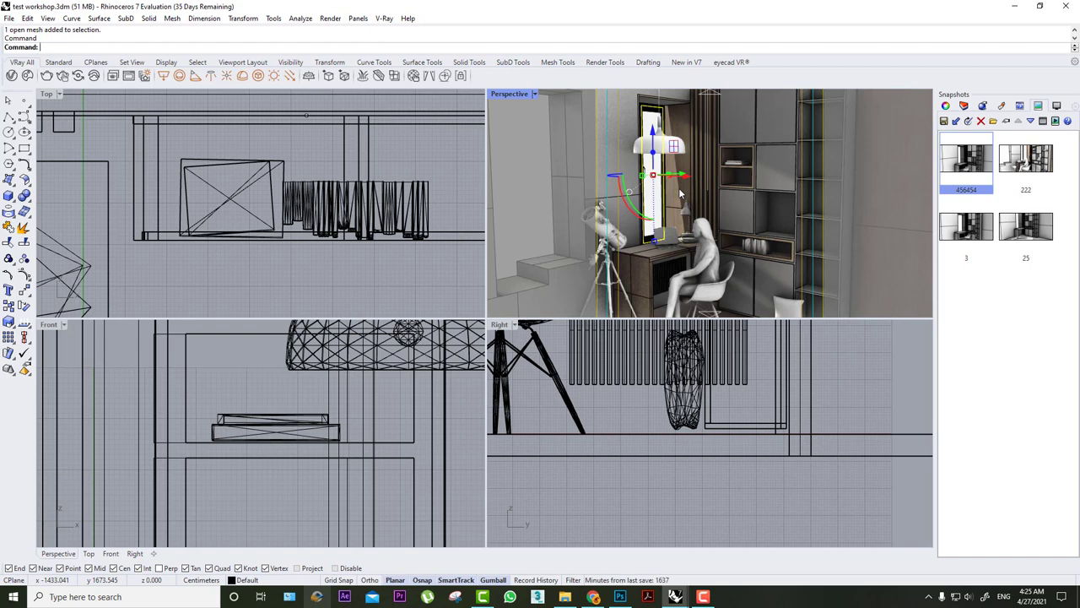
- Import the Candle 003 asset from Cosmos and place it in the Top viewport
click(27, 75)
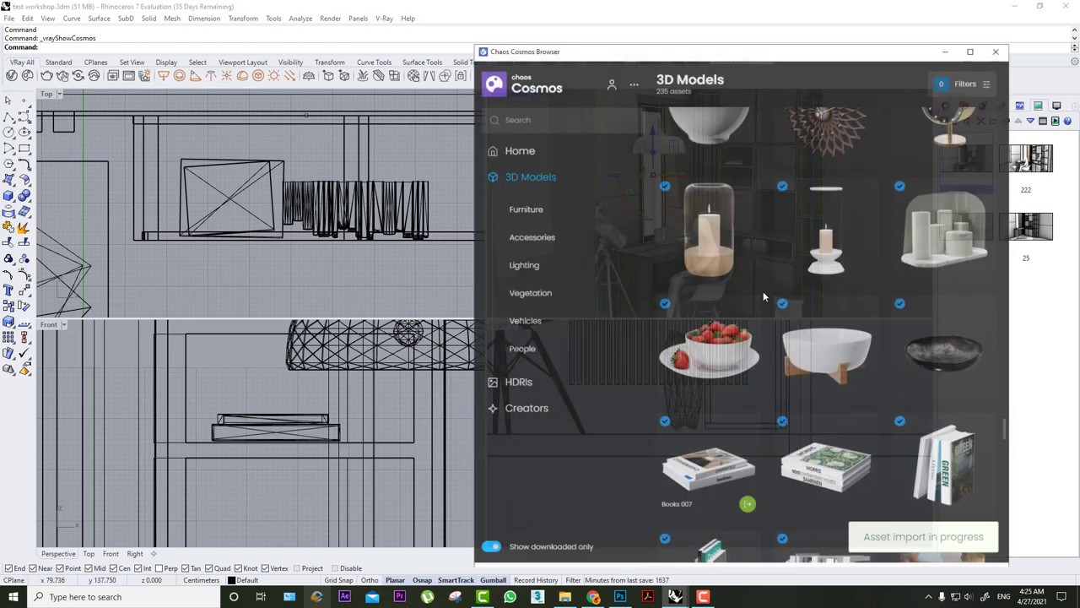
scroll(759, 304, up, 2)
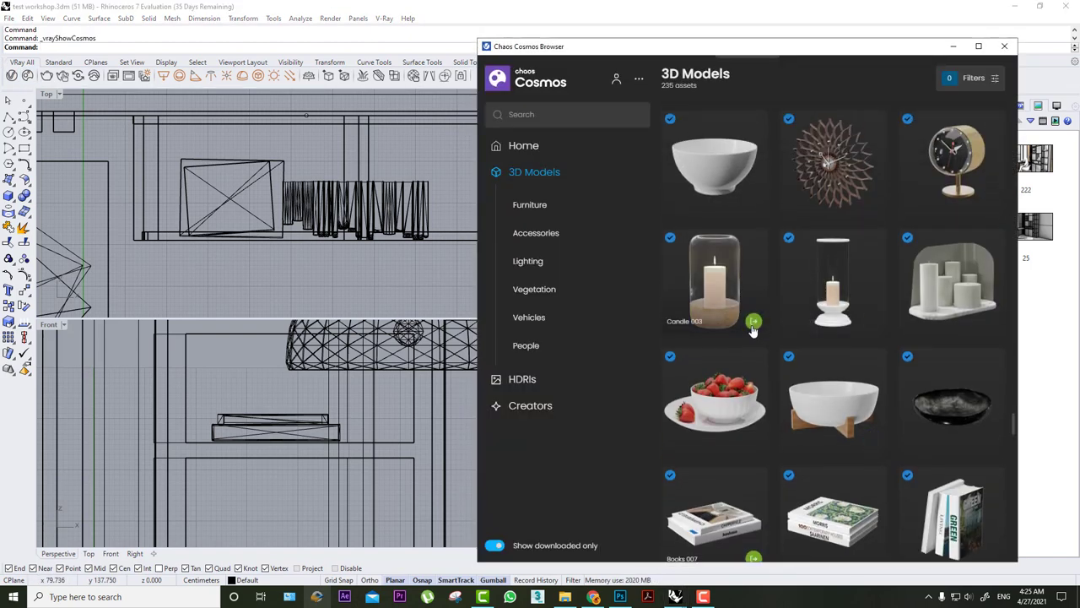
click(753, 328)
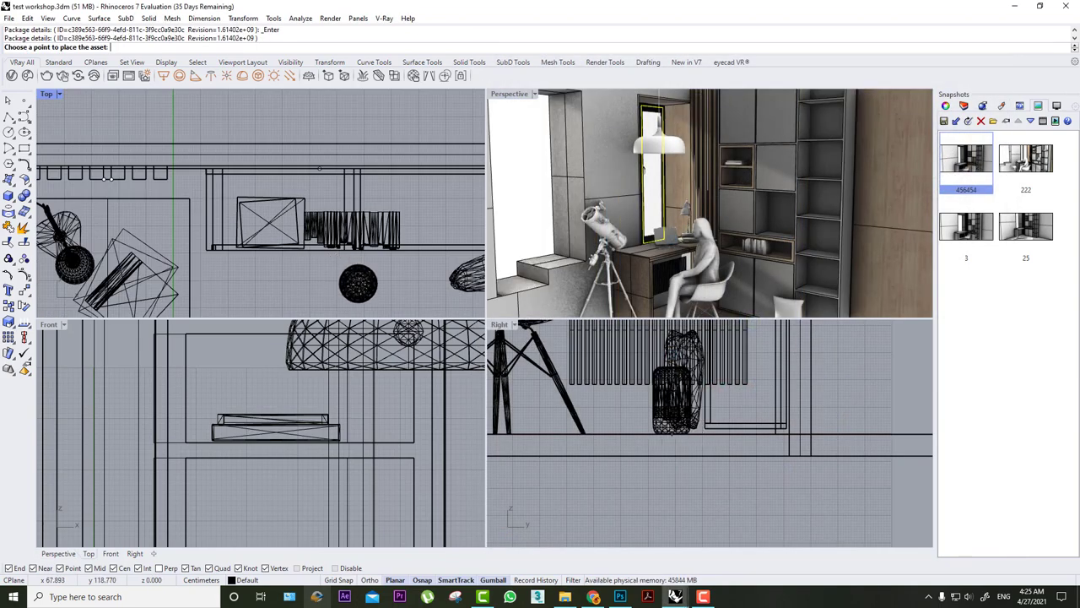
click(361, 288)
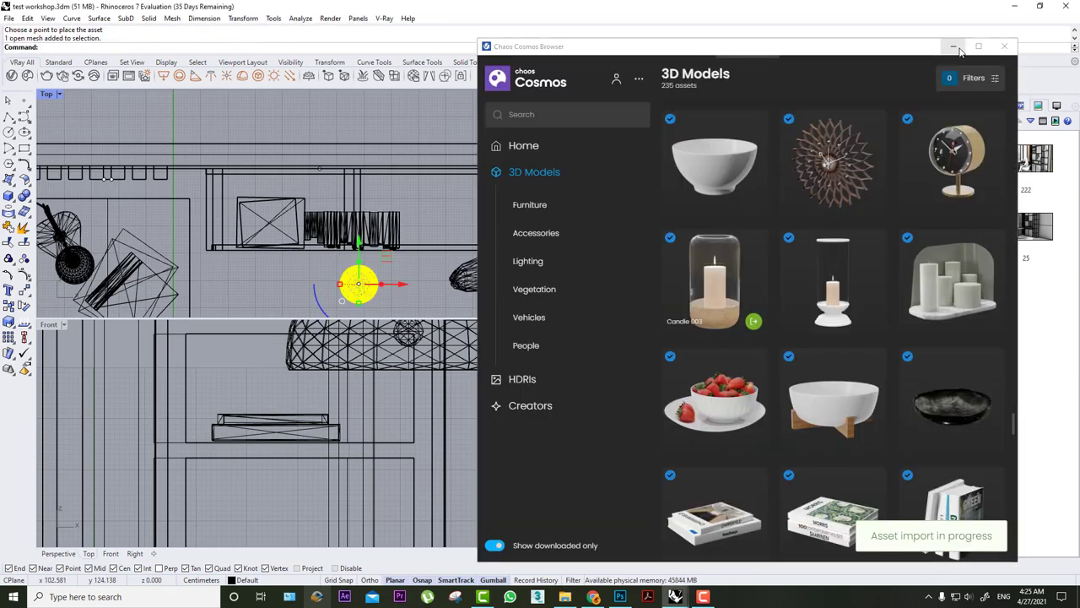
- Move the candle up and over onto the bookcase shelf beside the desk
scroll(351, 380, down, 5)
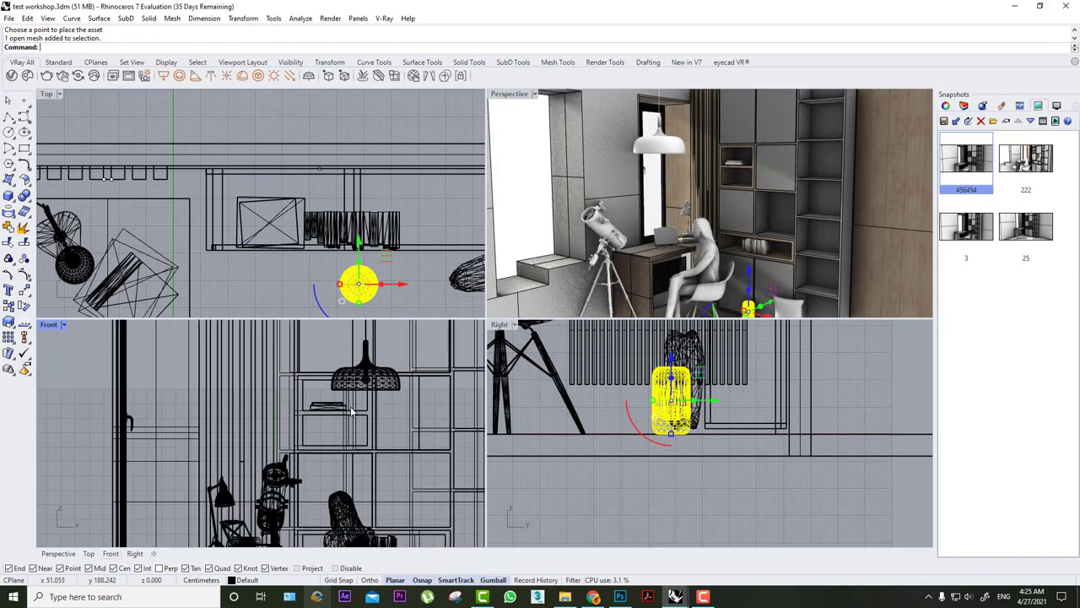
scroll(390, 505, up, 2)
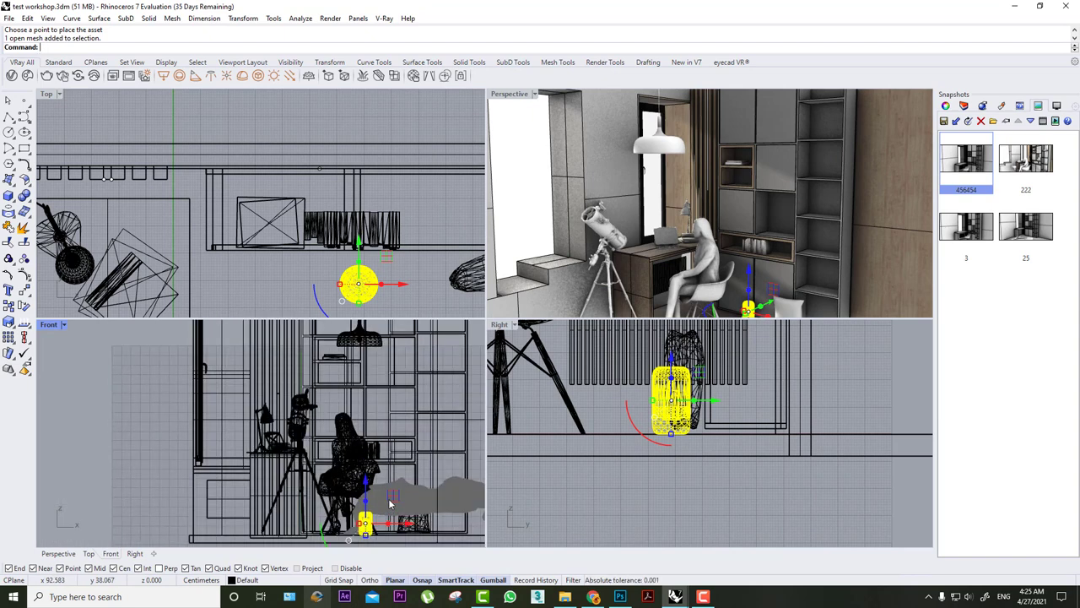
drag(390, 505, 412, 406)
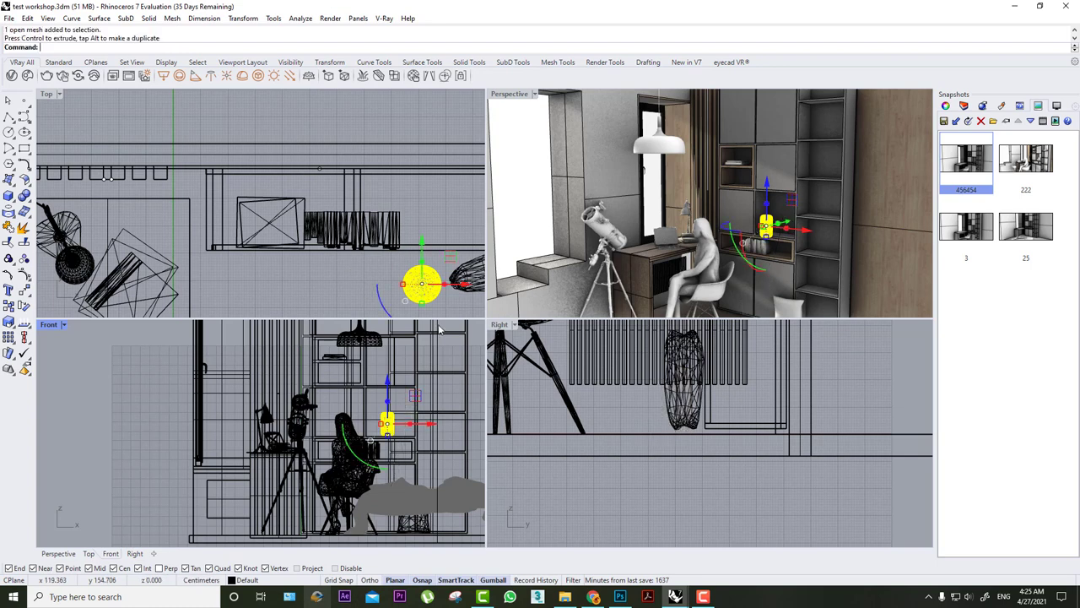
scroll(422, 285, up, 2)
right_drag(439, 279, 361, 254)
drag(362, 238, 367, 172)
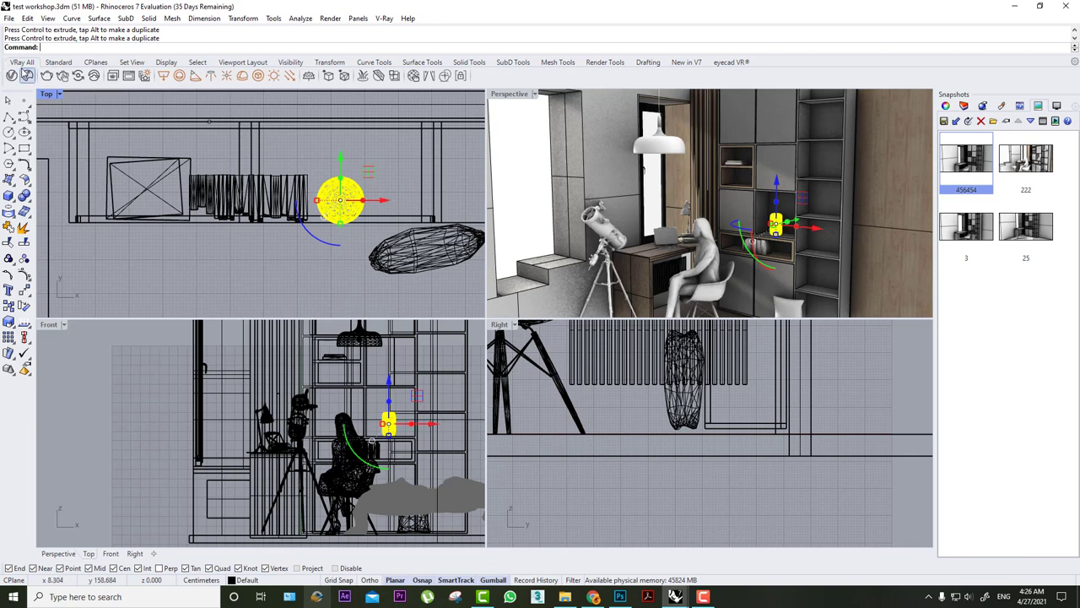
click(28, 75)
- Import Cosmos Decorative Bird 001 into the room and raise it to shelf height
scroll(890, 361, down, 1)
scroll(889, 362, down, 2)
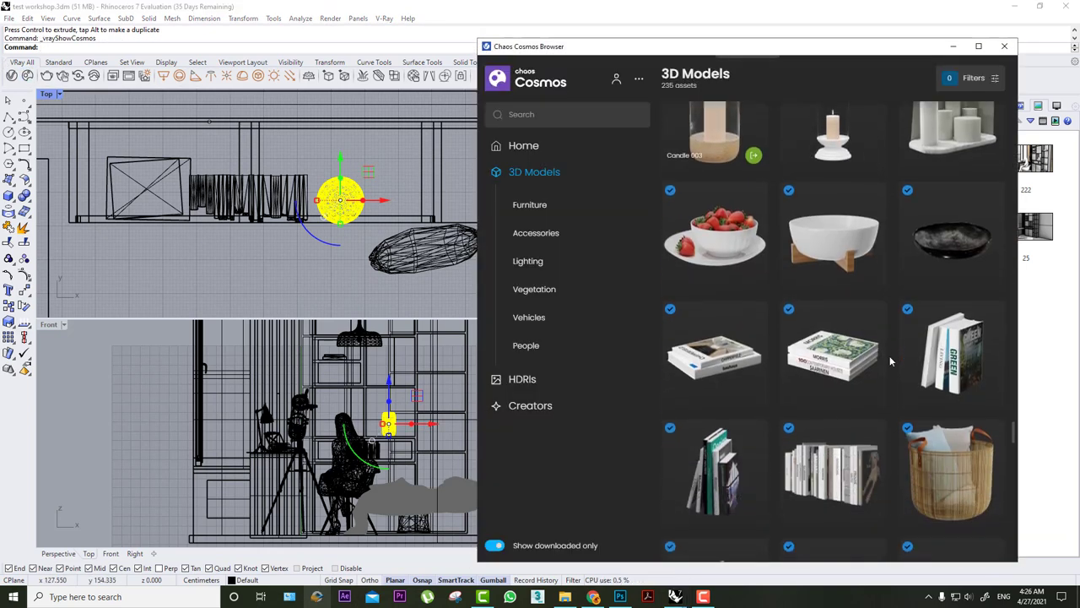
scroll(889, 361, up, 5)
scroll(890, 355, up, 2)
scroll(889, 355, up, 2)
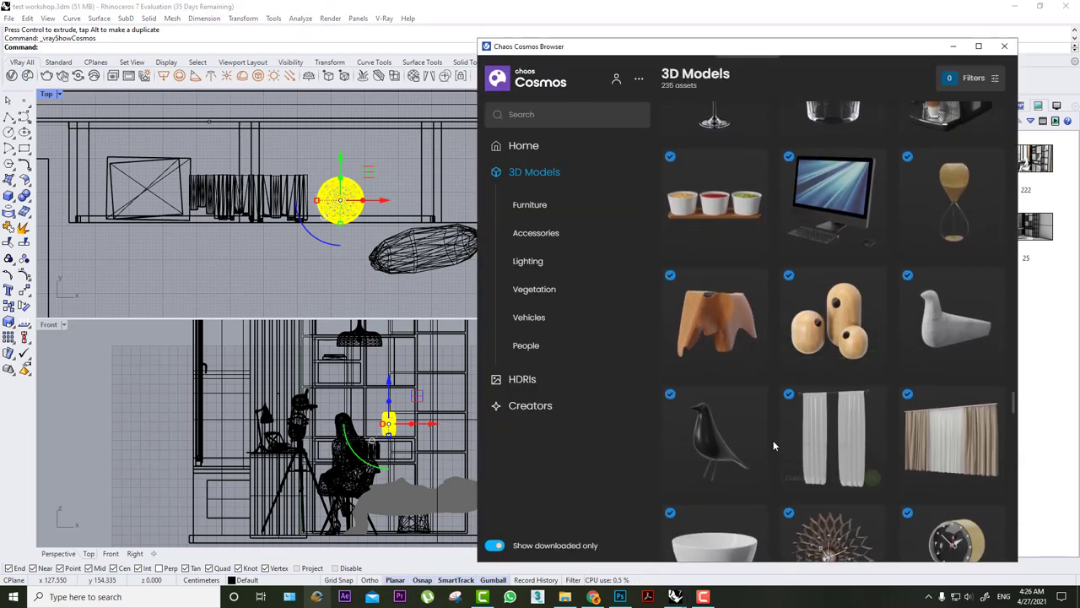
click(754, 477)
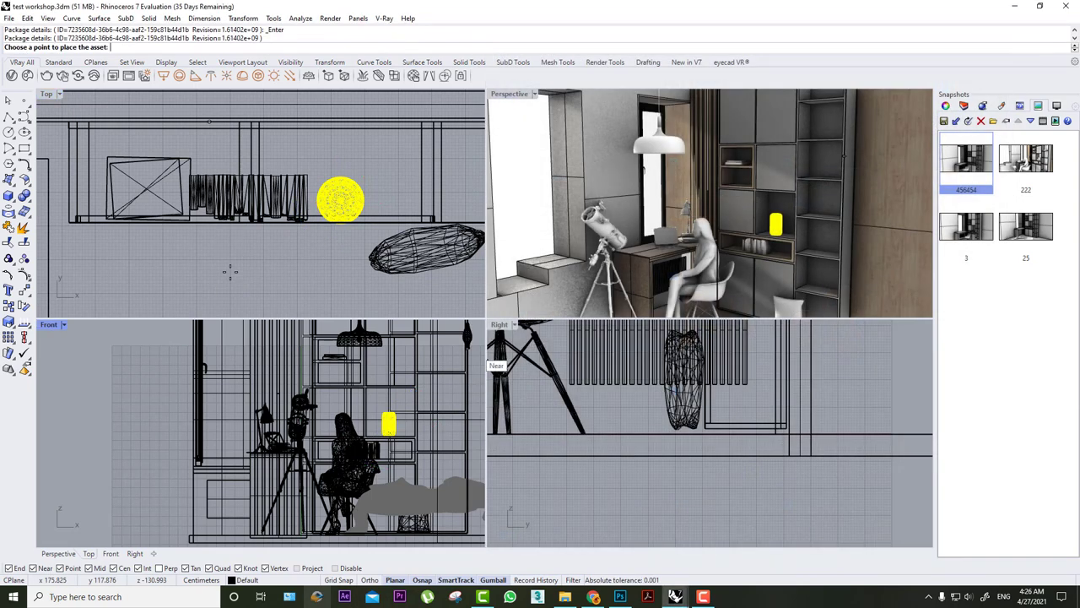
click(229, 271)
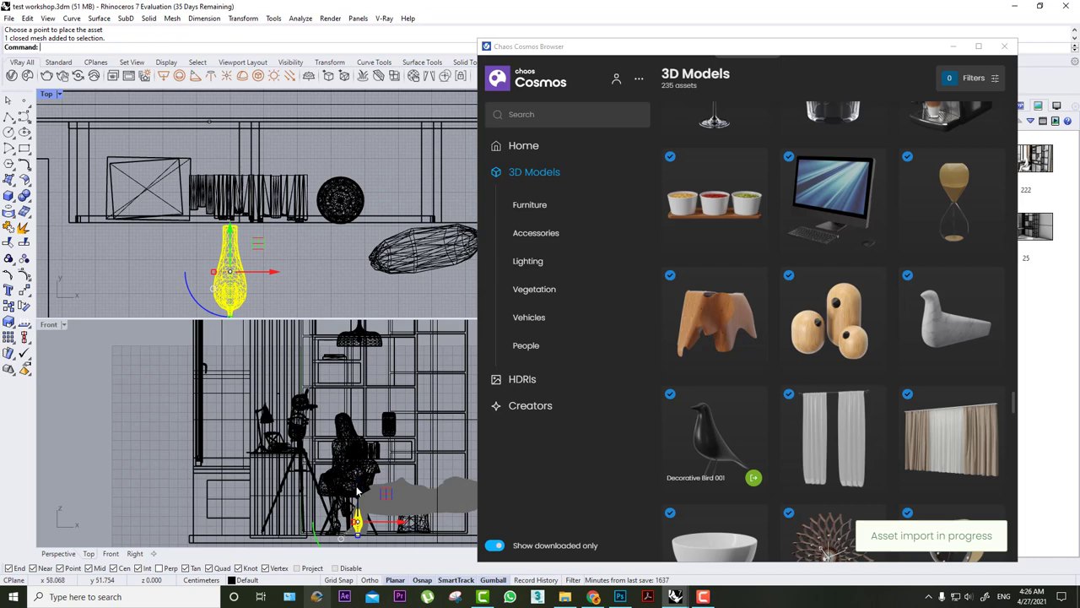
drag(357, 516, 368, 376)
- Shrink the vase in two passes with the Scale command
scroll(372, 376, up, 3)
scroll(371, 376, up, 2)
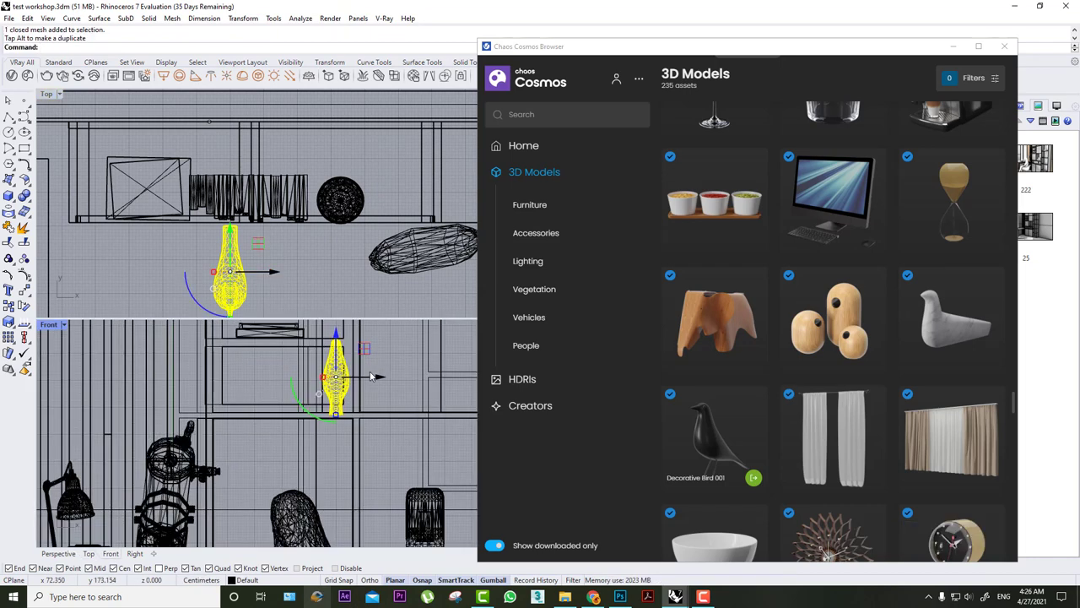
text(Scale)
key(Return)
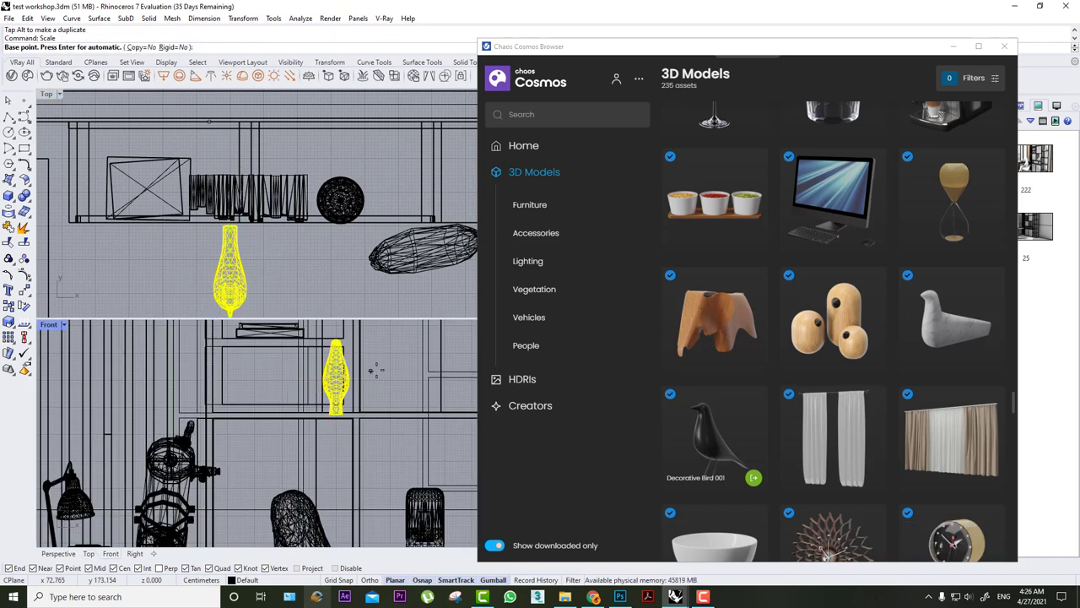
key(Return)
click(384, 352)
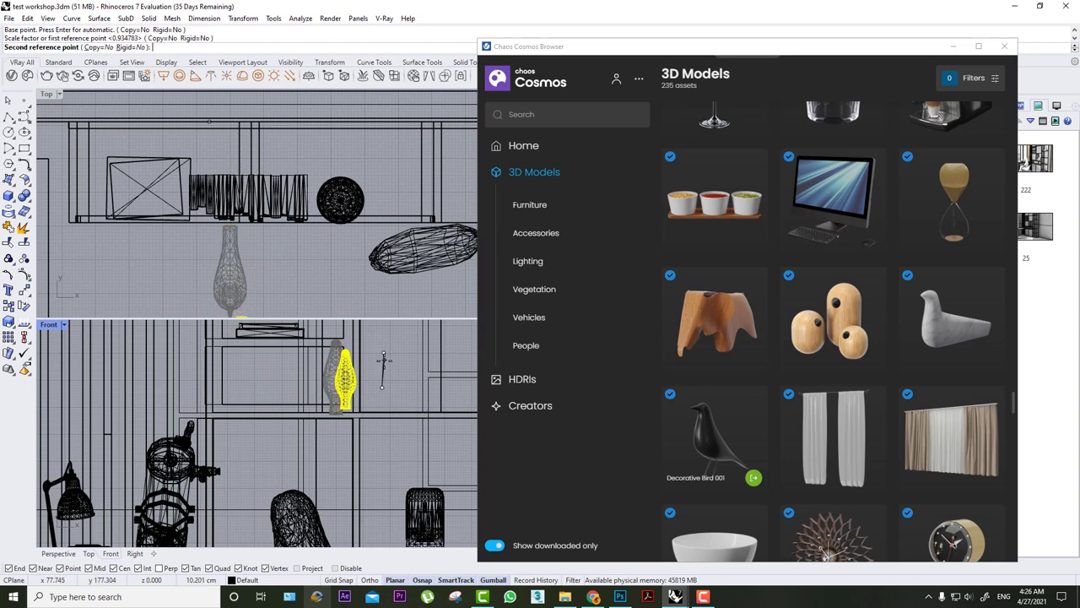
click(382, 374)
key(Return)
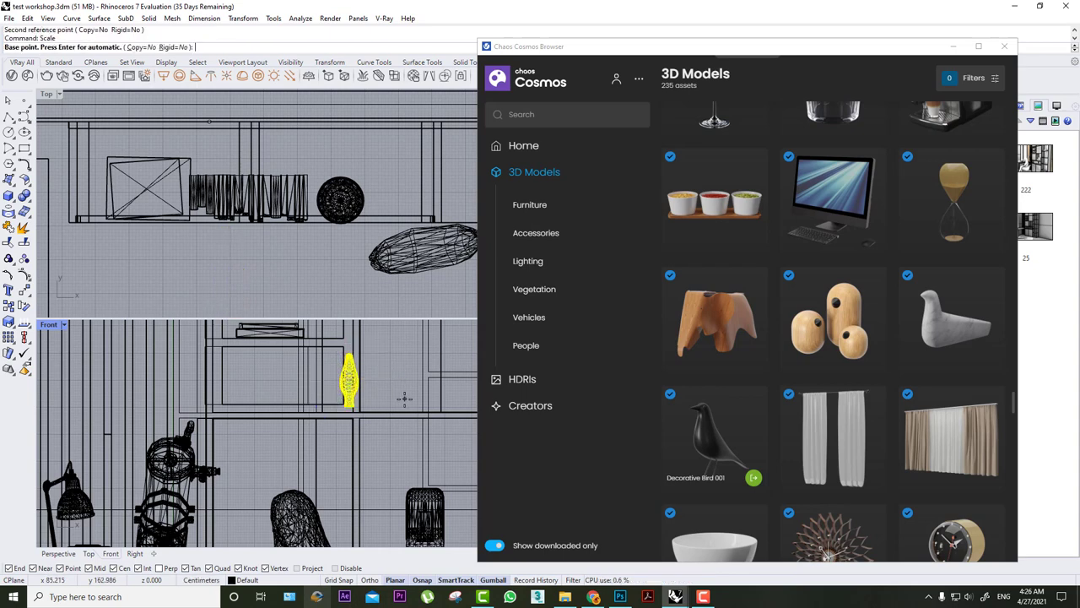
key(Return)
click(398, 349)
click(373, 379)
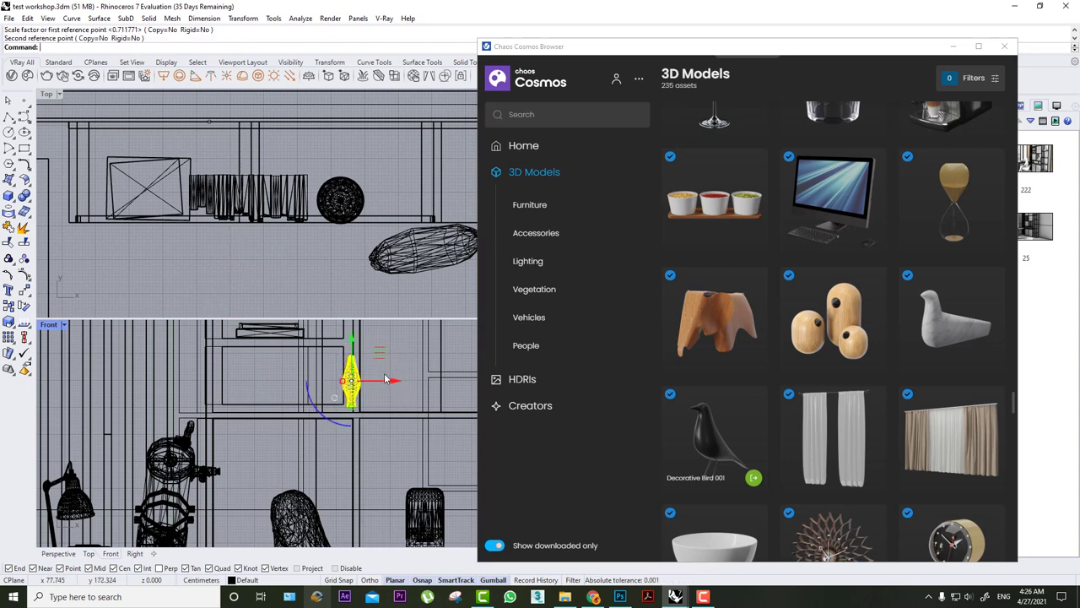
- Slide the vase left along the shelf and lower it onto the shelf surface
drag(384, 379, 311, 356)
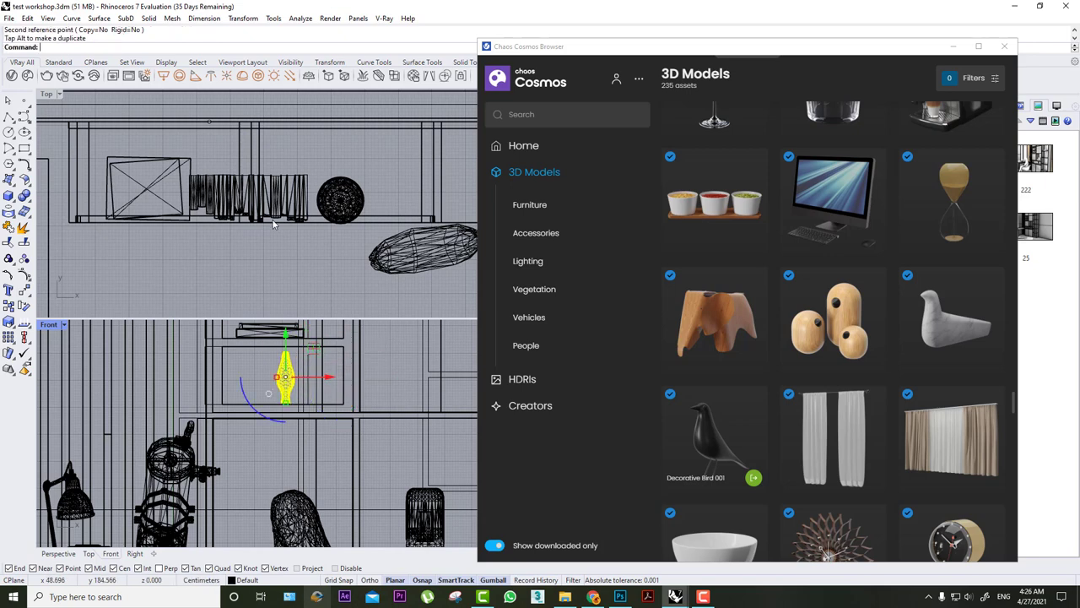
scroll(272, 197, down, 3)
scroll(285, 384, up, 2)
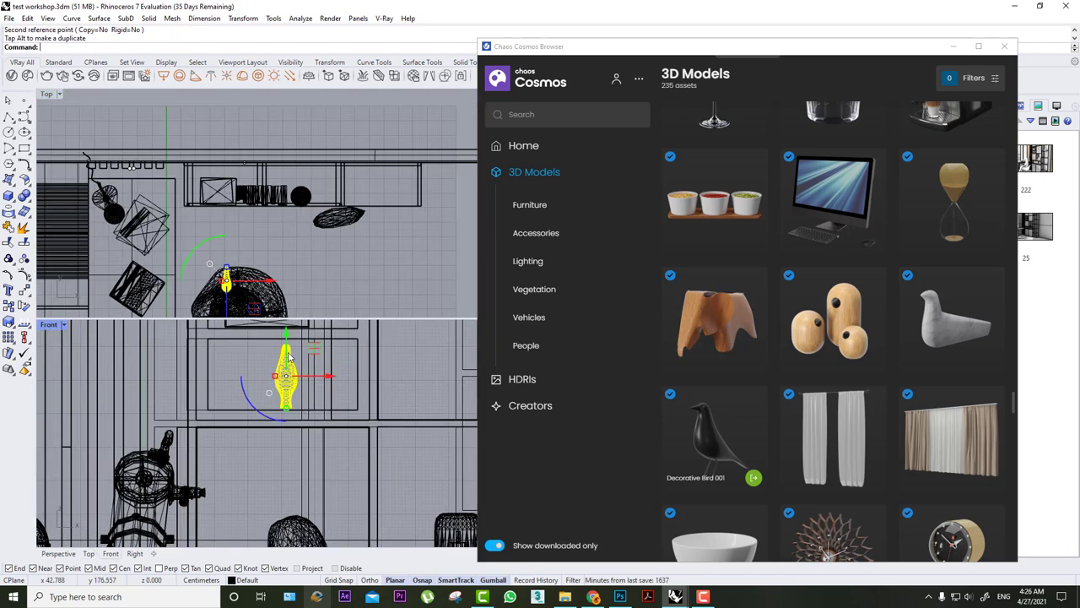
scroll(285, 346, up, 3)
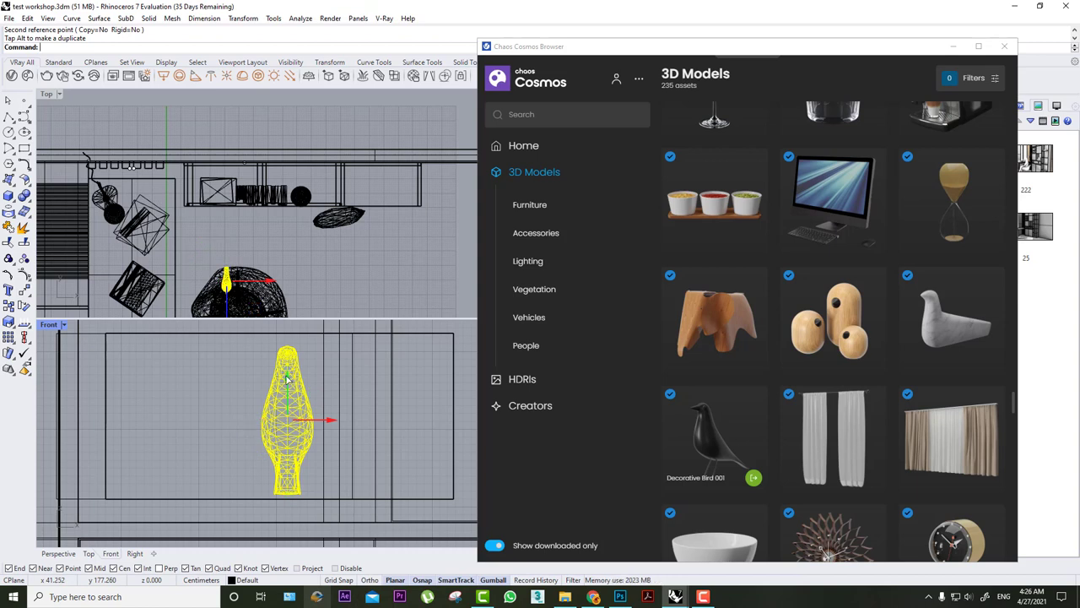
drag(287, 377, 288, 380)
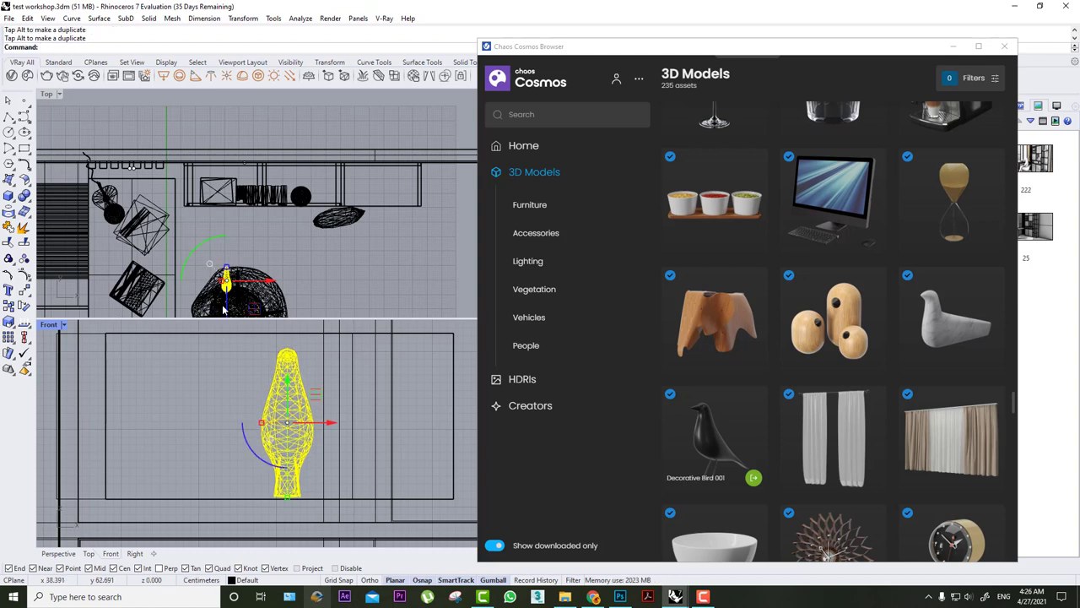
click(224, 311)
- Lift the bird onto the shelf, rotate it sideways, then reopen the Cosmos library
click(233, 274)
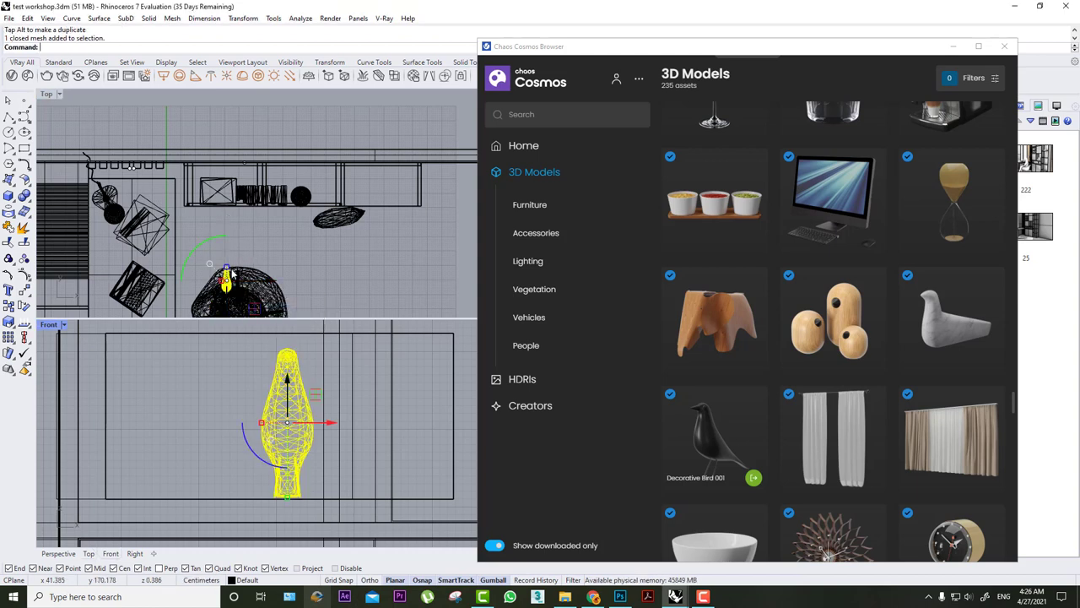
drag(227, 285, 226, 197)
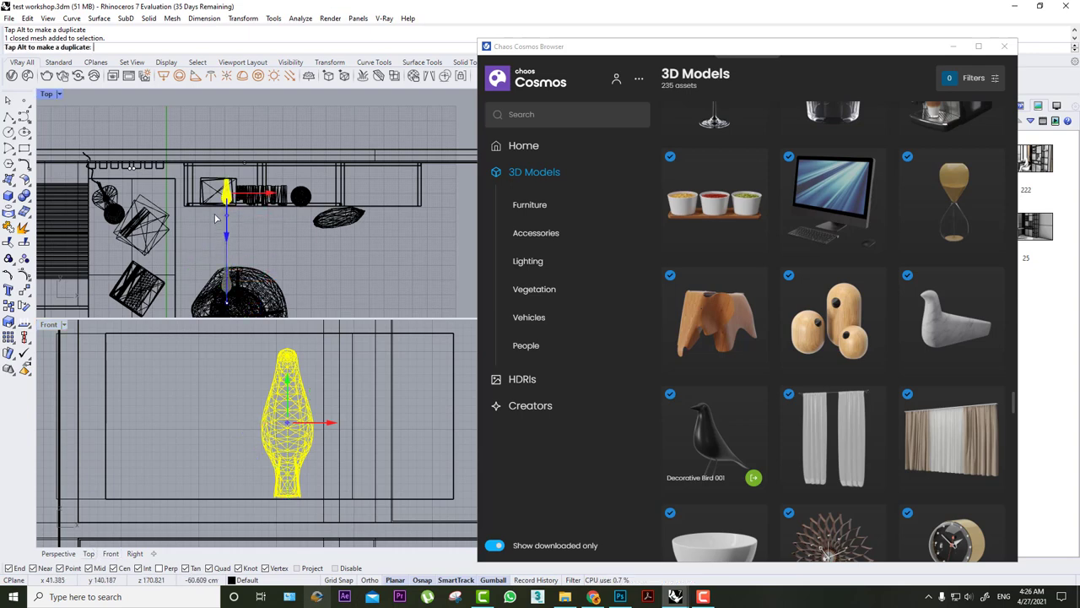
click(949, 49)
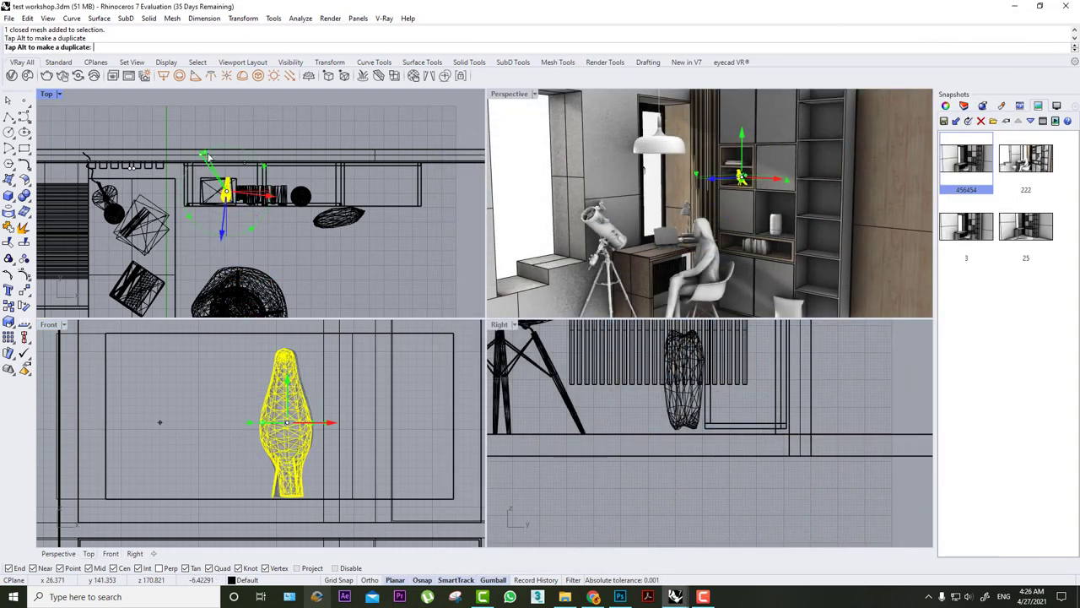
mouse_move(201, 157)
mouse_down()
mouse_move(221, 155)
mouse_move(226, 184)
mouse_up()
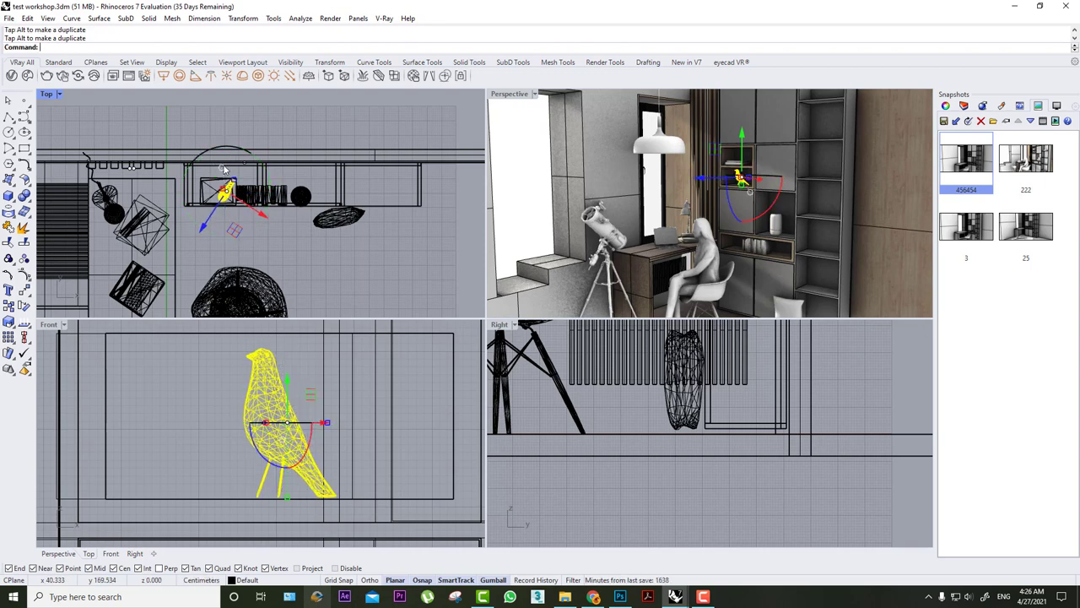
click(320, 132)
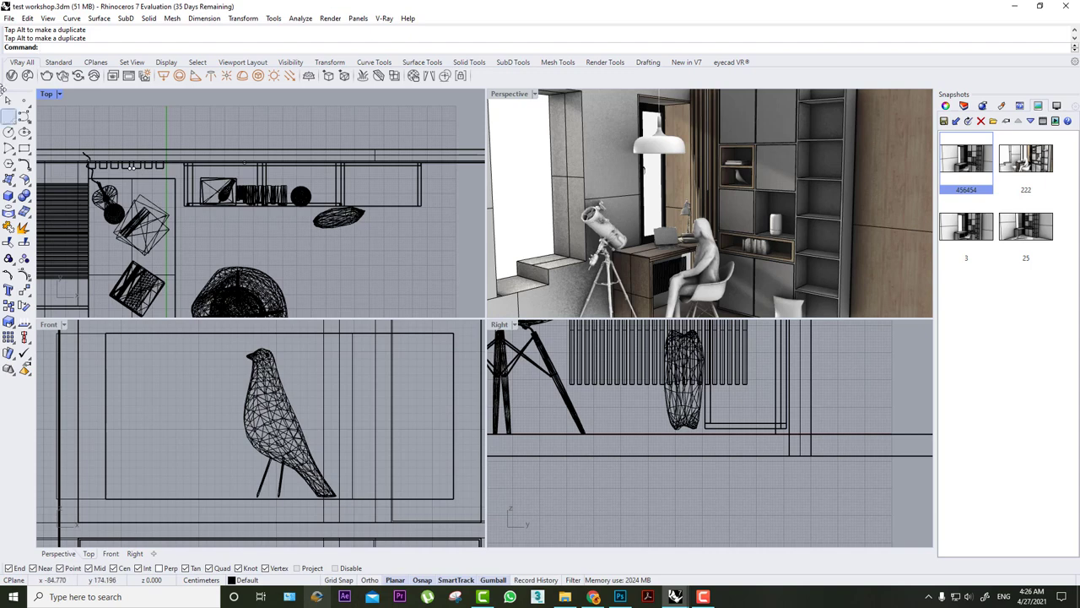
click(27, 75)
mouse_move(714, 319)
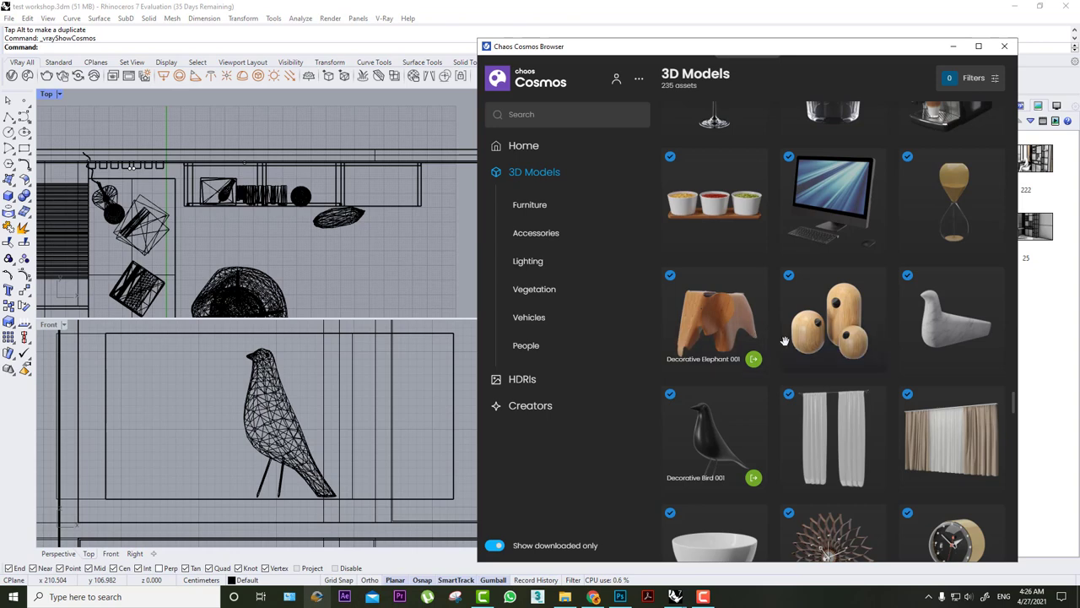
- Find Potted Succulent 004 in the Cosmos 3D Models grid and import it
scroll(791, 339, down, 4)
scroll(790, 340, down, 3)
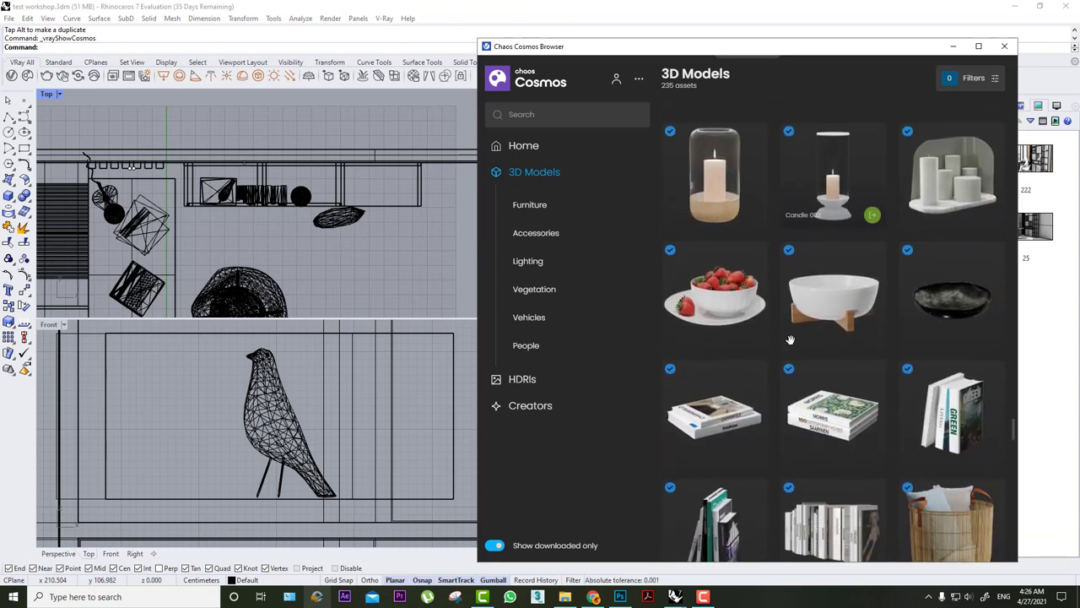
scroll(791, 339, down, 2)
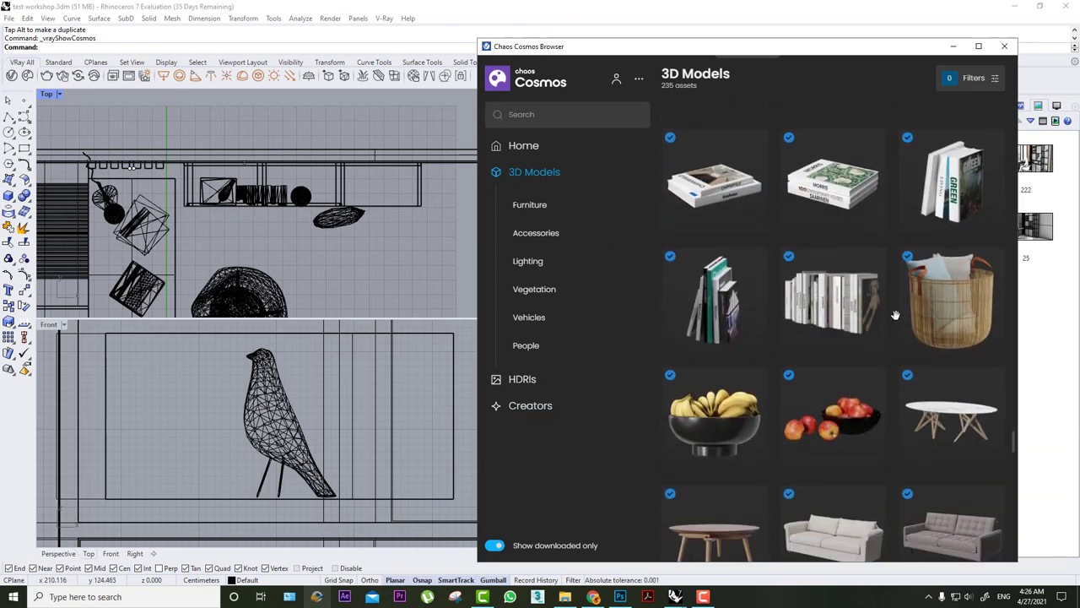
scroll(800, 290, down, 3)
scroll(774, 316, down, 4)
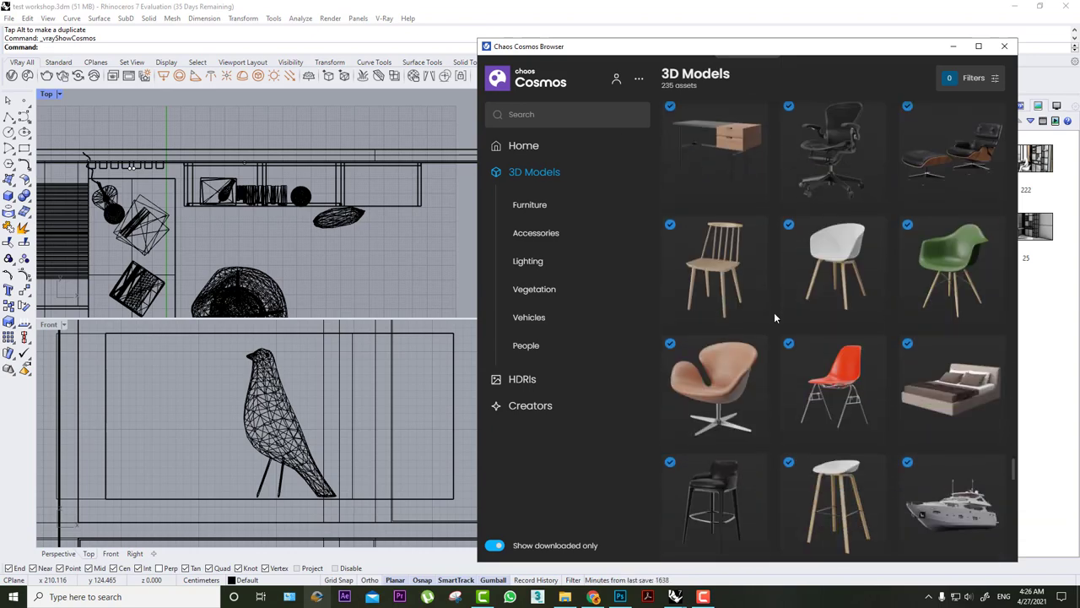
scroll(774, 316, down, 4)
scroll(764, 398, up, 1)
scroll(763, 397, up, 5)
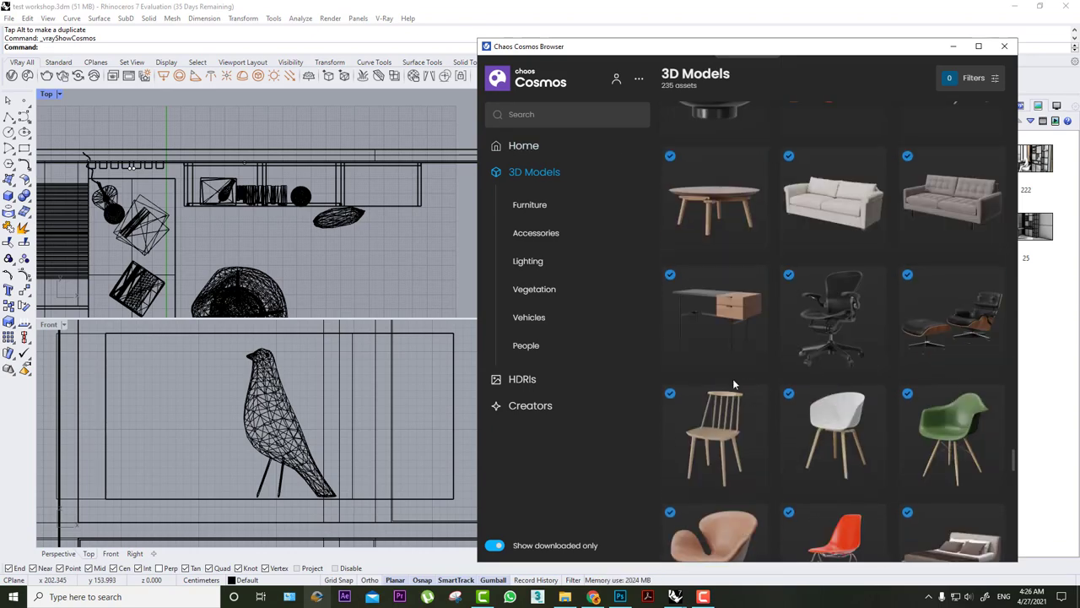
scroll(734, 378, up, 5)
scroll(734, 377, up, 5)
scroll(735, 377, up, 3)
scroll(734, 377, up, 4)
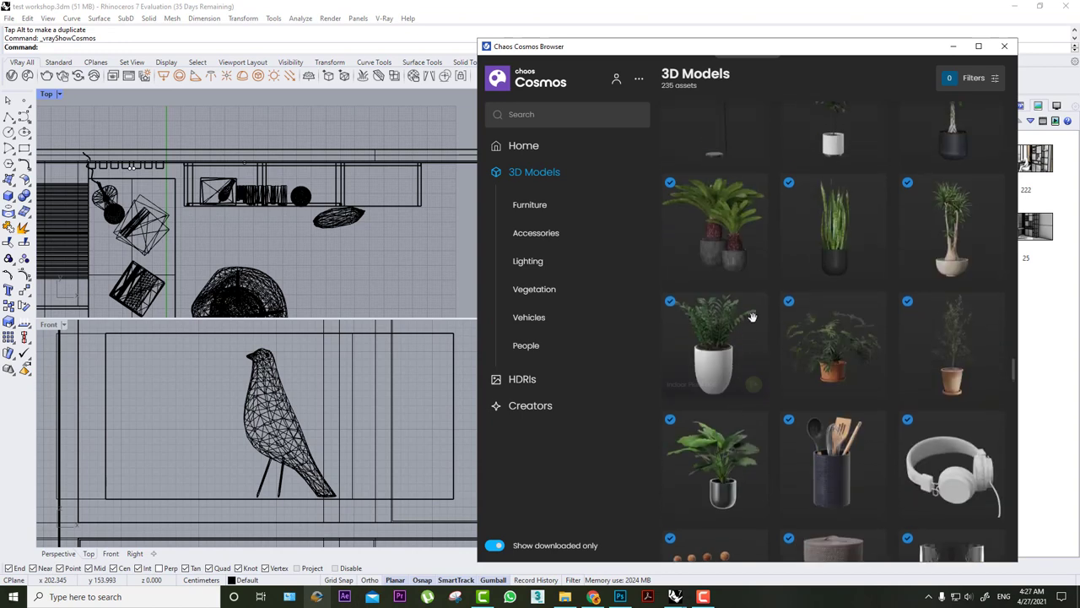
scroll(750, 381, up, 3)
scroll(753, 316, up, 3)
scroll(753, 316, up, 2)
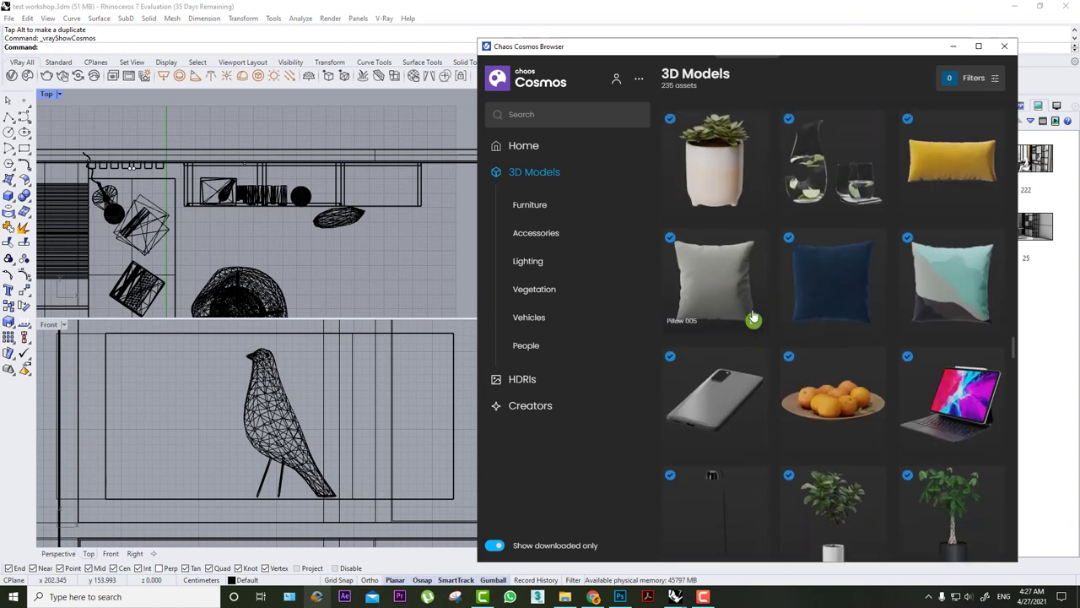
scroll(752, 308, up, 1)
scroll(752, 309, up, 3)
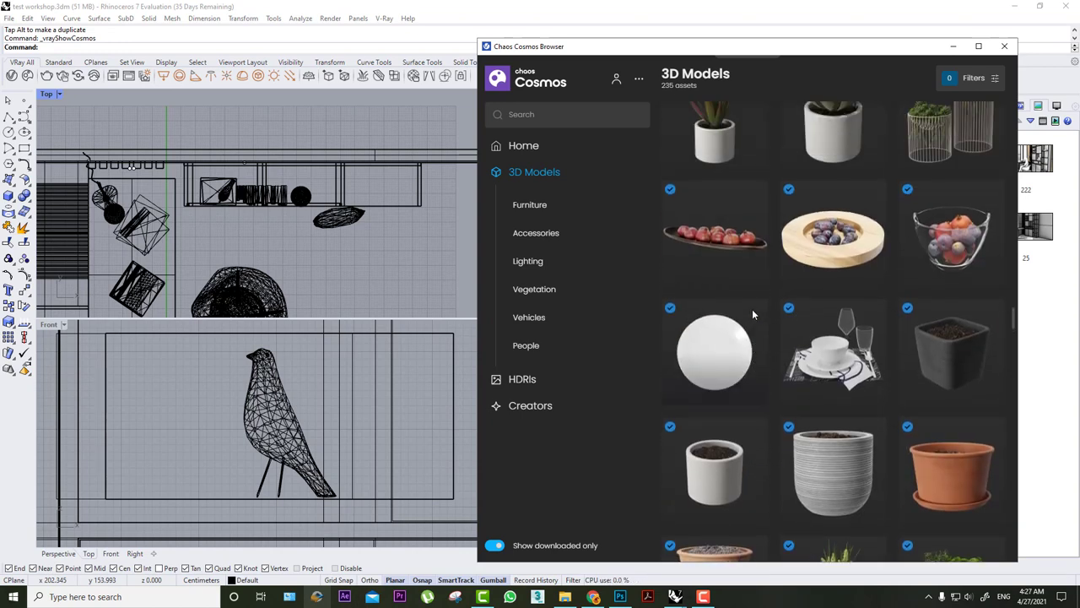
scroll(752, 309, up, 1)
scroll(752, 309, up, 1)
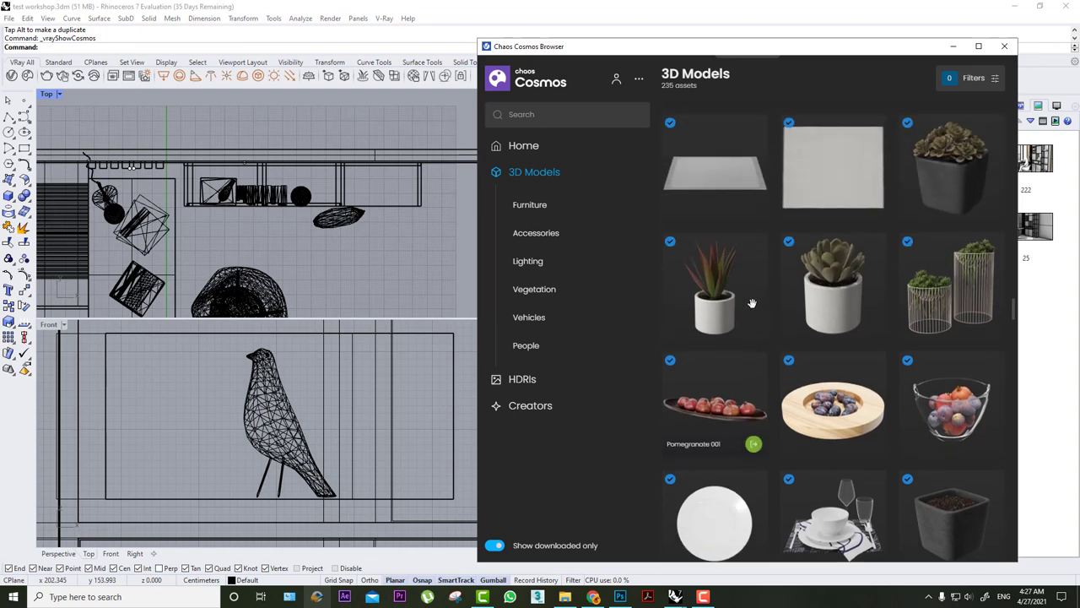
scroll(752, 309, up, 1)
click(992, 373)
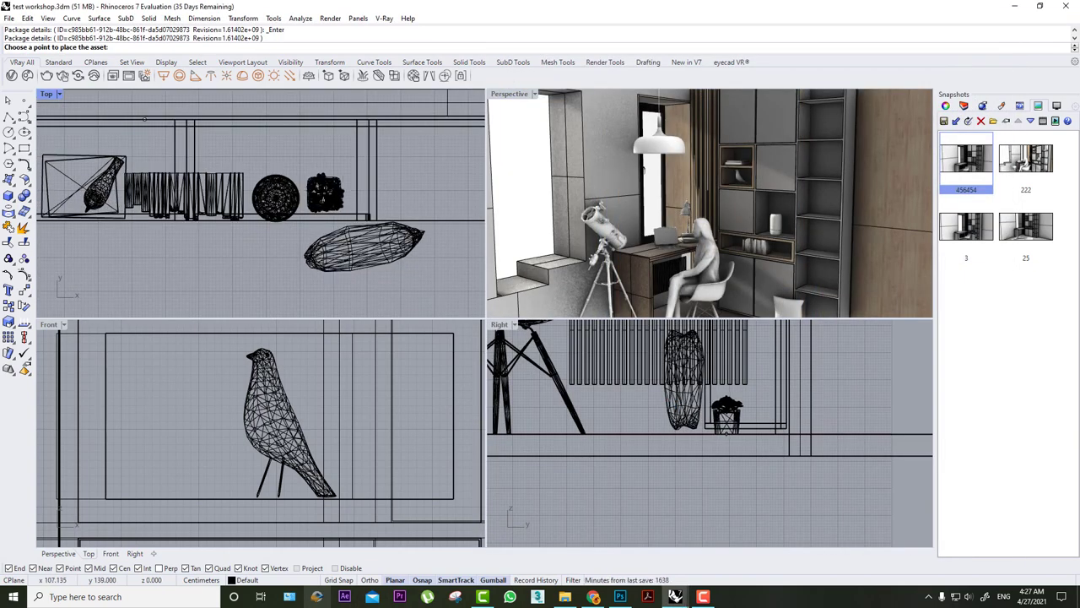
- Place the potted succulent in the room and raise it up to the shelf
key(Escape)
click(806, 399)
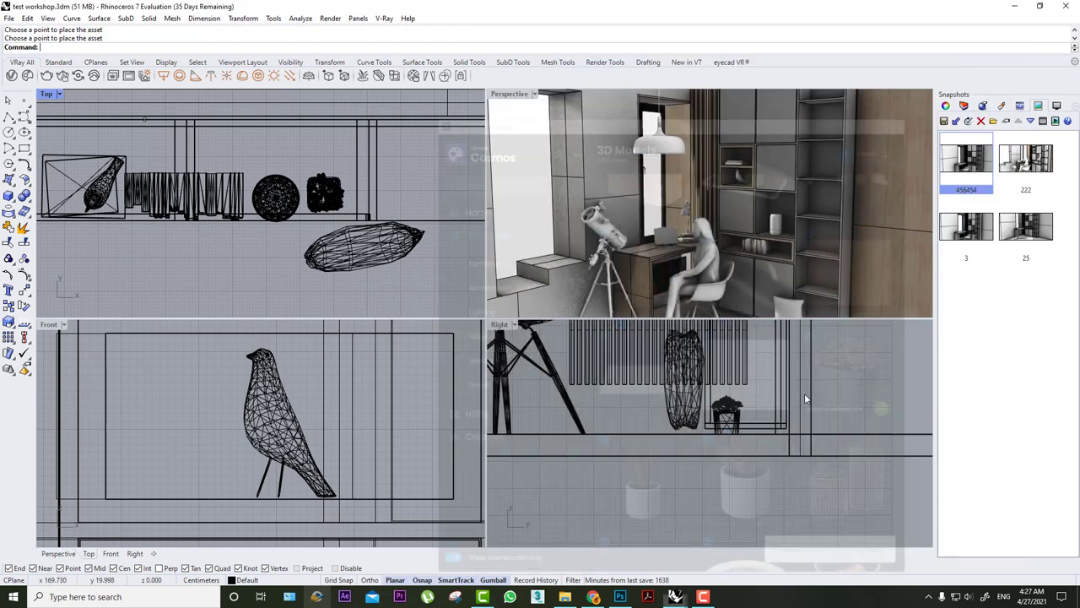
scroll(642, 427, down, 1)
scroll(503, 426, down, 1)
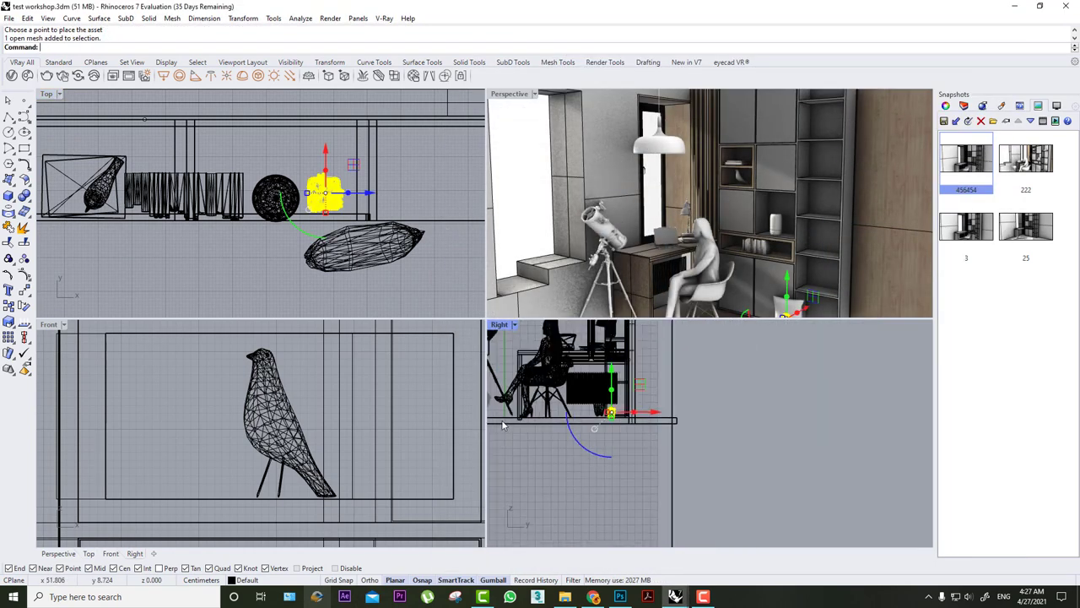
scroll(342, 445, down, 1)
scroll(346, 444, down, 1)
scroll(341, 473, down, 2)
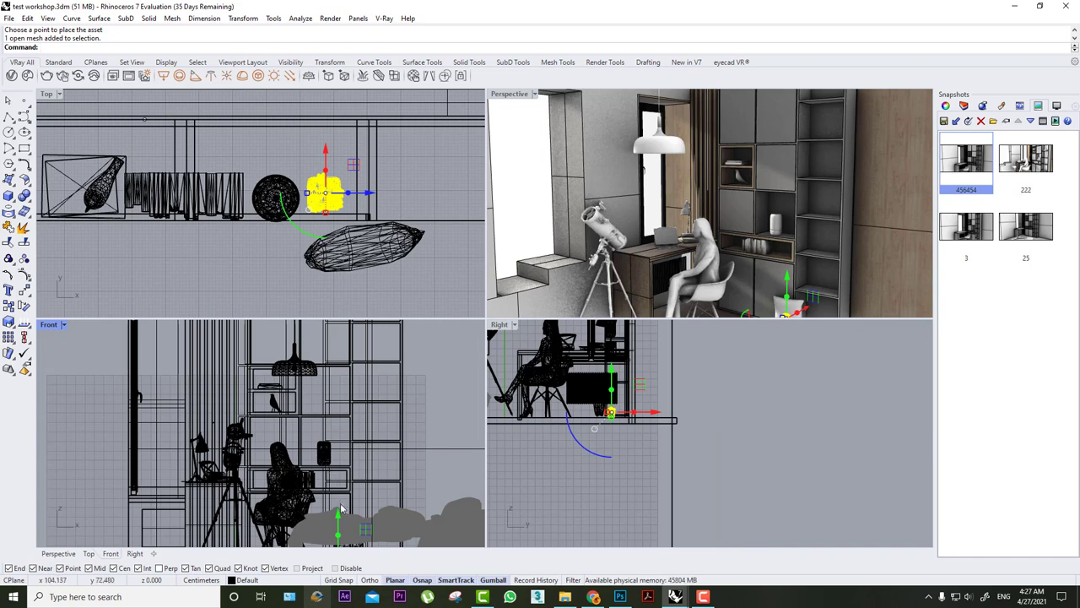
drag(341, 507, 338, 468)
- Settle the succulent onto the shelf surface and copy it to the lantern's left
scroll(333, 479, up, 1)
scroll(332, 481, up, 1)
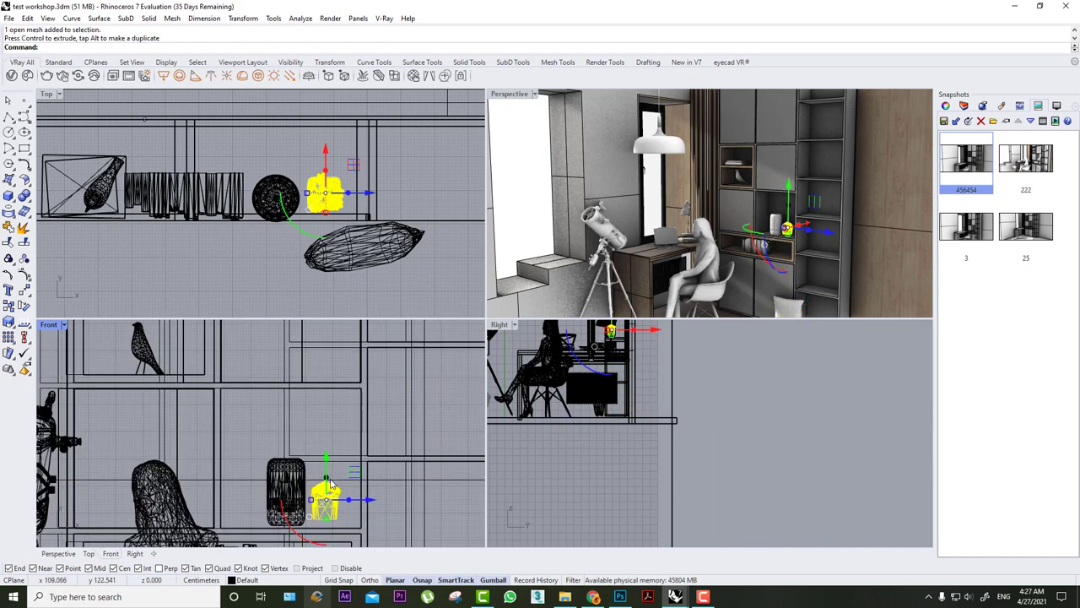
scroll(332, 482, up, 2)
scroll(309, 464, up, 1)
scroll(278, 443, up, 2)
shift+click(263, 431)
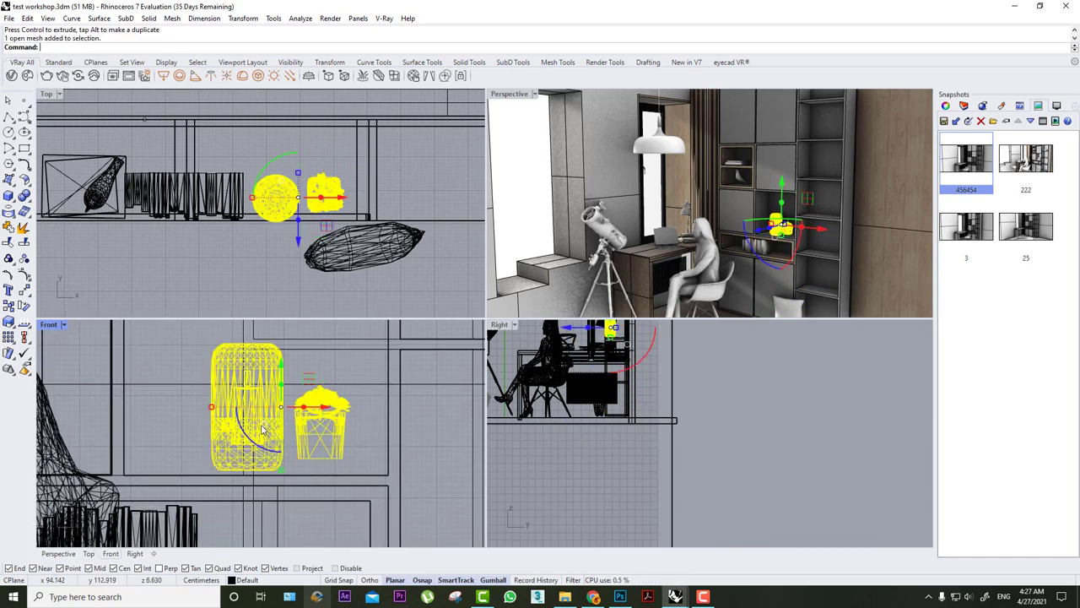
click(311, 436)
drag(324, 382, 323, 399)
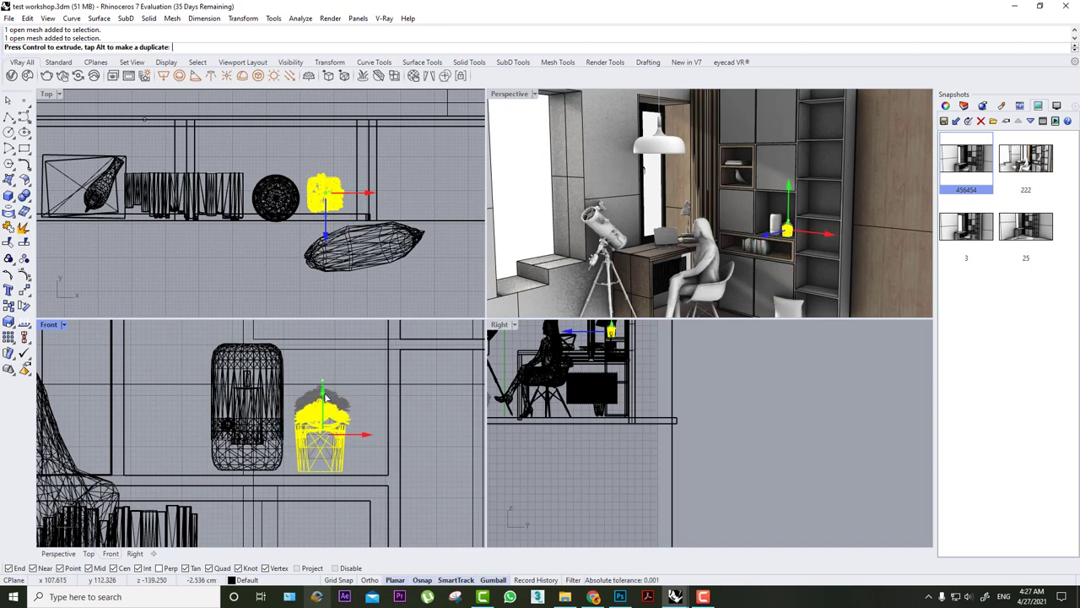
drag(360, 196, 241, 228)
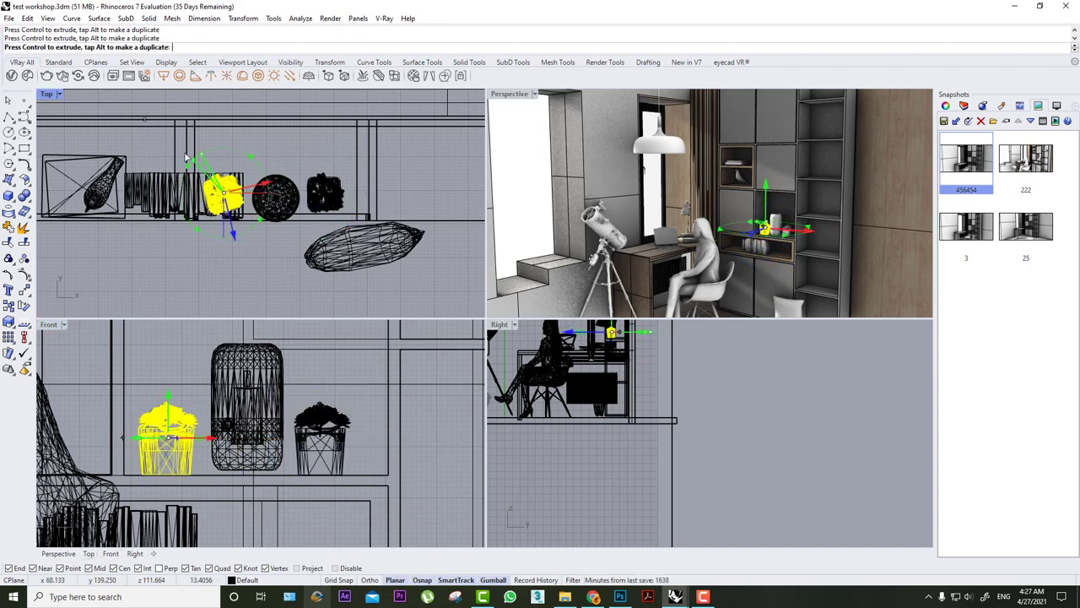
- Shift the right-hand succulent slightly farther right from the lantern
click(243, 172)
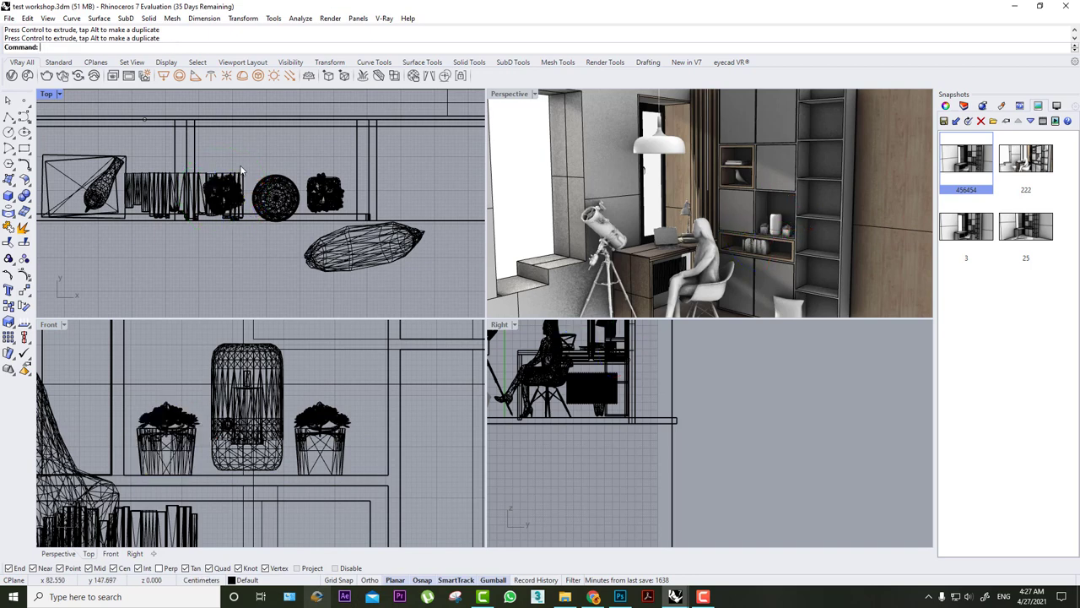
click(169, 405)
click(224, 234)
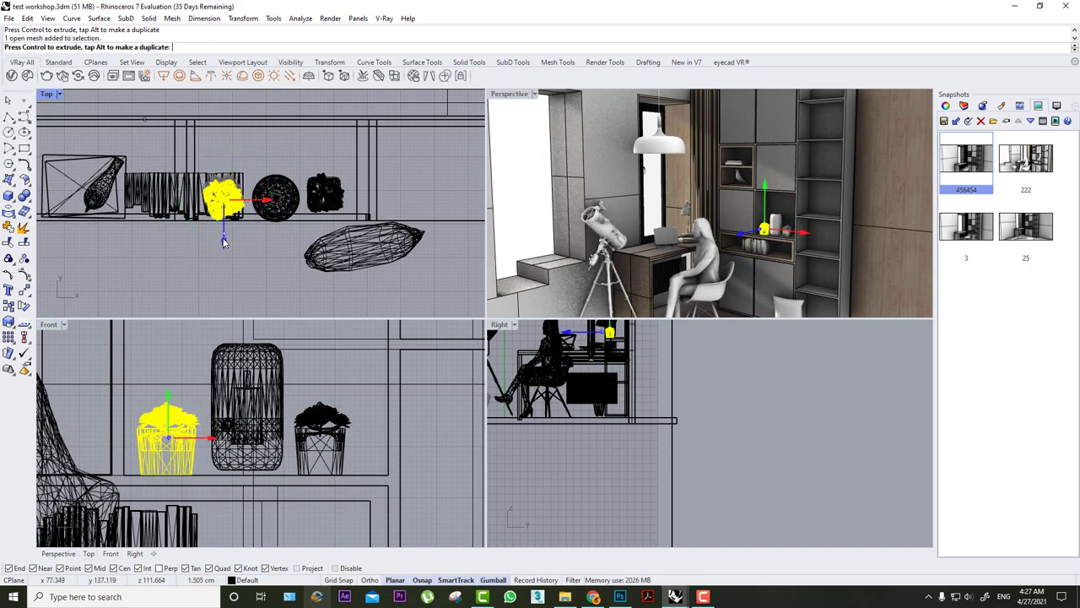
click(273, 186)
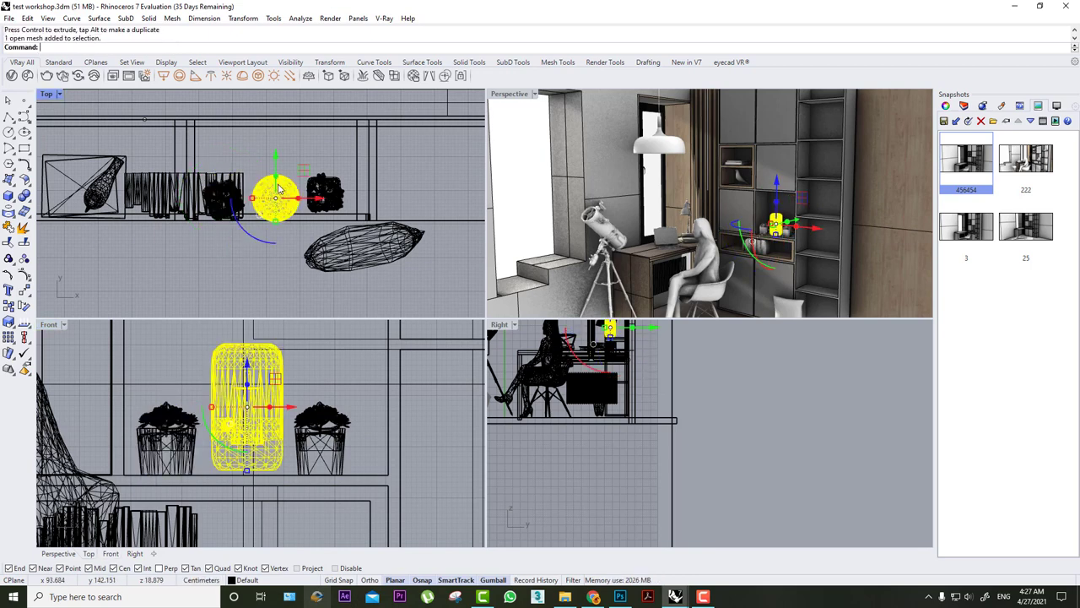
click(325, 189)
drag(352, 173, 361, 162)
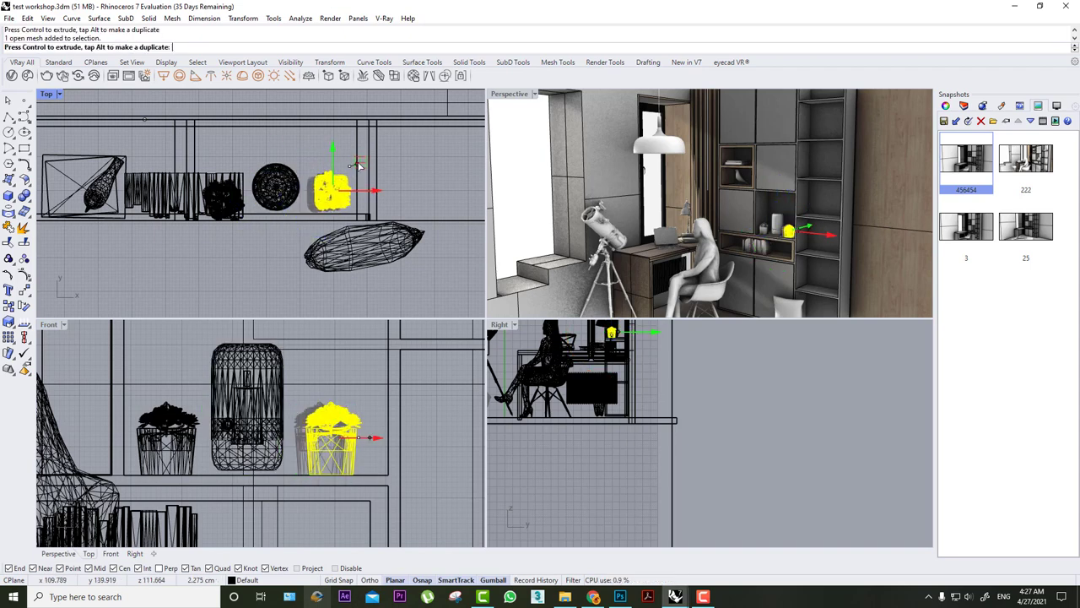
- Nudge the lantern slightly down between the two succulents
click(273, 173)
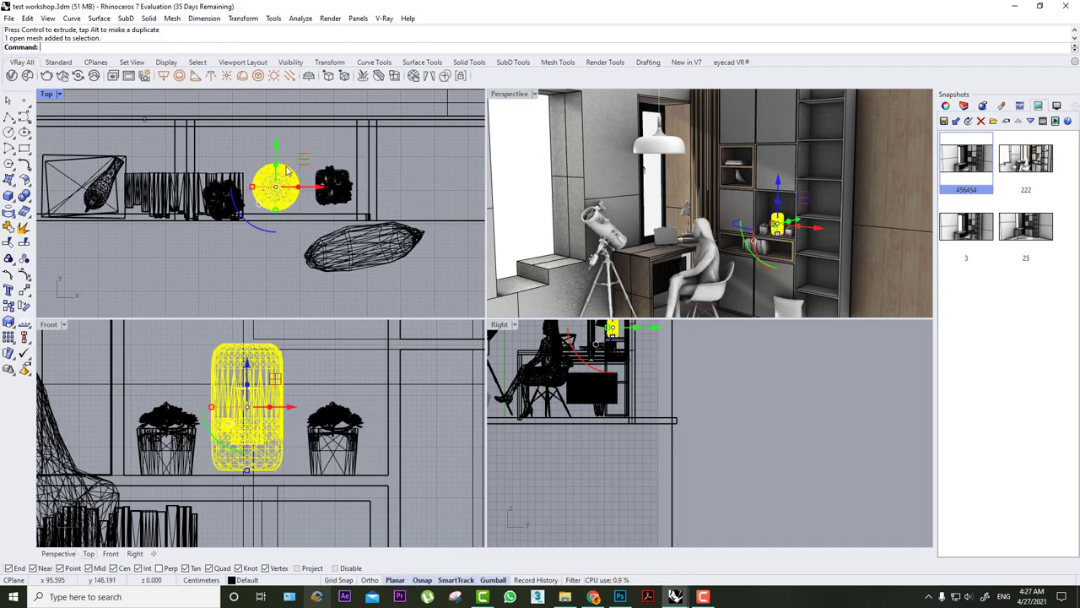
click(276, 147)
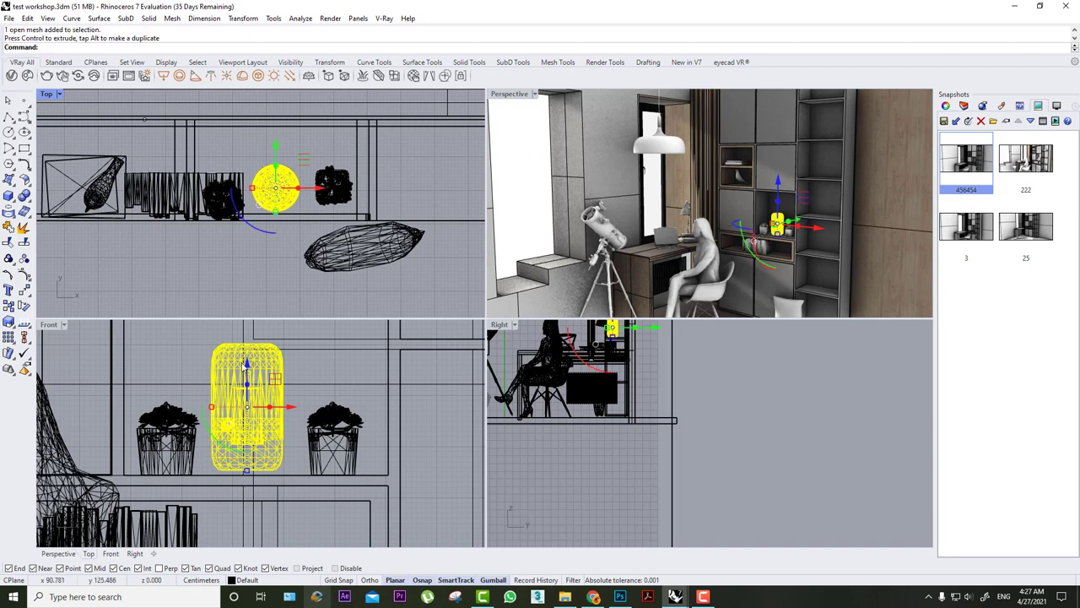
drag(248, 363, 247, 369)
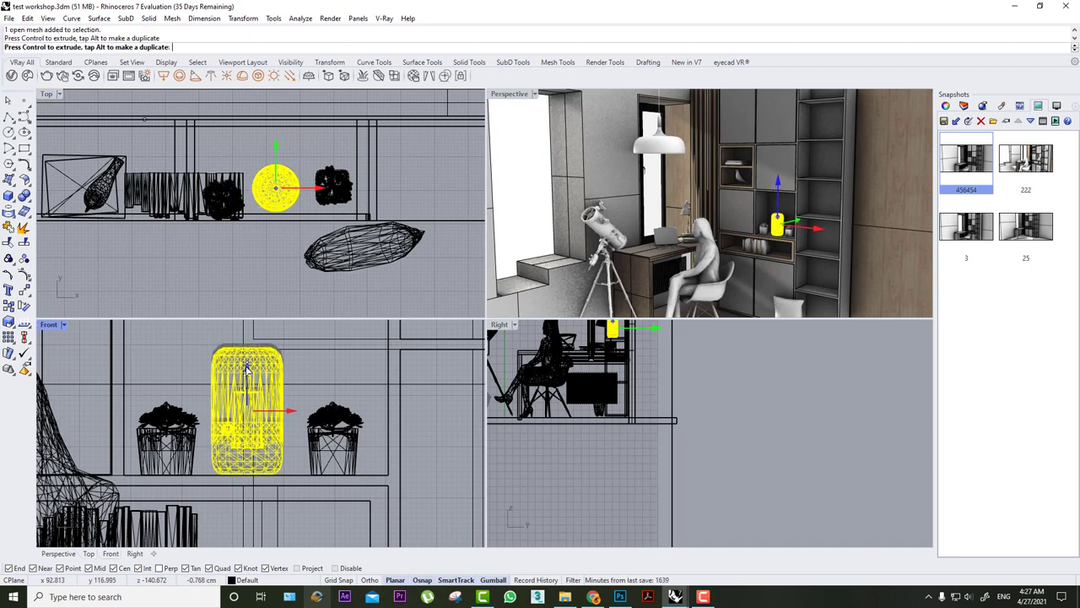
click(318, 372)
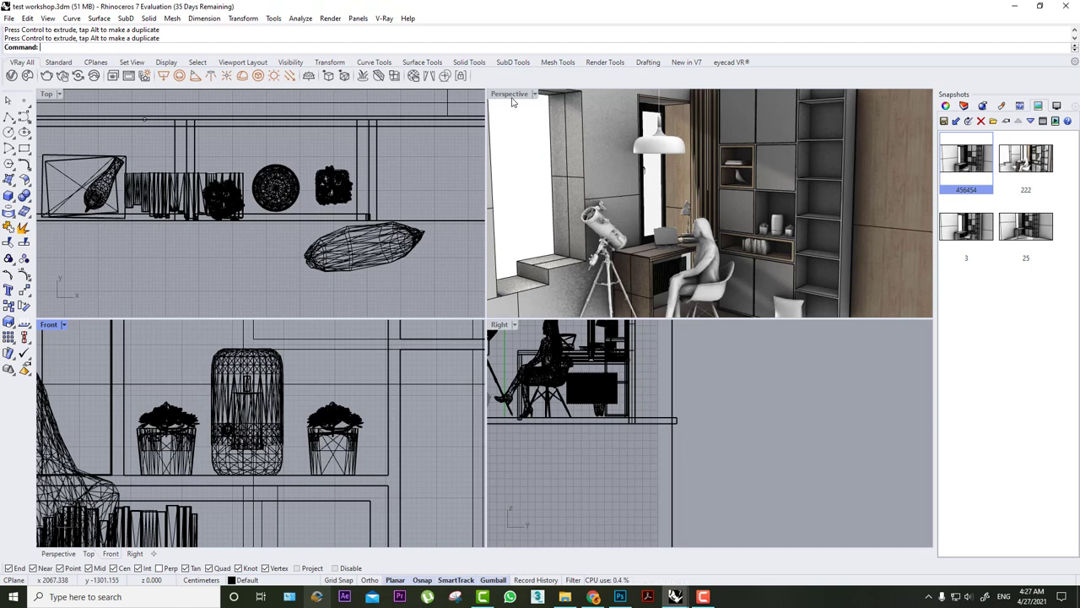
- Select the small boxed mesh and move it right into the shelf's right compartment
scroll(292, 203, down, 2)
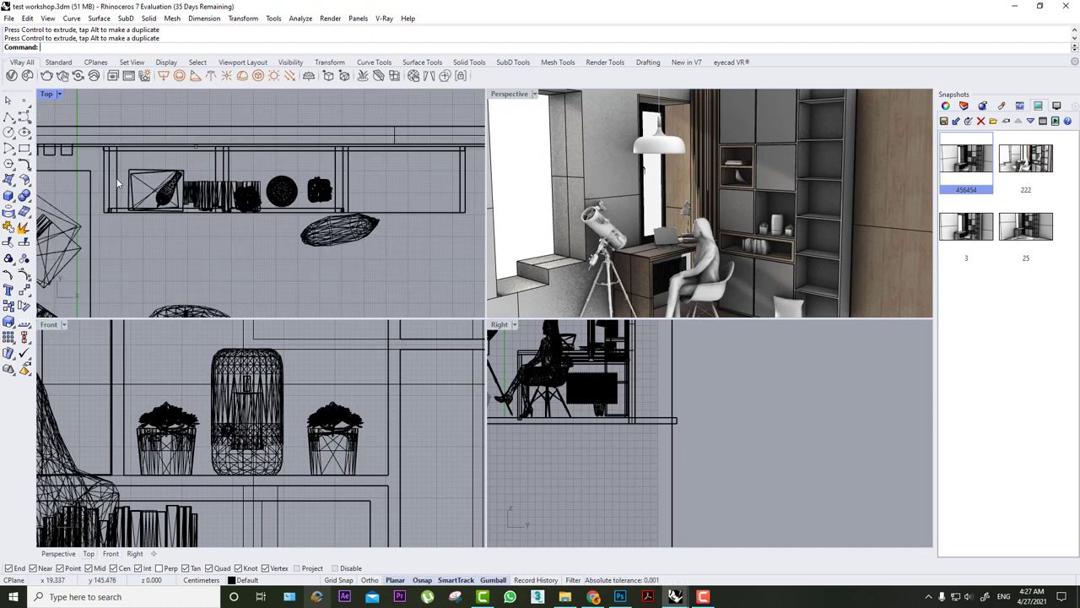
click(147, 173)
drag(176, 166, 414, 171)
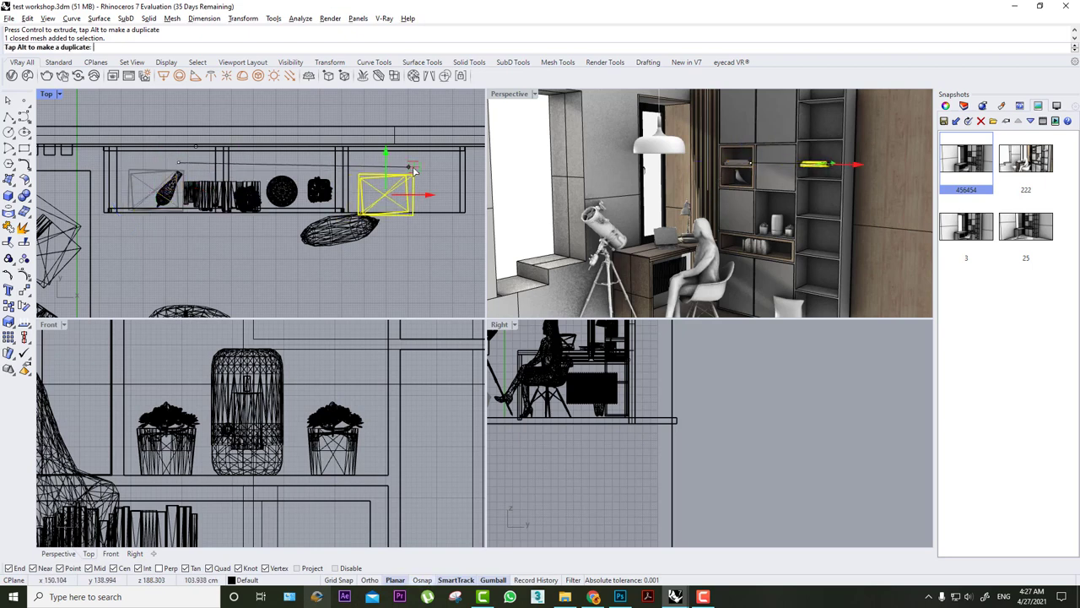
- Fine-tune the mesh's position in the Front view, raising it about 1 cm onto the shelf
scroll(266, 387, down, 2)
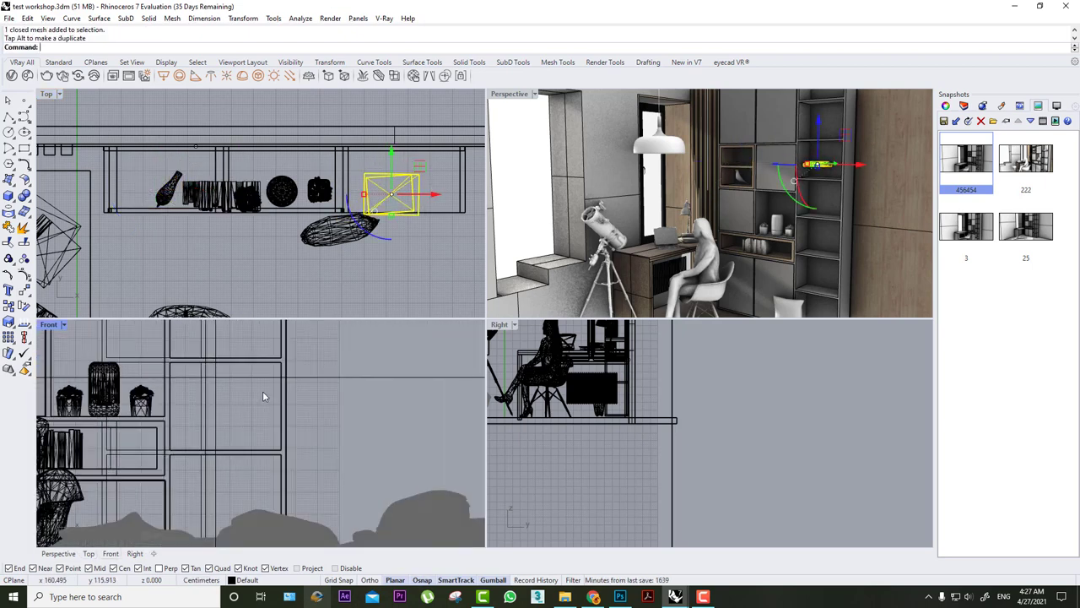
scroll(266, 387, down, 3)
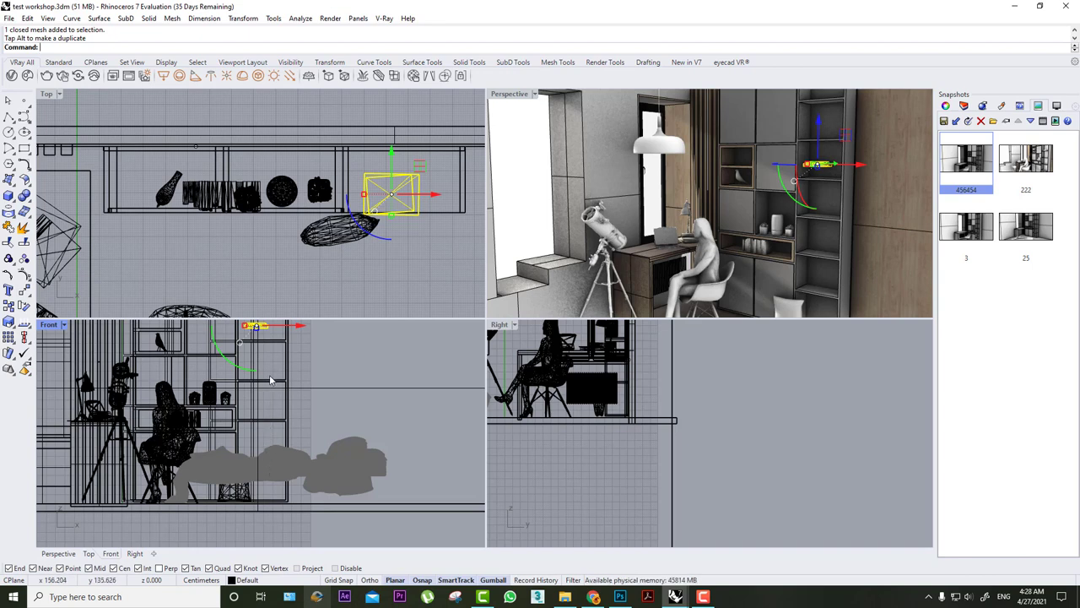
scroll(275, 348, up, 2)
scroll(274, 348, up, 2)
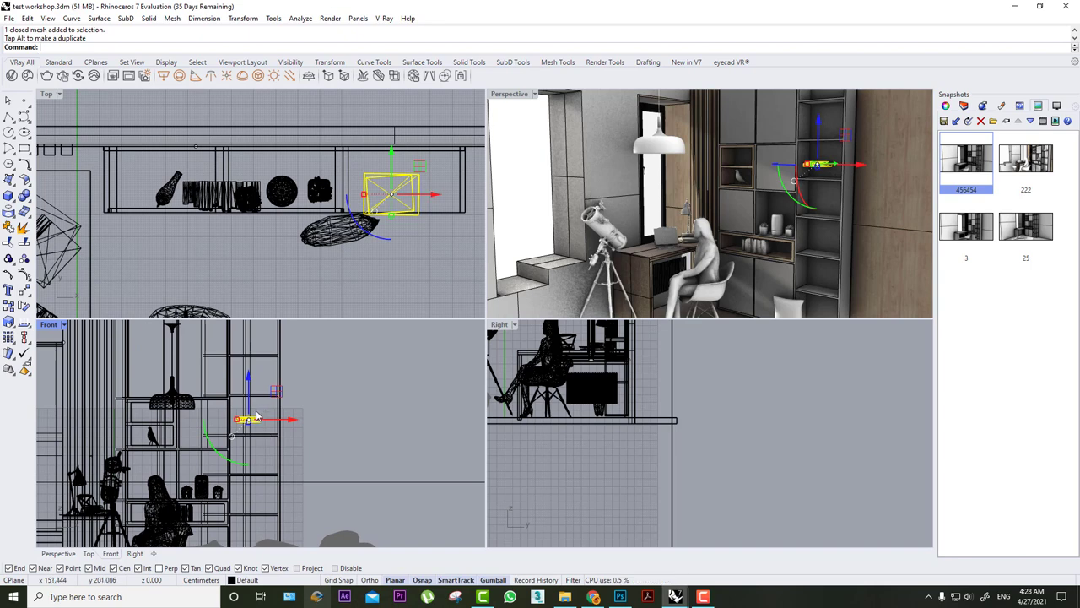
right_drag(261, 414, 255, 454)
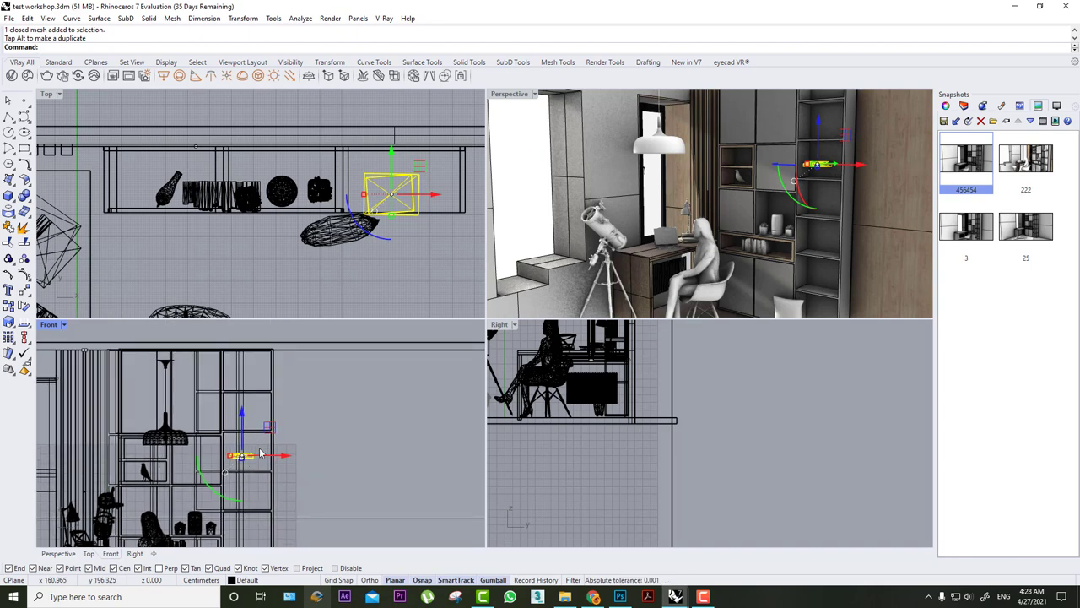
drag(261, 453, 274, 436)
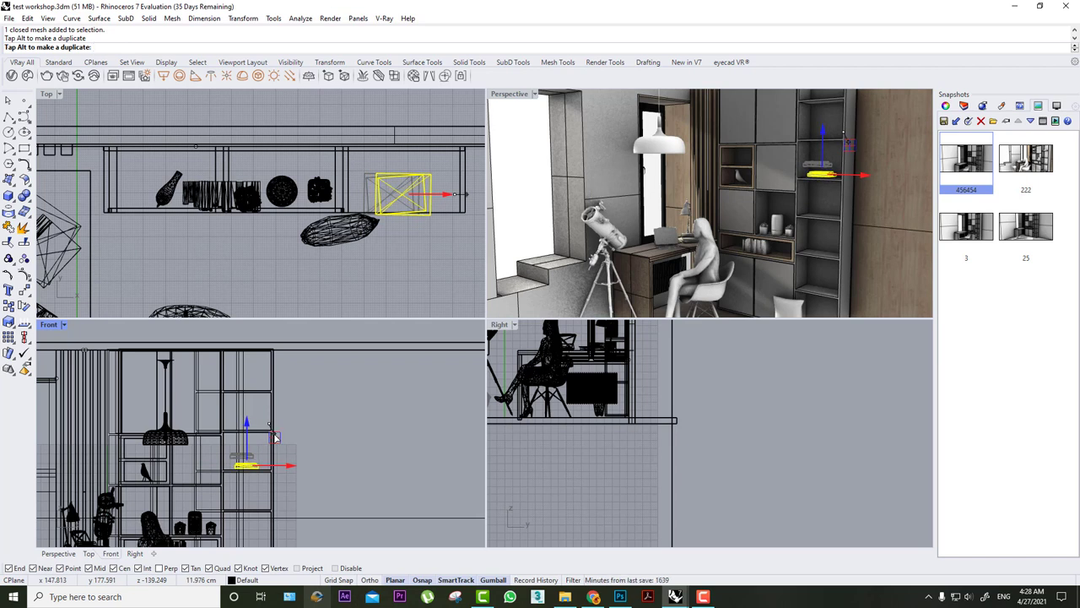
drag(274, 436, 272, 435)
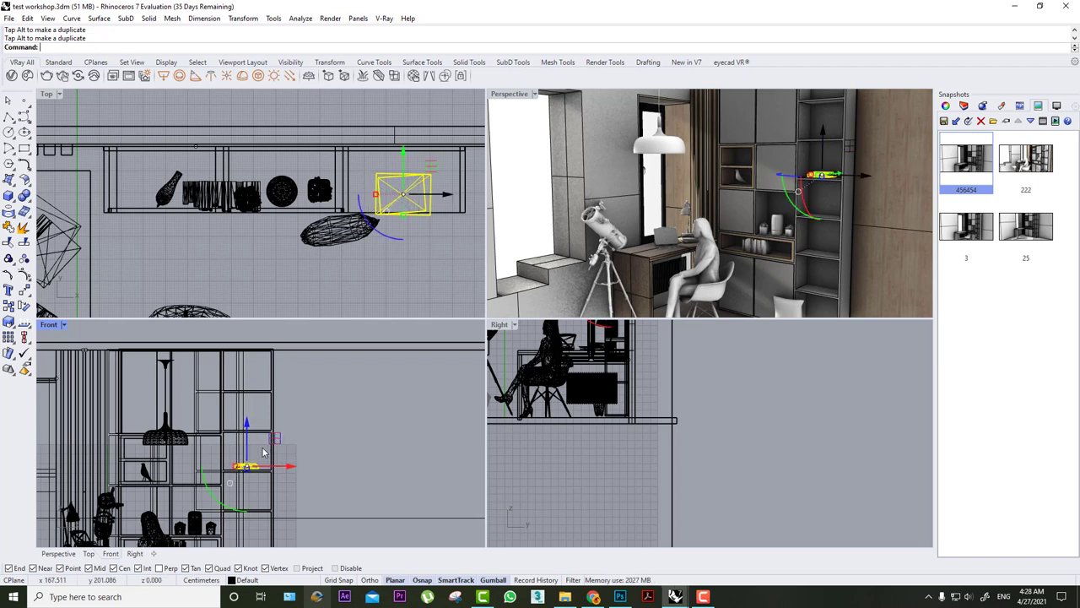
scroll(268, 431, up, 2)
scroll(253, 413, up, 2)
scroll(245, 401, up, 1)
drag(243, 398, 243, 397)
click(429, 244)
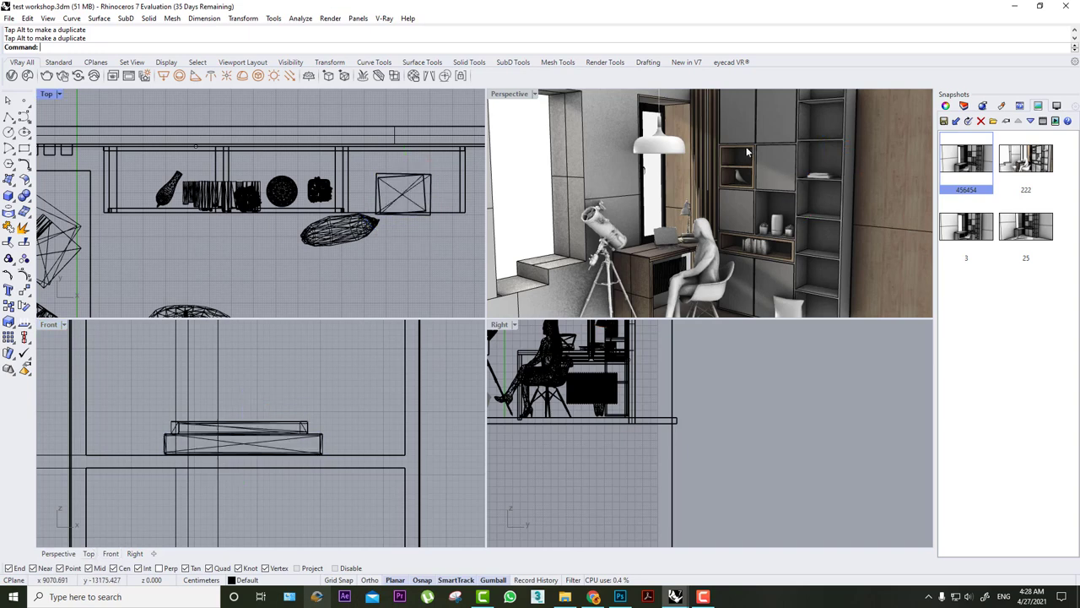
- Maximize the Perspective view and open V-Ray Light Gen full screen
double_click(506, 96)
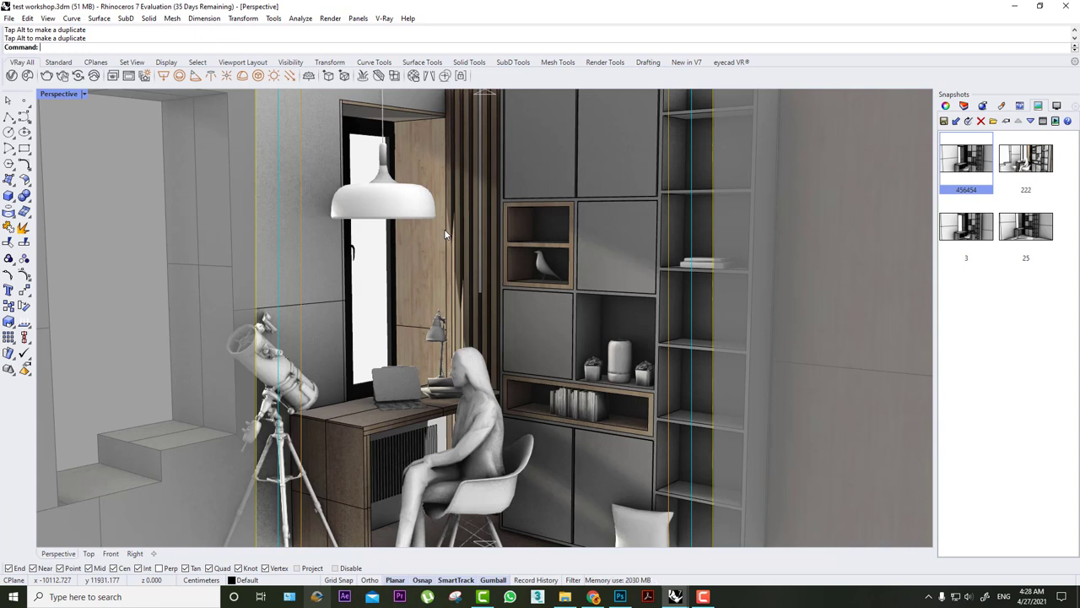
click(144, 75)
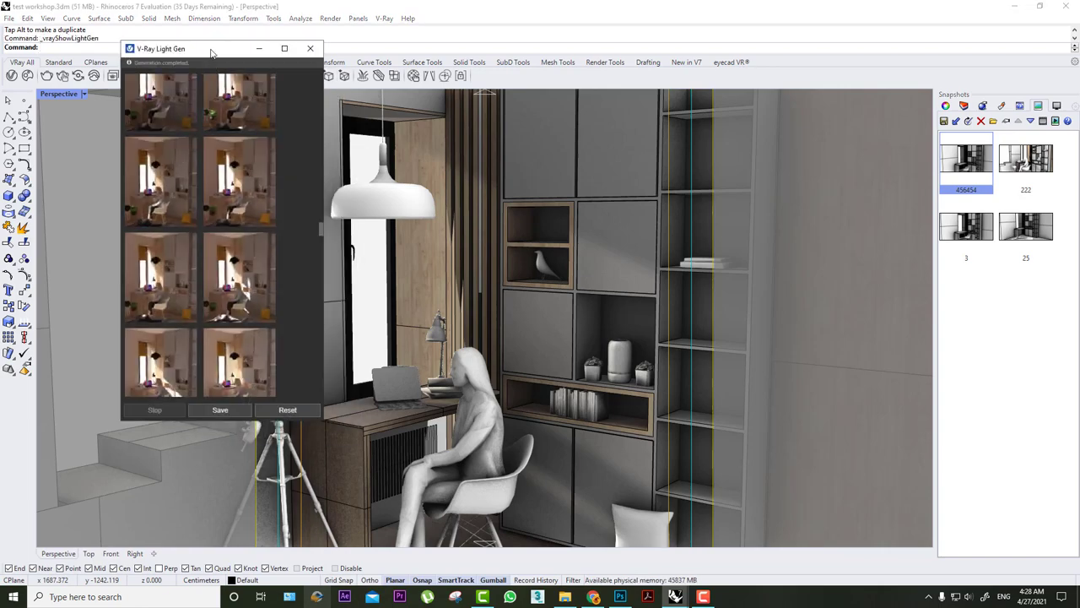
double_click(211, 48)
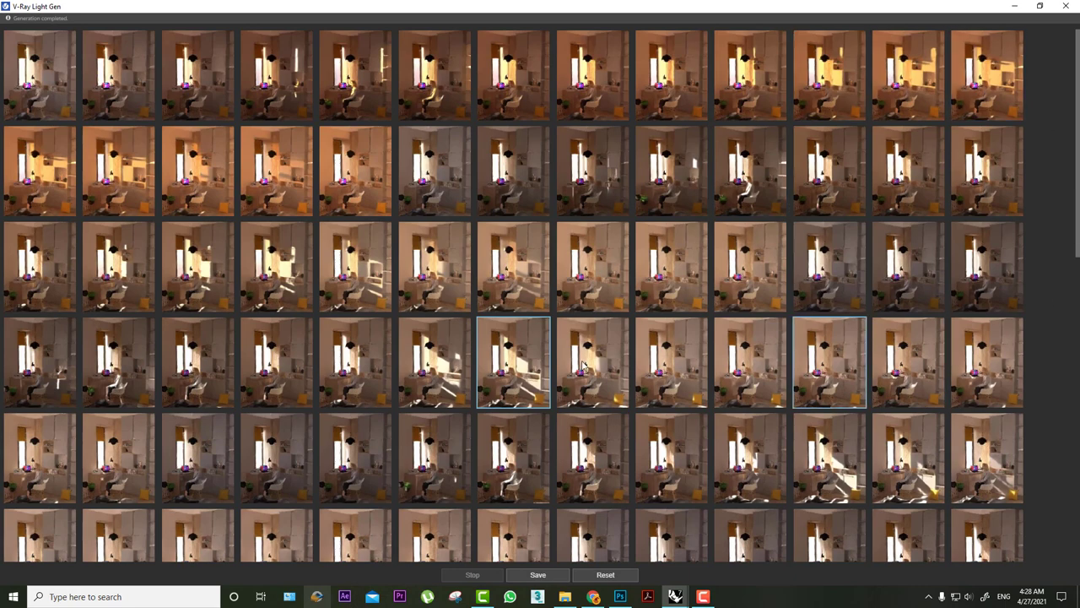
- Browse the generated lighting variation thumbnails and pick one
scroll(699, 201, down, 5)
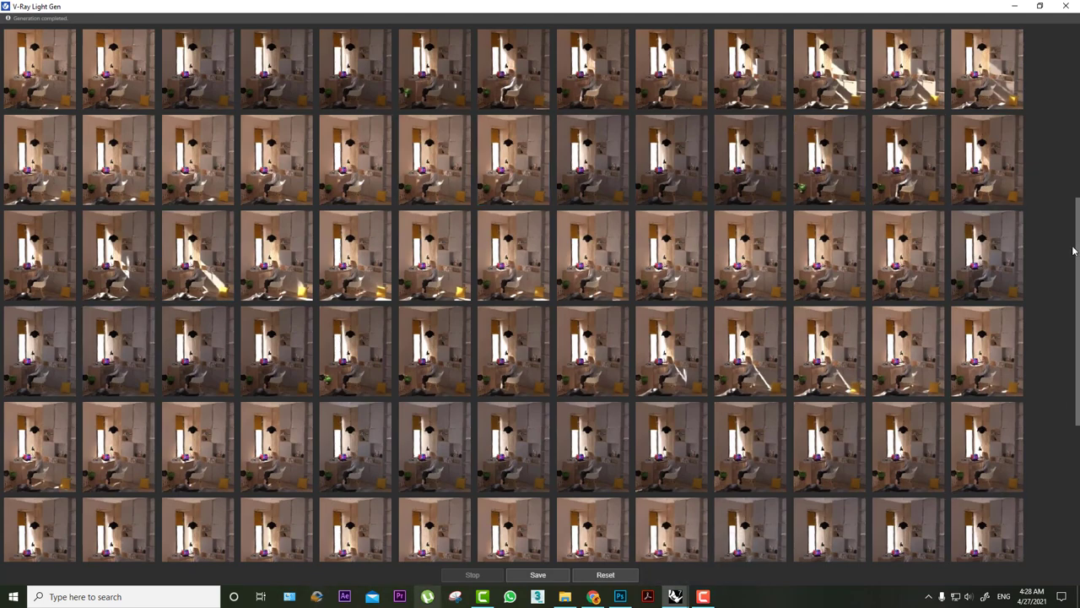
scroll(748, 465, down, 4)
scroll(878, 200, up, 2)
scroll(877, 201, up, 2)
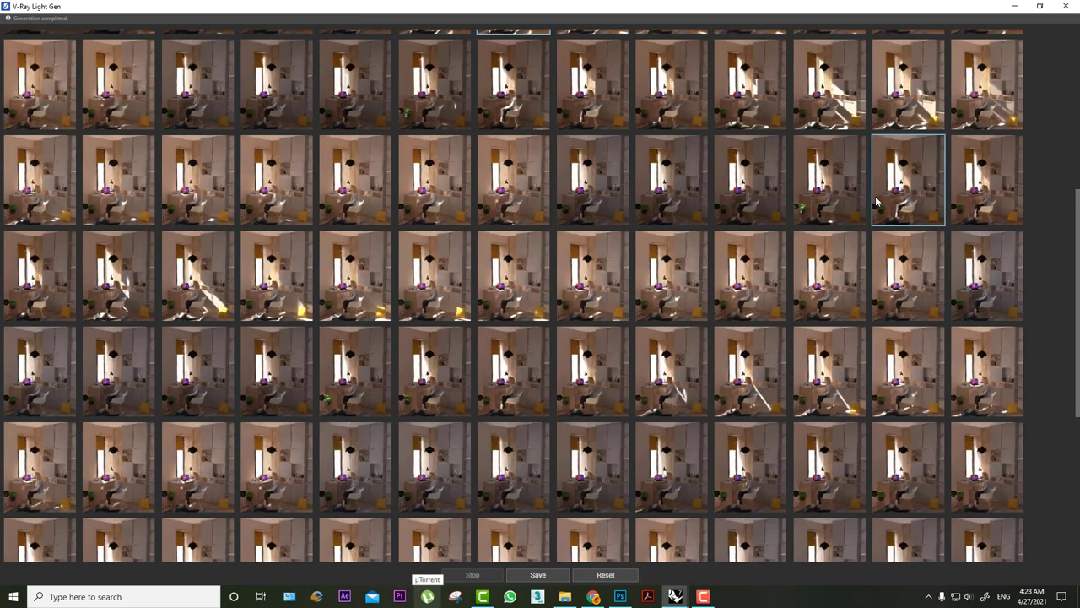
scroll(878, 200, up, 1)
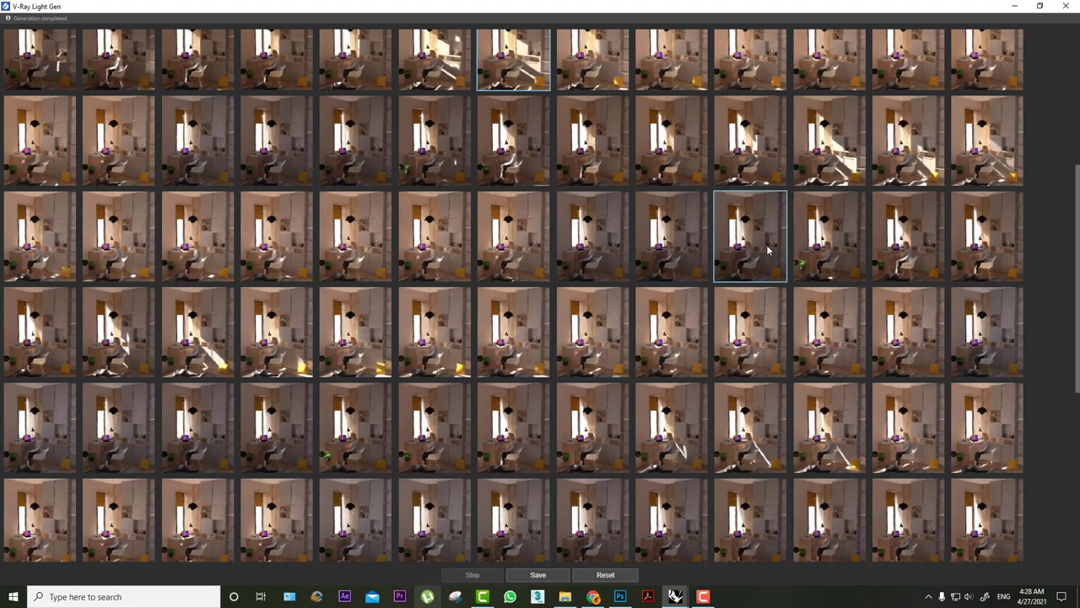
scroll(741, 274, up, 2)
scroll(658, 320, up, 2)
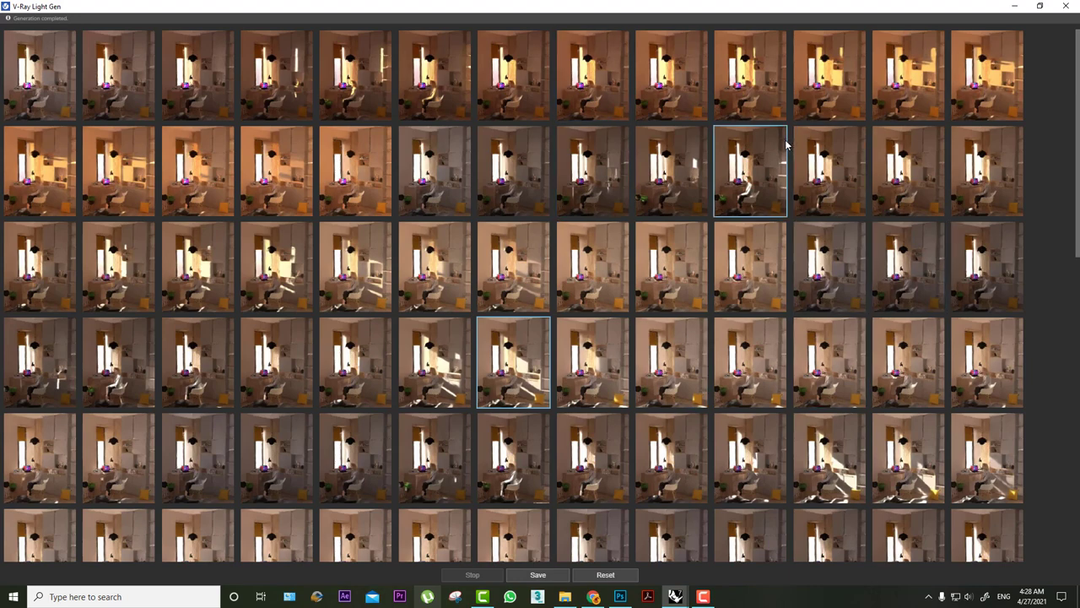
scroll(789, 145, down, 3)
scroll(789, 145, down, 2)
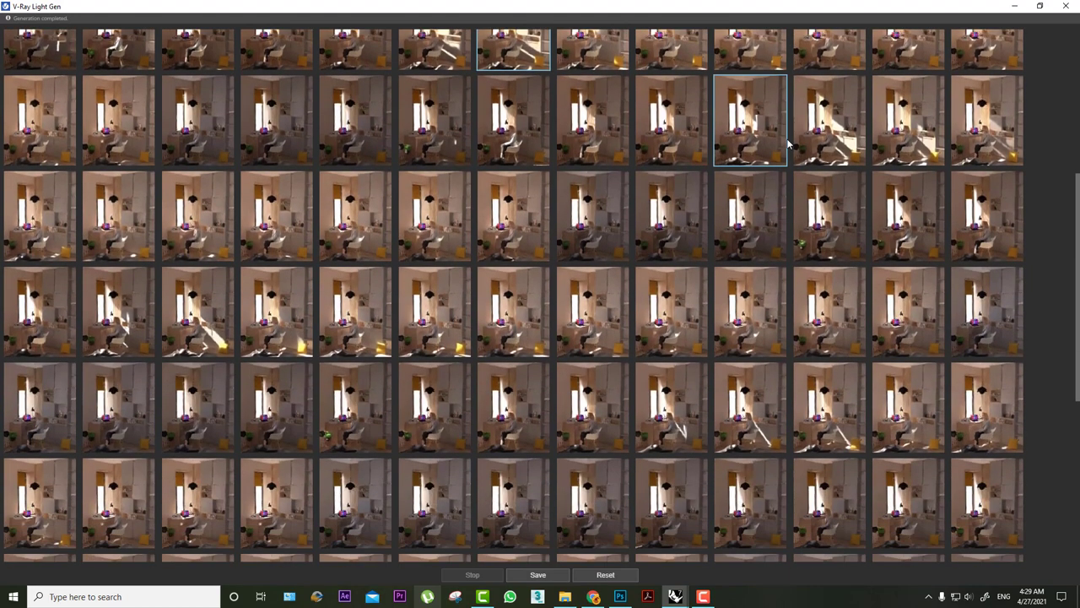
scroll(789, 145, down, 2)
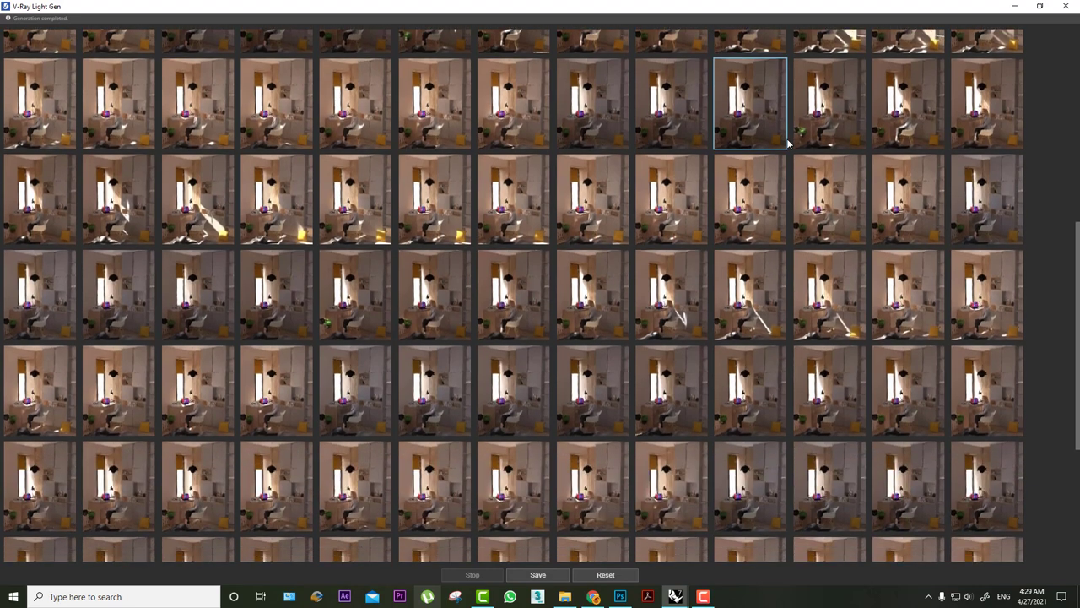
scroll(688, 245, down, 1)
scroll(692, 253, down, 3)
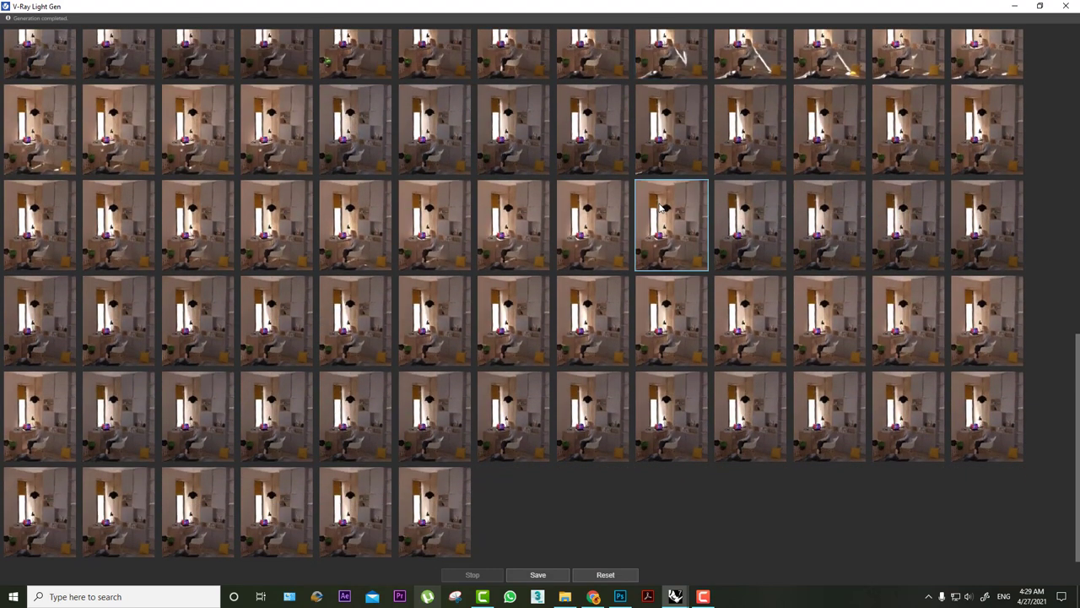
scroll(613, 262, down, 1)
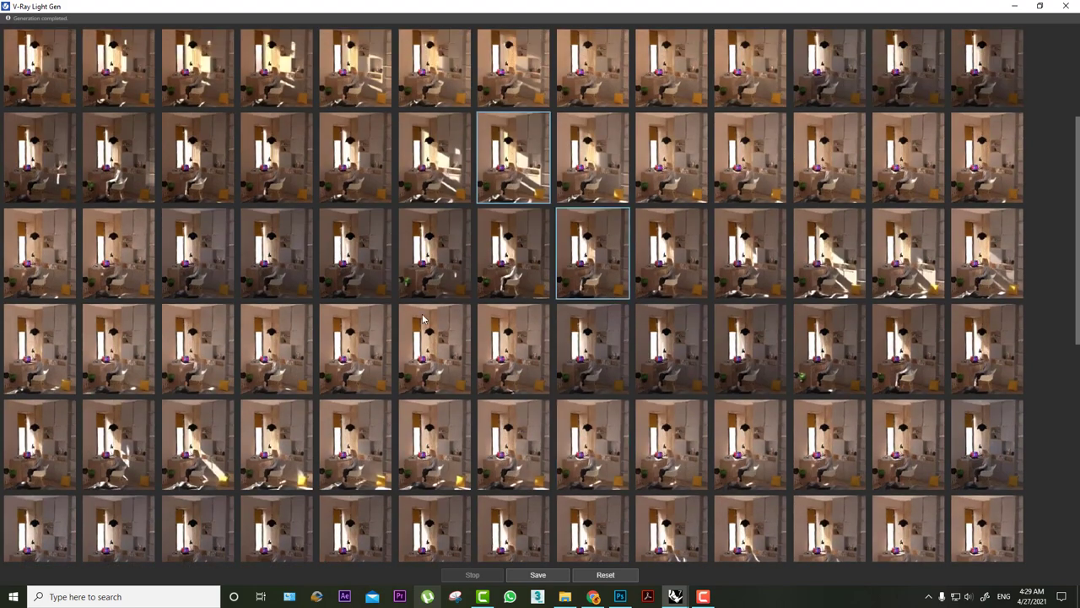
scroll(645, 254, up, 3)
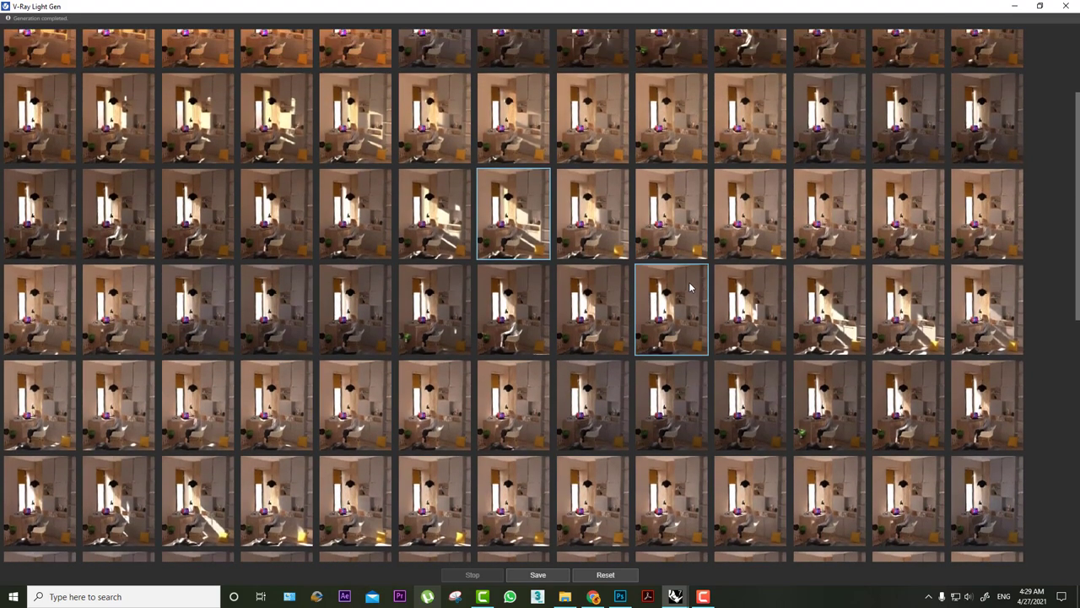
click(983, 291)
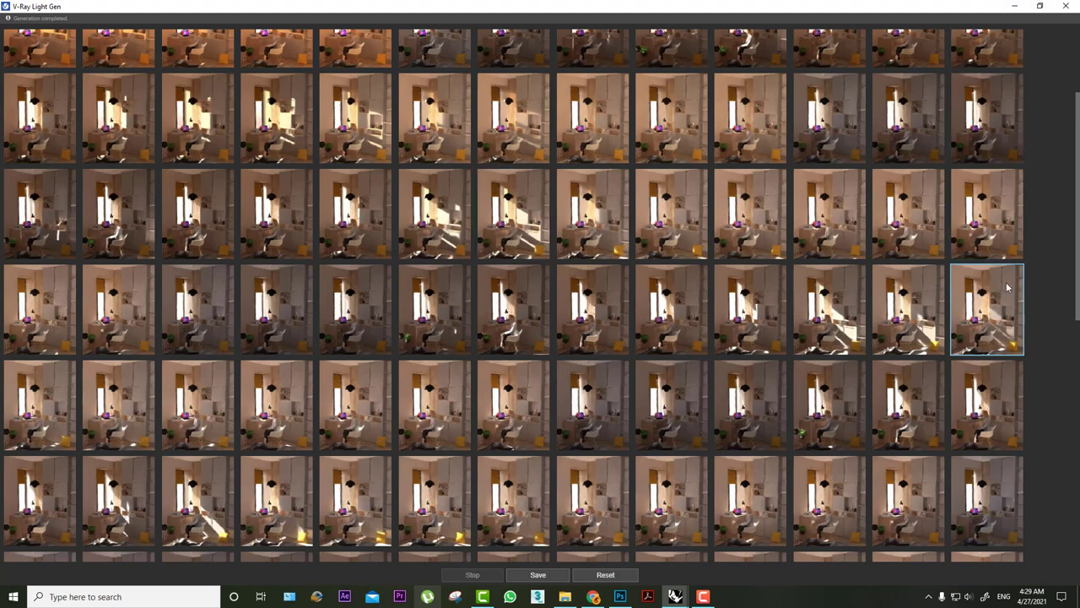
mouse_move(675, 597)
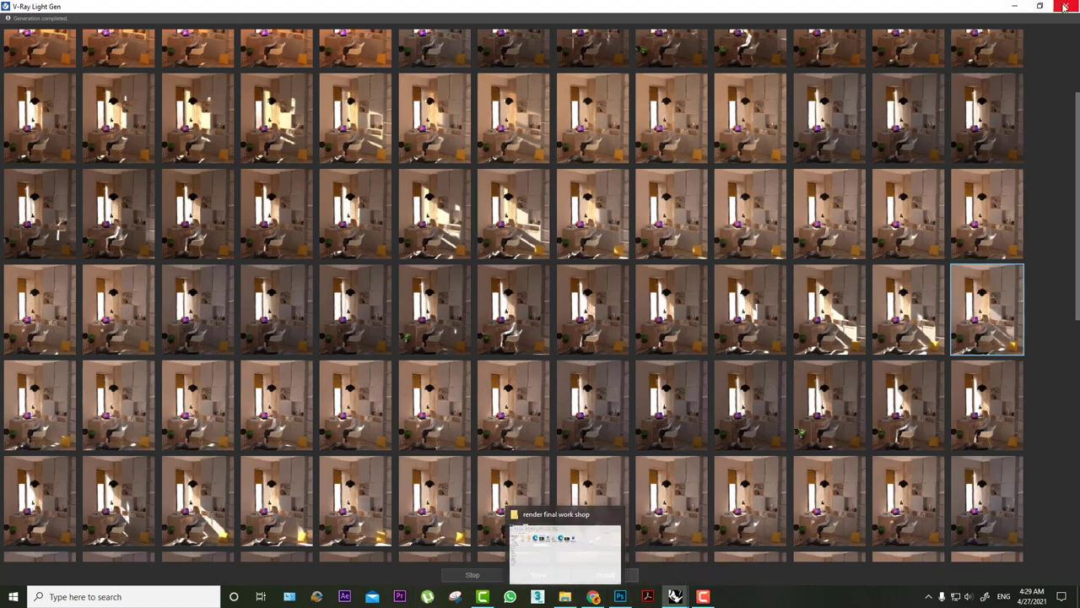
- Return to the Rhino model window, then bring Light Gen back at normal window size
click(553, 541)
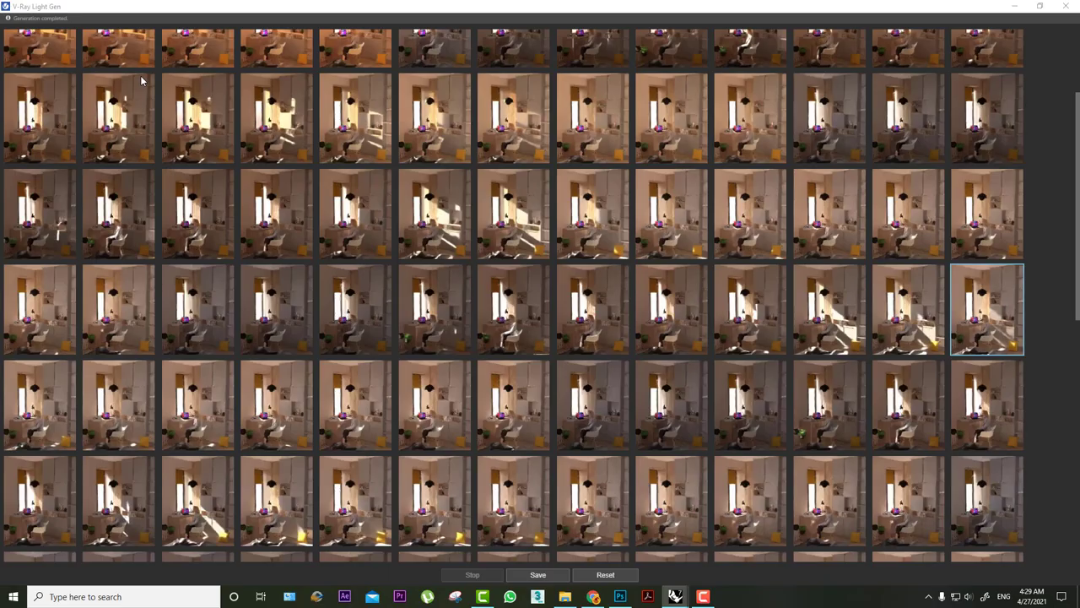
click(129, 75)
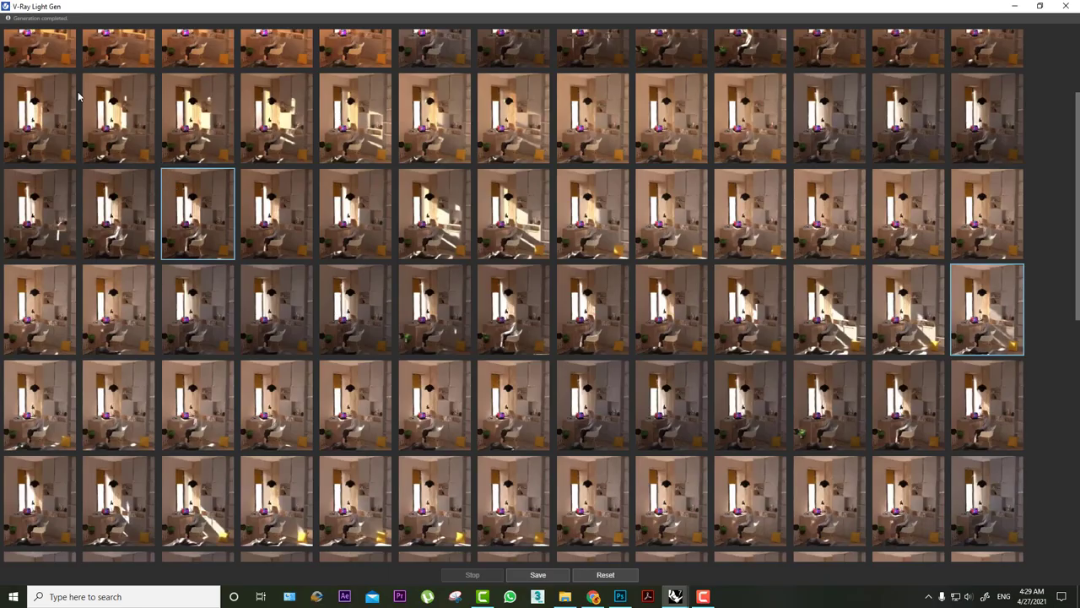
double_click(72, 10)
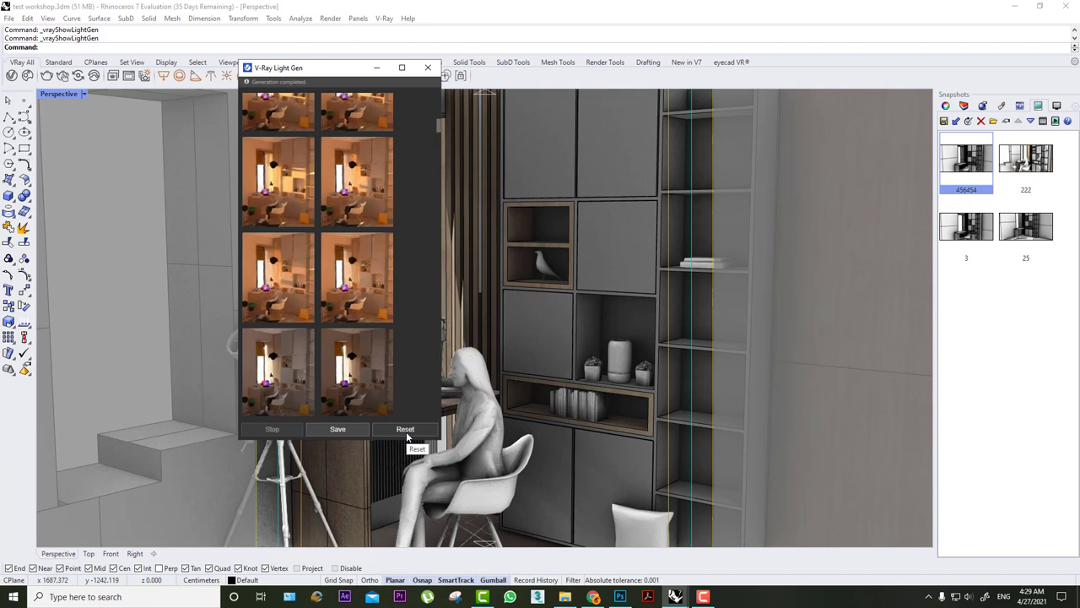
- Close Light Gen and return to the four-view layout
click(376, 68)
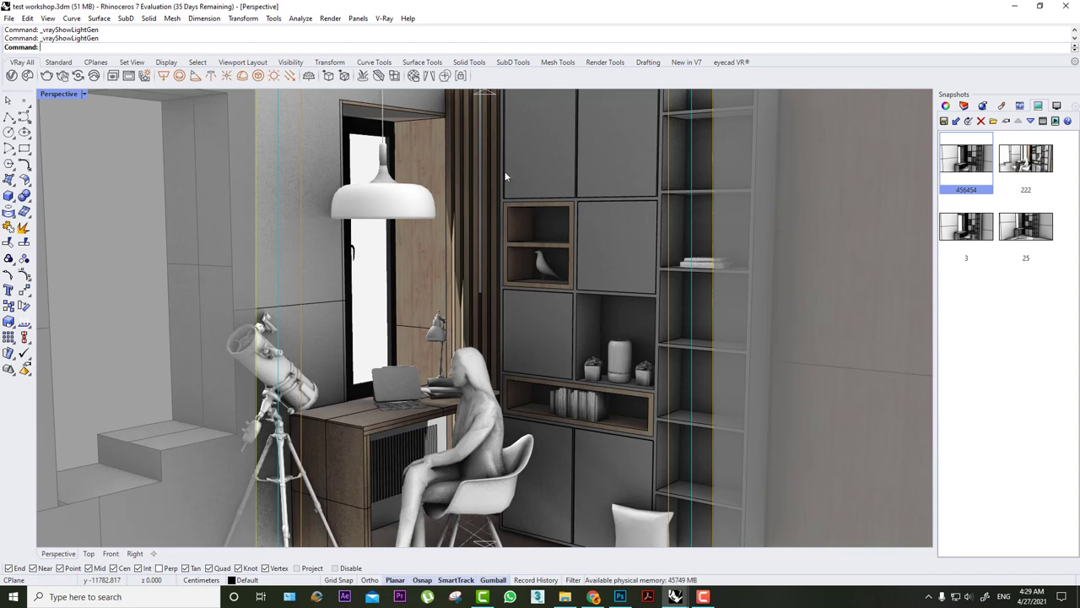
double_click(61, 99)
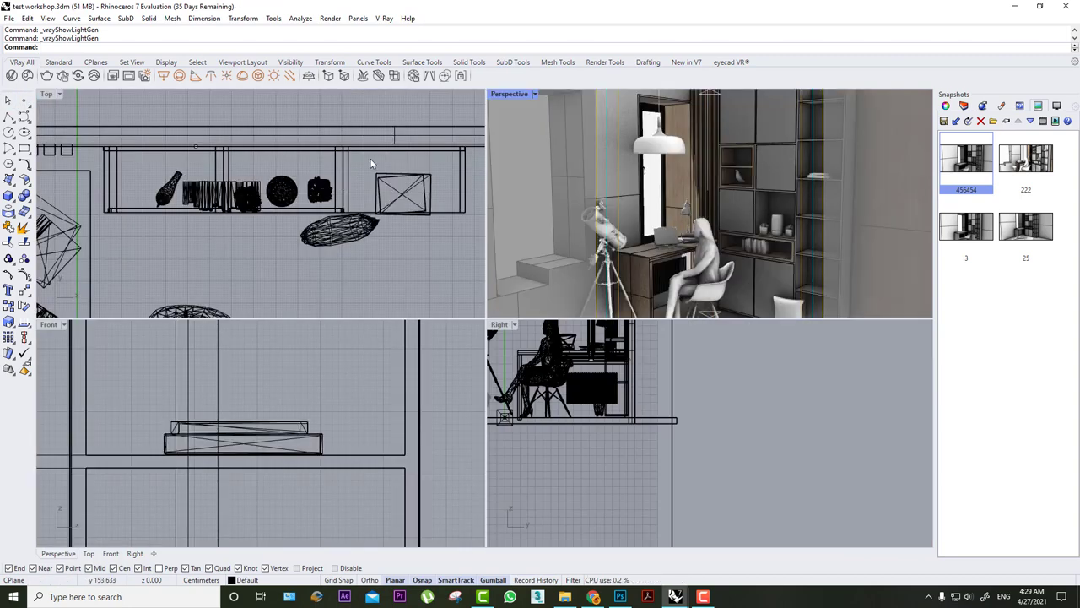
double_click(523, 97)
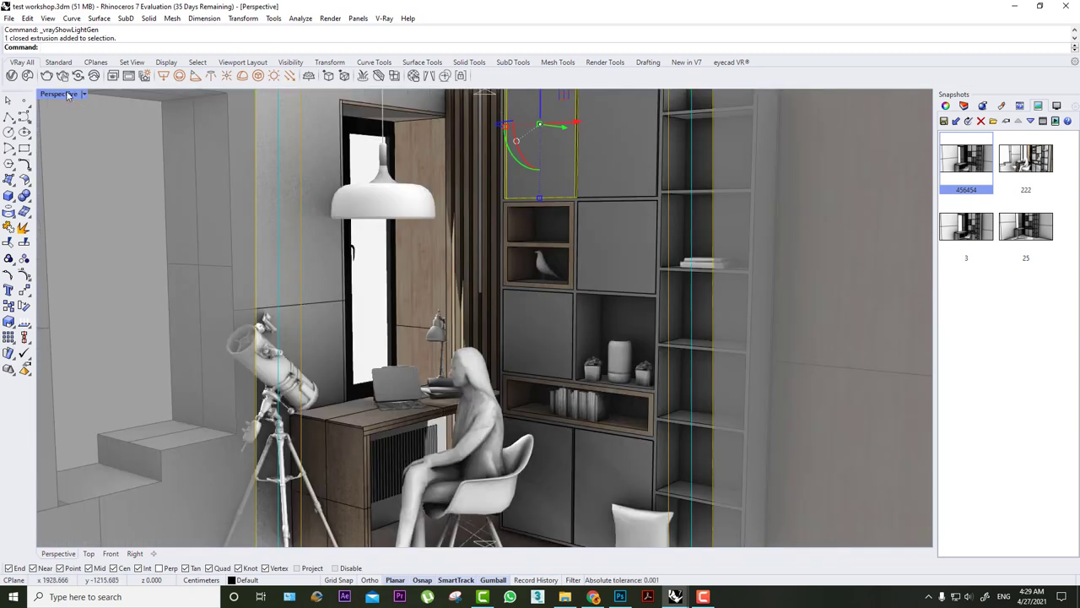
double_click(68, 94)
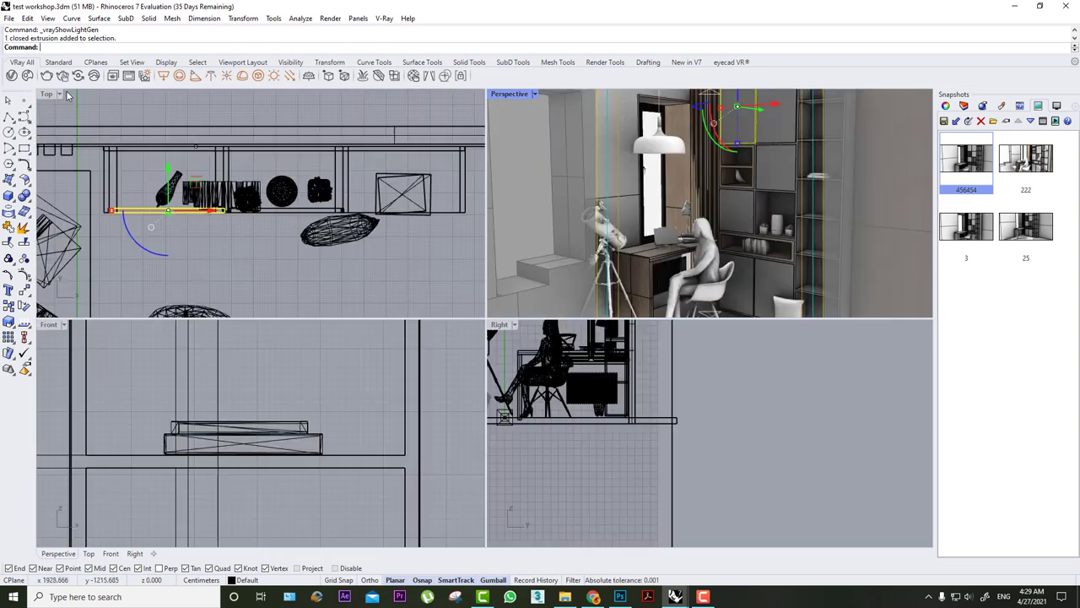
- Draw a V-Ray sphere light near the pendant lamp, setting its centre and radius
click(179, 75)
scroll(355, 220, up, 2)
right_drag(354, 220, 312, 189)
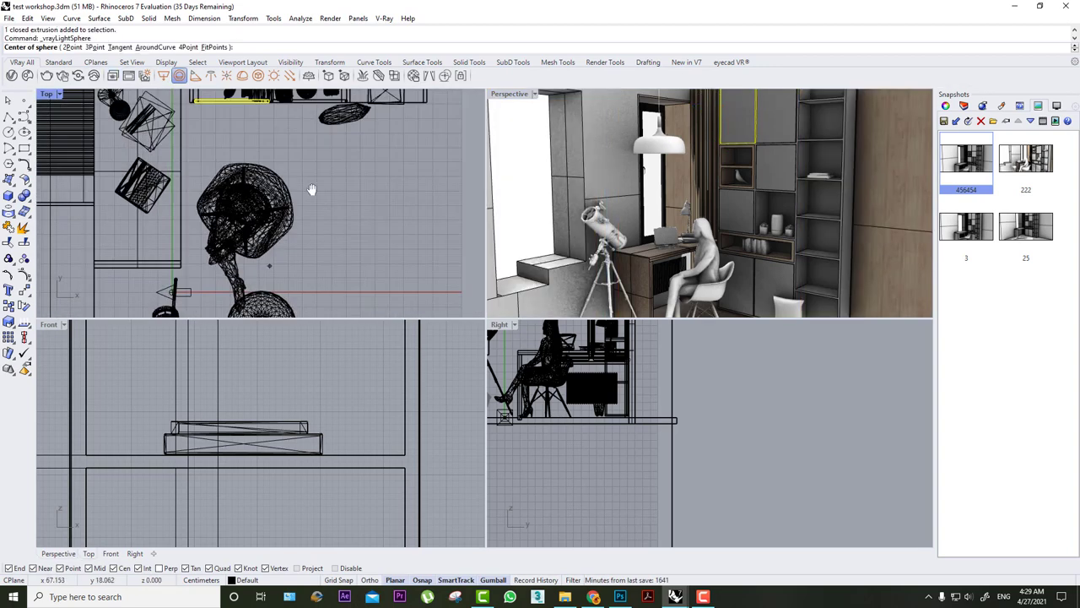
scroll(325, 187, up, 3)
scroll(338, 241, up, 2)
scroll(334, 266, up, 3)
click(301, 259)
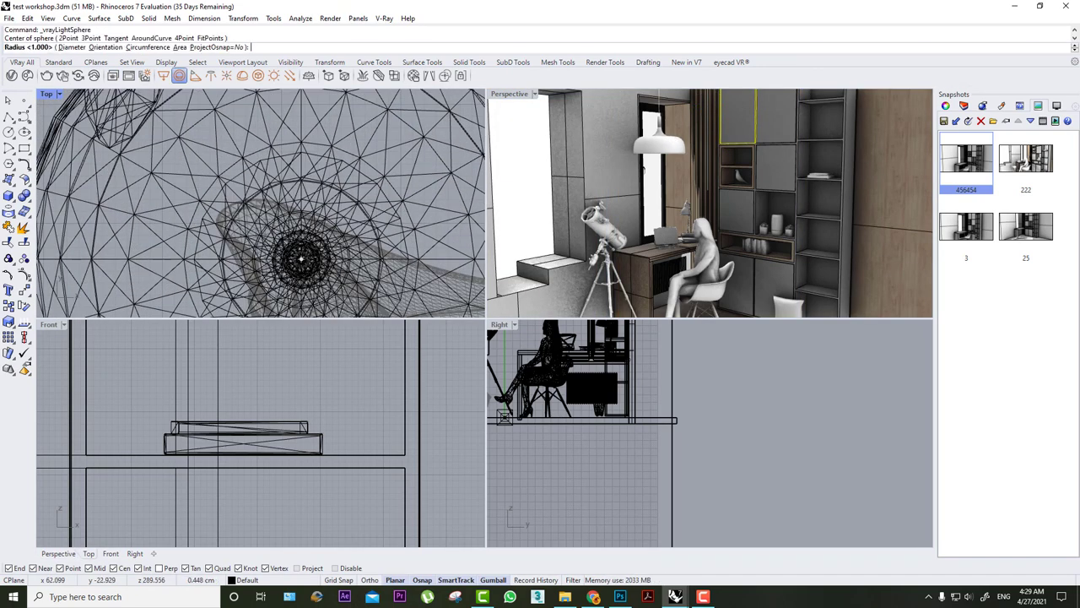
click(378, 148)
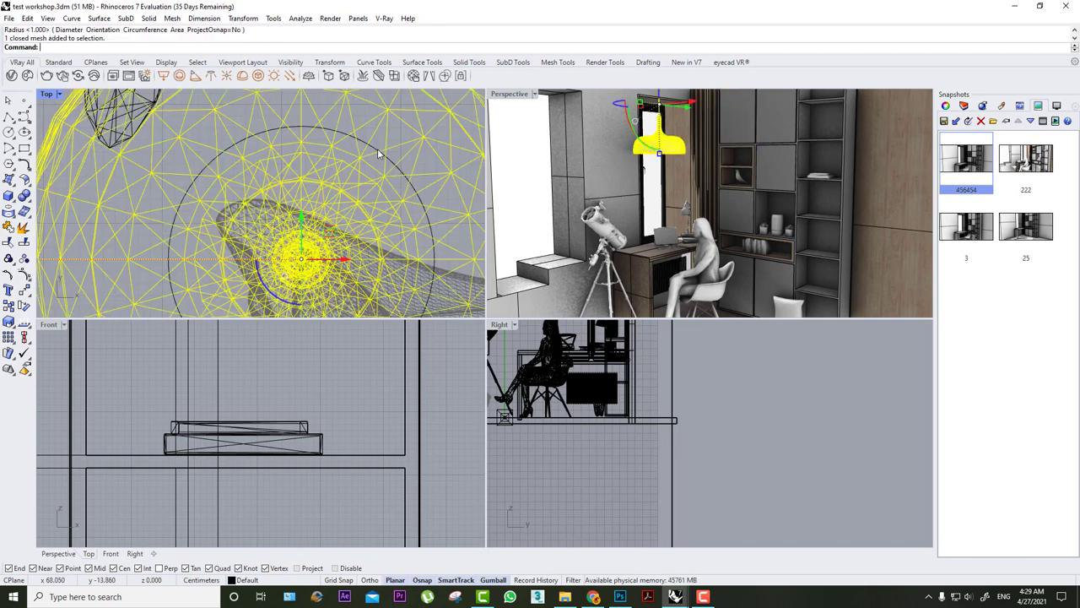
scroll(296, 477, down, 2)
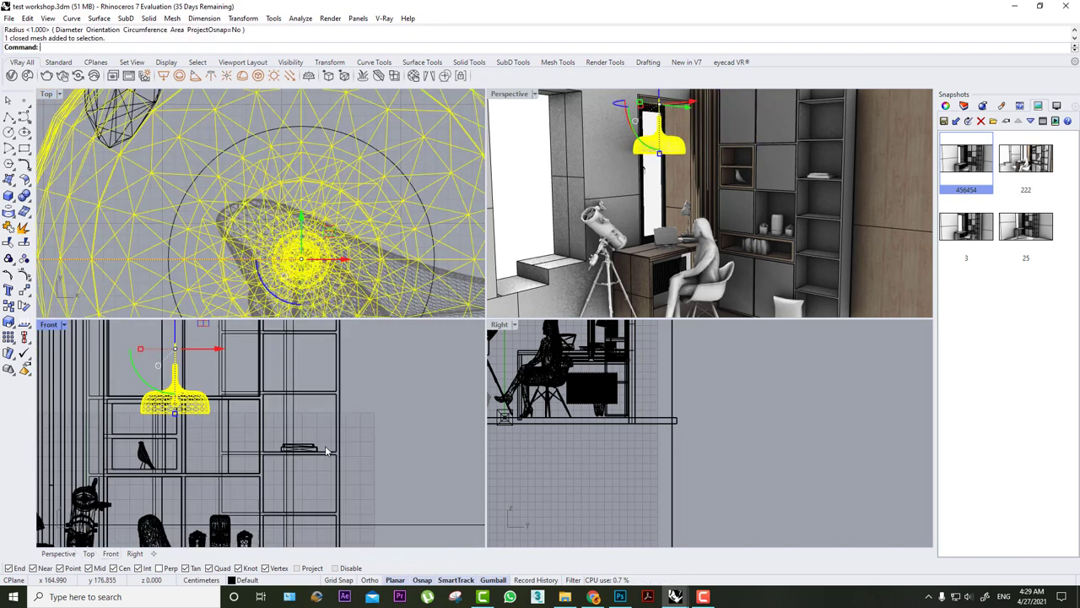
scroll(247, 411, up, 2)
scroll(248, 411, up, 3)
scroll(247, 411, down, 3)
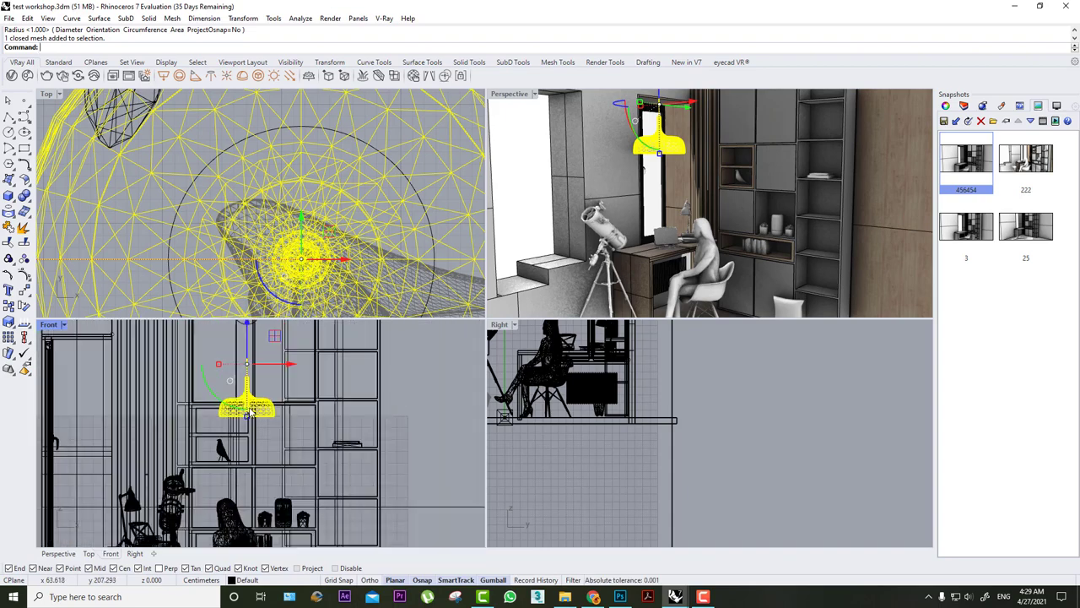
scroll(250, 371, up, 2)
scroll(251, 372, down, 2)
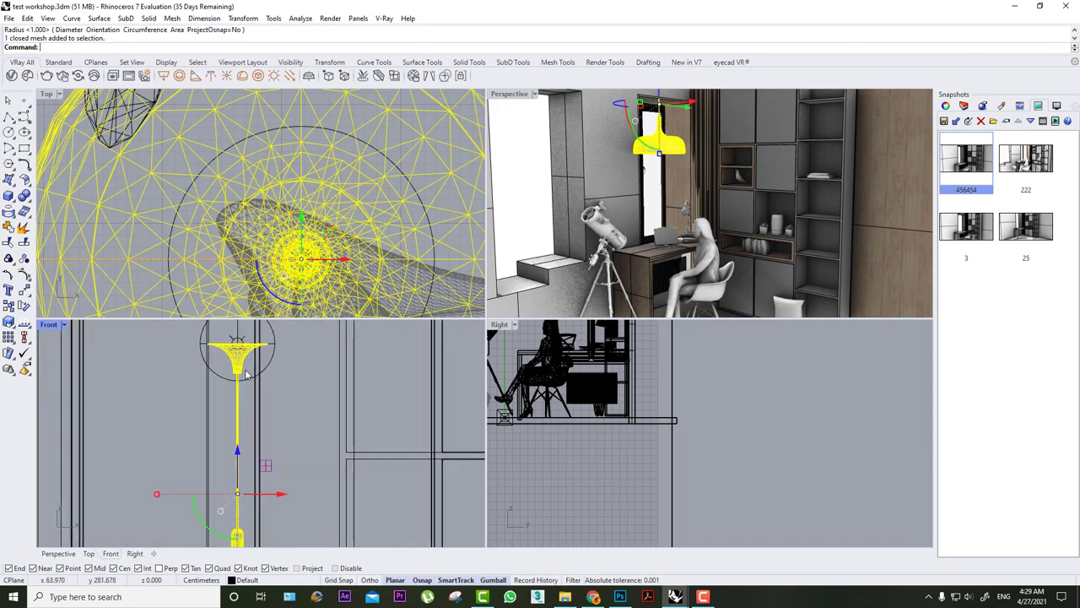
- Lower the point light down into the pendant lamp shade
key(Escape)
scroll(247, 378, up, 2)
click(240, 345)
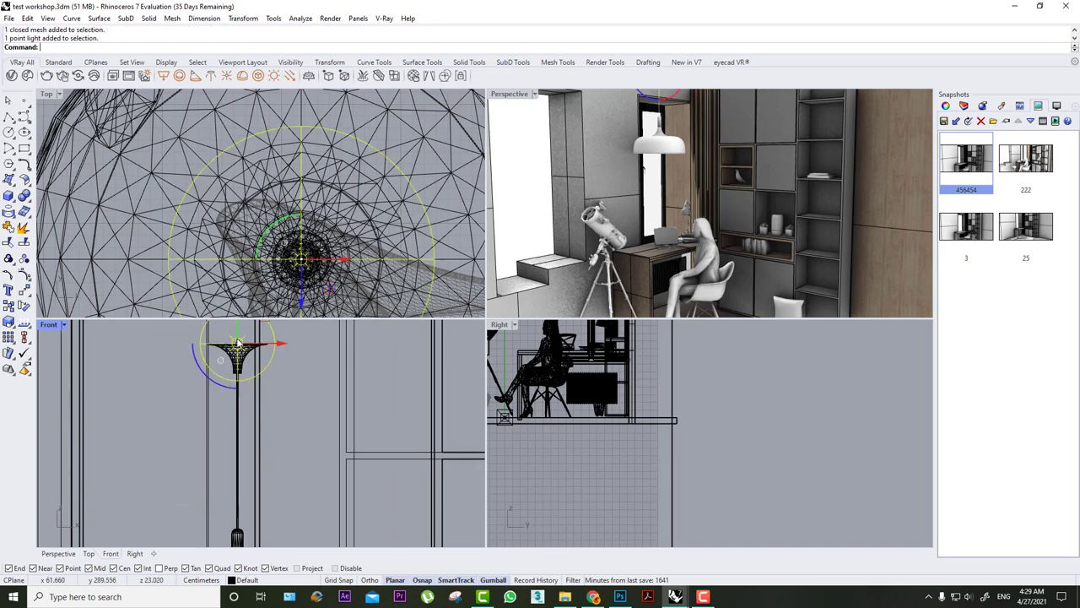
scroll(236, 348, down, 2)
drag(228, 348, 242, 440)
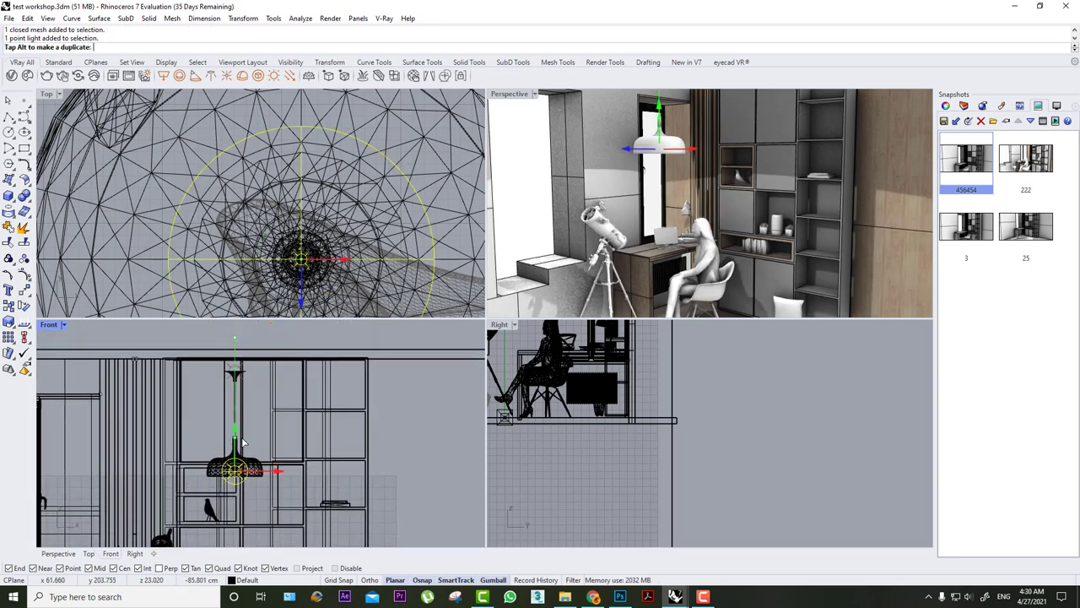
click(285, 391)
- Create a new sphere light and move it to the desk lamp's centre in plan
scroll(324, 196, down, 5)
scroll(323, 196, down, 3)
scroll(323, 196, up, 3)
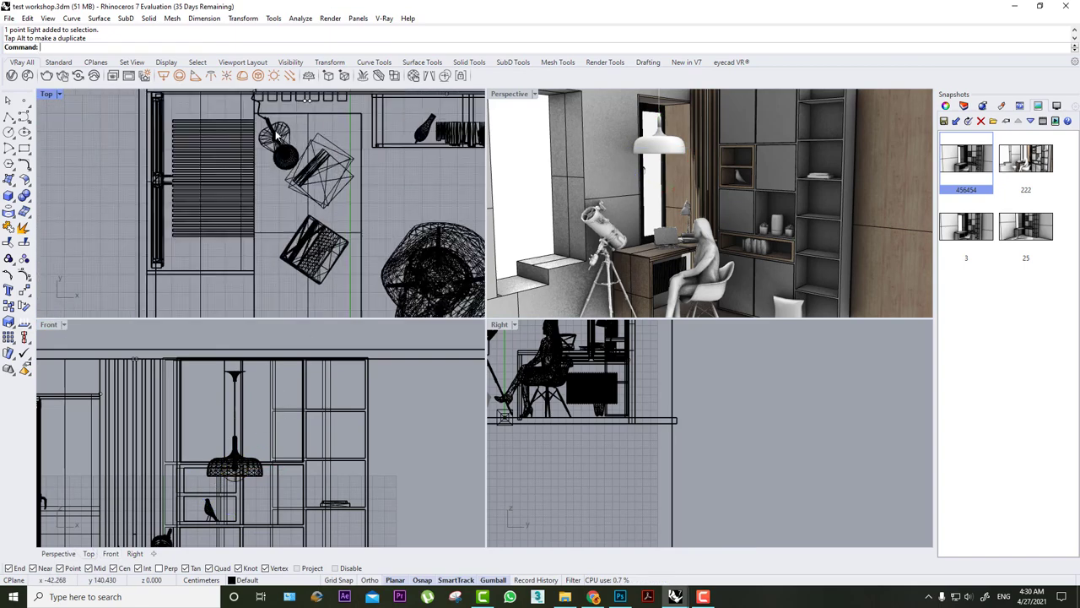
scroll(304, 177, up, 3)
scroll(288, 158, up, 3)
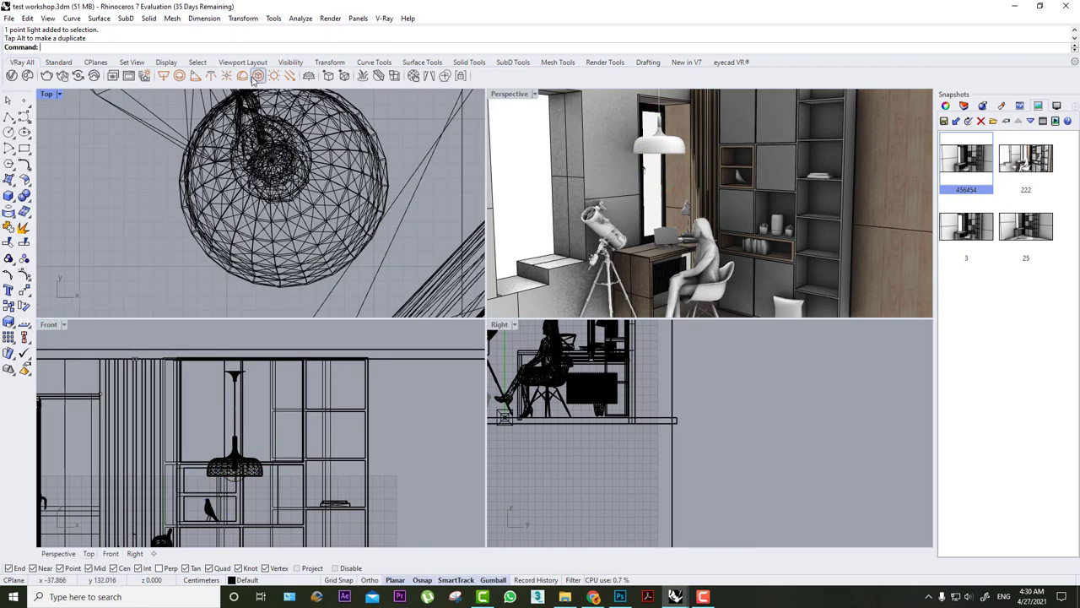
click(179, 75)
click(129, 266)
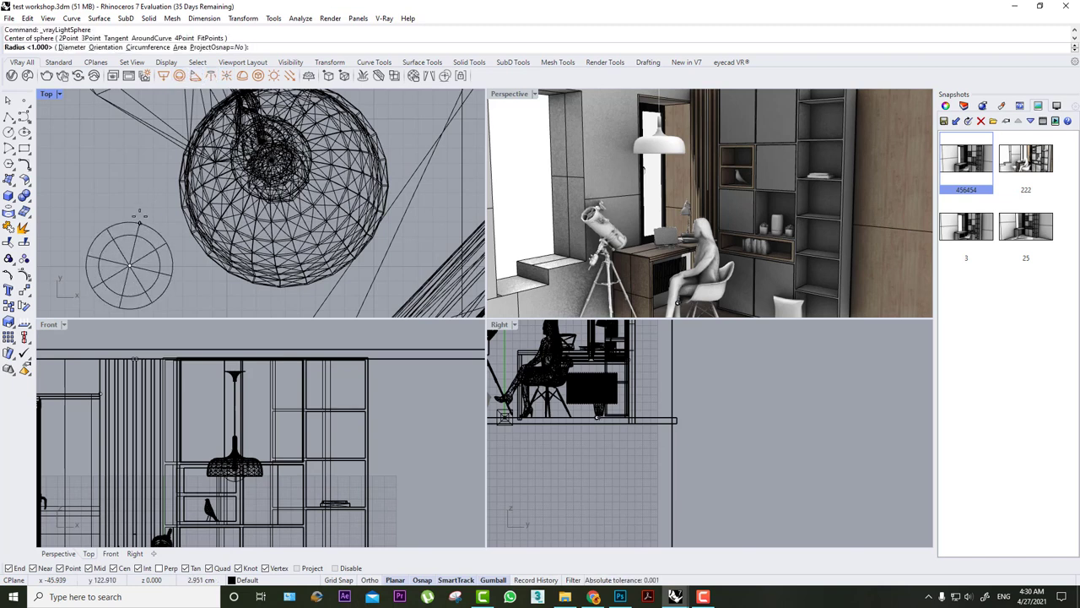
click(141, 217)
drag(145, 247, 304, 165)
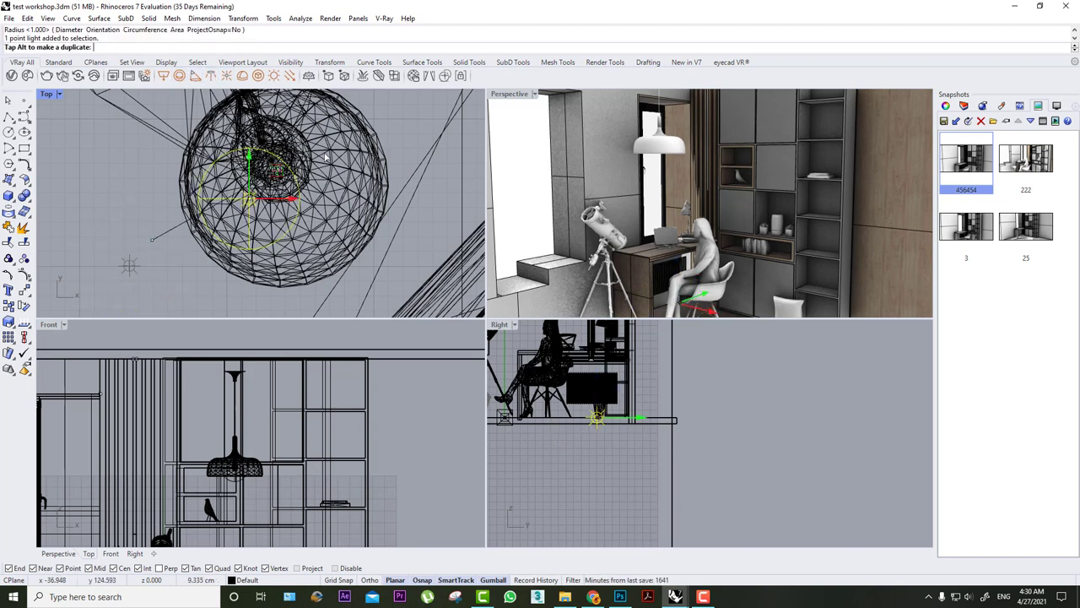
- Raise the sphere light from the floor up into the desk lamp shade in Front view
right_drag(626, 356, 614, 414)
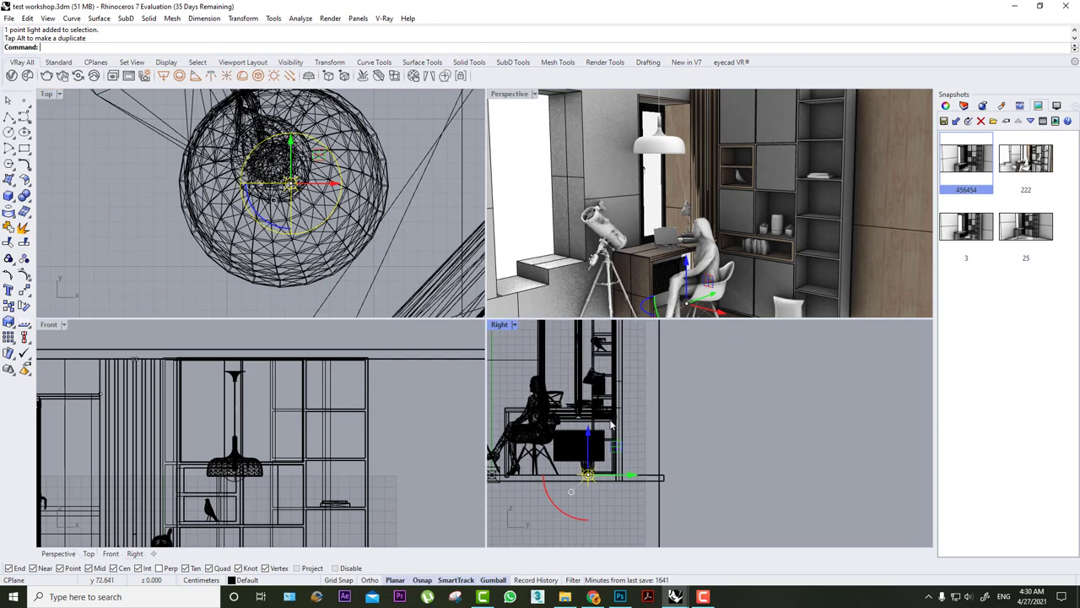
scroll(297, 452, down, 3)
right_drag(297, 452, 324, 429)
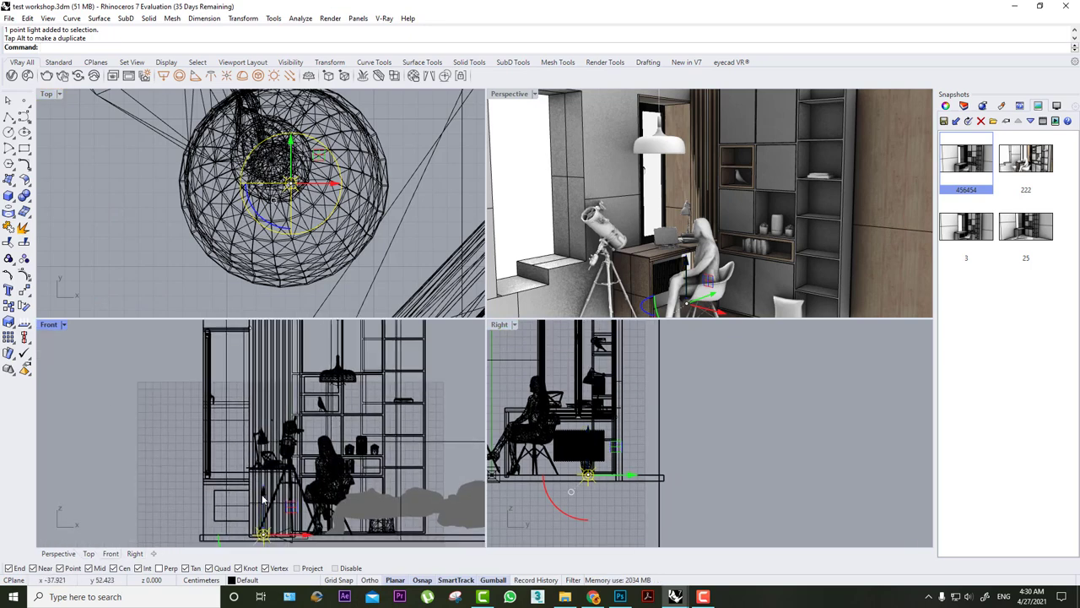
drag(263, 519, 253, 433)
scroll(253, 433, up, 2)
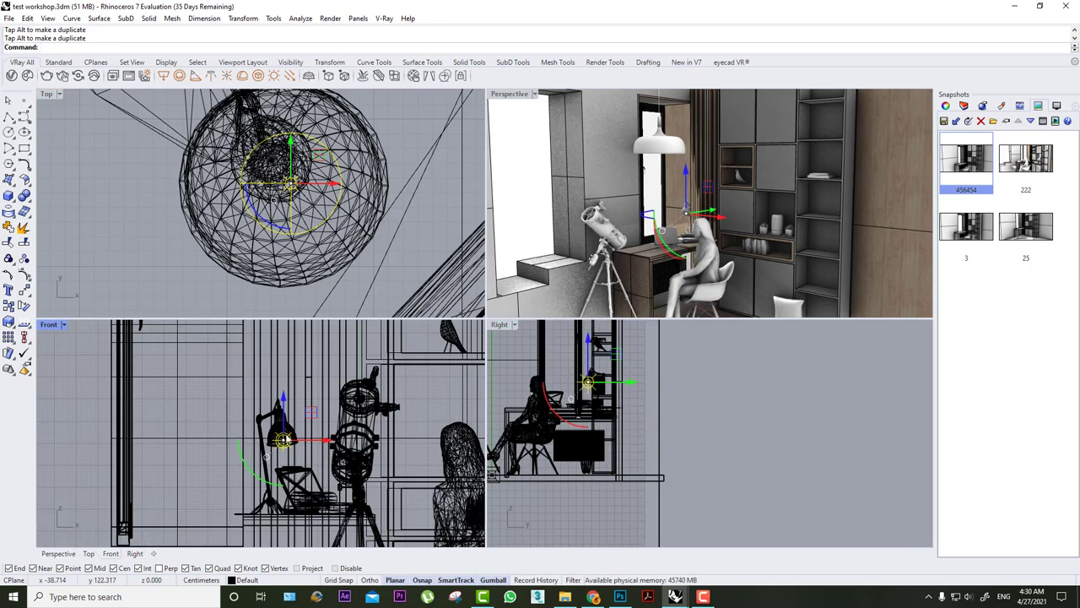
scroll(253, 432, up, 2)
scroll(253, 432, up, 2)
drag(291, 465, 299, 427)
click(418, 223)
- Bring the area left of the room into view and start the V-Ray Rectangular Light tool
scroll(417, 225, down, 3)
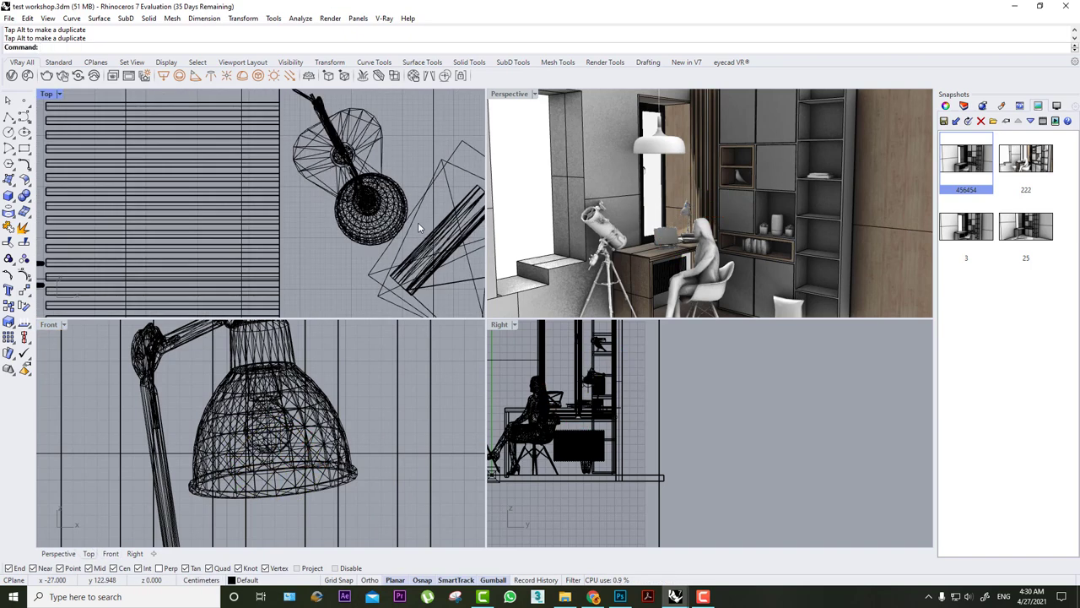
scroll(418, 225, down, 3)
scroll(418, 224, down, 2)
mouse_move(417, 224)
right_down()
mouse_move(346, 190)
mouse_move(280, 193)
right_up()
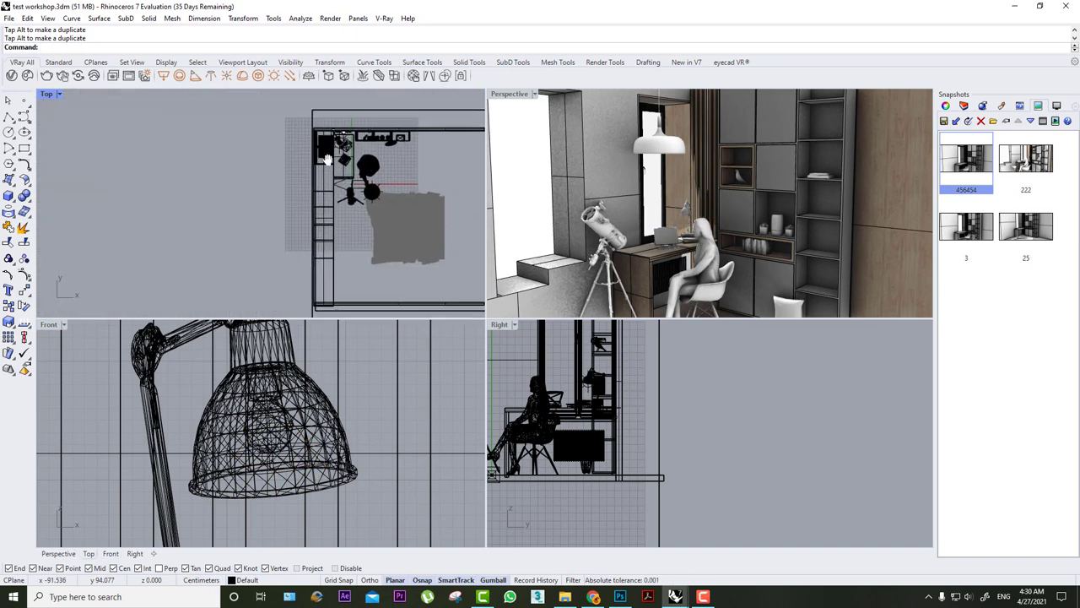
click(164, 75)
- Draw the rectangular light outside the window in the Top view
scroll(258, 174, up, 3)
click(311, 198)
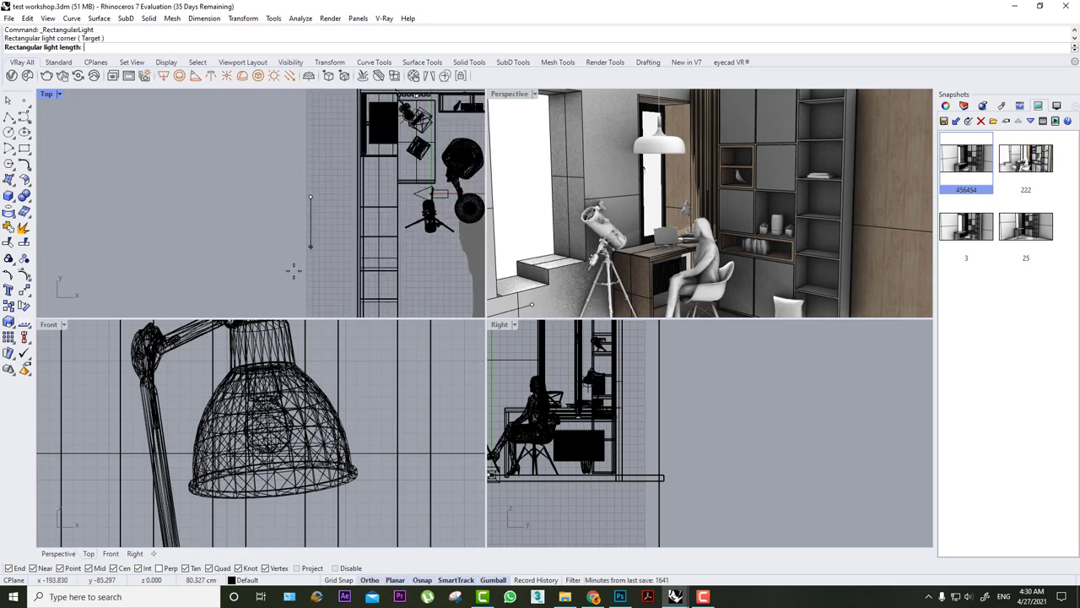
click(310, 307)
click(165, 307)
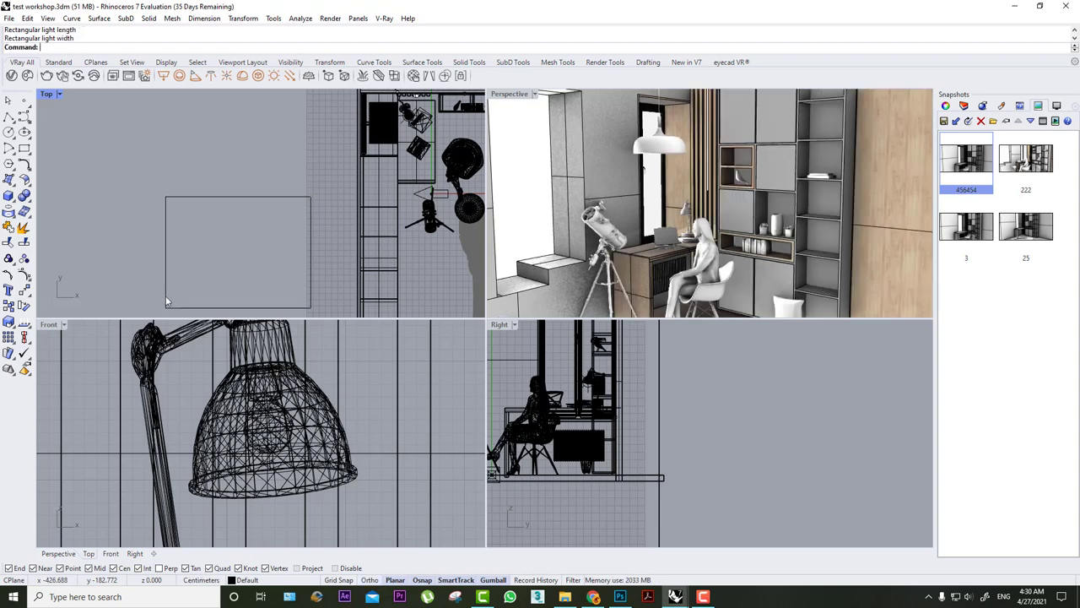
key(Return)
key(Escape)
- Set the Perspective view to Shaded display and select the rectangular light
click(238, 239)
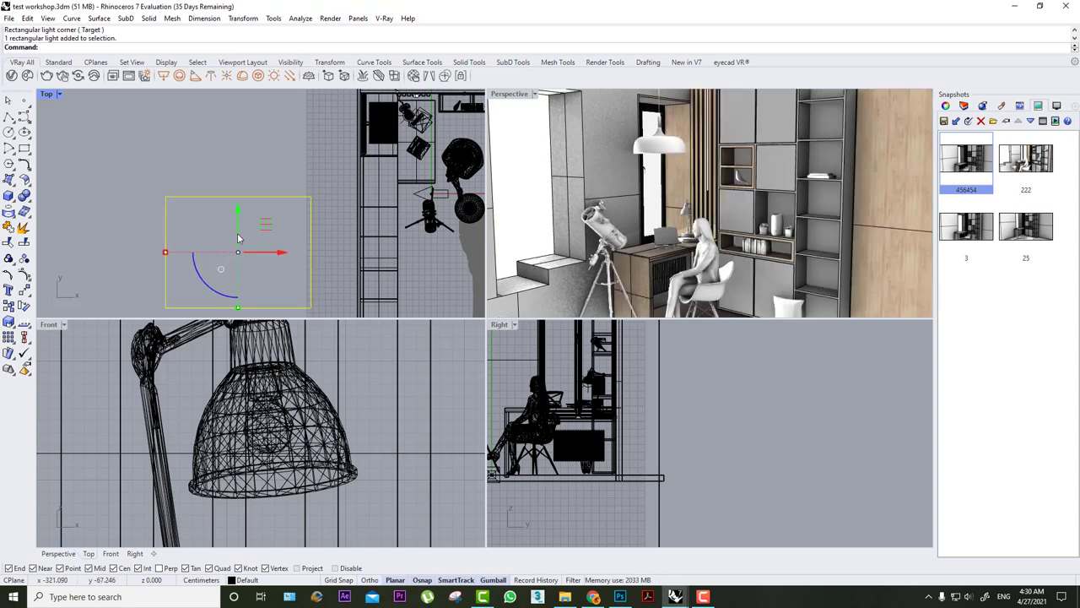
right_drag(632, 202, 731, 240)
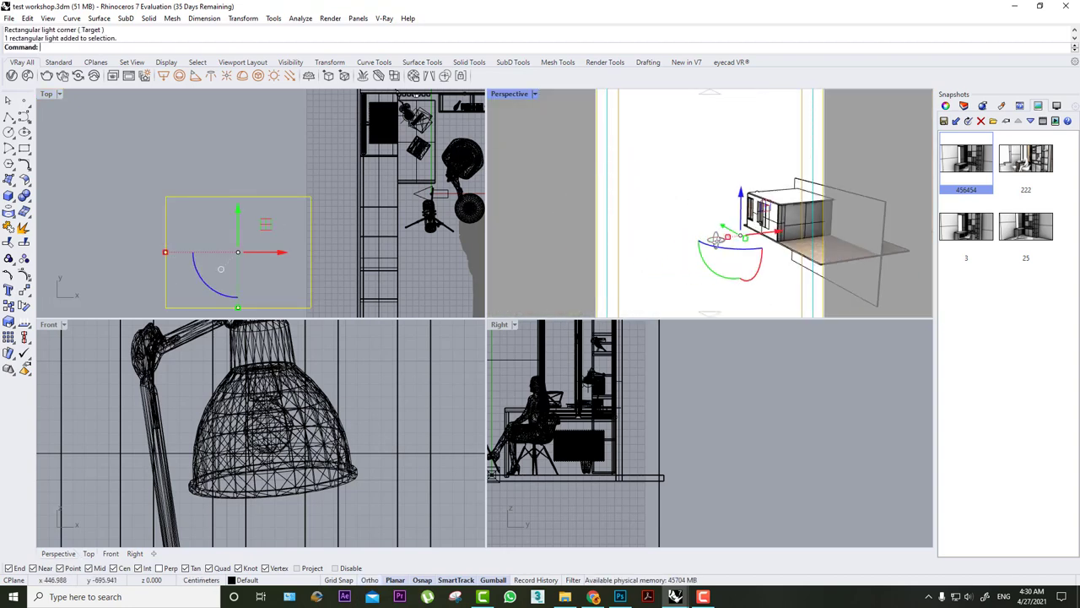
click(534, 94)
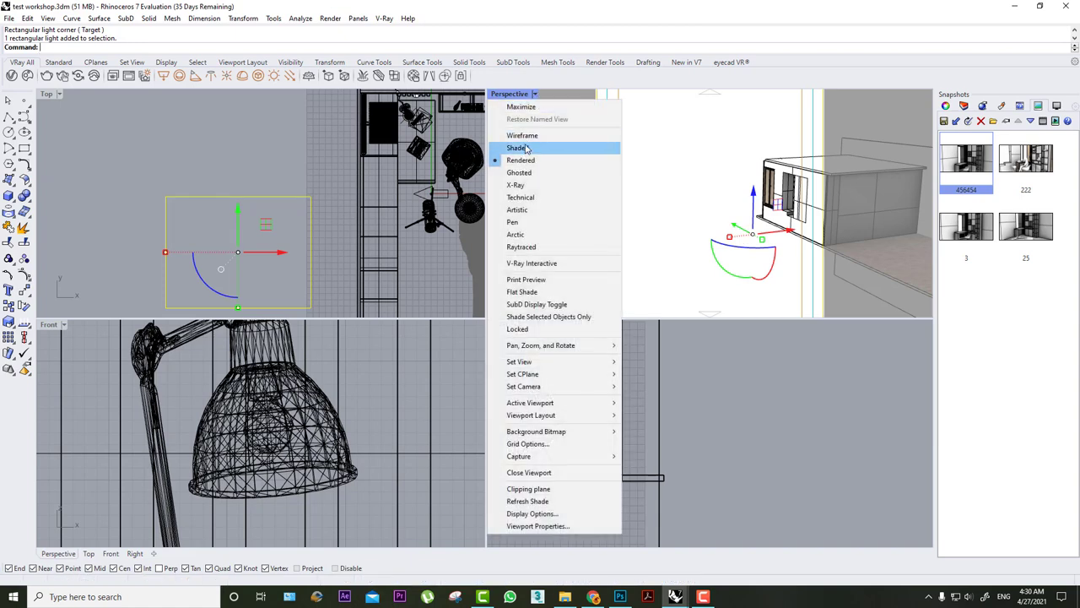
click(517, 148)
scroll(775, 246, up, 2)
click(774, 246)
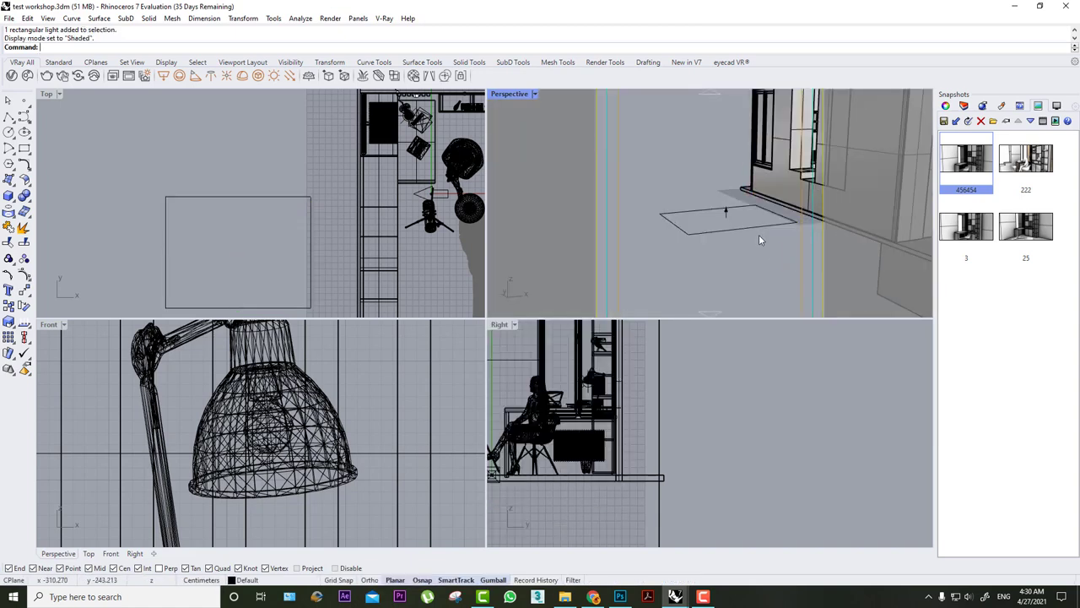
click(741, 235)
- Rotate the light upright and turn it around the vertical axis toward the room
scroll(629, 409, down, 3)
scroll(629, 409, down, 2)
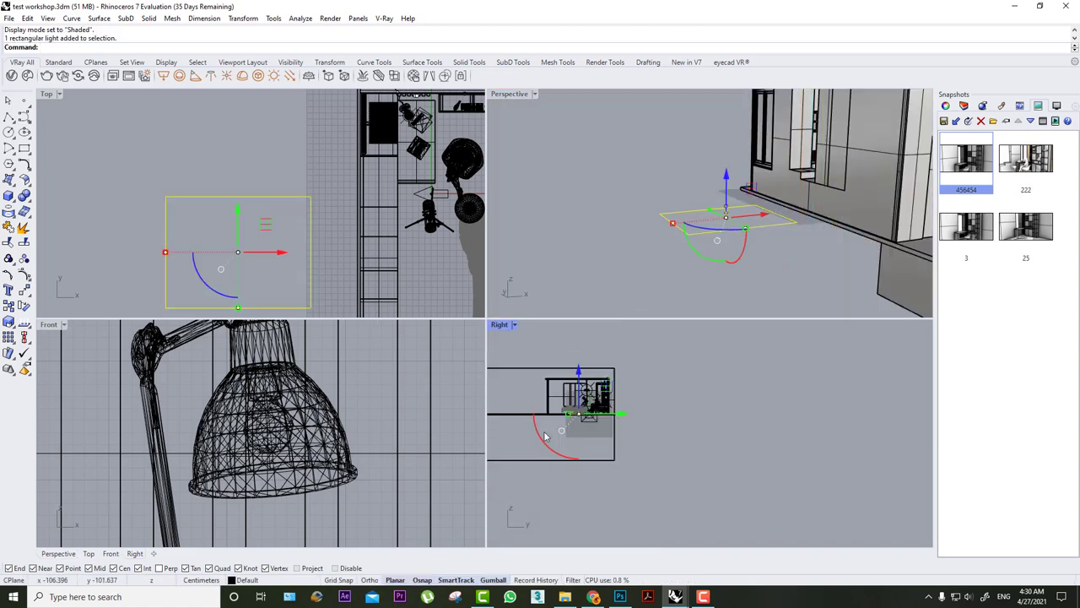
scroll(338, 408, down, 3)
scroll(337, 408, down, 4)
drag(165, 498, 135, 417)
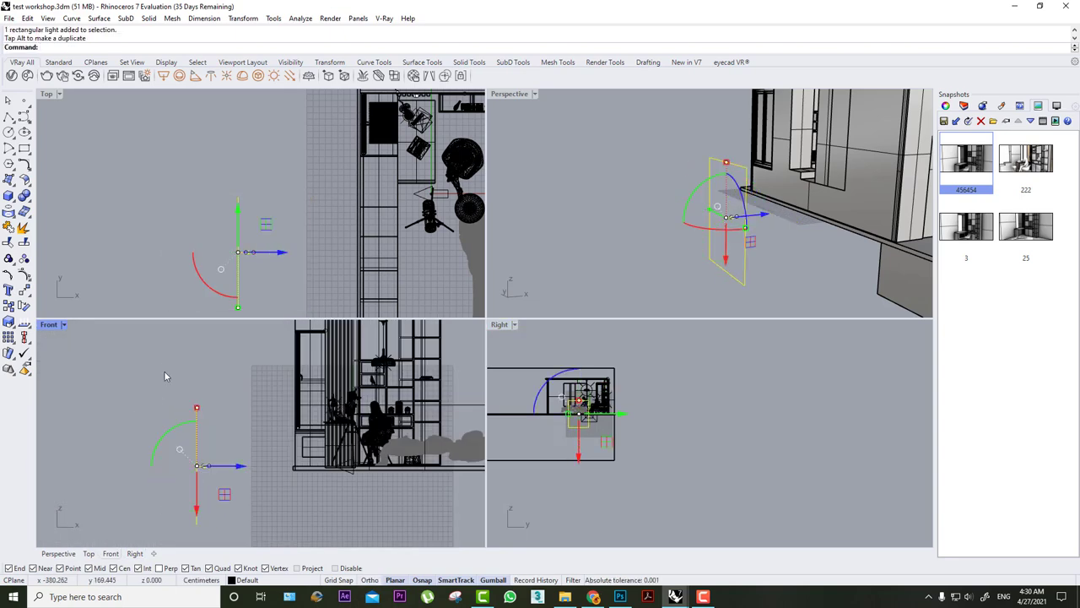
mouse_move(213, 292)
mouse_down()
mouse_move(239, 302)
mouse_move(290, 201)
mouse_up()
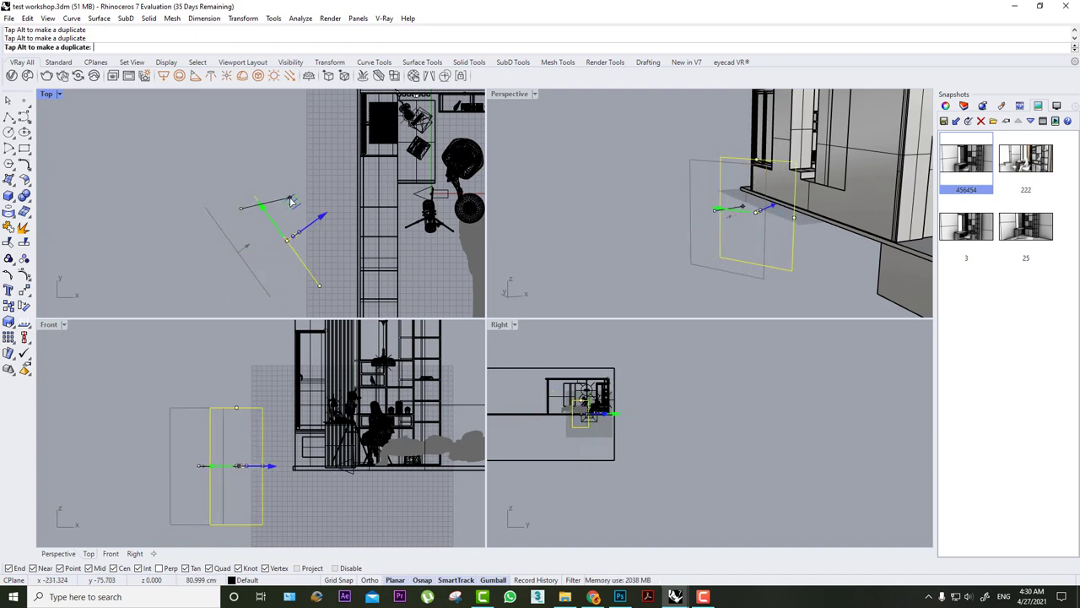
drag(290, 201, 302, 218)
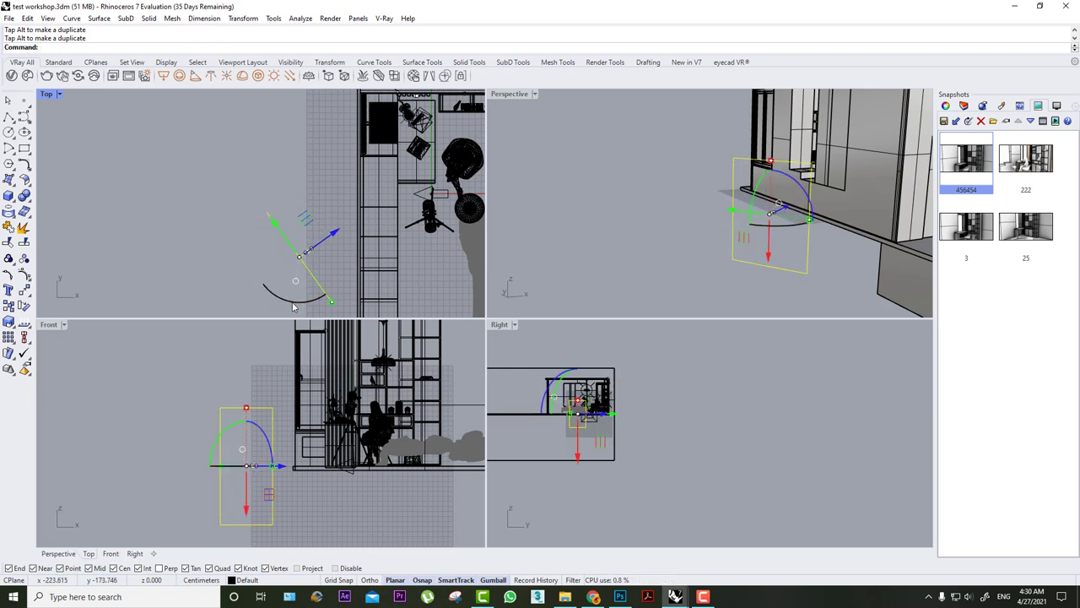
drag(293, 306, 274, 297)
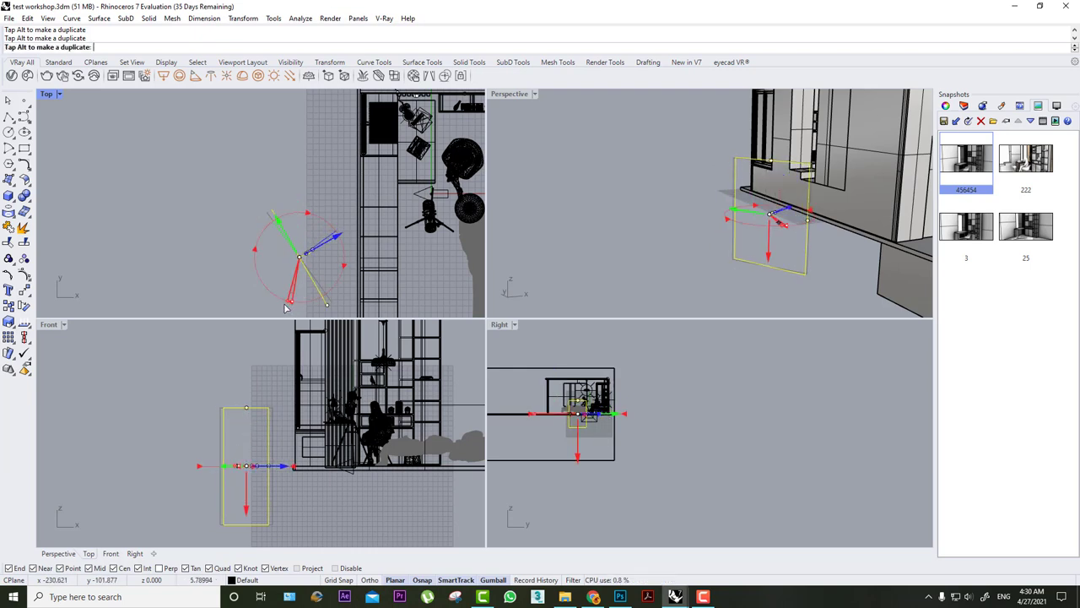
- Raise the rectangular light higher outside the window
scroll(348, 197, down, 2)
click(430, 124)
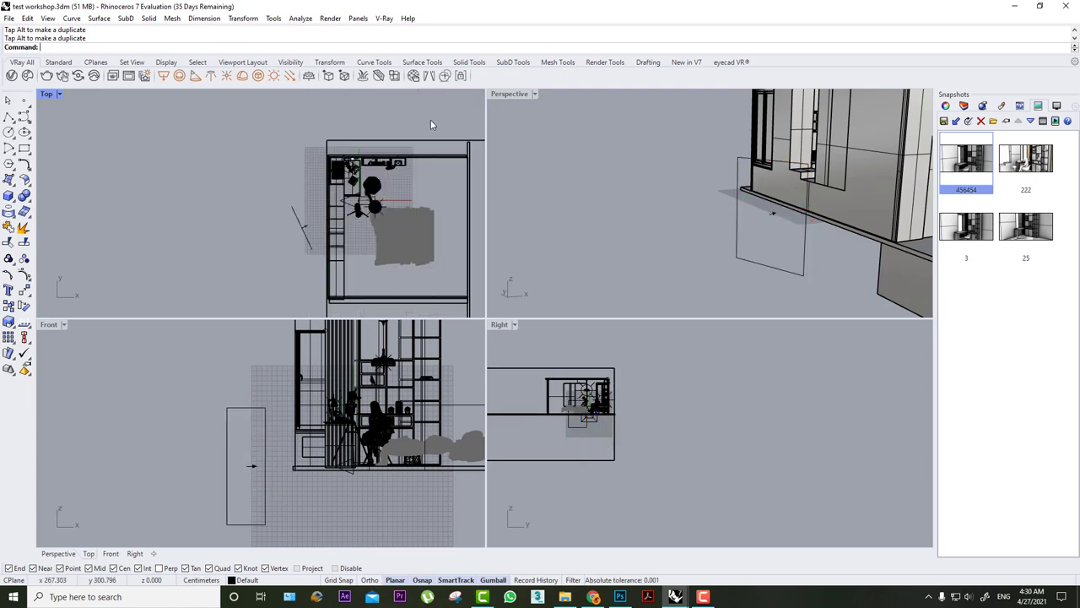
click(775, 268)
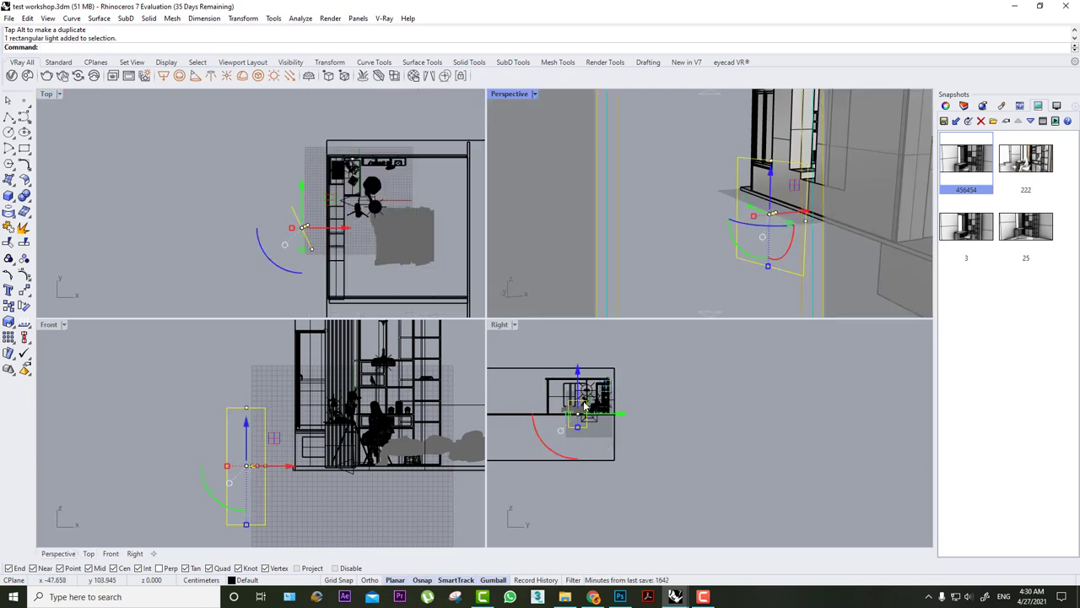
scroll(578, 397, up, 1)
drag(578, 396, 582, 368)
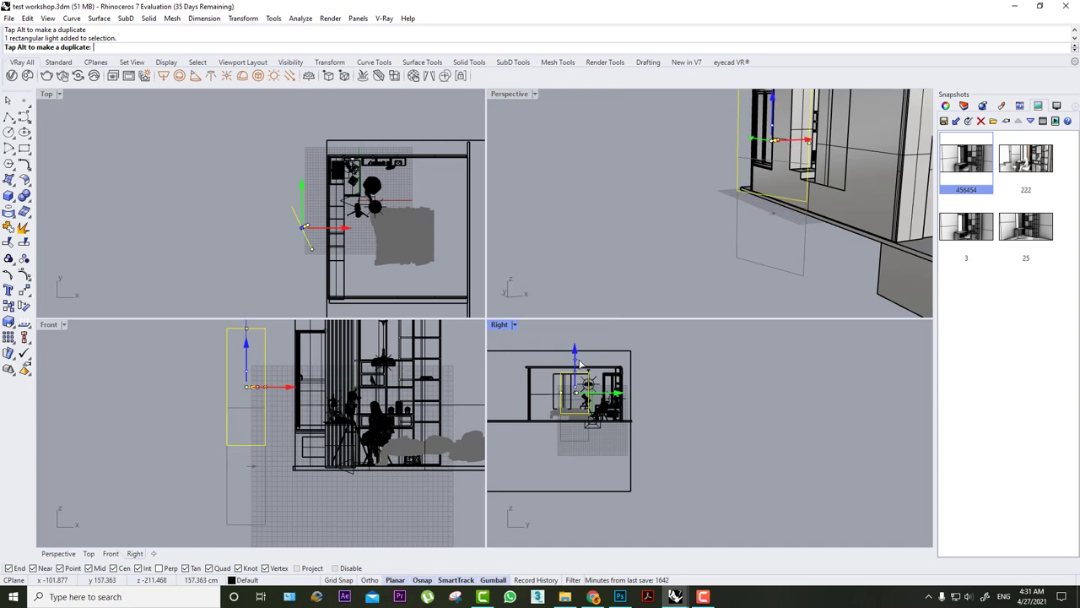
scroll(601, 246, up, 2)
- Restore the saved 456454 camera in the maximized Perspective view, then return to four views
double_click(510, 93)
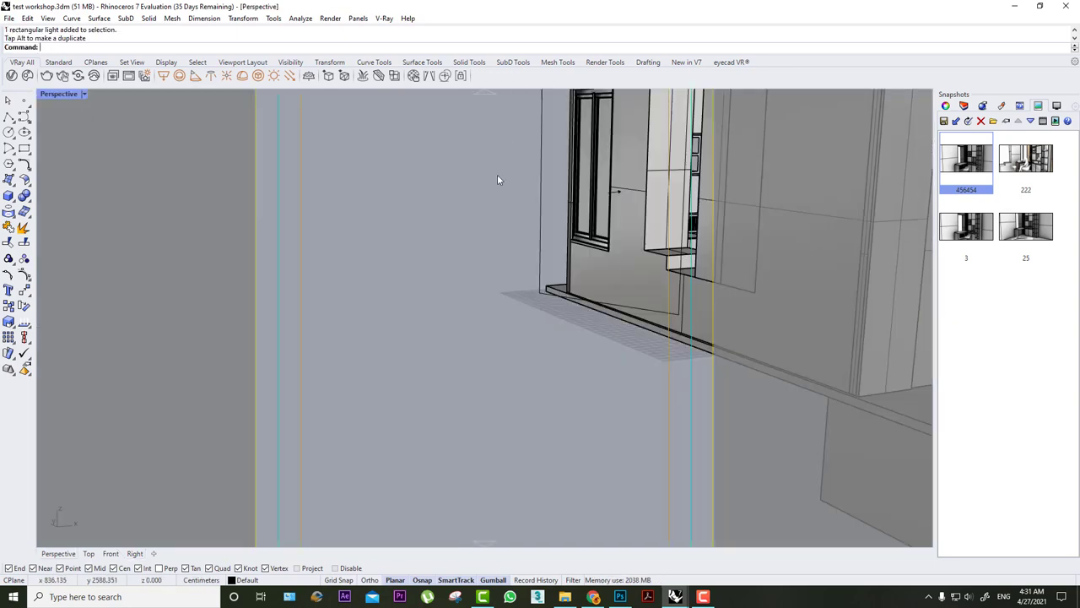
double_click(957, 169)
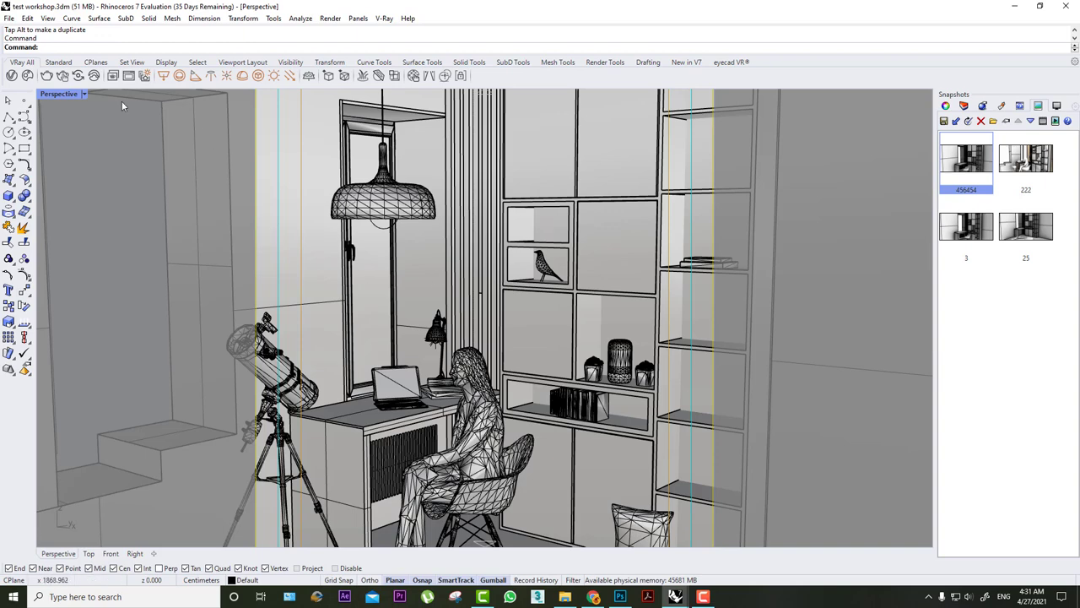
double_click(51, 93)
- Add another sphere light left of the room with the default radius
click(178, 75)
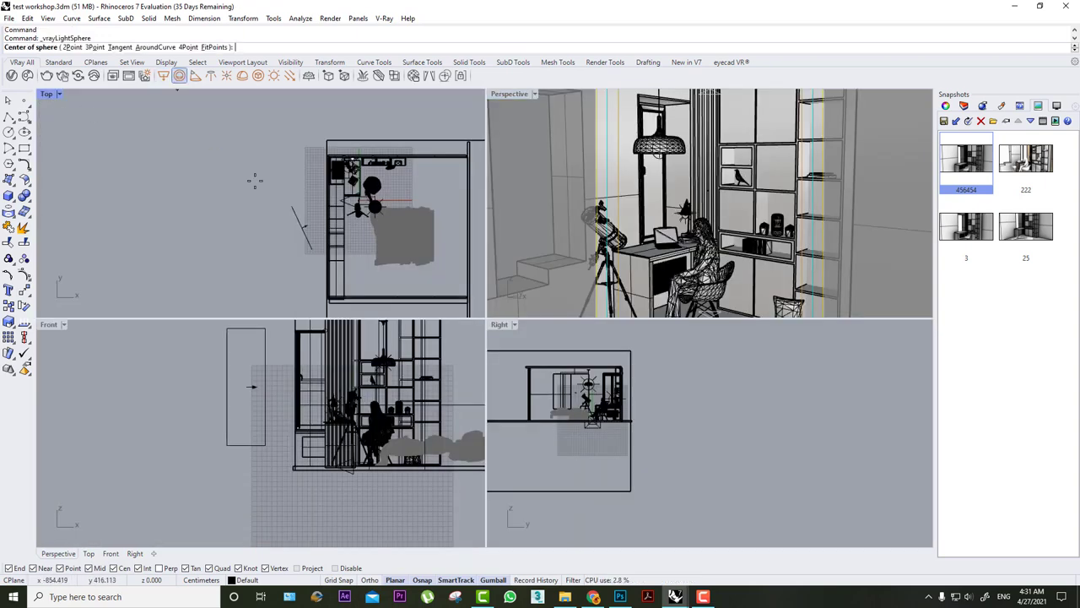
click(282, 142)
key(Return)
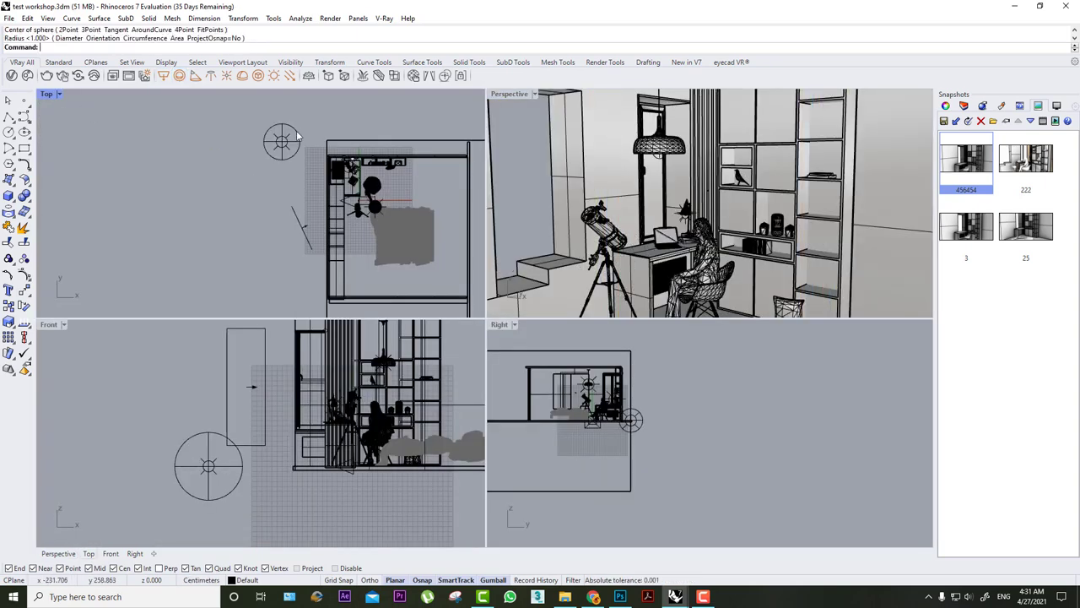
drag(295, 130, 259, 174)
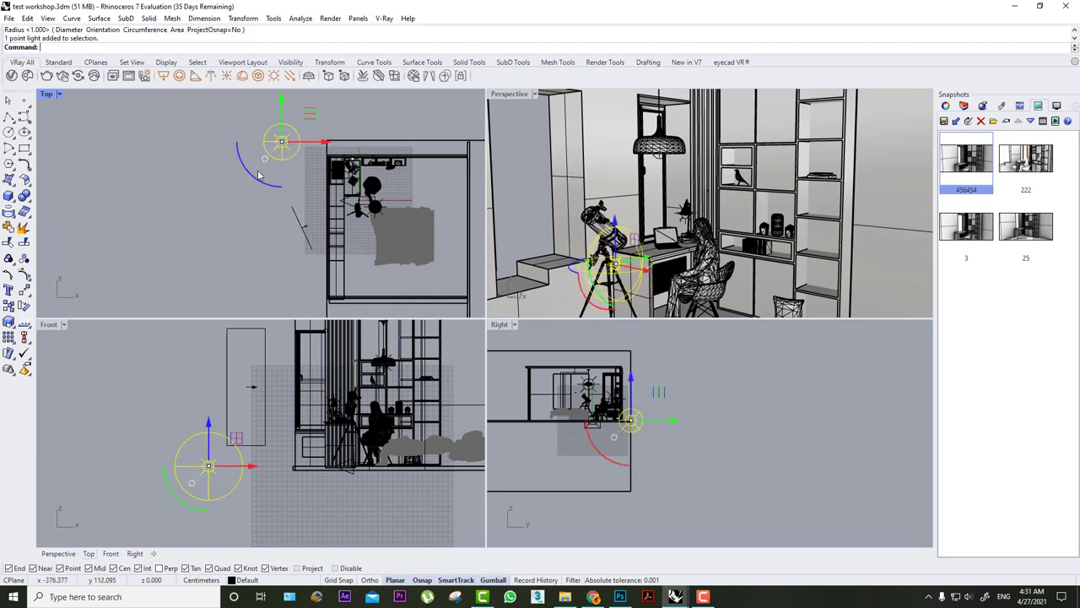
click(222, 196)
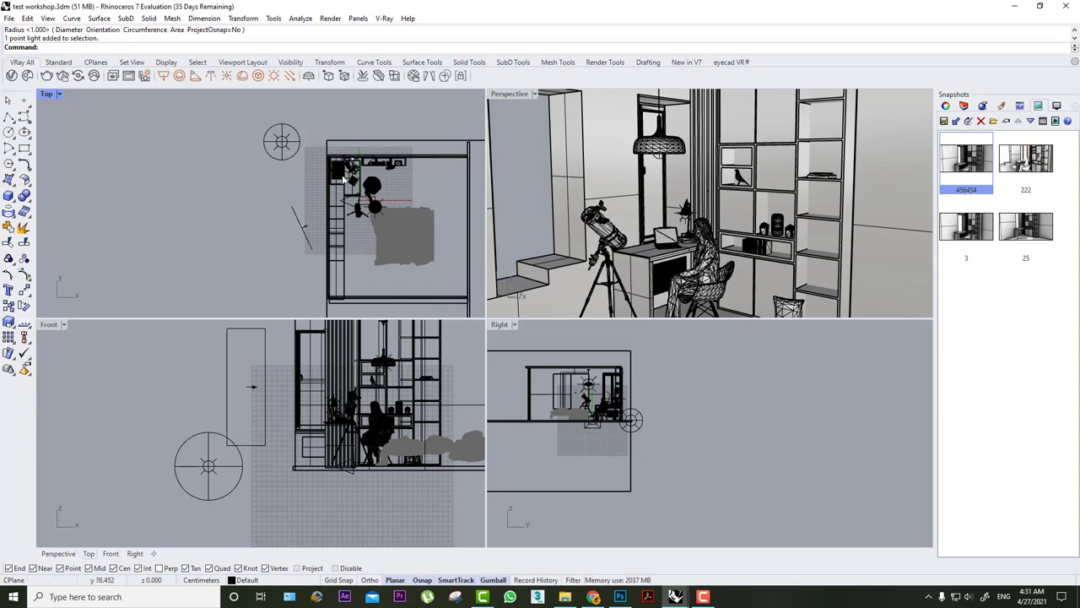
- Maximize the Perspective view and try snapshot 222 before returning to 456454
double_click(517, 94)
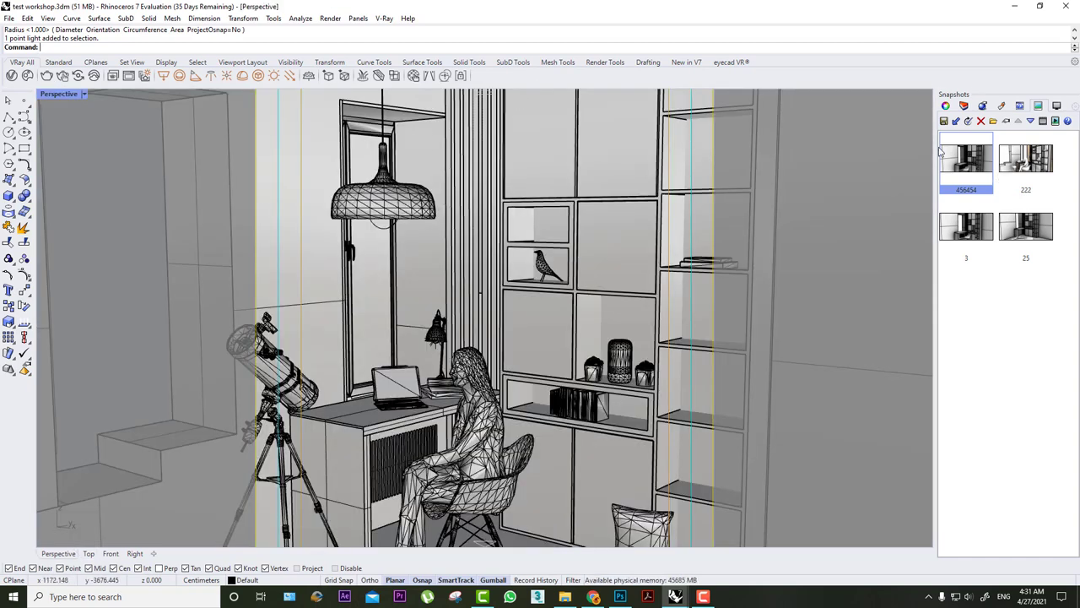
click(1026, 157)
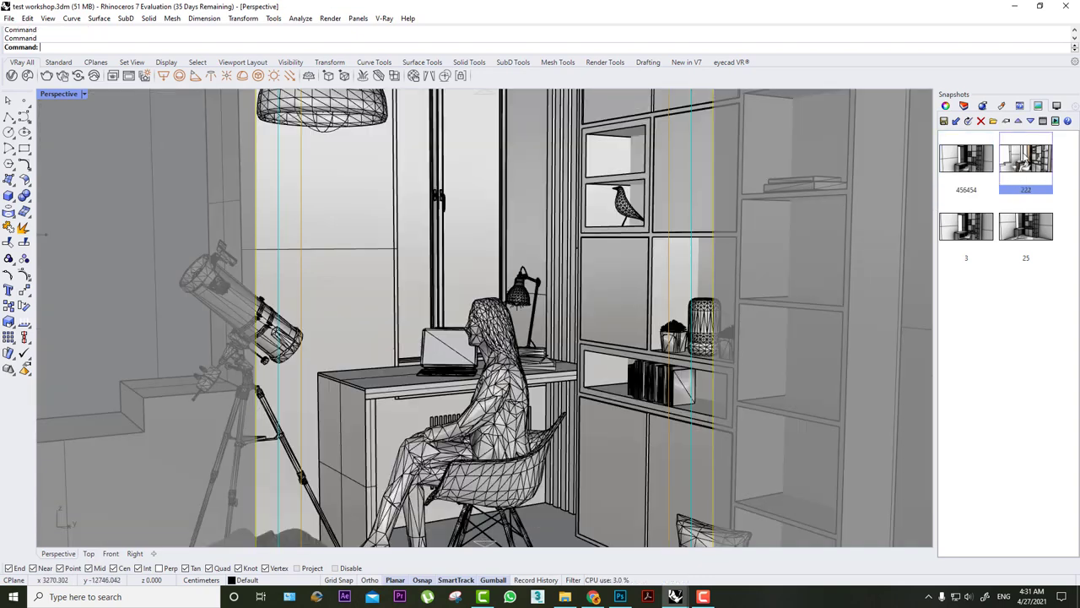
click(960, 160)
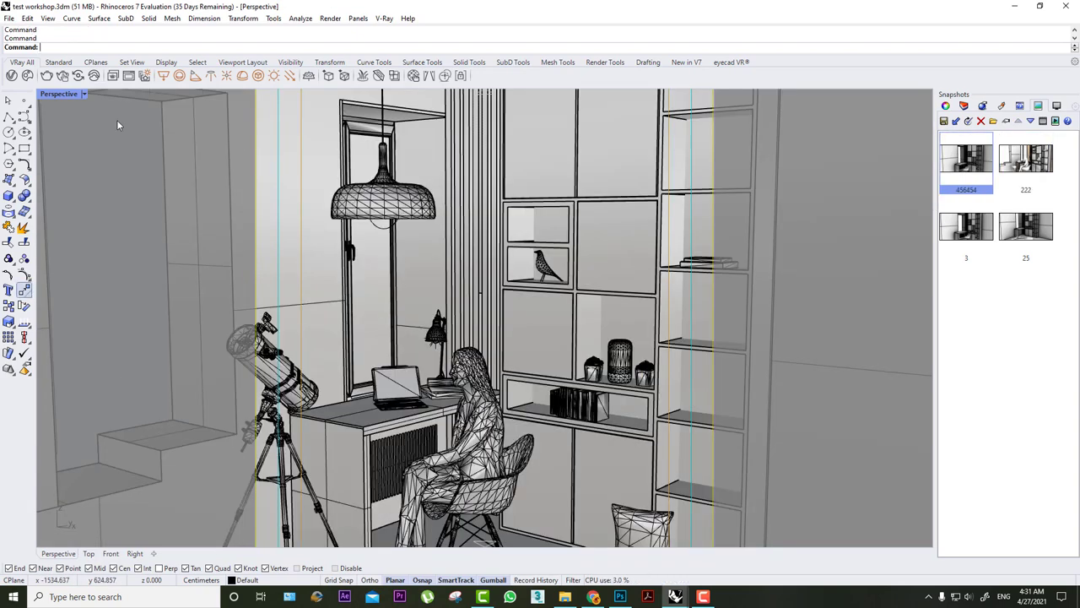
- In the V-Ray Asset Editor, browse the addable render element types, then show render settings
click(10, 76)
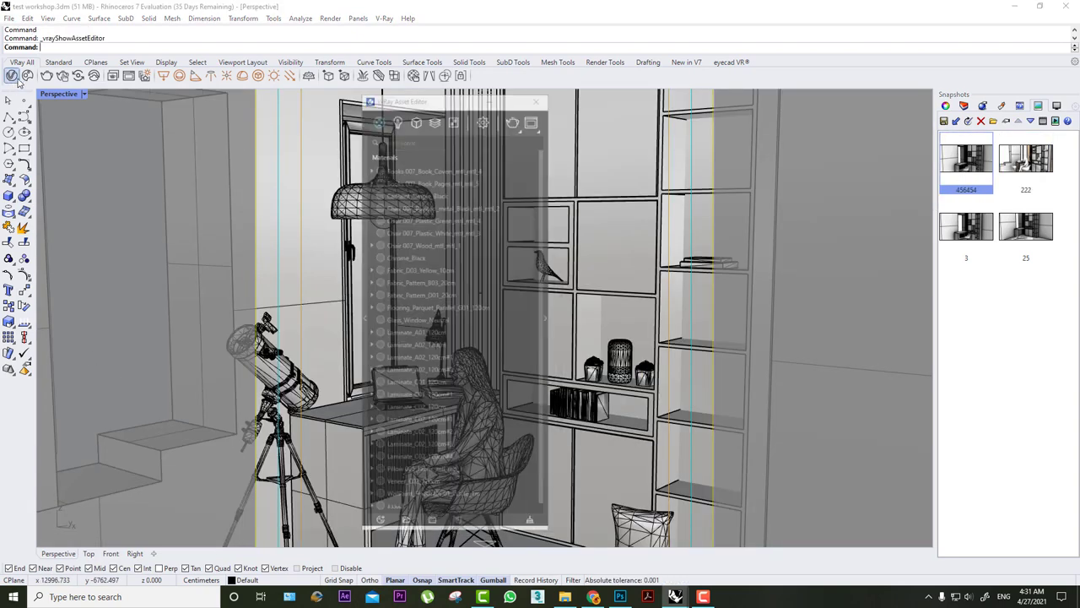
click(413, 80)
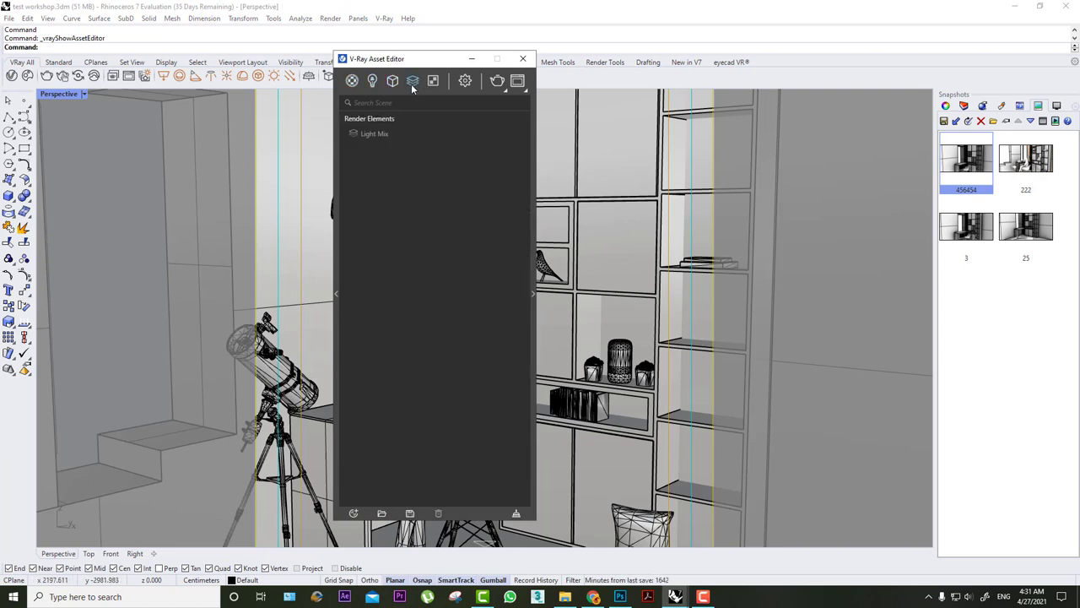
click(415, 85)
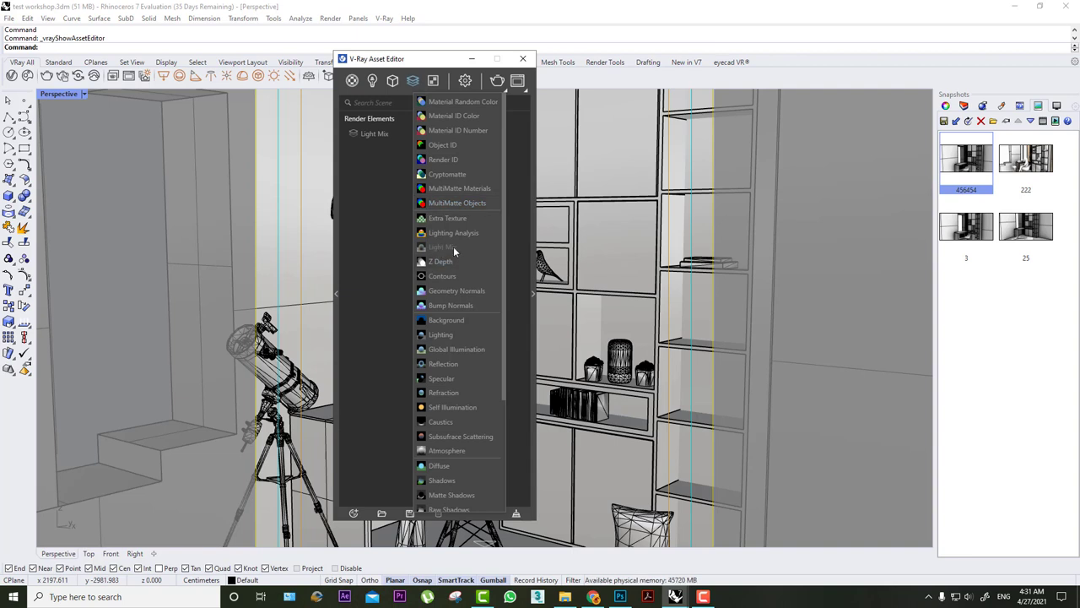
click(398, 163)
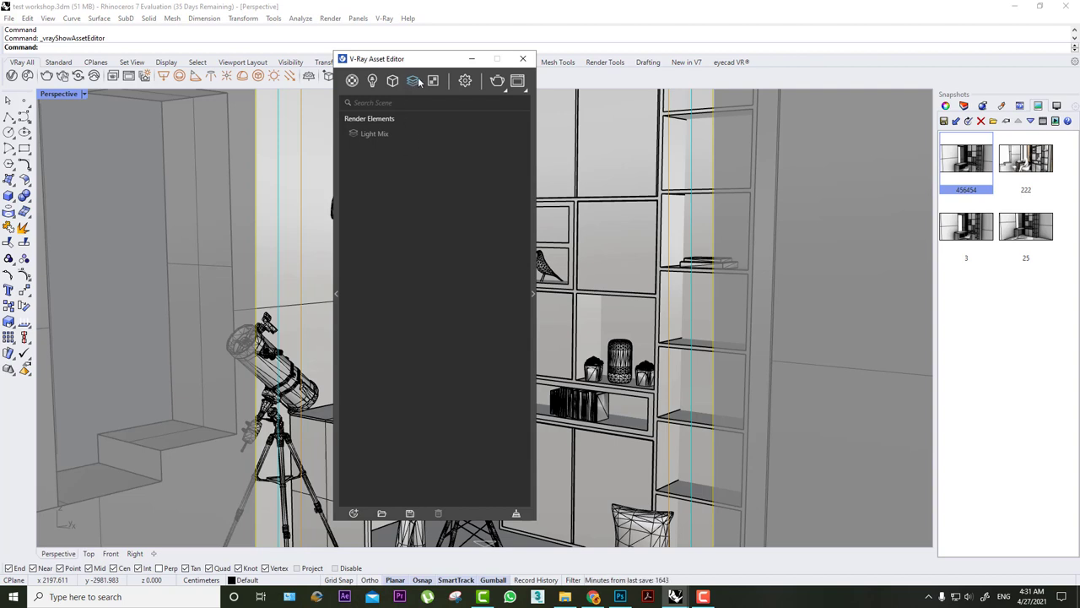
click(465, 82)
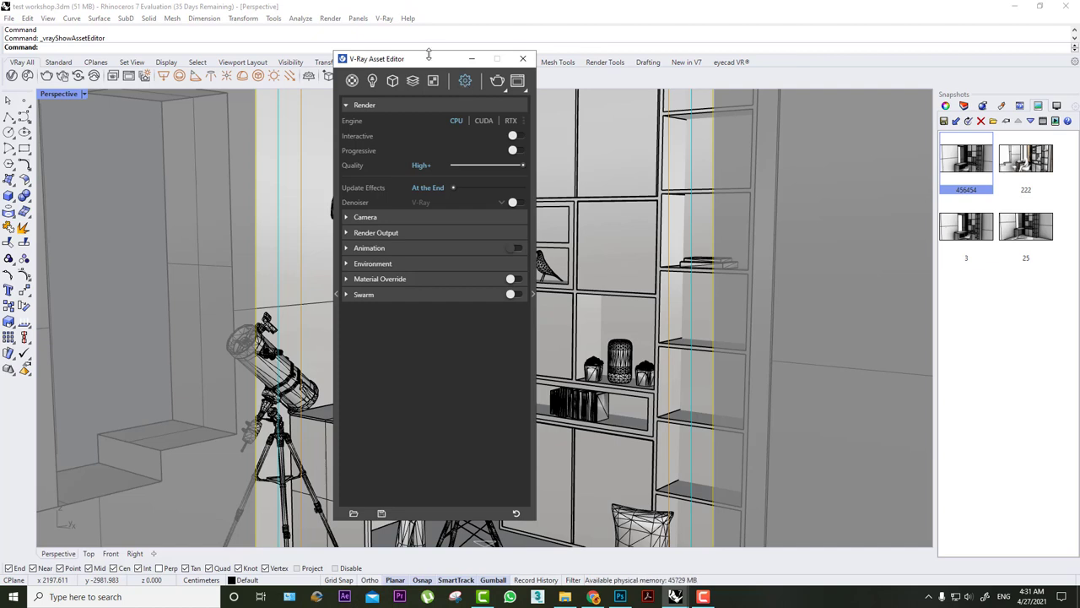
- Set the render output image width to 1080 in Render Output
drag(416, 66, 320, 108)
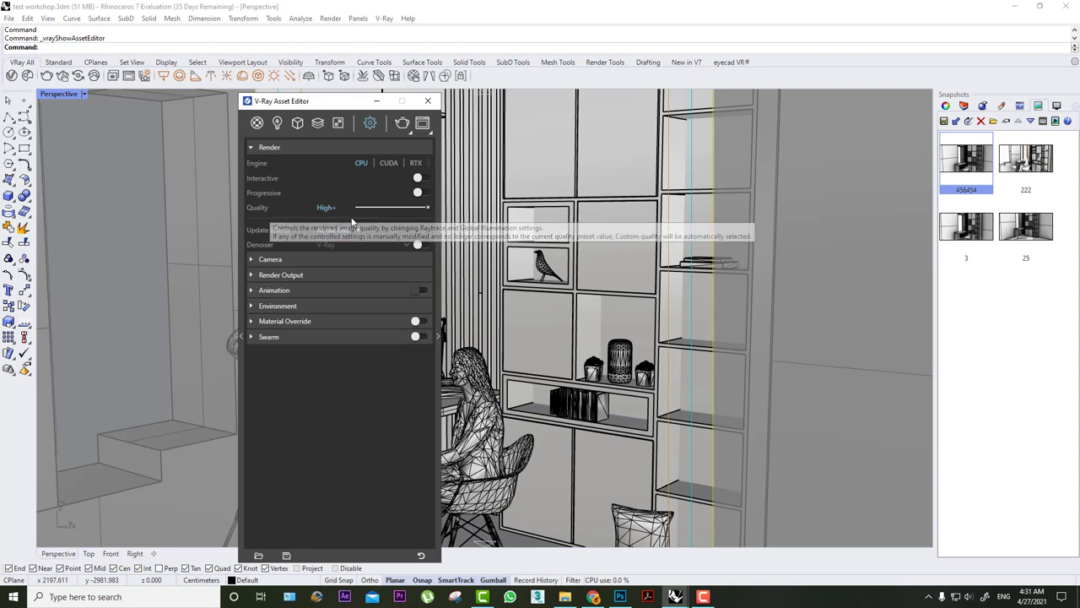
click(328, 275)
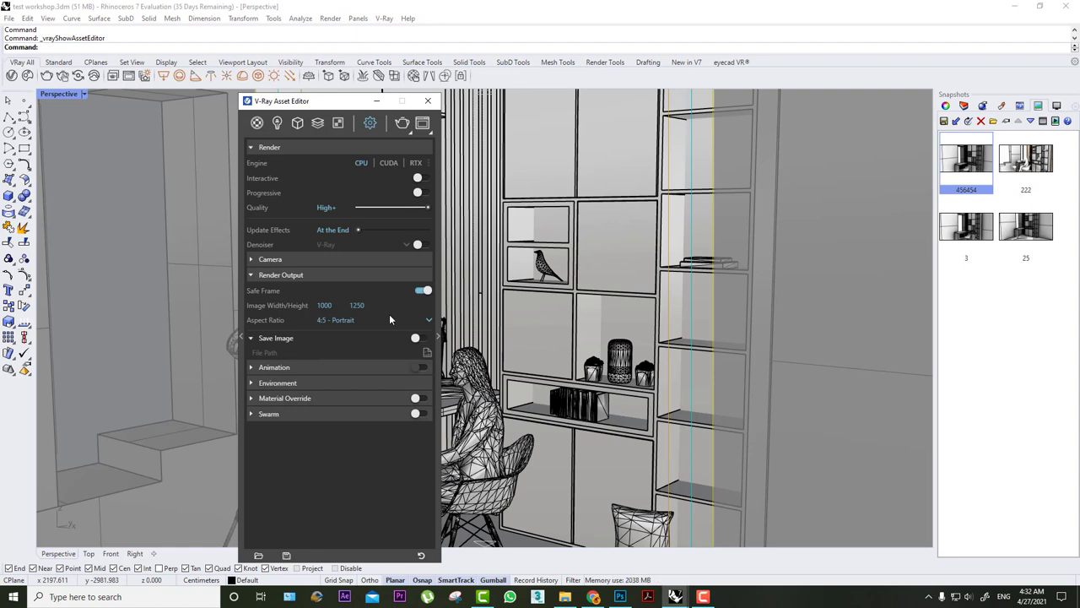
double_click(336, 306)
text(2000)
click(358, 280)
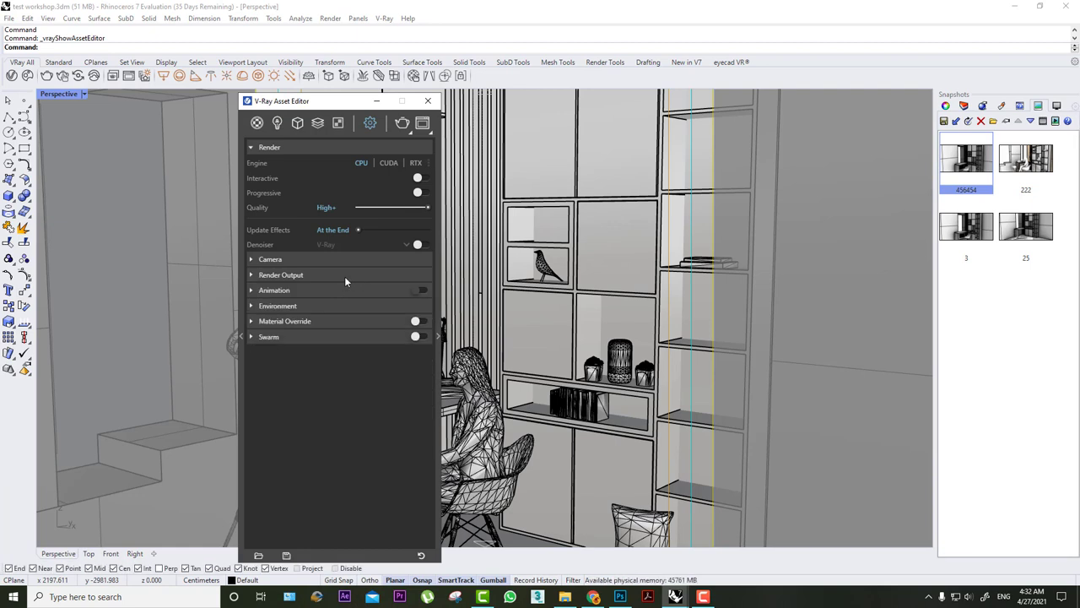
click(344, 276)
double_click(339, 305)
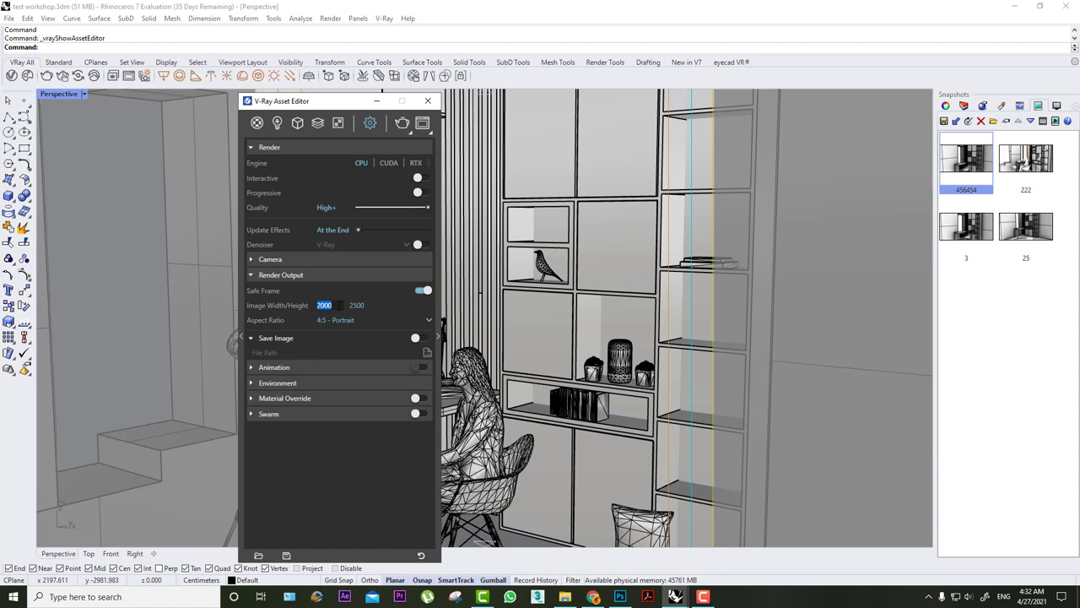
text(1080)
- Choose 4:5 portrait aspect with safe frame, then enable Material Override and interactive rendering
drag(322, 102, 808, 119)
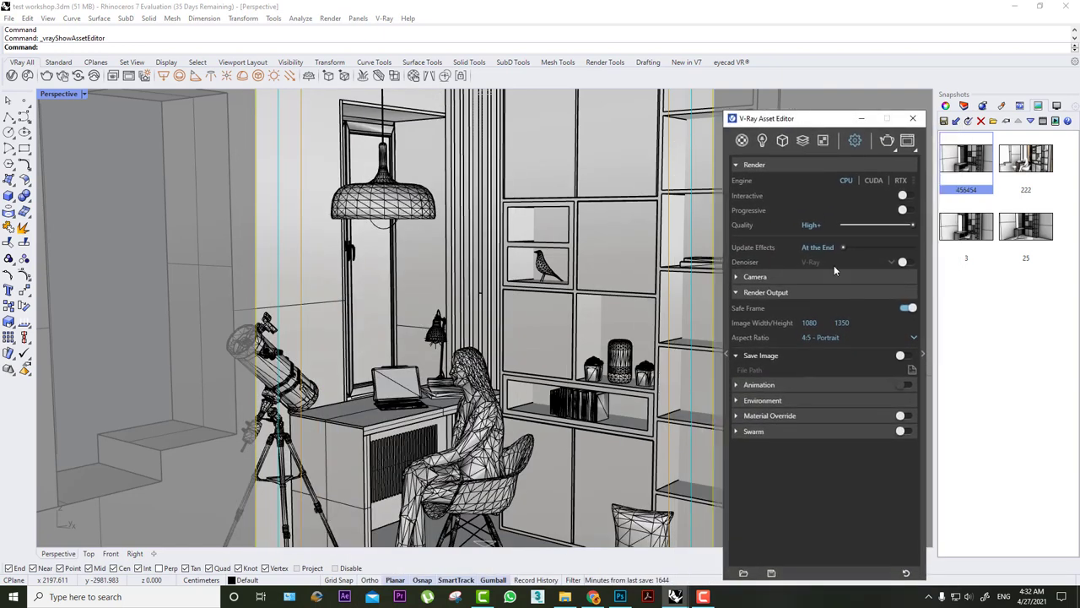
click(844, 342)
click(838, 349)
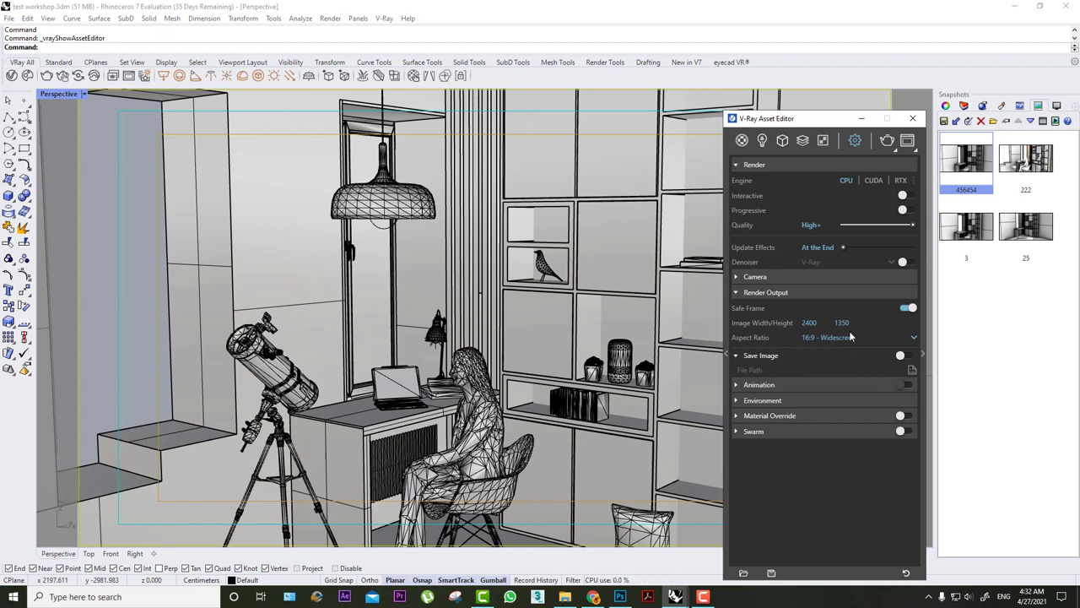
click(843, 341)
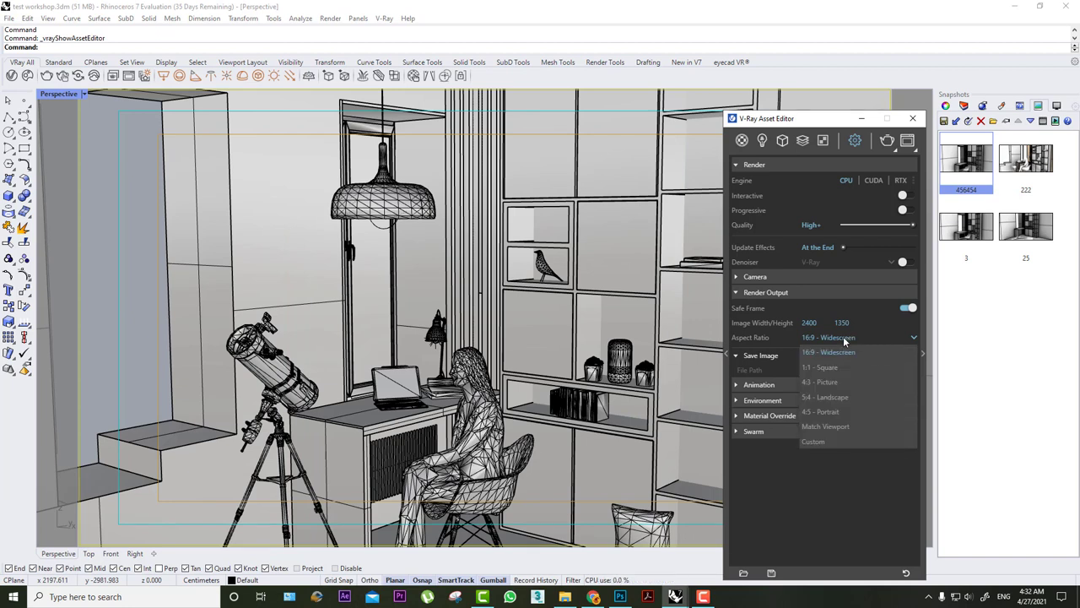
click(820, 411)
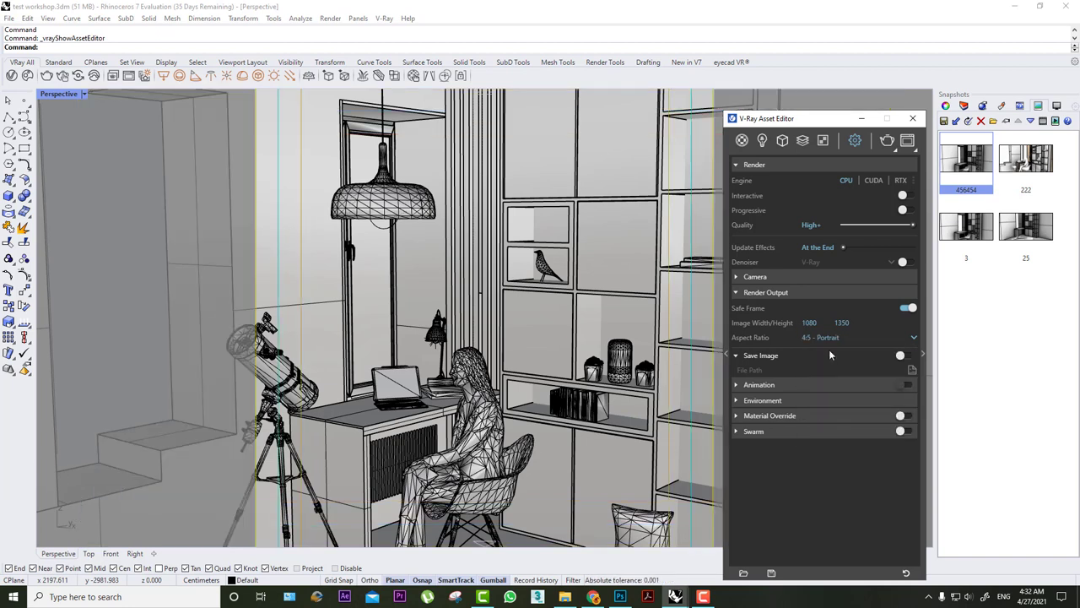
double_click(824, 323)
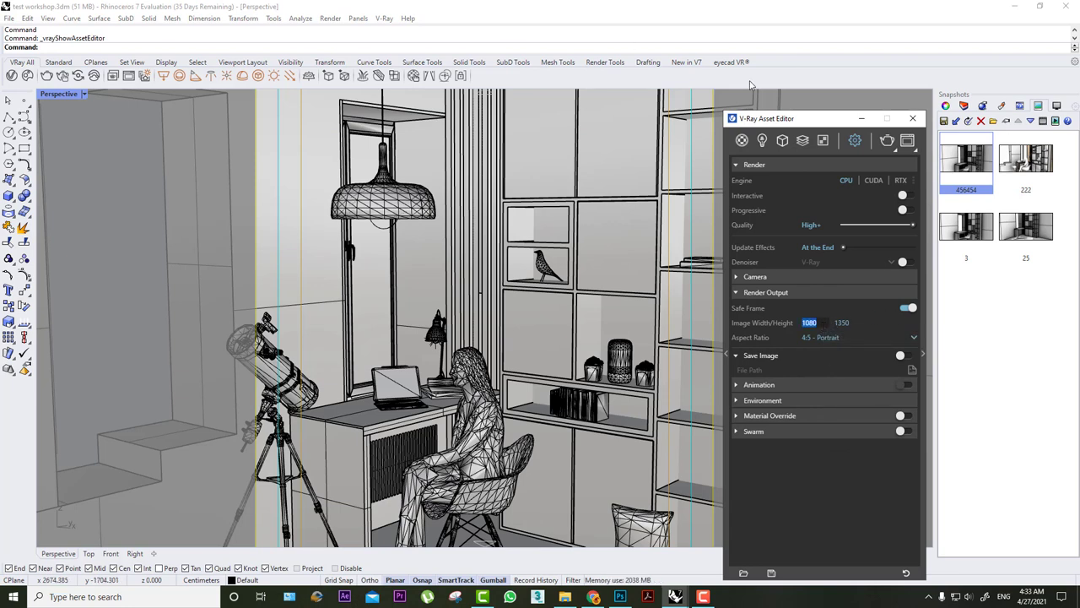
click(905, 308)
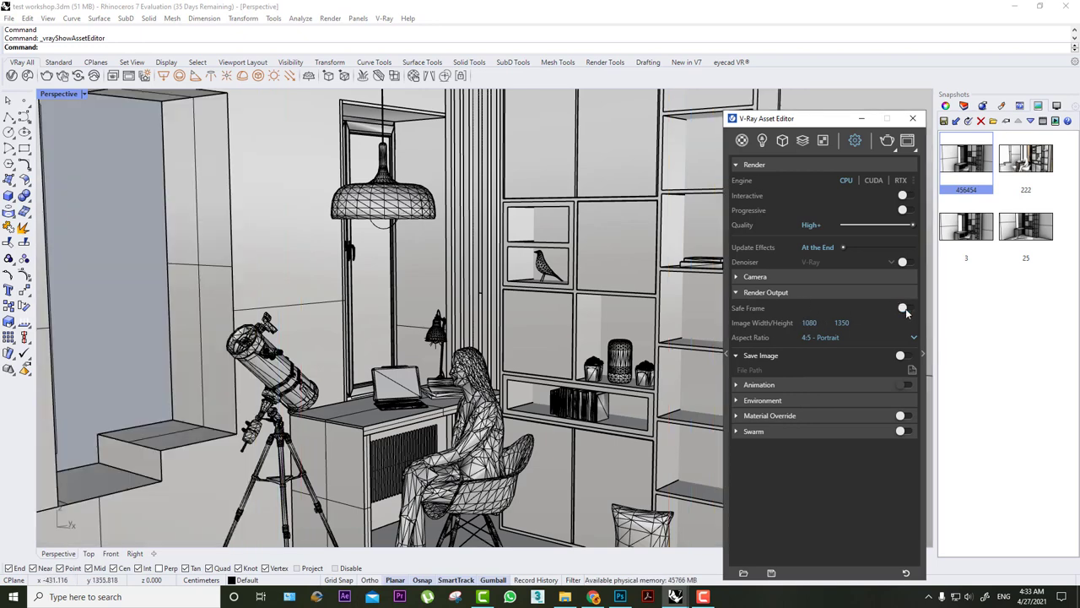
click(906, 308)
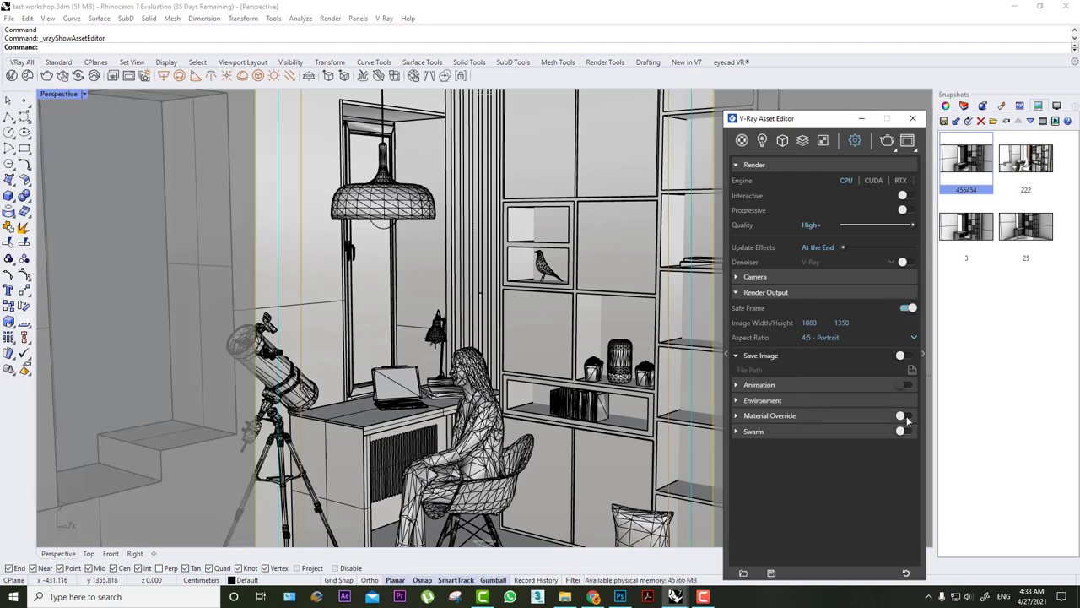
click(906, 416)
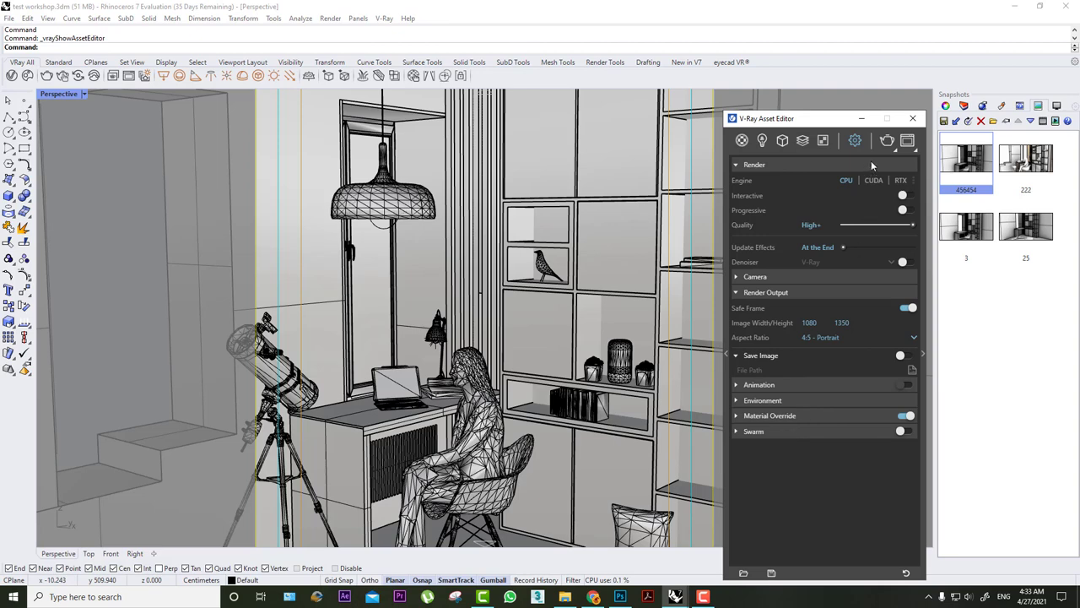
click(902, 195)
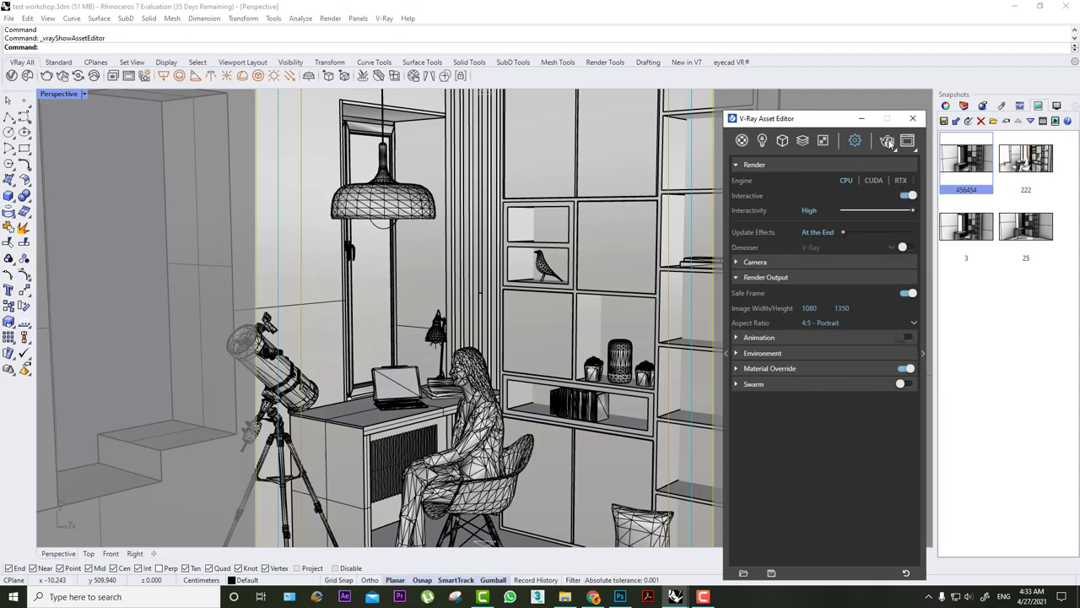
click(887, 140)
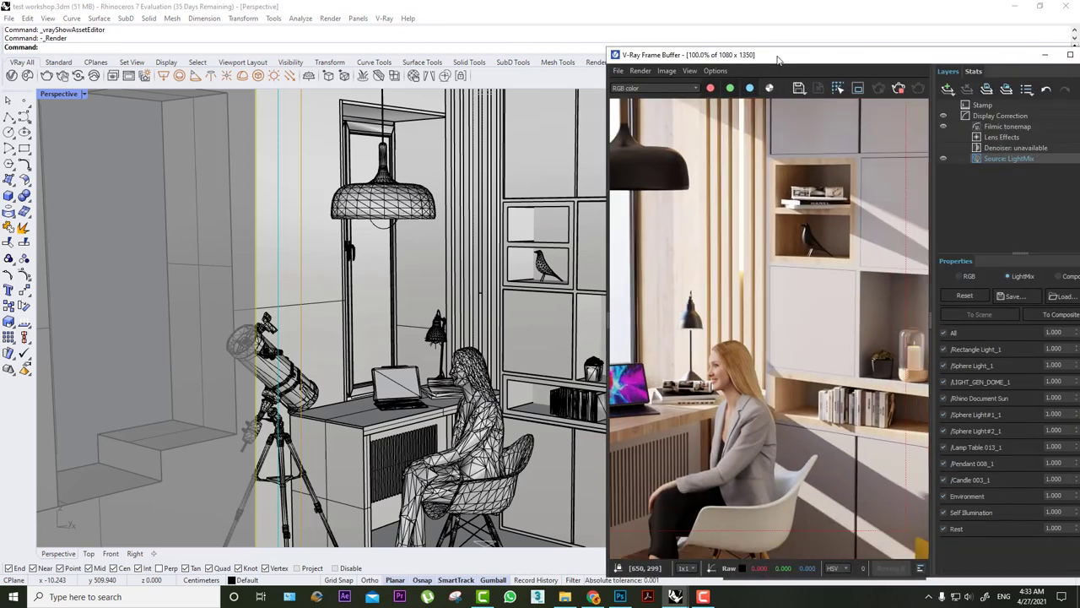
double_click(778, 56)
scroll(448, 281, down, 2)
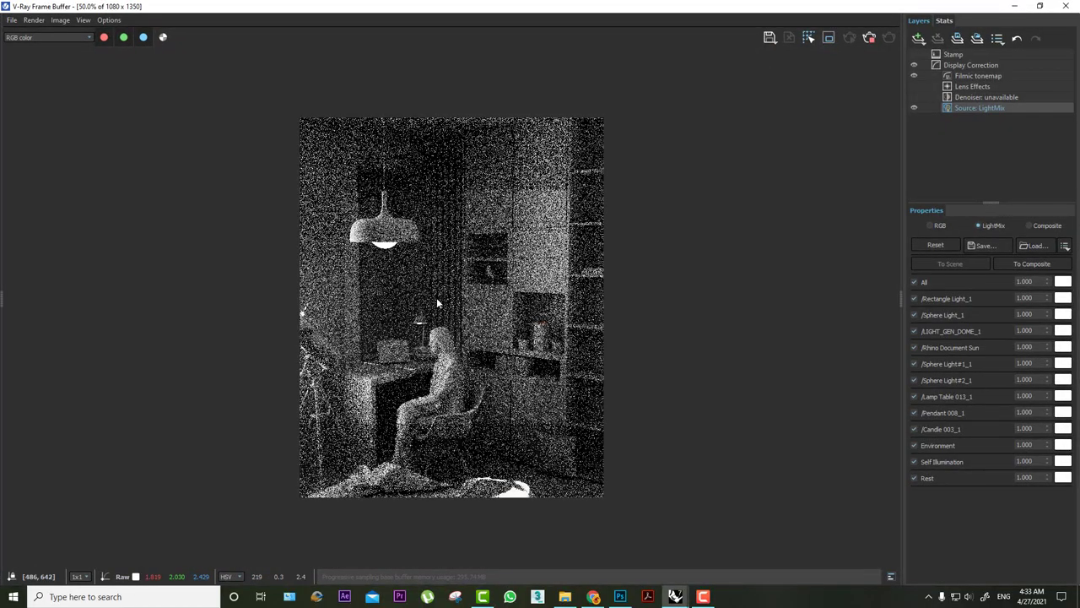
scroll(437, 297, up, 2)
scroll(381, 254, down, 2)
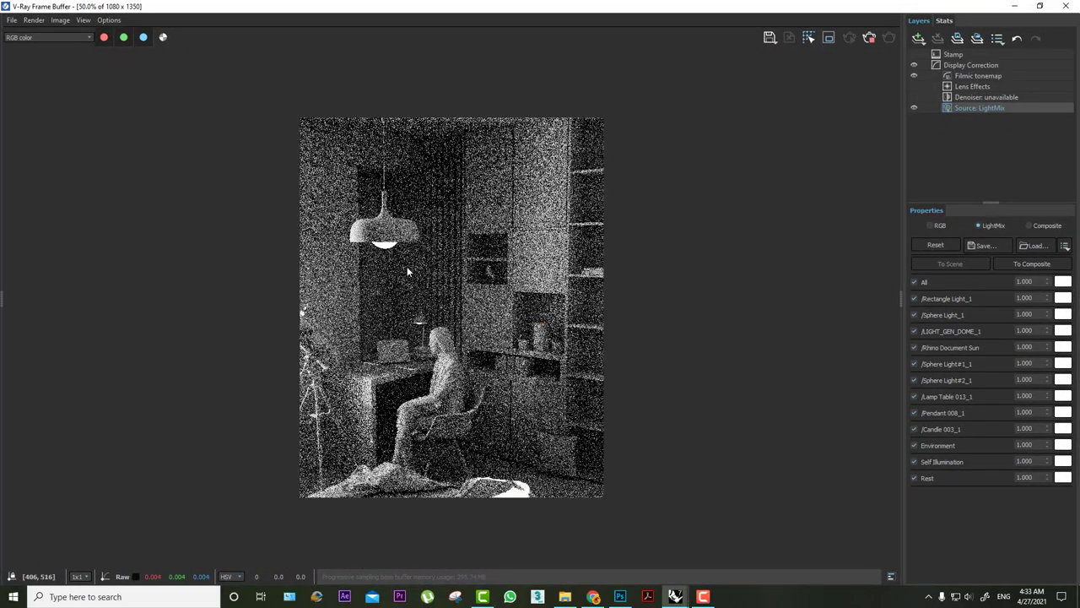
scroll(405, 270, up, 2)
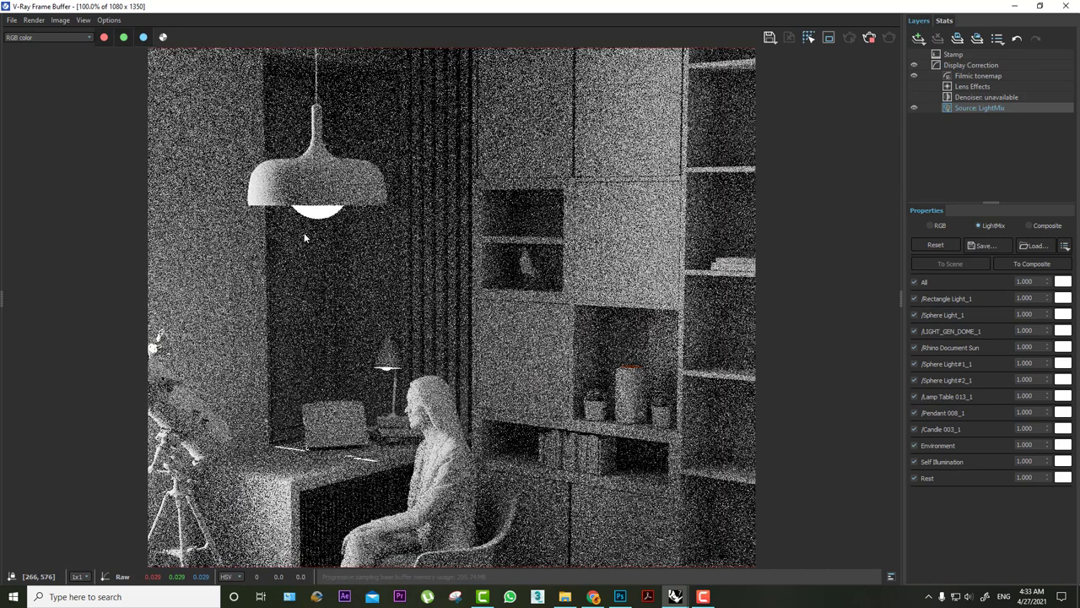
scroll(320, 263, down, 2)
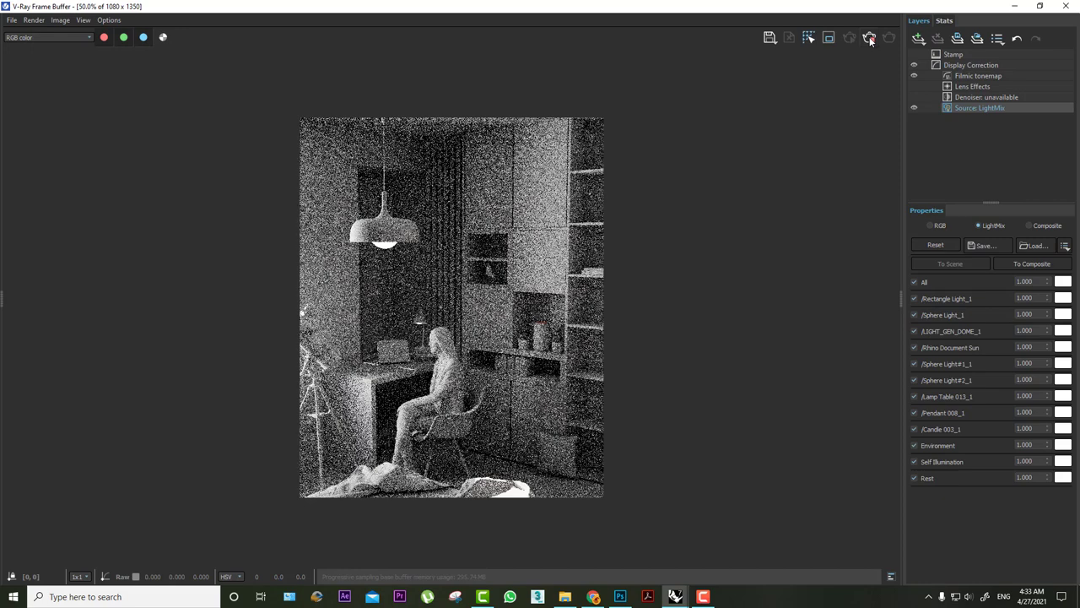
scroll(544, 313, up, 2)
scroll(544, 314, down, 2)
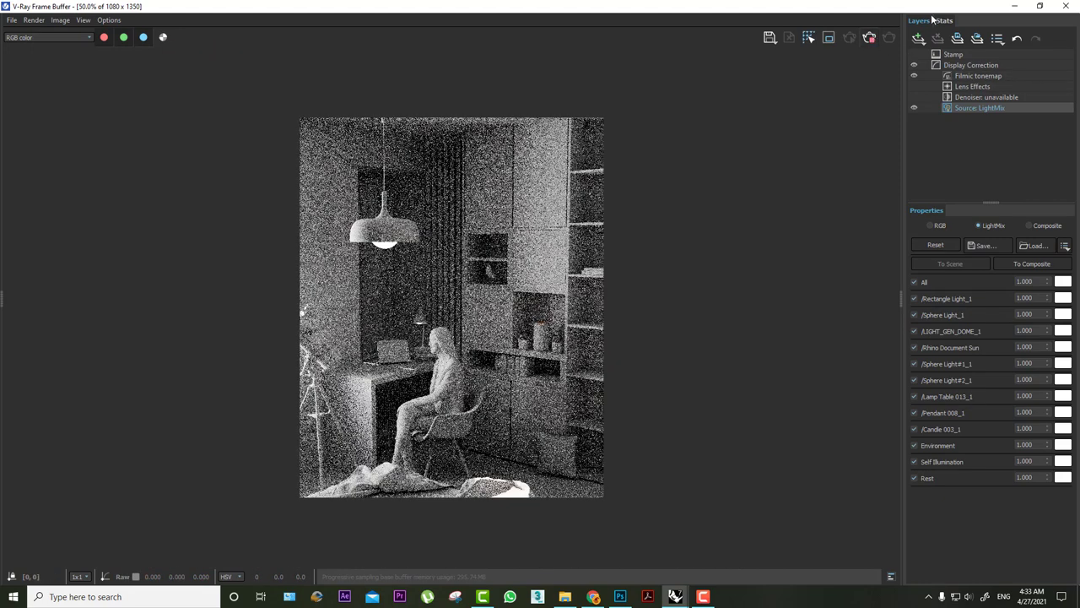
click(1063, 6)
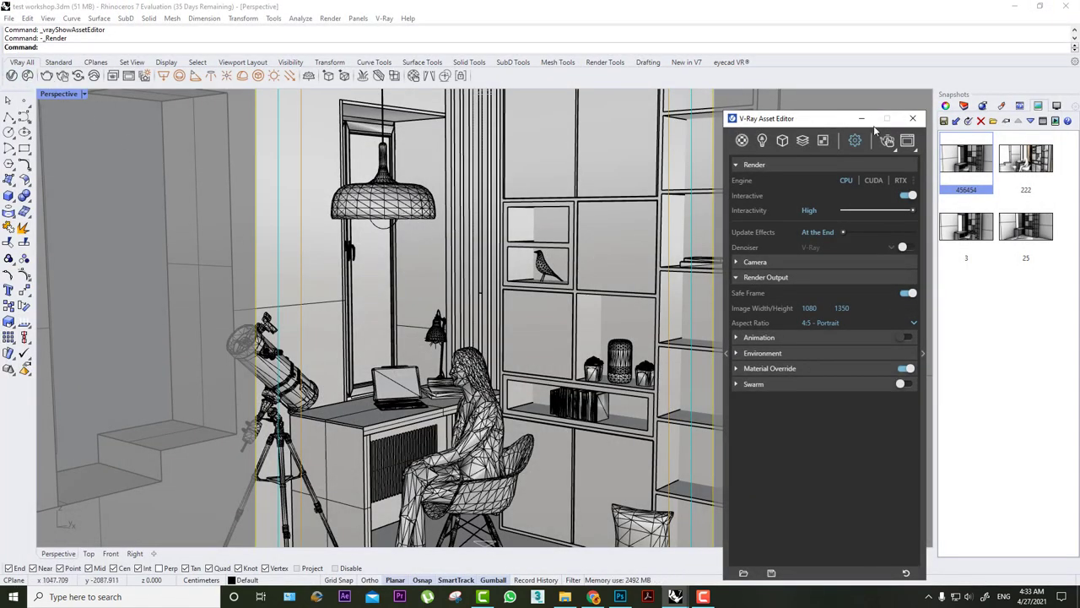
- Turn off interactive mode and start a full production render of the study room
click(909, 196)
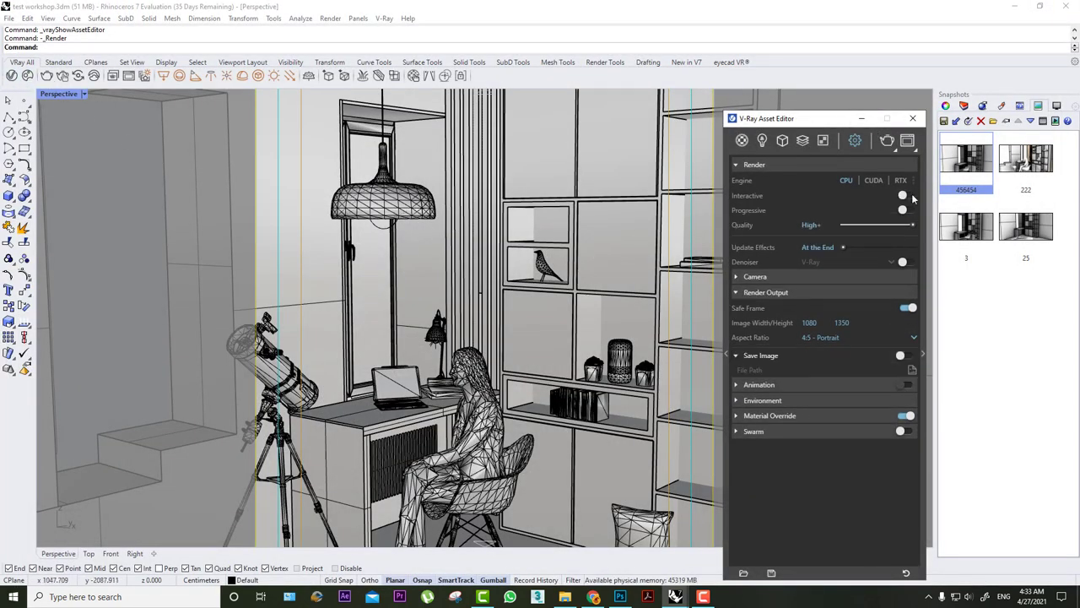
click(887, 140)
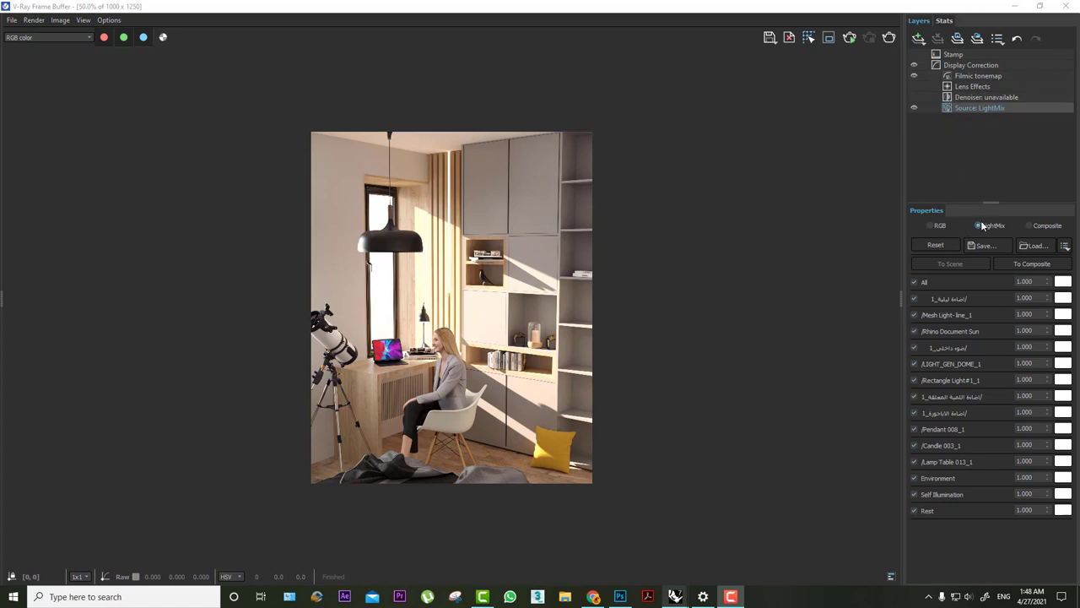
- Switch off all LightMix lights, then enable the night light tinted dark blue at intensity 40
click(914, 281)
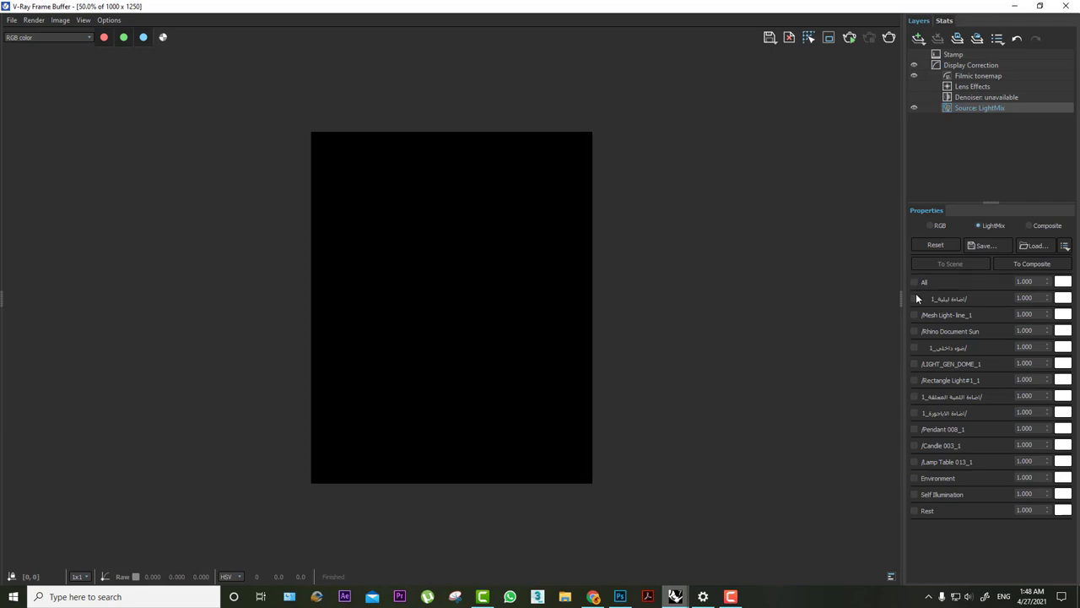
click(915, 299)
click(914, 299)
click(915, 299)
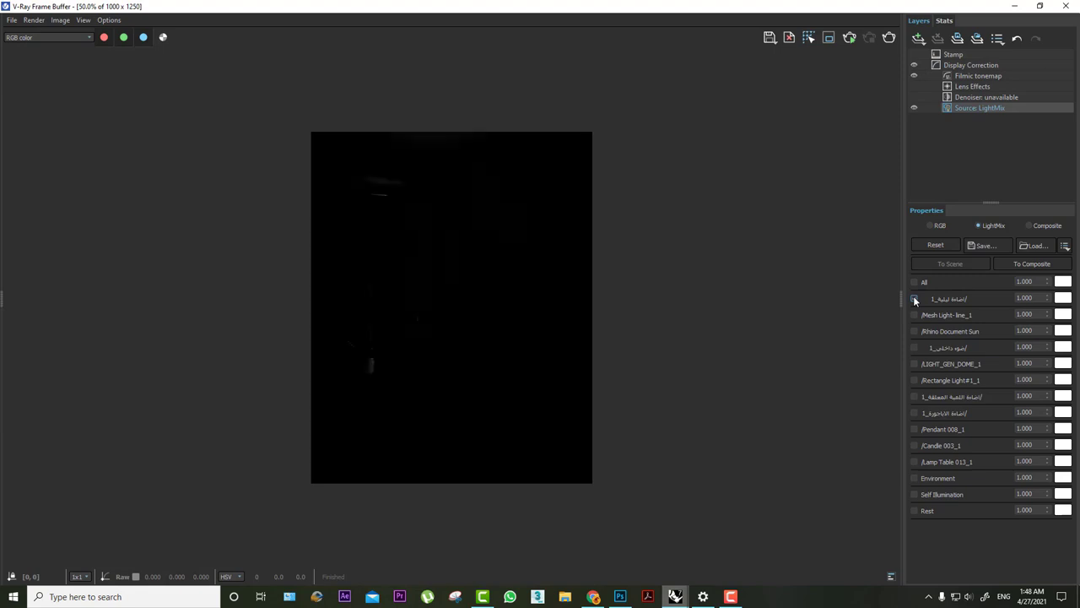
click(1063, 300)
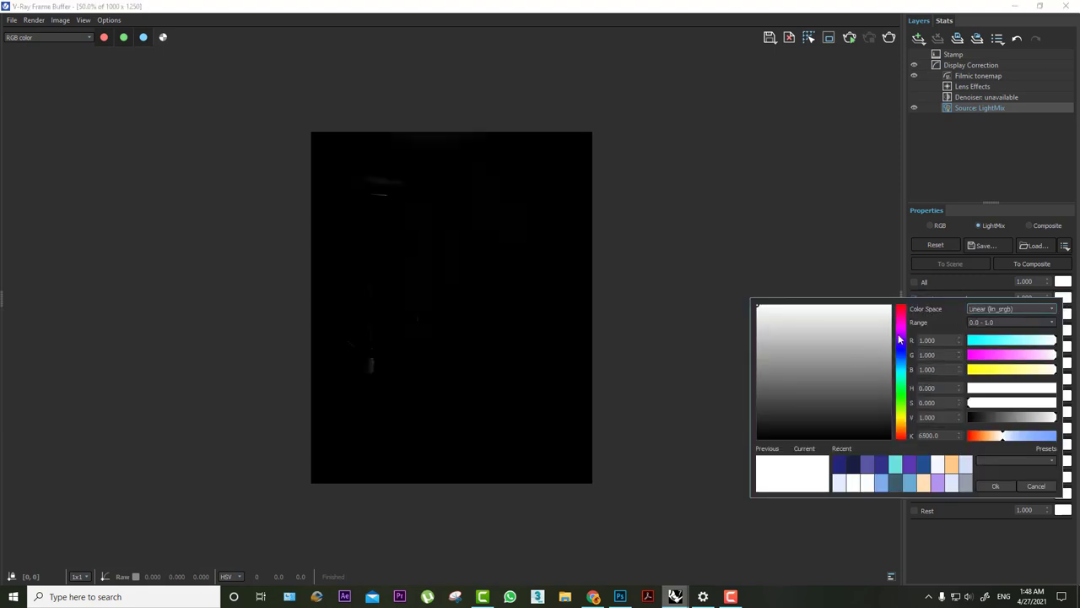
mouse_move(900, 340)
mouse_down()
mouse_move(901, 357)
mouse_move(884, 342)
mouse_up()
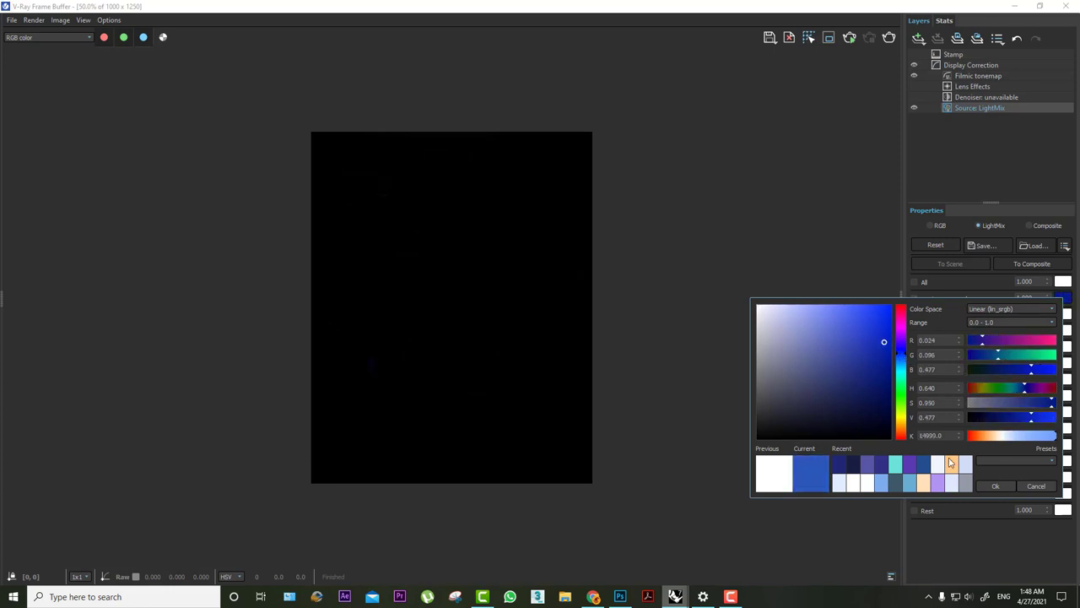
click(1000, 487)
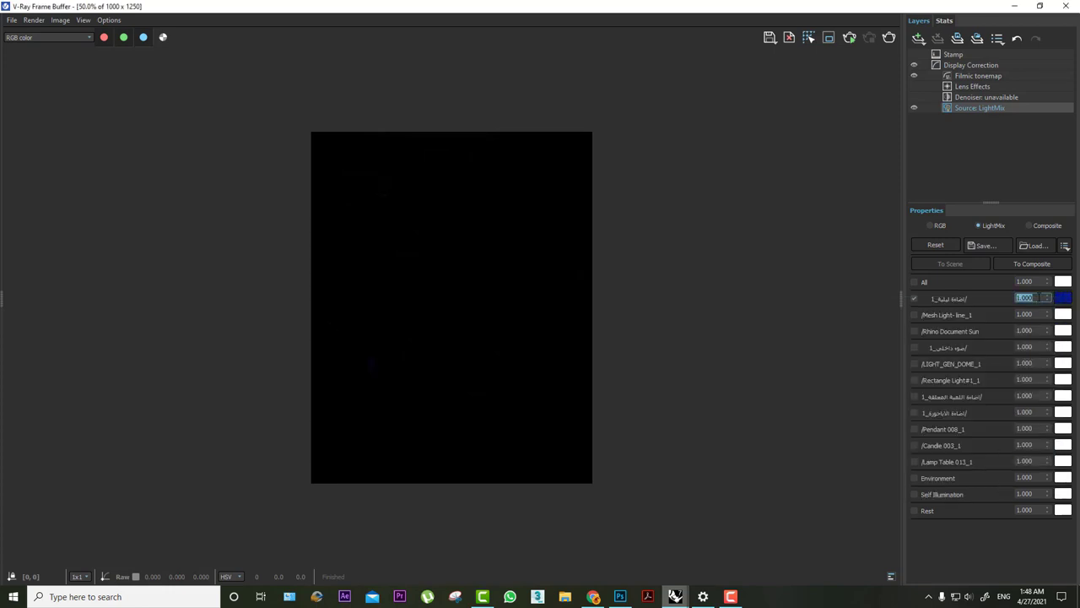
text(40)
key(Return)
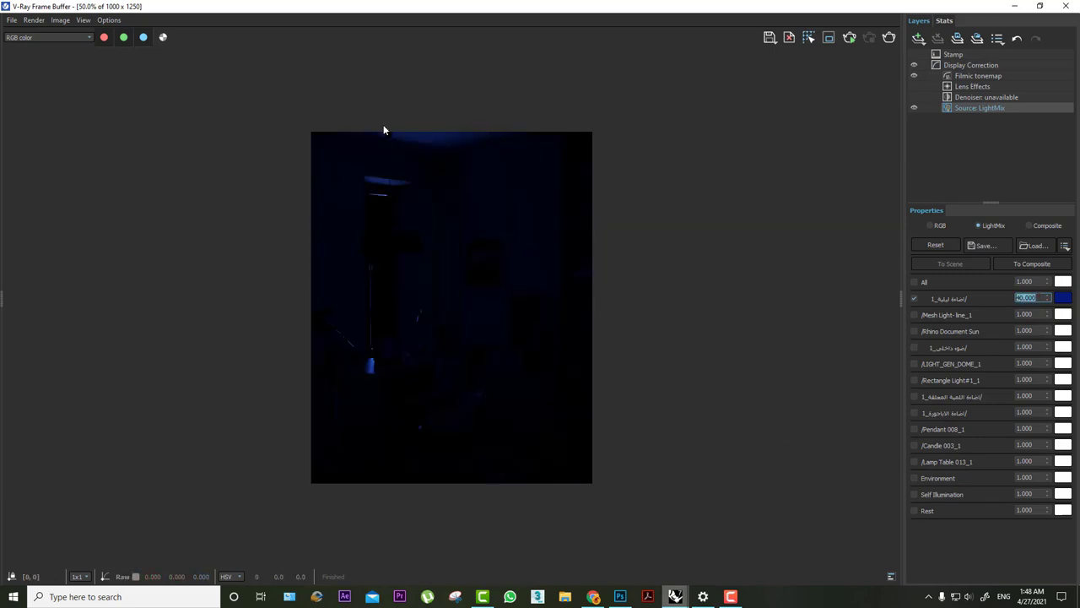
- Turn on Mesh Light-line_1 and adjust its intensity multiplier
click(915, 315)
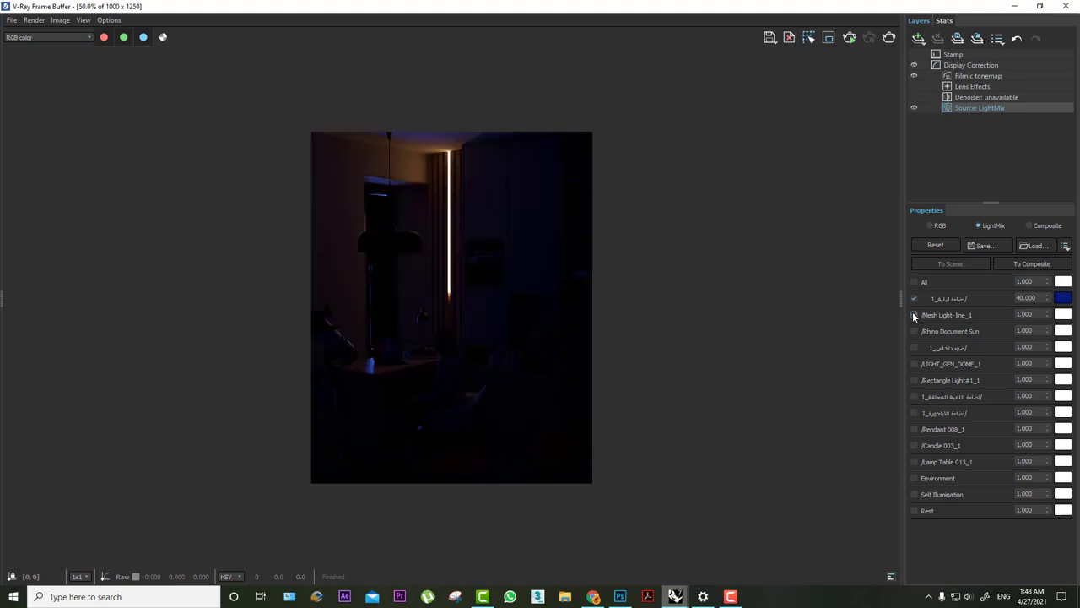
double_click(449, 156)
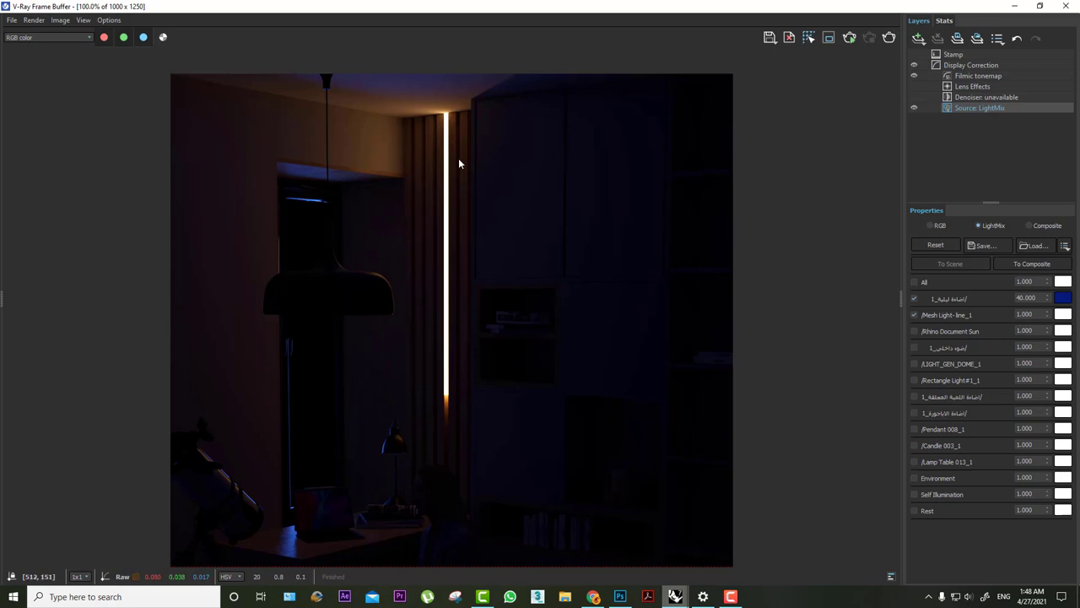
double_click(458, 158)
double_click(458, 158)
double_click(459, 158)
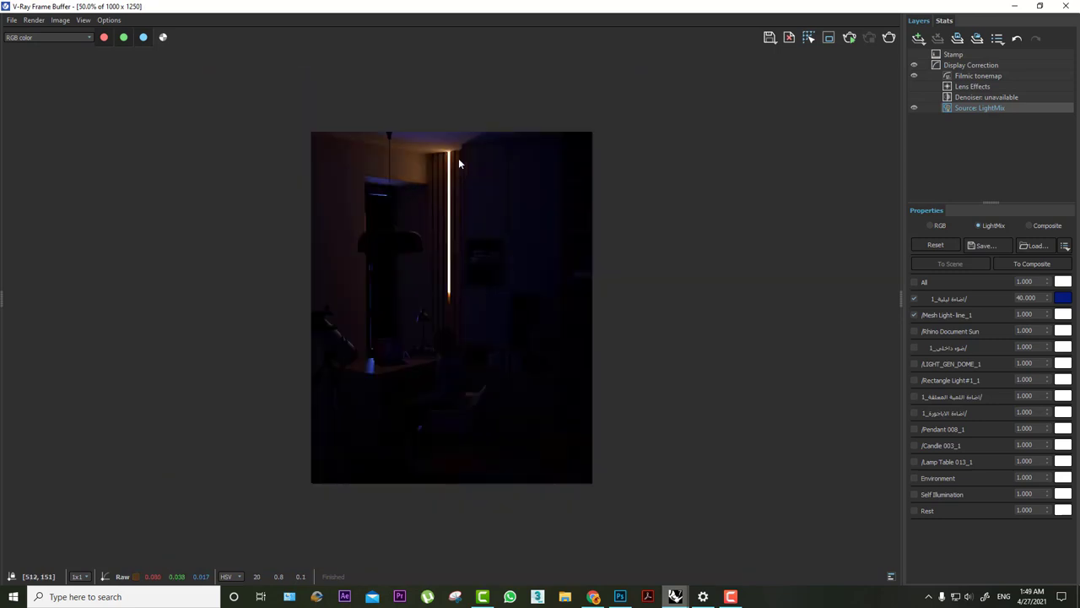
double_click(1024, 314)
text(5)
key(Return)
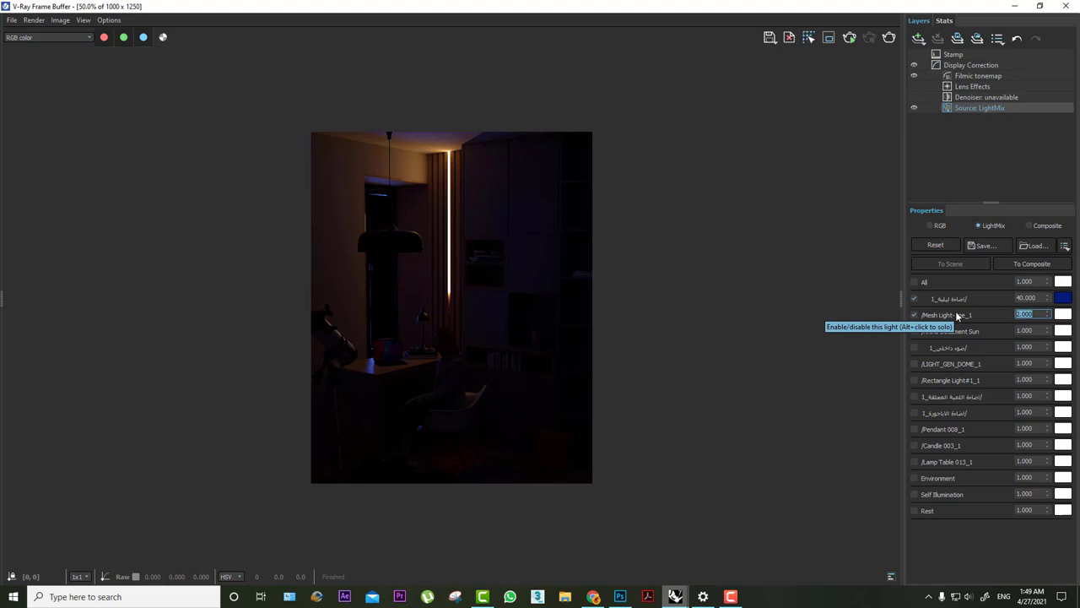
- Turn on LIGHT_GEN_DOME_1 and dim its intensity to 0.1
click(914, 363)
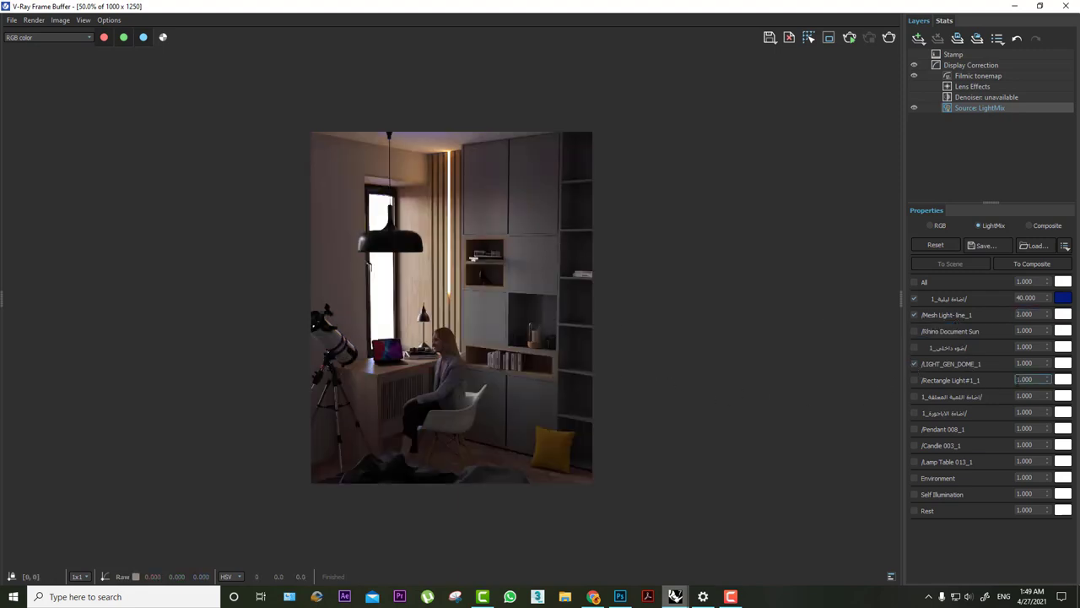
double_click(1024, 363)
double_click(1024, 363)
text(0.1)
key(Return)
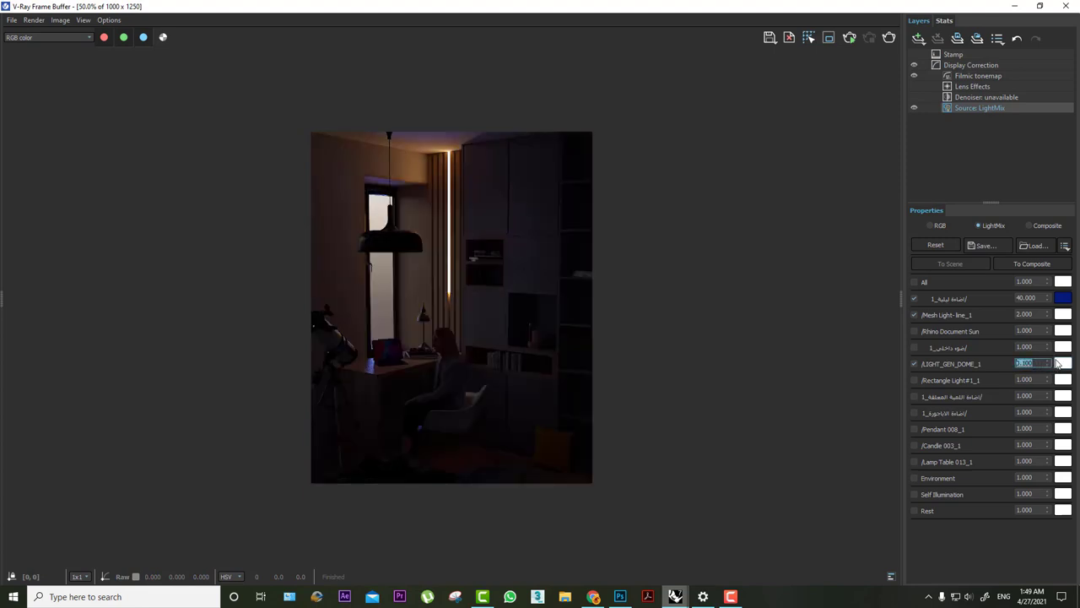
- Tint LIGHT_GEN_DOME_1 a near-black dark blue and compare the render with it off
click(1063, 363)
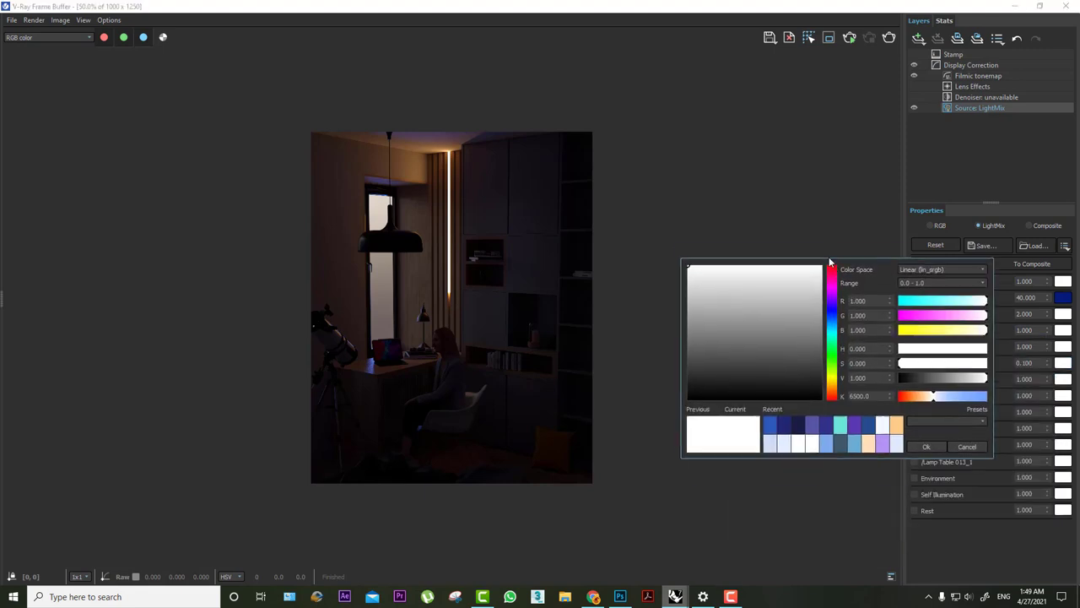
drag(827, 304, 816, 354)
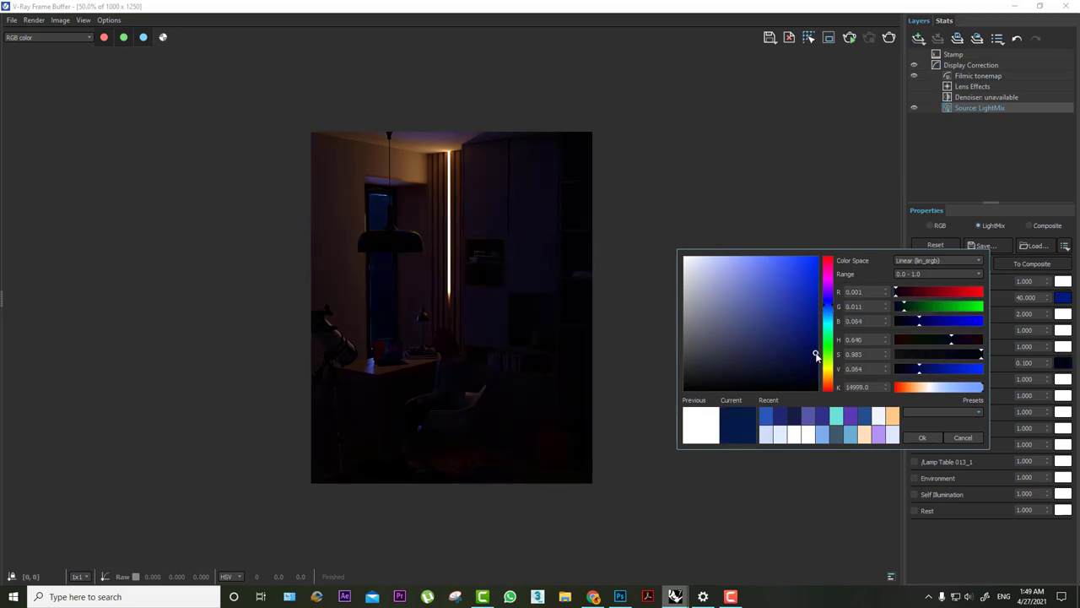
drag(815, 354, 808, 364)
click(921, 437)
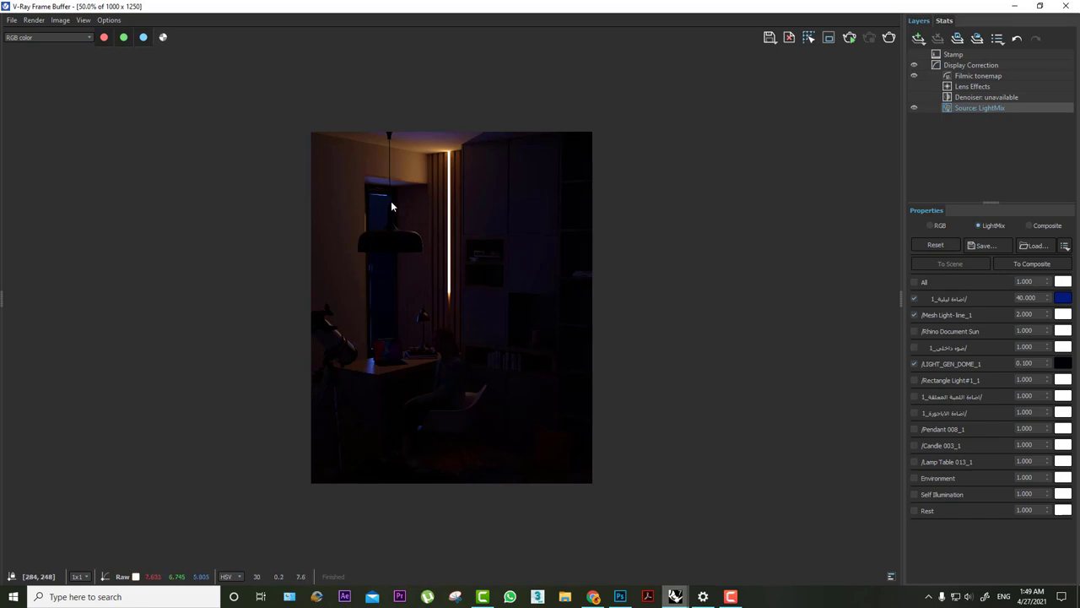
scroll(365, 306, up, 2)
middle_drag(211, 329, 312, 280)
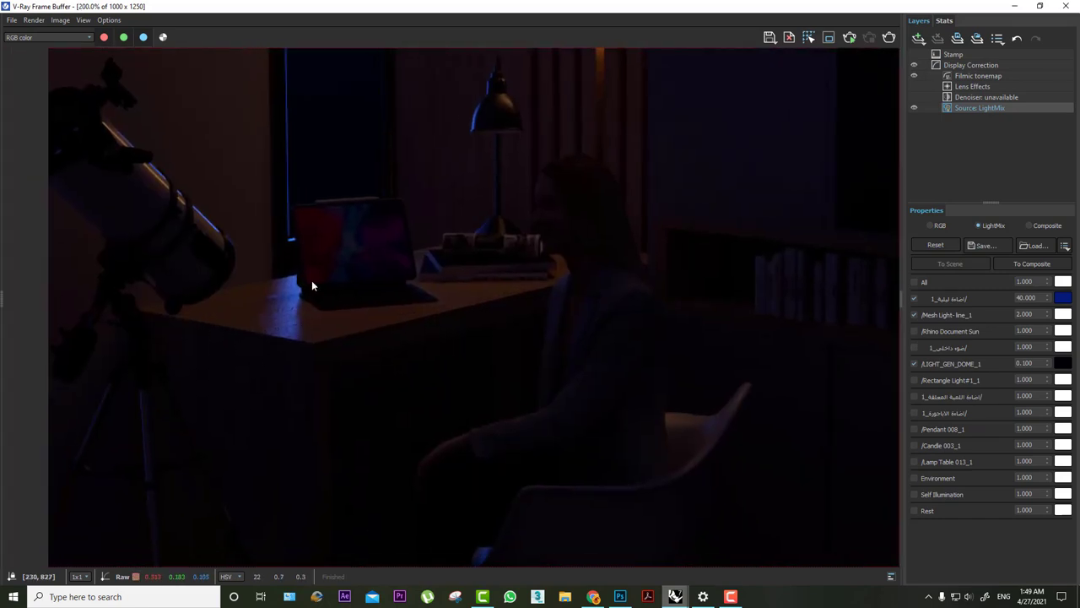
scroll(308, 312, down, 1)
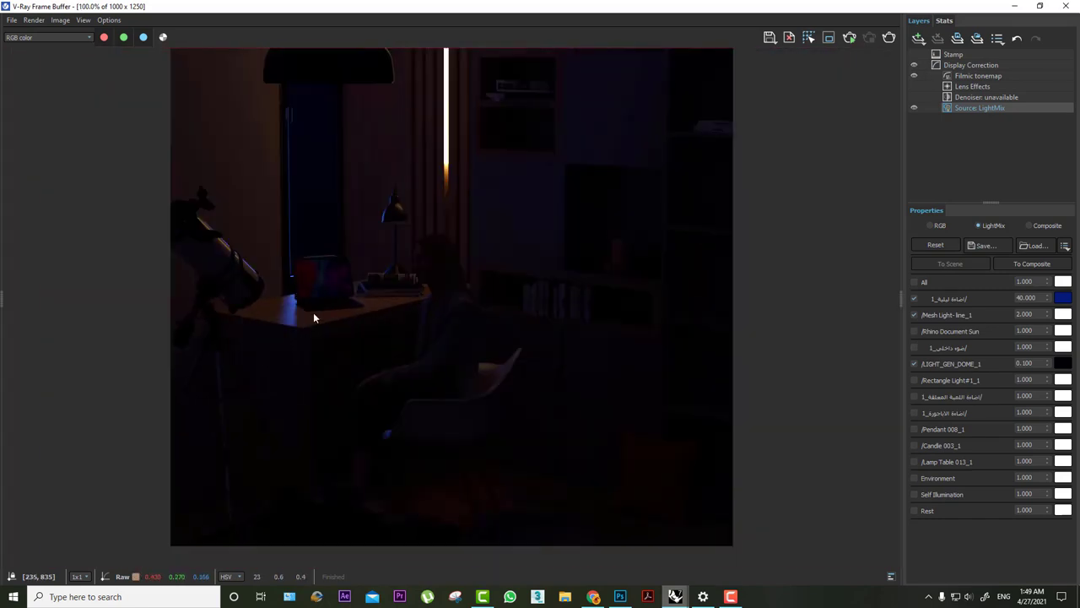
click(915, 364)
scroll(673, 259, down, 1)
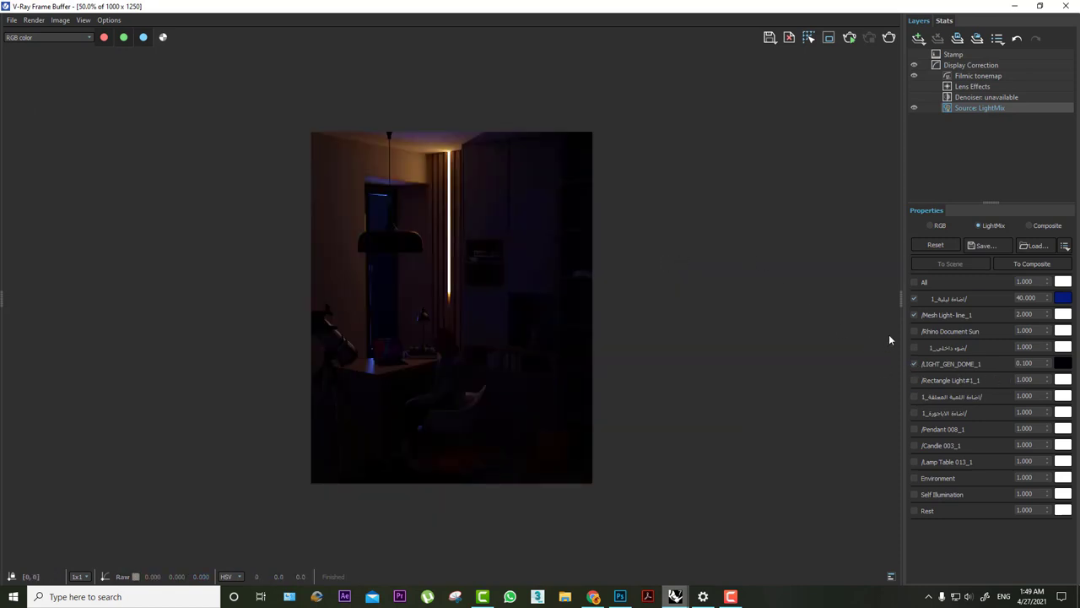
- Enable the Self Illumination, Environment and Lamp Table 013_1 contributions in LightMix
click(914, 298)
click(914, 299)
scroll(385, 202, up, 1)
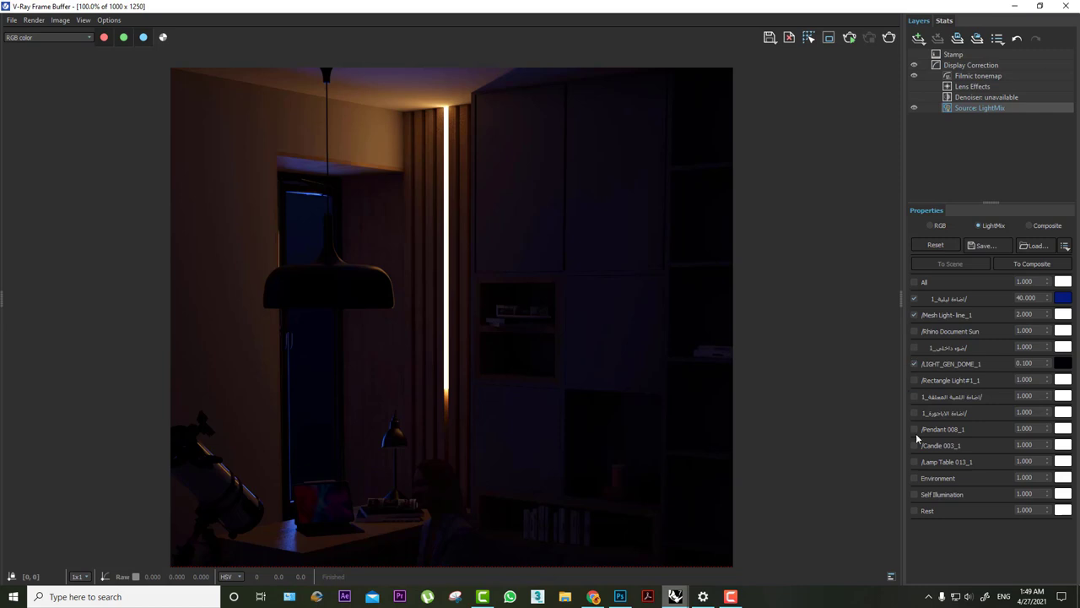
middle_drag(485, 392, 484, 235)
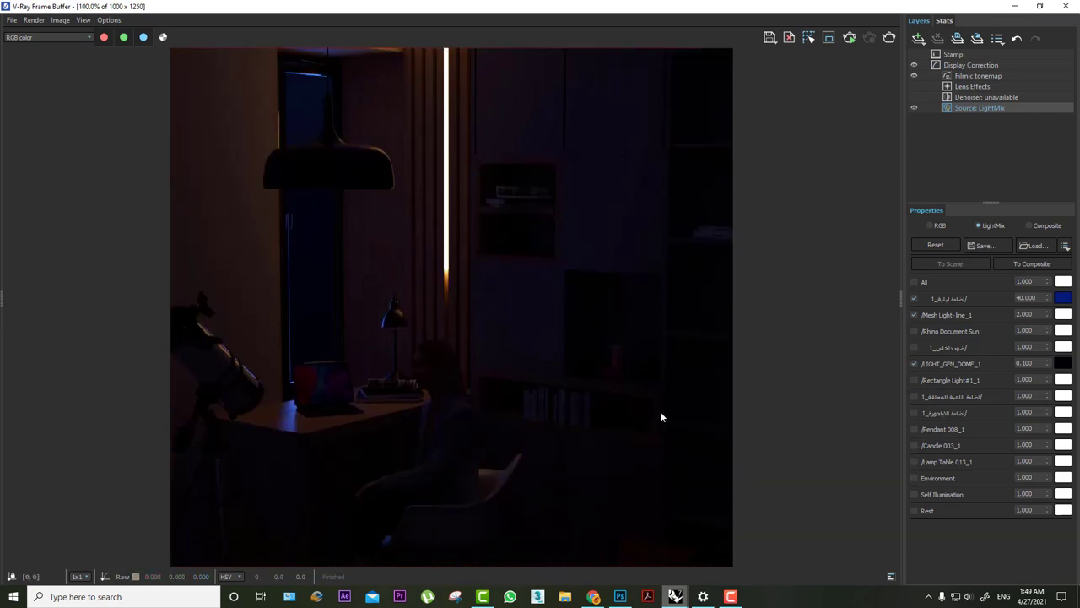
click(914, 494)
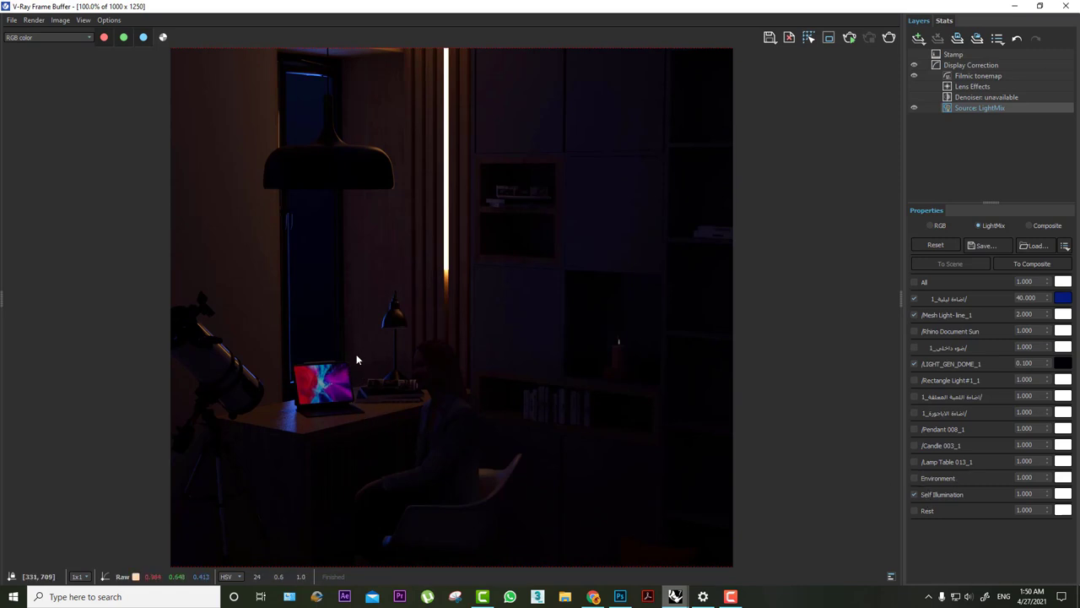
click(914, 464)
- Set Candle 003_1 intensity to 10 after trying 100, and toggle it to compare
click(1024, 445)
text(100)
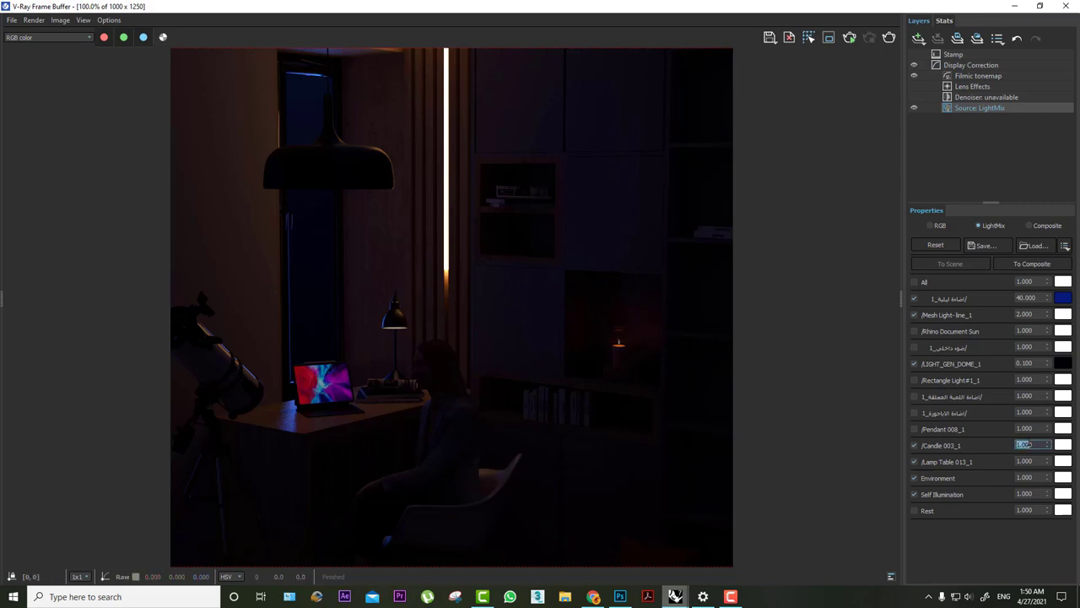
key(Return)
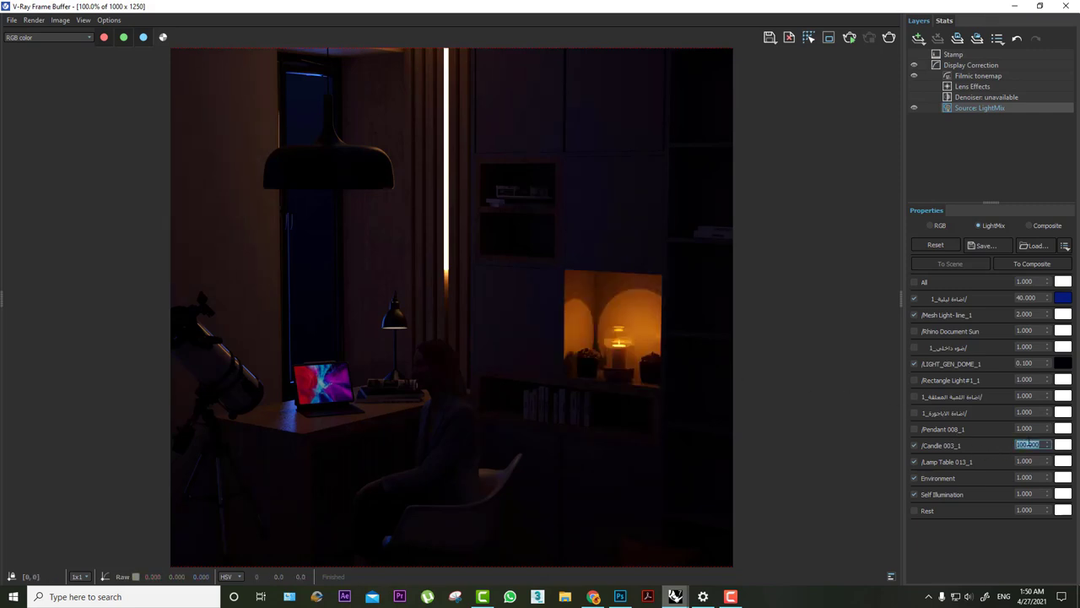
text(10)
key(Return)
scroll(603, 379, down, 1)
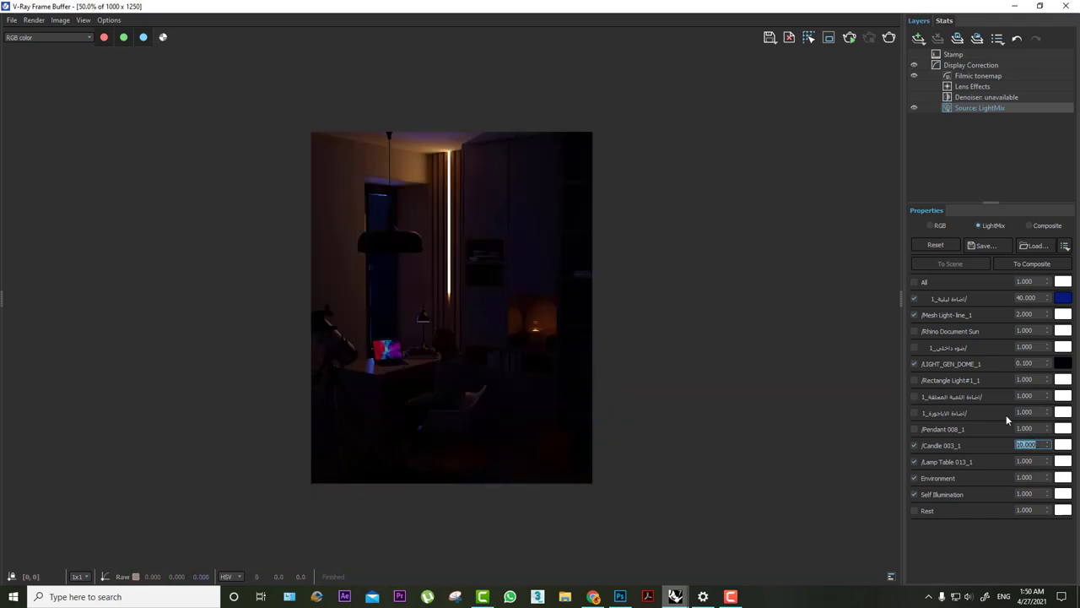
click(914, 445)
click(914, 445)
- Turn on the desk lamp light with a warm orange tint at intensity 1.5
click(915, 412)
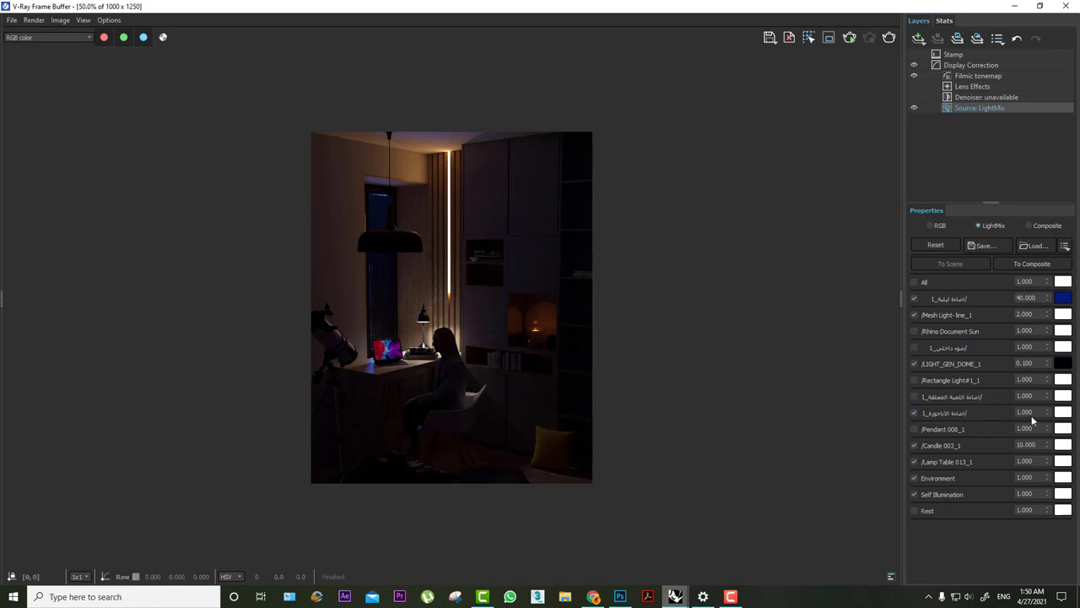
click(1061, 412)
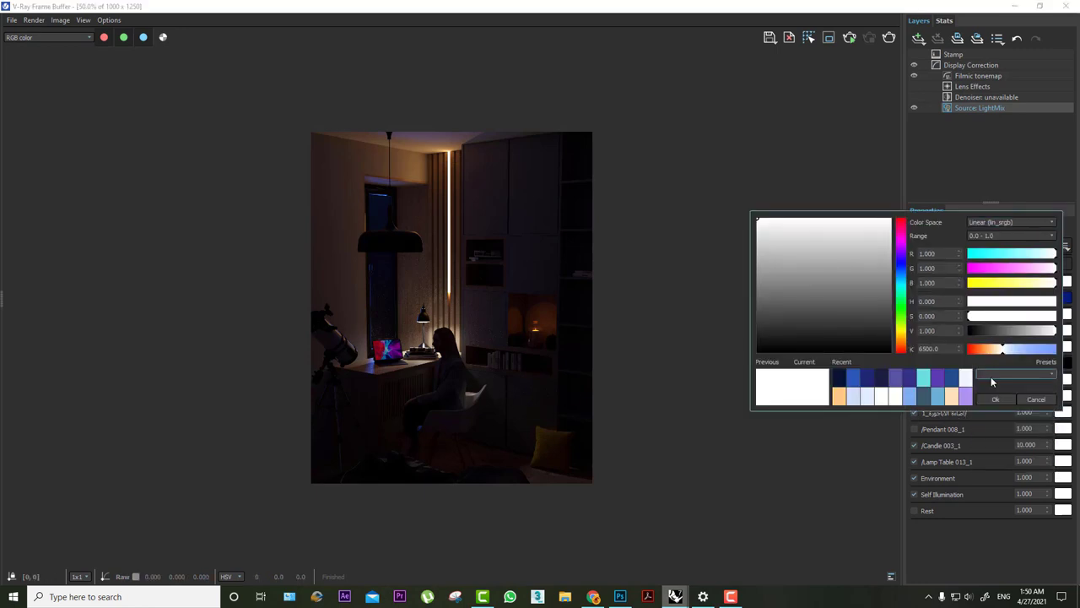
scroll(991, 382, down, 1)
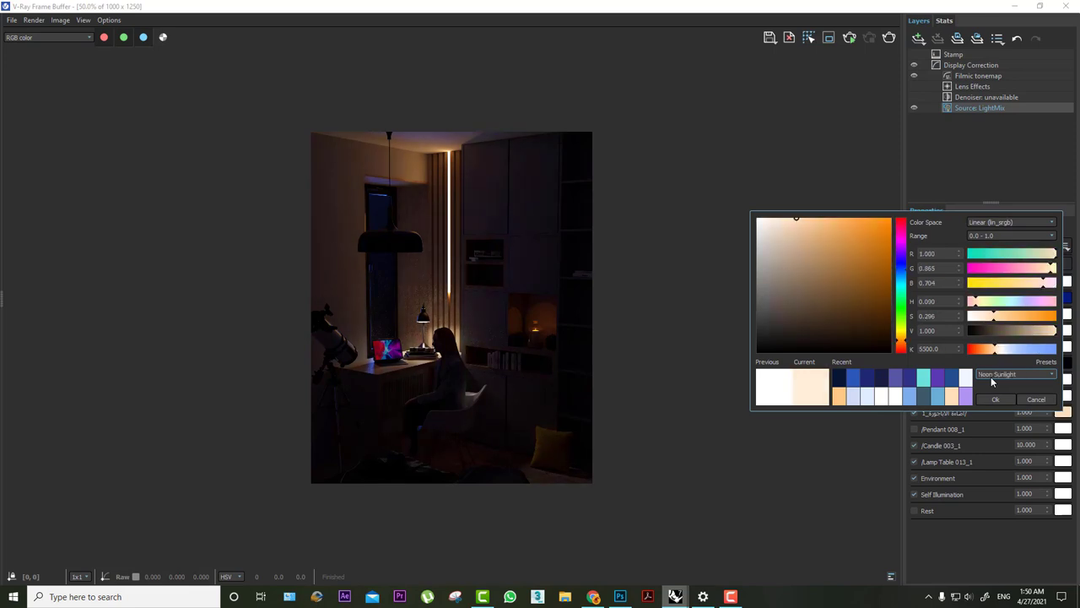
scroll(992, 382, down, 1)
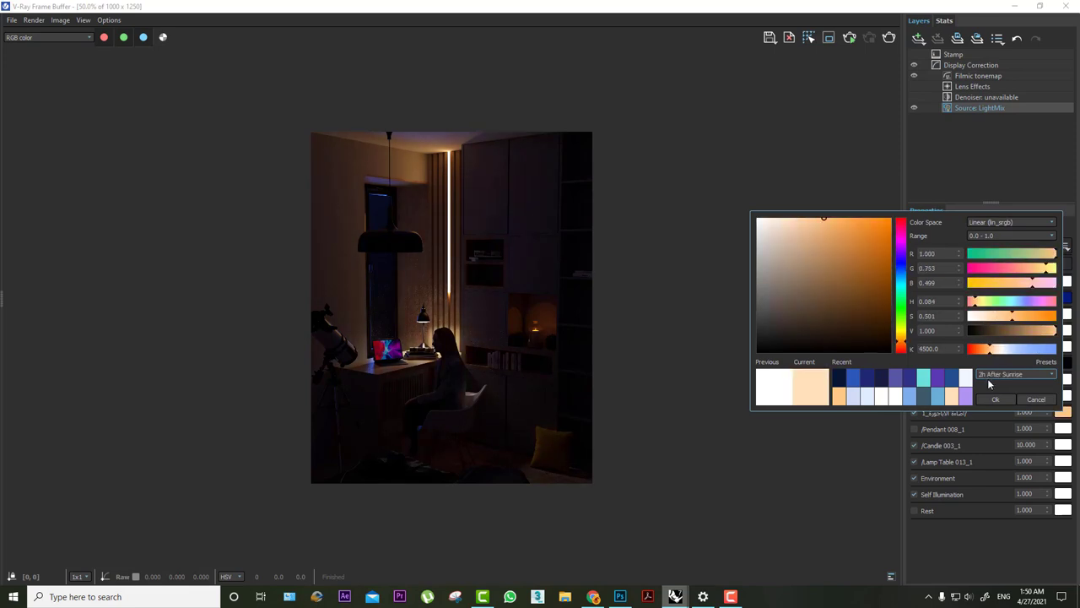
scroll(990, 385, down, 1)
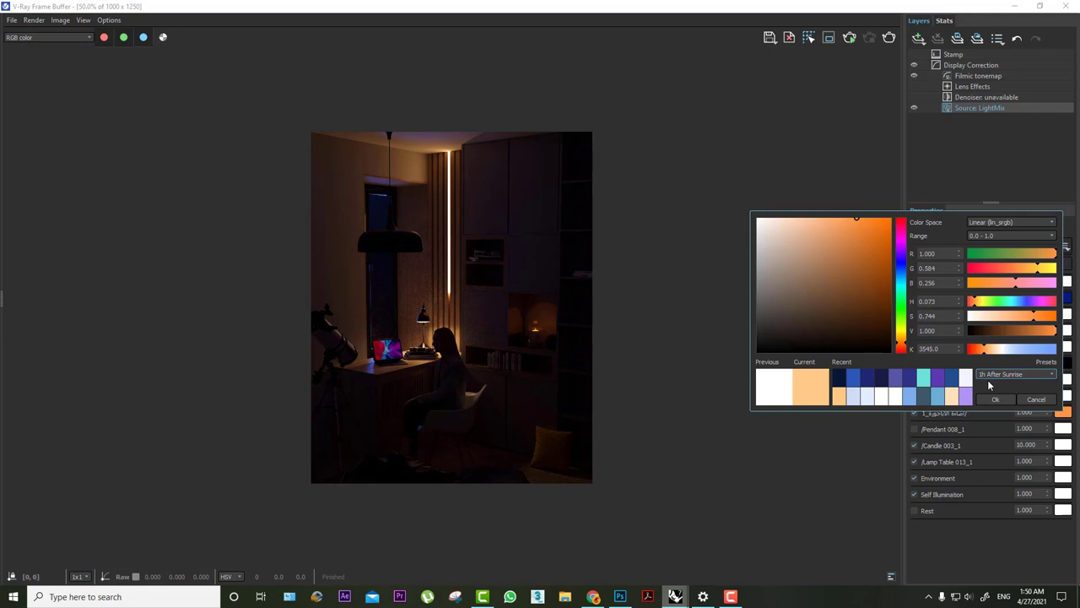
scroll(990, 384, down, 1)
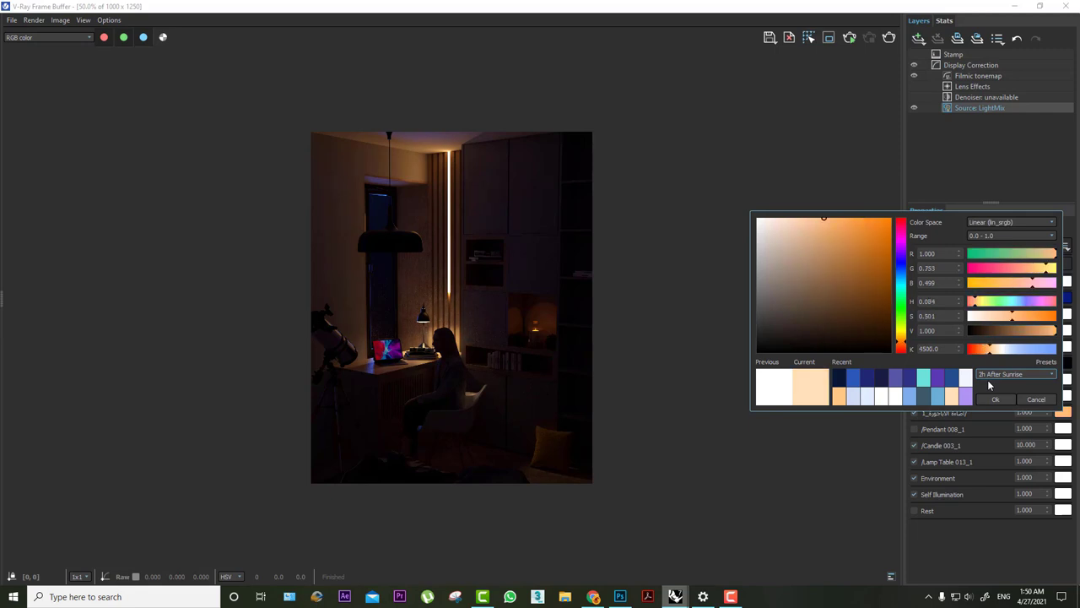
click(996, 398)
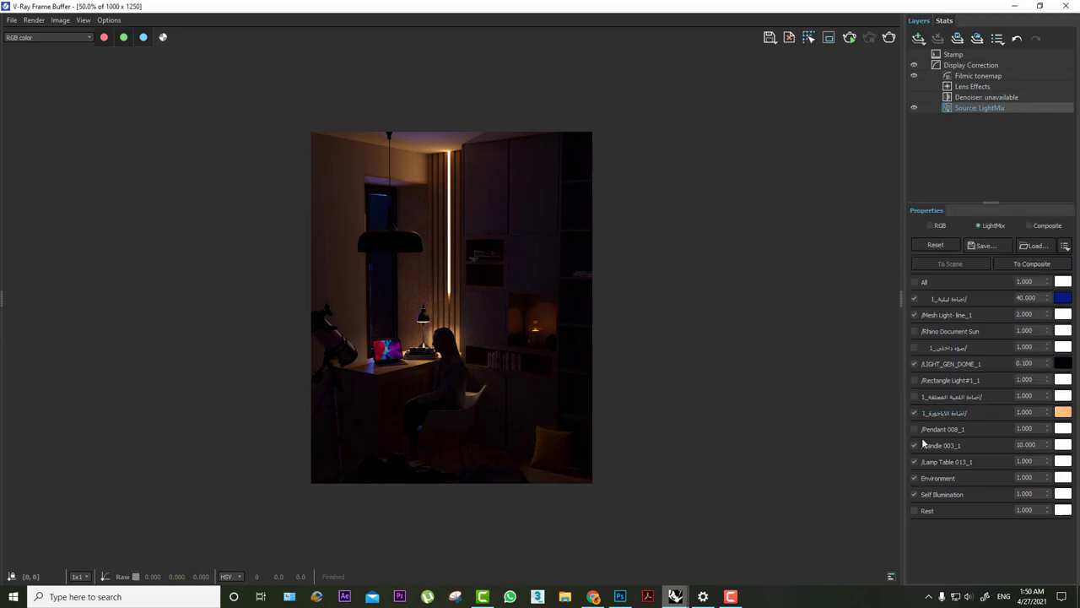
double_click(1019, 412)
text(3)
key(Return)
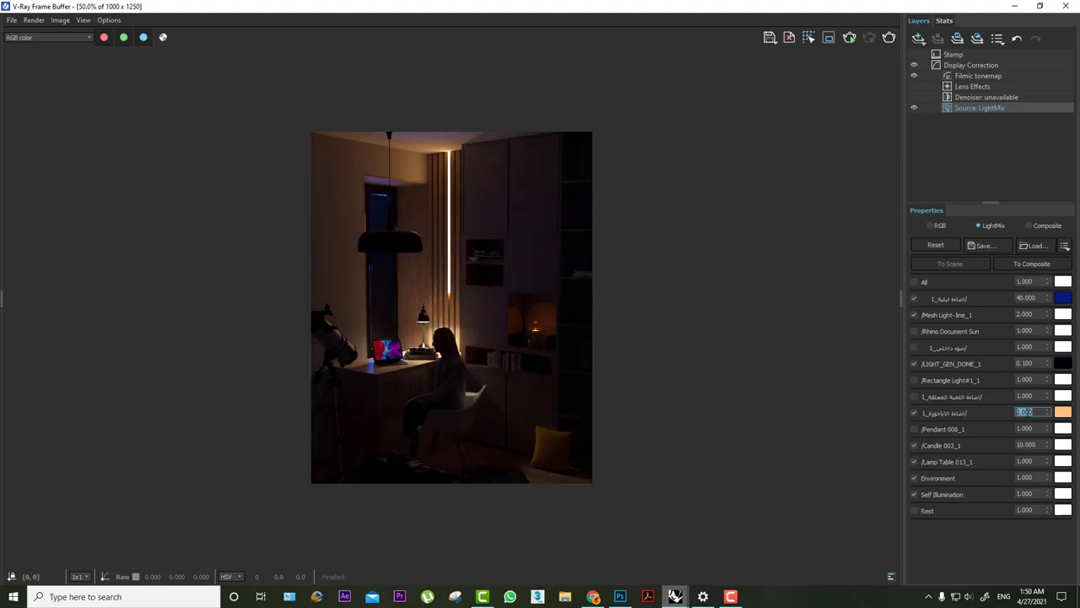
text(1.5)
key(Return)
- Turn on the hanging-lamp light and sweep its colour from saturated blue toward cyan
click(914, 397)
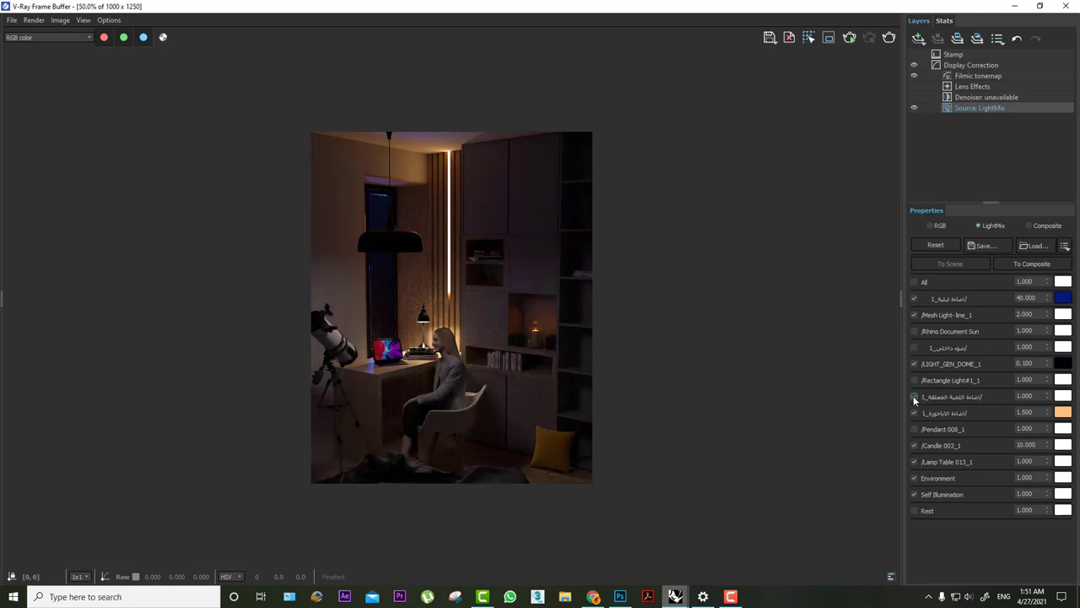
click(1062, 395)
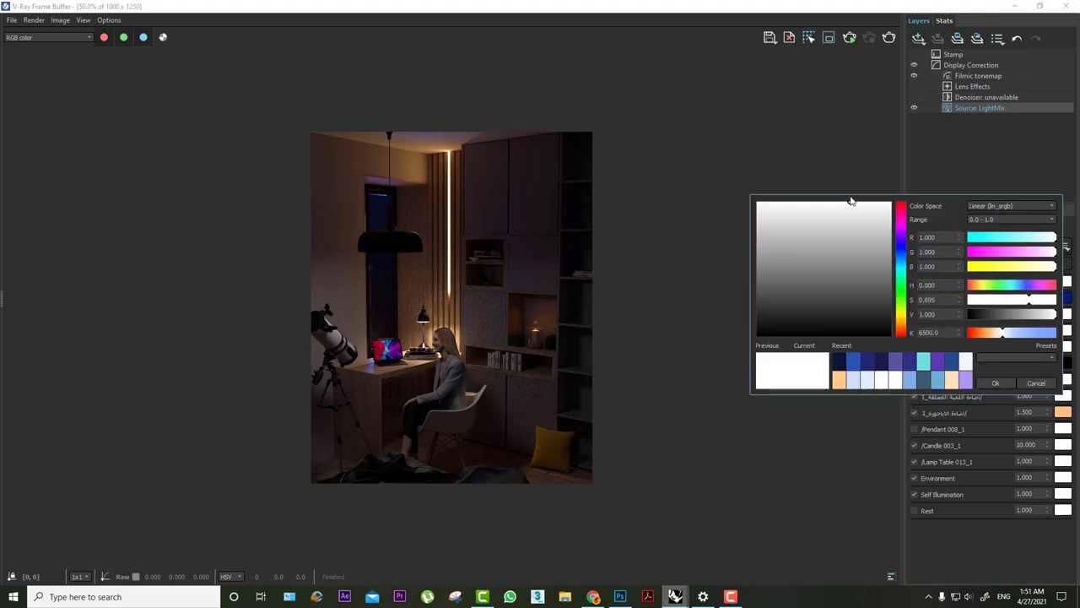
click(825, 203)
click(901, 252)
drag(901, 256, 908, 305)
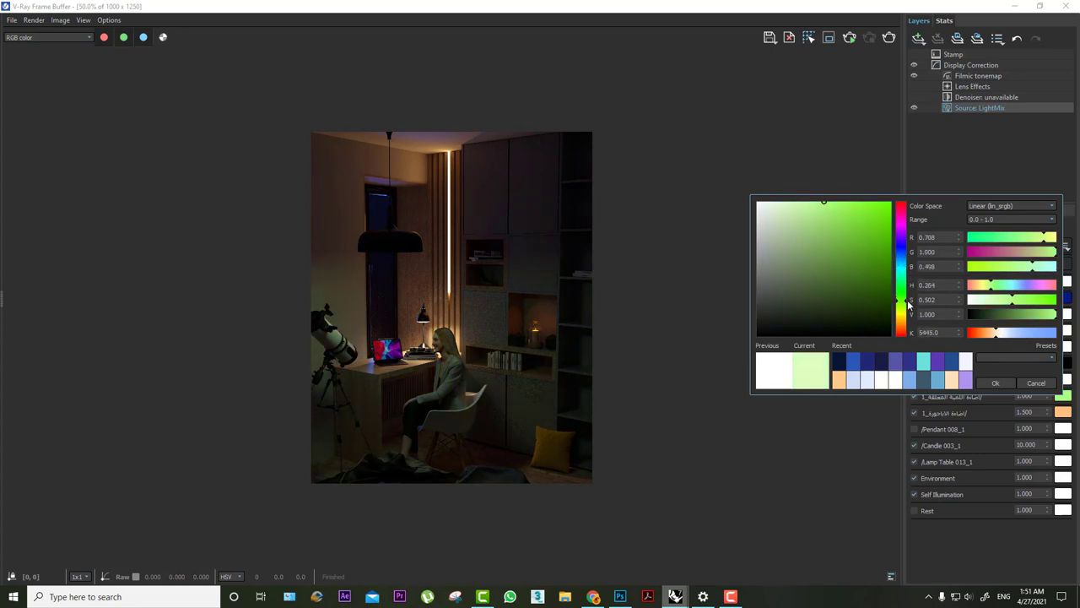
- Give the hanging-lamp light a muted green tint and an intensity of 1.5
drag(843, 220, 849, 216)
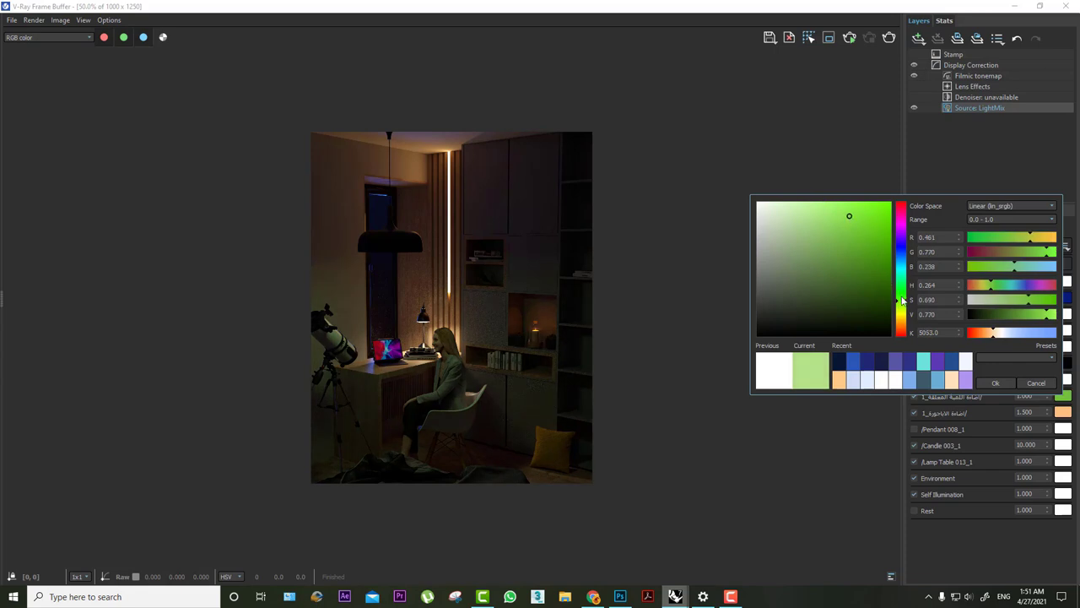
drag(901, 298, 903, 293)
scroll(470, 304, up, 1)
scroll(455, 310, down, 1)
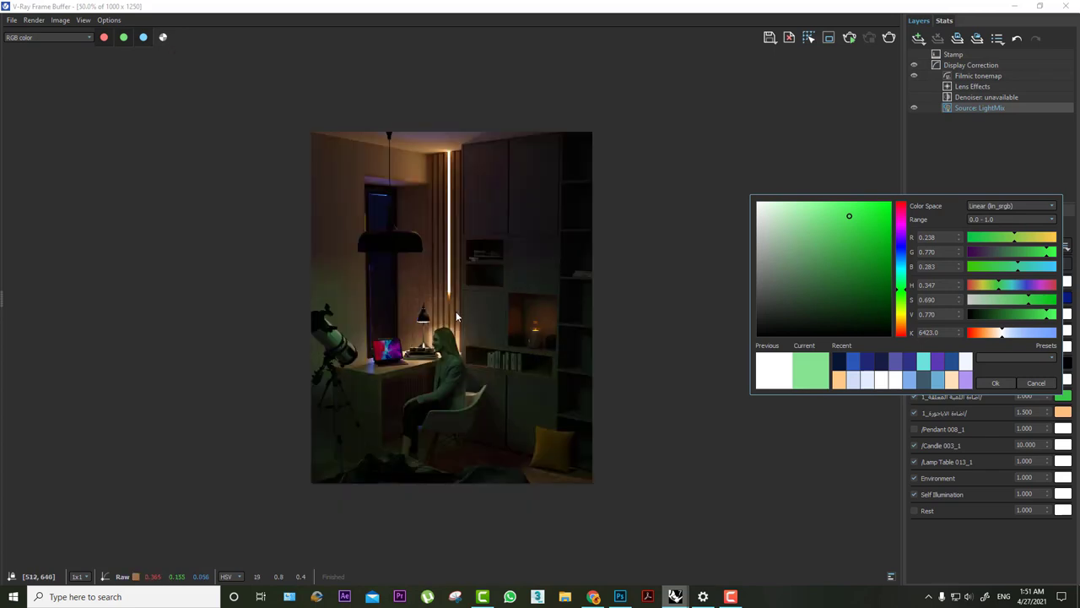
click(992, 384)
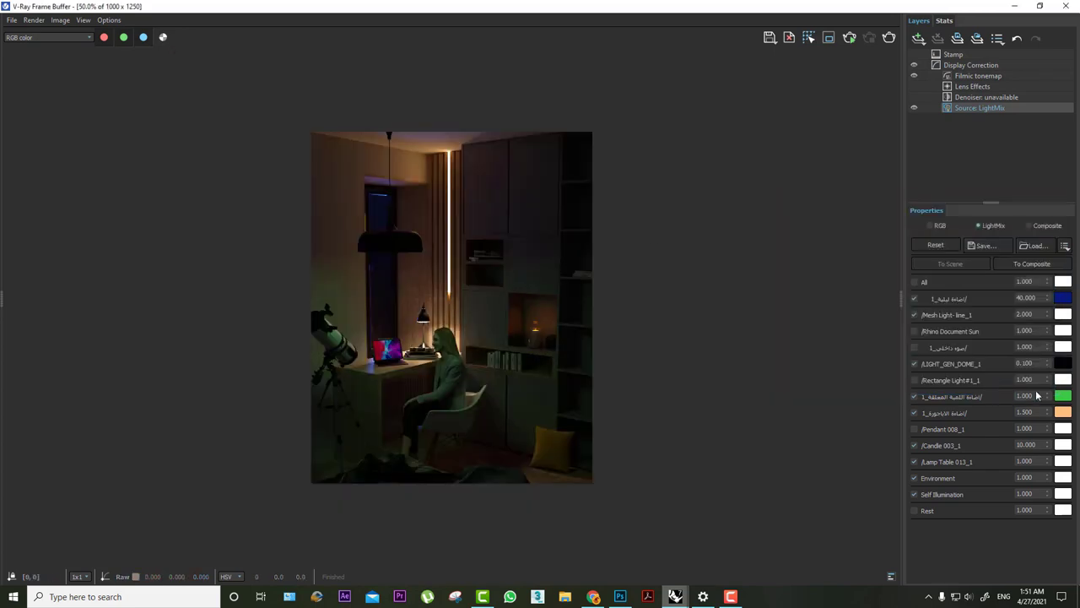
double_click(1026, 396)
text(1.500)
key(Return)
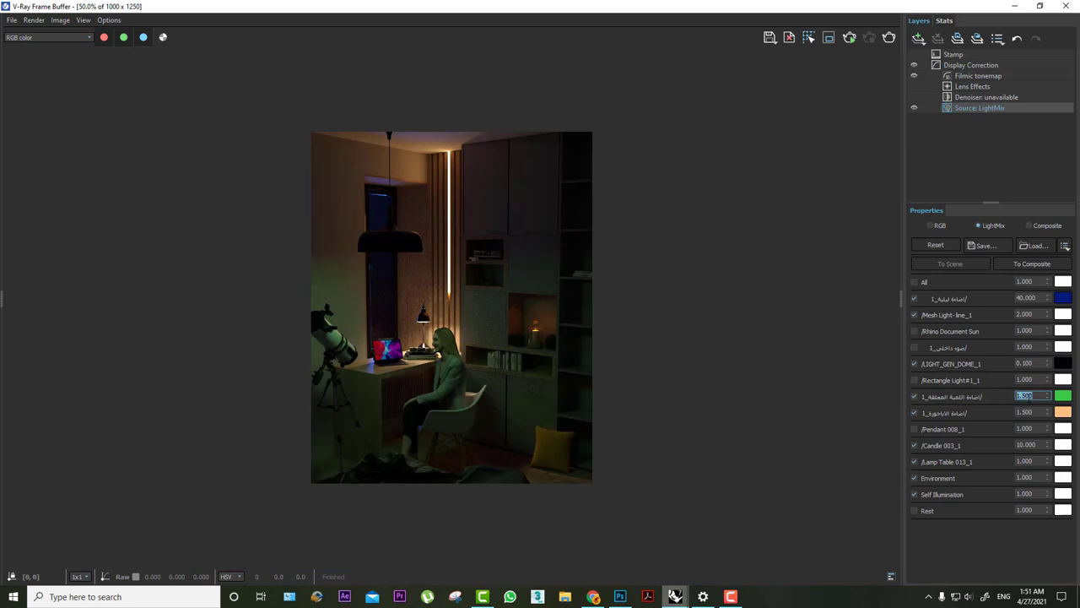
- Switch on Rectangle Light#1_1 and tint it a deep purple
click(914, 381)
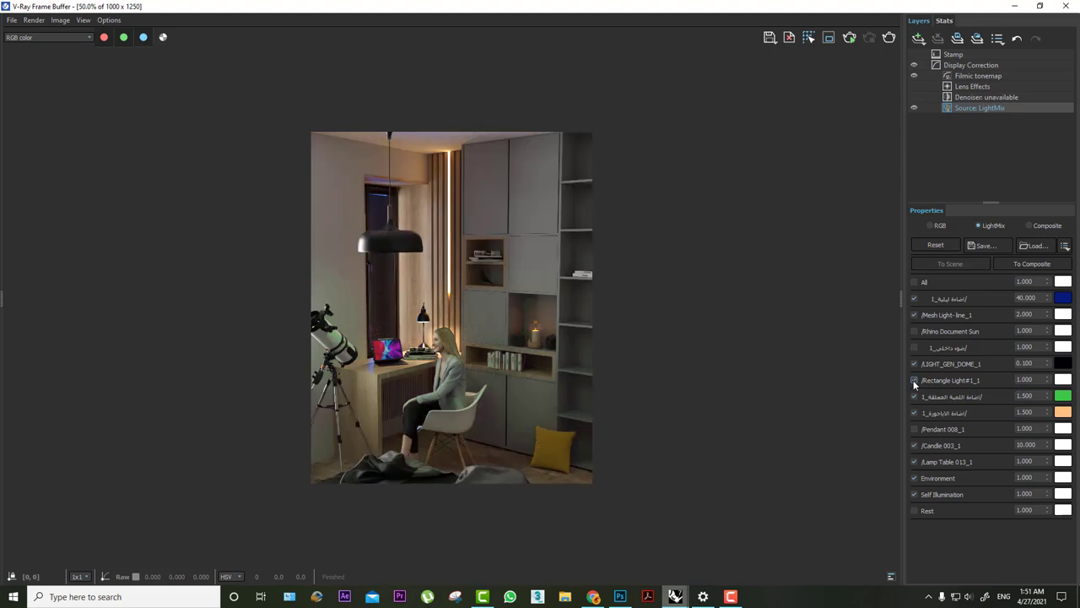
click(914, 380)
click(914, 381)
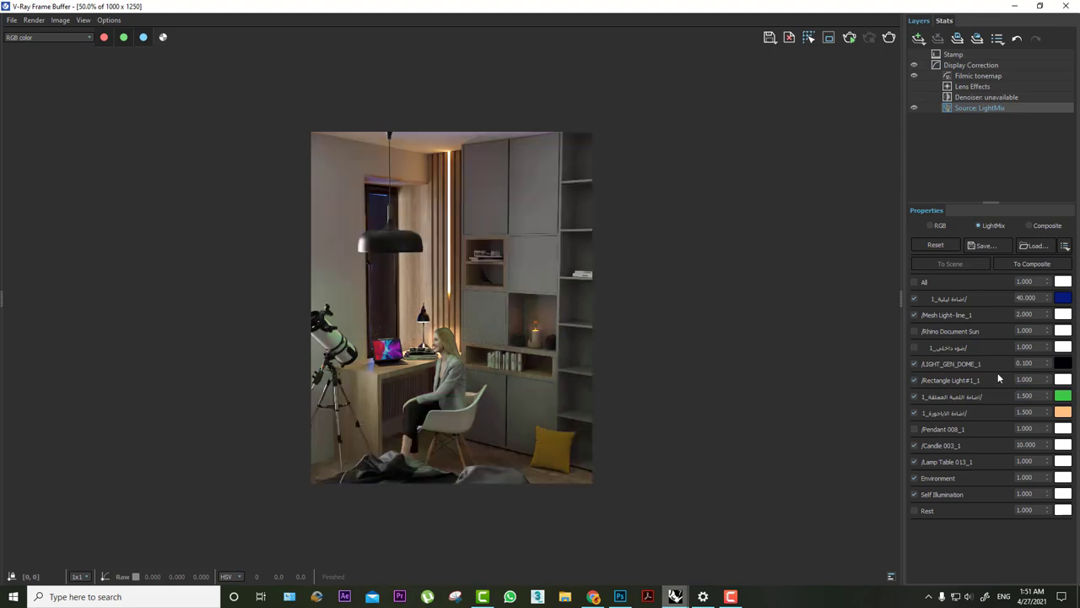
click(1062, 381)
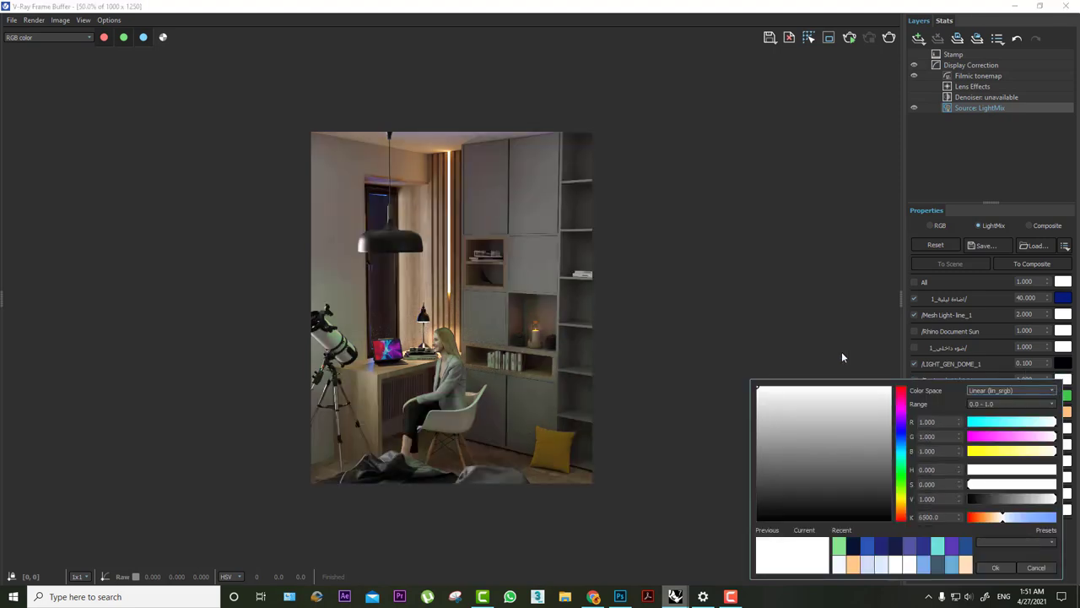
mouse_move(883, 384)
mouse_down()
mouse_move(742, 181)
mouse_move(768, 230)
mouse_move(781, 221)
mouse_move(747, 223)
mouse_move(759, 260)
mouse_move(762, 232)
mouse_move(764, 245)
mouse_up()
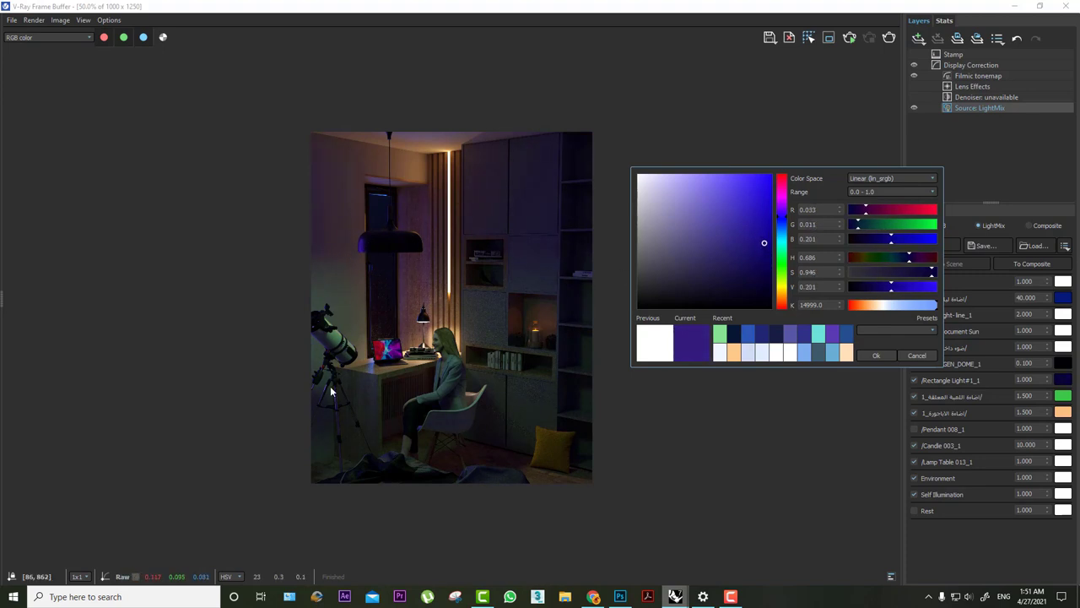
click(873, 356)
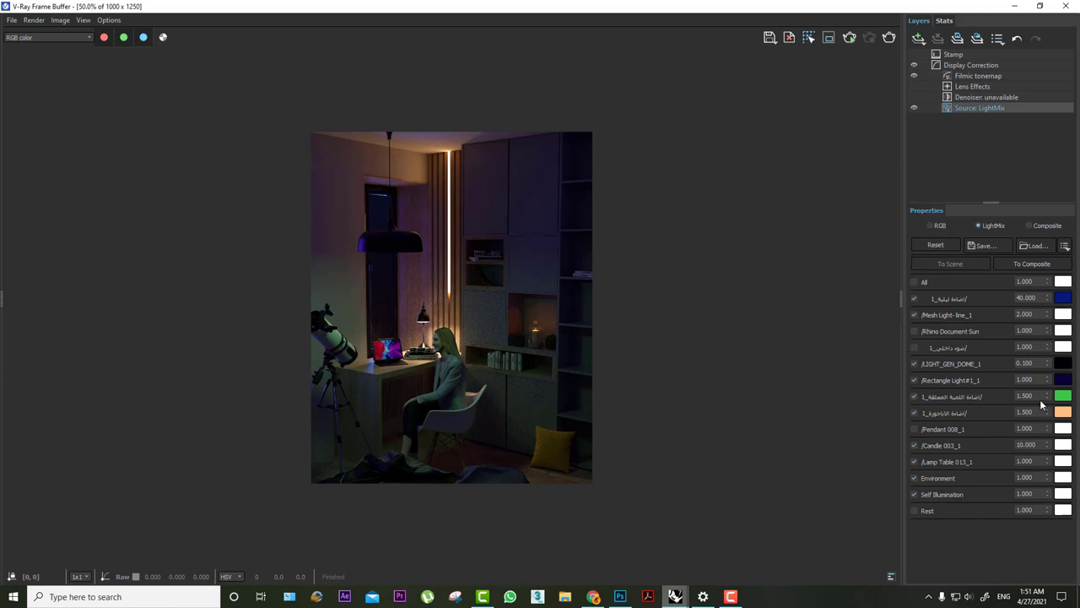
- Keep the rectangle light's intensity at 1.0 after trying 0.5, comparing it on and off
double_click(1025, 379)
text(0.5)
key(Return)
text(1)
key(Return)
click(914, 380)
click(914, 379)
scroll(508, 206, up, 2)
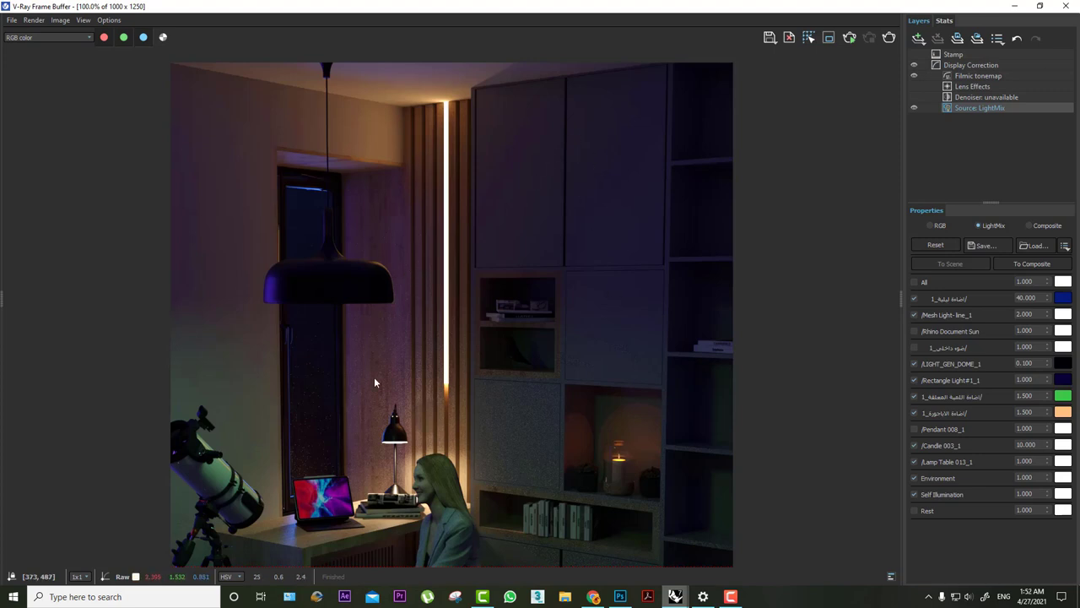
scroll(512, 294, down, 2)
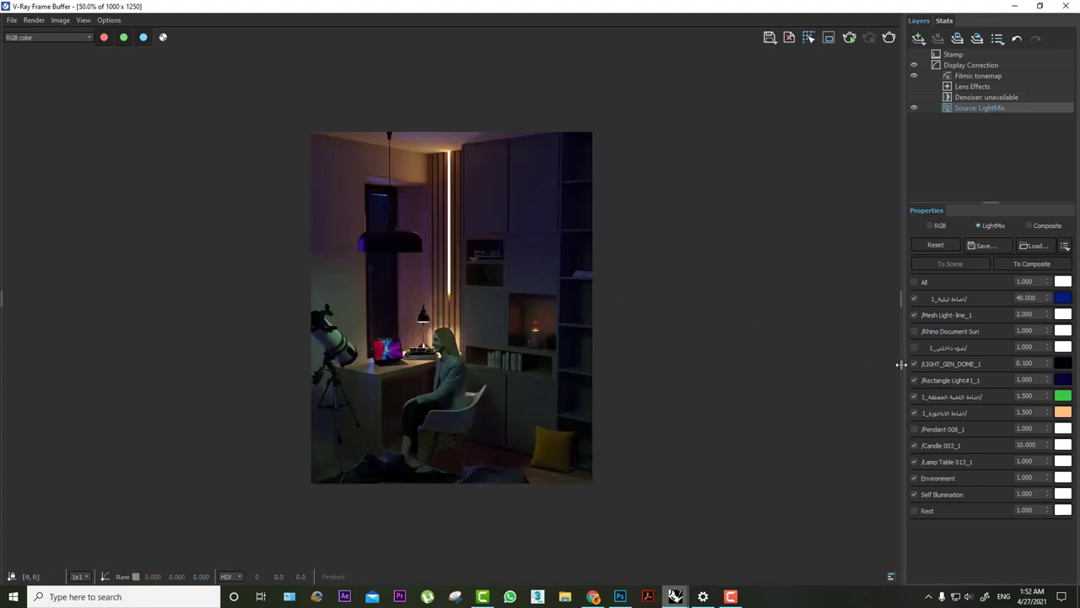
- Recolour the hanging-lamp light from green to a yellow-green tint
click(1062, 396)
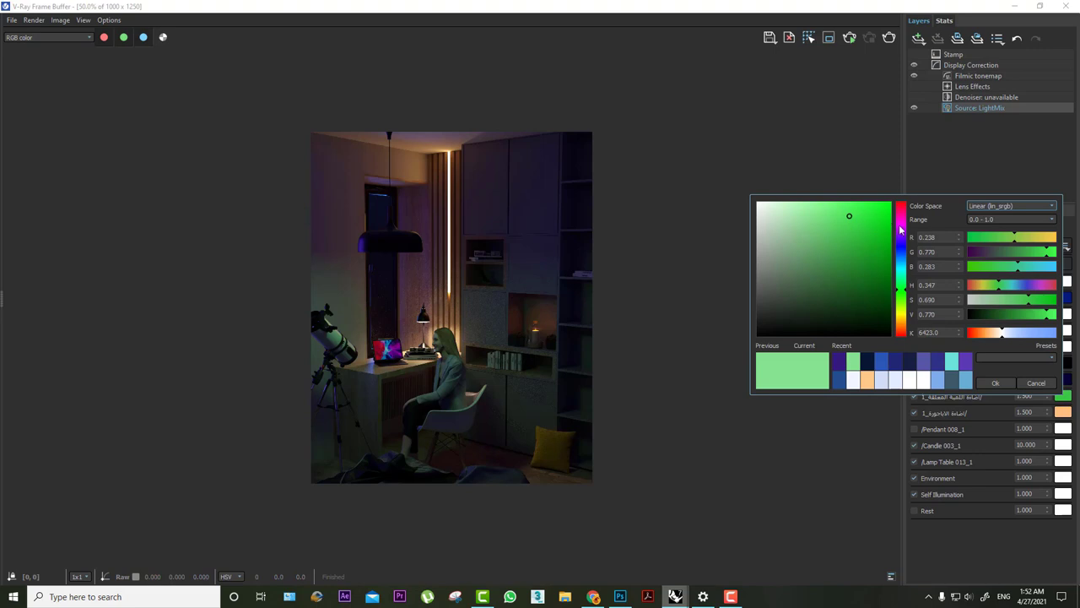
mouse_move(901, 211)
mouse_down()
mouse_move(910, 245)
mouse_move(898, 330)
mouse_up()
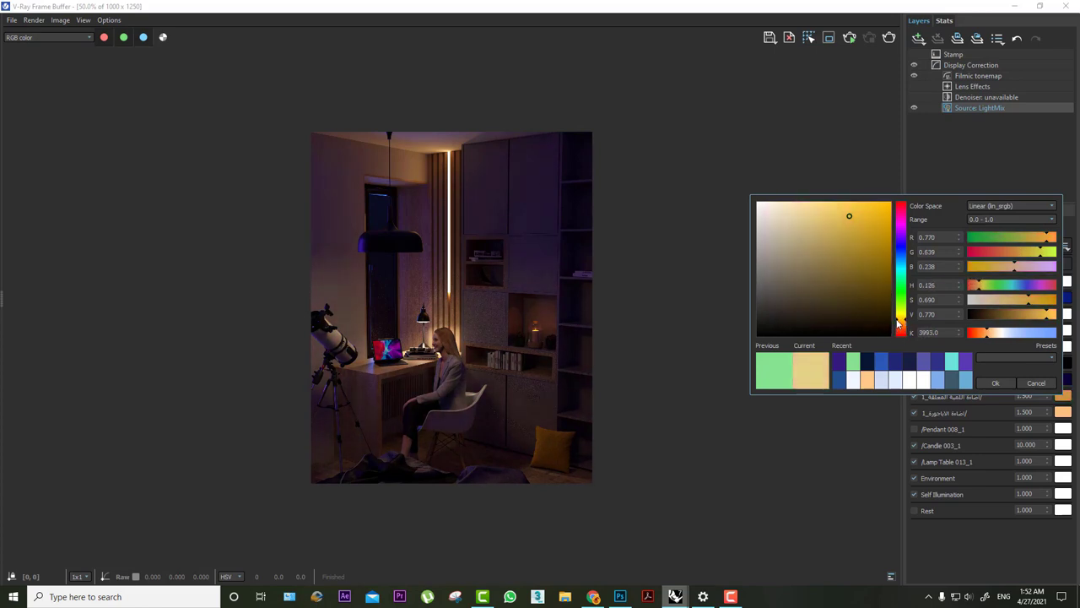
drag(898, 330, 891, 281)
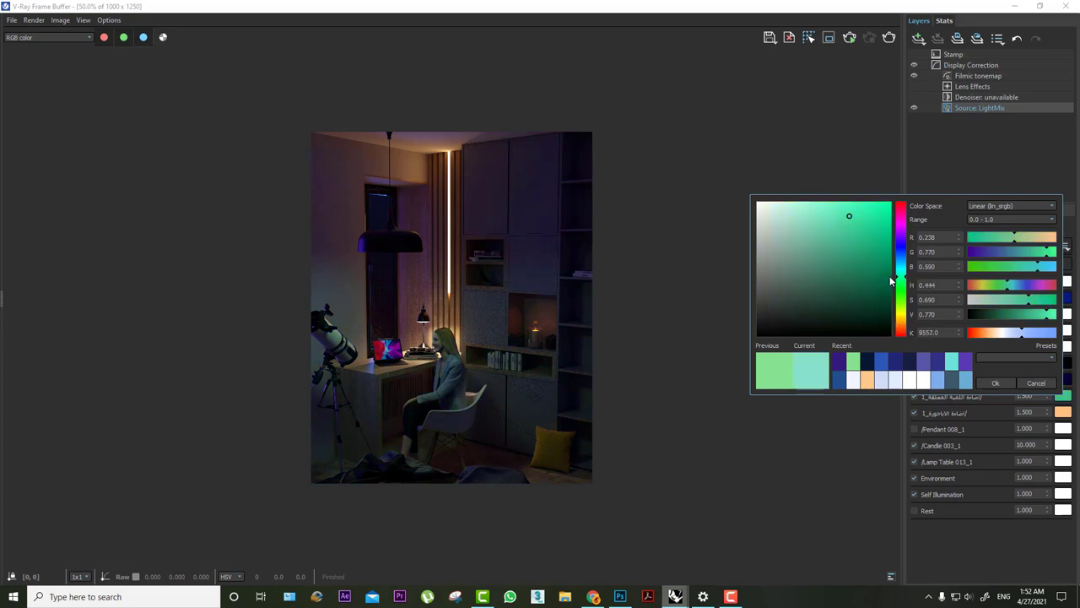
drag(891, 281, 897, 315)
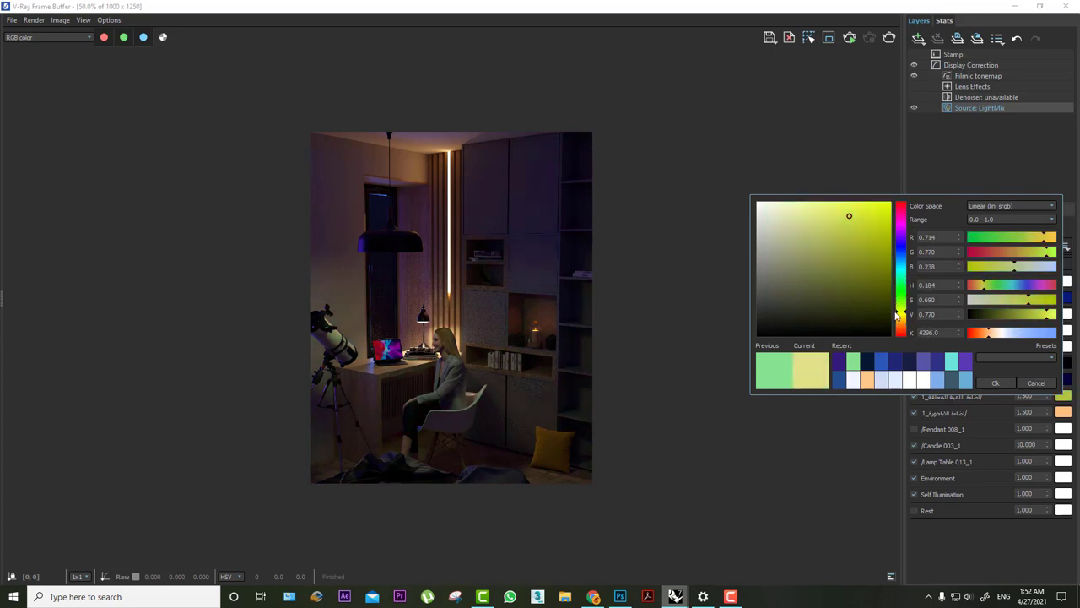
click(993, 382)
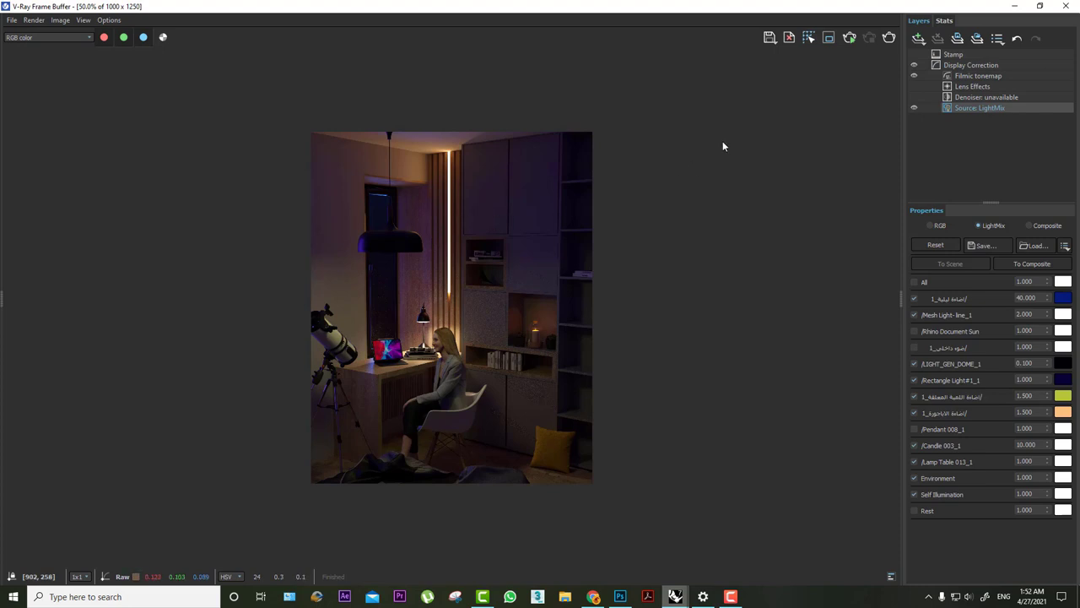
- Save the current render to the Desktop as fgf.png
click(768, 37)
text(fgf)
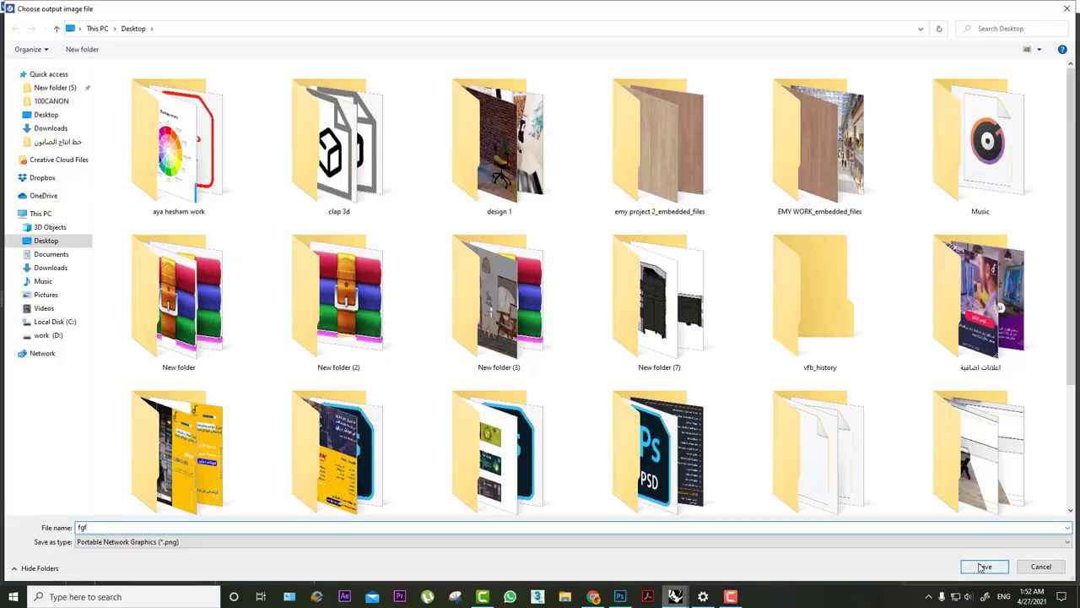
click(983, 566)
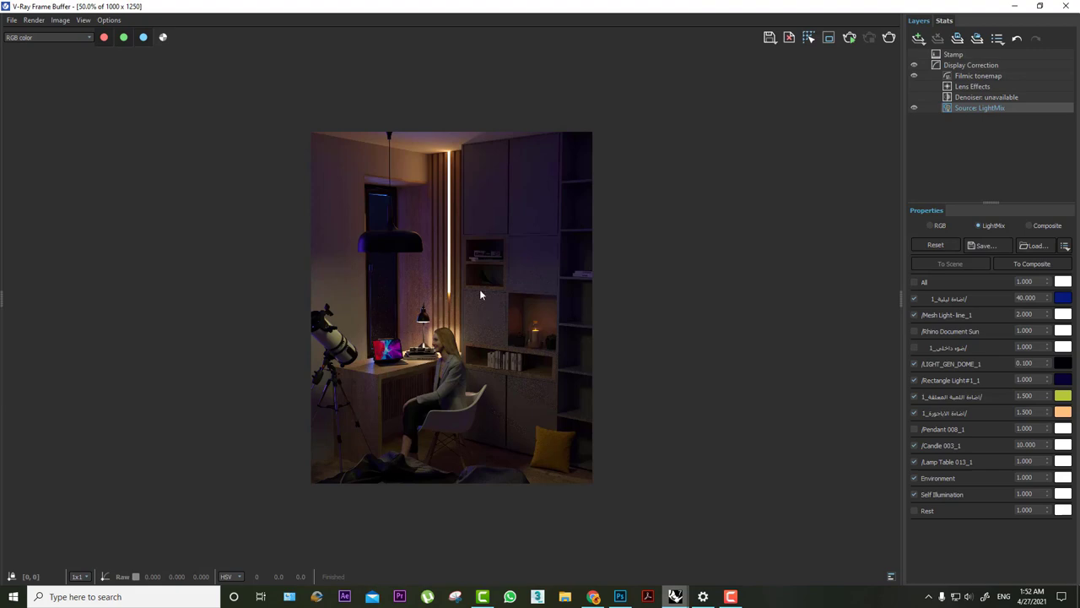
- Toggle the Rest contribution repeatedly to compare brightness, leaving it switched off
scroll(498, 304, up, 5)
scroll(521, 318, down, 2)
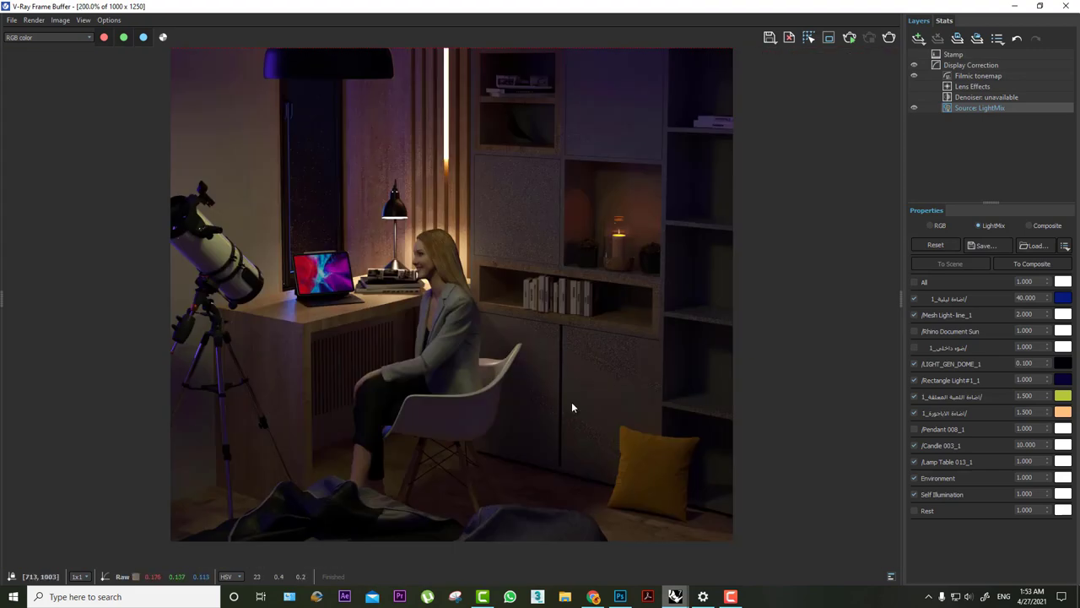
scroll(571, 408, down, 2)
click(913, 509)
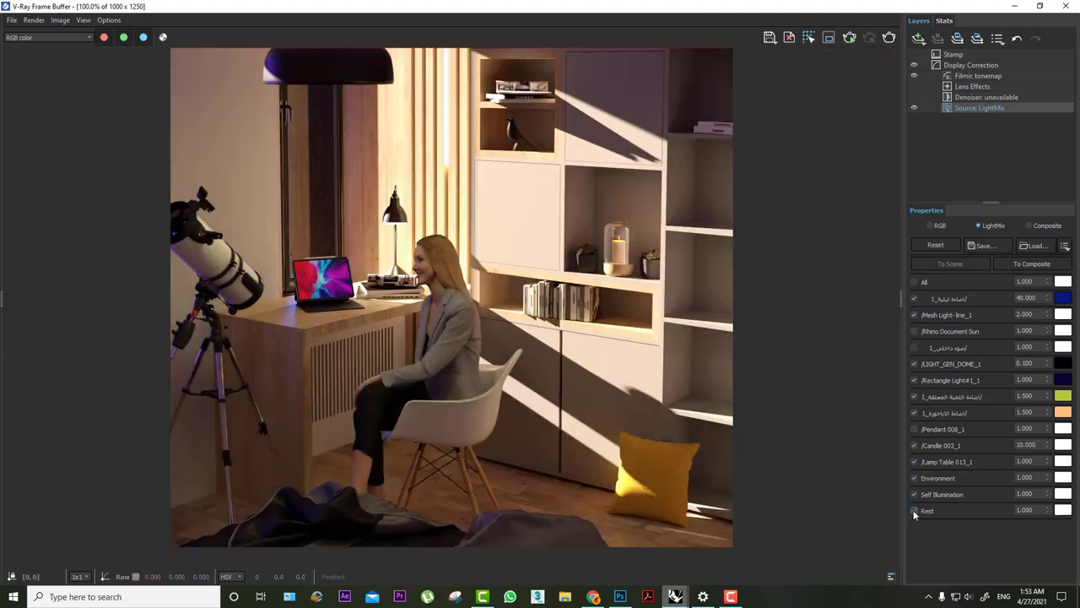
click(913, 510)
click(913, 510)
click(913, 510)
click(913, 510)
click(913, 509)
click(913, 510)
click(913, 510)
click(914, 509)
click(913, 509)
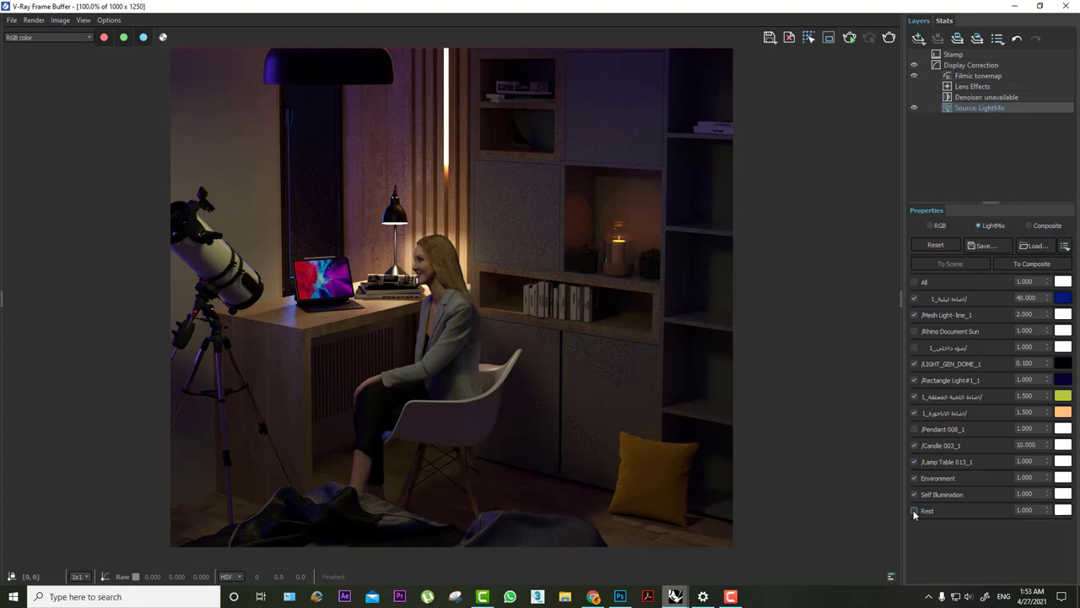
click(913, 510)
click(914, 509)
scroll(495, 272, down, 2)
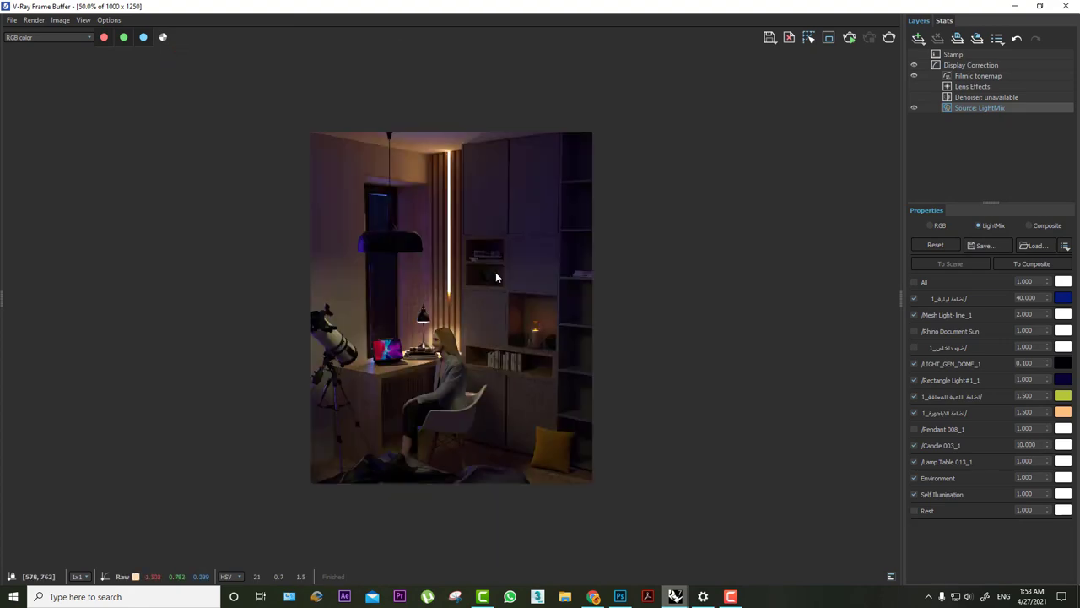
scroll(501, 319, up, 2)
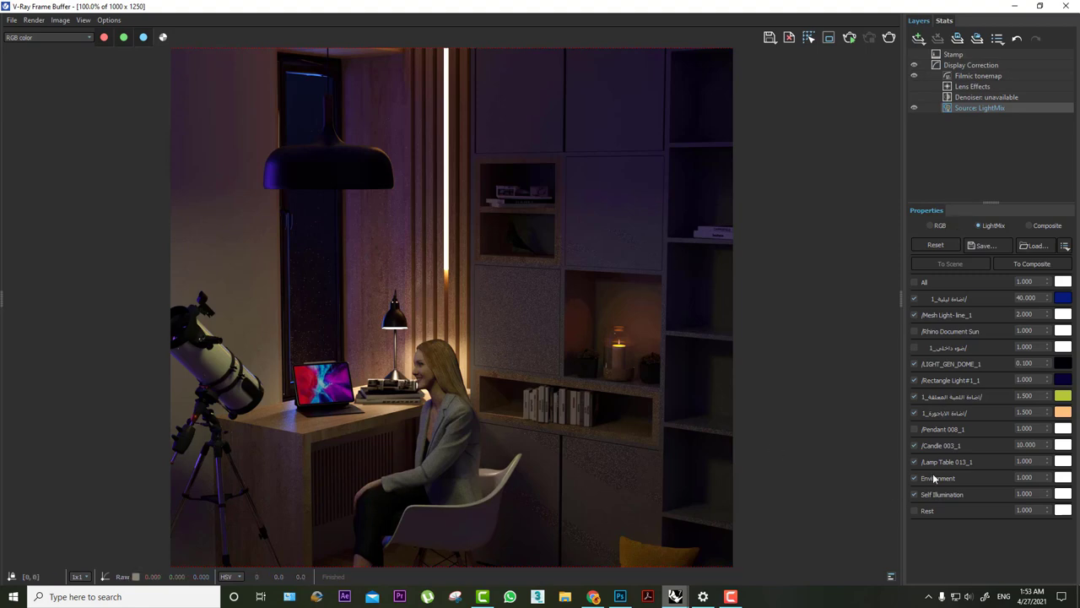
- Shrink the V-Ray Frame Buffer, list only the scene's lights in the Asset Editor, then show the desktop
double_click(835, 9)
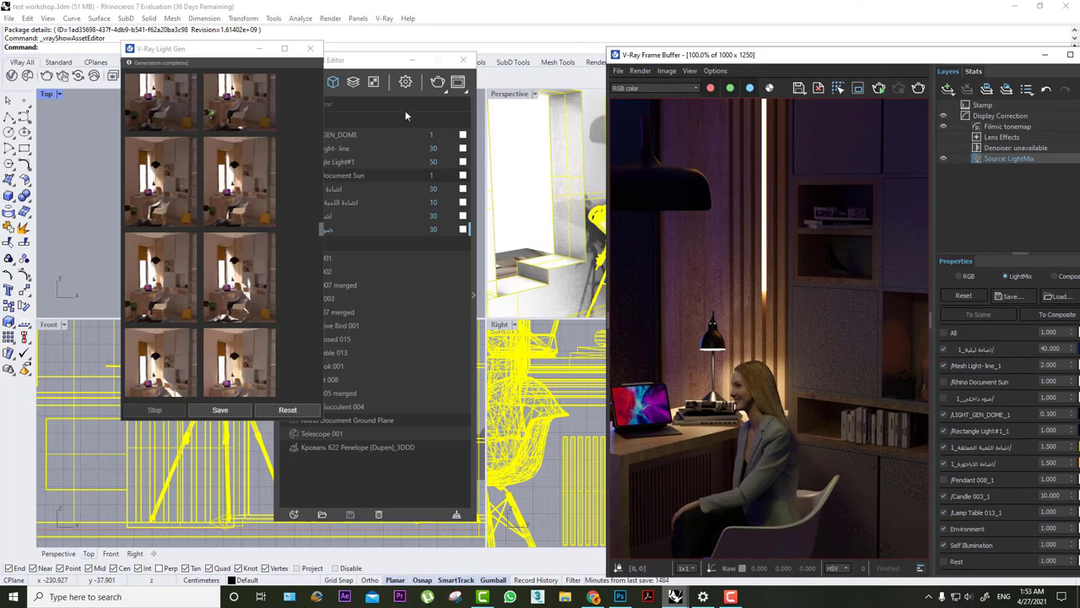
drag(347, 65, 409, 63)
click(372, 80)
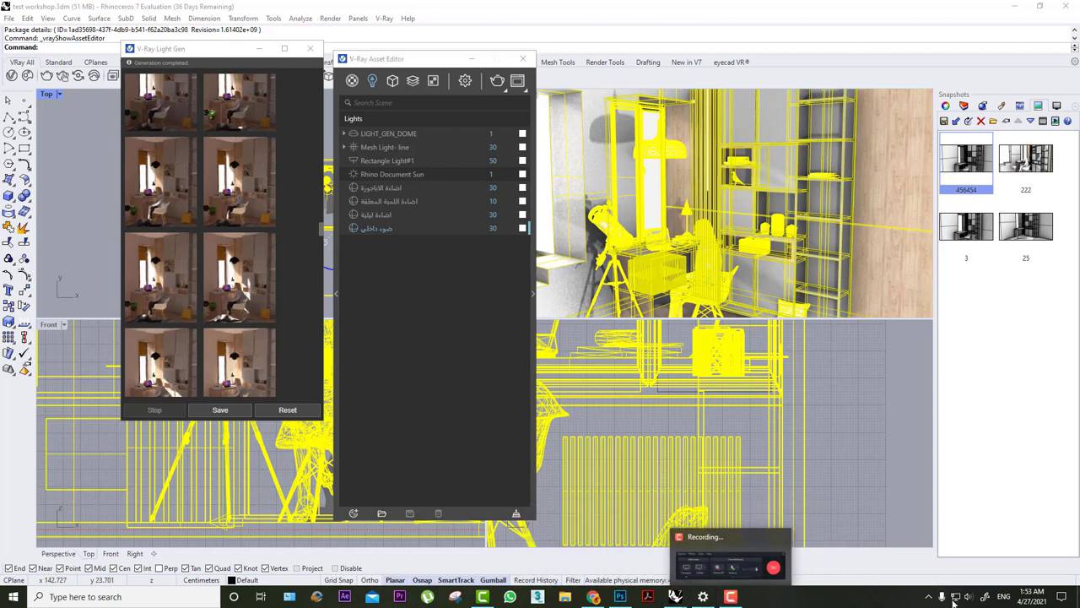
key(super+d)
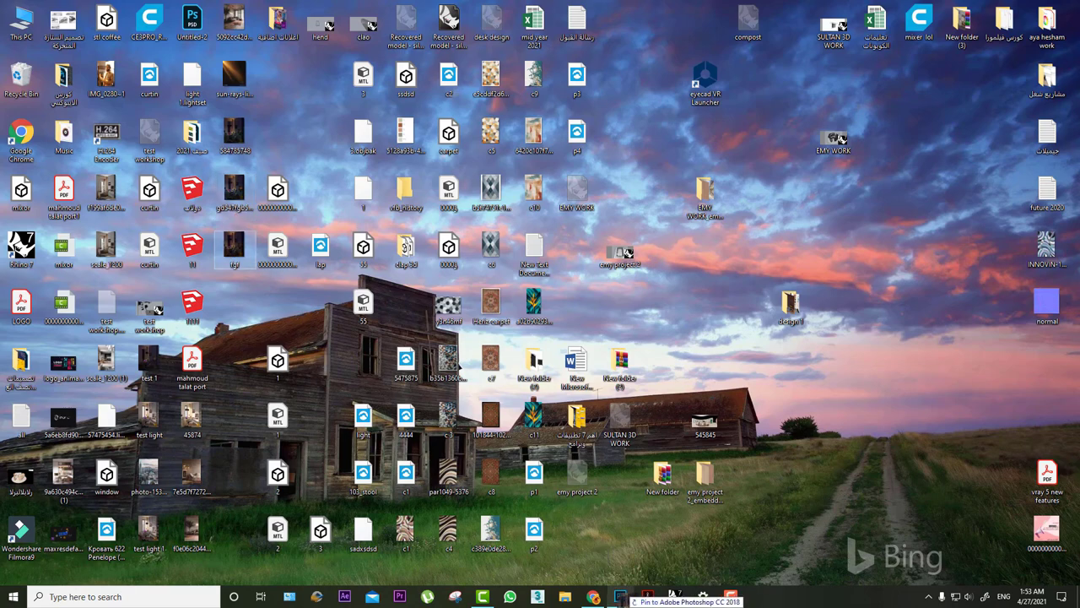
- Switch to Photoshop and add a new empty Layer 1 above the render
click(620, 595)
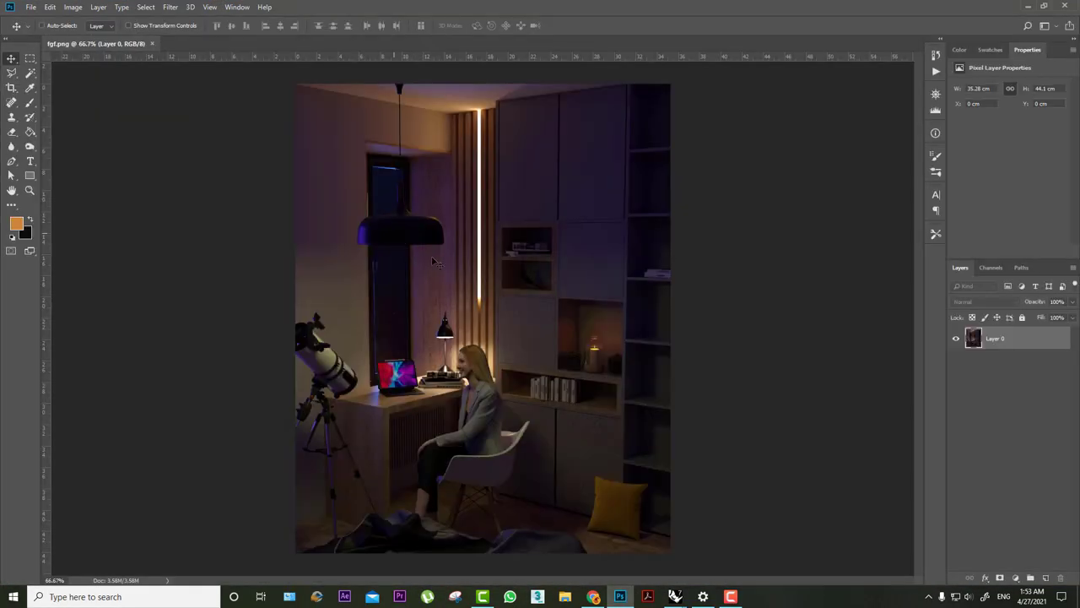
alt+scroll(492, 256, up, 2)
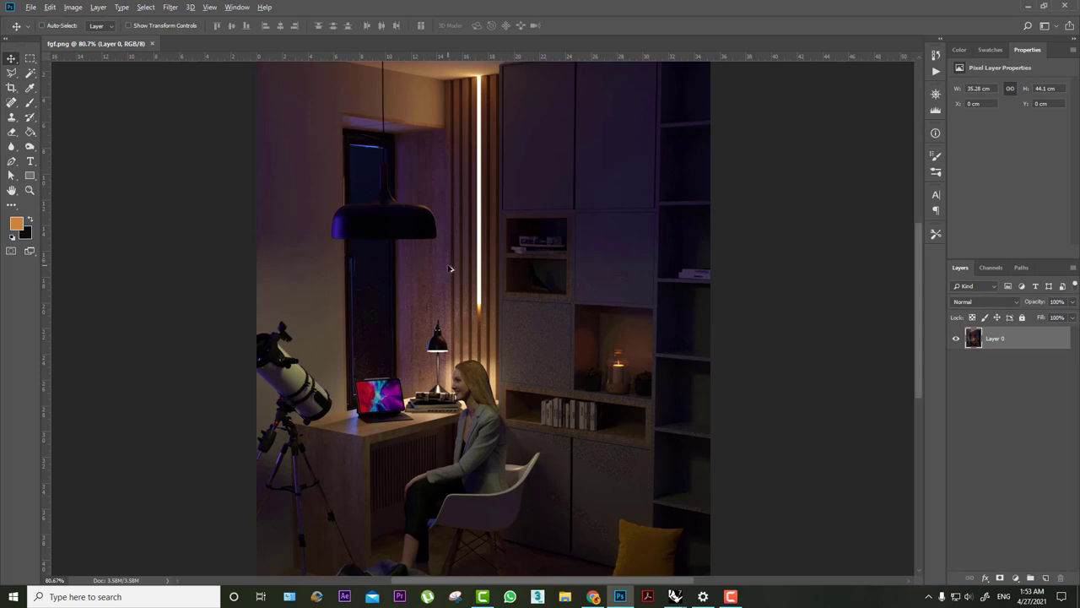
alt+scroll(450, 268, down, 1)
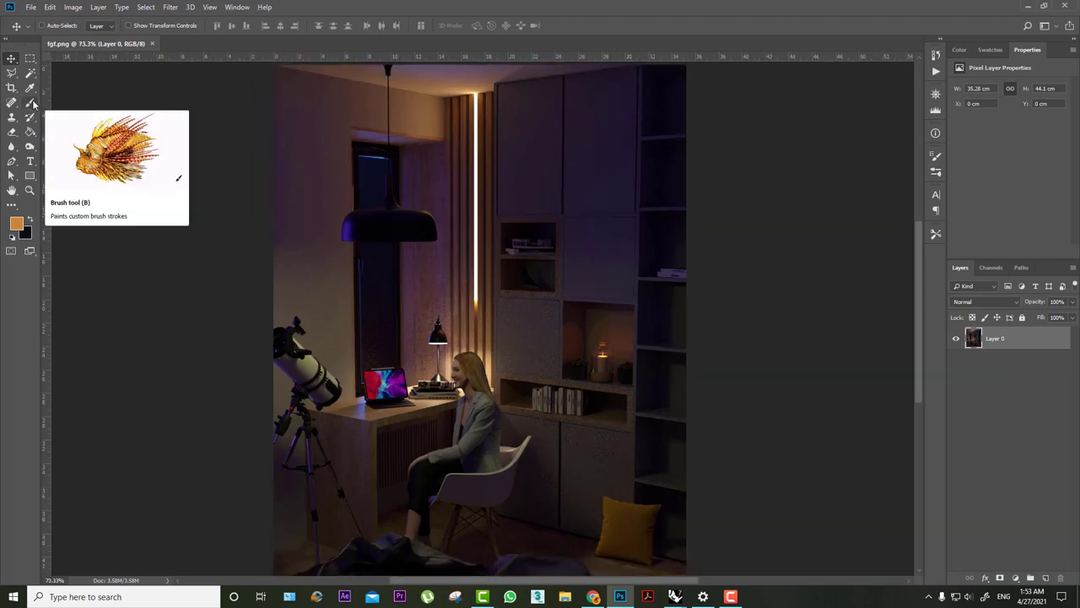
click(1047, 577)
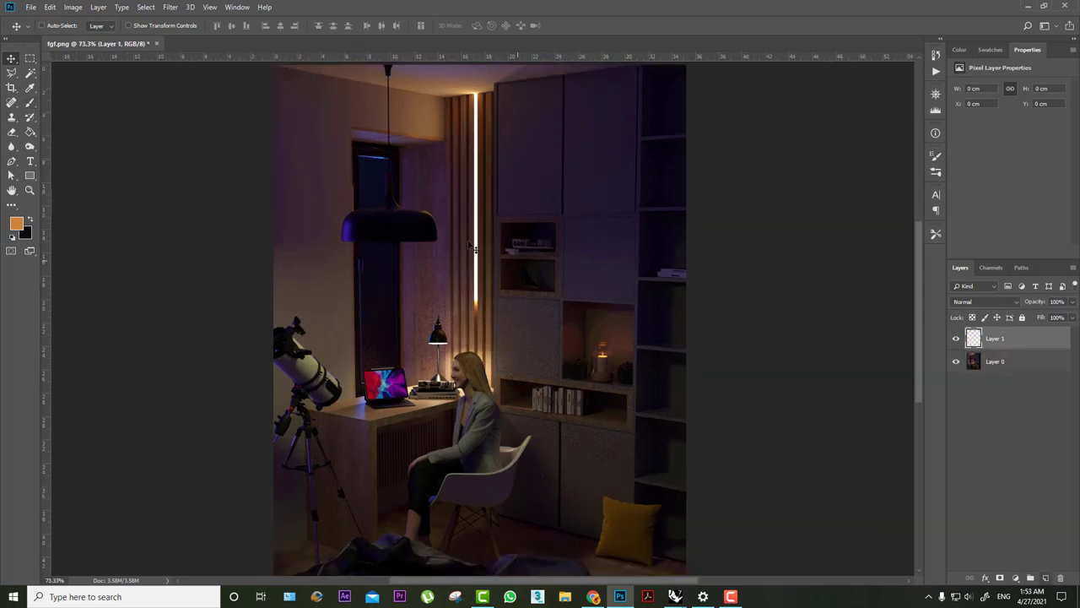
- Sample the light strip's colour with the Brush and paint a soft warm dab beside the pendant lamp
click(29, 102)
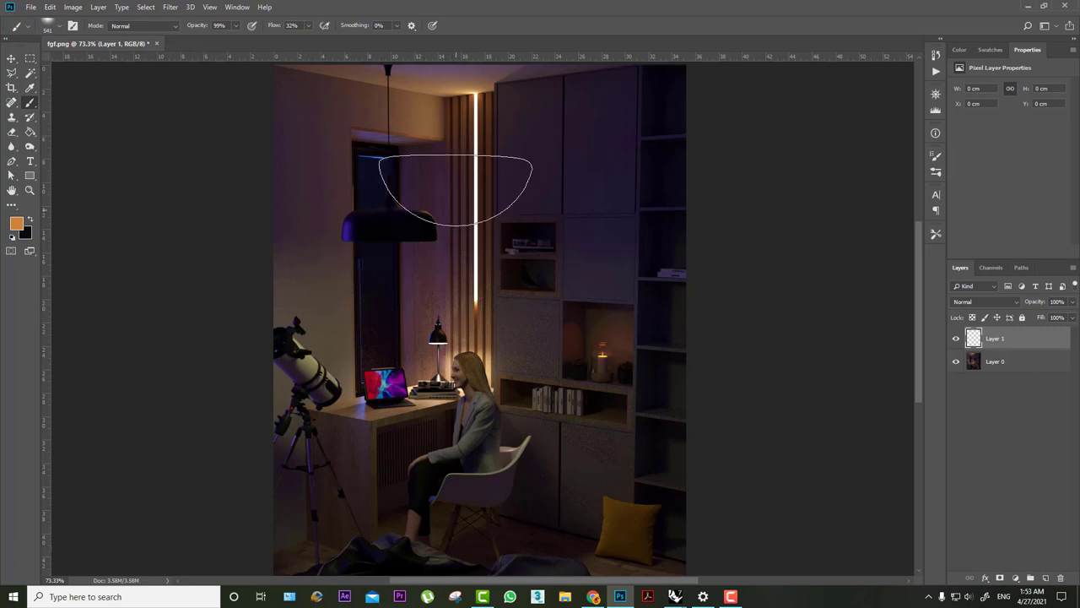
alt+click(477, 122)
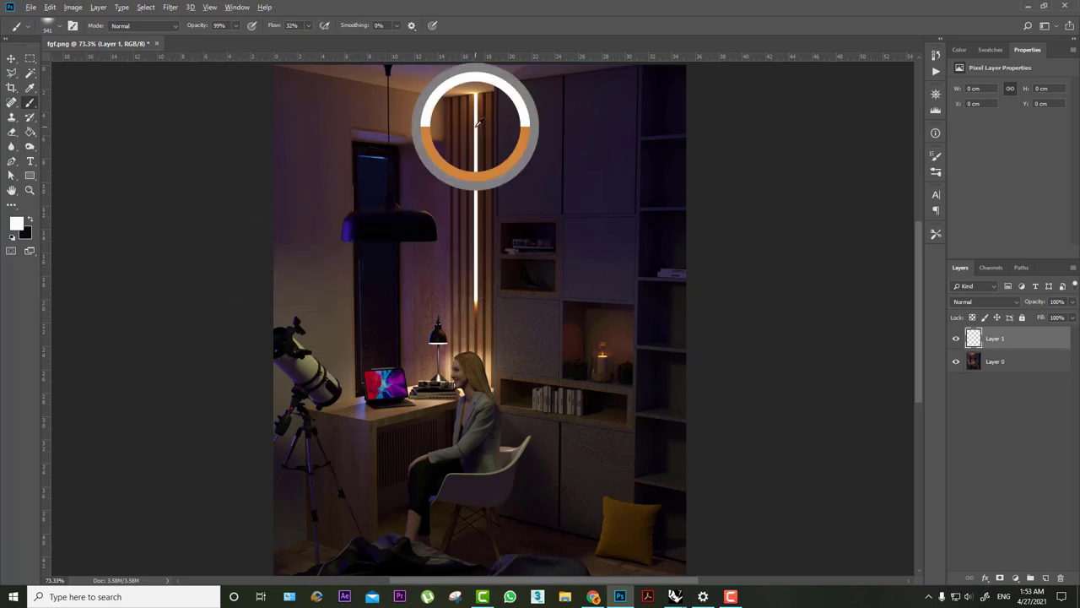
click(445, 193)
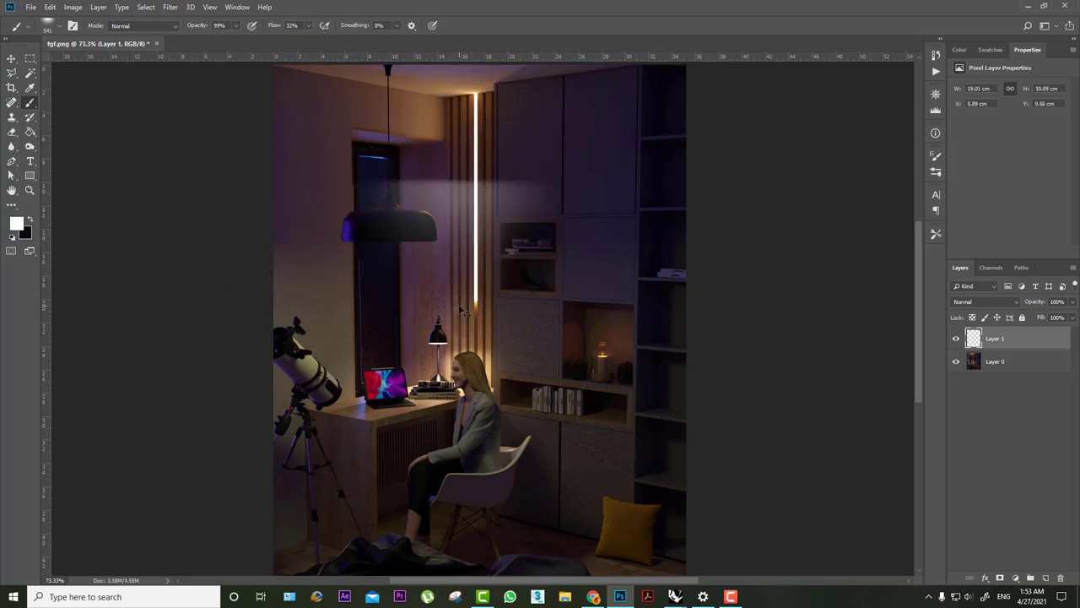
key(ctrl+z)
alt+scroll(481, 84, up, 4)
alt+scroll(481, 85, up, 4)
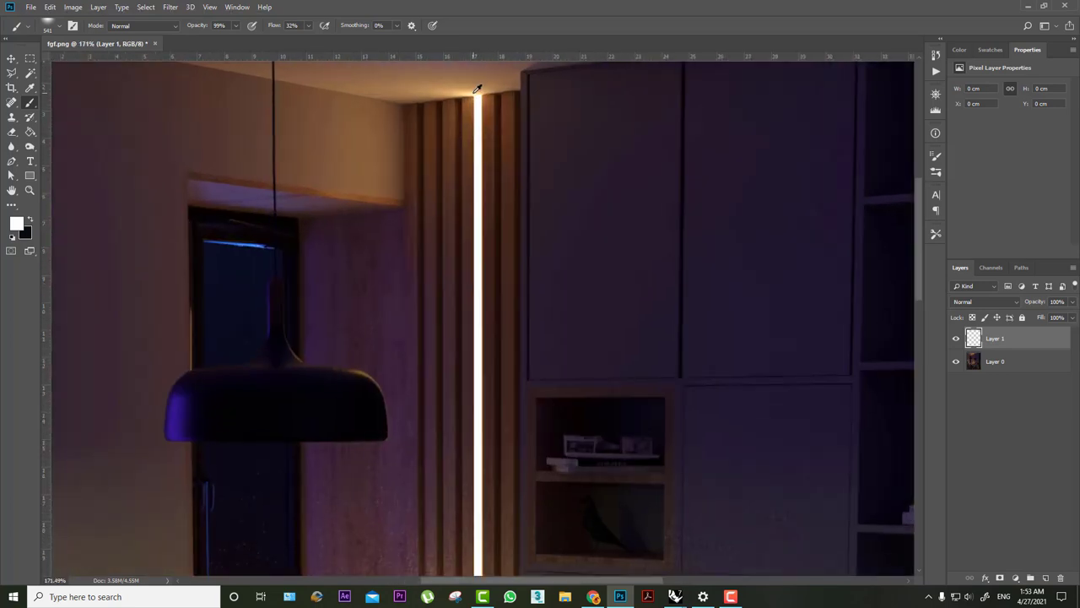
alt+scroll(476, 118, down, 4)
alt+scroll(476, 119, down, 3)
click(446, 185)
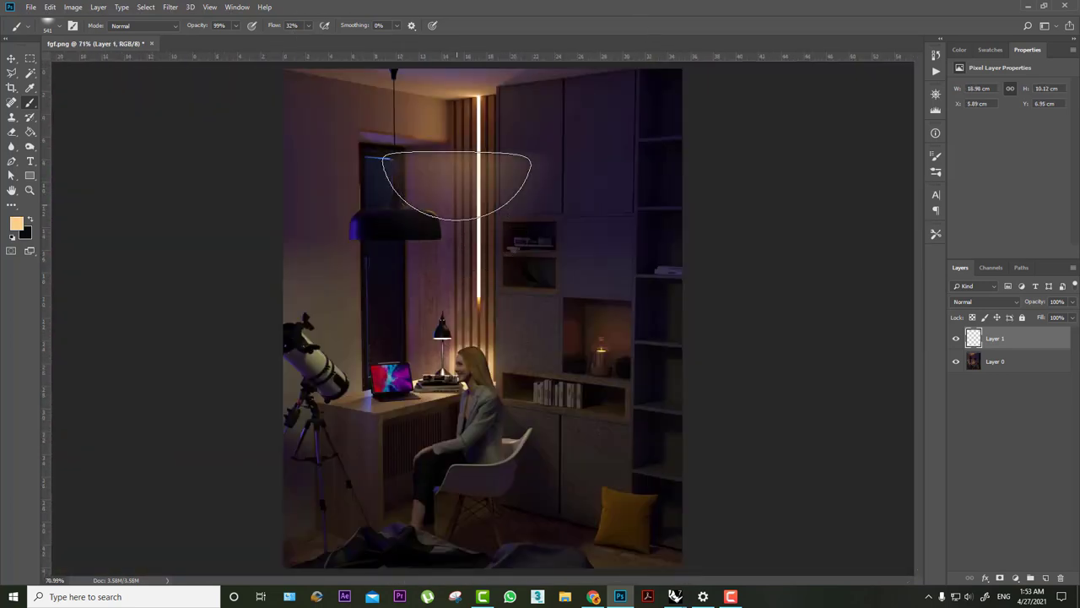
- Free Transform the glow dab into a tall vertical beam beside the light strip
key(ctrl+t)
mouse_move(578, 274)
shift+mouse_down()
mouse_move(400, 320)
mouse_move(456, 346)
shift+mouse_up()
drag(471, 302, 438, 273)
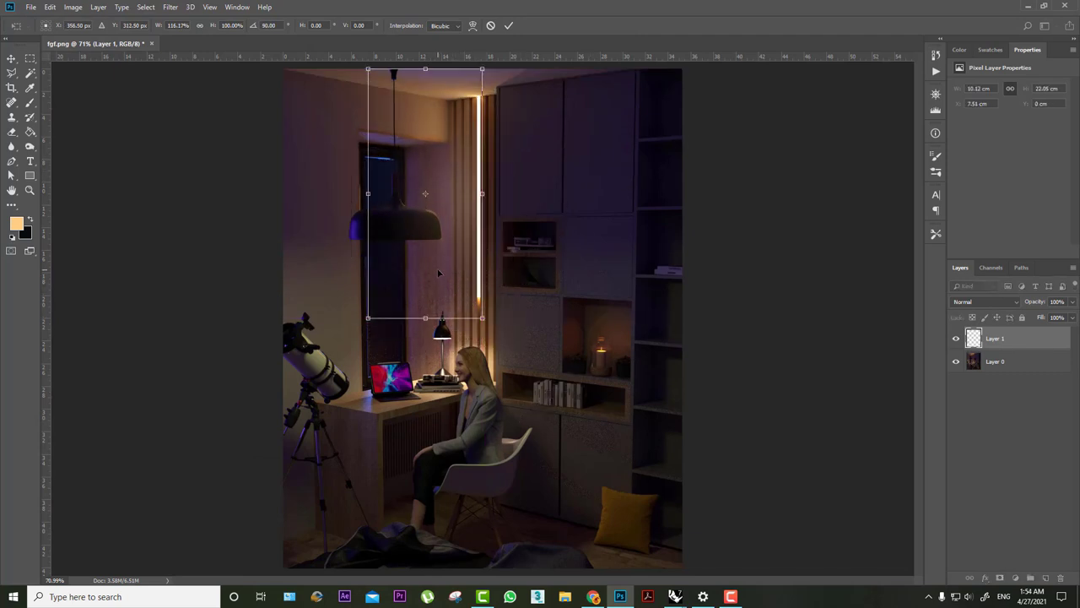
key(Return)
key(ctrl+t)
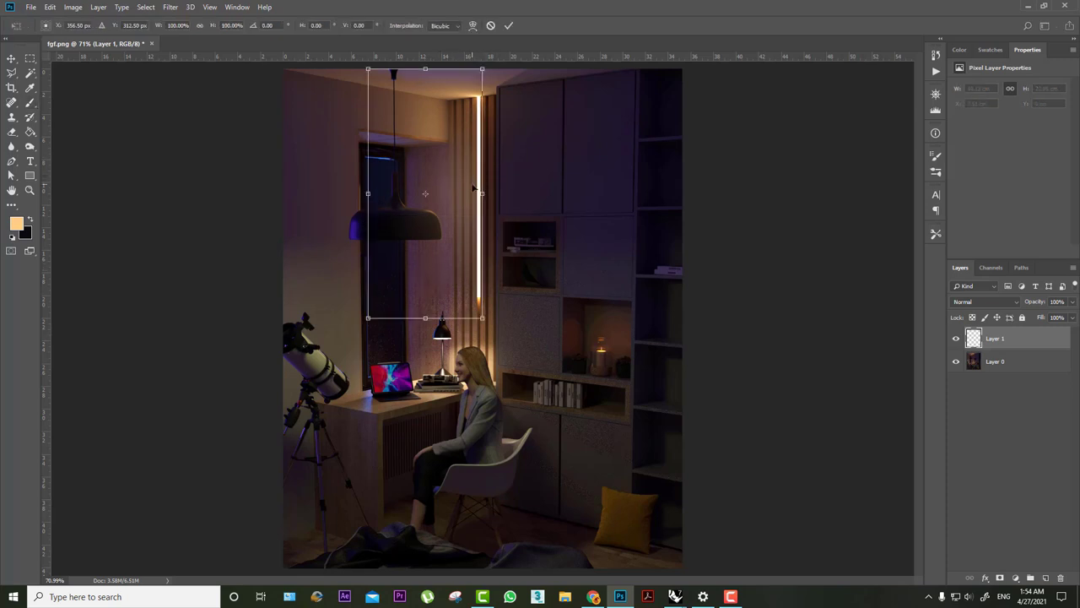
key(Return)
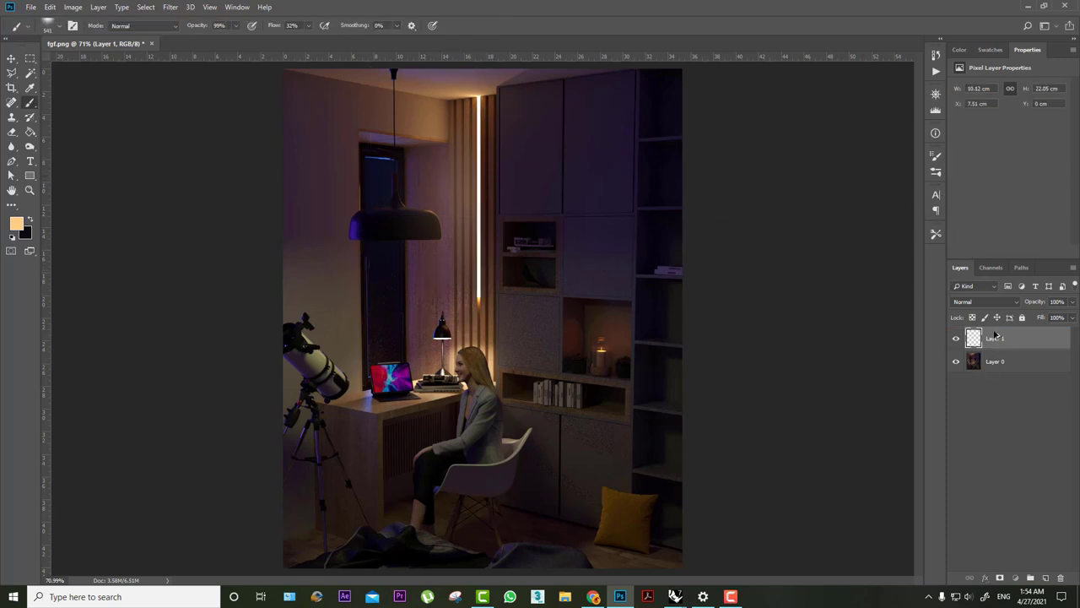
- Duplicate the beam, flip the copy horizontally, move it over the cabinet and narrow it
key(ctrl+j)
key(ctrl+t)
right_click(438, 229)
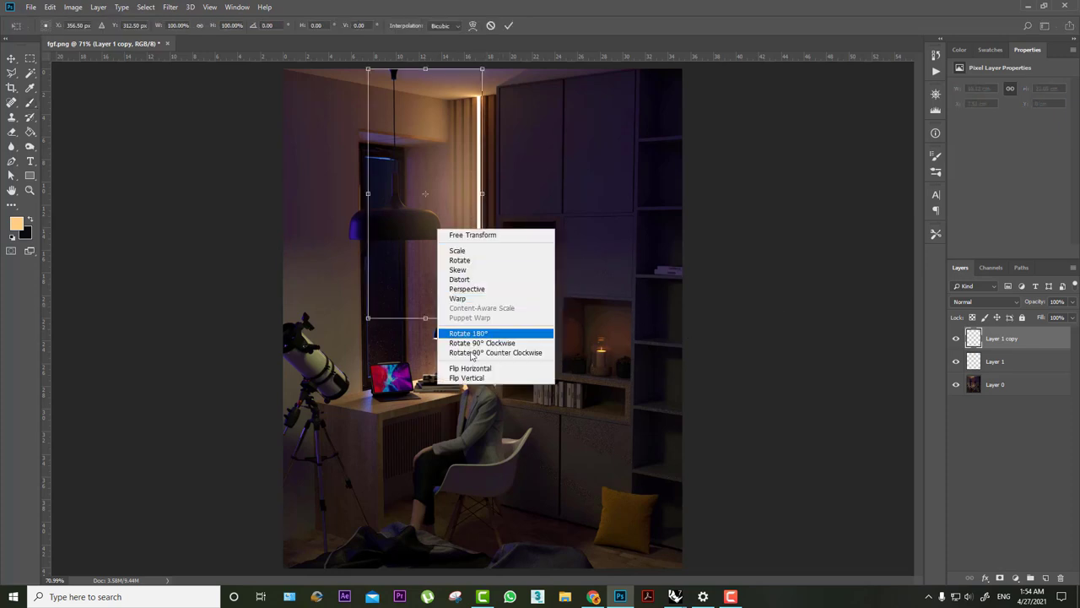
click(494, 366)
drag(442, 267, 543, 267)
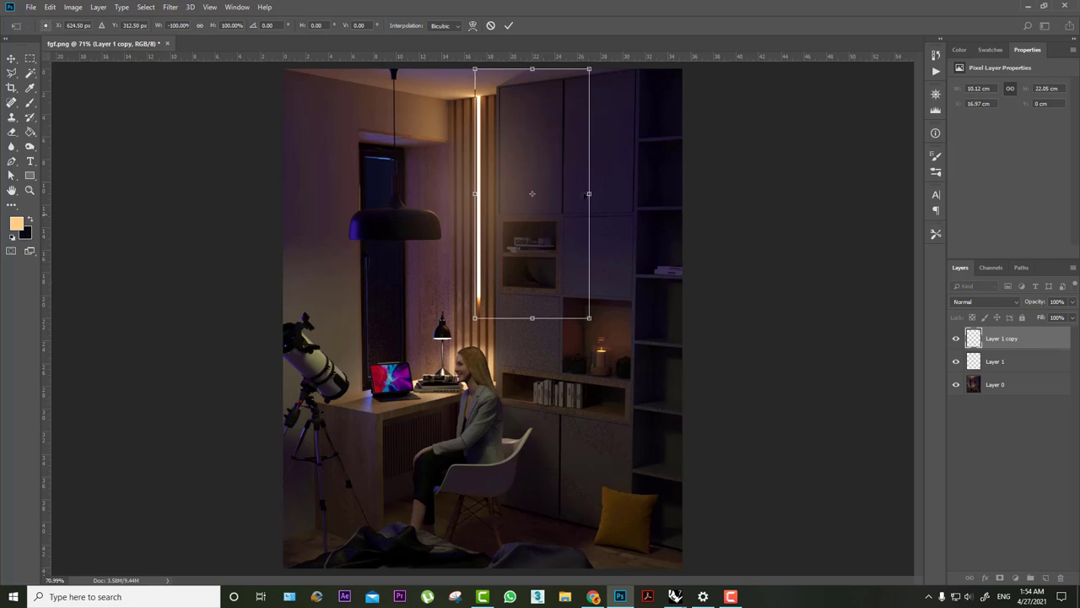
drag(590, 193, 543, 193)
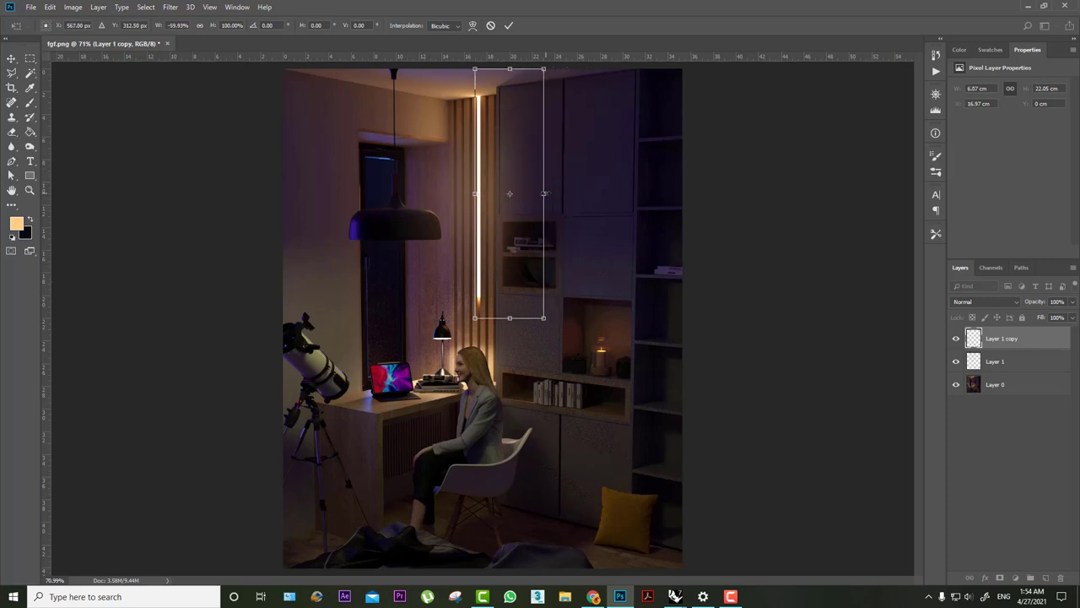
key(Return)
key(b)
- Lasso the copied beam's part beyond the cabinet edge and delete it
click(20, 73)
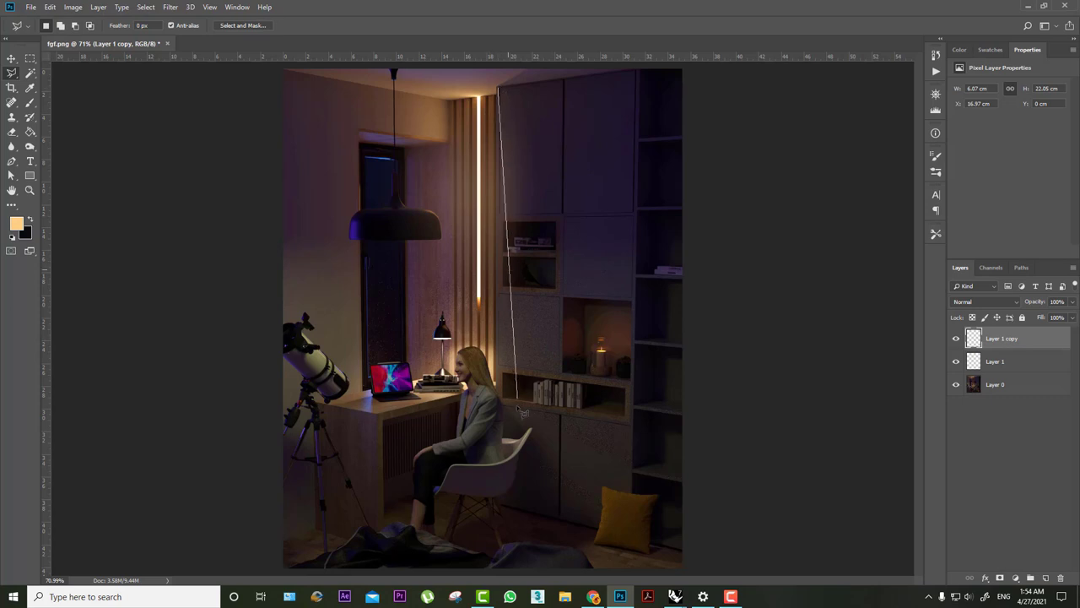
drag(523, 412, 503, 400)
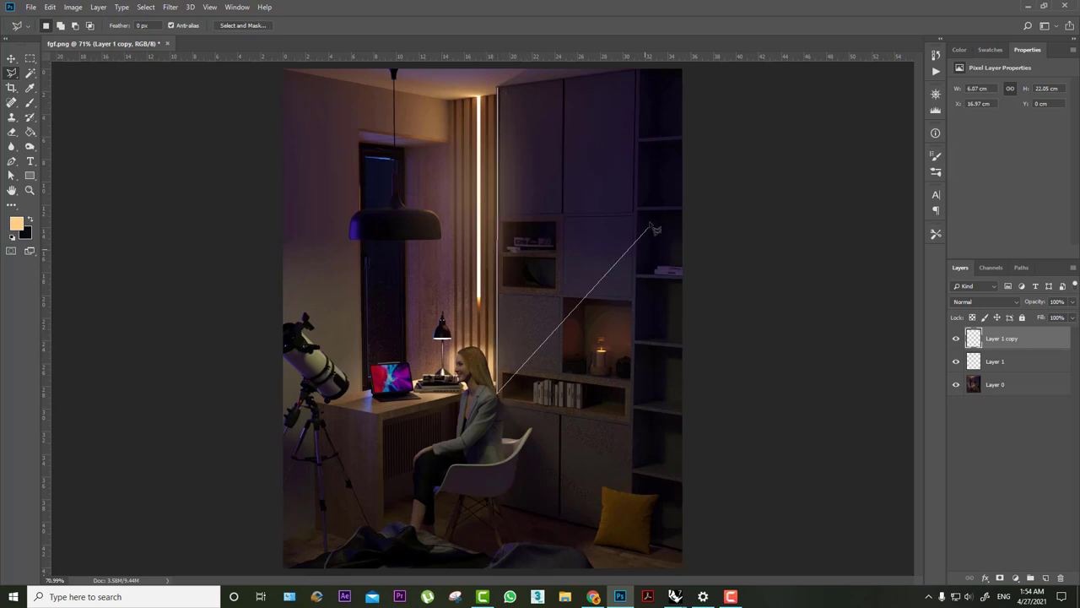
drag(651, 226, 653, 118)
drag(537, 77, 534, 74)
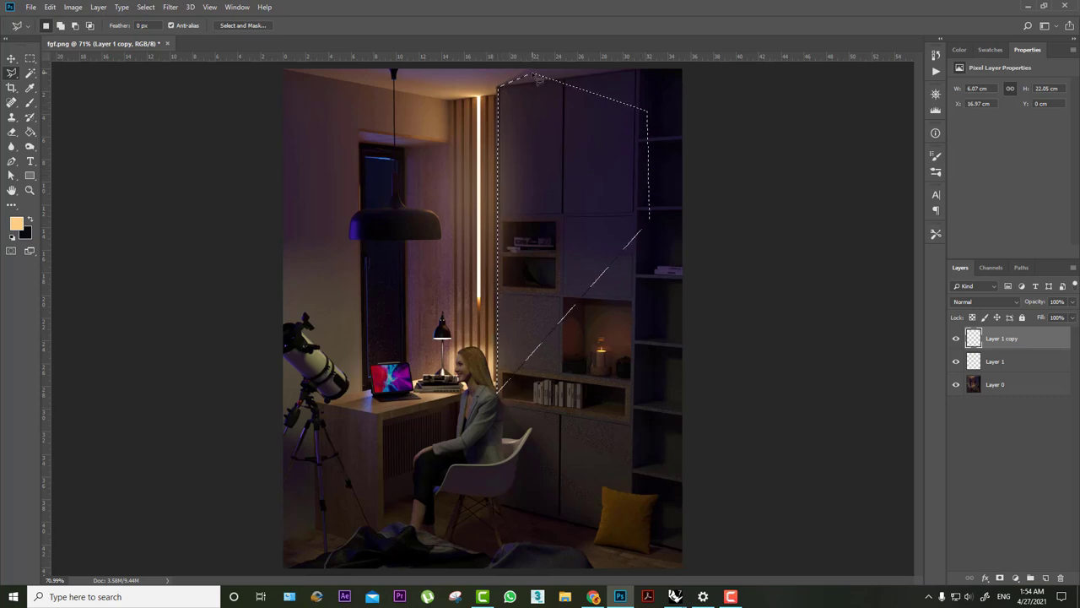
key(Delete)
key(ctrl+d)
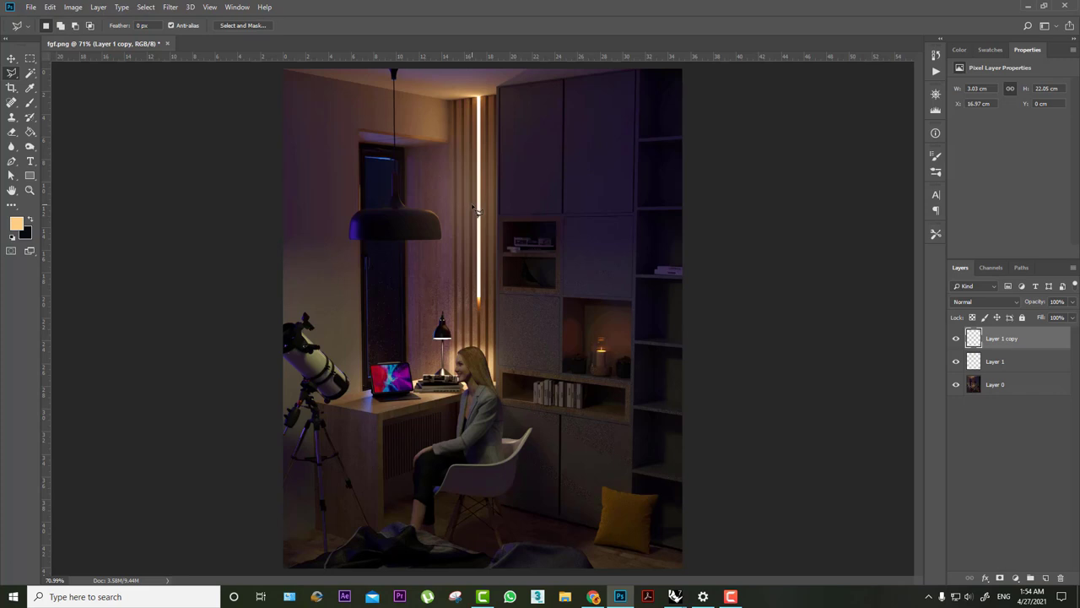
click(10, 59)
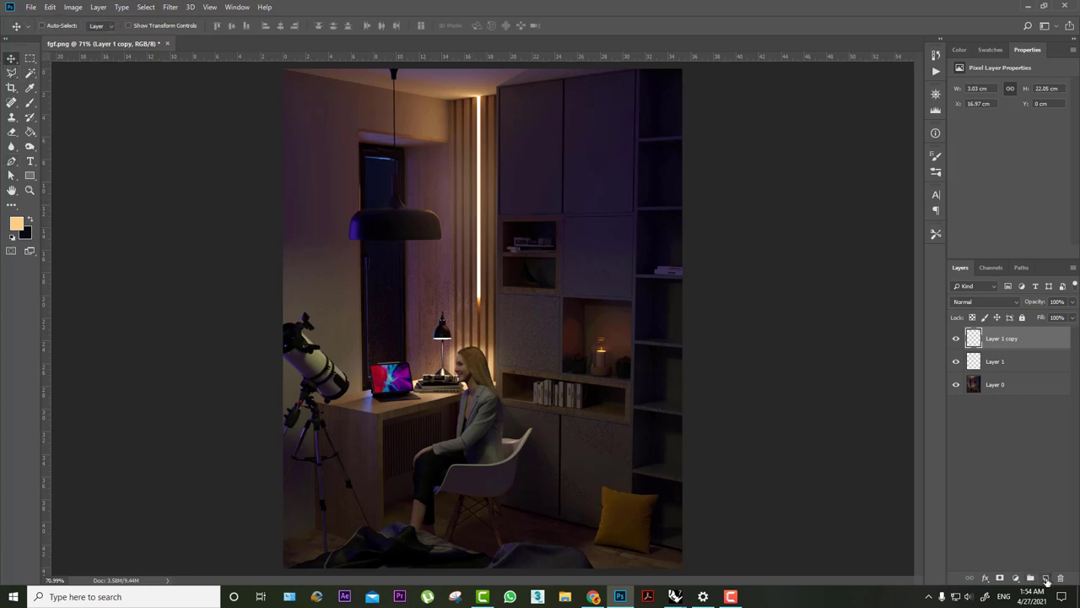
- Sample purple from the lamp's edge and paint a 665 px glow on new Layer 2
click(30, 102)
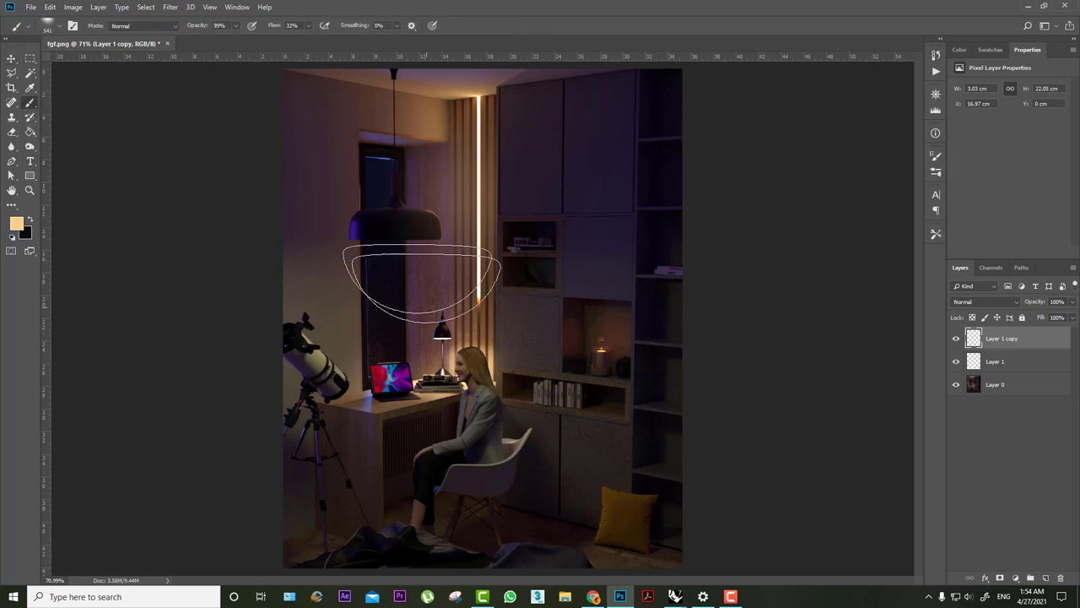
alt+click(356, 229)
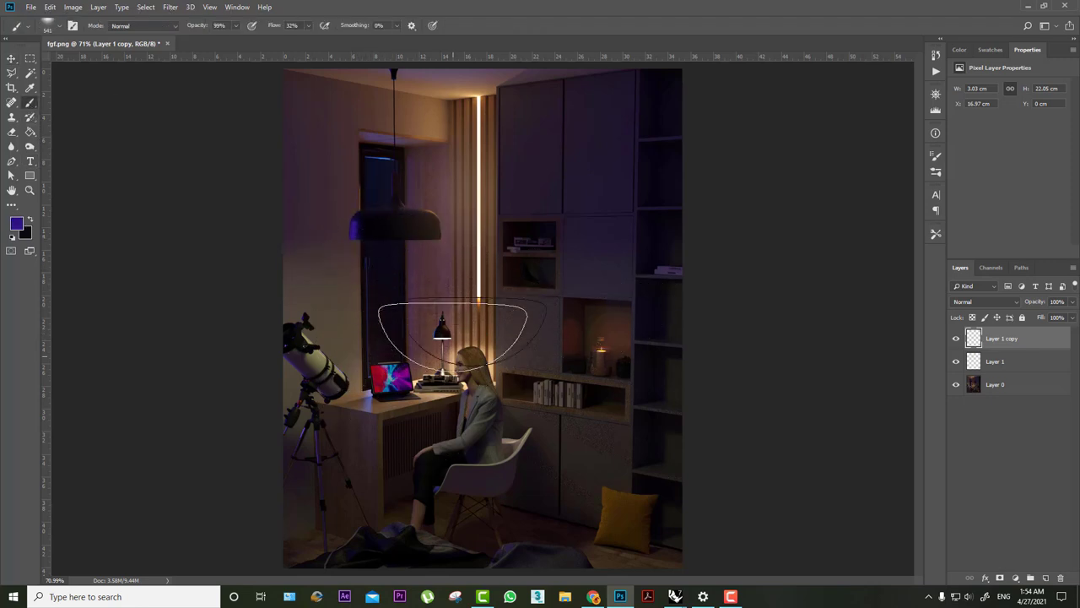
click(1046, 577)
alt+right_drag(447, 329, 472, 329)
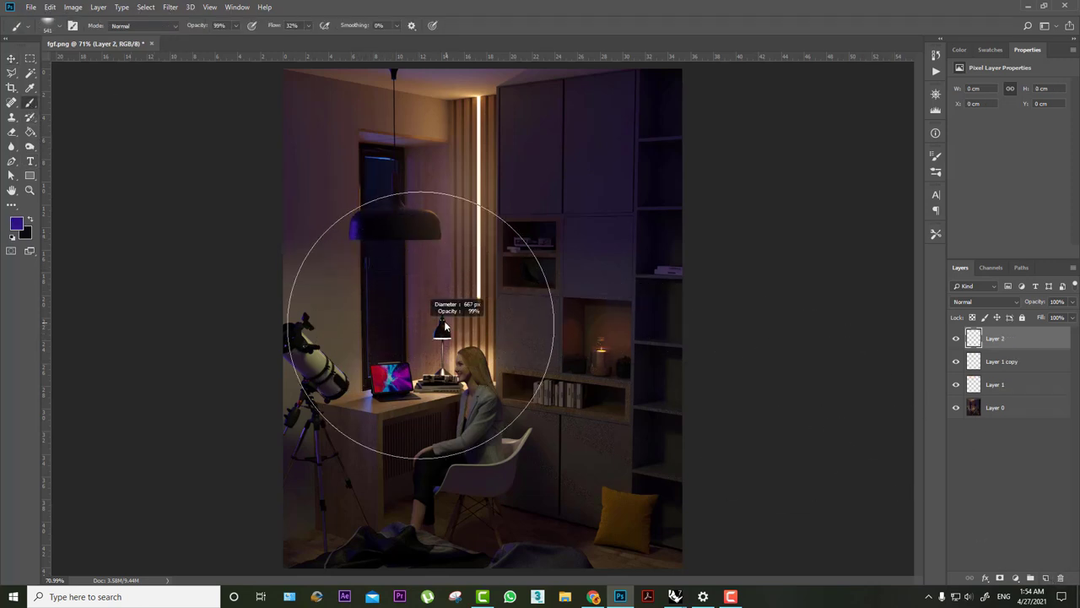
click(473, 303)
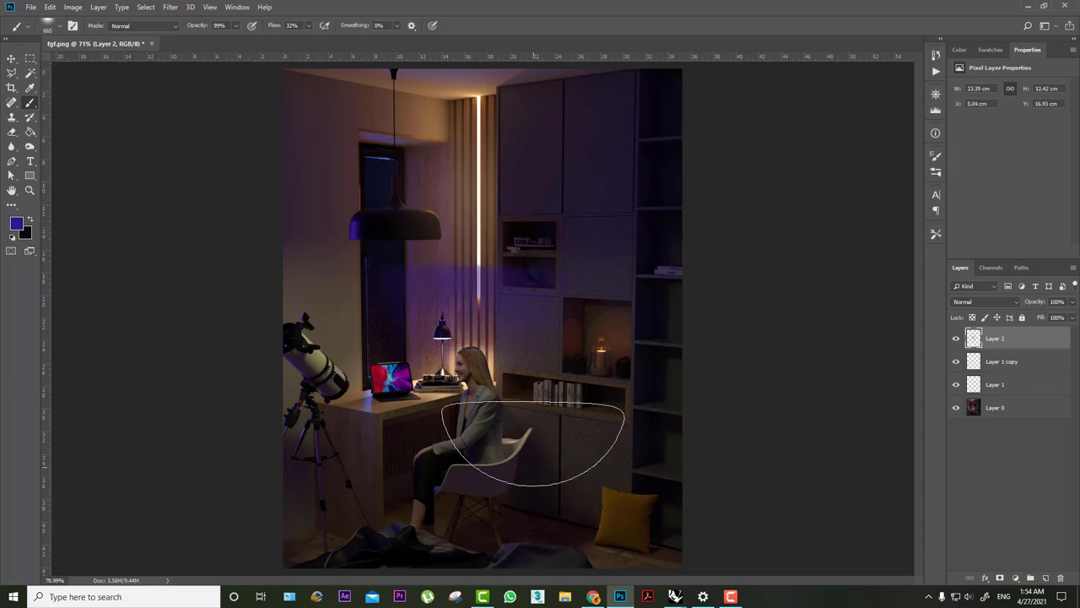
- Rotate the purple glow to about -95°, enlarge it and move it over the telescope
key(ctrl+t)
drag(641, 380, 384, 182)
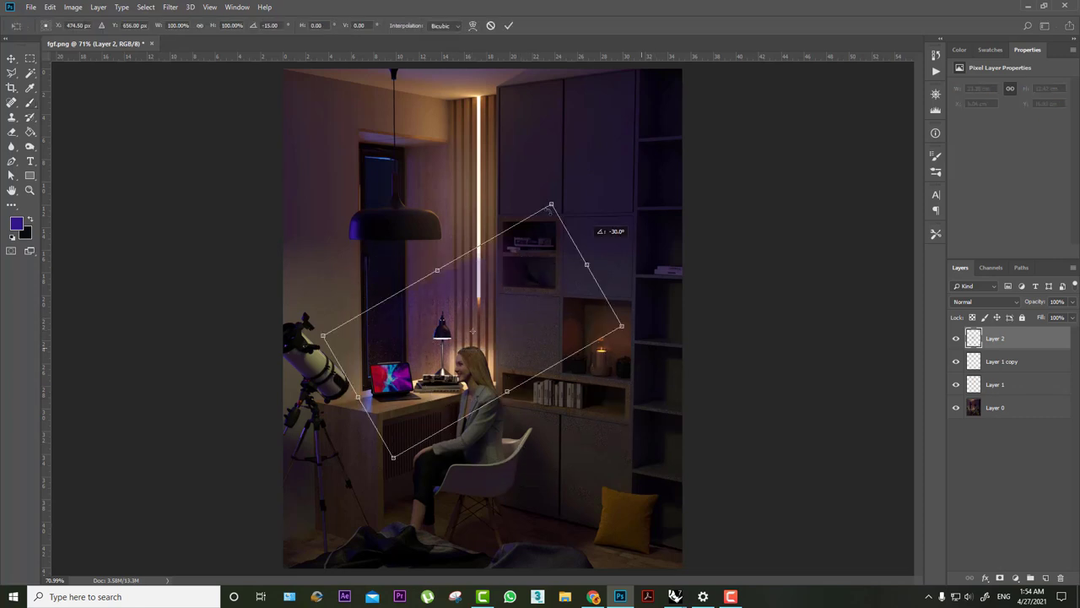
alt+scroll(478, 325, down, 3)
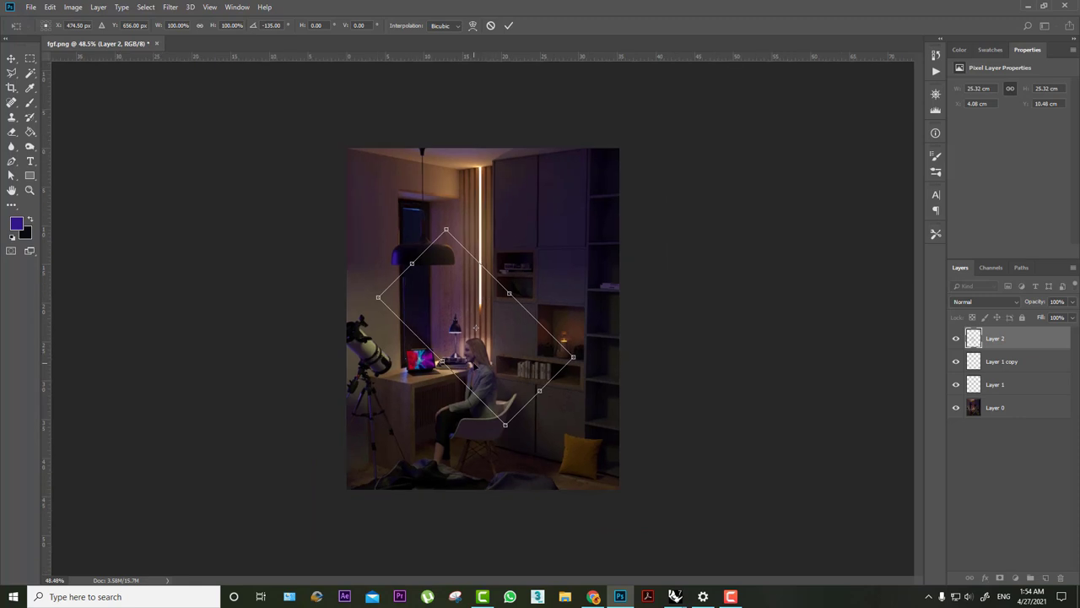
drag(476, 327, 358, 409)
drag(422, 421, 416, 427)
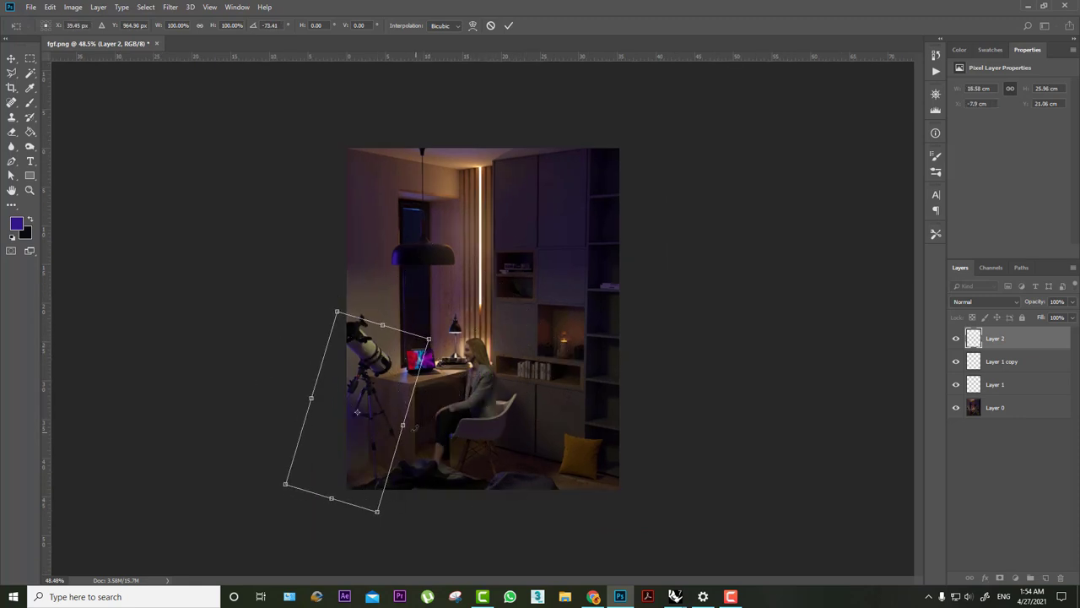
drag(500, 310, 464, 313)
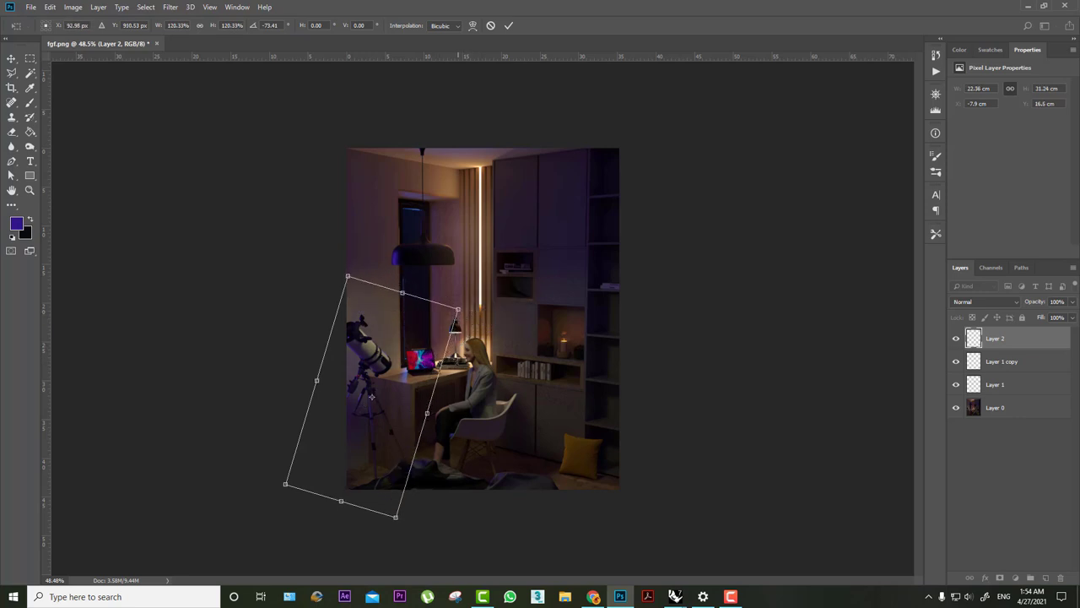
drag(389, 559, 433, 538)
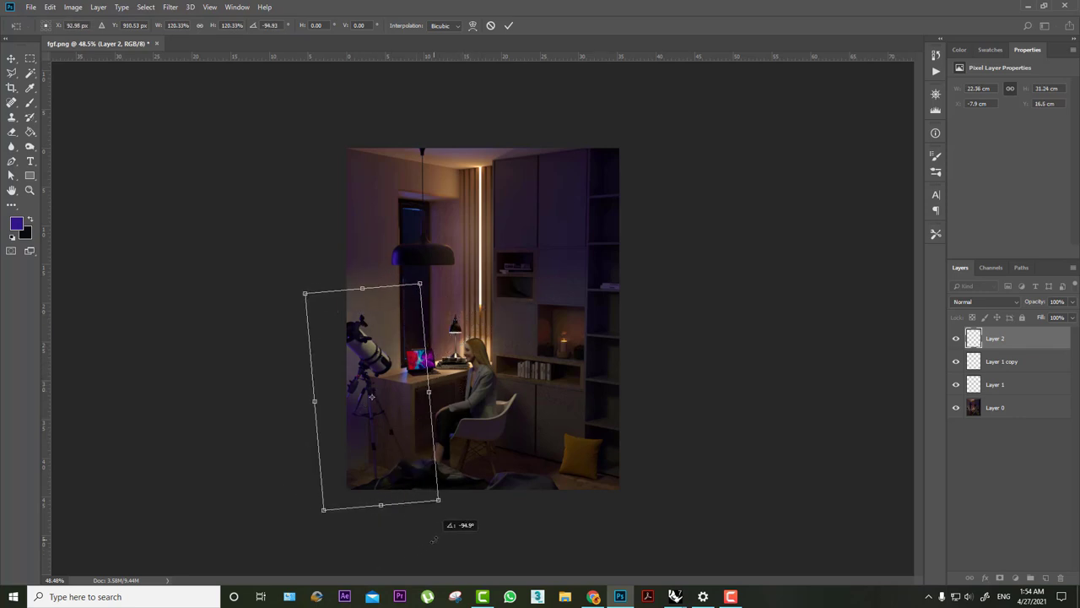
drag(340, 445, 334, 489)
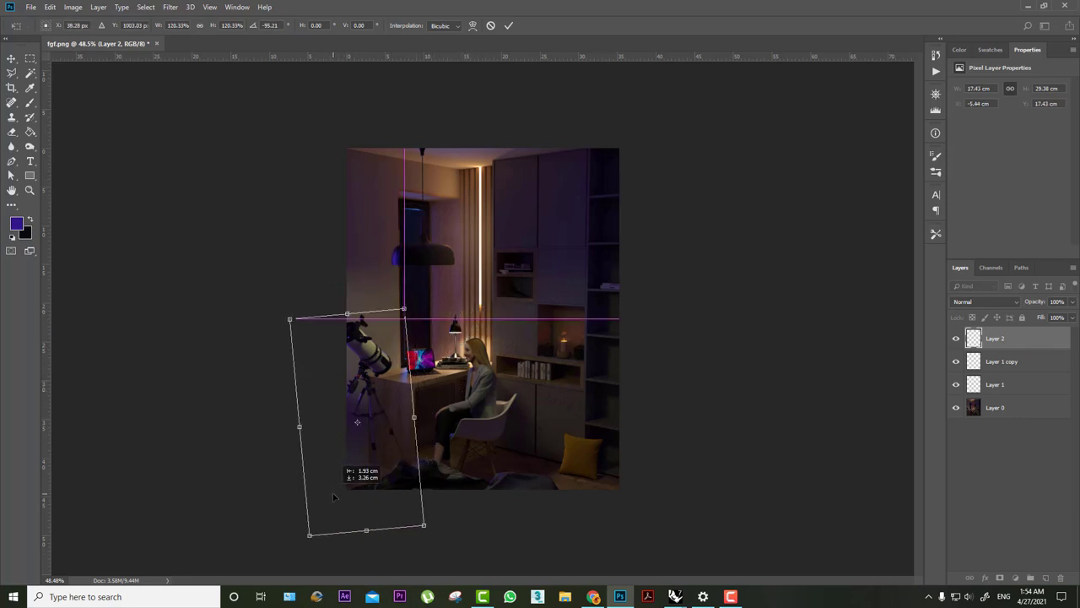
key(Return)
key(b)
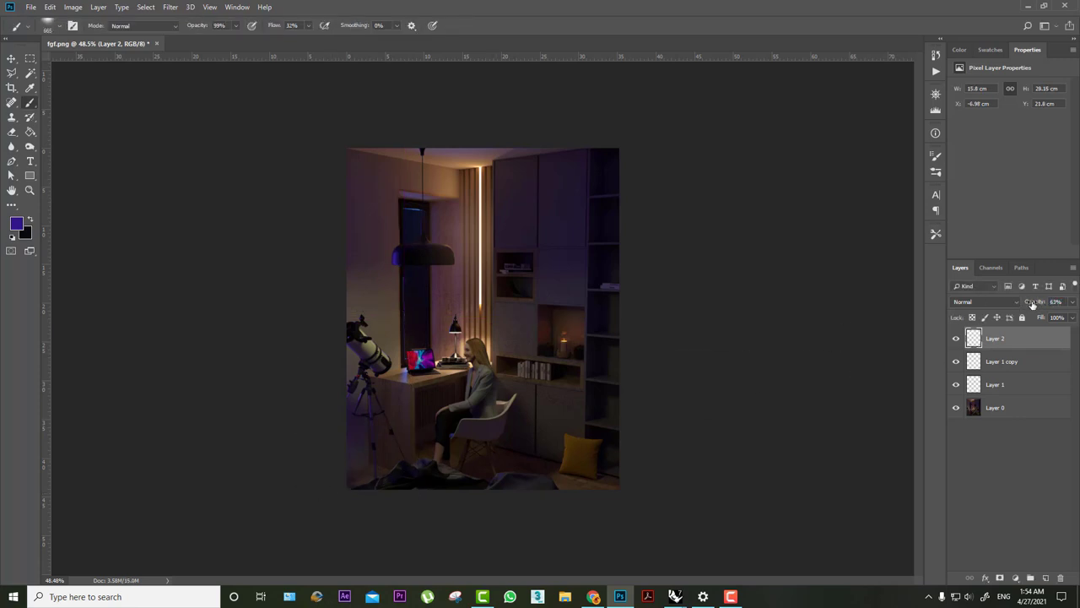
alt+scroll(441, 424, up, 2)
alt+scroll(399, 372, up, 1)
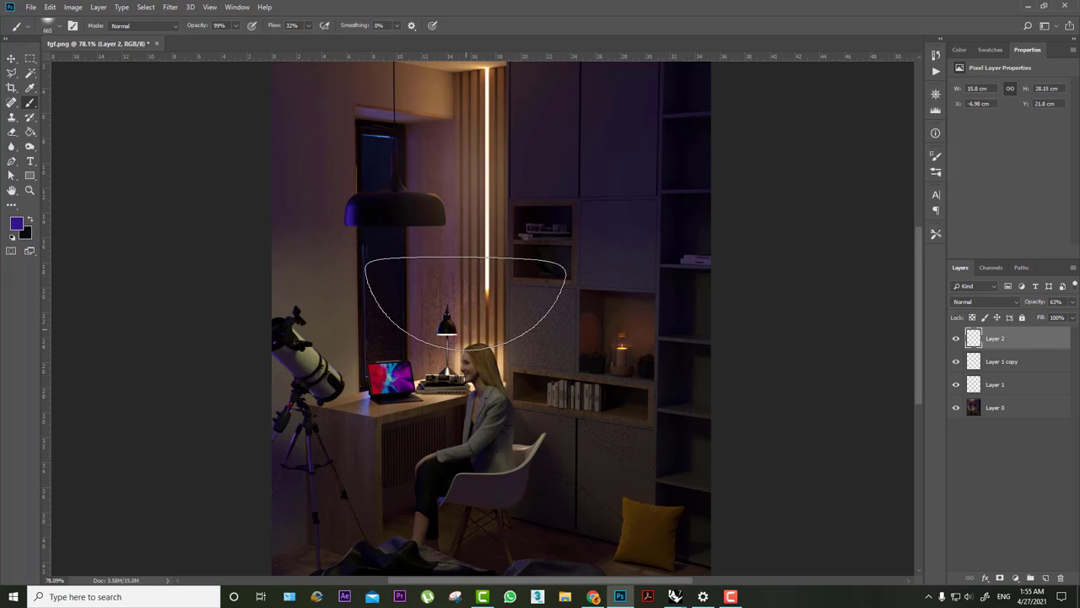
- With the Sun Rays 3 brush, paint a small orange glow on new Layer 3
right_click(491, 312)
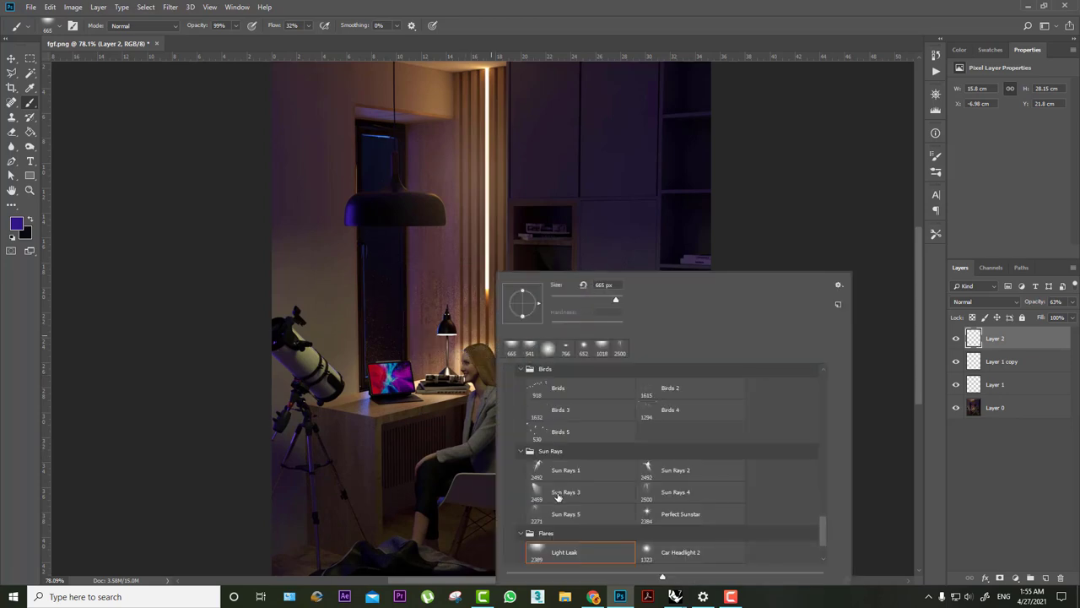
click(557, 496)
click(1045, 578)
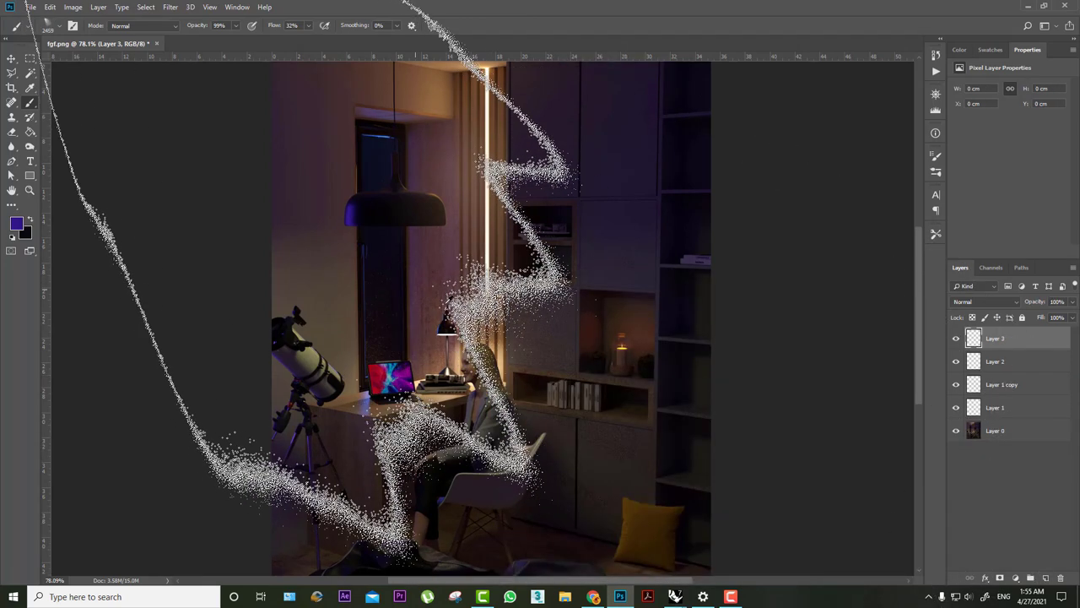
alt+drag(488, 288, 488, 291)
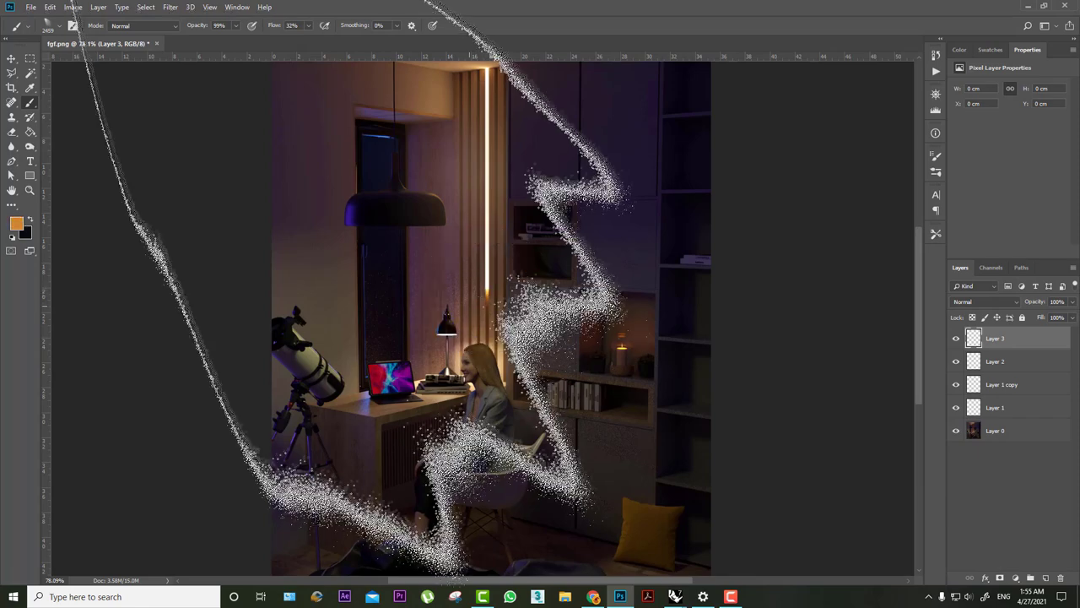
alt+scroll(488, 290, down, 3)
alt+right_drag(483, 304, 455, 304)
click(490, 307)
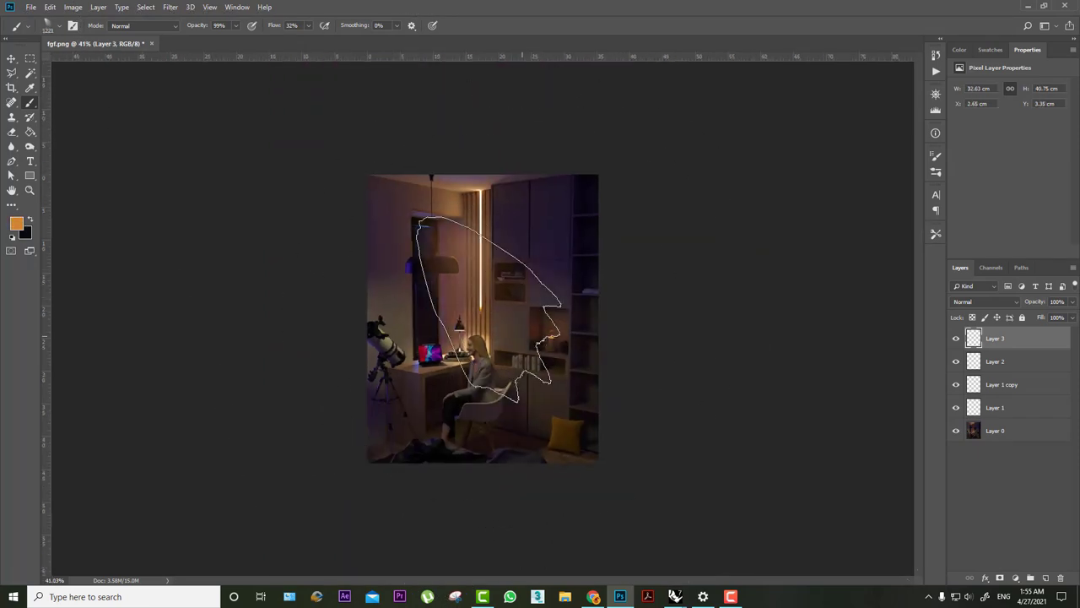
- Rotate the orange glow 45°, shrink it to about 15% and centre it on the desk lamp
key(ctrl+t)
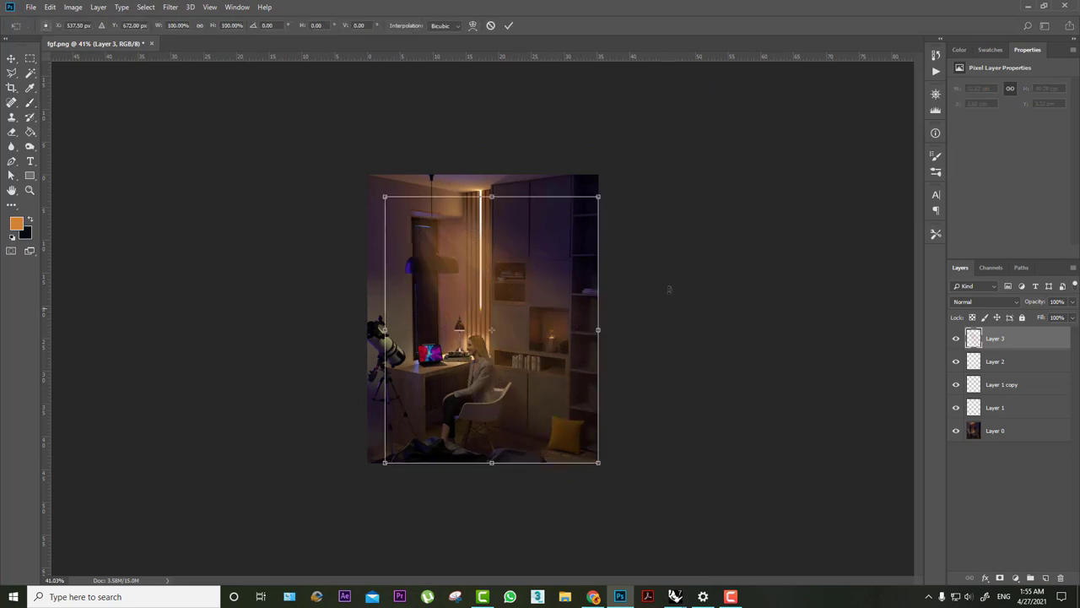
shift+drag(667, 289, 623, 329)
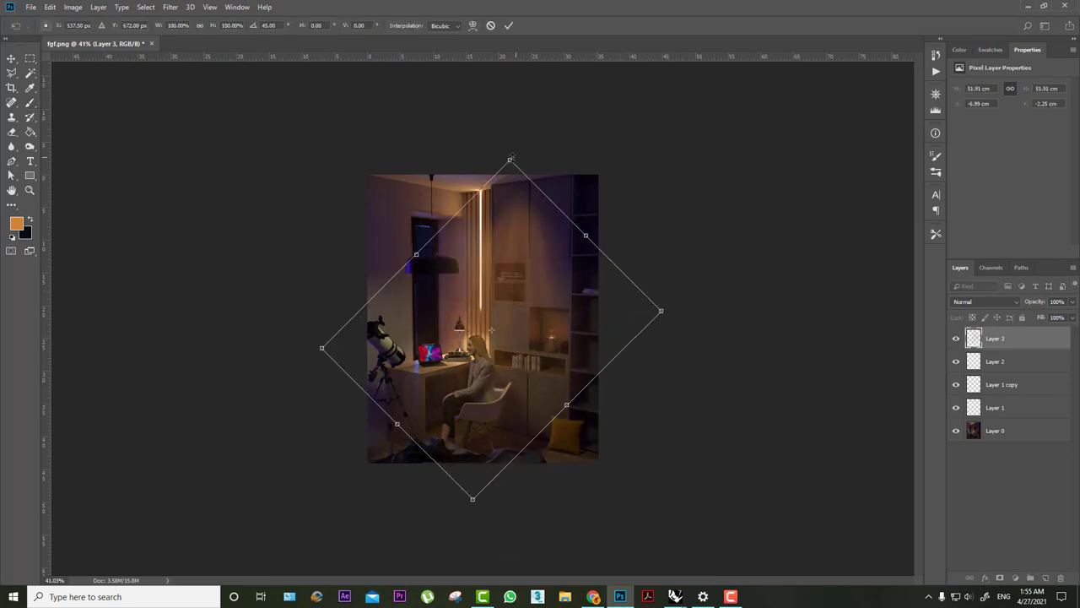
alt+drag(511, 158, 496, 283)
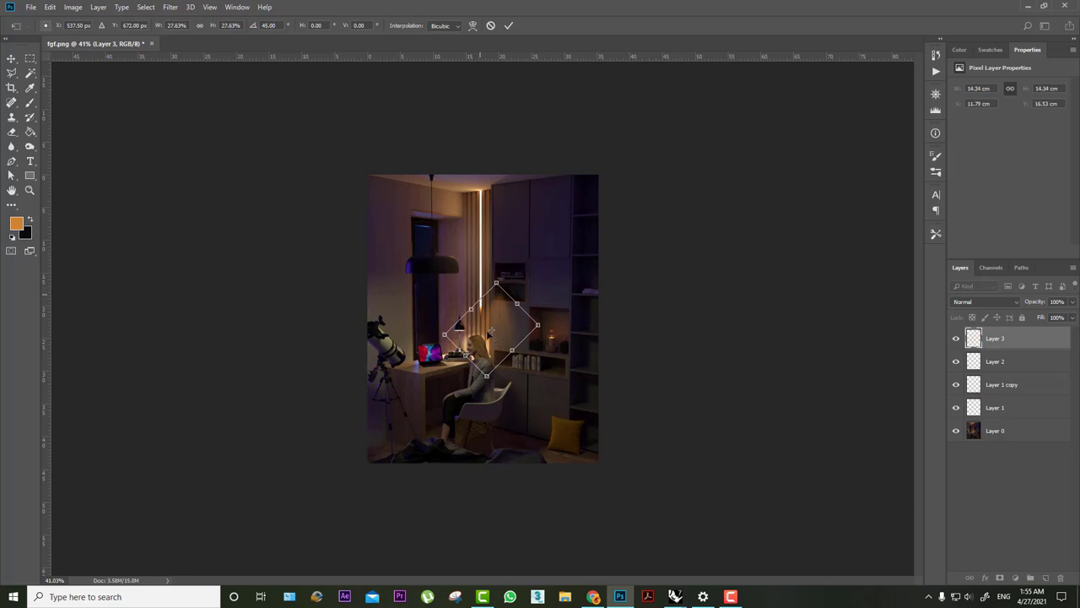
alt+scroll(490, 331, up, 2)
alt+scroll(519, 331, up, 5)
drag(546, 280, 305, 483)
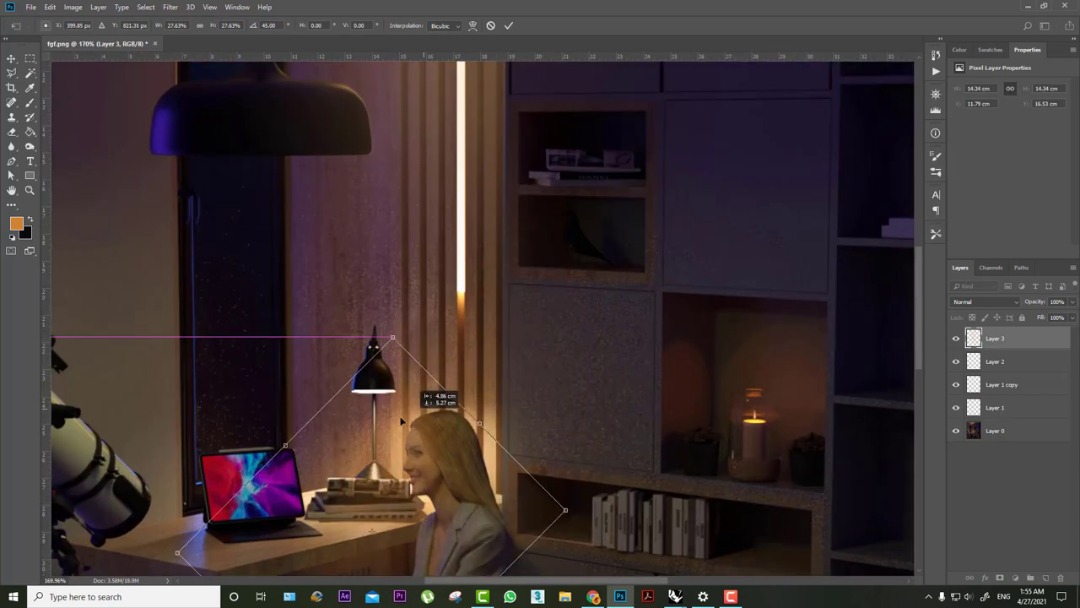
alt+scroll(393, 523, down, 1)
alt+scroll(393, 523, down, 1)
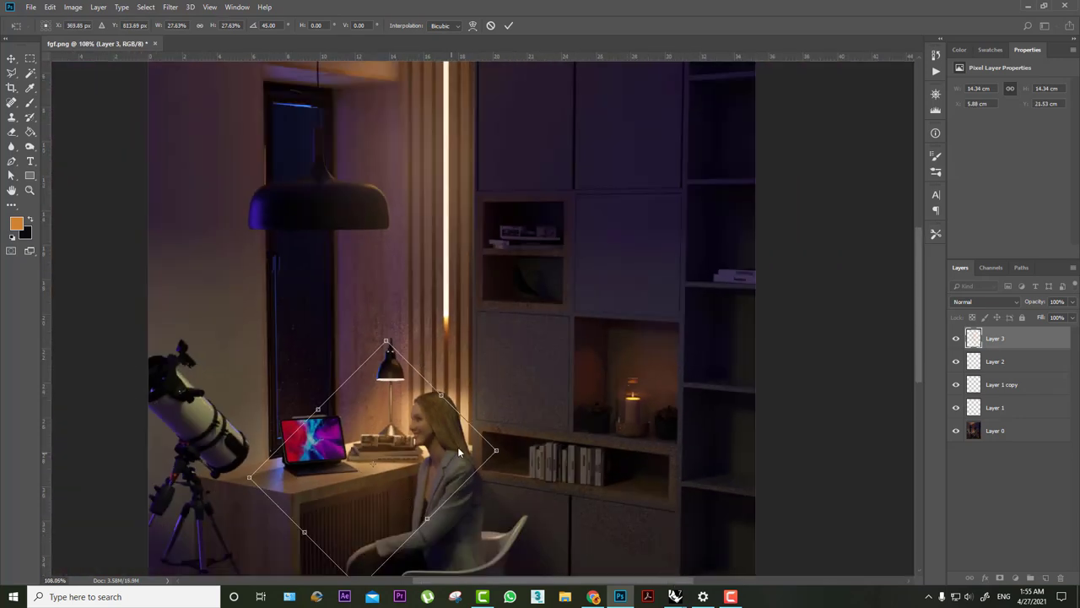
mouse_move(496, 451)
alt+mouse_down()
mouse_move(452, 412)
mouse_move(406, 460)
alt+mouse_up()
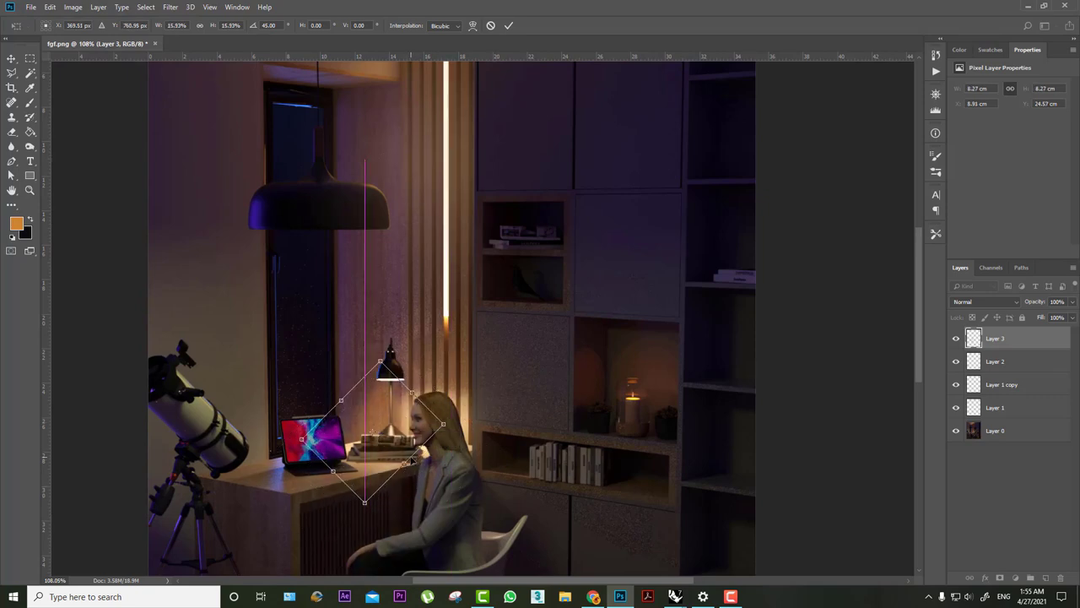
key(Return)
- Erase the orange glow spilling onto the desk front
key(b)
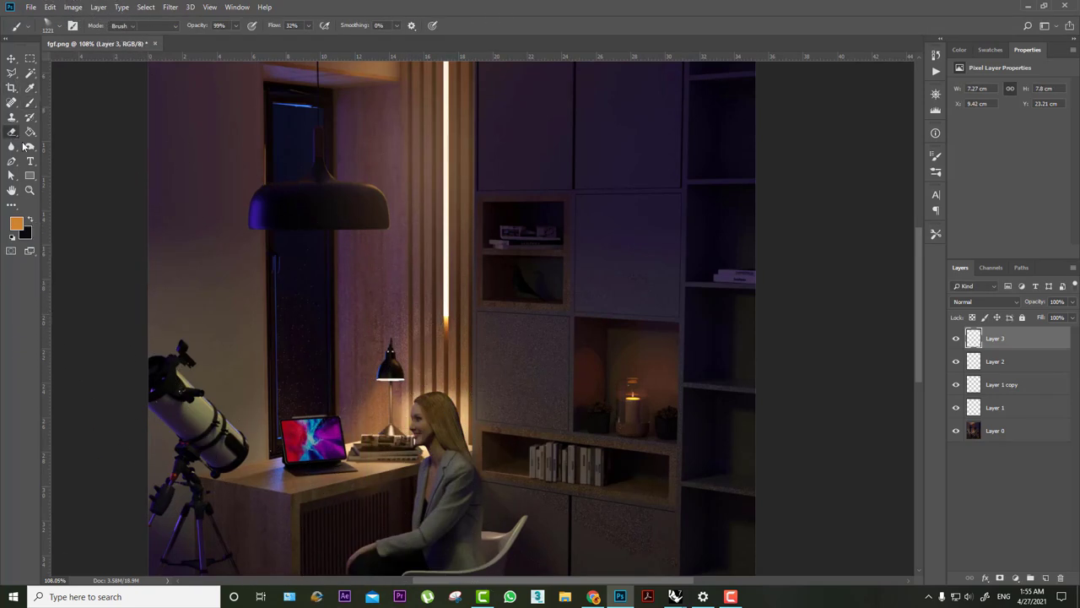
key(e)
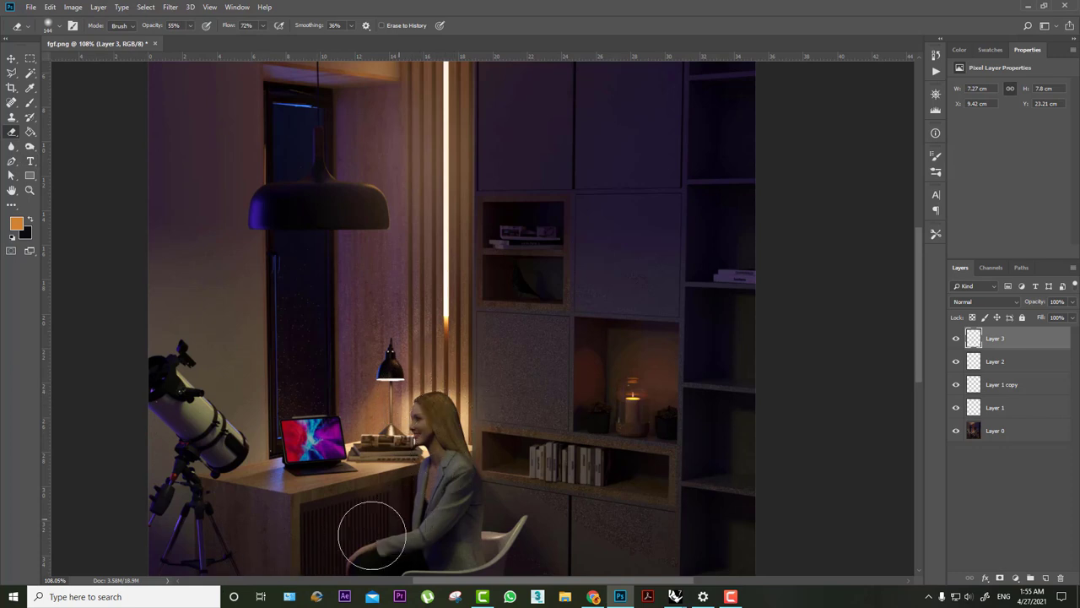
mouse_move(374, 526)
mouse_down()
mouse_move(363, 549)
mouse_move(354, 511)
mouse_up()
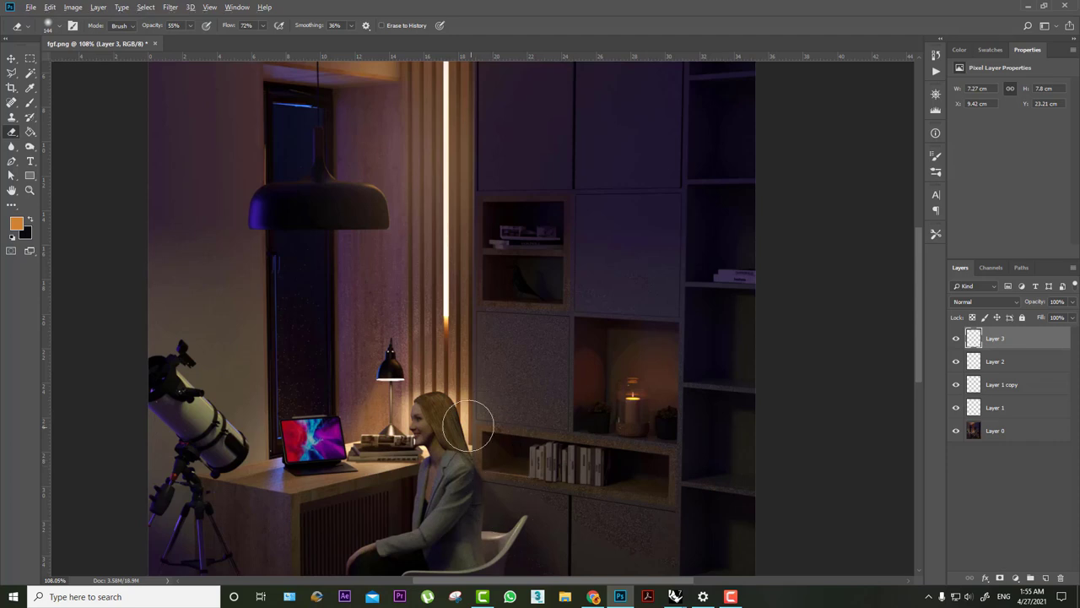
alt+scroll(460, 396, down, 2)
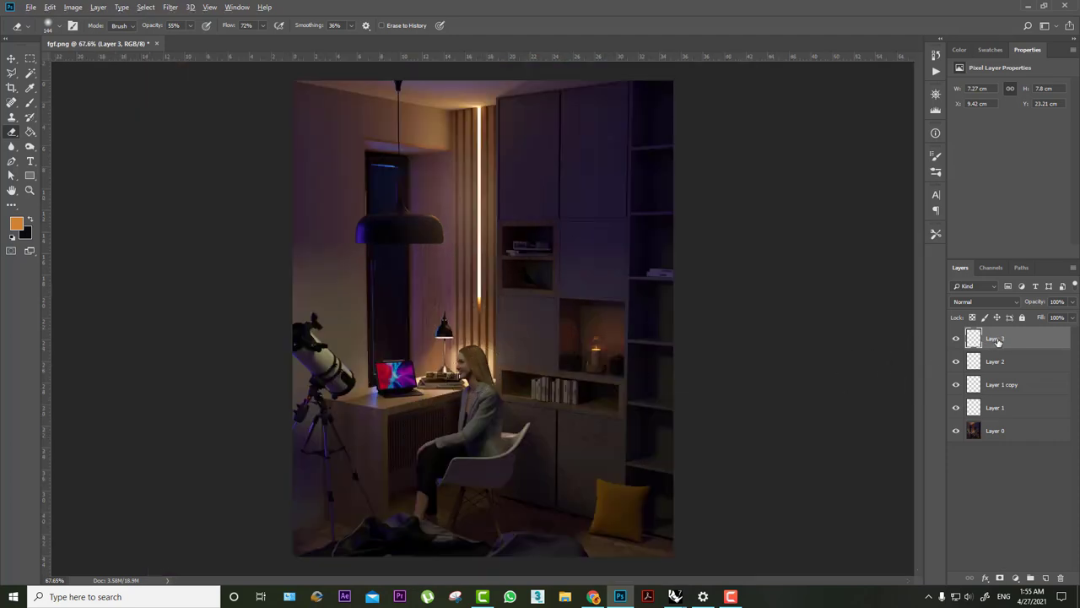
- Duplicate Layer 3, select it together with its copy, and nudge both slightly right
key(ctrl+j)
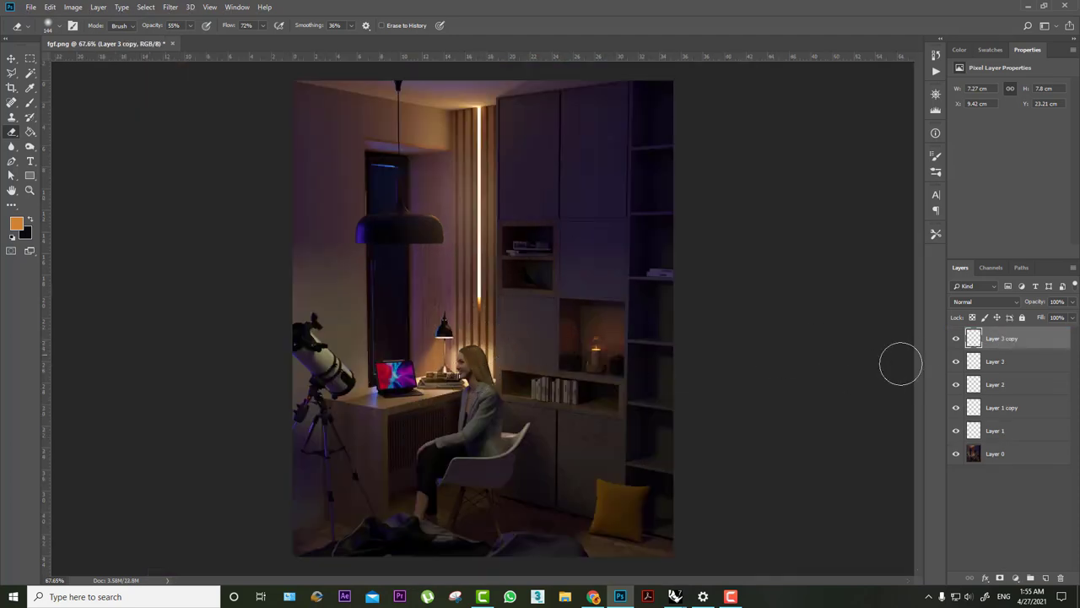
shift+click(1005, 364)
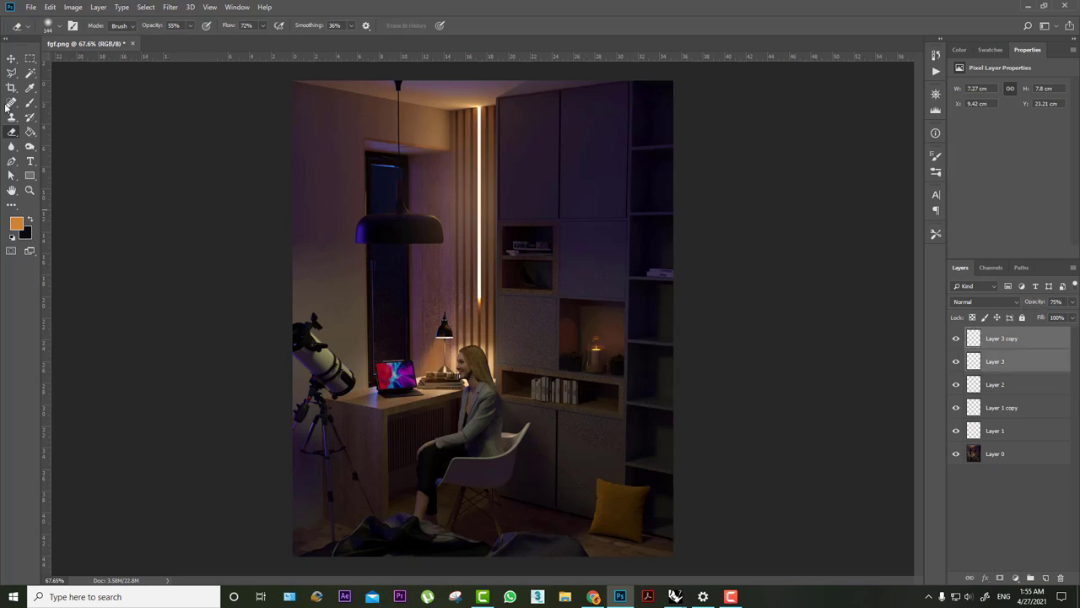
click(10, 56)
alt+scroll(426, 324, up, 4)
drag(451, 394, 462, 393)
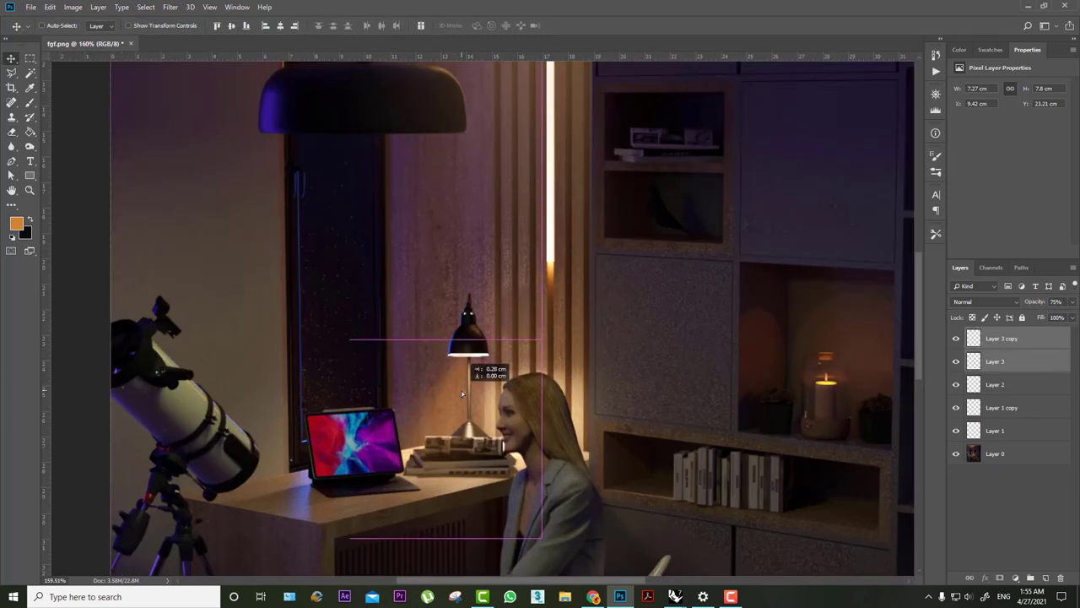
alt+scroll(462, 391, down, 4)
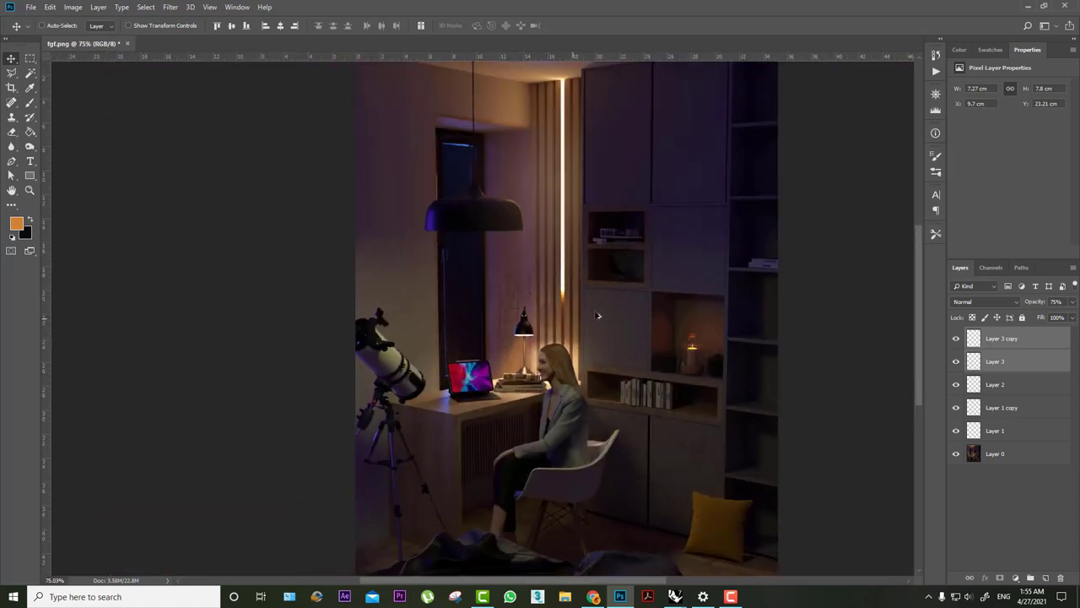
alt+scroll(411, 352, down, 1)
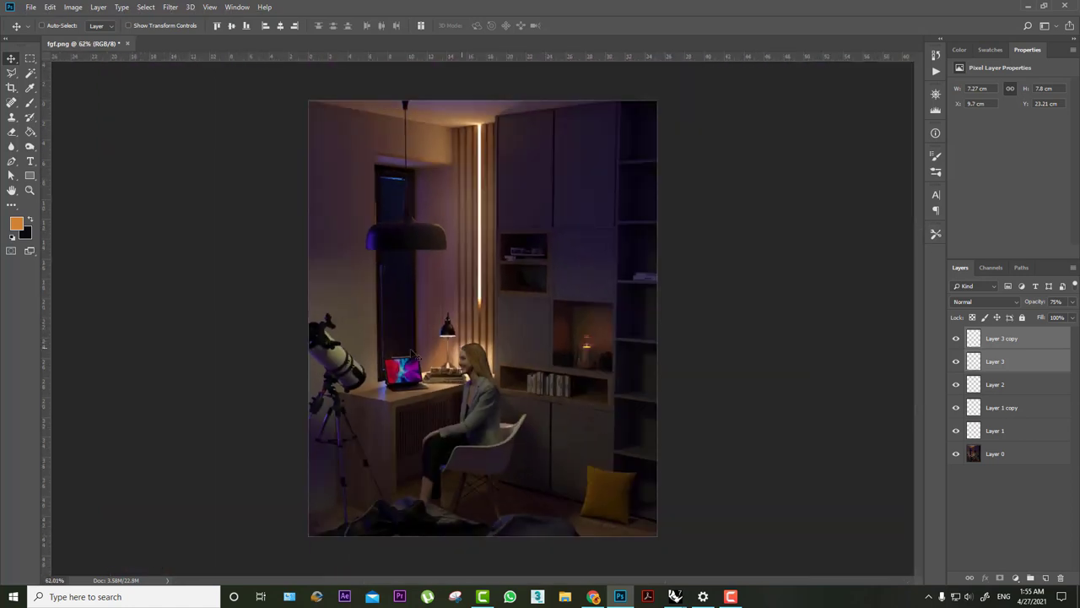
click(29, 103)
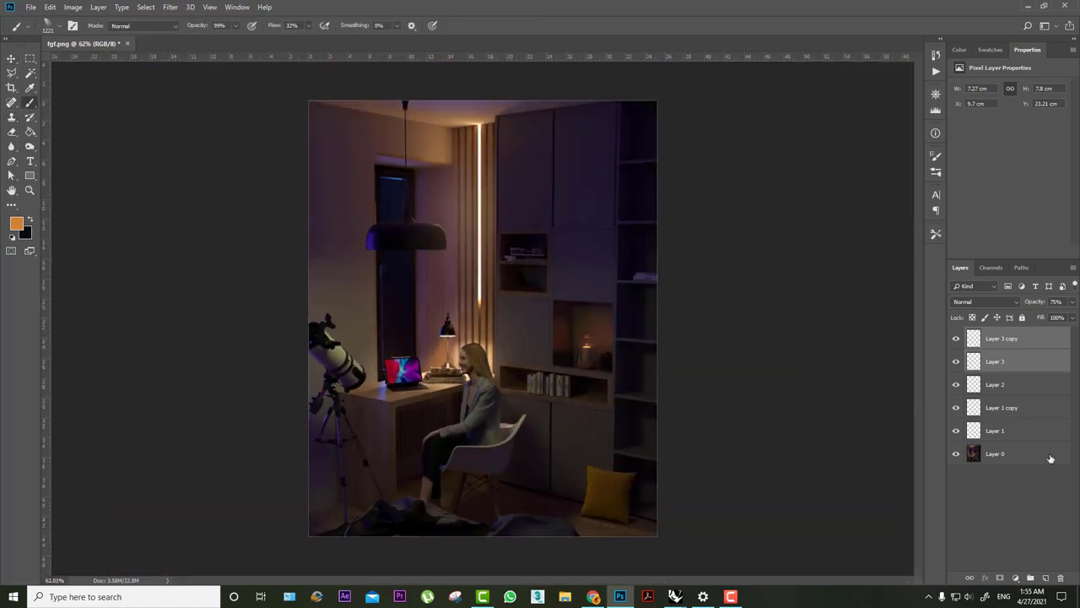
- Add a new Layer 4 and choose the Sun Rays 4 brush
click(1044, 578)
right_click(608, 283)
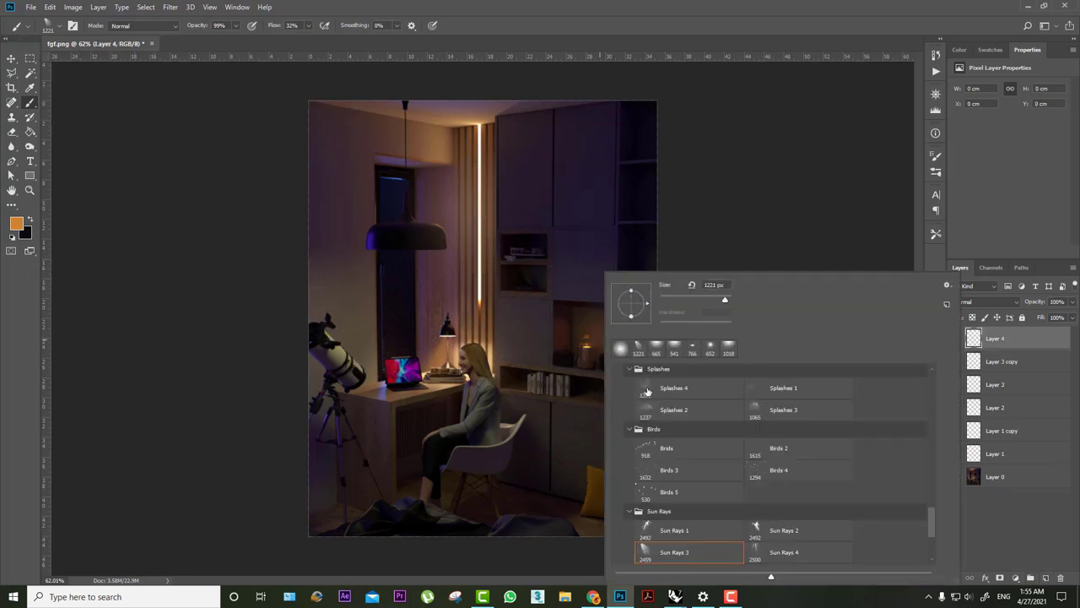
click(801, 555)
key(Return)
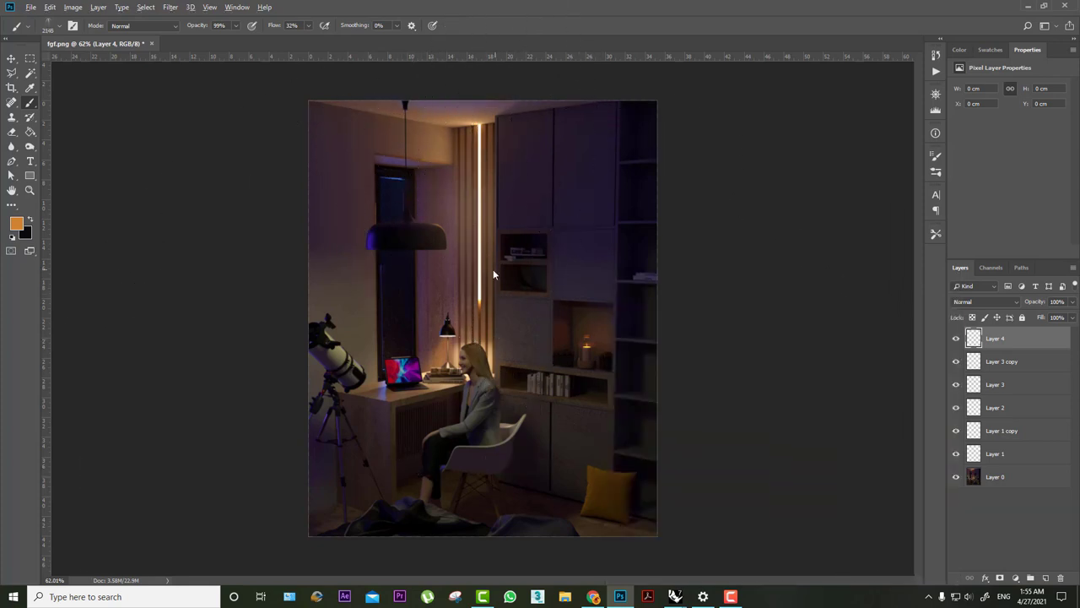
- Sample dark blue from the lamp, then a muted purple tone for the rays
alt+click(370, 239)
alt+scroll(481, 319, down, 1)
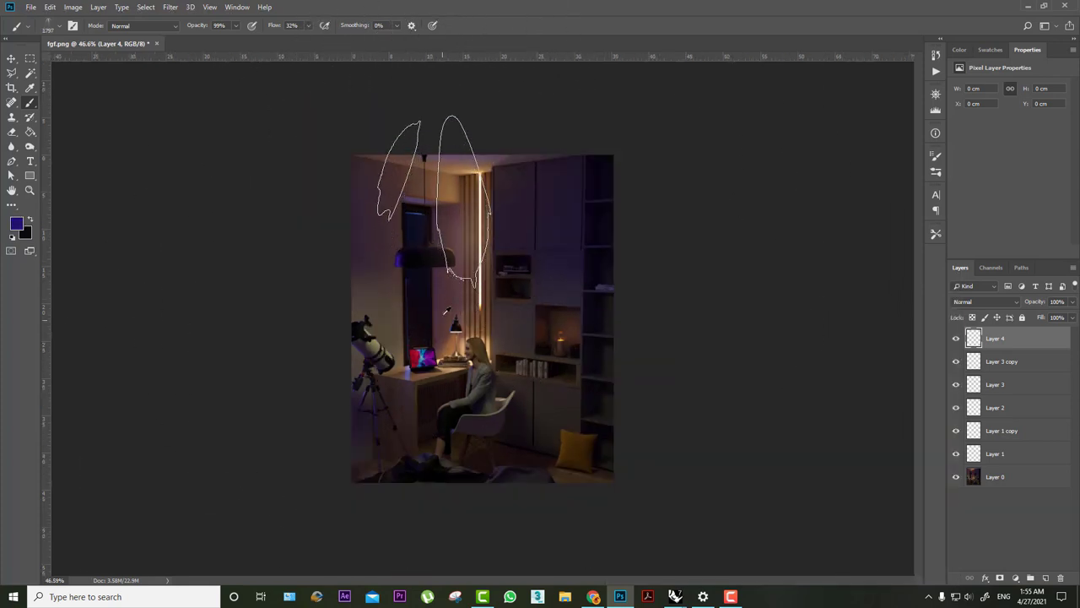
alt+click(440, 304)
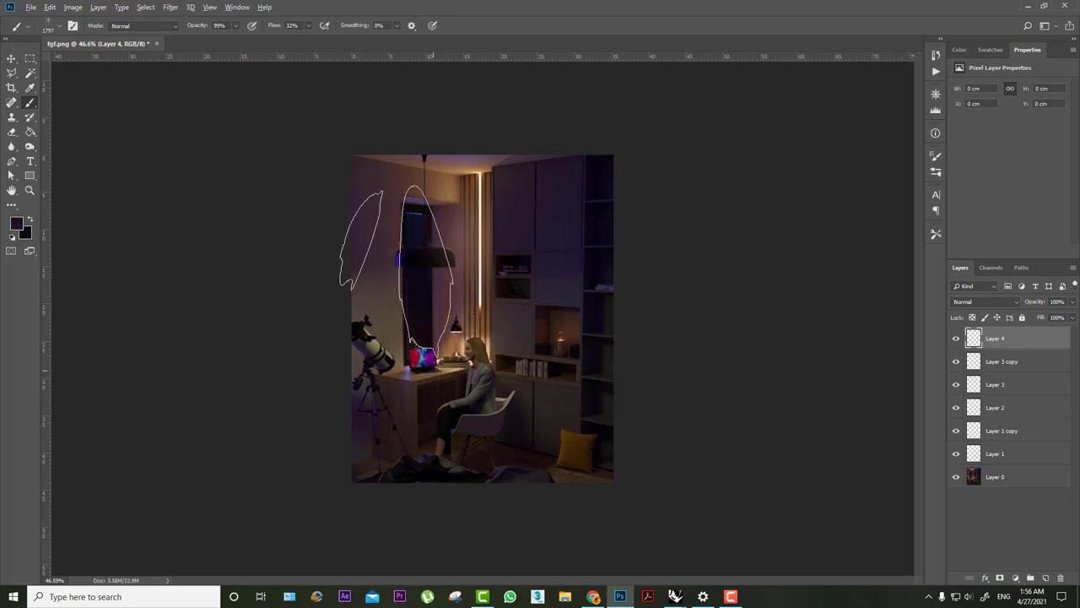
alt+scroll(354, 417, up, 2)
alt+scroll(354, 416, up, 2)
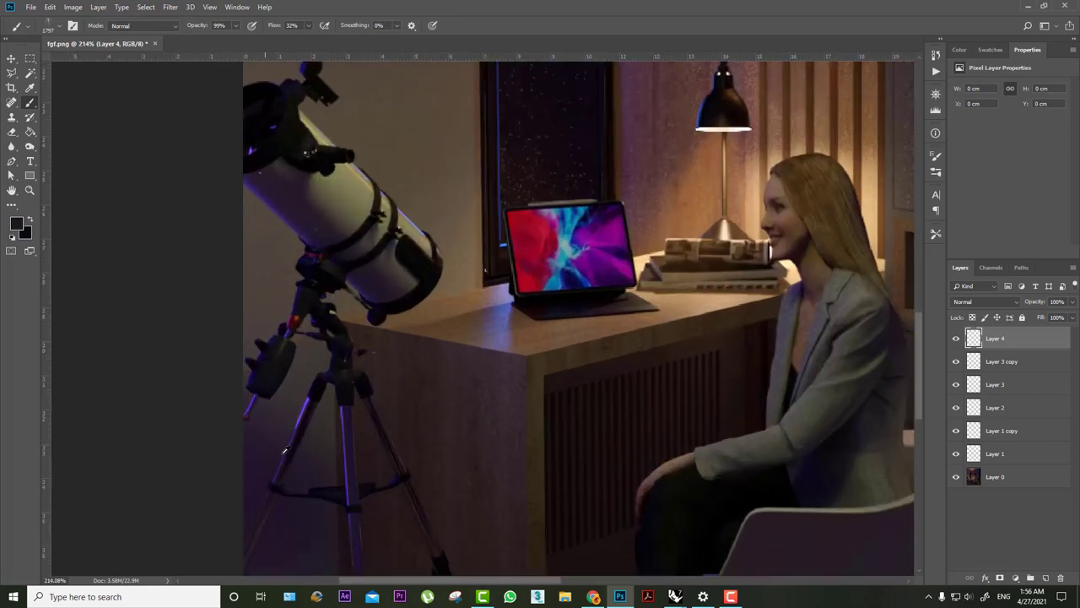
alt+scroll(337, 414, up, 2)
alt+scroll(311, 407, up, 2)
alt+scroll(320, 404, down, 5)
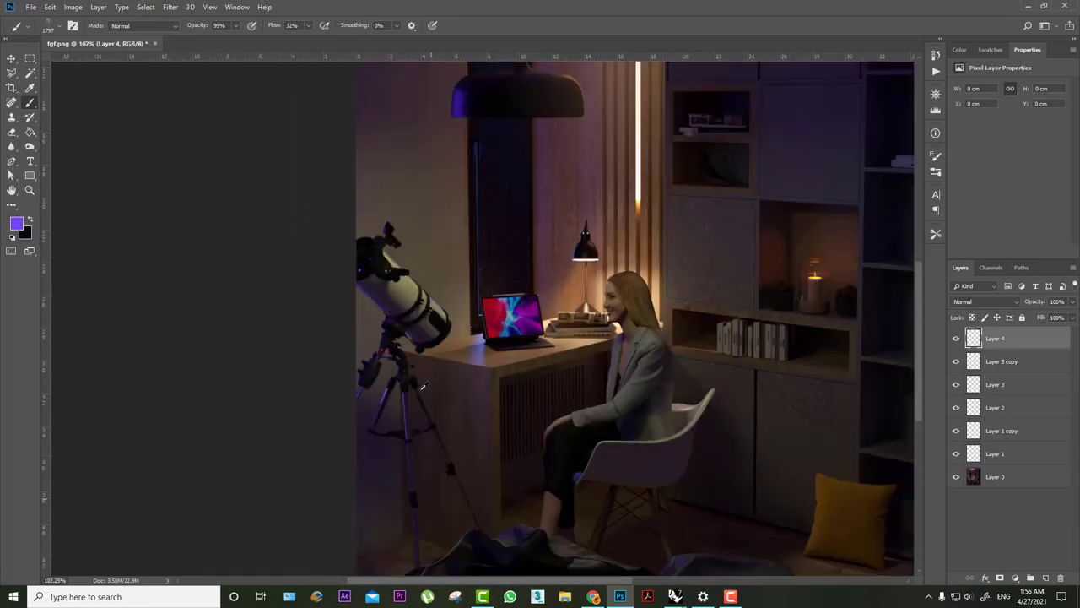
alt+scroll(319, 405, down, 3)
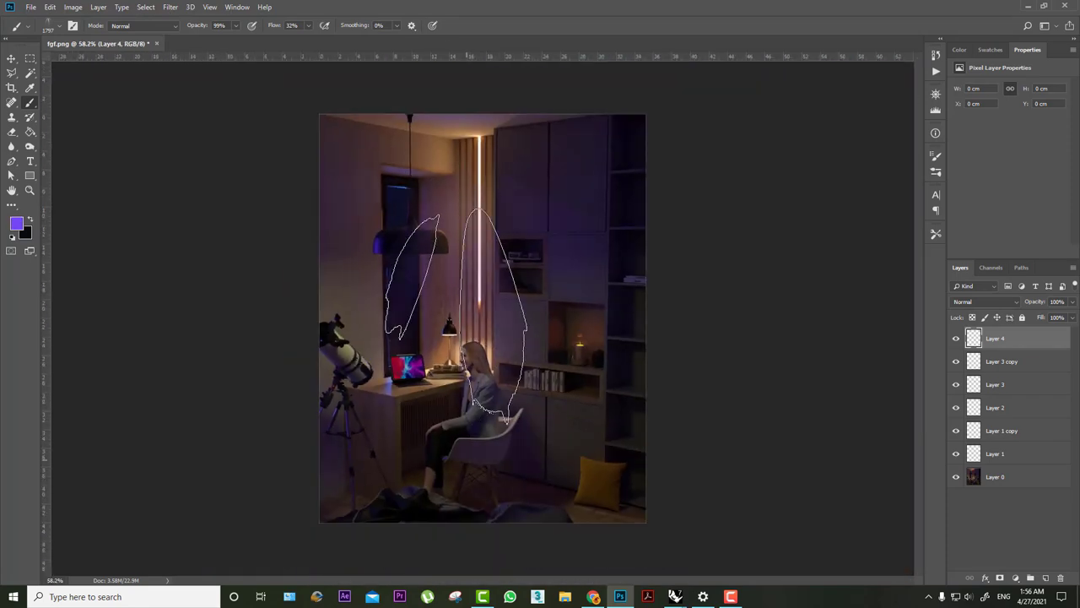
- Try scaling Layer 4's rays to half size and shifting them left, then cancel the transform
key(ctrl+d)
key(ctrl+t)
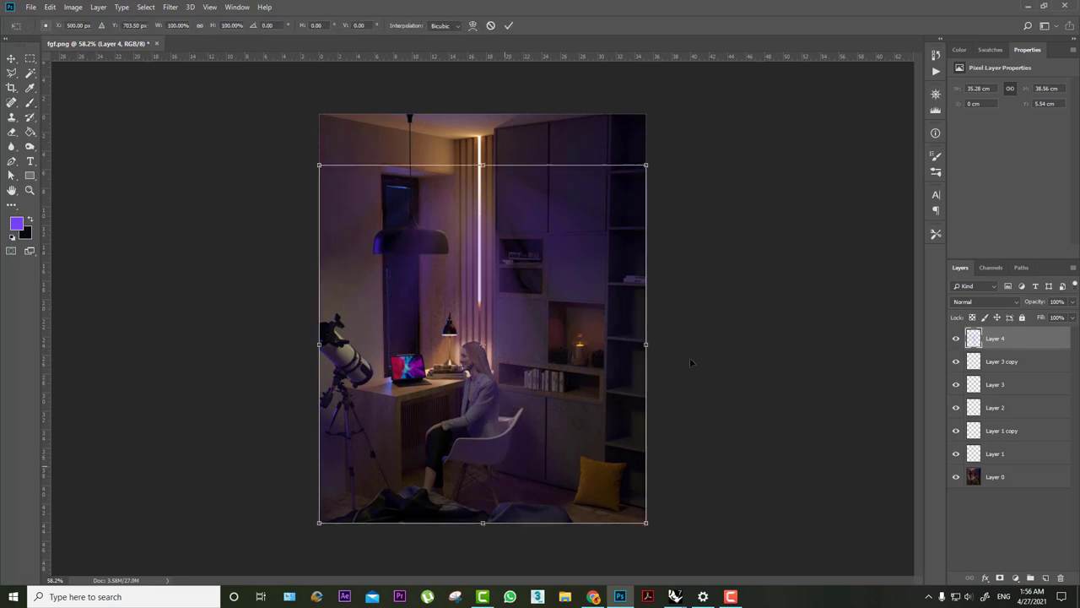
alt+drag(644, 166, 564, 255)
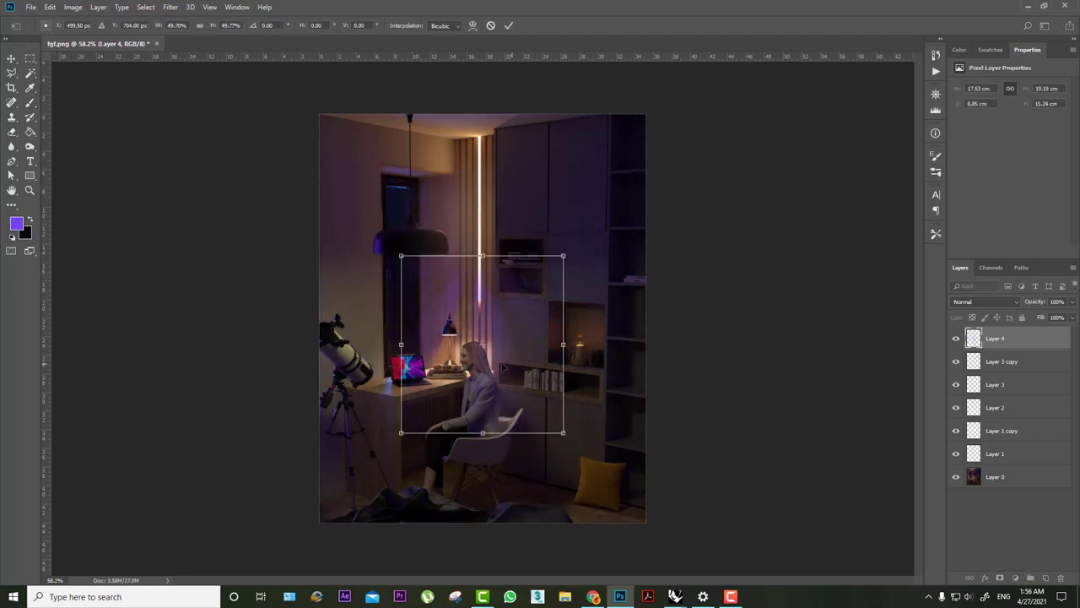
drag(515, 364, 456, 367)
key(Escape)
key(b)
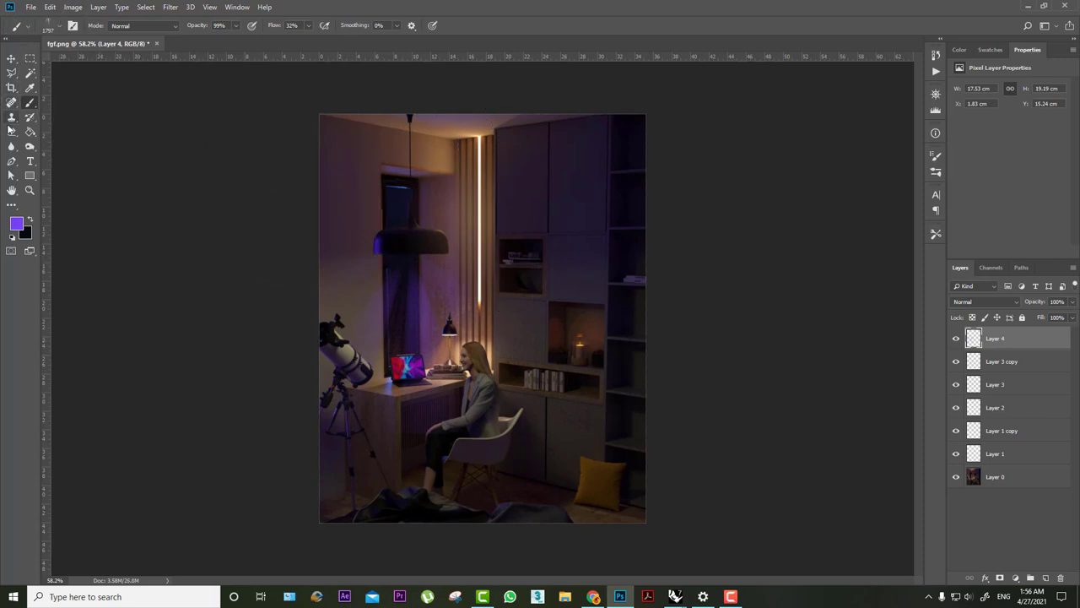
click(10, 130)
- Pan around the image to inspect the woman, chair, floor, telescope and desk
alt+scroll(313, 241, up, 5)
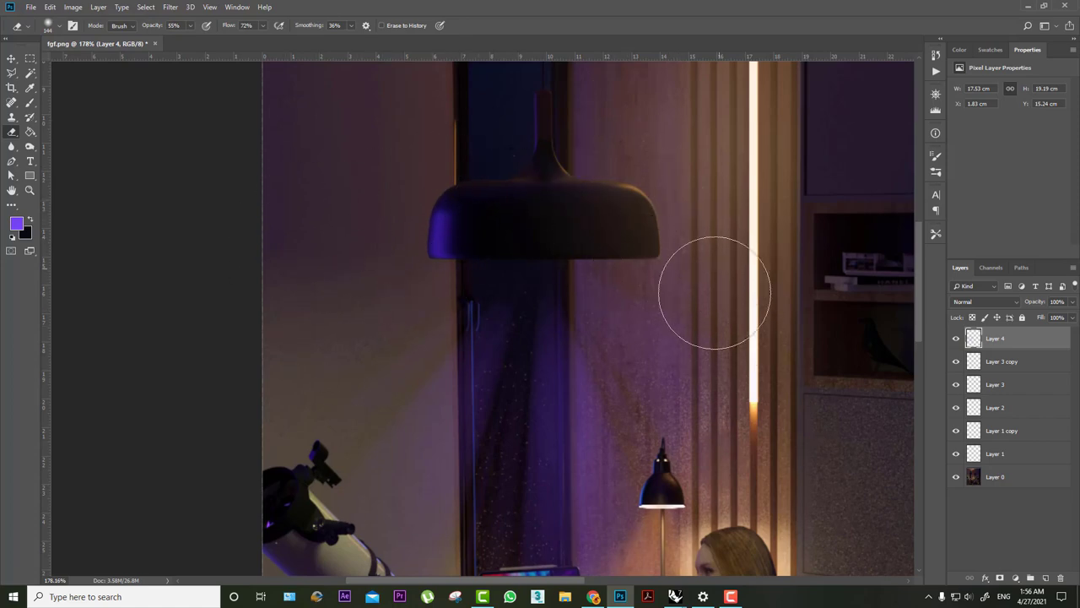
drag(546, 327, 361, 298)
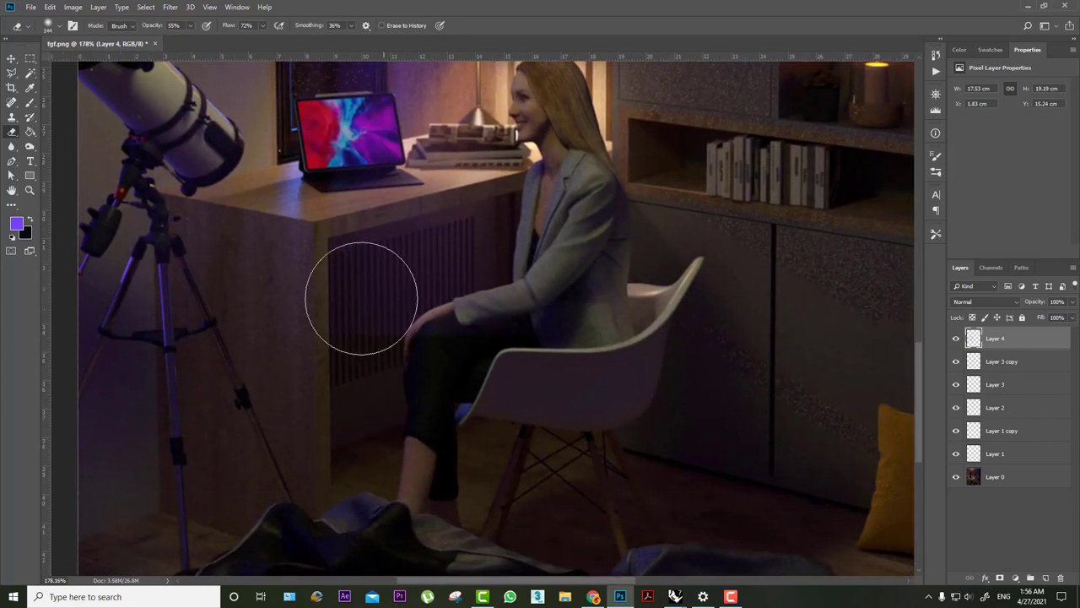
alt+scroll(361, 298, down, 4)
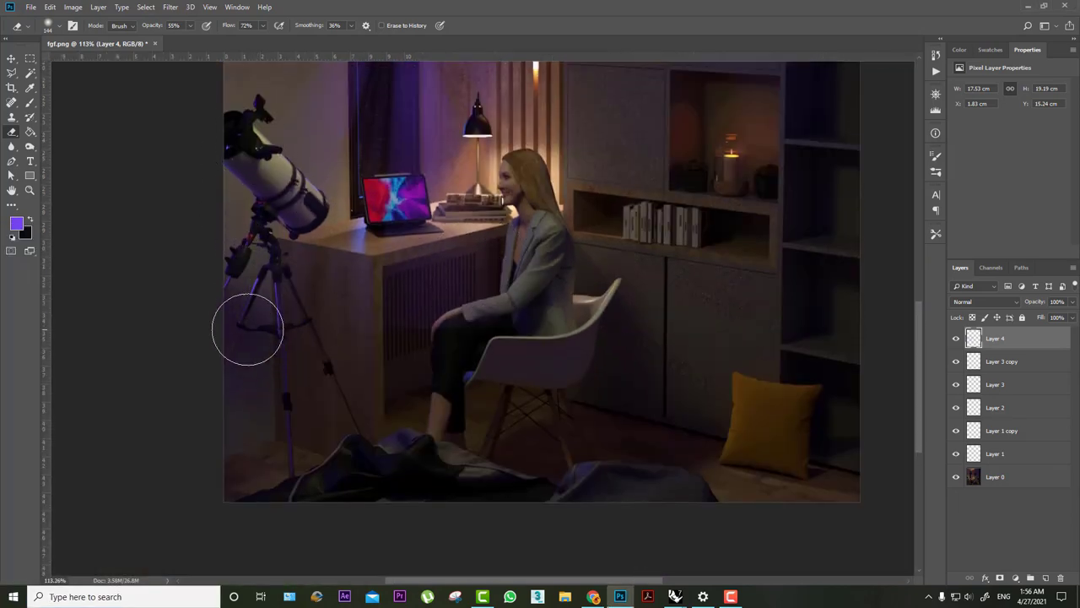
alt+scroll(248, 355, up, 4)
alt+scroll(247, 385, up, 3)
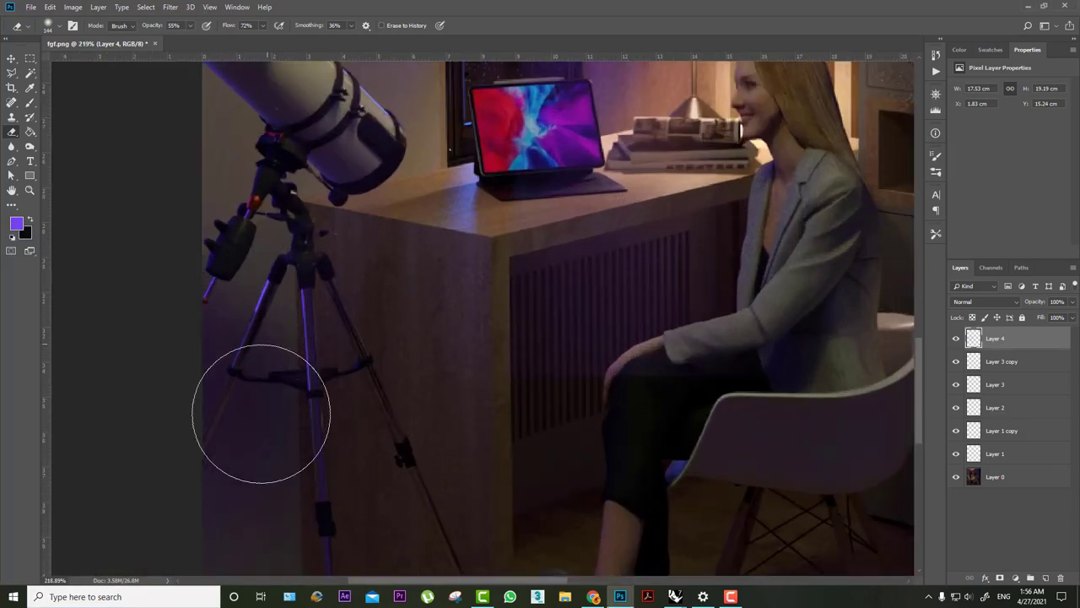
alt+scroll(279, 309, down, 2)
alt+scroll(277, 314, down, 2)
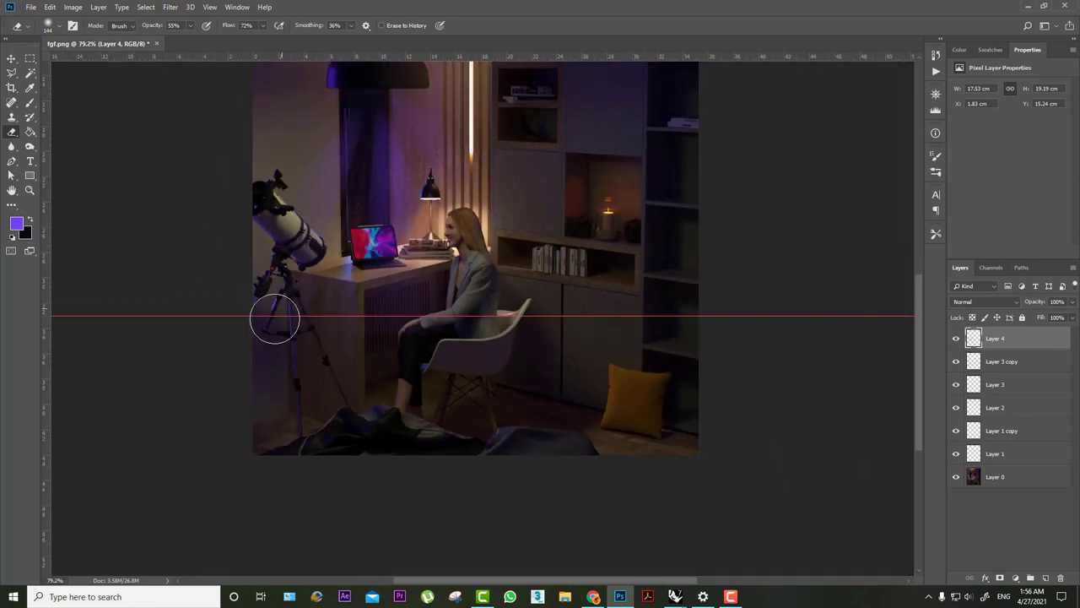
alt+scroll(498, 332, up, 2)
alt+scroll(496, 338, up, 2)
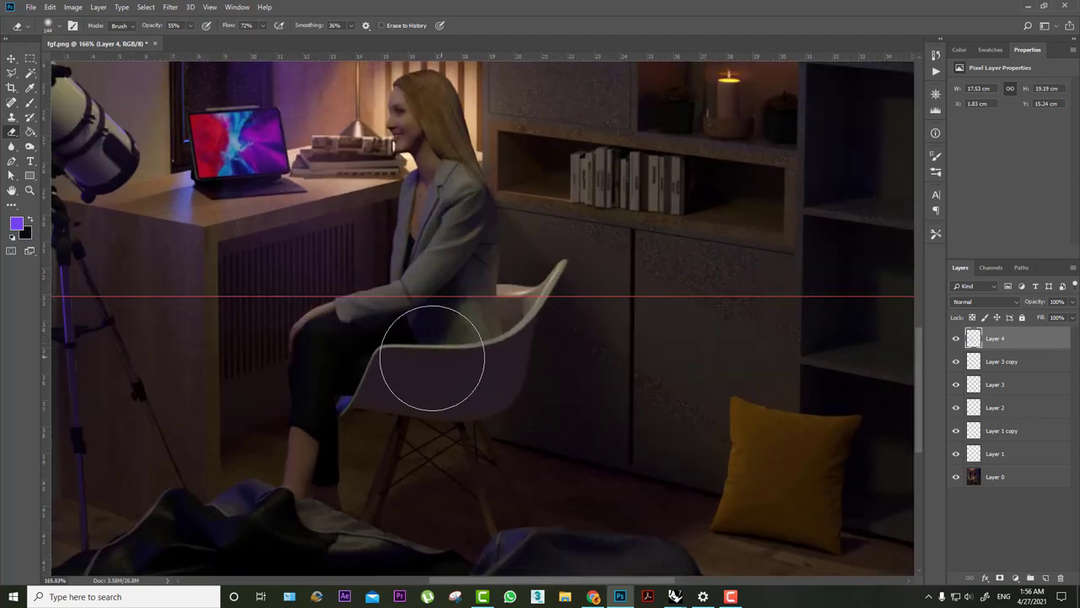
drag(491, 356, 651, 402)
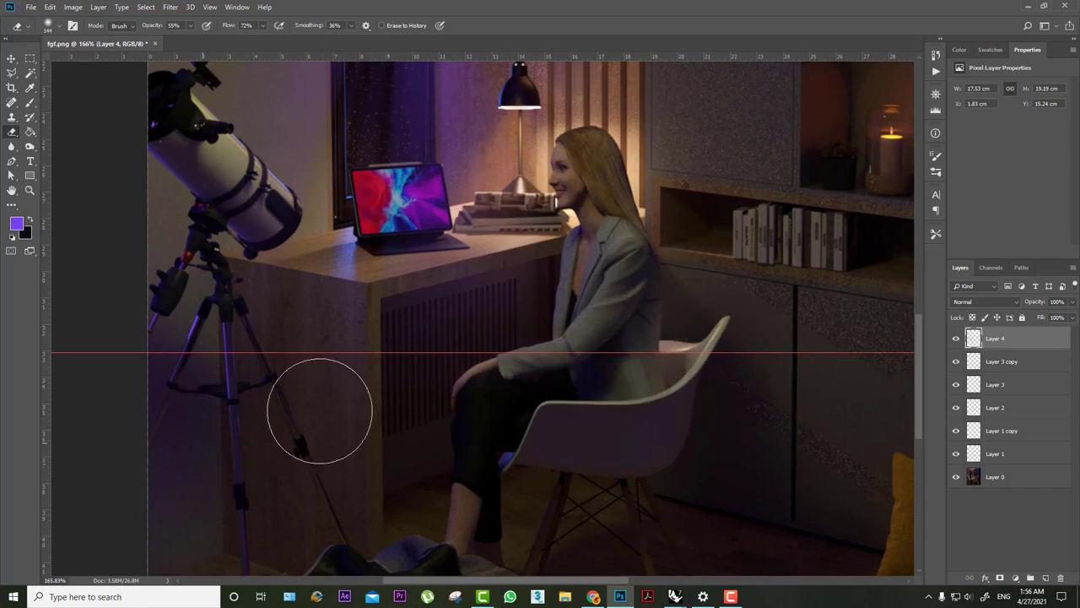
alt+scroll(659, 287, down, 2)
scroll(656, 326, down, 1)
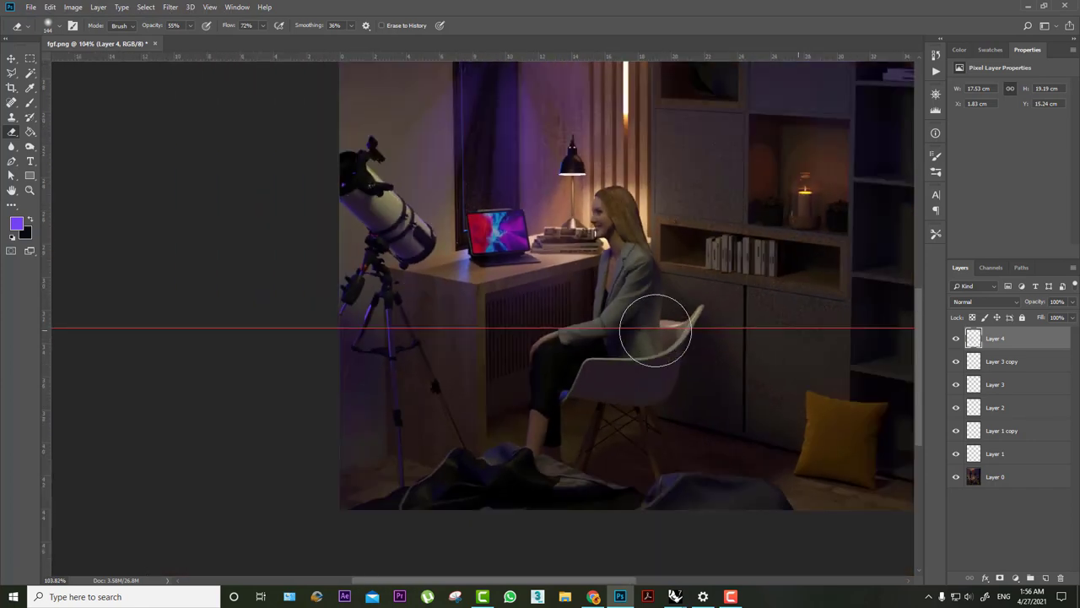
scroll(622, 326, up, 1)
alt+scroll(590, 253, down, 1)
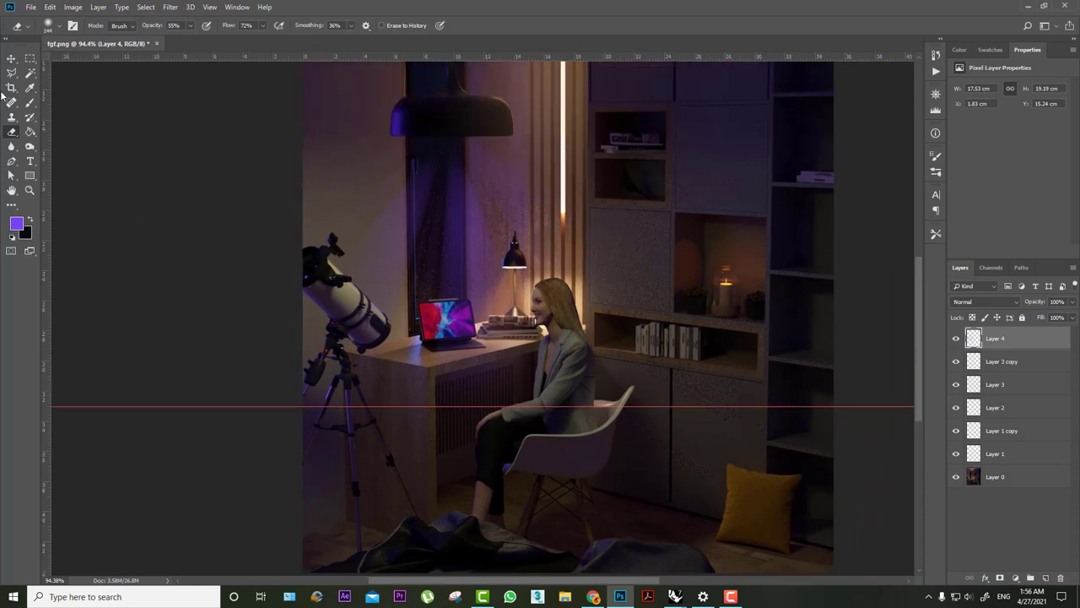
- Drag a horizontal guide from the top ruler onto the image's top edge
click(11, 59)
alt+scroll(277, 289, down, 1)
alt+scroll(278, 290, down, 1)
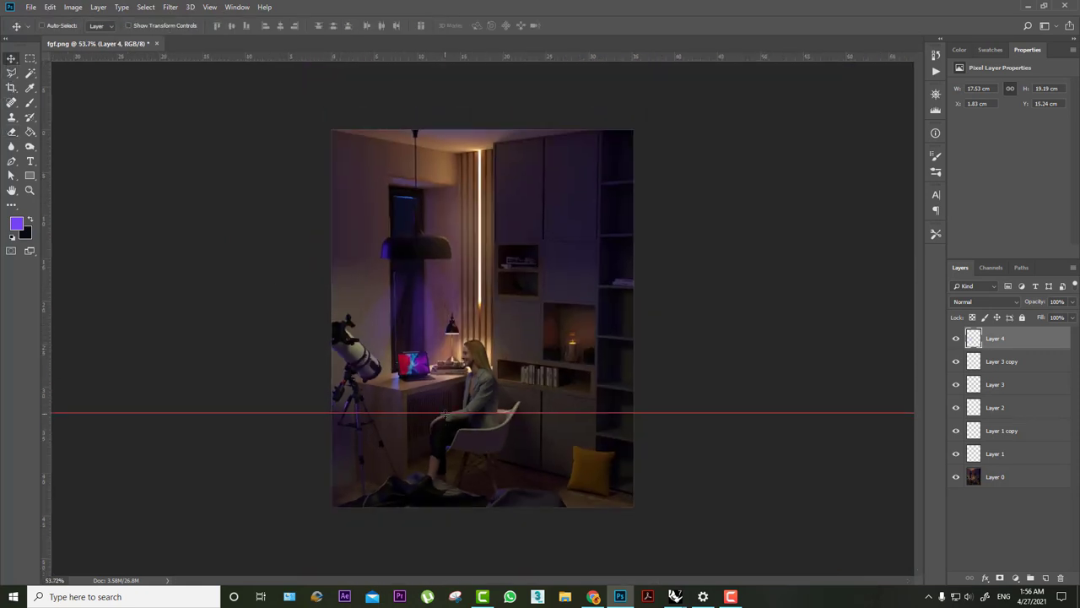
drag(466, 55, 466, 249)
drag(469, 179, 468, 129)
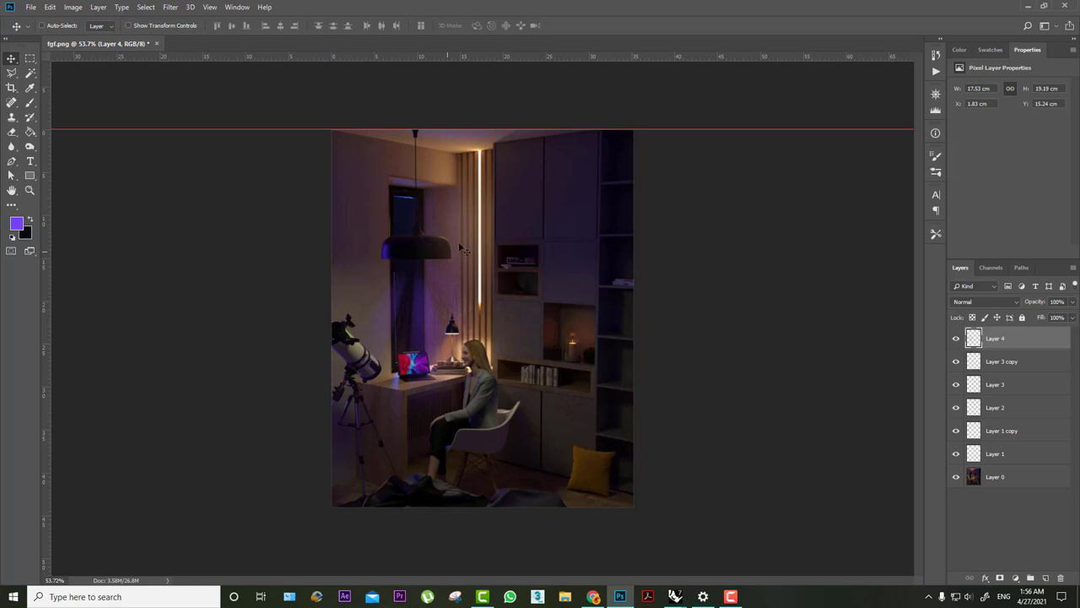
- Choose the Car Headlight 3 flare brush from the brush presets
key(b)
right_click(547, 275)
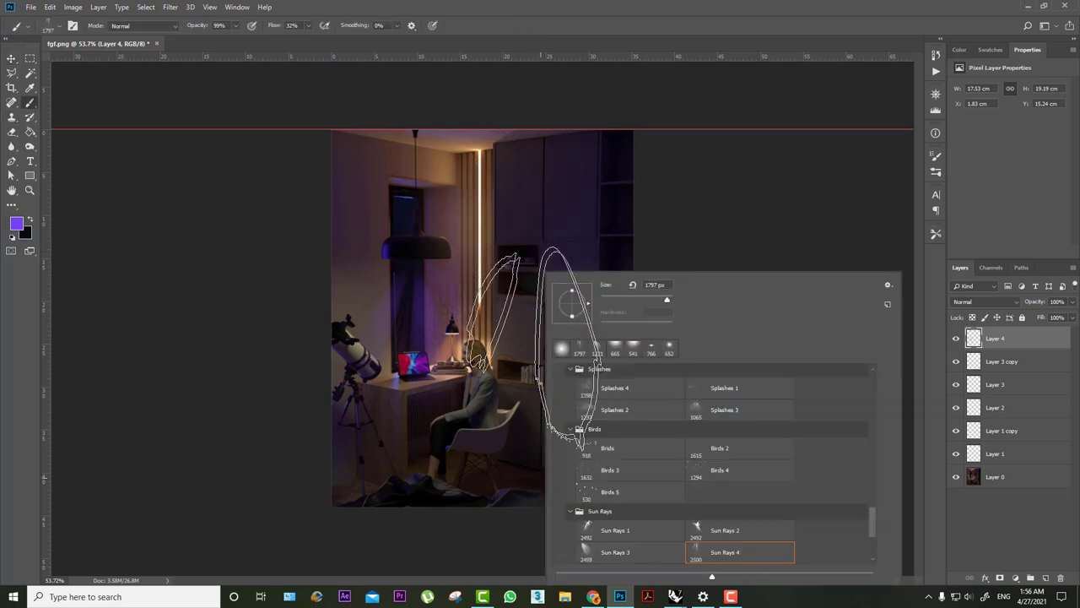
scroll(627, 520, down, 1)
scroll(627, 524, down, 1)
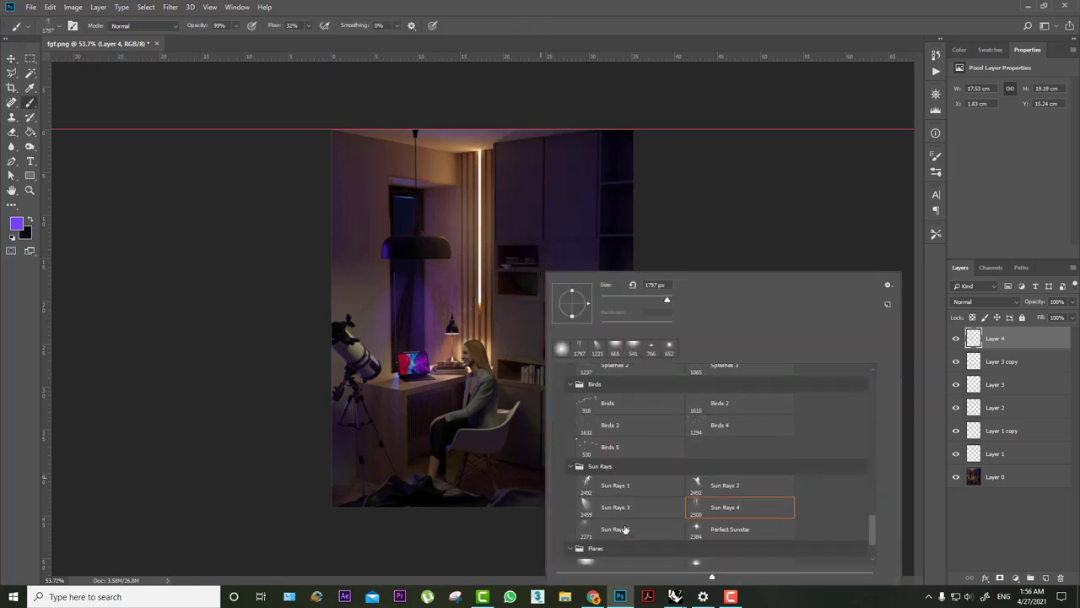
scroll(627, 525, down, 1)
click(637, 526)
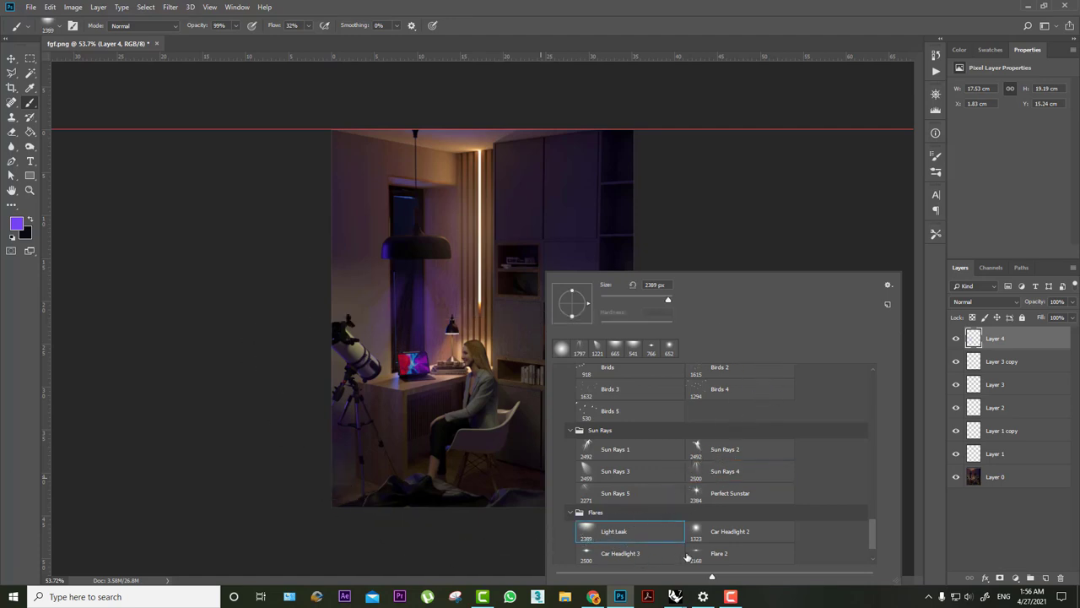
click(591, 549)
scroll(610, 542, down, 1)
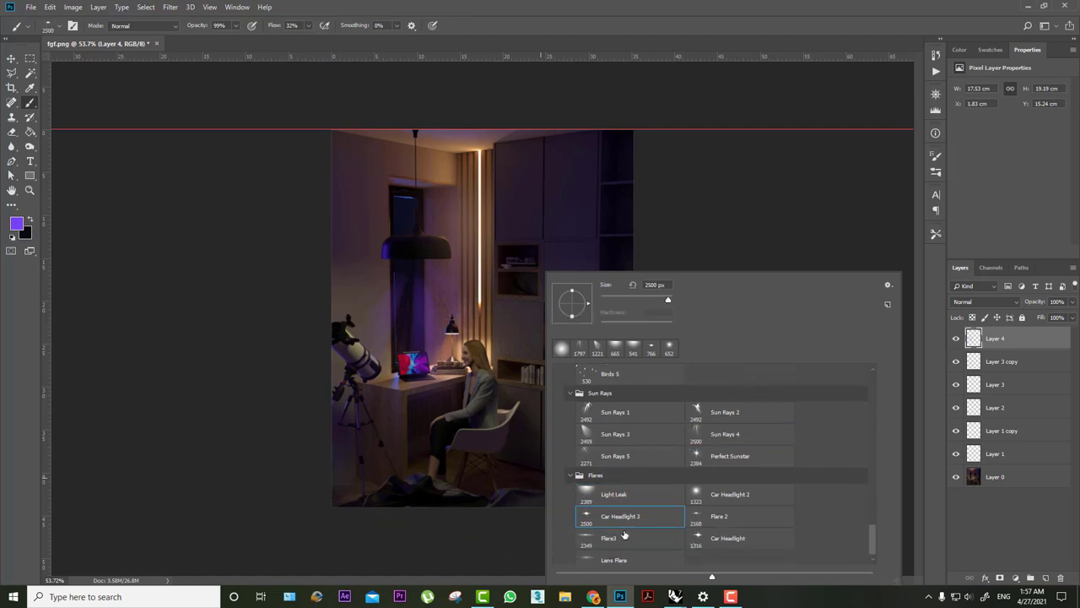
alt+scroll(495, 318, up, 5)
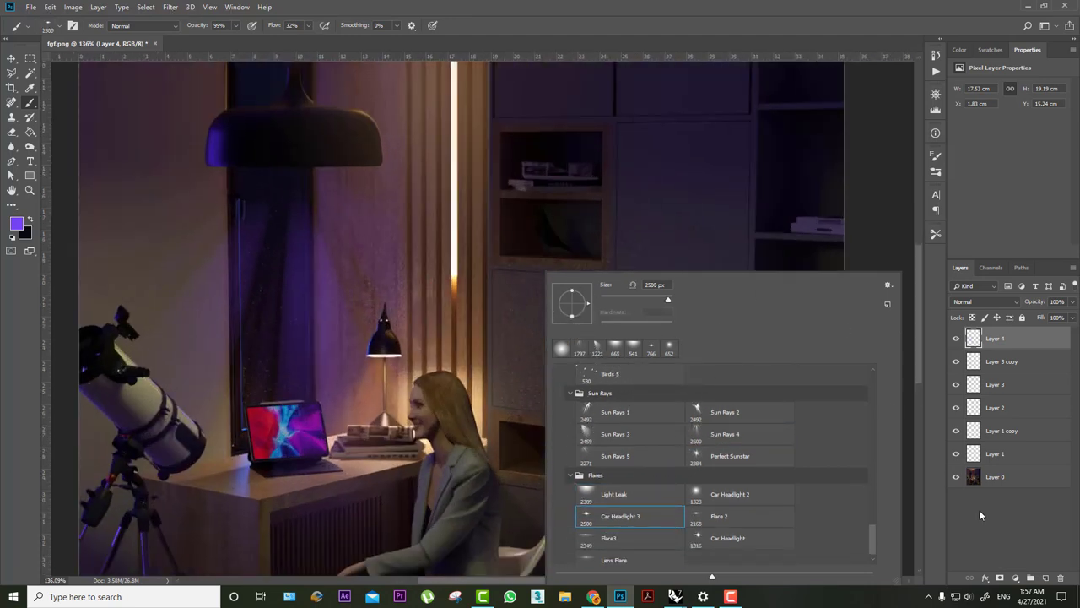
- On new Layer 5, sample the candle flame's orange and stamp a smaller flare beside the candle
click(1043, 576)
alt+scroll(672, 374, up, 3)
alt+scroll(672, 374, up, 3)
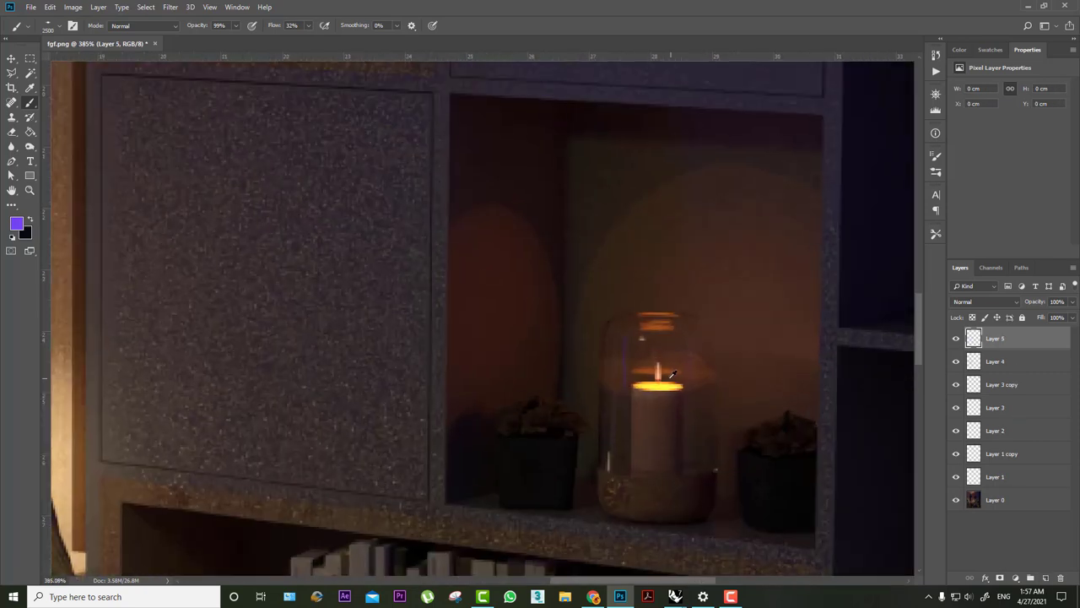
mouse_move(658, 382)
alt+mouse_down()
mouse_move(659, 309)
mouse_move(642, 312)
alt+mouse_up()
alt+scroll(613, 333, down, 6)
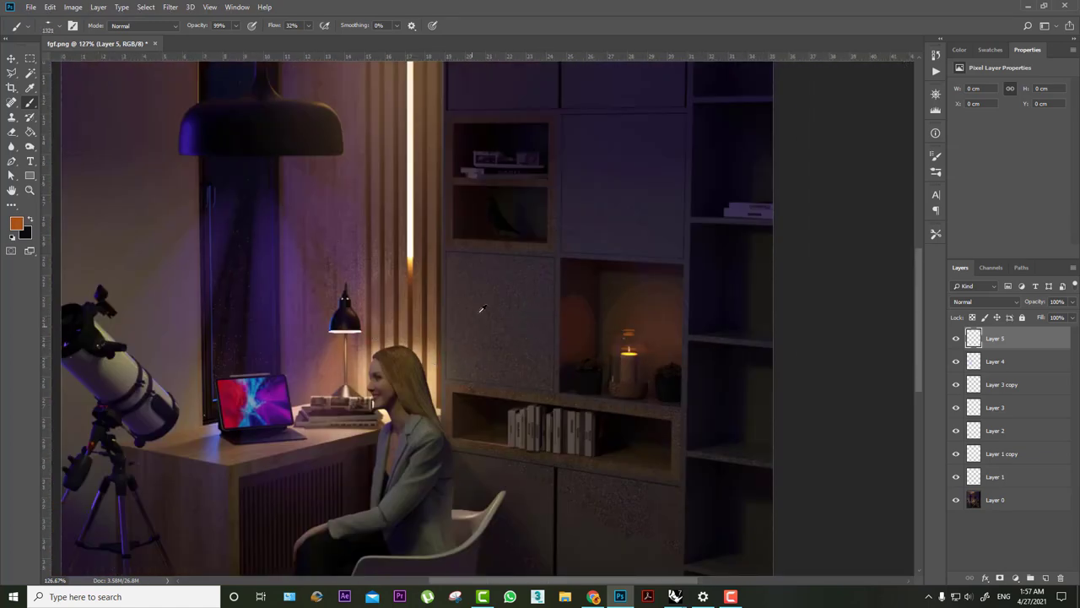
alt+right_drag(447, 326, 485, 314)
click(552, 343)
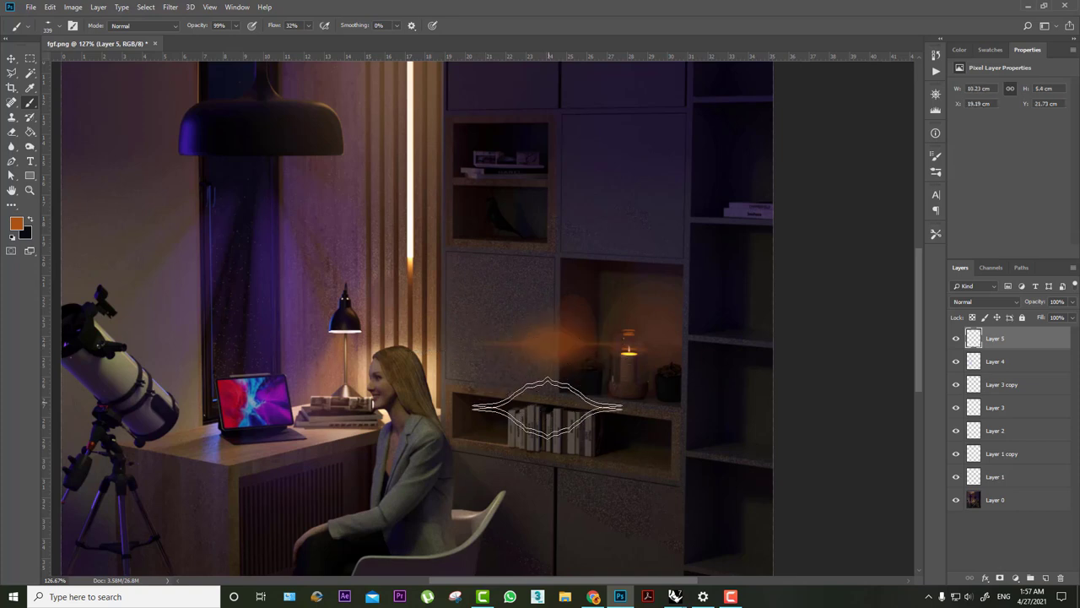
- Shrink the orange glow, move it onto the candle and rotate it -17.6°
key(ctrl+t)
alt+drag(657, 290, 611, 308)
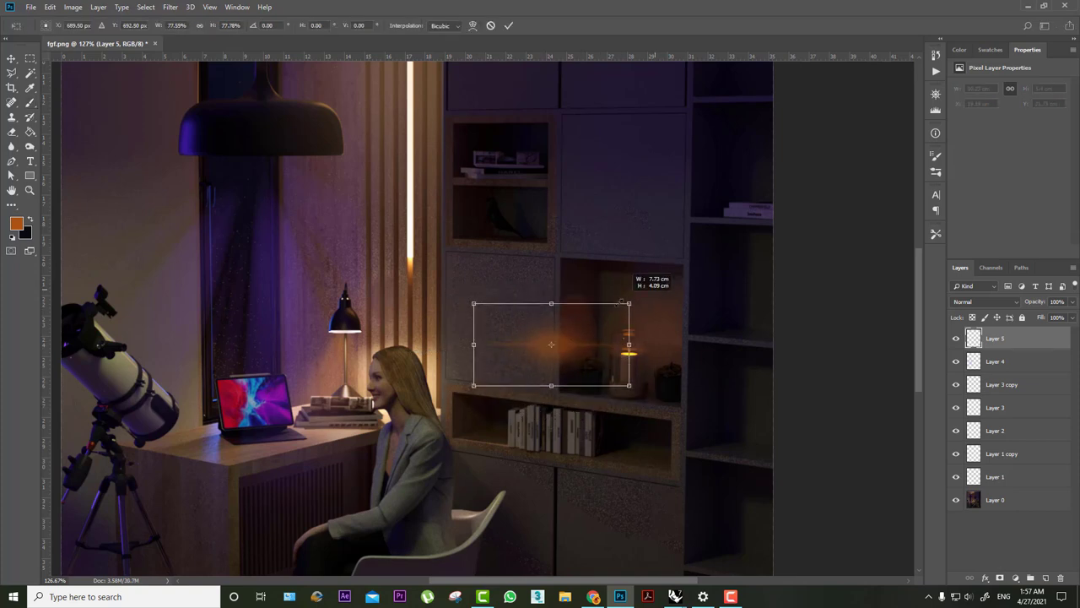
drag(565, 373, 645, 369)
drag(700, 390, 710, 358)
key(Return)
- Set Layer 5's glow to Color Dodge blending and add an empty Layer 6
click(981, 302)
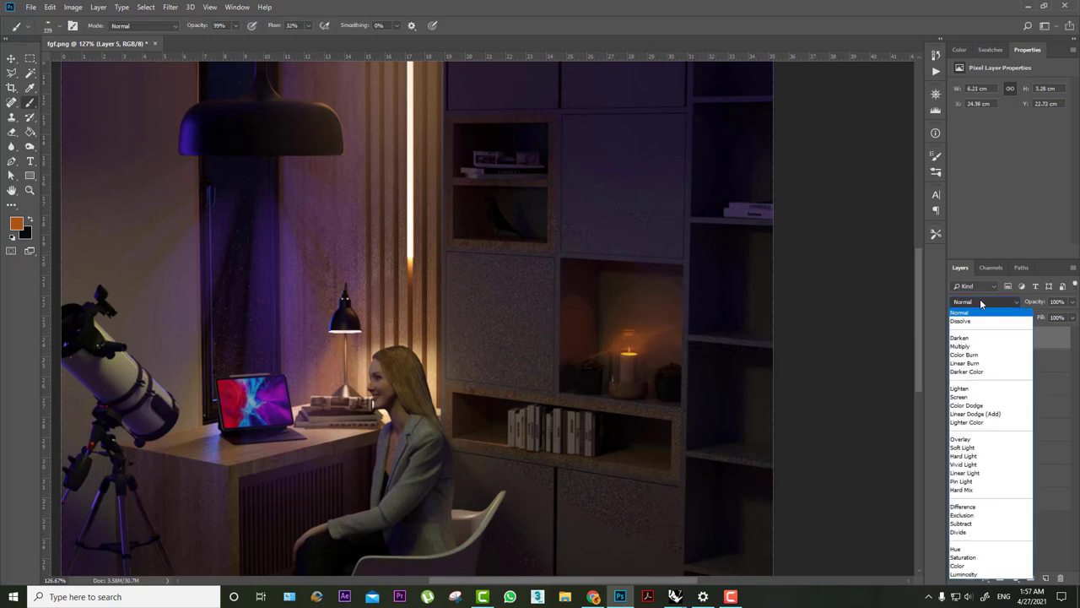
scroll(981, 302, down, 4)
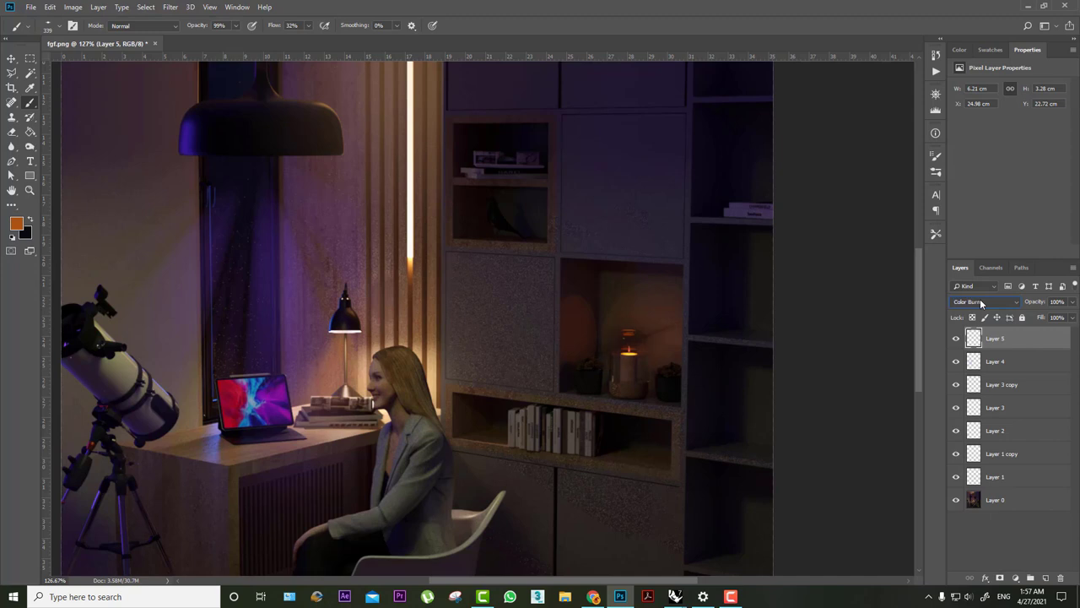
scroll(981, 302, down, 1)
scroll(981, 302, down, 1)
scroll(982, 302, down, 1)
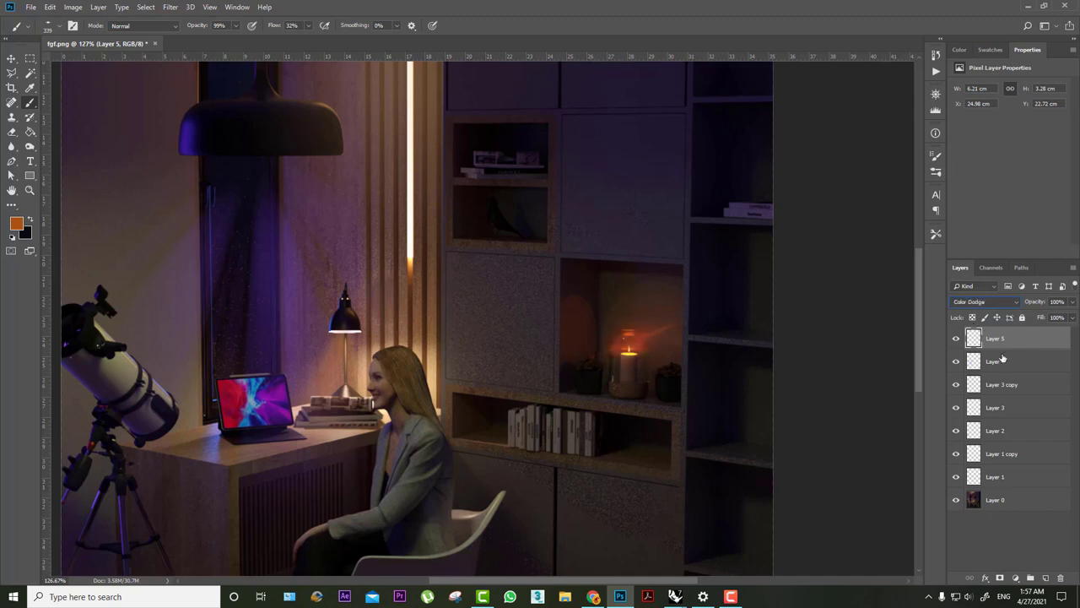
click(1002, 361)
click(1012, 335)
click(1045, 577)
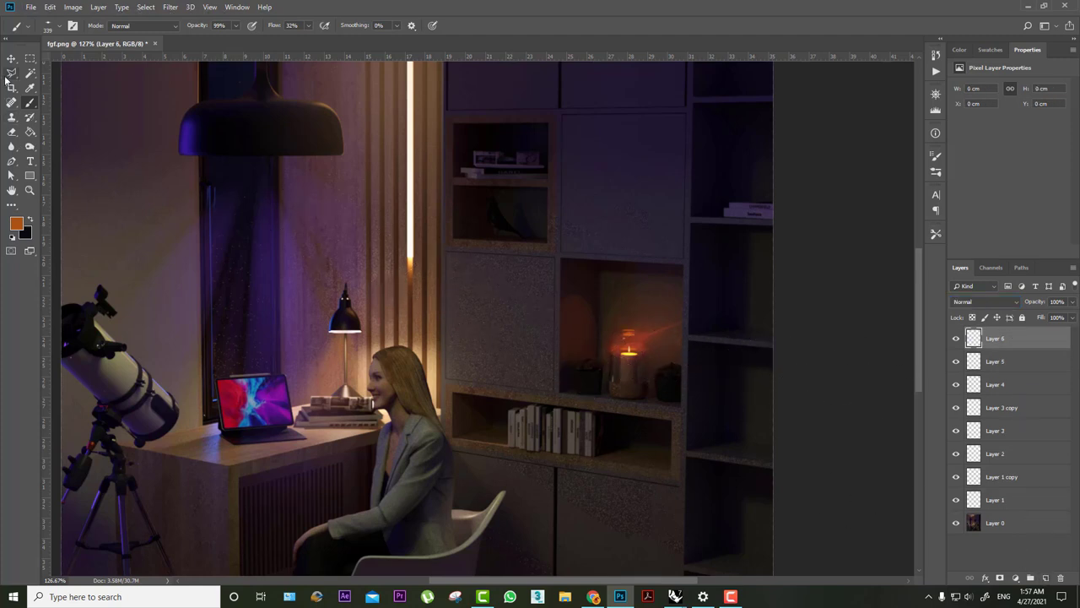
- Paint a faint warm glow on Layer 6 with the Light Leak brush
right_click(321, 234)
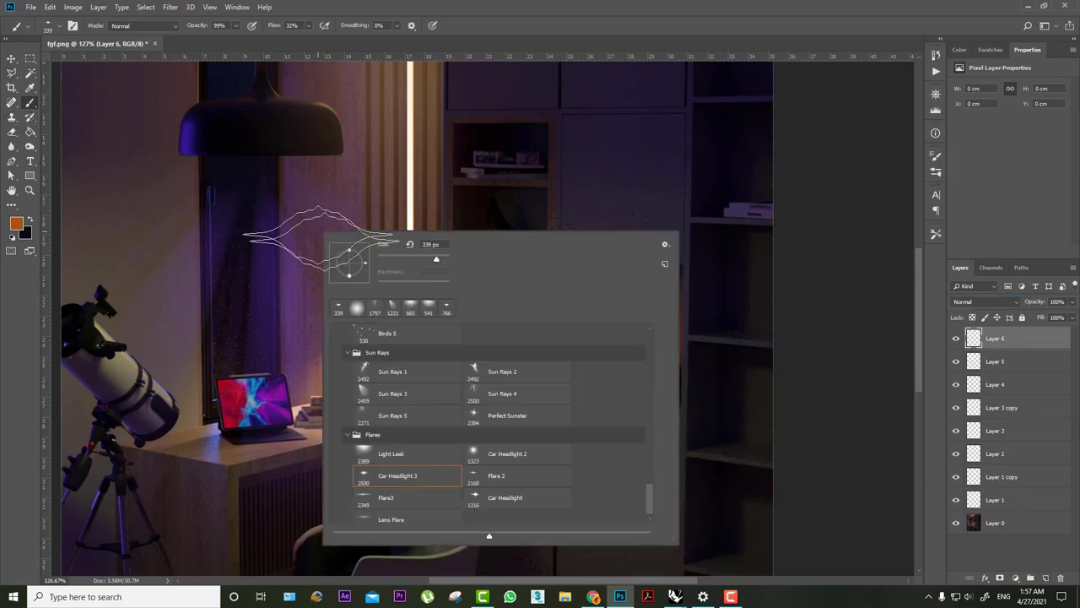
scroll(413, 460, down, 1)
click(411, 456)
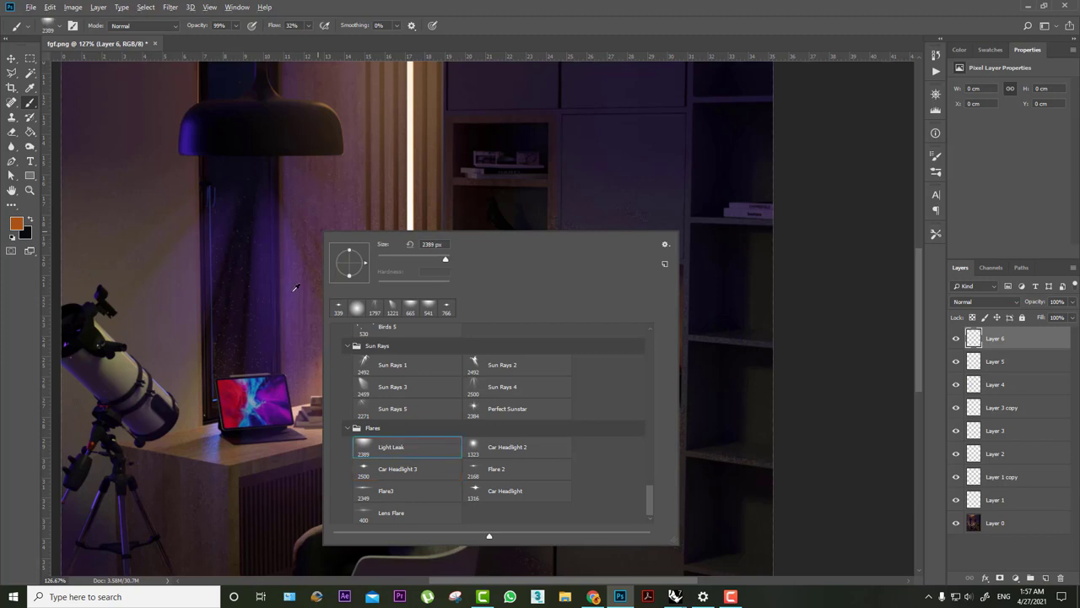
key(Return)
alt+scroll(448, 302, down, 2)
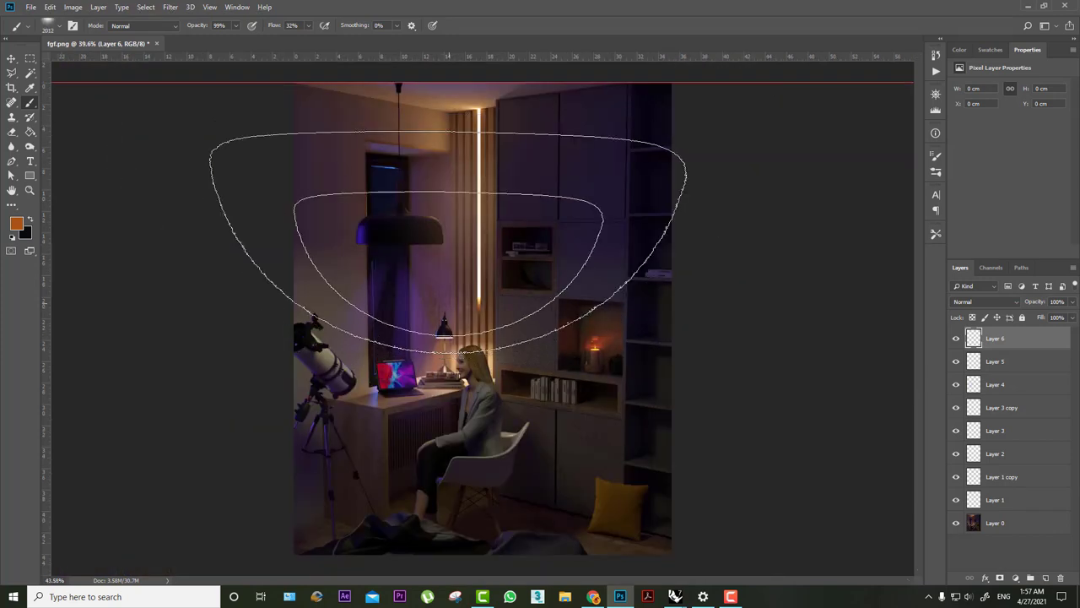
alt+scroll(448, 302, down, 3)
alt+scroll(439, 337, up, 3)
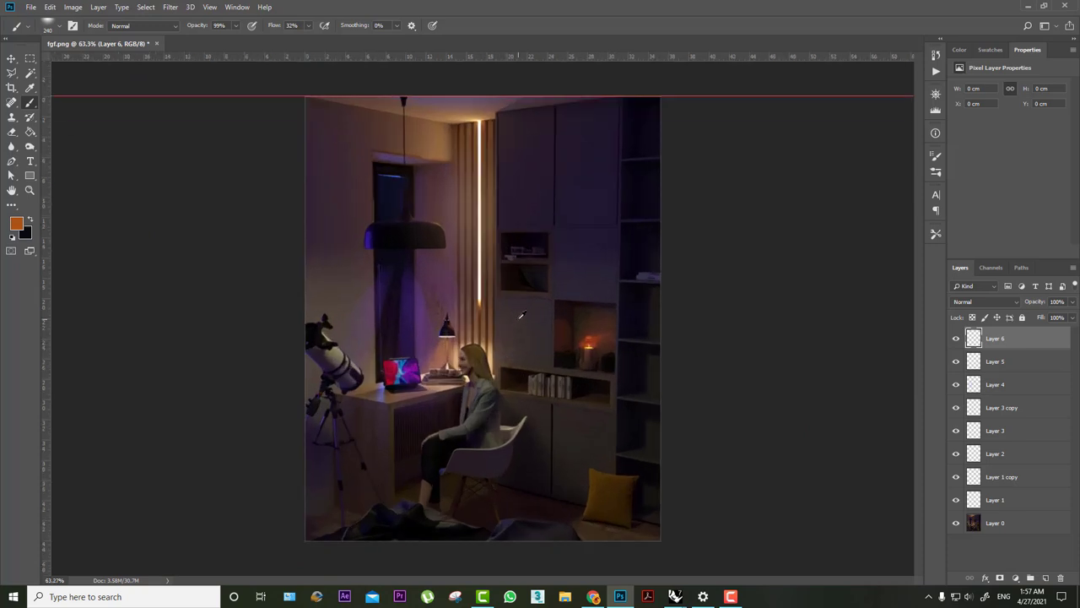
alt+scroll(439, 338, up, 3)
alt+right_drag(506, 332, 537, 330)
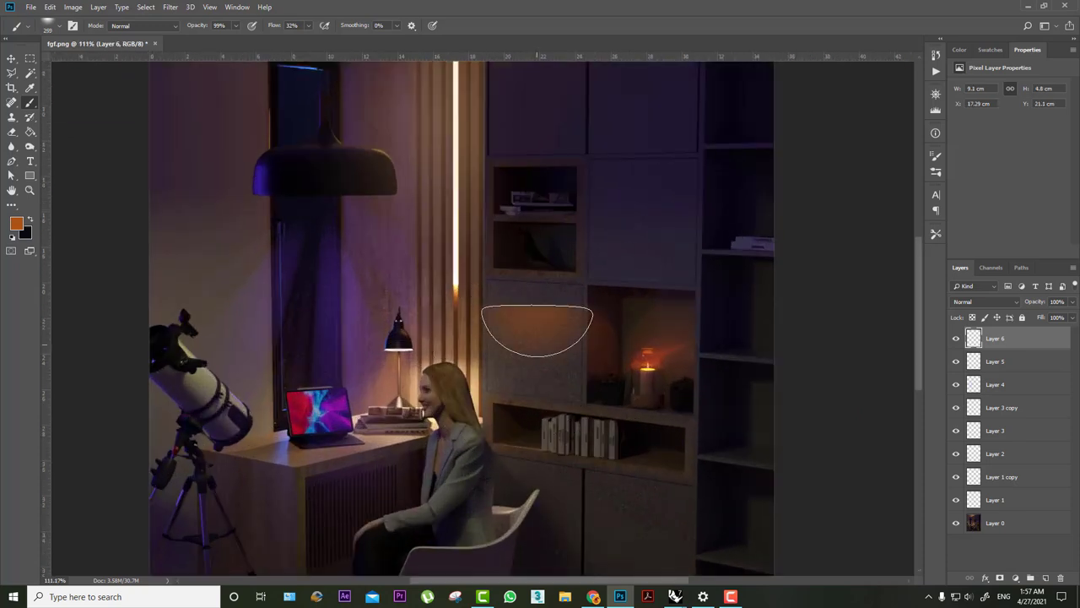
- Rotate and skew the new glow into a slanted flare beside the candle
key(ctrl+t)
mouse_move(628, 338)
mouse_down()
mouse_move(421, 166)
mouse_move(700, 357)
mouse_up()
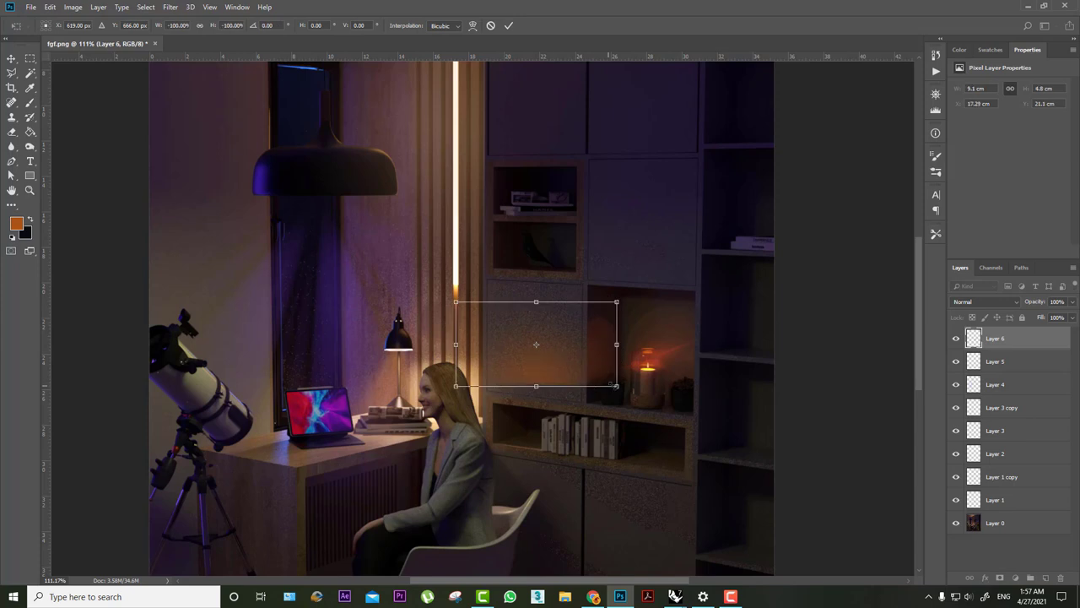
ctrl+drag(613, 389, 537, 390)
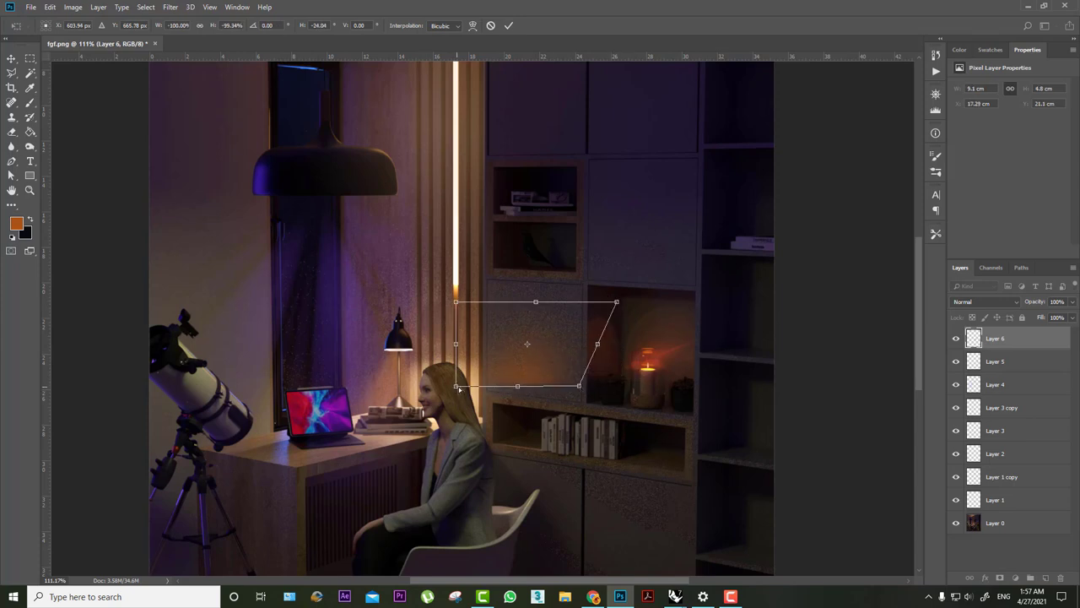
key(Return)
key(b)
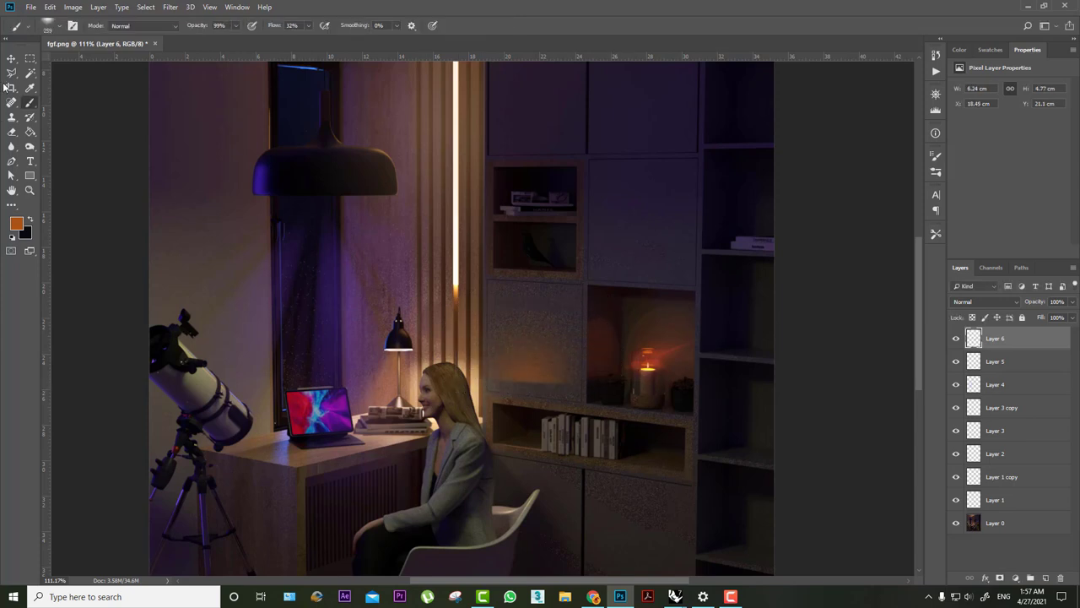
click(11, 59)
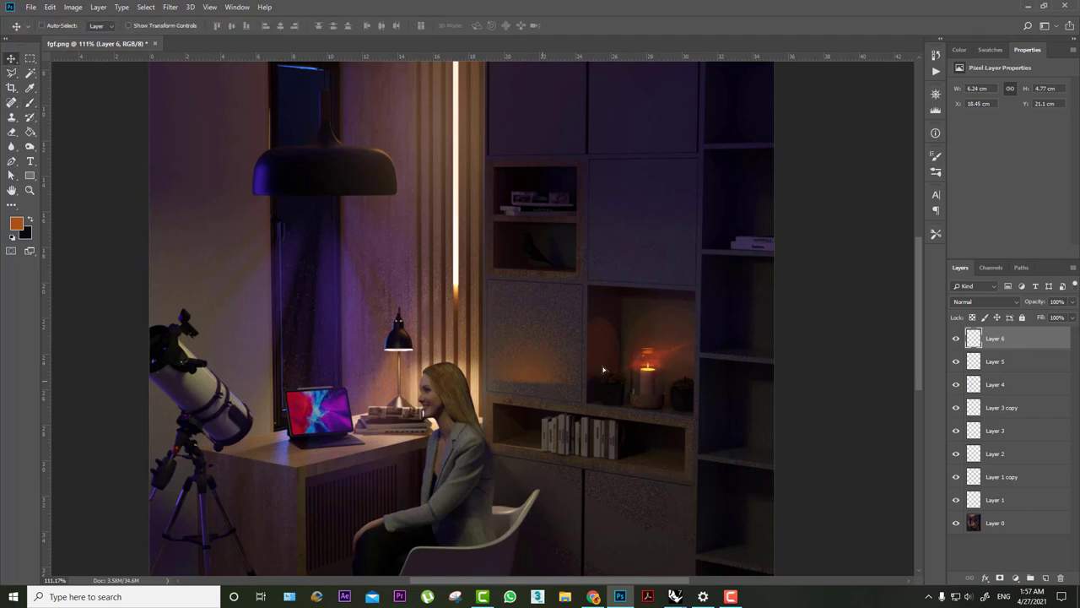
- Slide the Layer 6 glow right onto the candle flame
drag(603, 368, 654, 365)
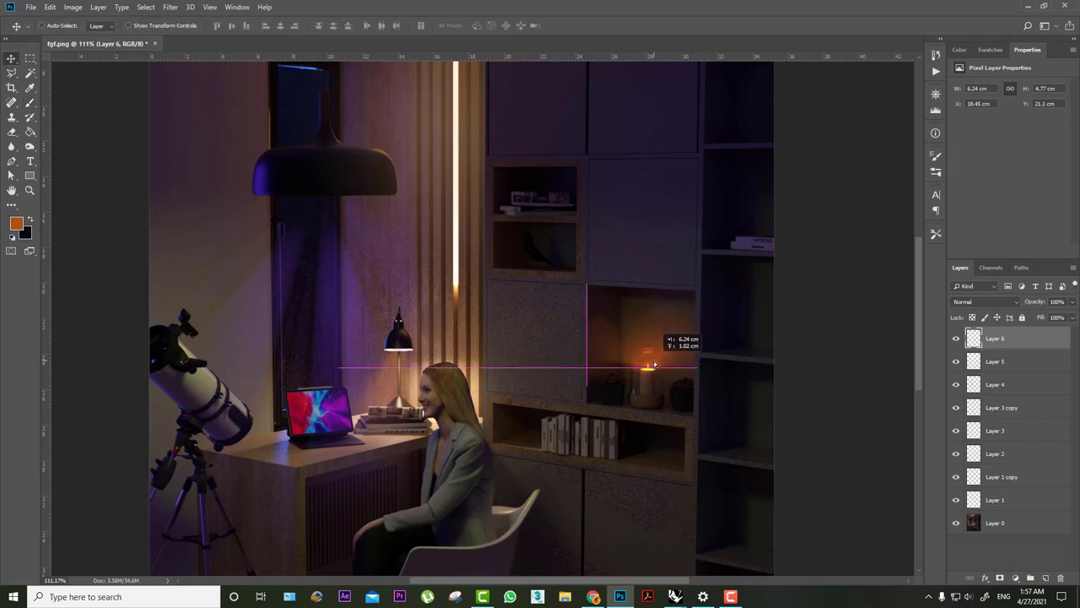
scroll(653, 359, up, 2)
alt+scroll(706, 448, up, 2)
alt+scroll(705, 449, up, 2)
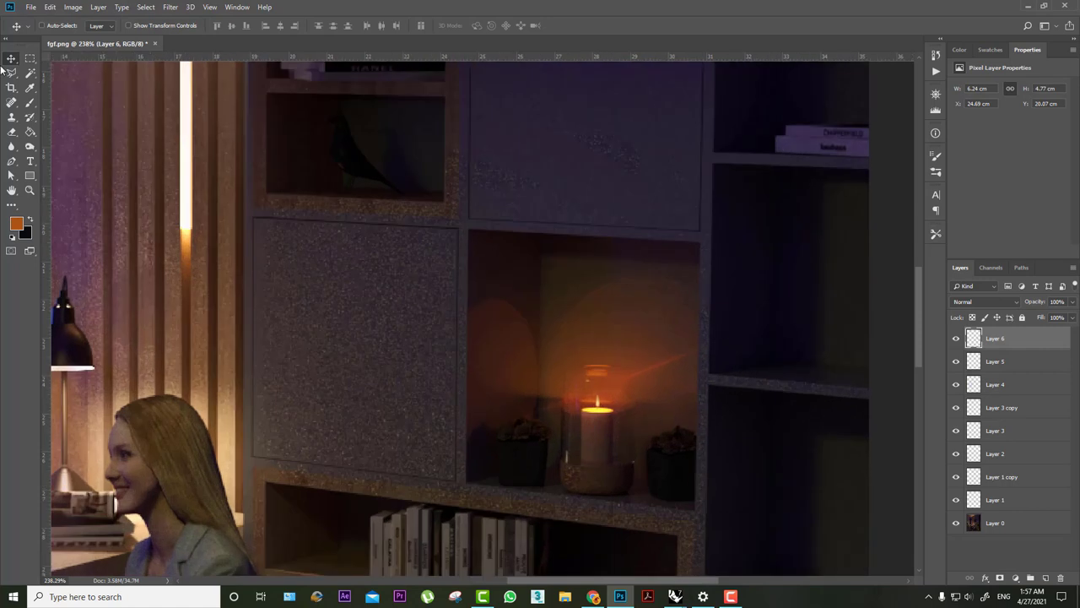
- Erase the excess glow left of the candle with a smaller eraser, then fit the image on screen
click(12, 132)
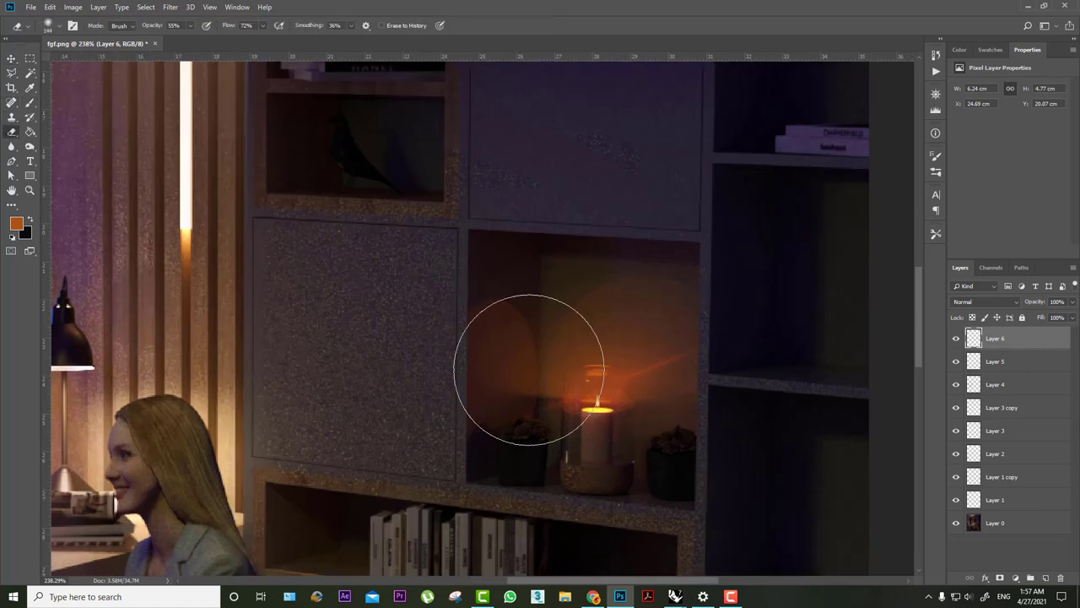
alt+right_drag(762, 389, 675, 393)
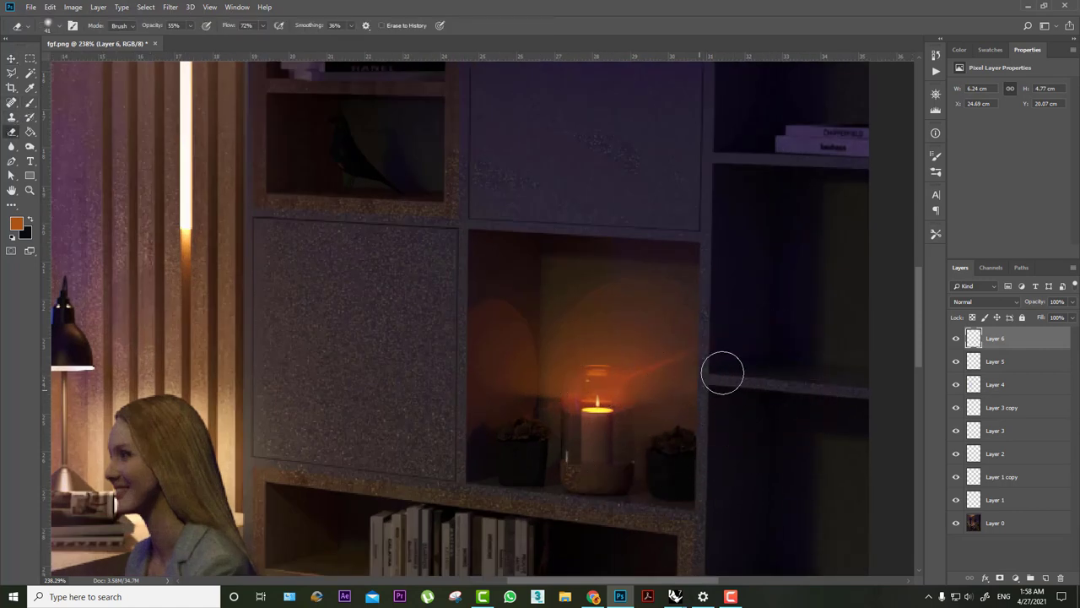
drag(501, 371, 535, 427)
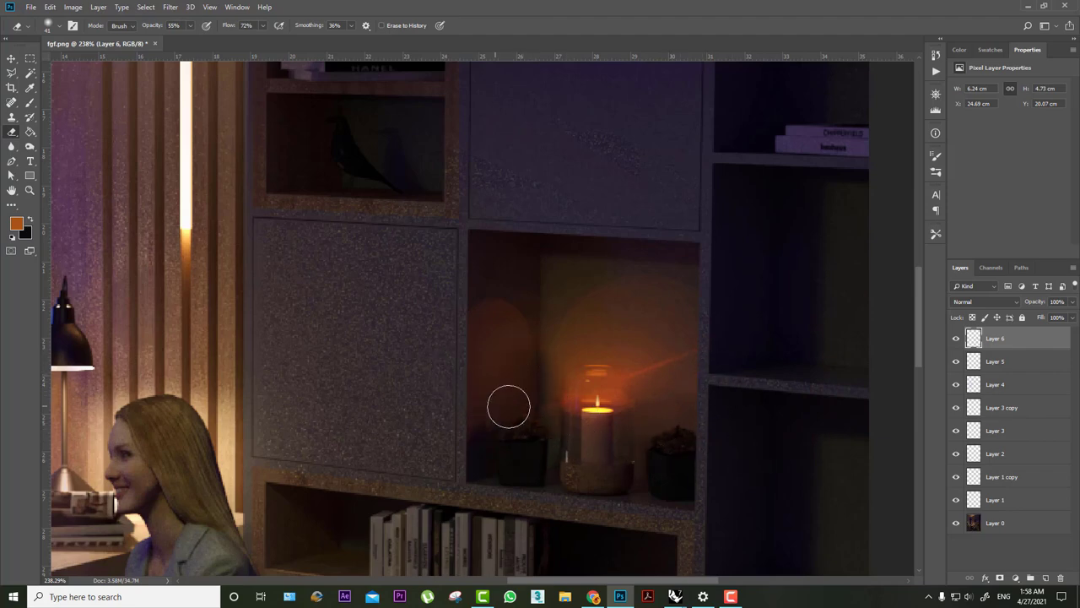
key(ctrl+0)
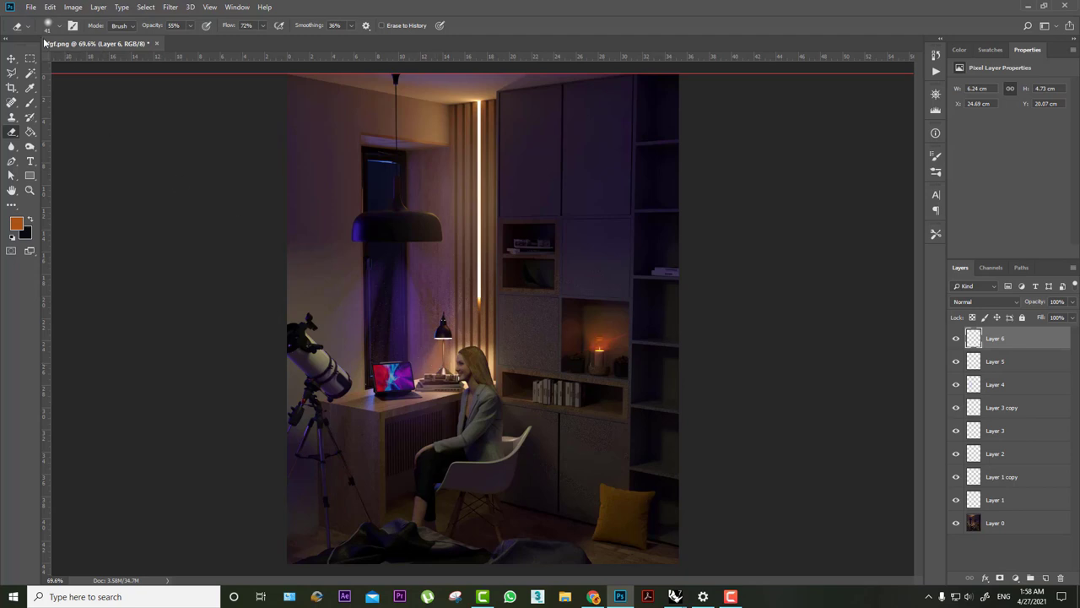
- Make Layer 1, the window glow, the active layer, toggling its visibility to check it
click(12, 57)
click(454, 130)
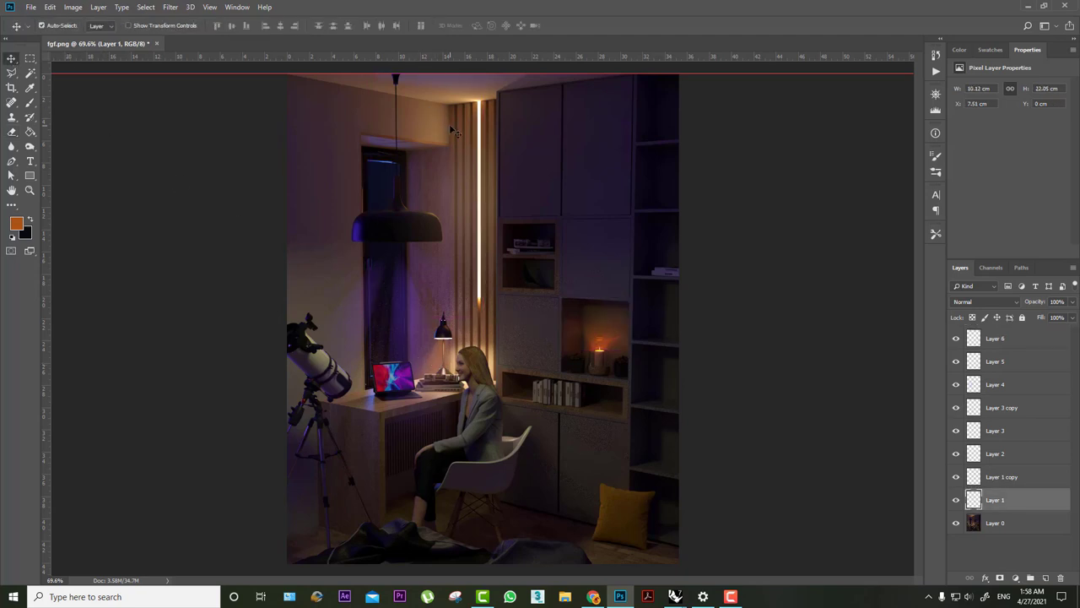
key(ctrl+w)
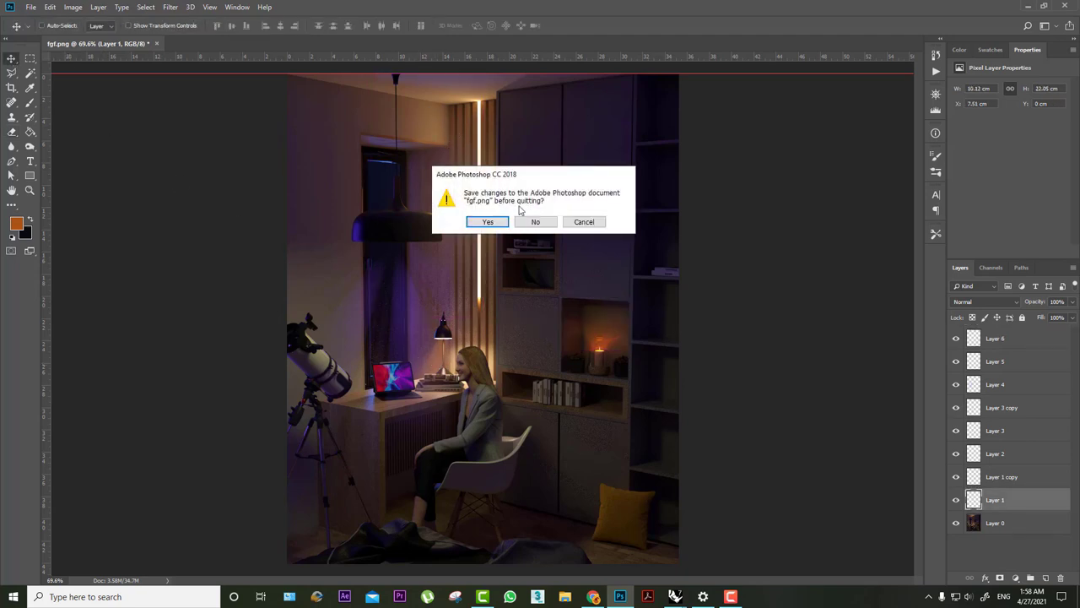
key(Escape)
click(451, 128)
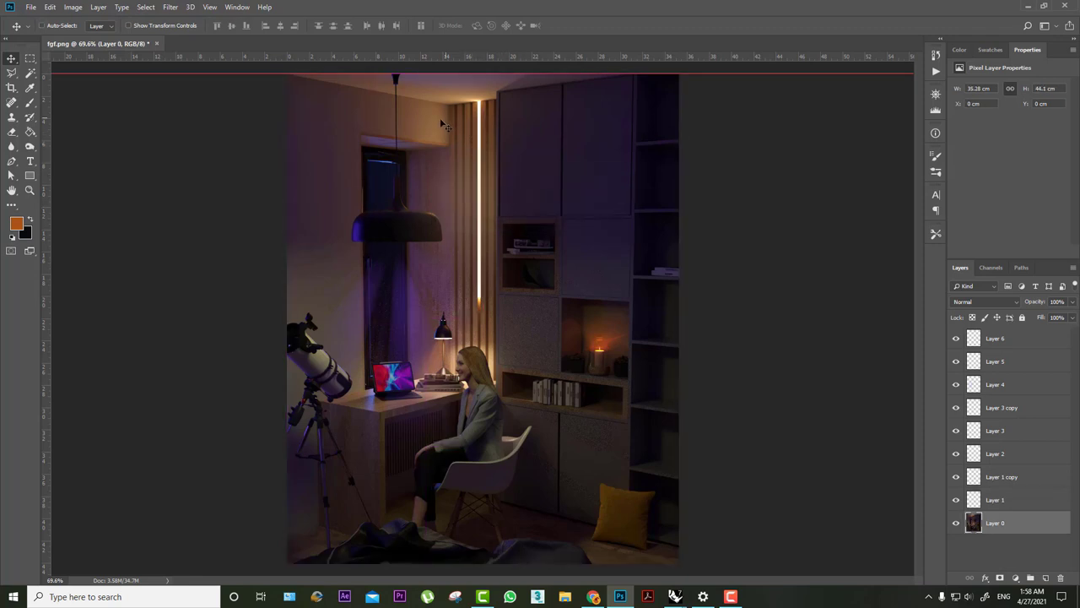
key(ctrl+t)
key(Return)
click(956, 501)
click(955, 501)
click(989, 501)
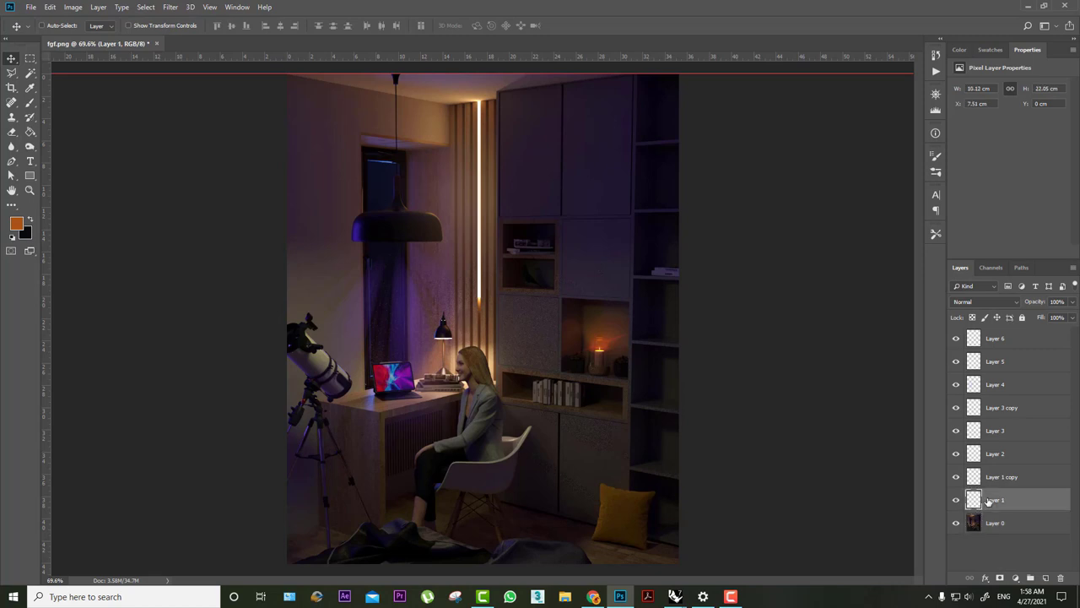
- Stretch the Layer 1 glow slightly wider to the left with Free Transform, then pick the Eraser
key(ctrl+t)
mouse_move(368, 197)
mouse_down()
mouse_move(342, 199)
mouse_move(386, 197)
mouse_move(366, 202)
mouse_up()
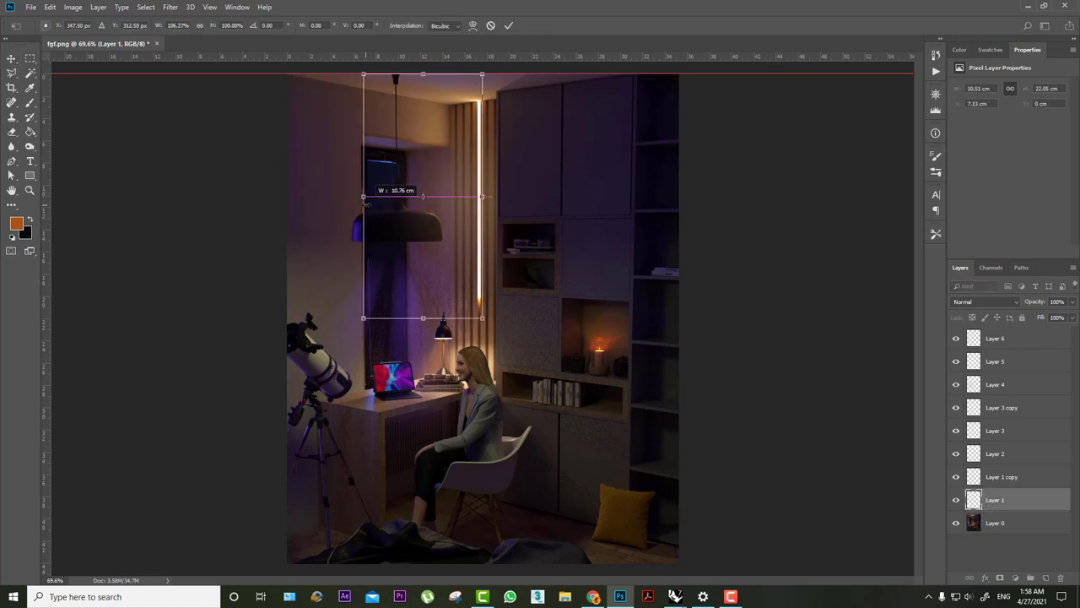
key(Return)
key(b)
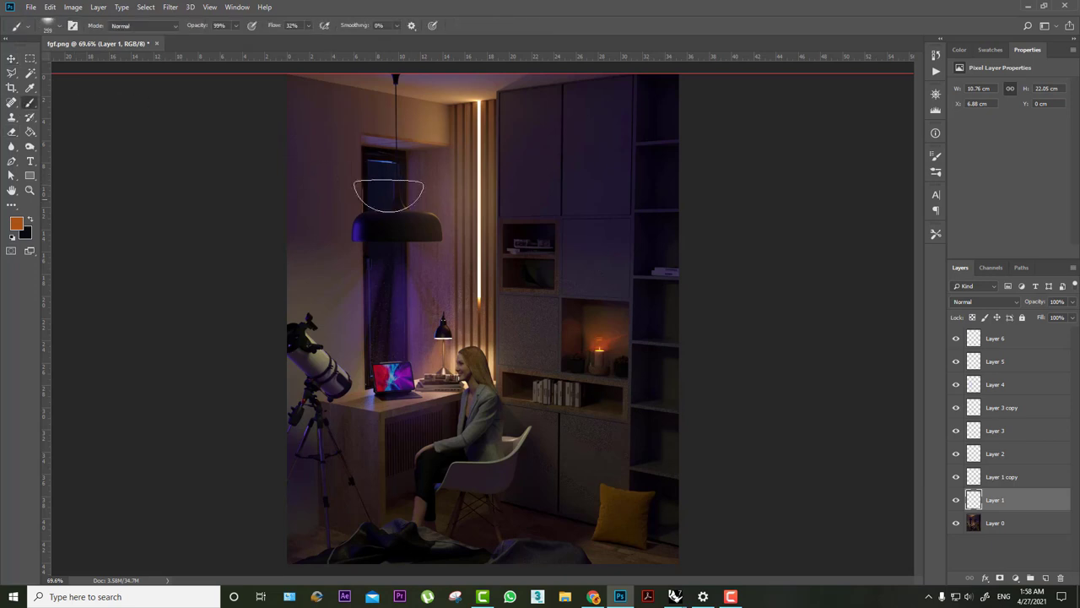
alt+scroll(389, 196, up, 3)
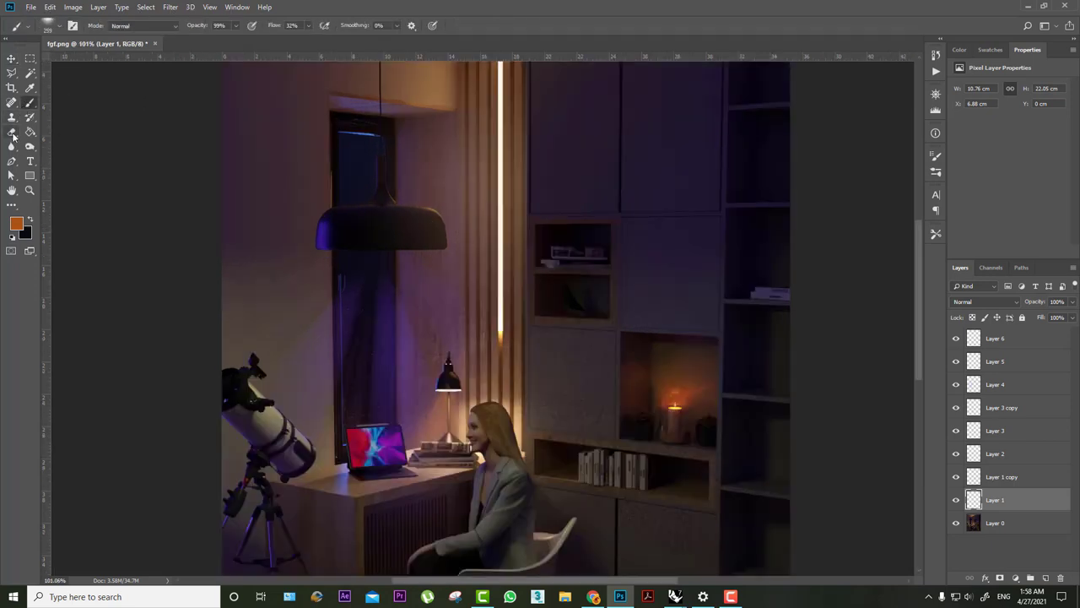
click(13, 130)
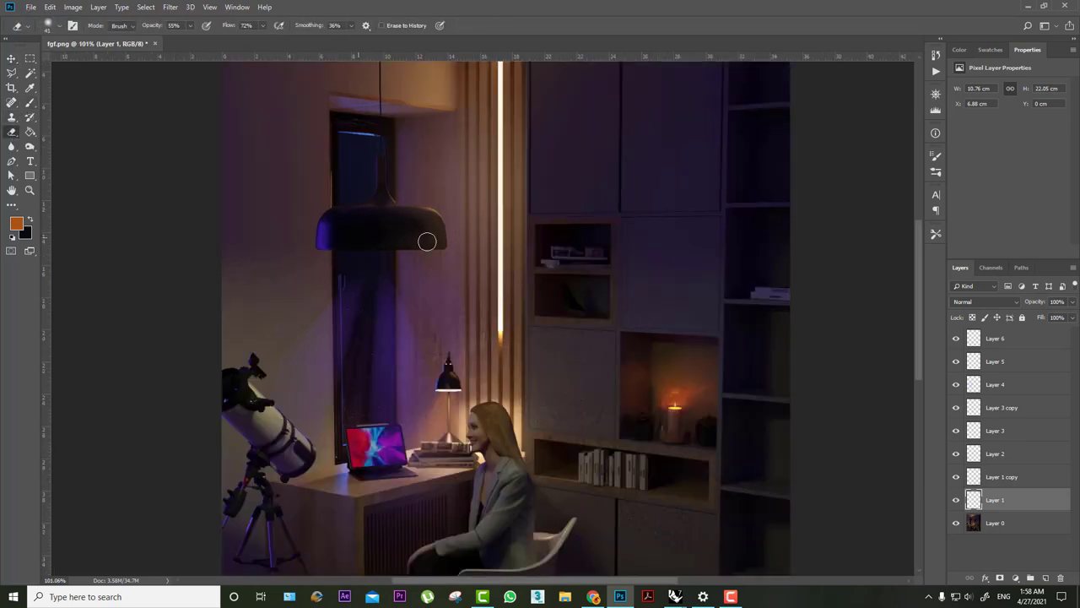
- Erase the glow over the pendant lamp shade with an enlarged eraser, then fit the image on screen
alt+scroll(428, 238, up, 3)
alt+right_drag(302, 217, 314, 216)
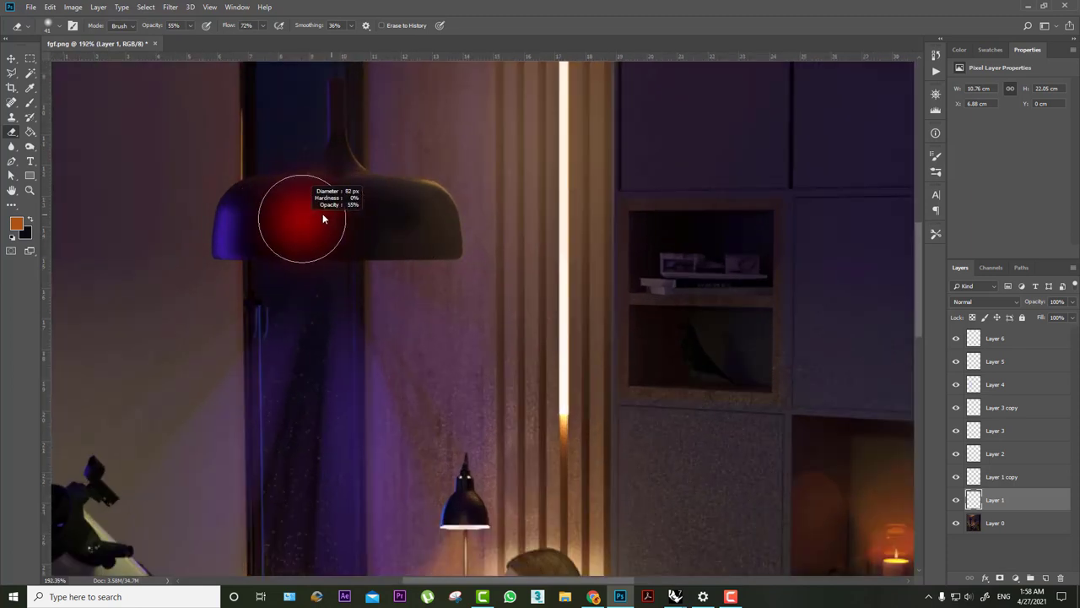
mouse_move(391, 211)
mouse_down()
mouse_move(420, 205)
mouse_move(429, 223)
mouse_move(352, 225)
mouse_move(396, 205)
mouse_move(294, 190)
mouse_up()
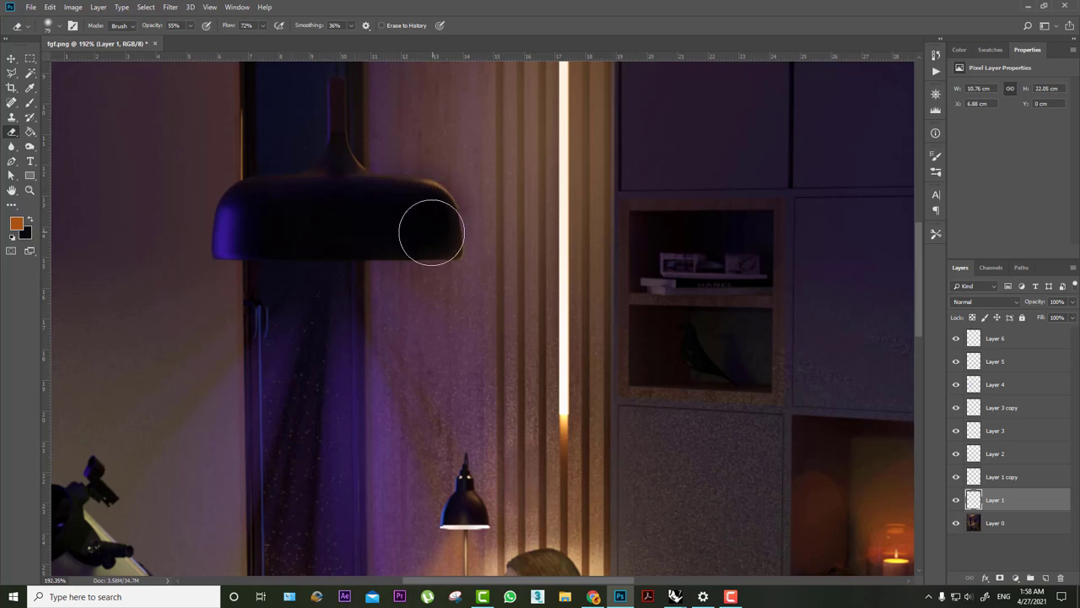
key(bracketleft)
key(bracketleft)
key(ctrl+0)
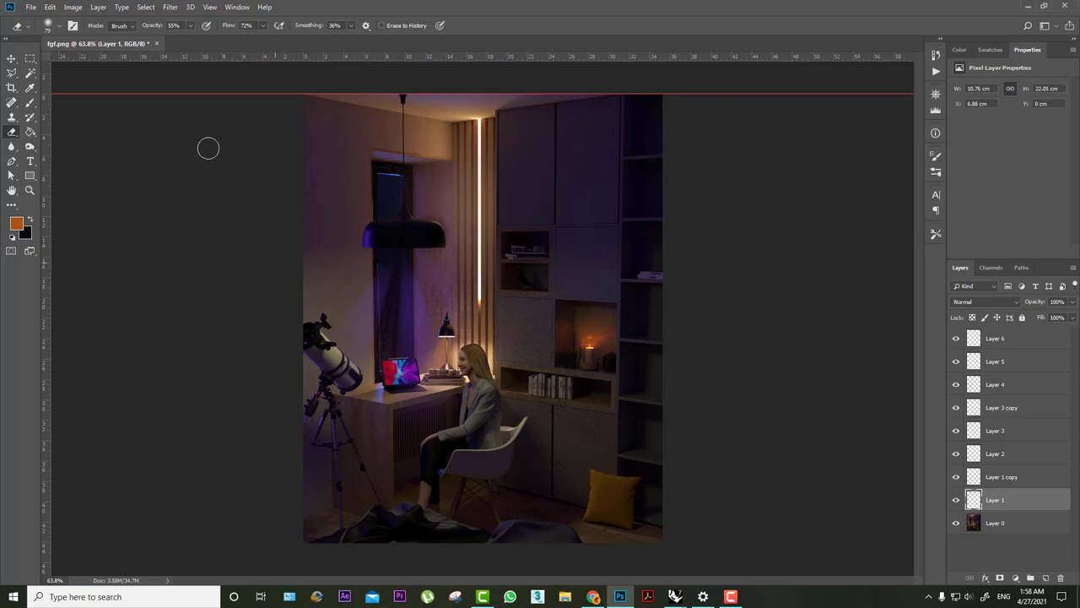
- Lower Layer 4's purple glow opacity to 81%
click(12, 58)
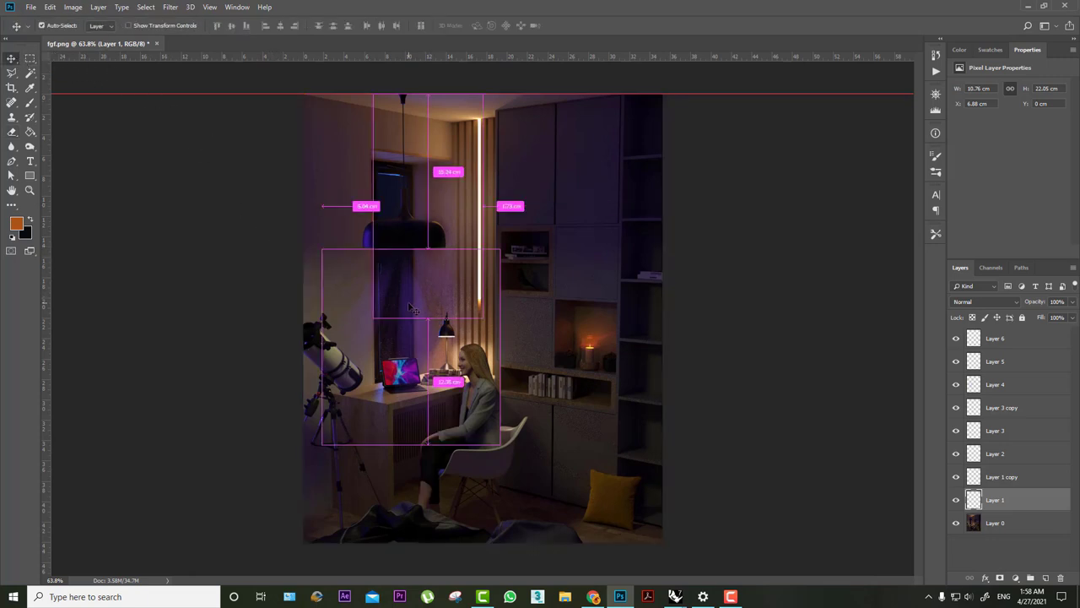
ctrl+click(437, 300)
click(957, 384)
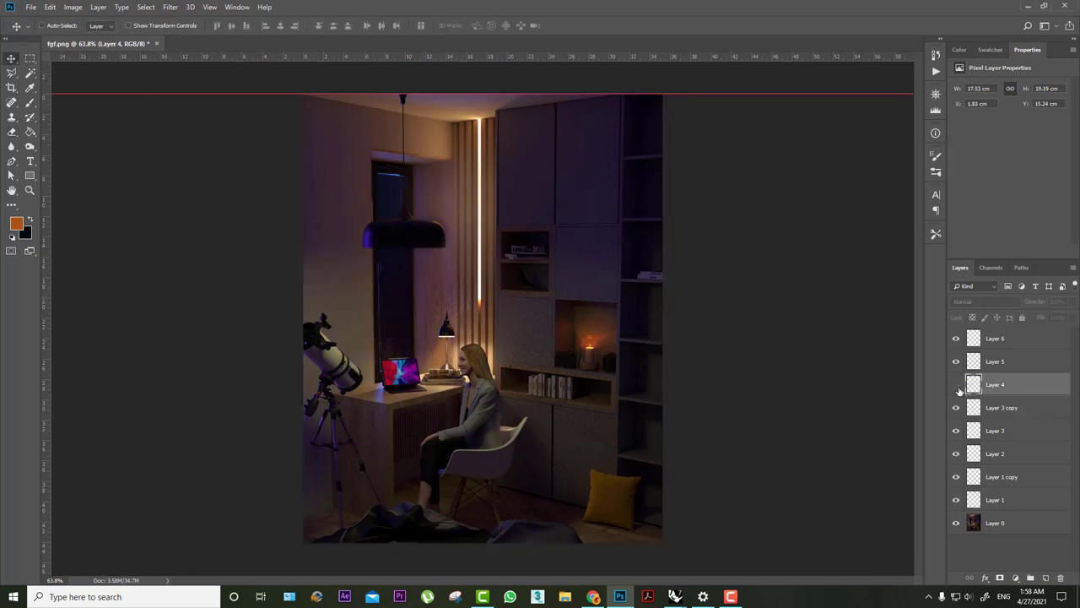
click(956, 385)
drag(1038, 303, 1034, 303)
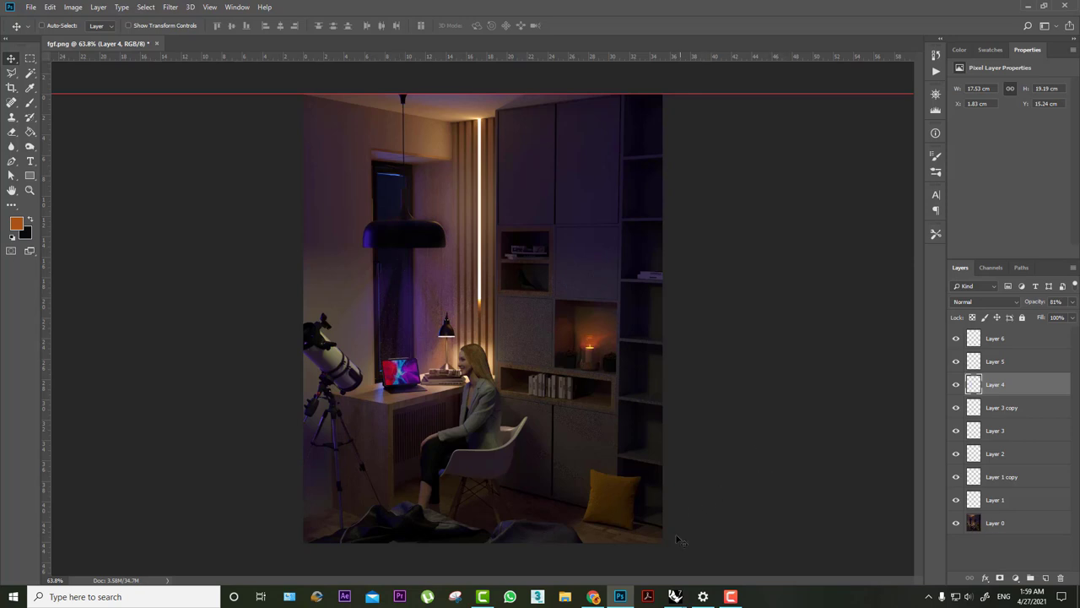
mouse_move(674, 597)
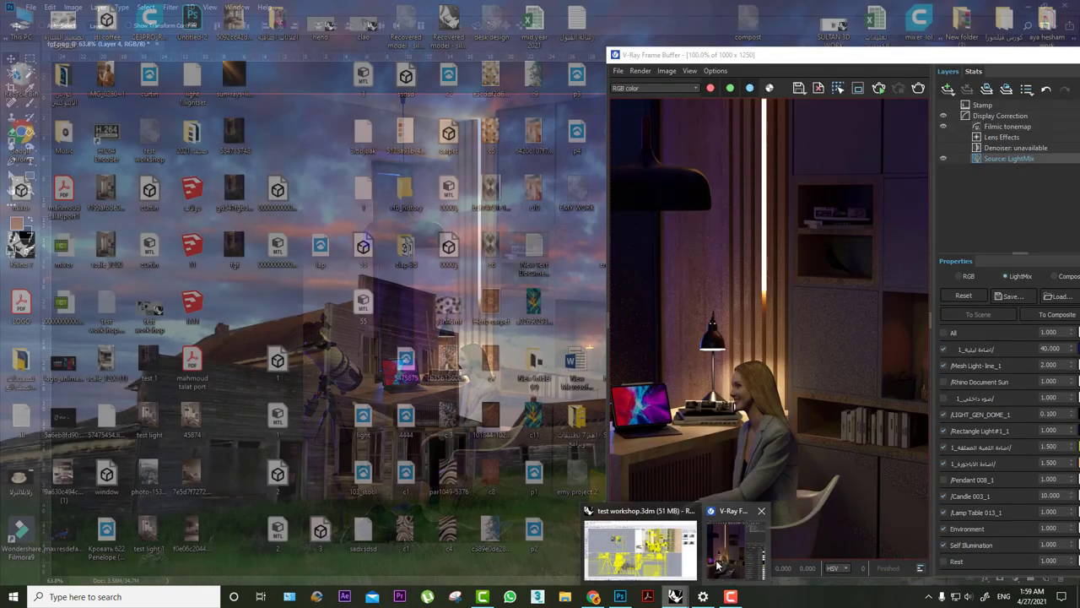
- Maximize the V-Ray Frame Buffer, reset the LightMix and turn off all lights
click(731, 546)
double_click(786, 56)
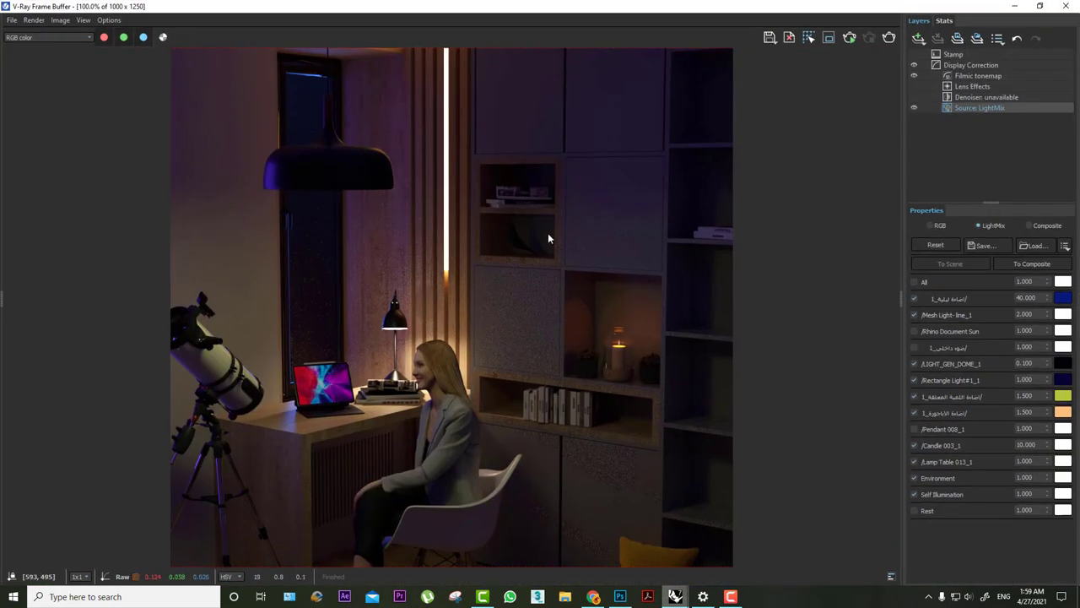
click(935, 245)
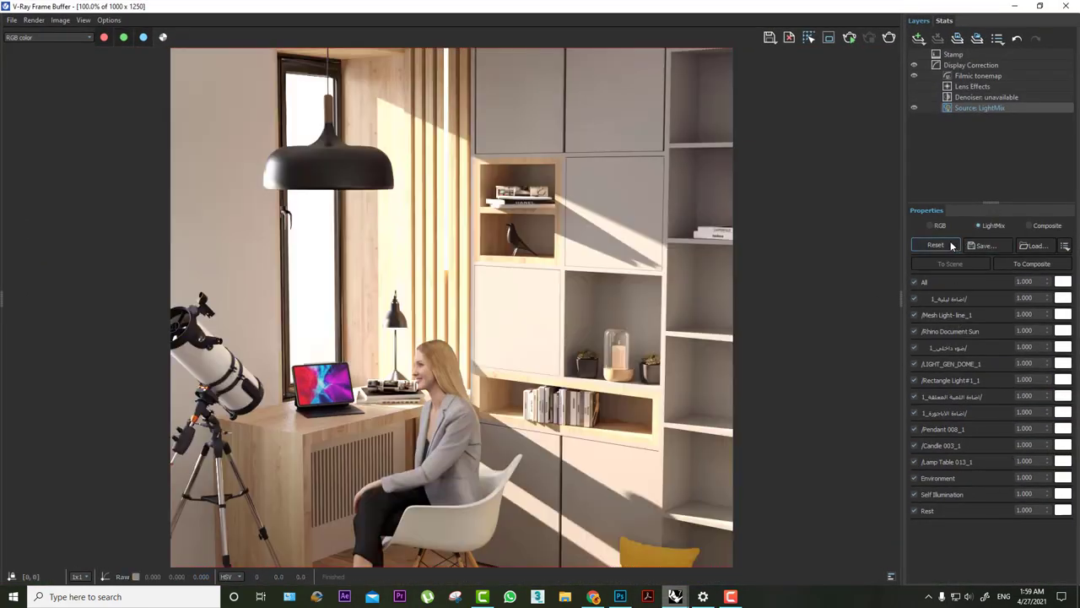
scroll(559, 321, down, 2)
scroll(579, 335, up, 2)
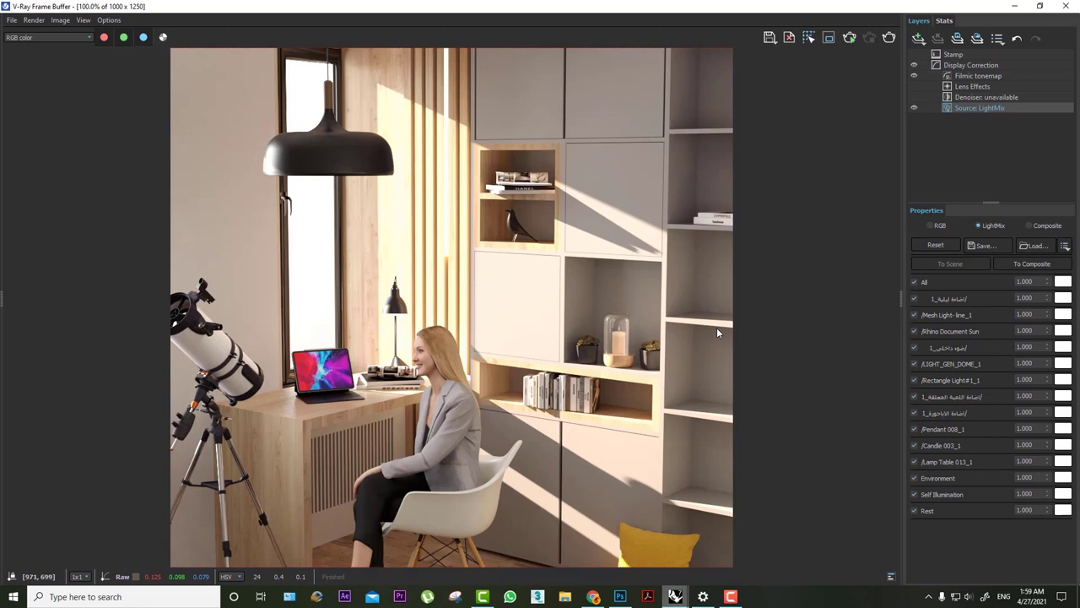
click(915, 282)
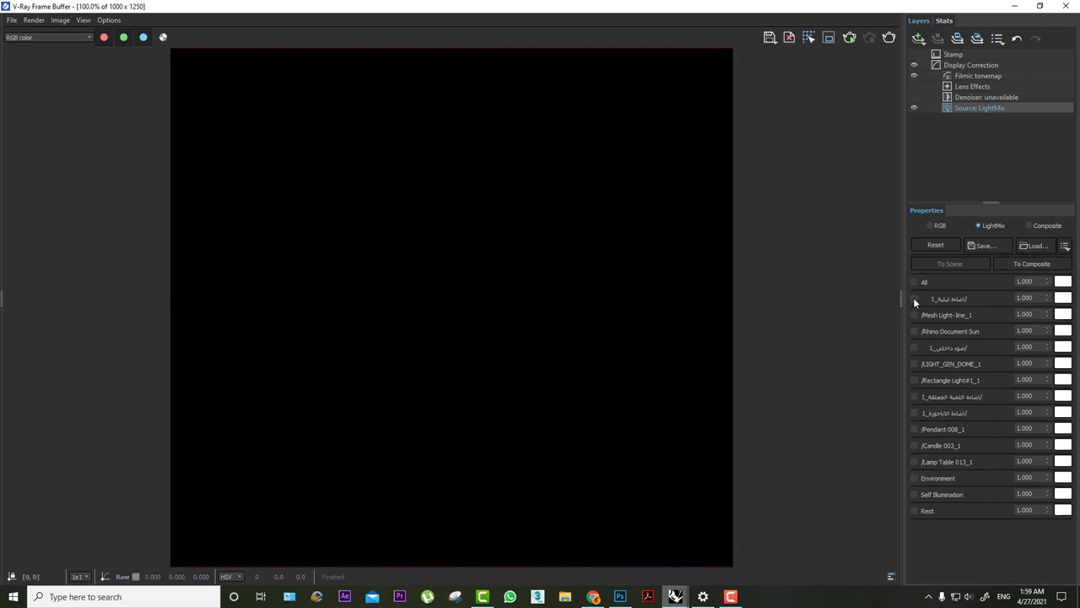
- Enable the first light, Mesh Light-line_1 and Rest, leaving LIGHT_GEN_DOME_1 off
click(914, 298)
click(915, 298)
click(913, 315)
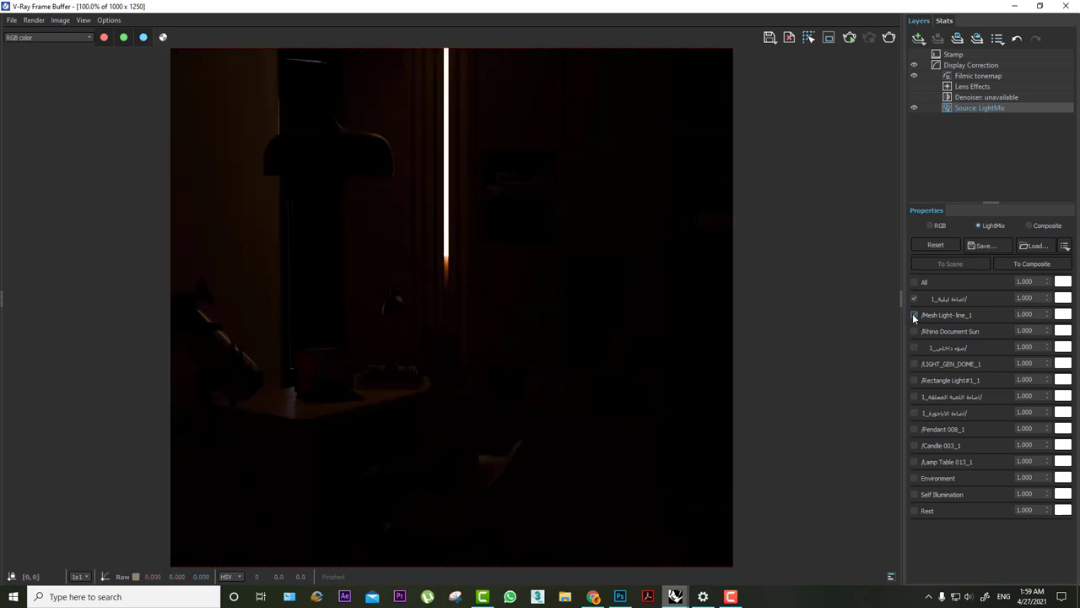
scroll(573, 231, down, 3)
scroll(564, 227, up, 3)
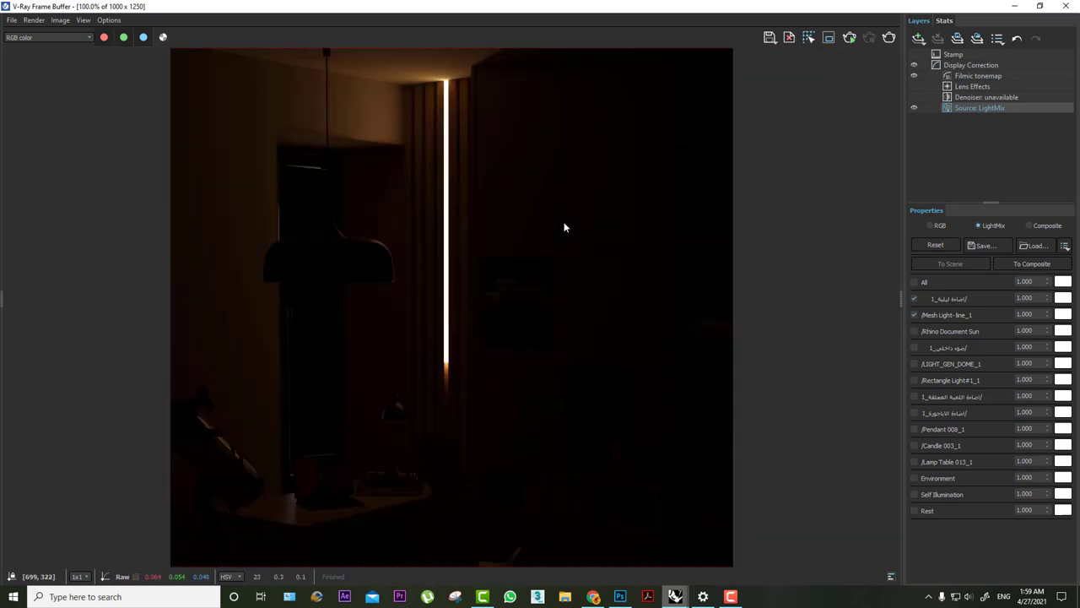
click(914, 364)
scroll(736, 349, down, 3)
scroll(736, 349, up, 3)
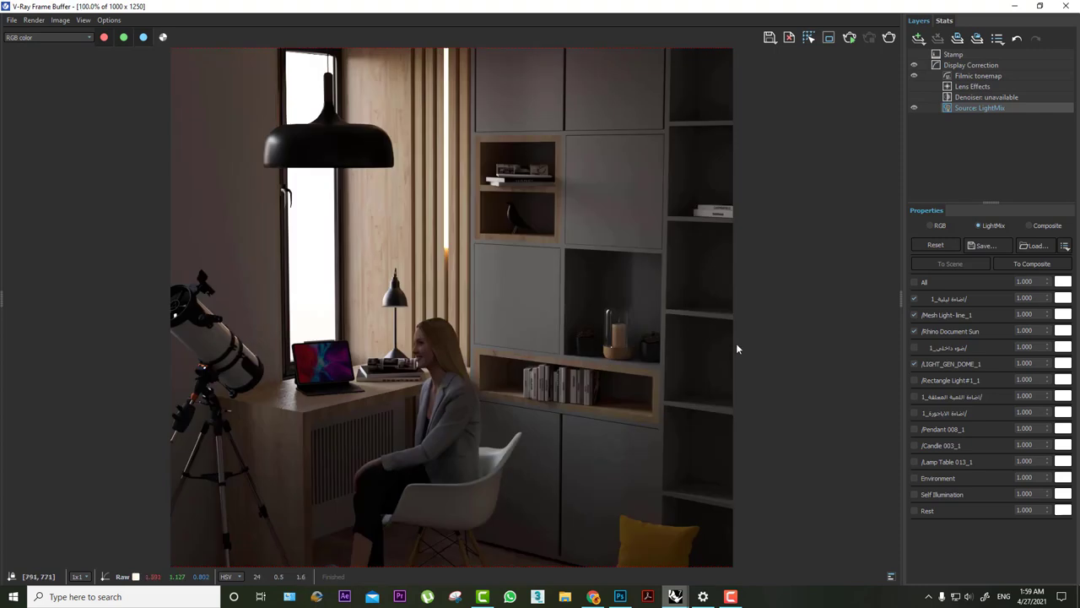
click(914, 363)
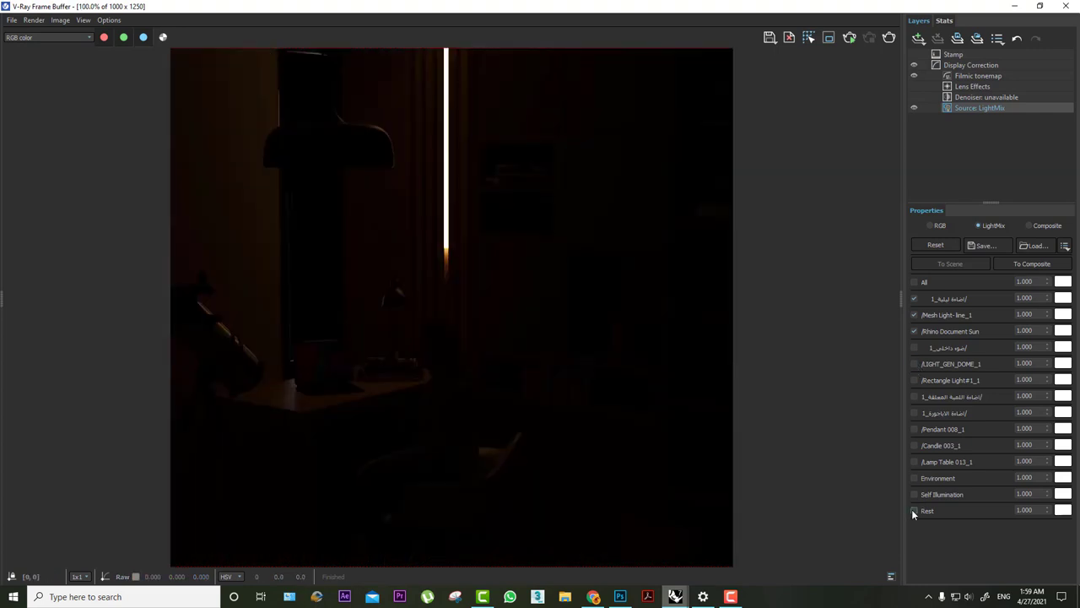
click(914, 509)
scroll(912, 509, down, 3)
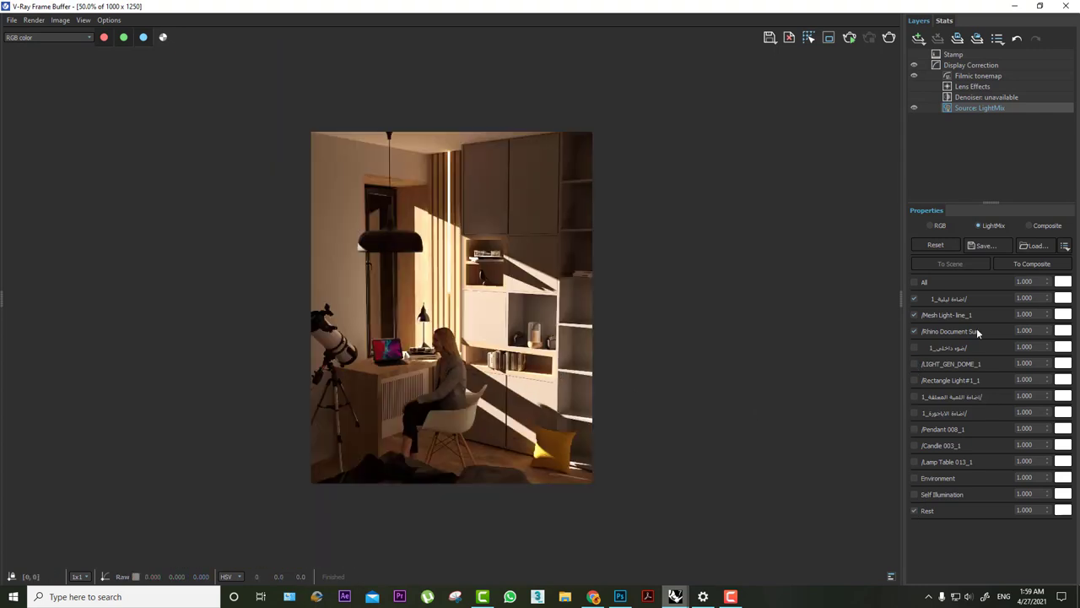
- Tint the Rest light with a pale blue Clear Sky colour preset
click(1061, 510)
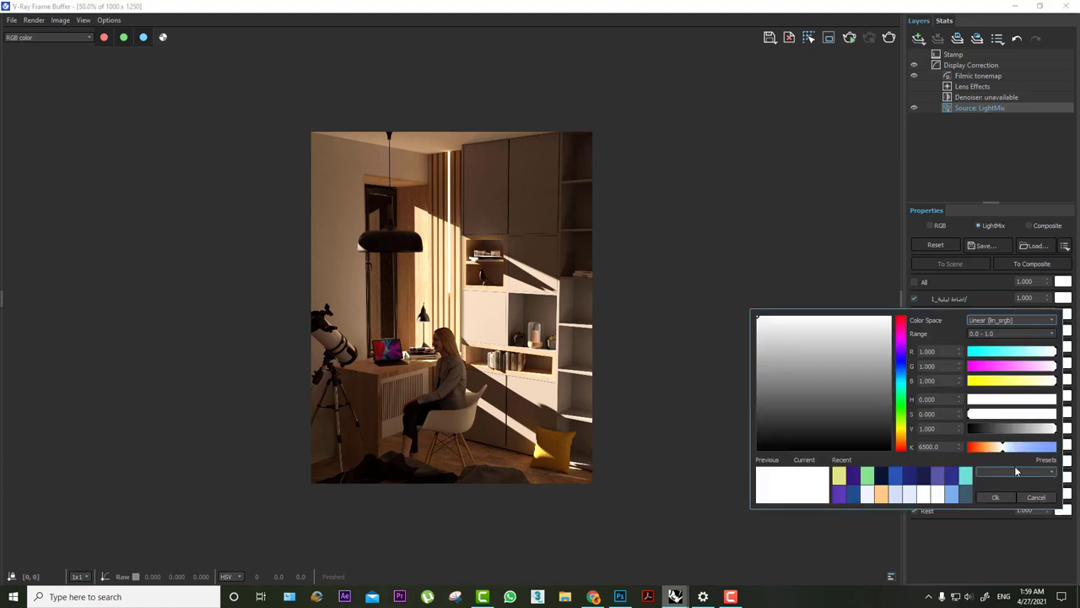
click(1016, 471)
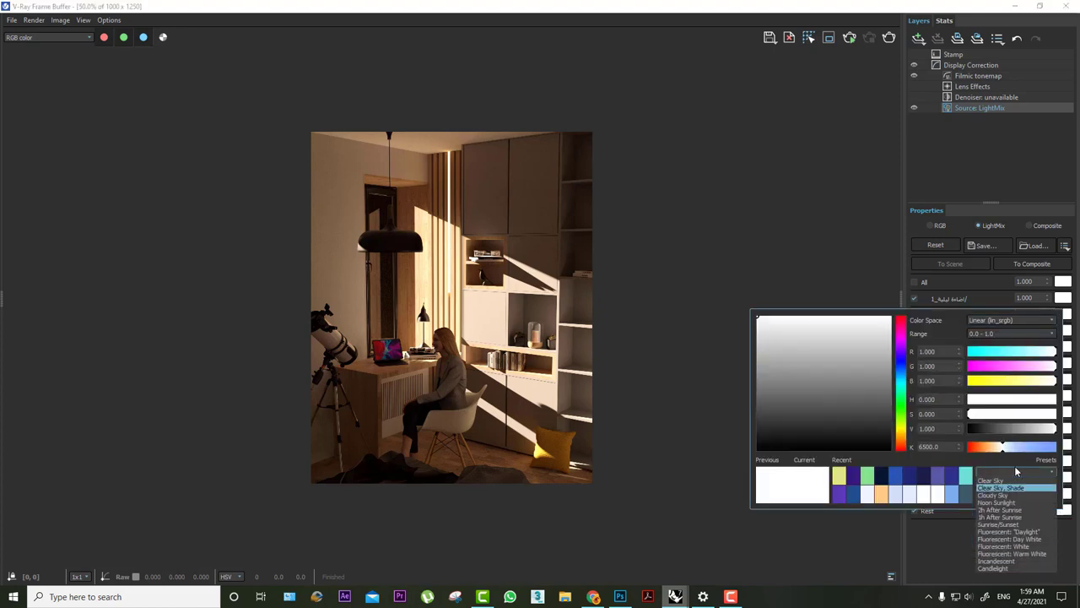
key(Up)
key(Return)
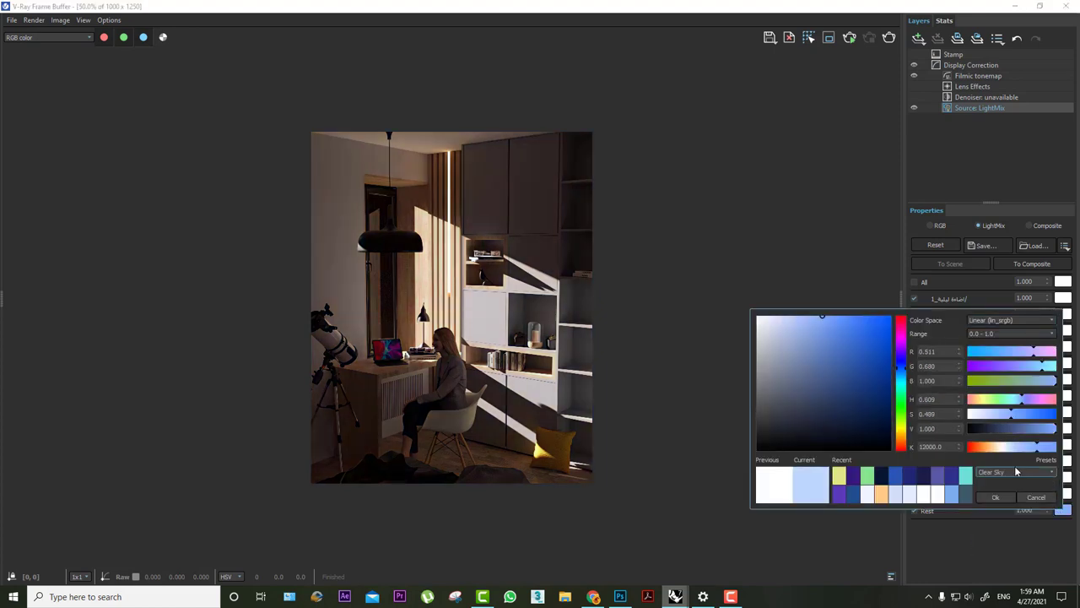
key(Down)
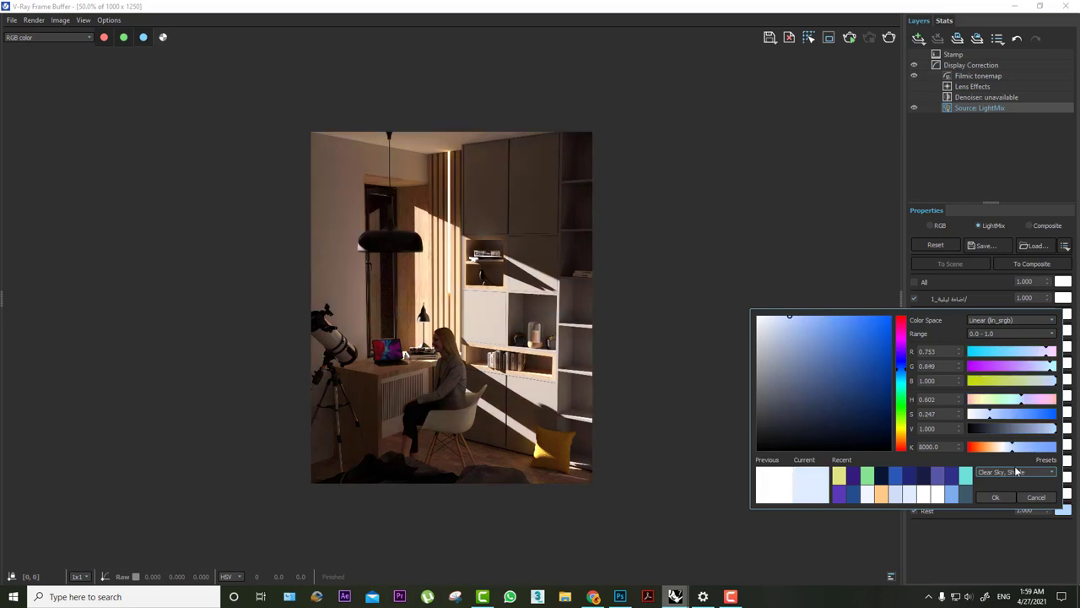
click(996, 498)
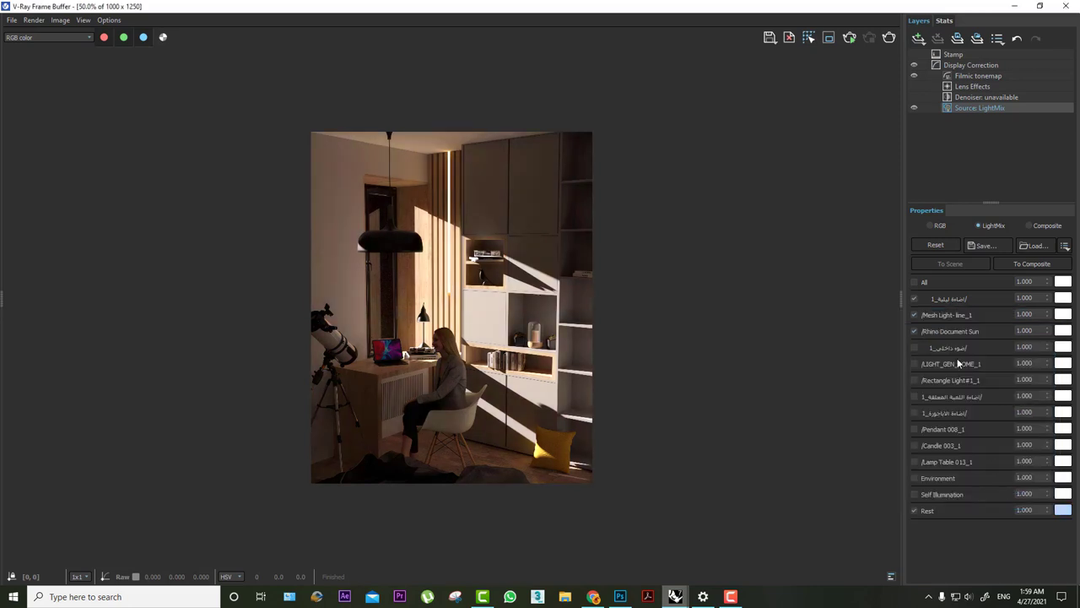
- Enable LIGHT_GEN_DOME_1 and give it the Clear Sky colour preset
click(915, 364)
click(1062, 363)
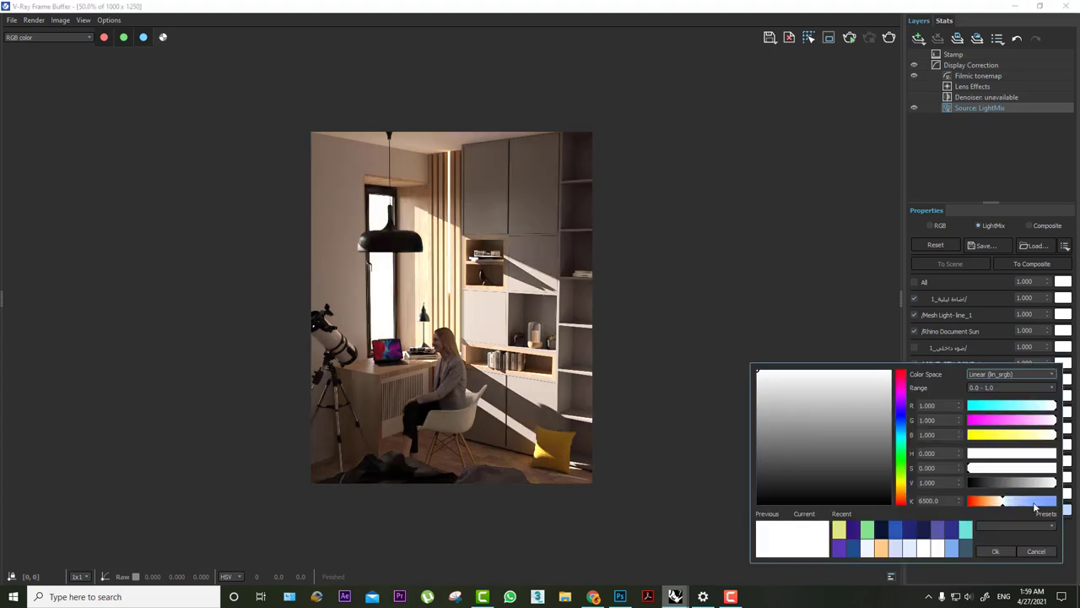
click(1022, 523)
click(1011, 436)
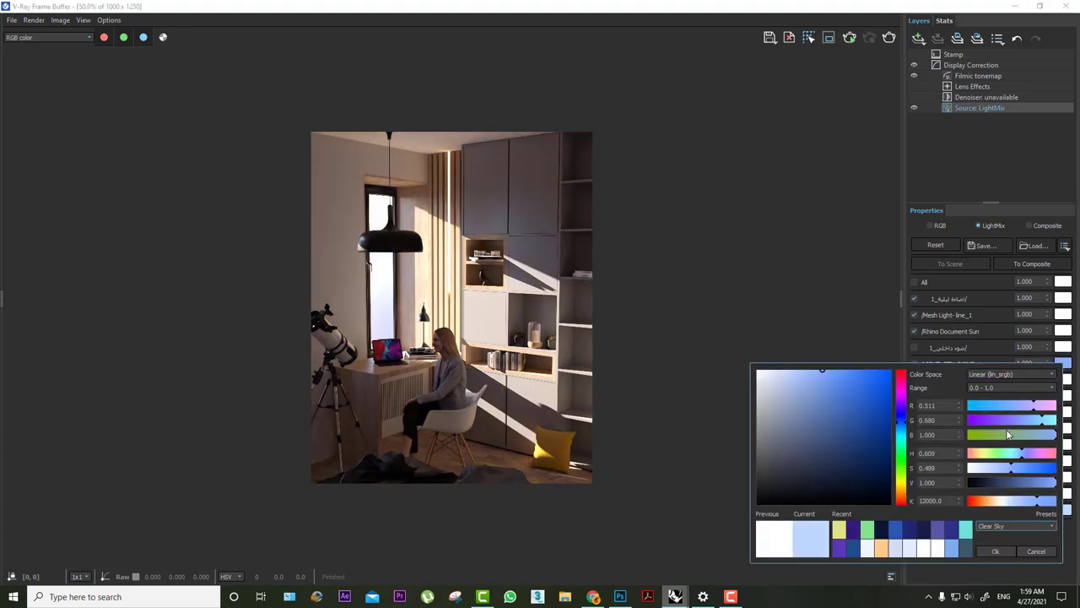
click(995, 550)
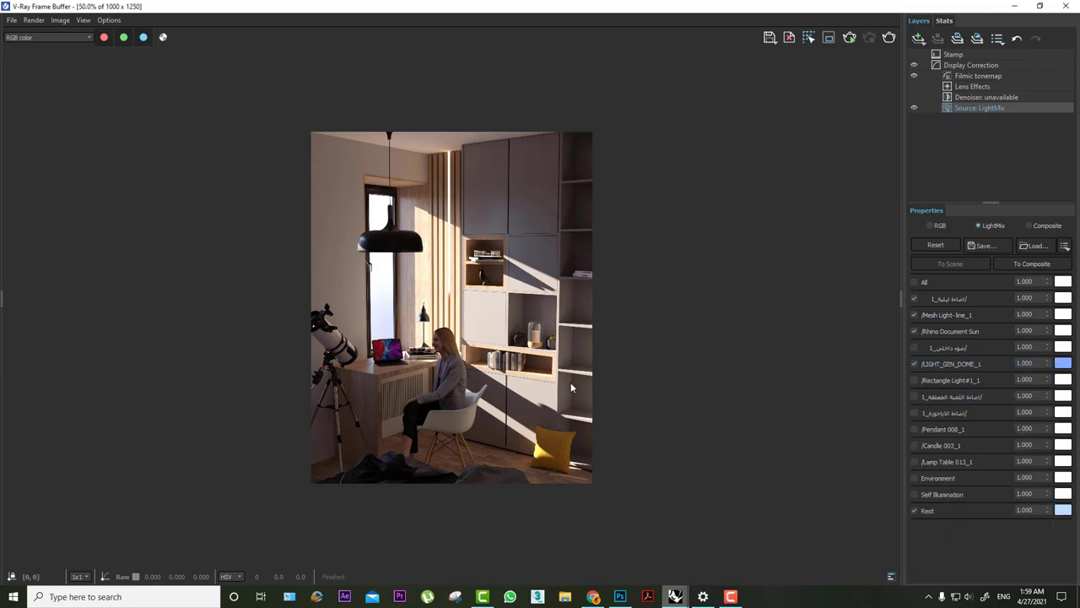
double_click(543, 343)
scroll(543, 343, down, 2)
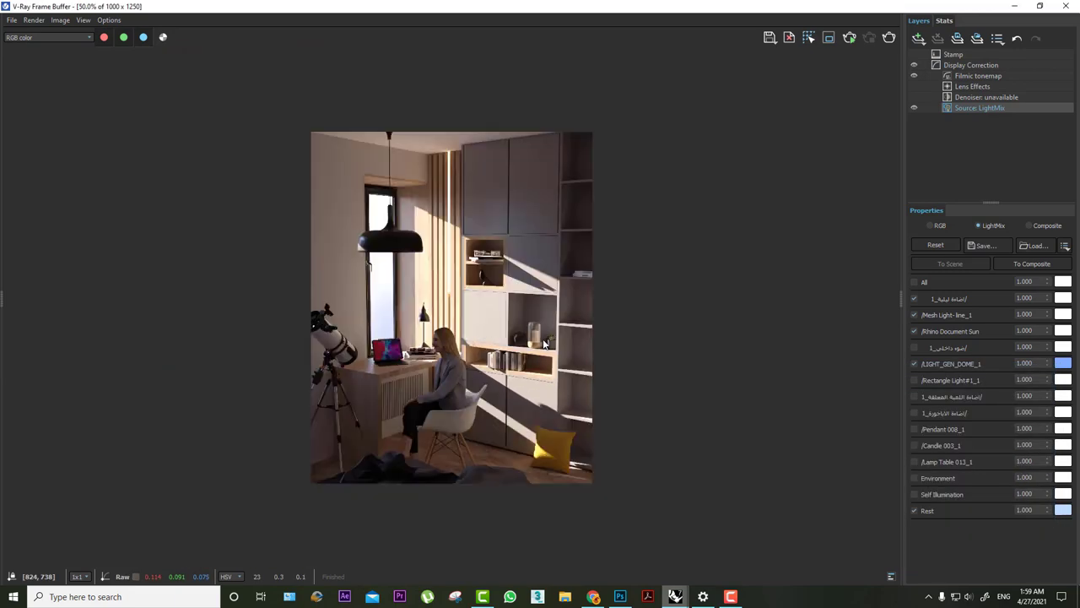
- Enable Rectangle Light#1_1 and set its colour to the neutral white Cloudy Sky preset
click(913, 380)
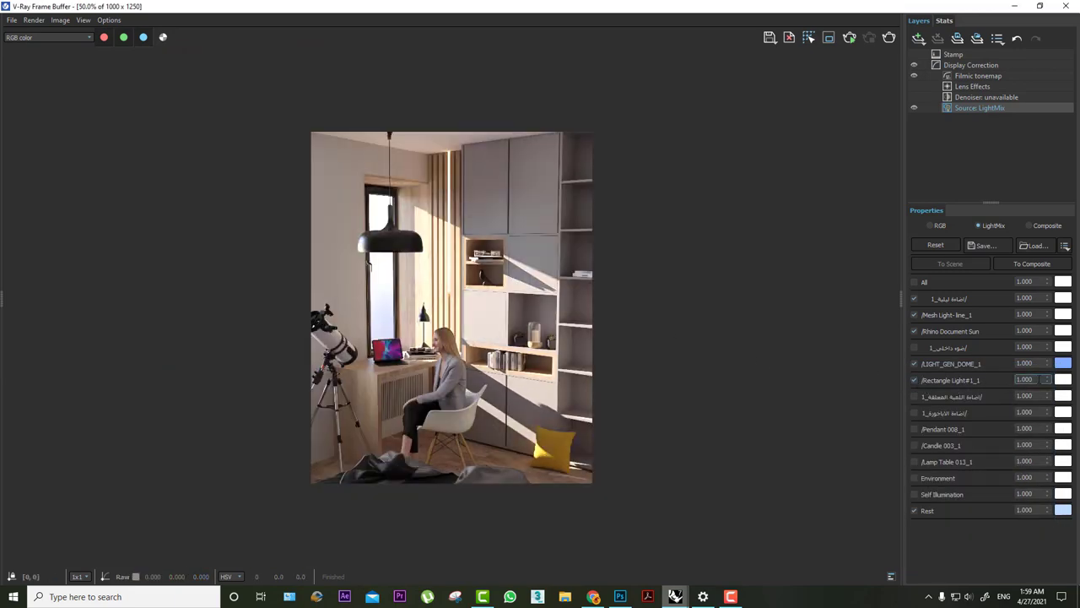
click(1062, 380)
click(1002, 545)
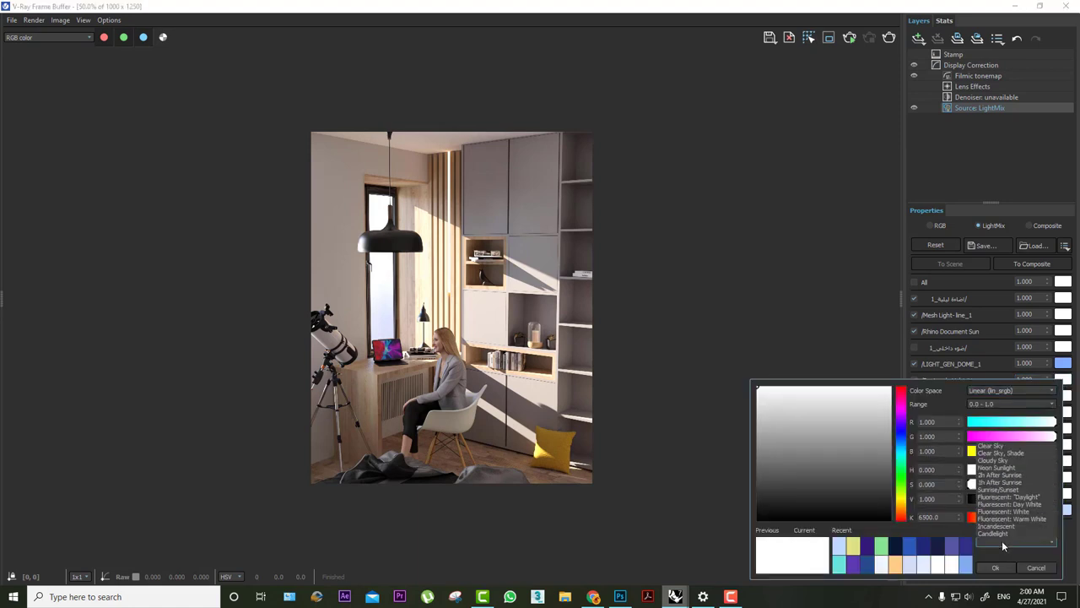
click(1003, 545)
scroll(1002, 540, up, 1)
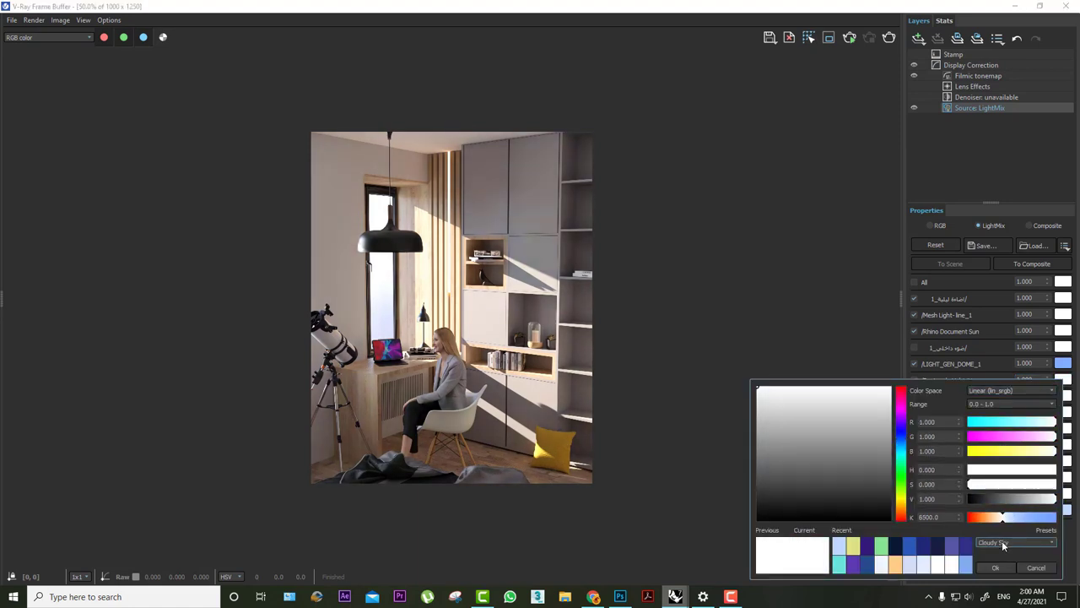
scroll(1002, 540, up, 2)
scroll(1001, 540, up, 1)
scroll(1002, 540, up, 1)
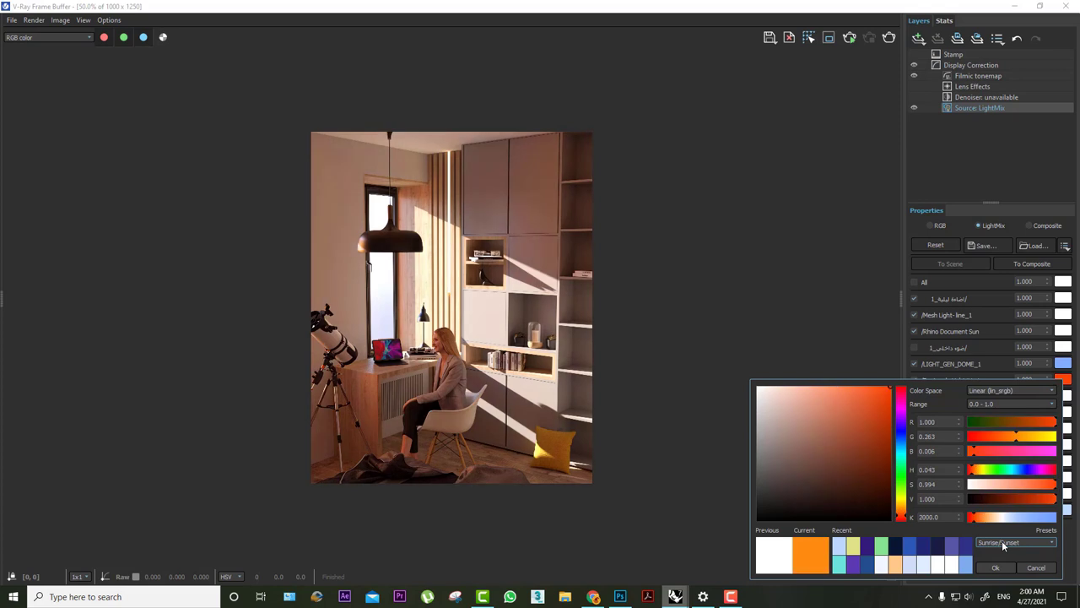
scroll(1002, 540, up, 1)
scroll(1001, 540, up, 1)
scroll(1002, 540, up, 1)
scroll(1002, 540, up, 1)
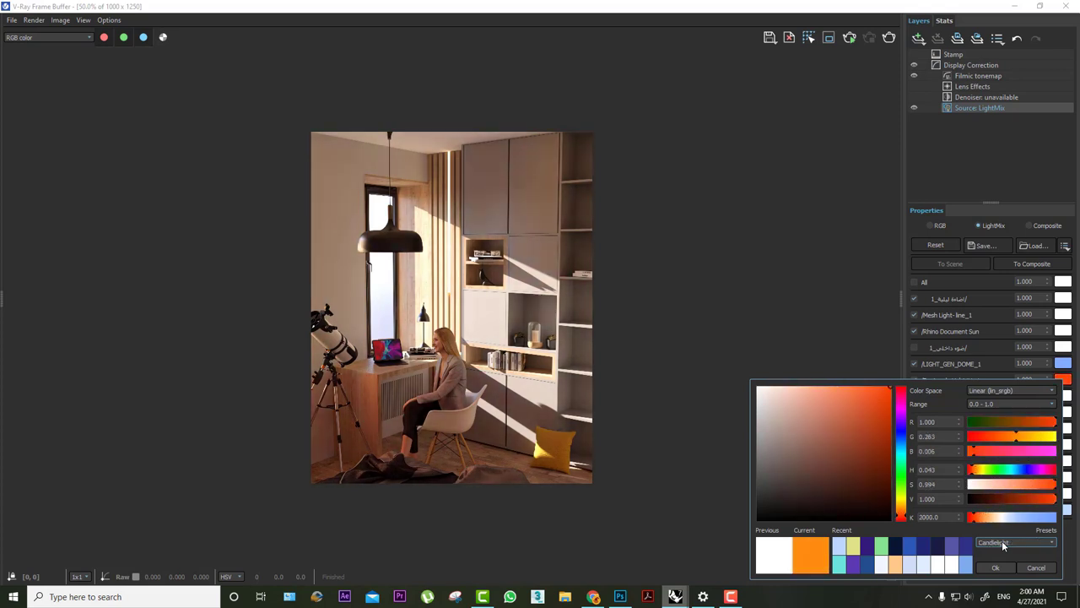
scroll(1002, 540, up, 1)
scroll(1002, 541, up, 1)
scroll(1002, 540, up, 1)
scroll(1002, 540, down, 3)
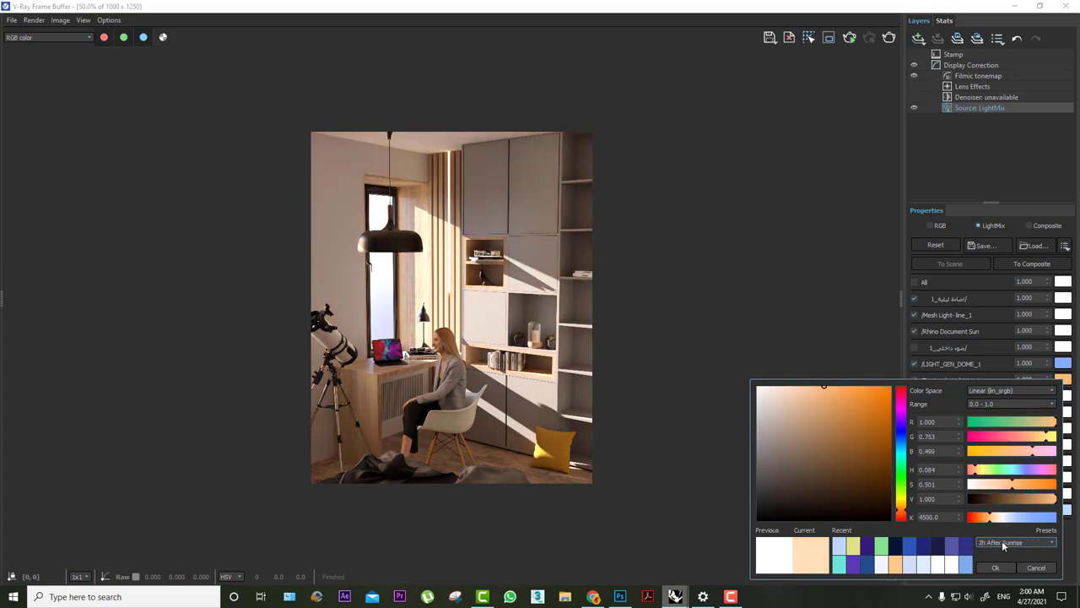
scroll(1001, 540, down, 1)
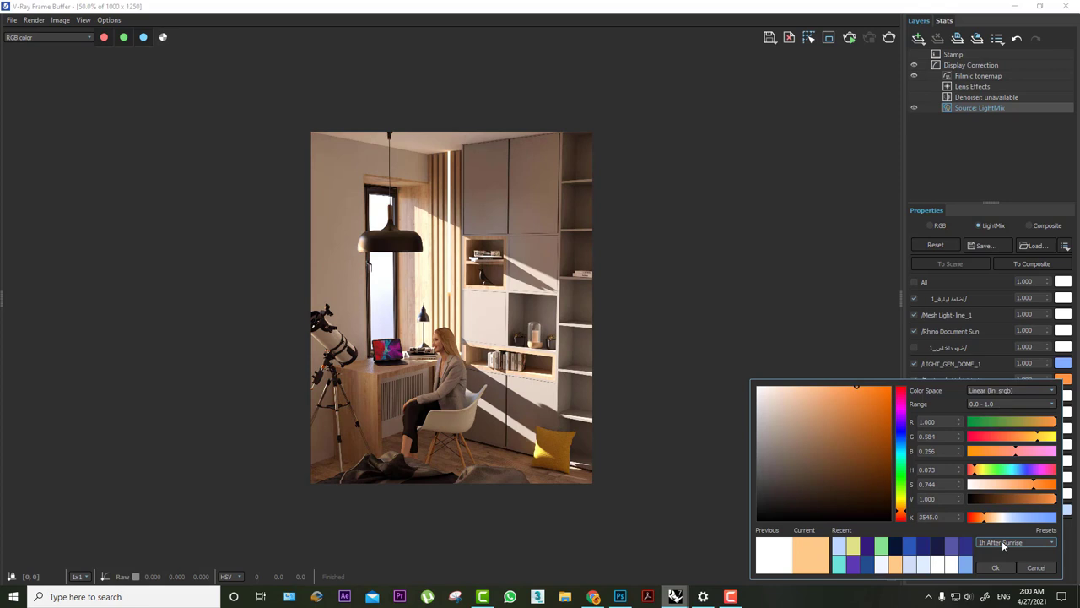
scroll(1001, 540, down, 1)
scroll(1002, 540, down, 1)
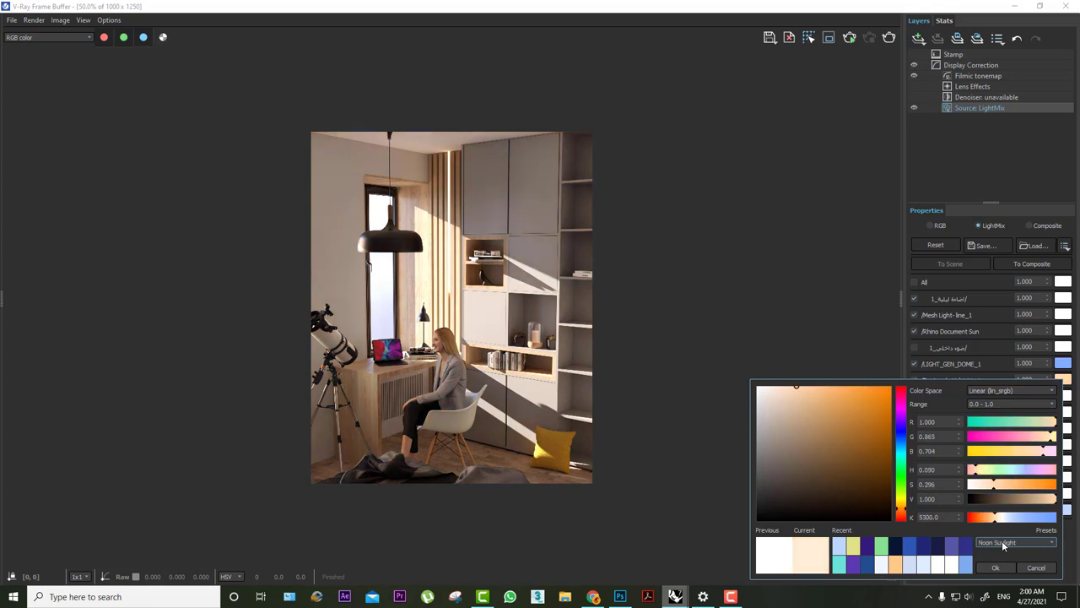
scroll(1001, 540, down, 2)
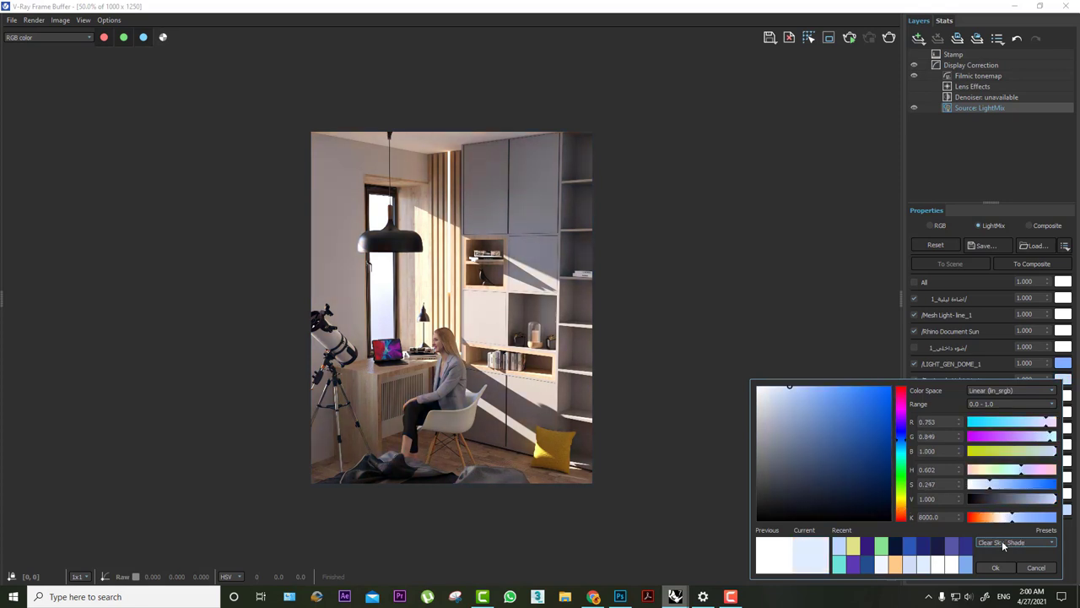
scroll(1002, 543, down, 1)
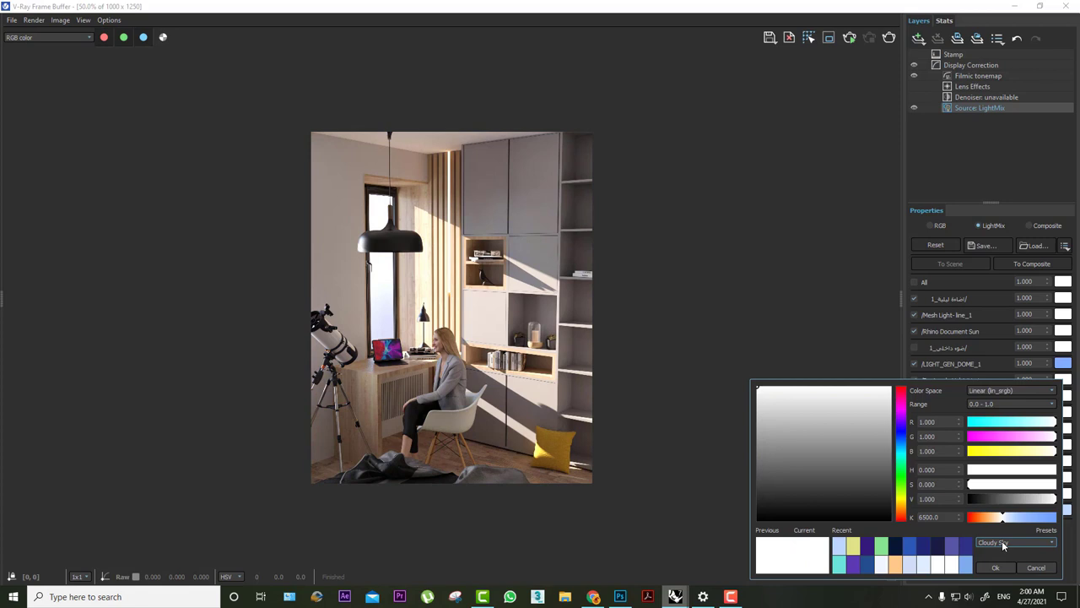
click(1003, 568)
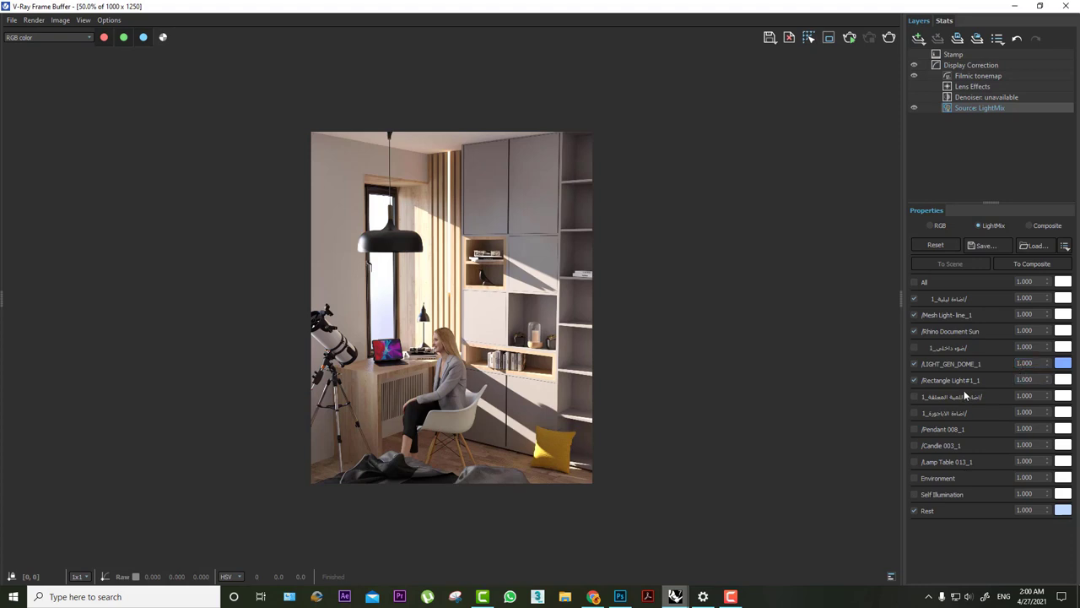
- Set the Rectangle Light#1_1 intensity to 1.500
double_click(1020, 379)
text(5)
key(Return)
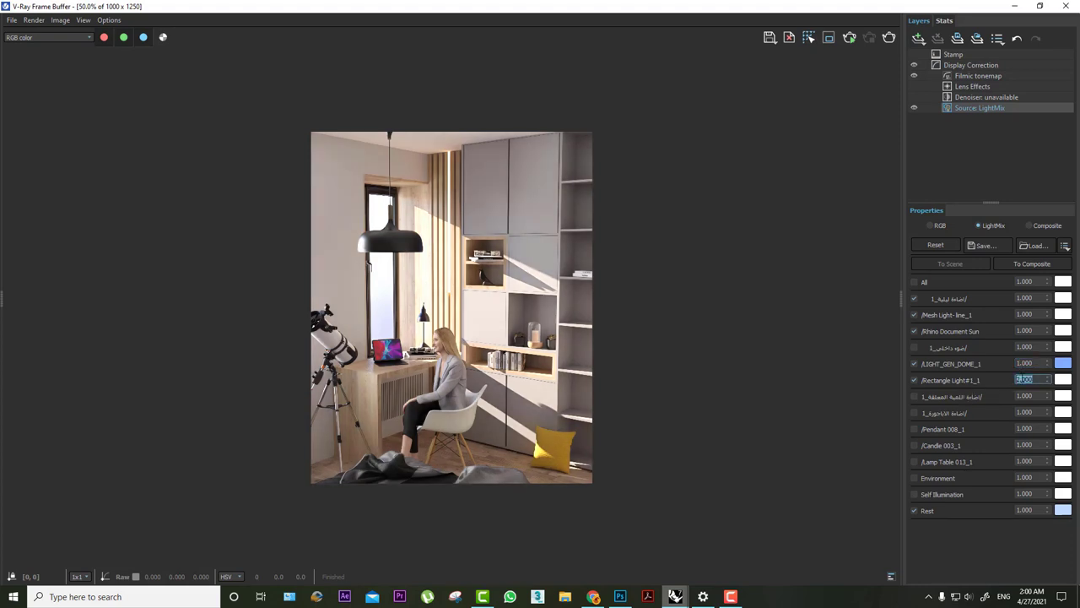
text(1)
key(Return)
text(2)
key(Return)
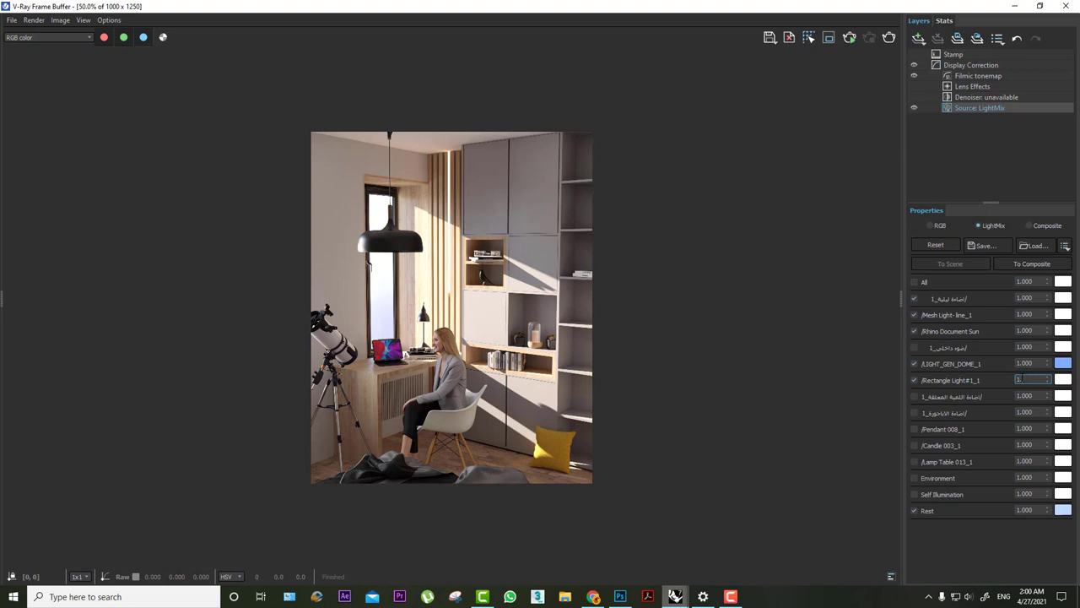
- Set the LIGHT_GEN_DOME_1 intensity to 2.000
click(1024, 363)
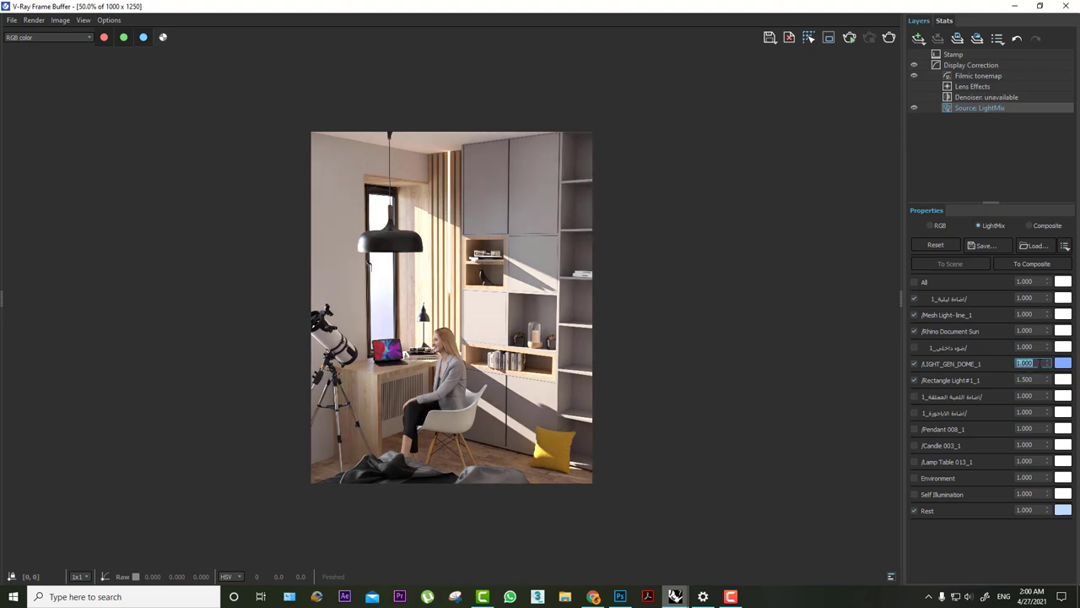
text(2)
key(Return)
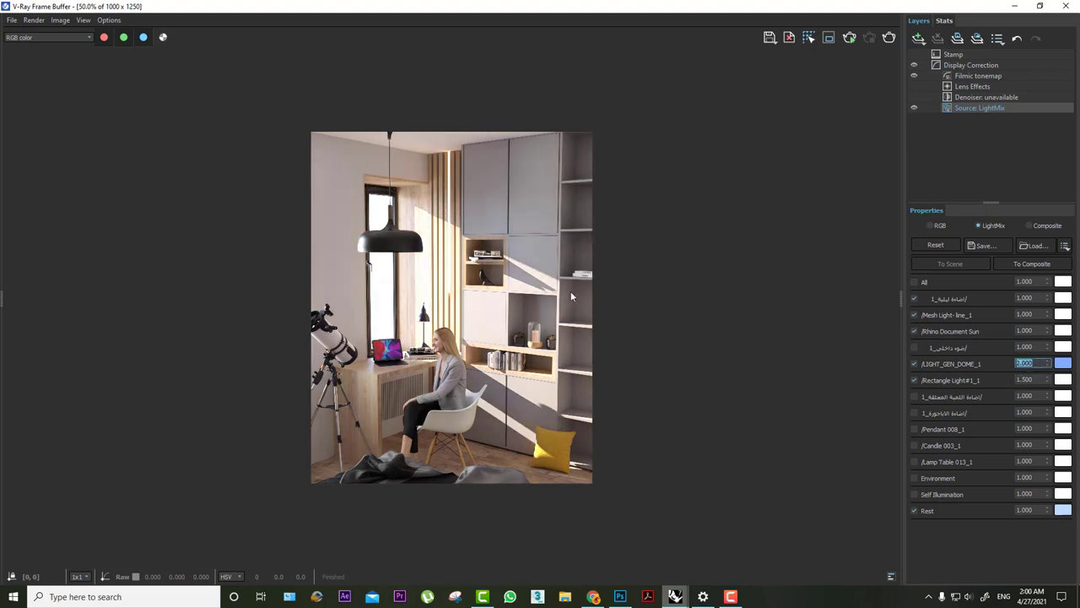
scroll(428, 241, up, 2)
scroll(427, 249, up, 2)
scroll(426, 253, down, 4)
scroll(425, 253, up, 2)
- Set the Rest intensity to 0.800 after comparing the render with Rest toggled
click(915, 511)
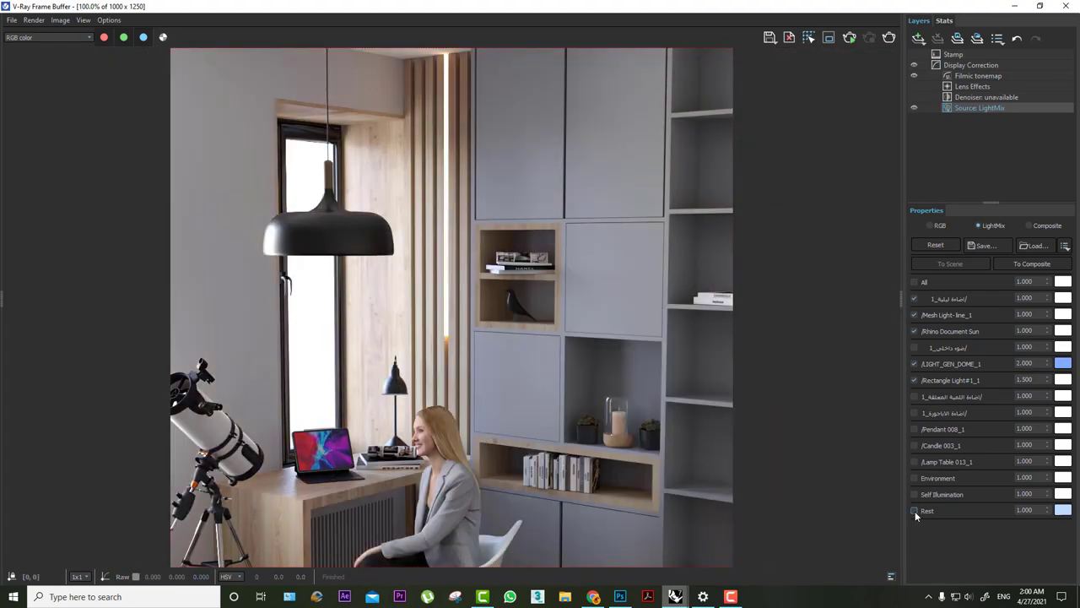
click(915, 510)
click(914, 511)
click(915, 510)
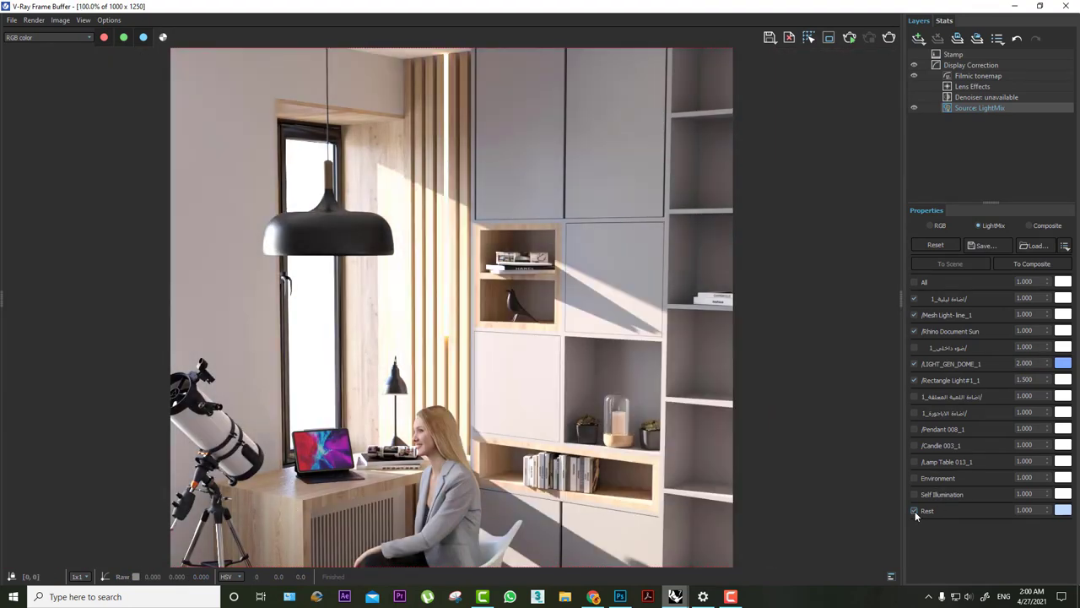
double_click(1024, 509)
text(0.8)
key(Return)
- Enable the remaining lights, including Self Illumination for the laptop screen
scroll(409, 281, down, 2)
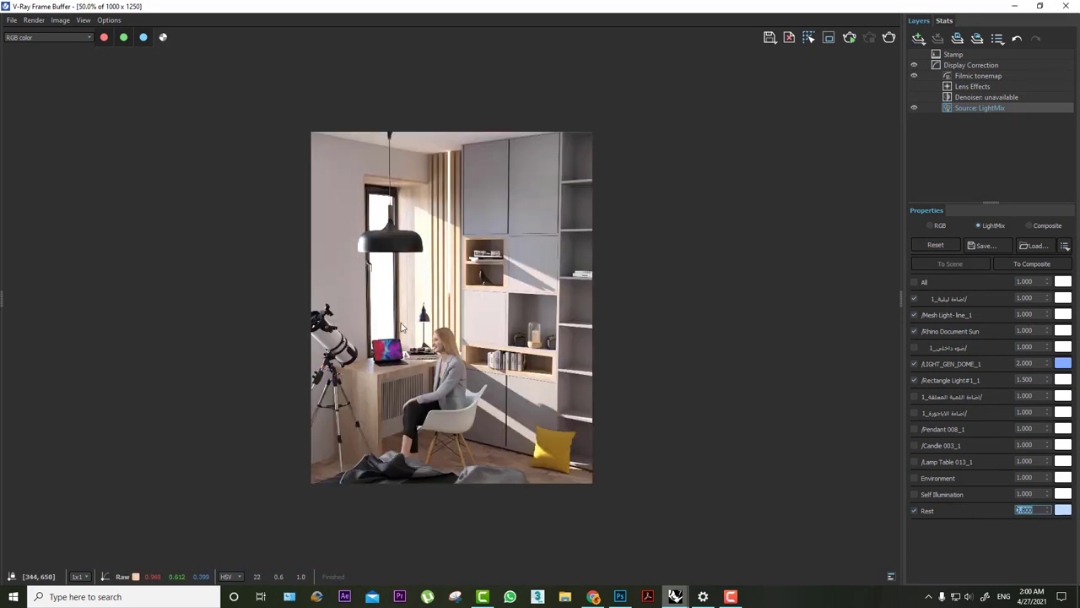
scroll(448, 303, up, 1)
scroll(448, 304, down, 1)
scroll(448, 304, up, 1)
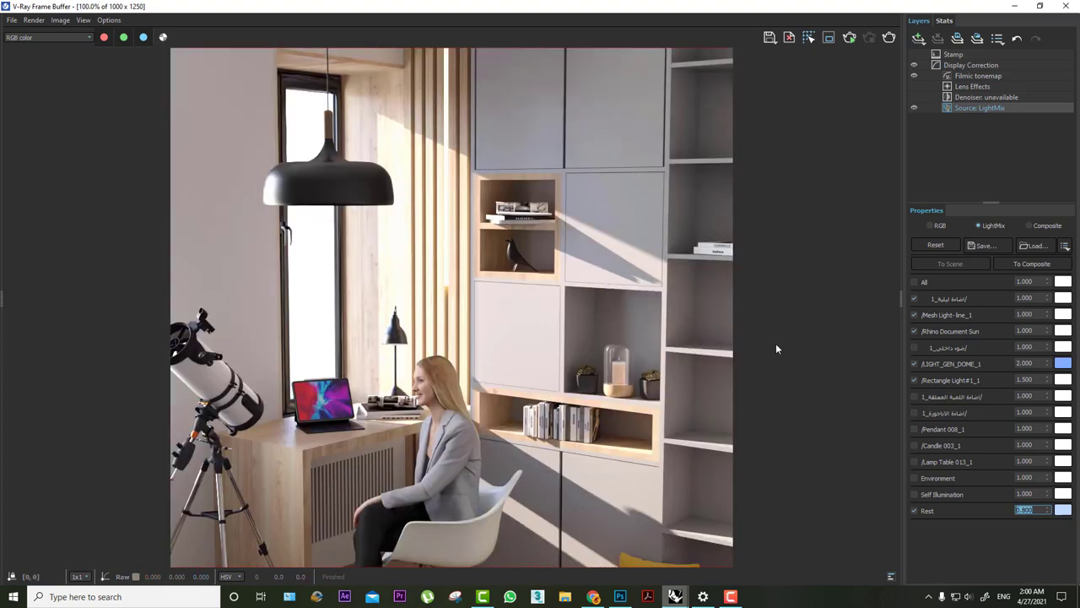
click(912, 395)
click(913, 395)
click(912, 395)
click(914, 396)
click(914, 494)
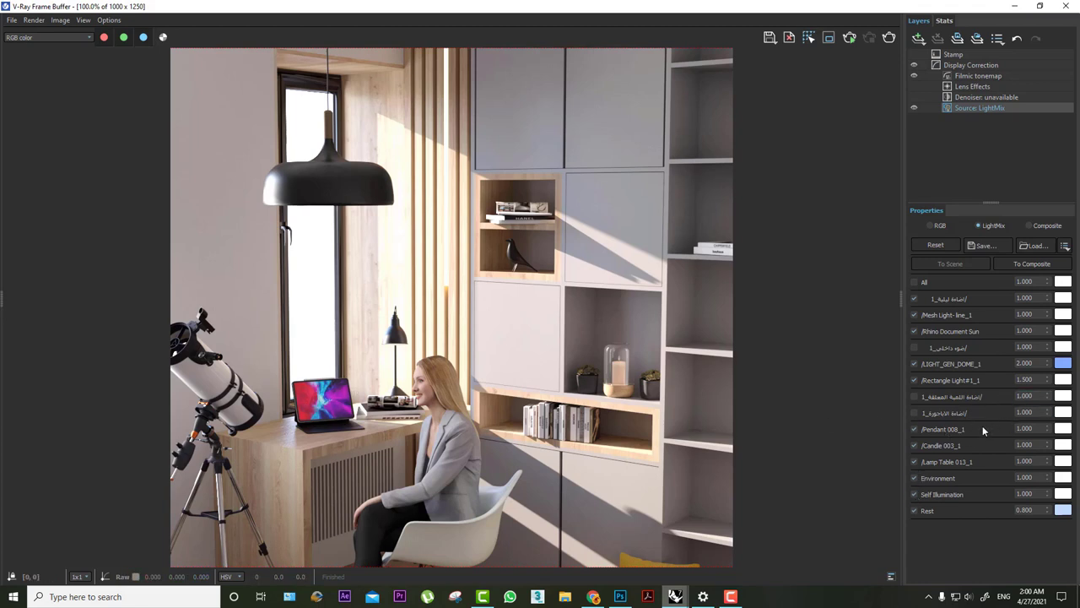
- Toggle the lamp light on and off to compare the desk, leaving it as before
click(914, 412)
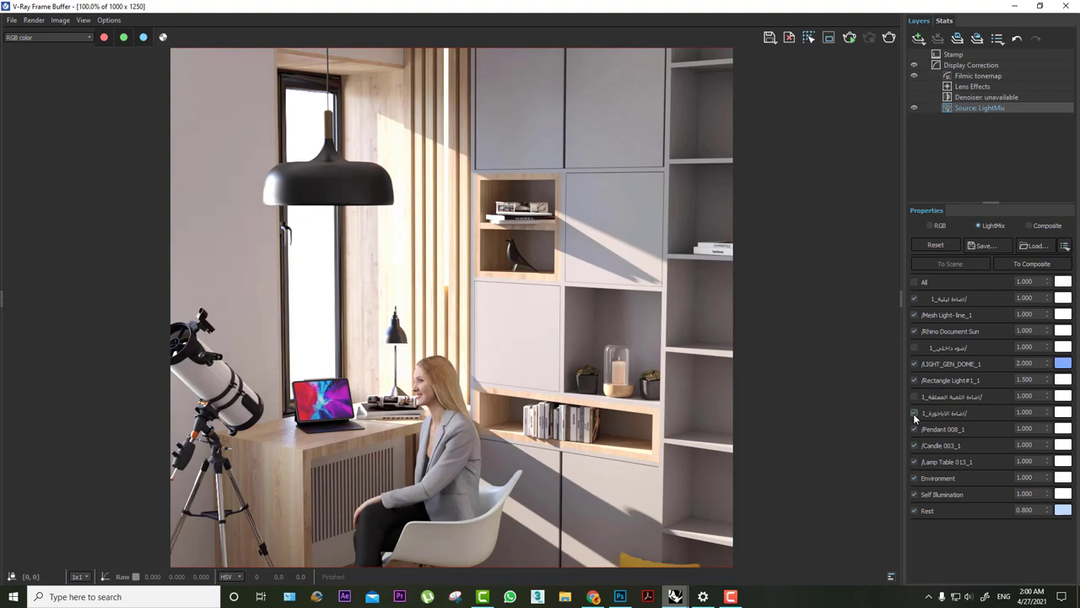
click(914, 412)
click(914, 413)
click(914, 413)
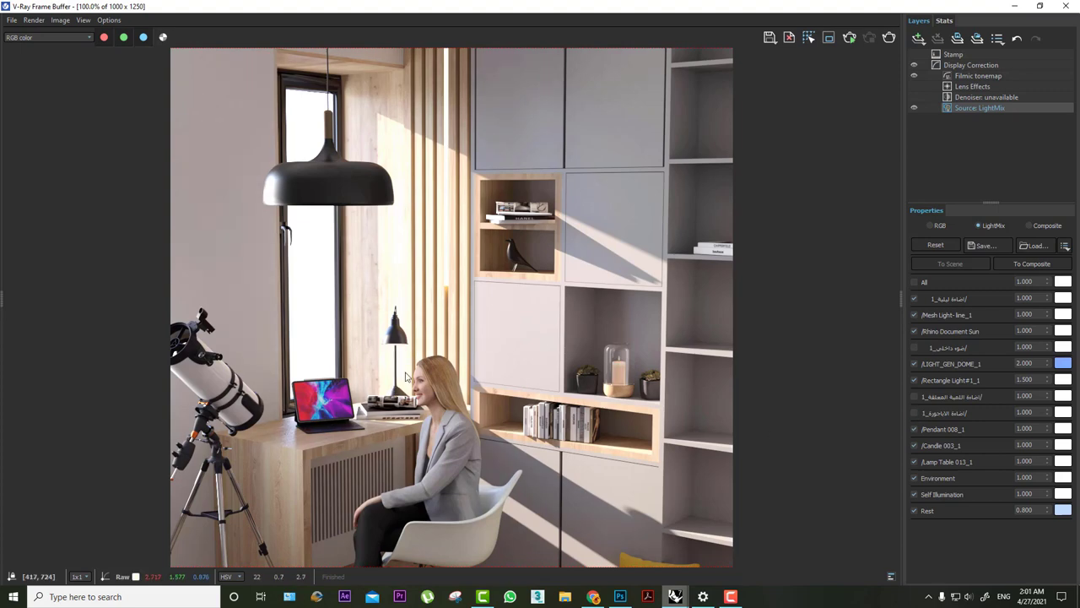
scroll(405, 377, down, 1)
scroll(405, 376, up, 1)
scroll(406, 376, down, 1)
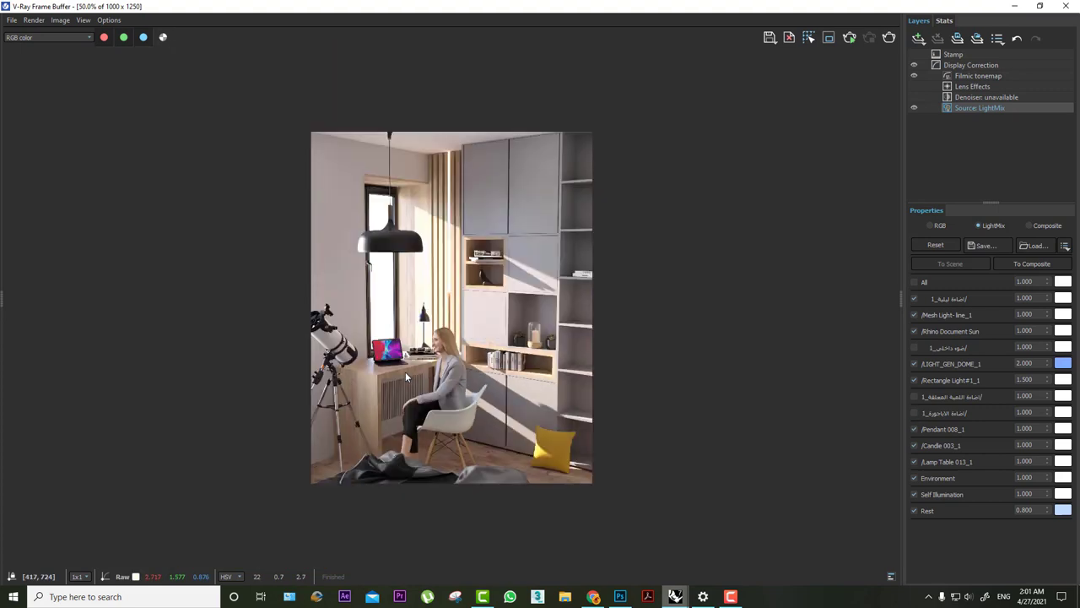
- Set the Mesh Light-line_1 intensity to 3.000
double_click(1024, 314)
scroll(456, 221, up, 1)
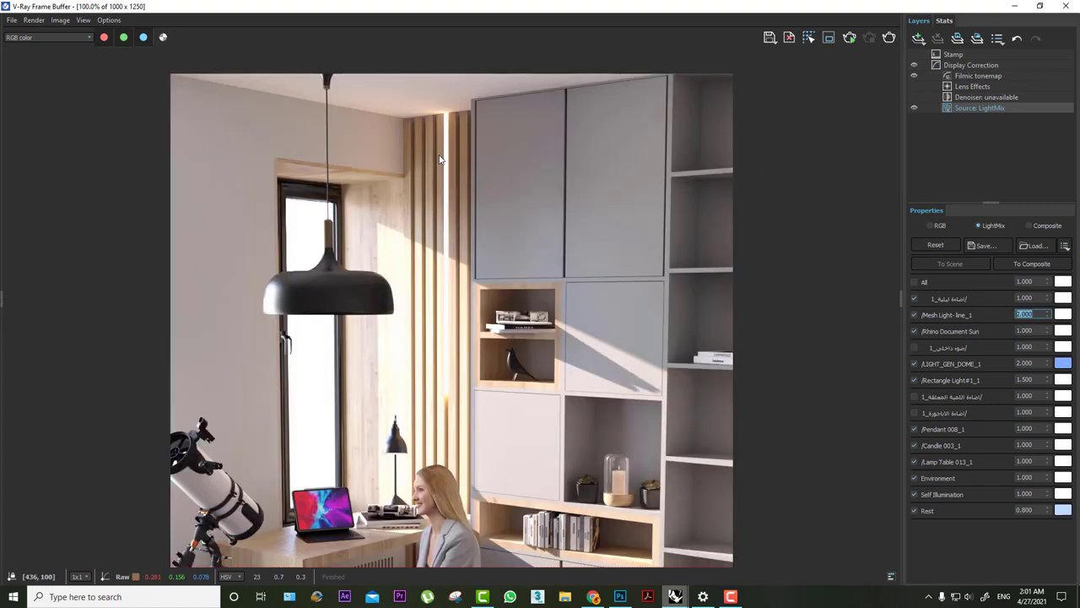
scroll(459, 228, up, 2)
scroll(452, 247, down, 1)
scroll(467, 203, down, 1)
scroll(467, 203, down, 1)
double_click(1024, 314)
text(3)
key(Return)
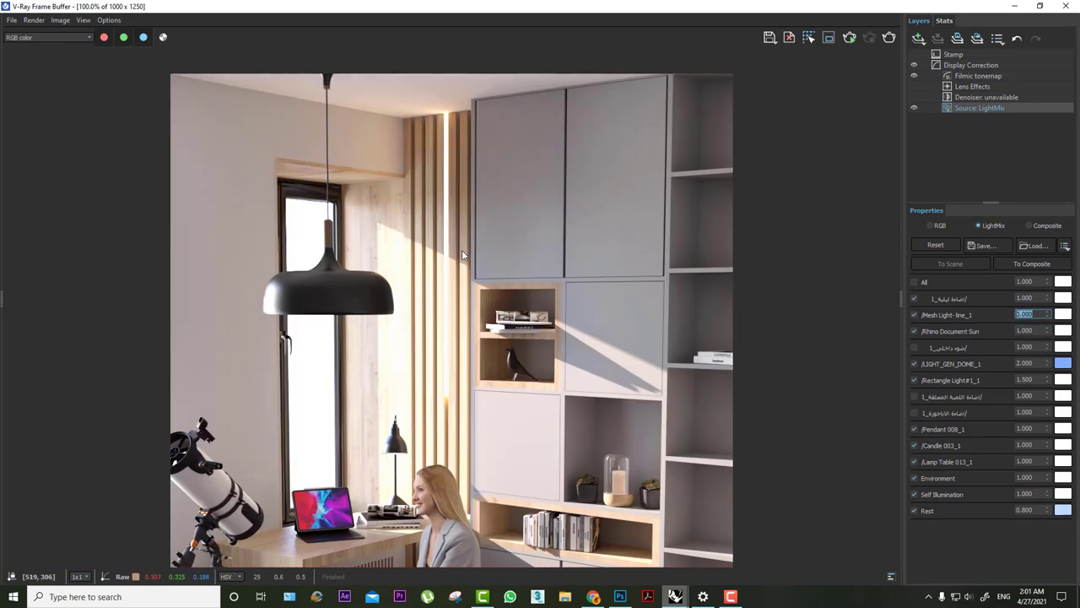
- Raise the Candle 003_1 intensity to 5.000 and click away to commit
scroll(461, 251, down, 1)
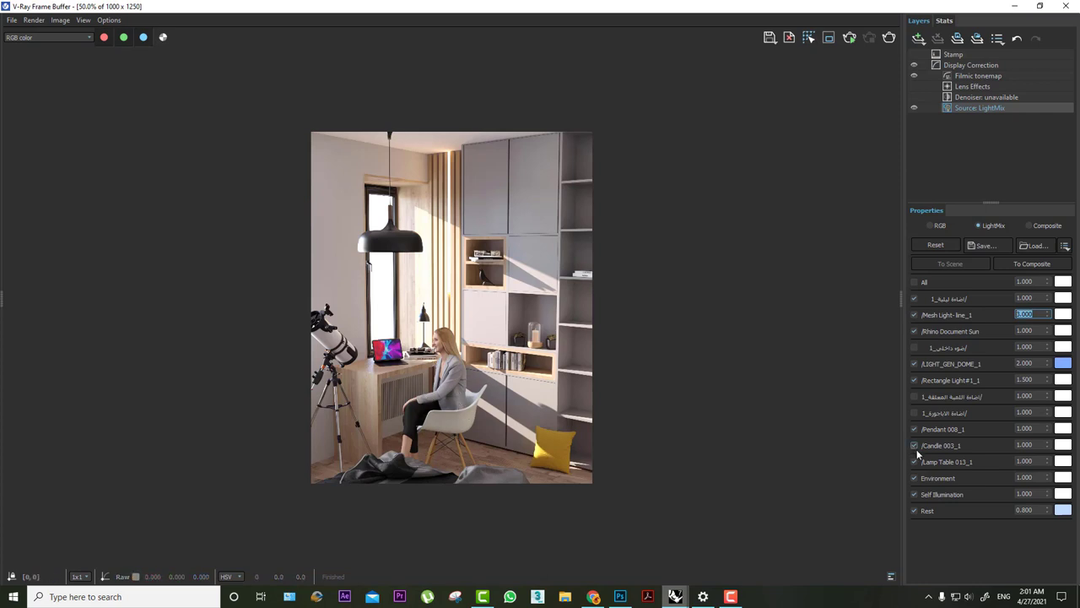
click(1024, 444)
text(5)
key(Return)
scroll(572, 341, up, 2)
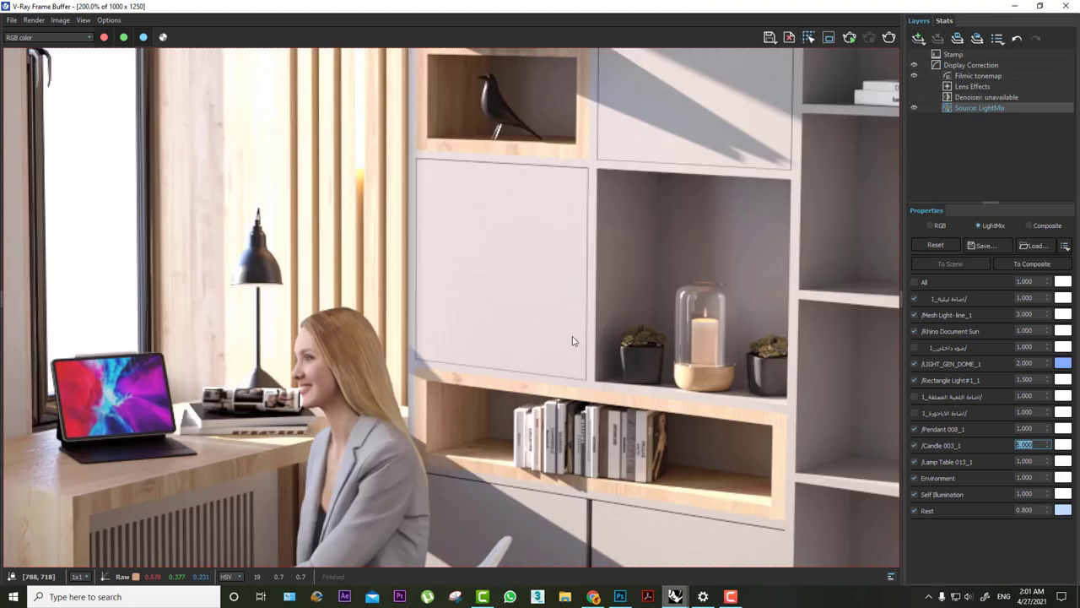
scroll(717, 301, down, 1)
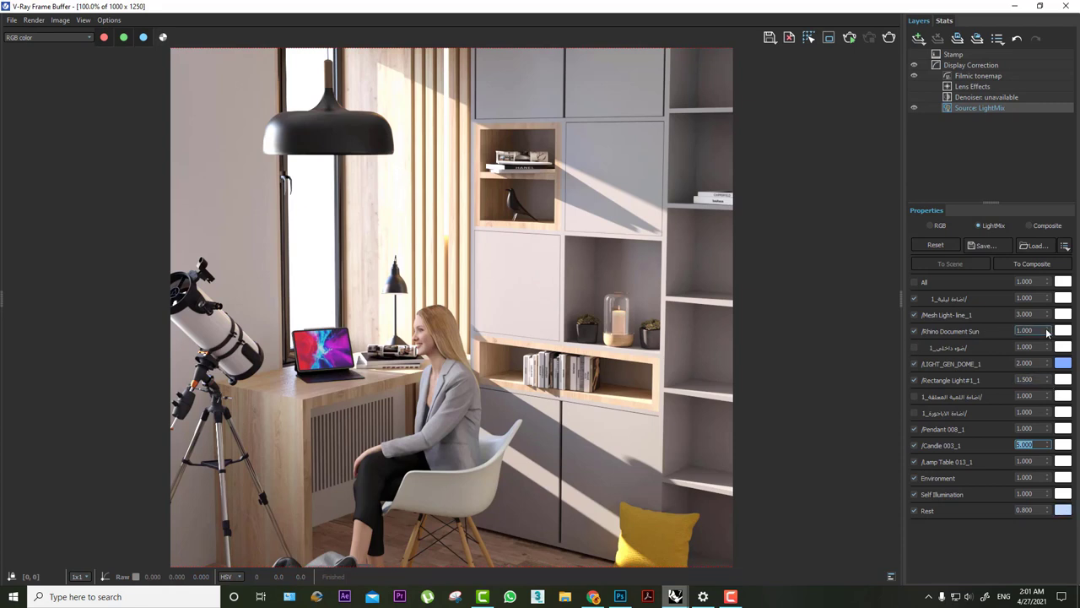
scroll(554, 308, down, 1)
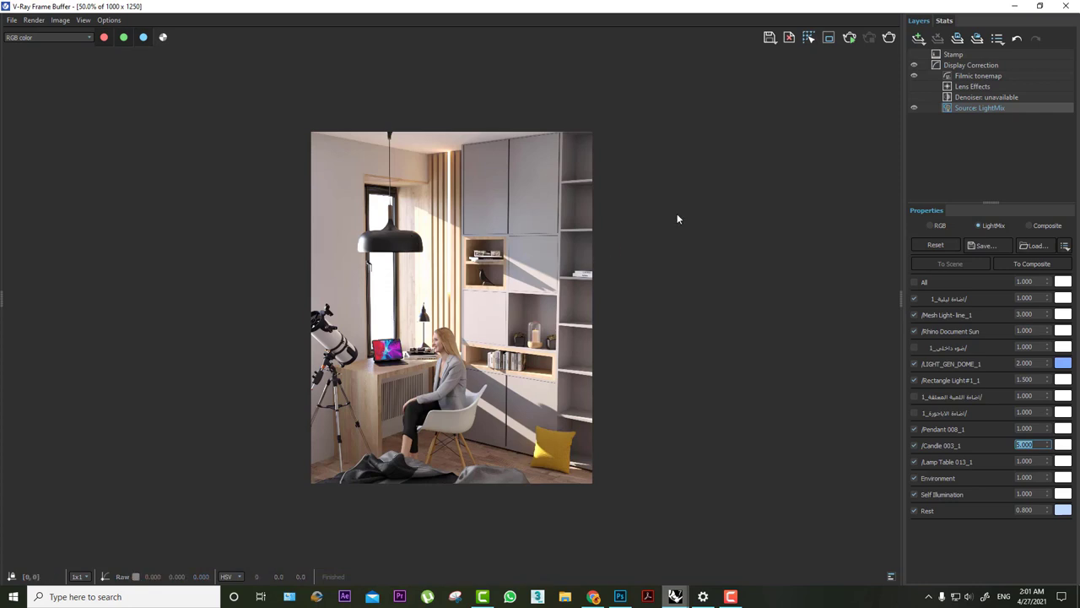
click(915, 71)
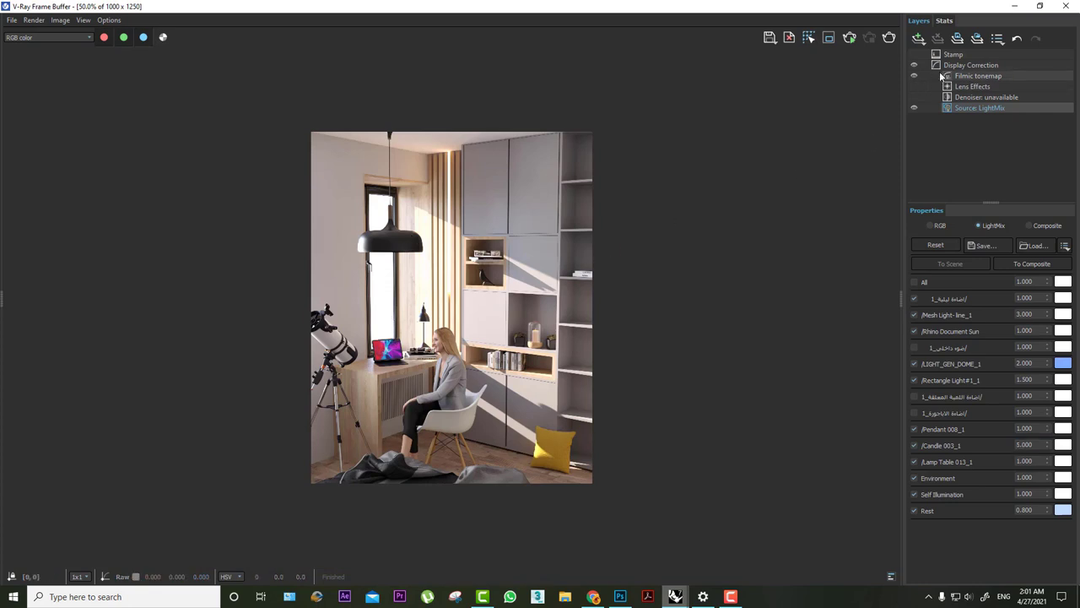
- Set the Filmic tonemap layer's Blending to full strength, 1.000
click(958, 76)
click(1046, 239)
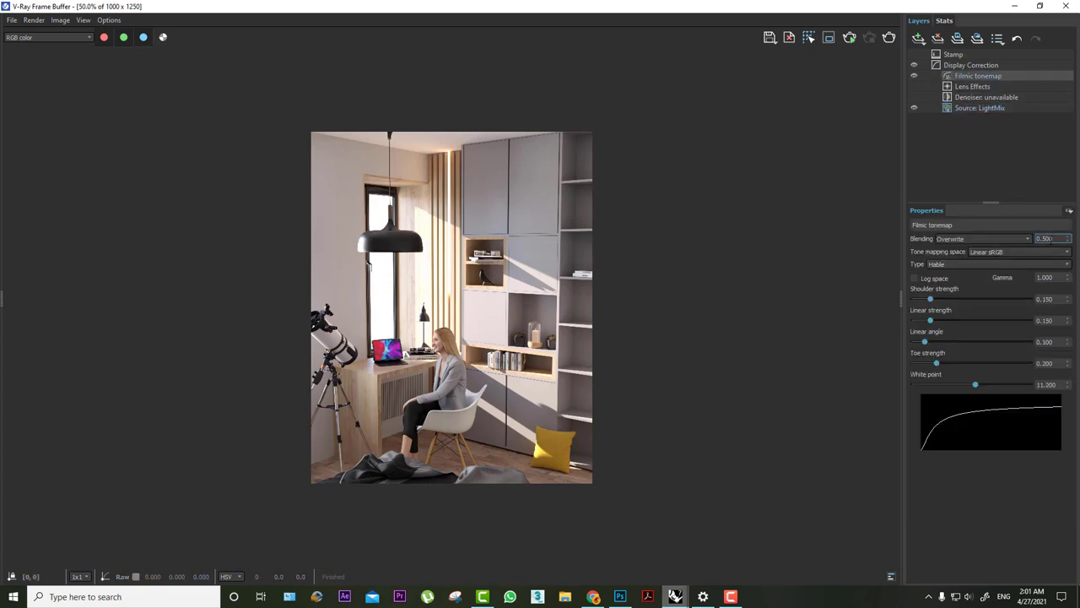
text(1)
key(Return)
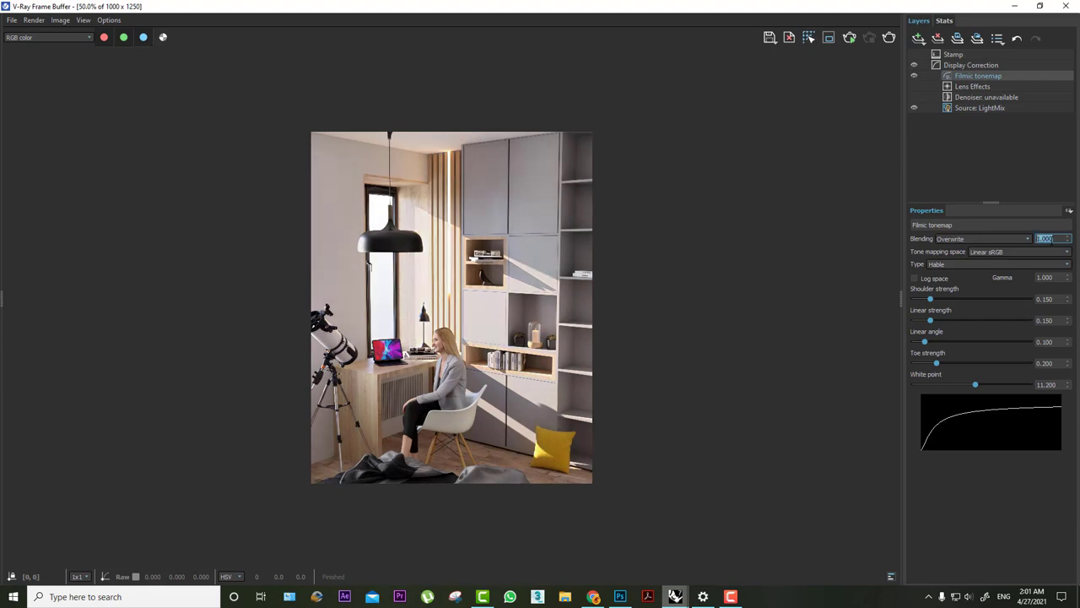
click(891, 139)
- Return to the Source: LightMix layer in the layer list
scroll(431, 246, up, 1)
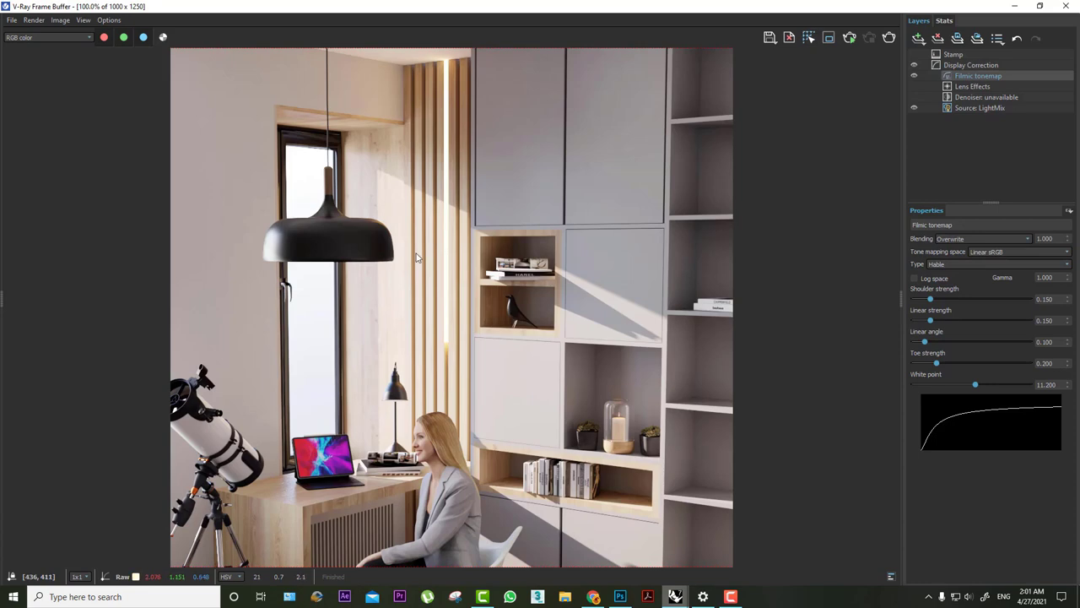
scroll(419, 259, down, 1)
scroll(528, 274, up, 1)
scroll(519, 291, down, 1)
scroll(506, 308, up, 1)
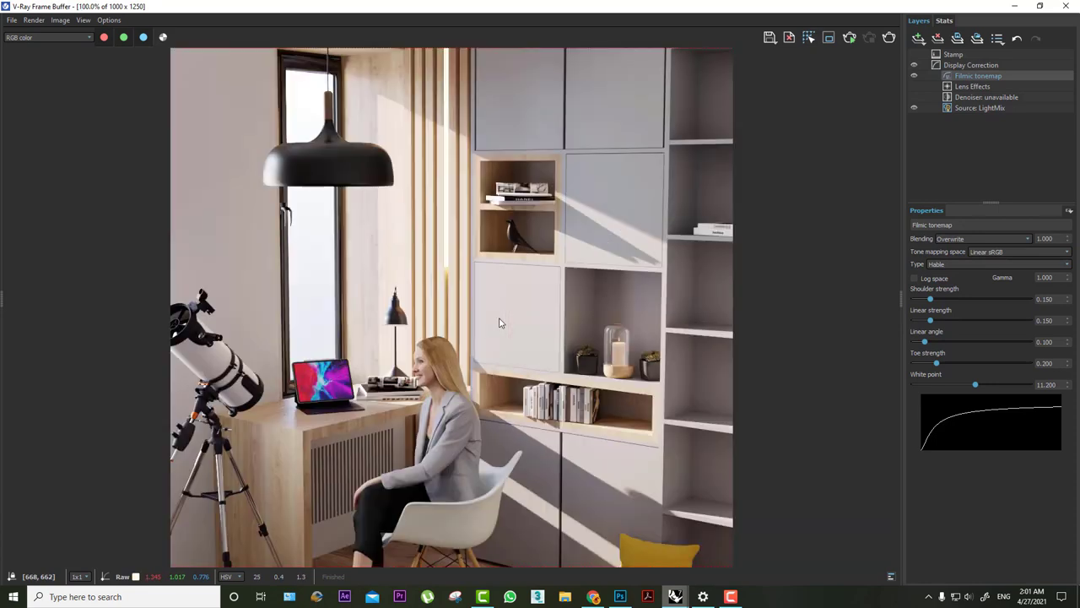
scroll(500, 323, down, 1)
scroll(499, 323, up, 1)
scroll(507, 320, down, 1)
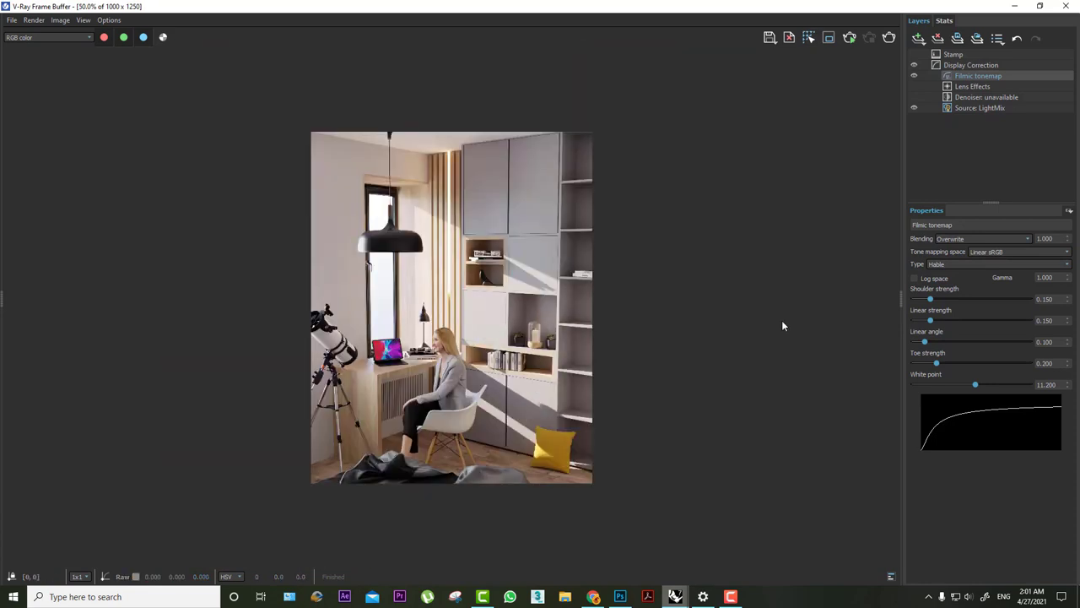
click(976, 108)
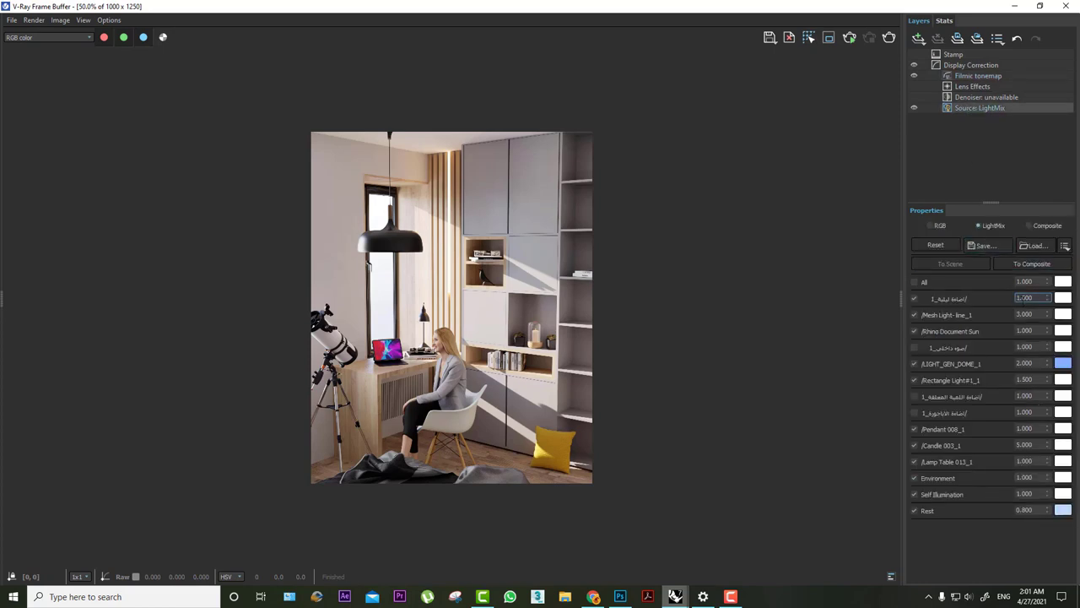
- Give Rectangle Light#1_1 the warm Noon Sunlight (5300 K) preset colour in the LightMix
key(Escape)
click(913, 363)
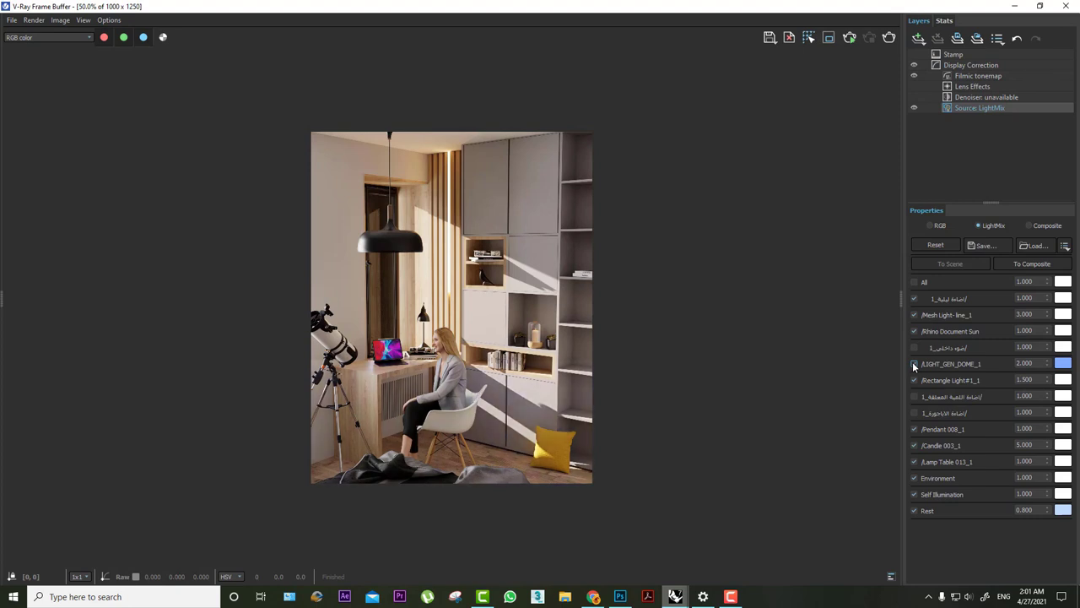
click(1062, 380)
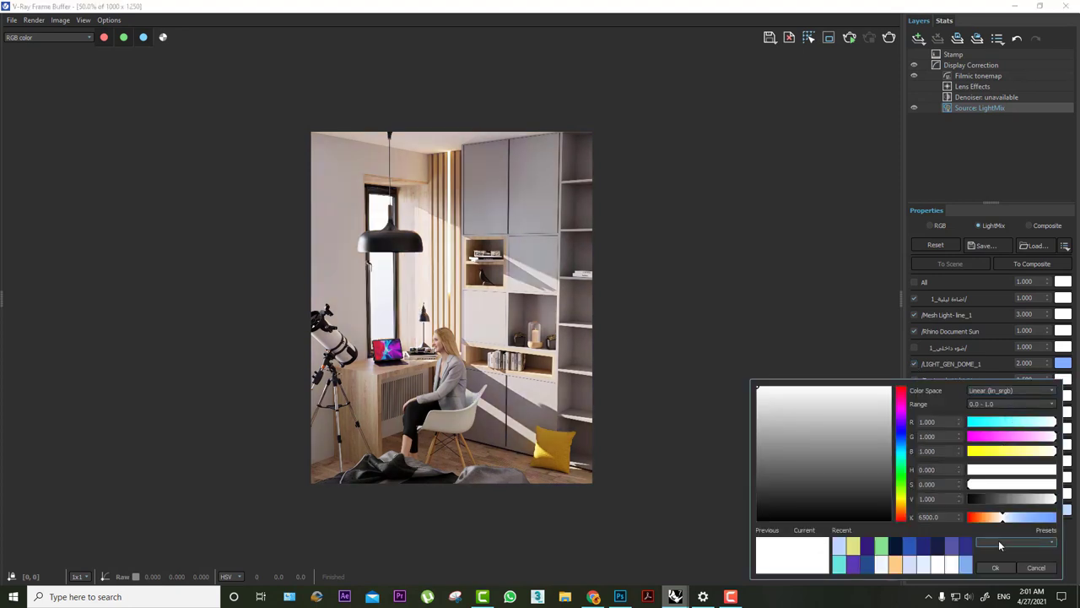
scroll(999, 545, down, 1)
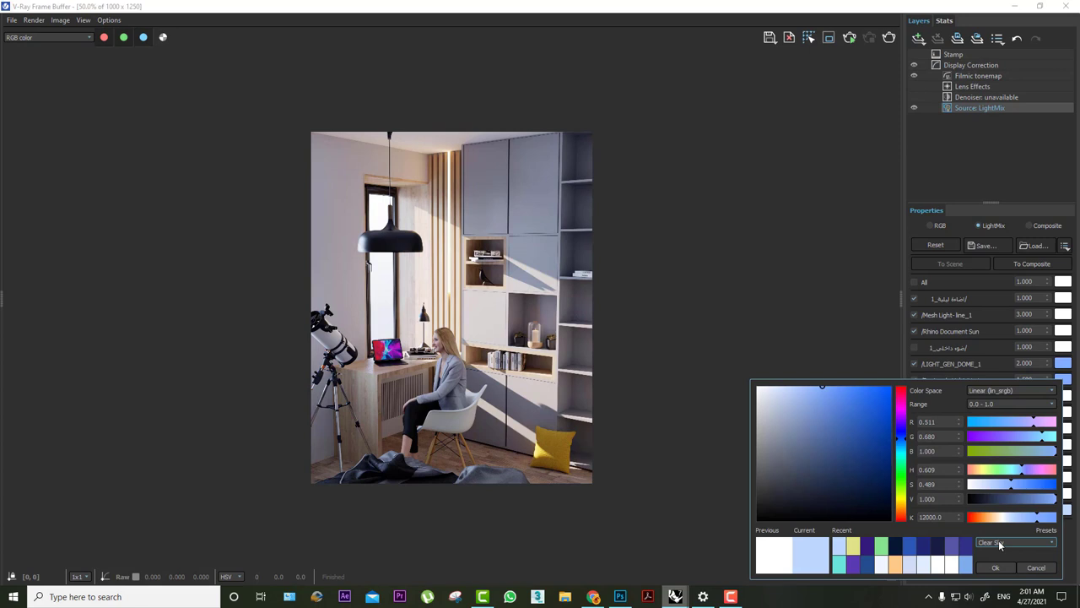
scroll(999, 540, down, 1)
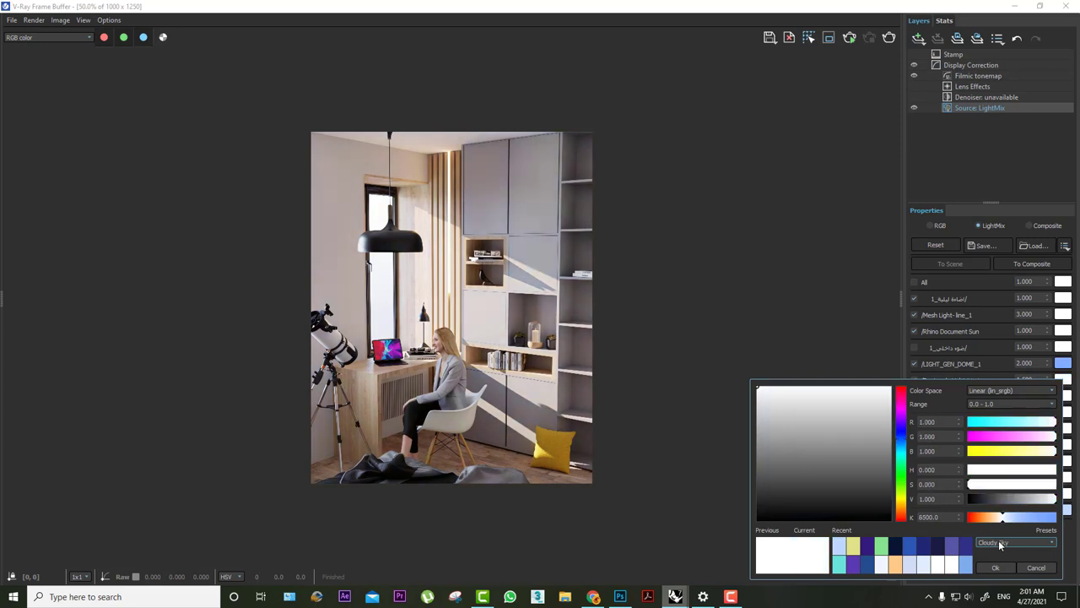
scroll(998, 540, down, 1)
scroll(998, 540, down, 1)
scroll(999, 540, down, 1)
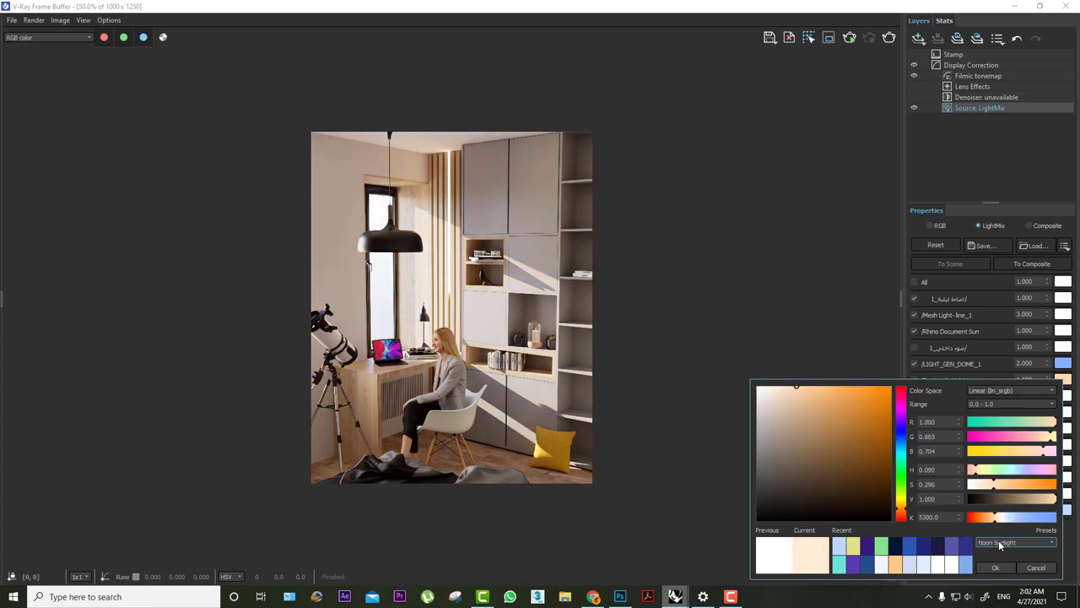
scroll(998, 540, down, 1)
click(989, 567)
scroll(461, 478, up, 2)
scroll(346, 364, down, 1)
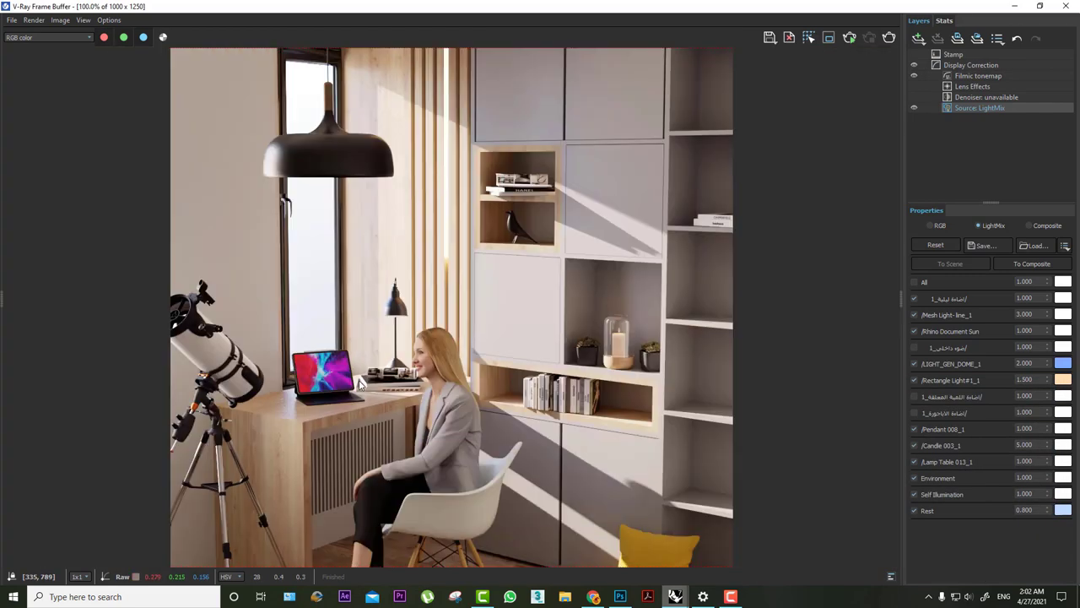
scroll(346, 364, down, 1)
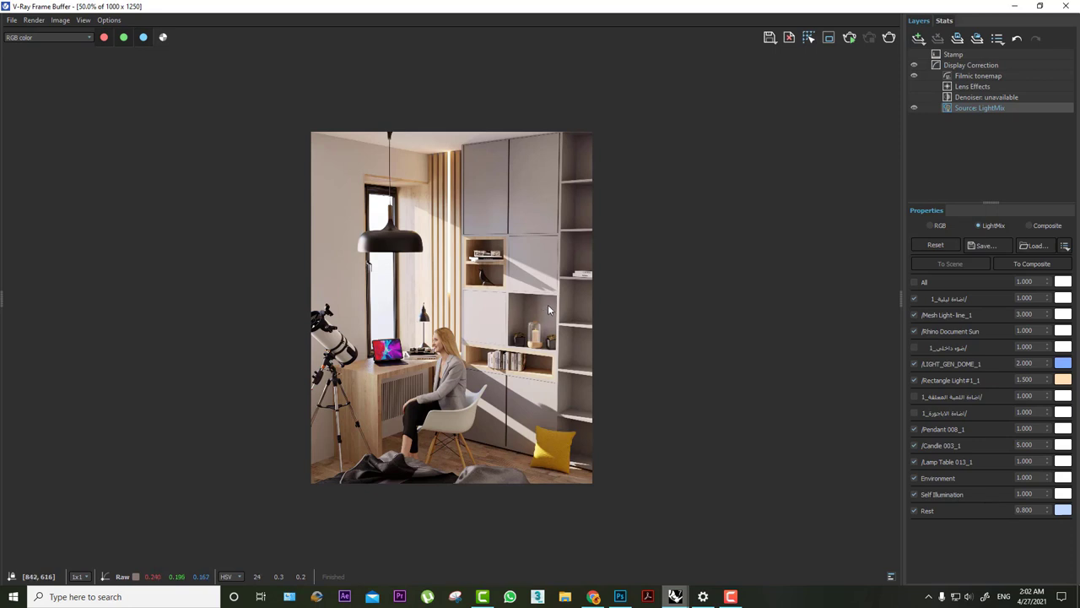
scroll(548, 310, up, 1)
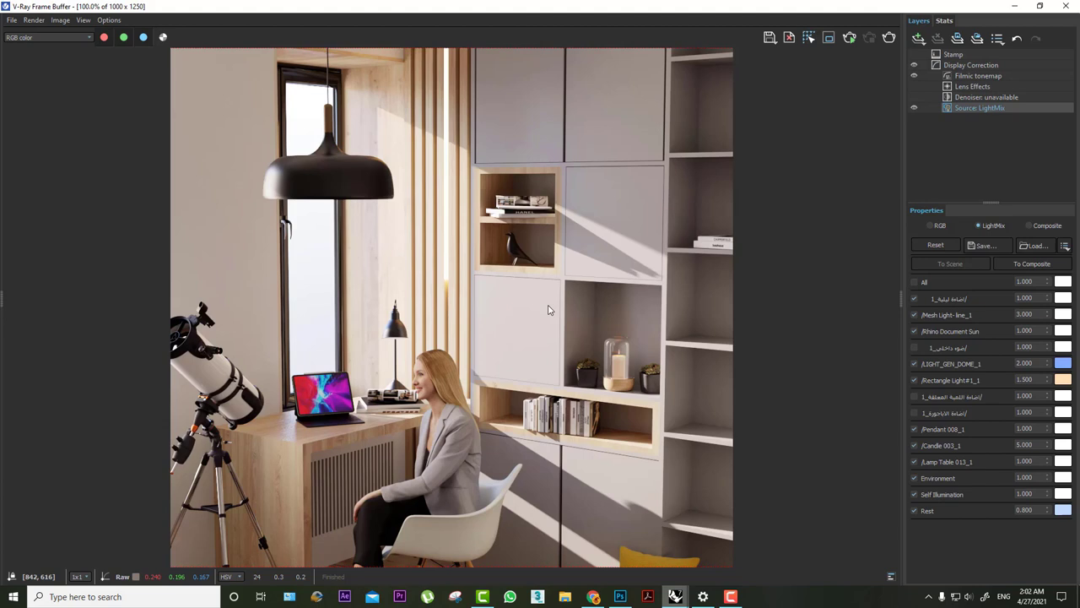
scroll(548, 309, down, 1)
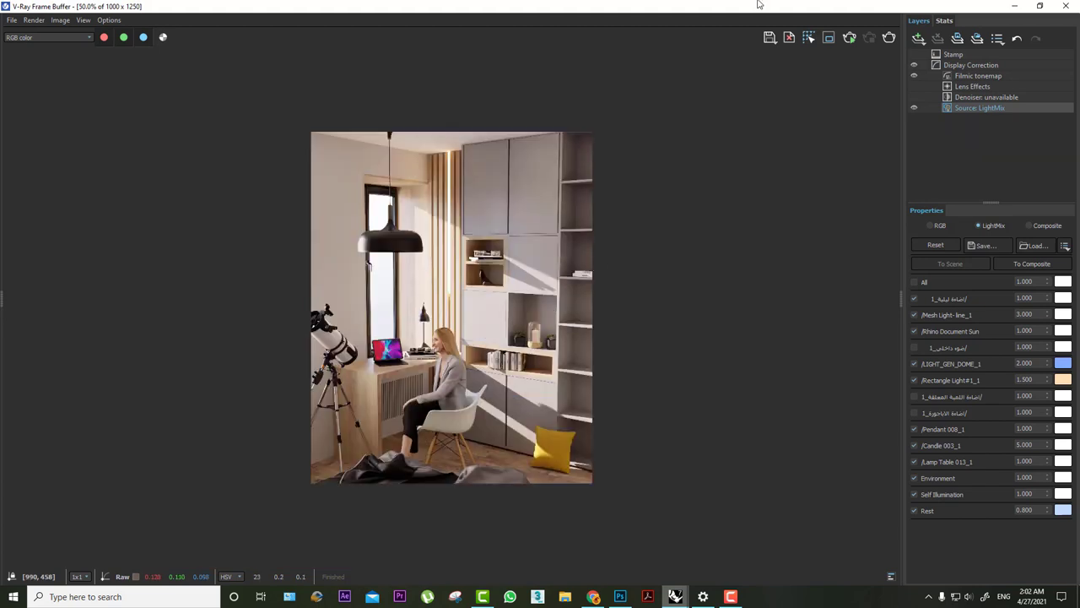
- Save the render as a PNG image named 'sdfd' on the Desktop
click(769, 37)
text(sdfd)
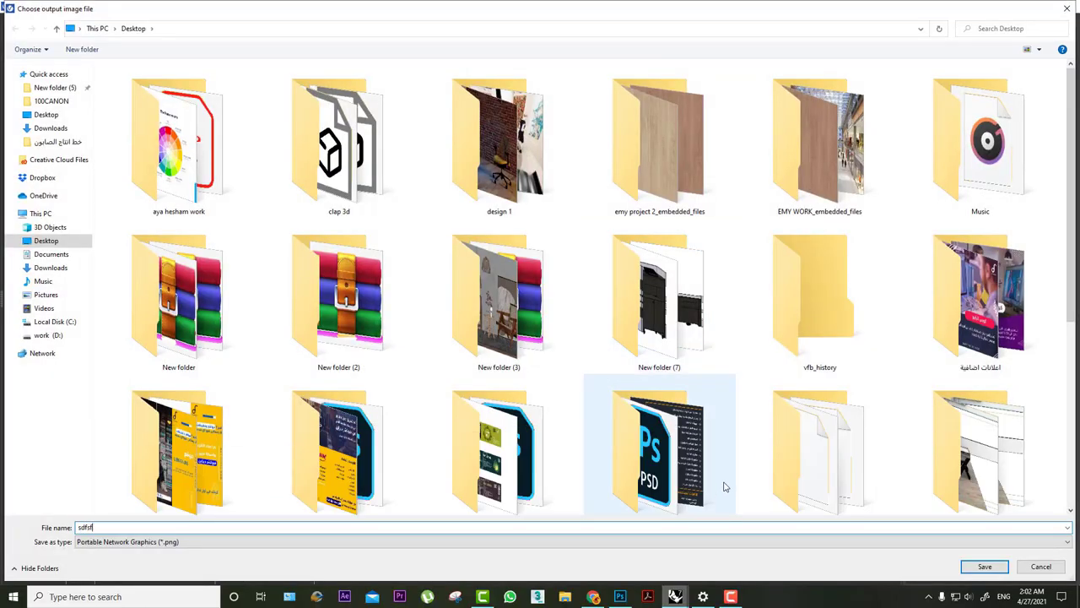
click(984, 566)
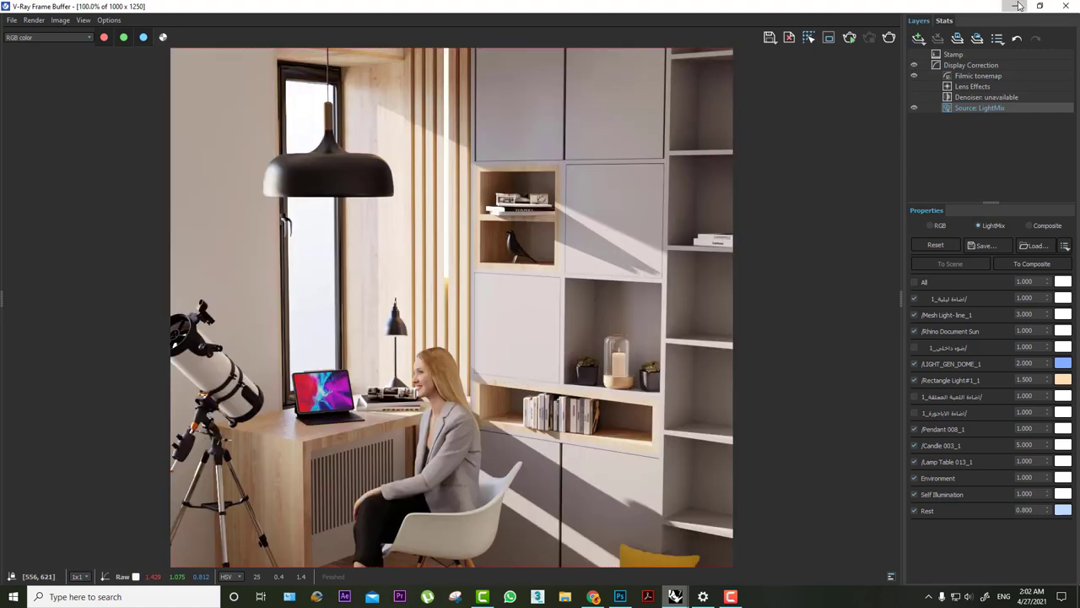
- Minimize the frame buffer and bring up Photoshop with the saved render
click(1018, 6)
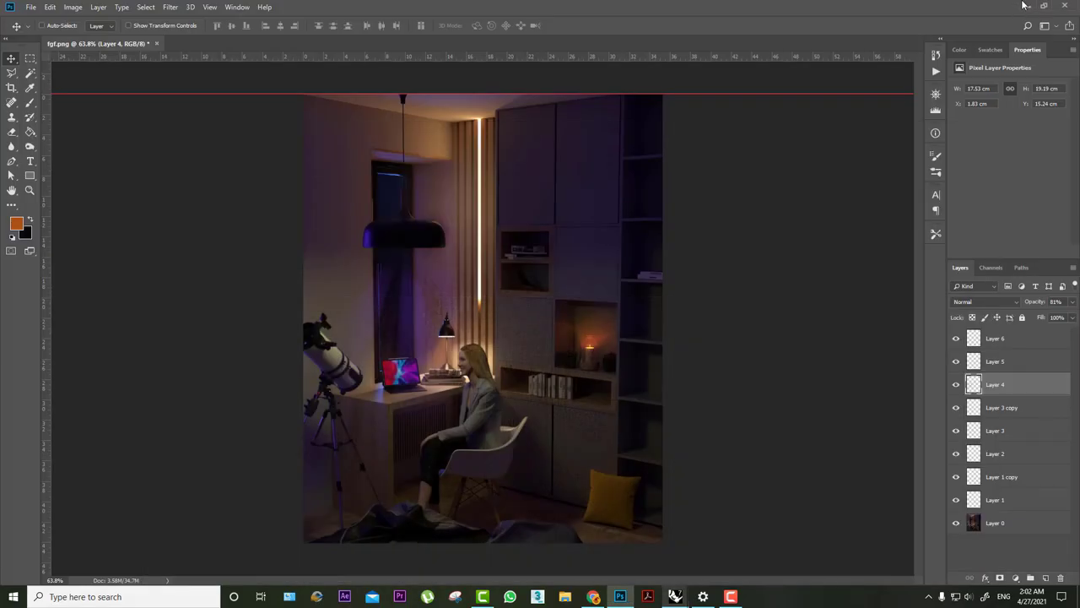
click(1027, 6)
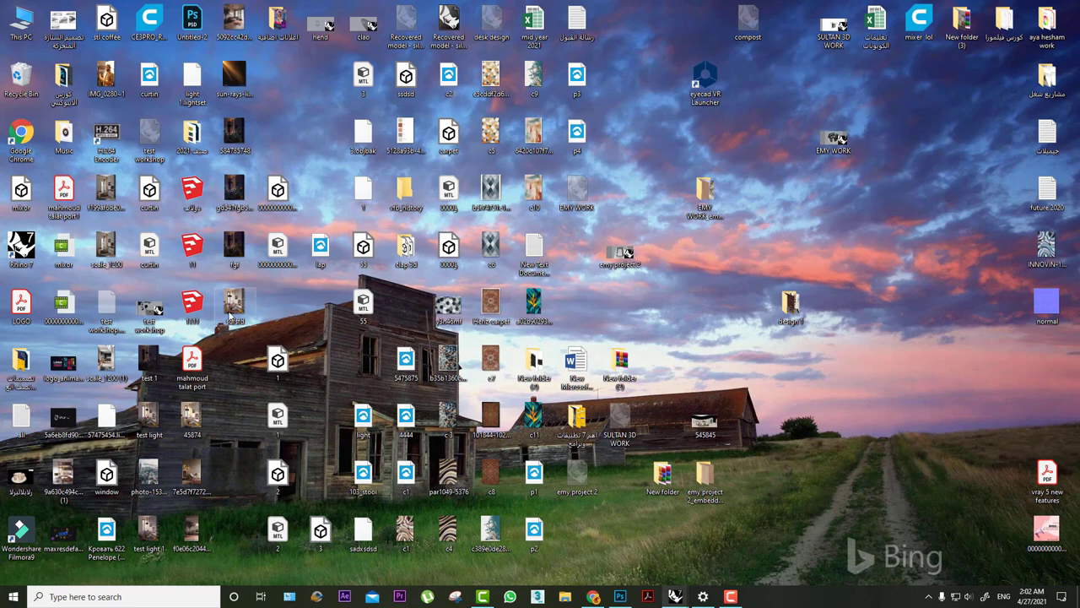
click(626, 597)
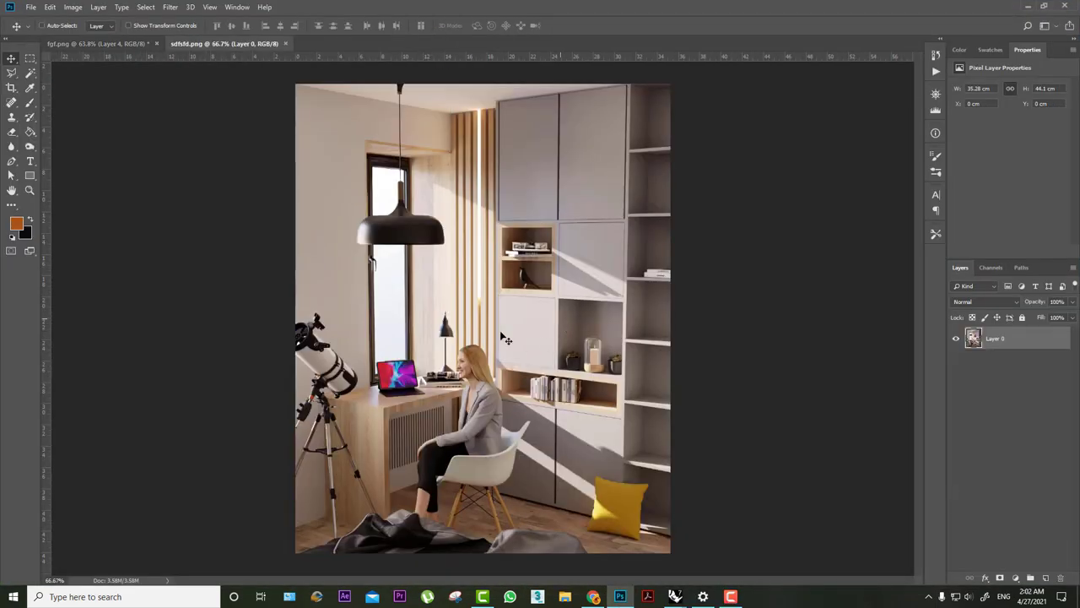
- Crop a strip off the render's right side, leaving 32.95 × 44.1 cm
click(12, 73)
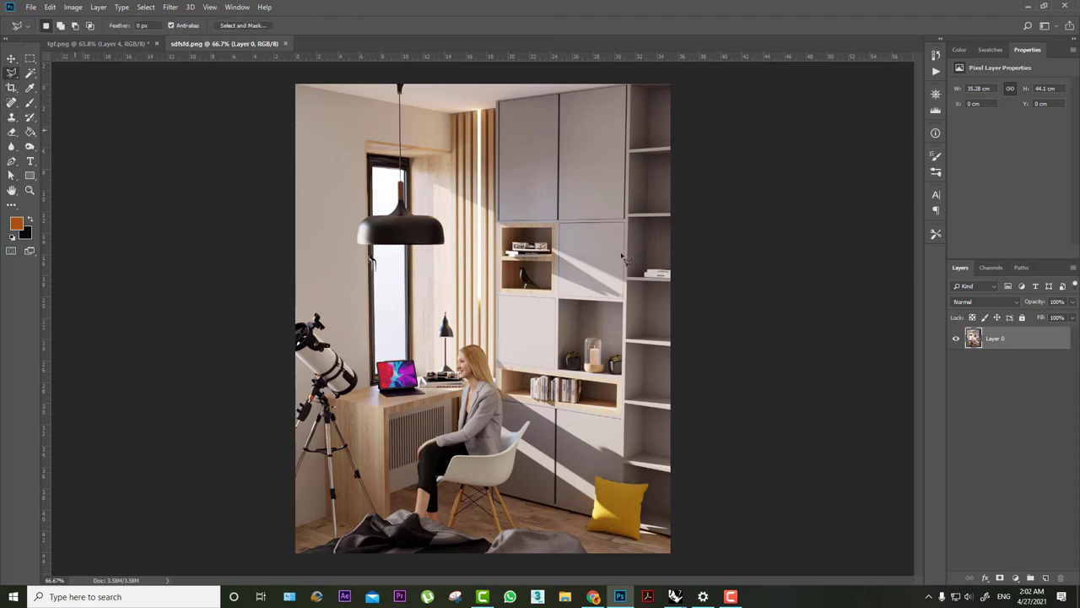
click(12, 86)
drag(670, 319, 691, 261)
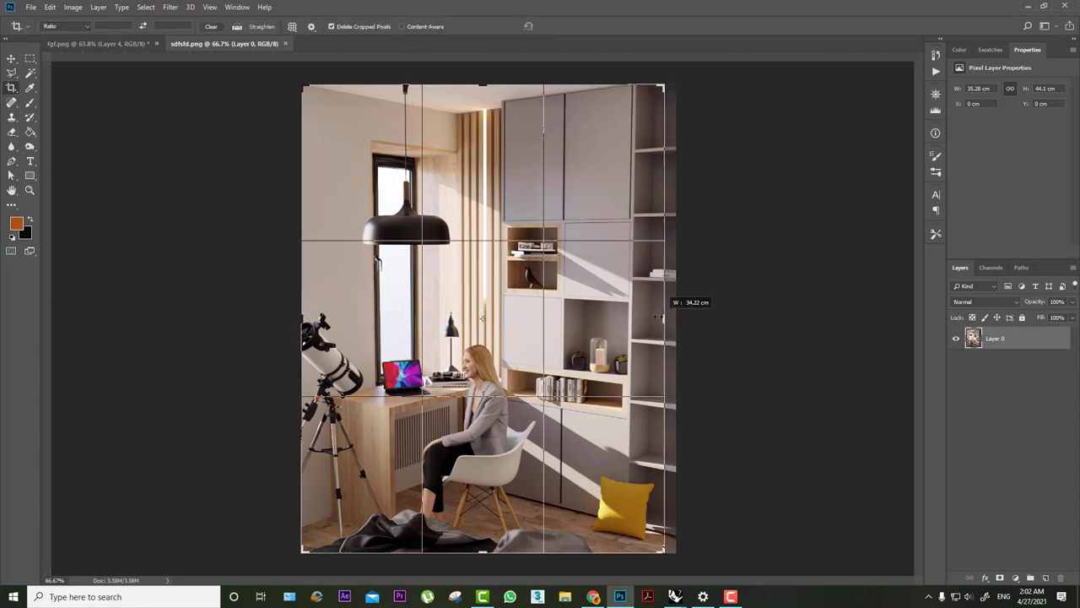
key(Return)
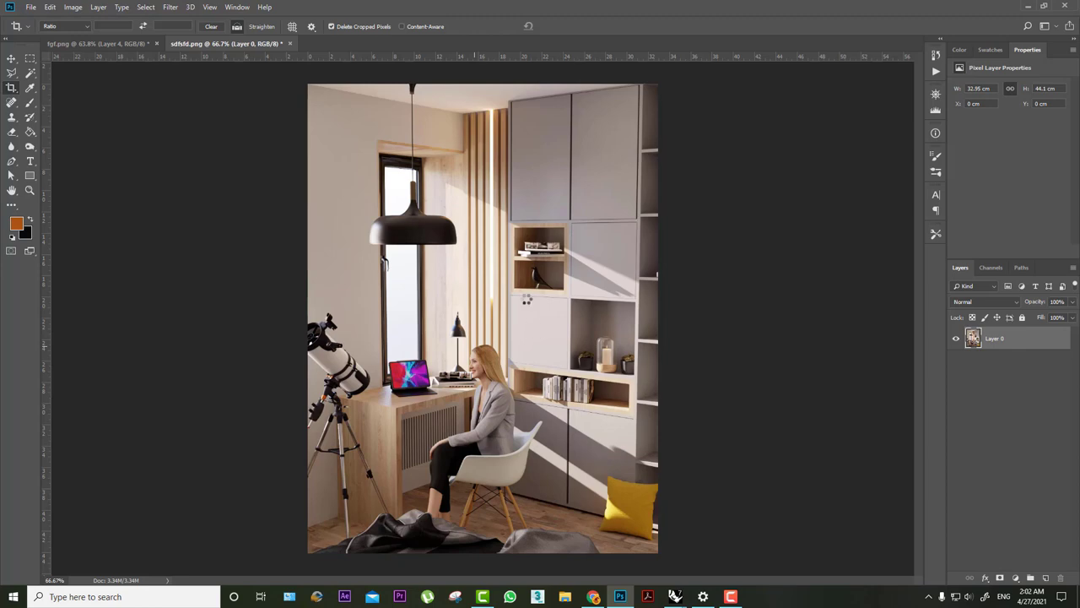
key(ctrl+shift+a)
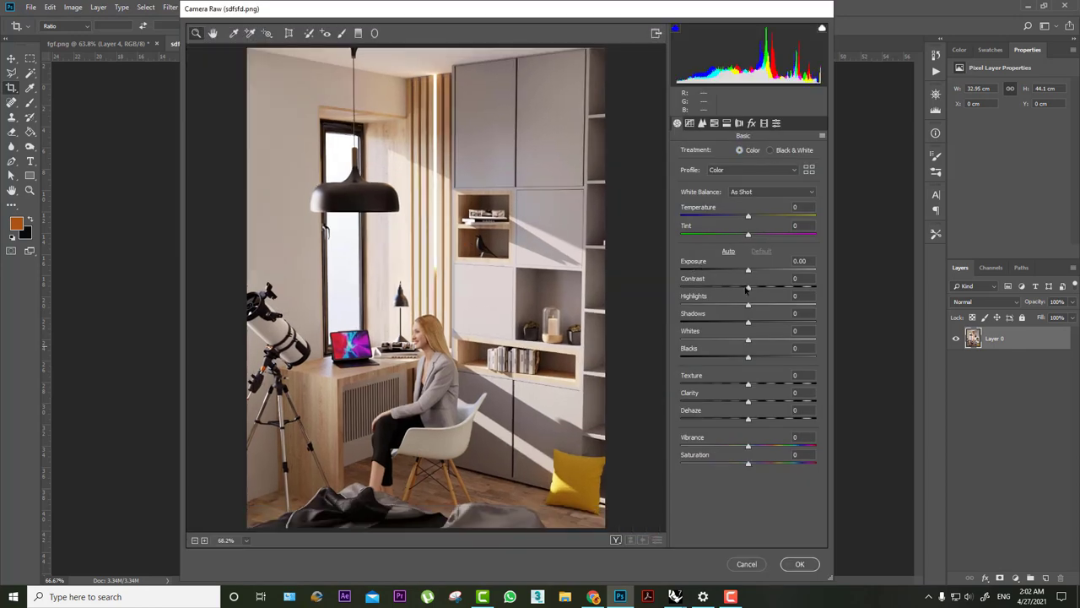
- Apply Camera Raw grading: Contrast +31, Highlights −8, Shadows −11, Whites +3, Blacks −27
drag(748, 288, 768, 288)
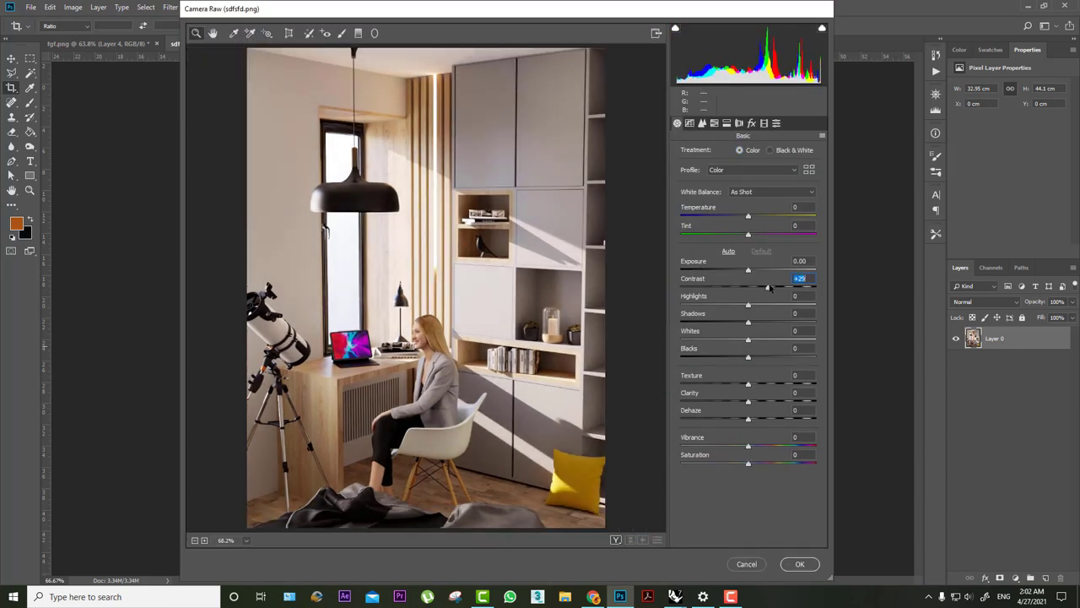
drag(748, 322, 741, 322)
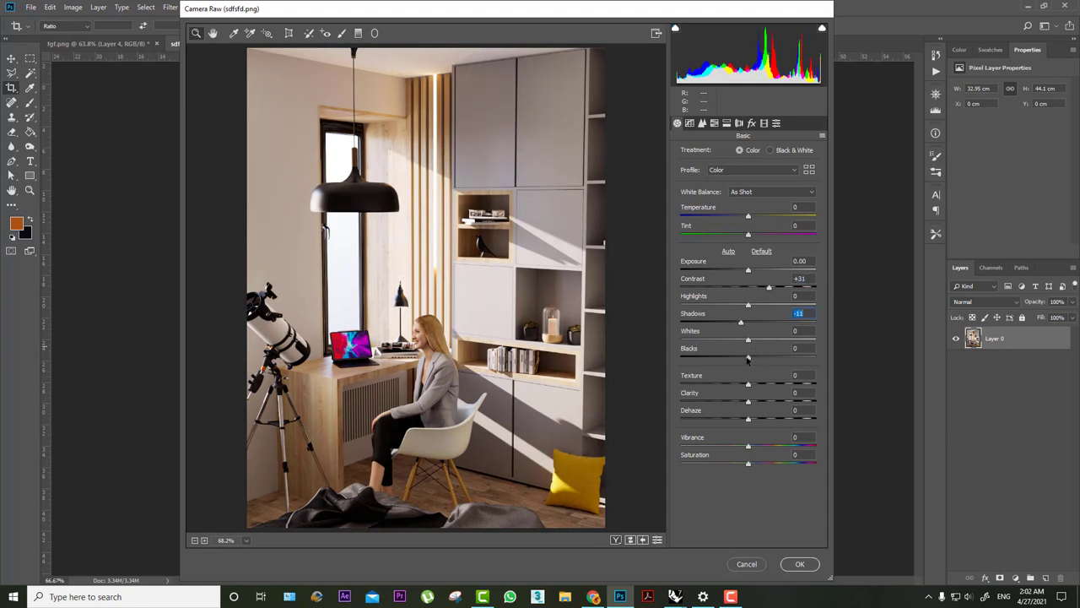
mouse_move(748, 304)
mouse_down()
mouse_move(731, 305)
mouse_move(743, 309)
mouse_up()
mouse_move(747, 341)
mouse_down()
mouse_move(759, 339)
mouse_move(730, 358)
mouse_up()
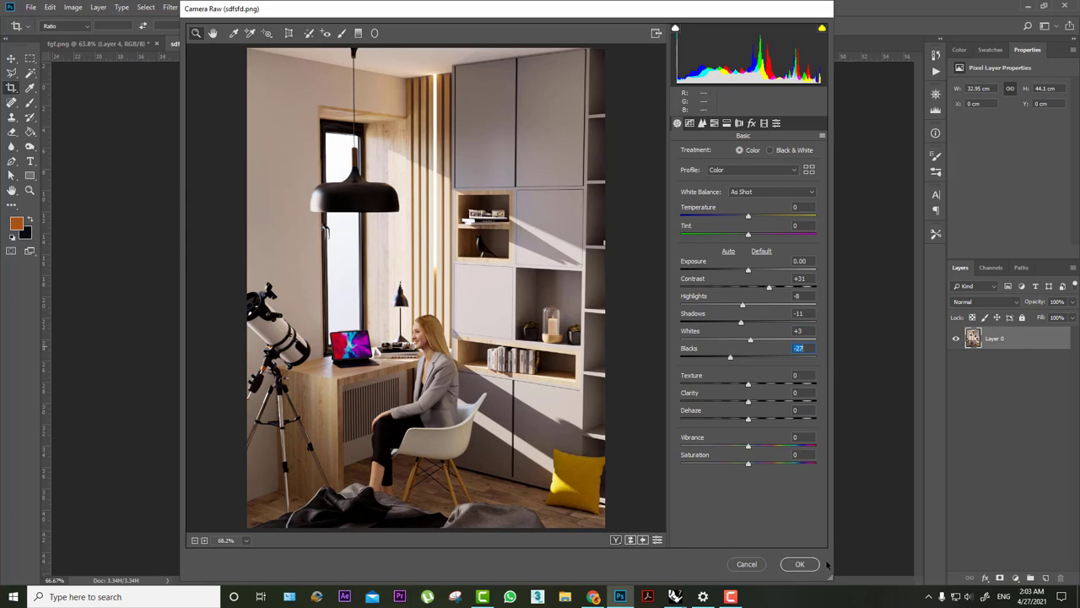
click(799, 566)
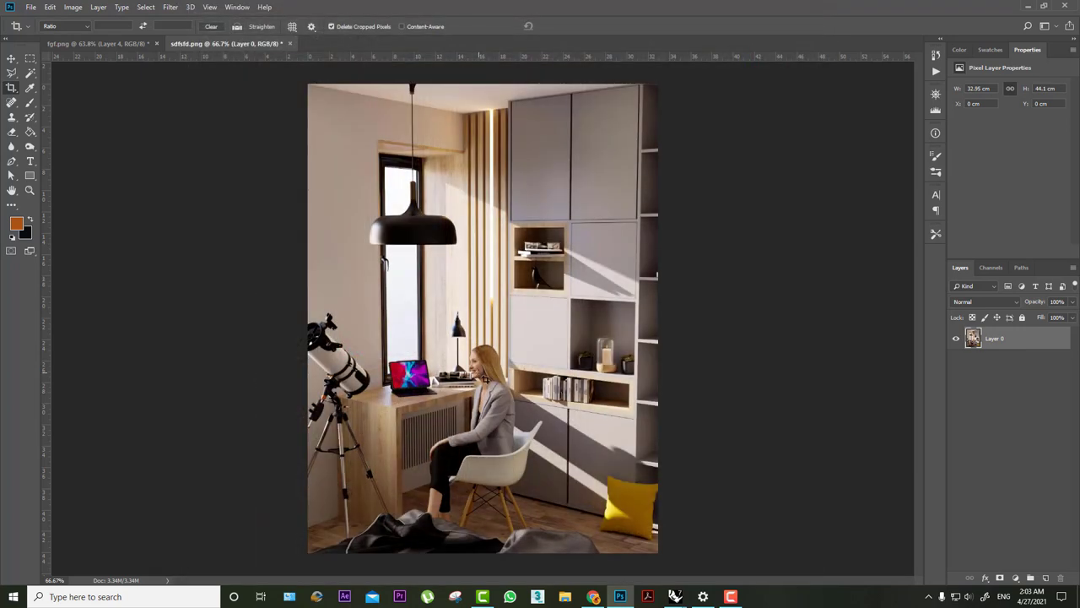
- Toggle undo and redo to compare the render before and after grading
key(ctrl+z)
key(ctrl+shift+z)
key(ctrl+z)
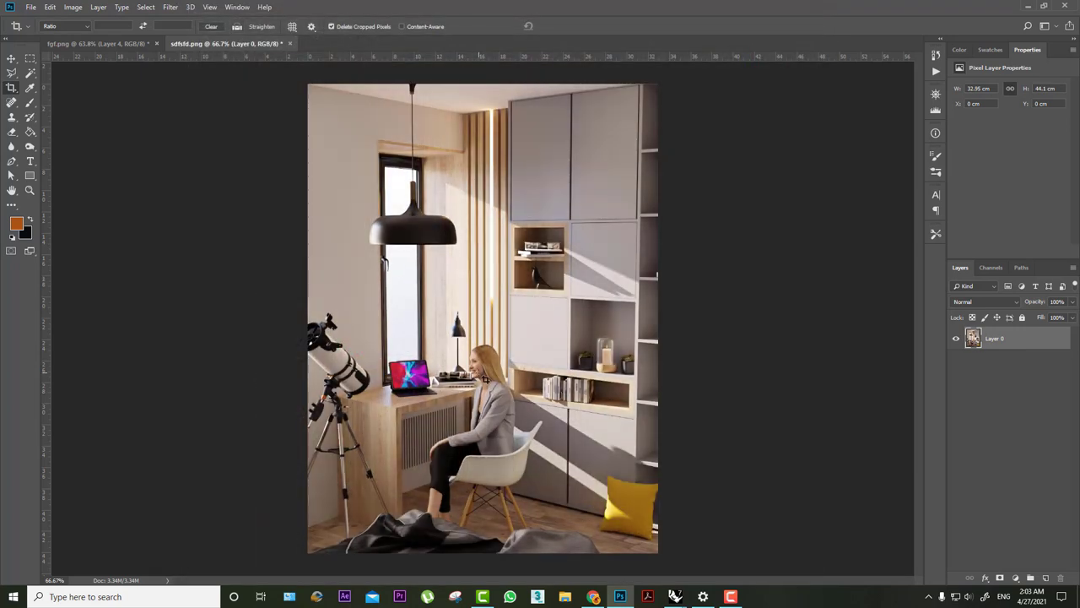
key(ctrl+shift+z)
key(ctrl+z)
key(ctrl+shift+z)
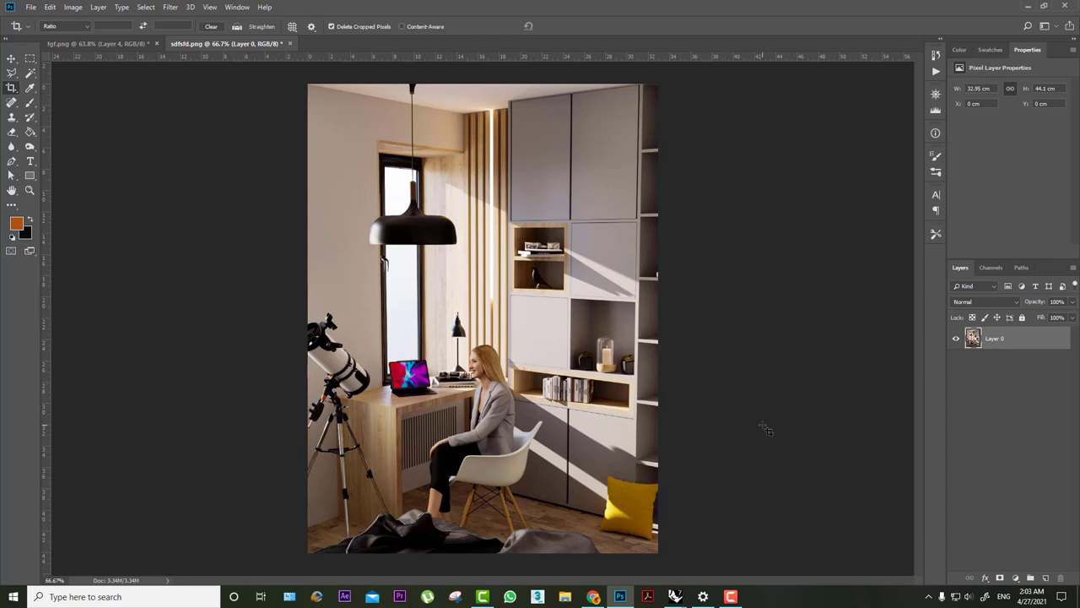
- Magic Wand-select the upper and lower white window panes, delete them, and deselect
click(29, 74)
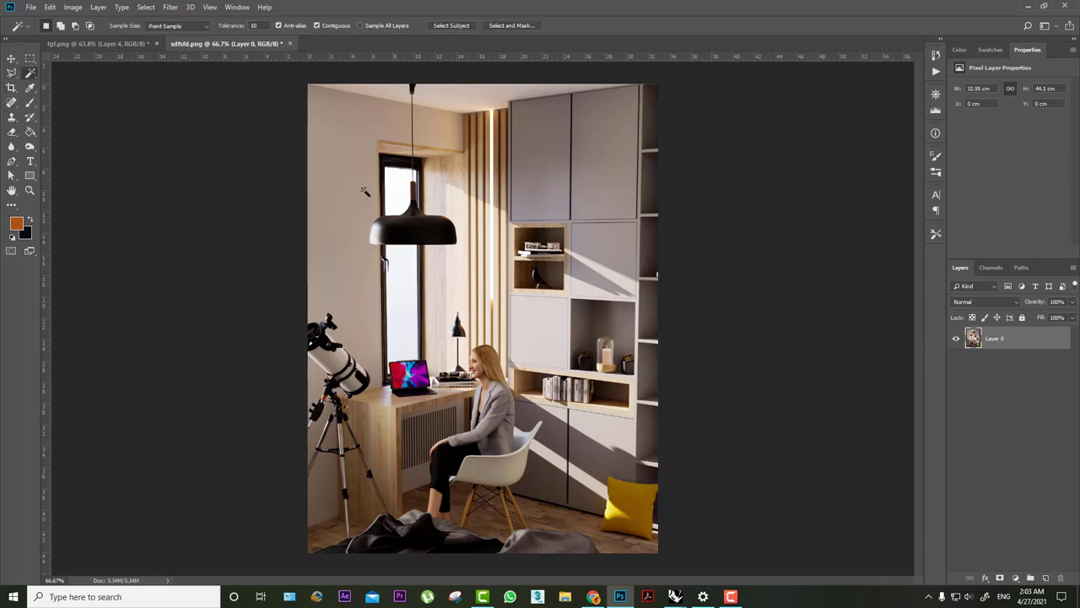
click(405, 183)
alt+scroll(414, 175, up, 5)
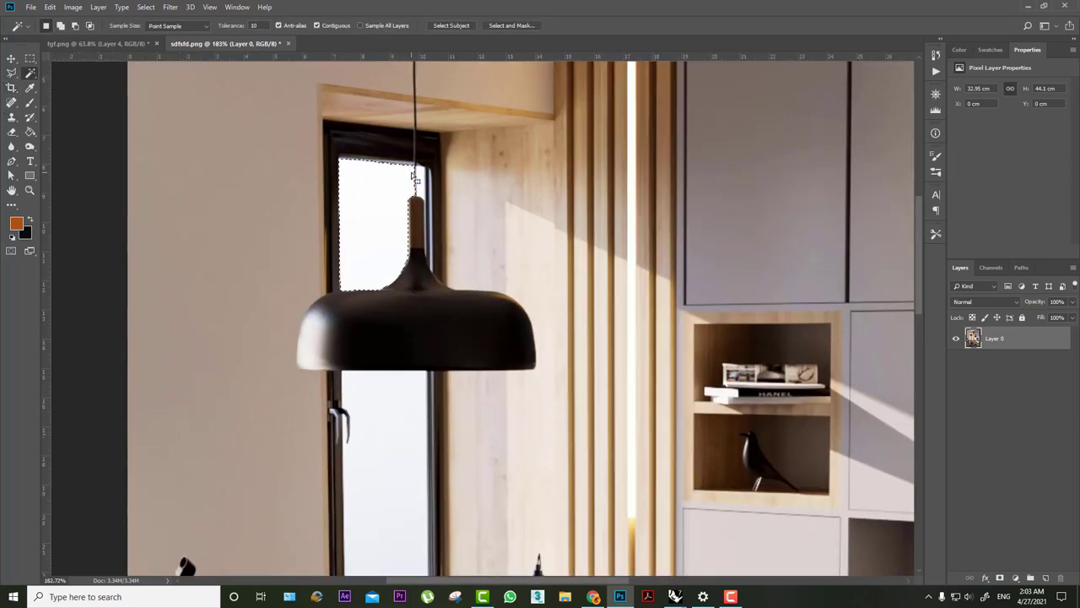
shift+click(389, 409)
alt+scroll(388, 409, down, 3)
alt+scroll(387, 410, down, 2)
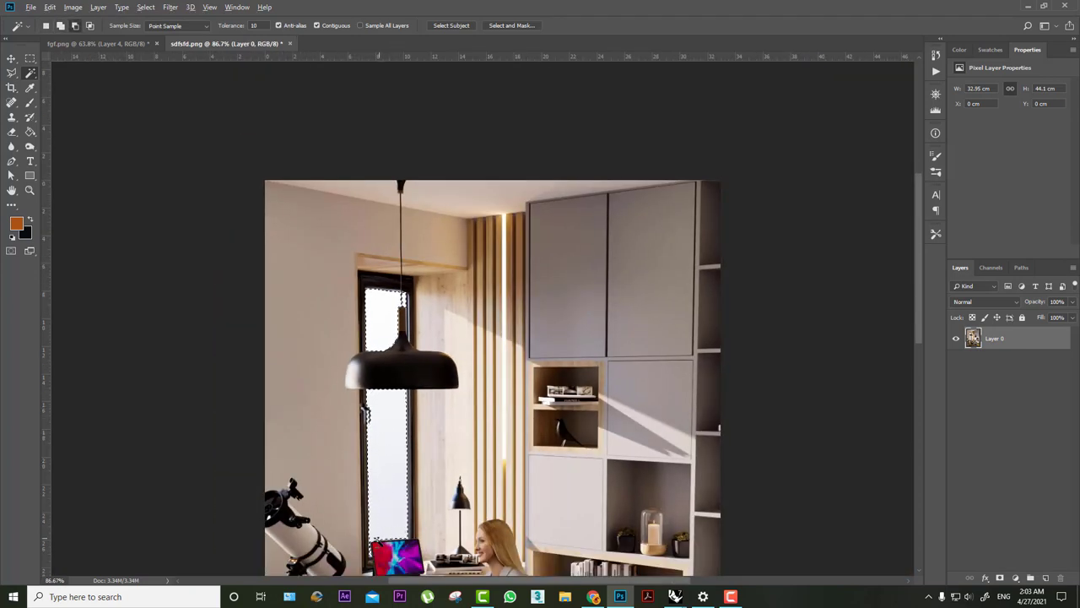
alt+scroll(396, 527, up, 5)
alt+scroll(375, 541, up, 2)
scroll(388, 337, down, 3)
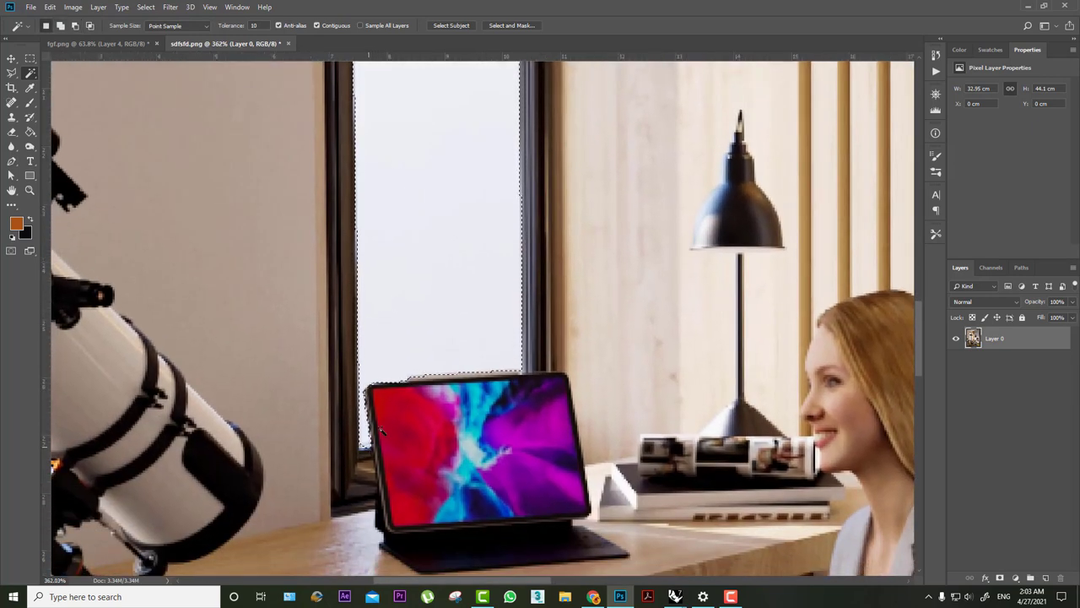
alt+scroll(382, 430, down, 3)
alt+scroll(447, 360, down, 2)
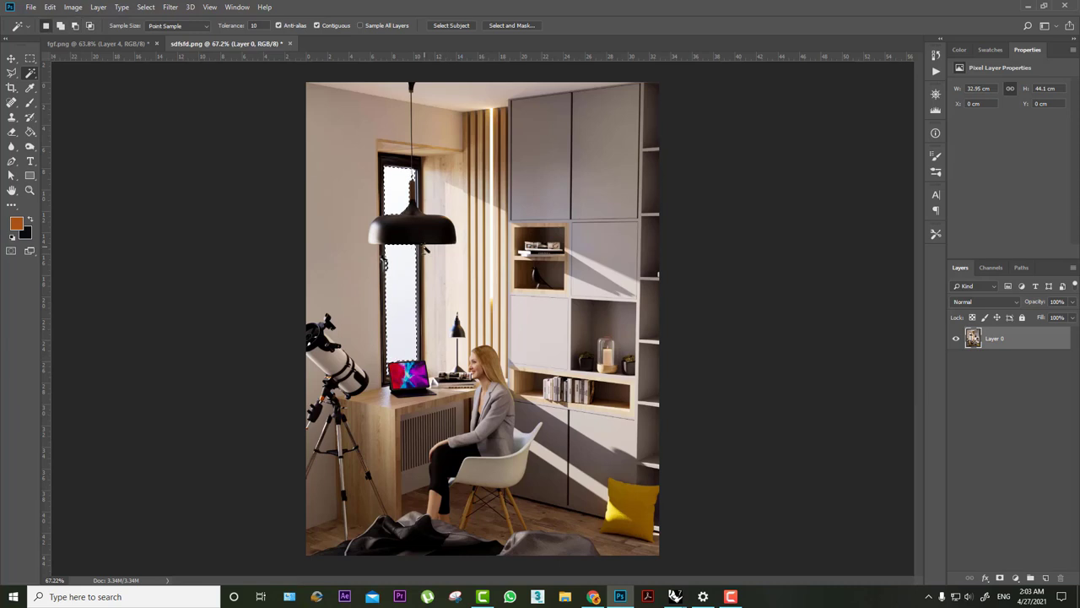
key(Delete)
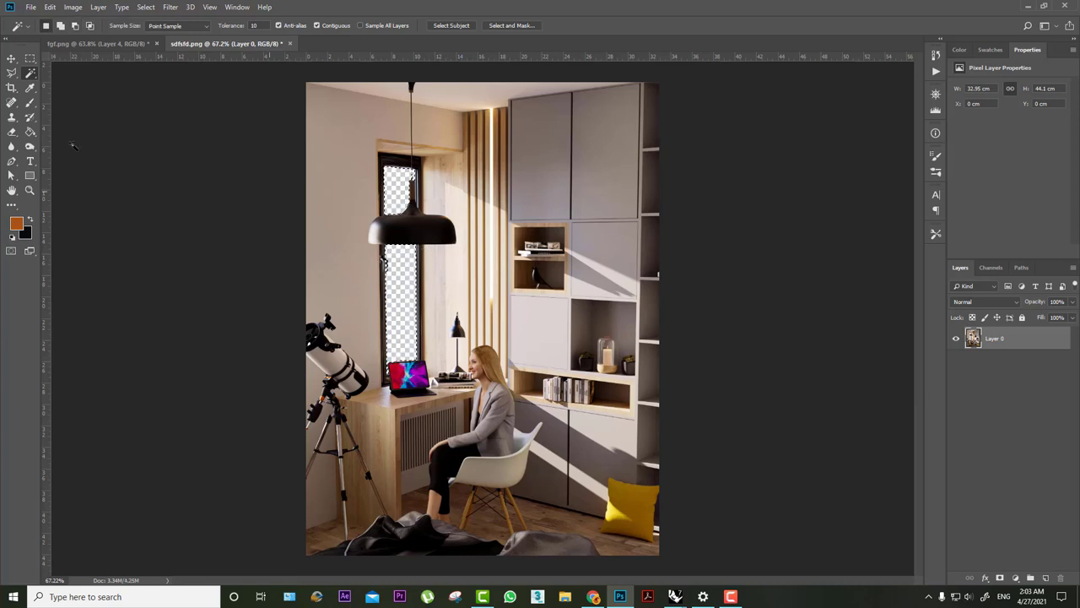
key(ctrl+d)
- Create a new layer filled with white (#ffffff)
click(32, 133)
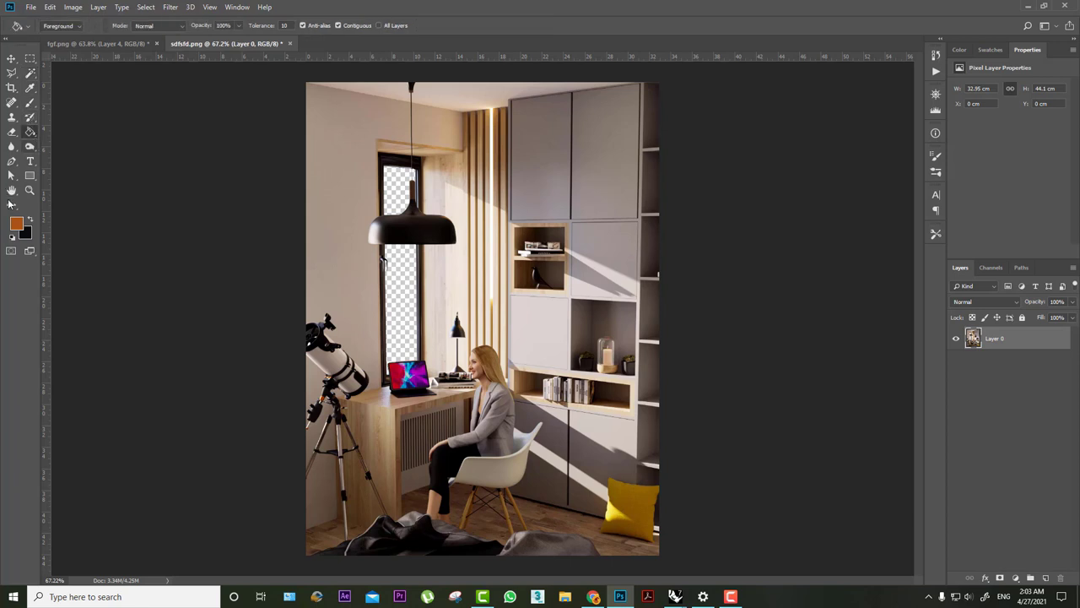
click(17, 224)
text(ffffff)
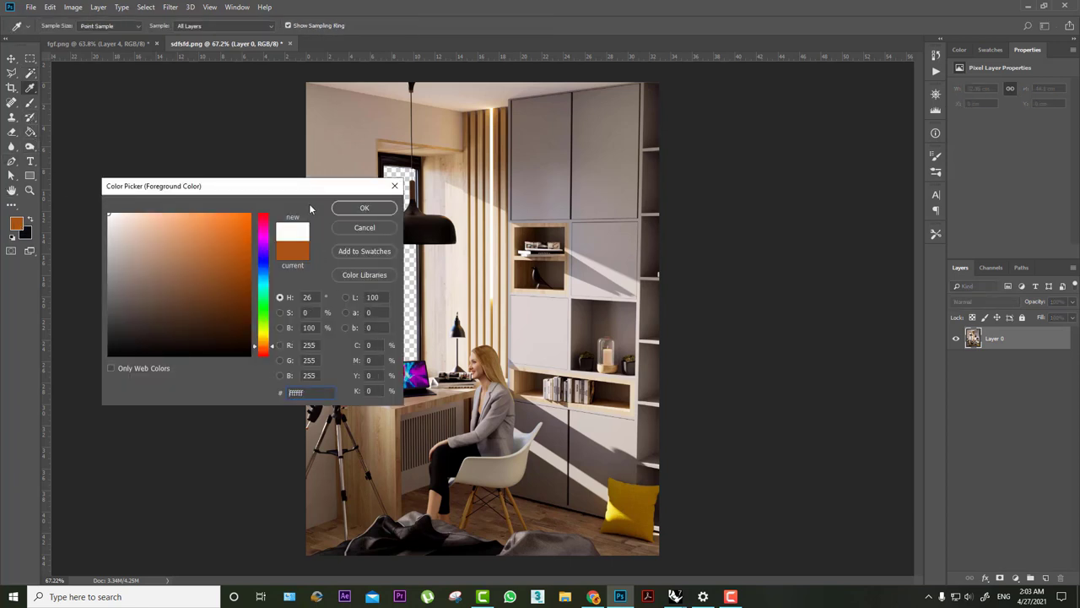
click(364, 208)
click(1046, 578)
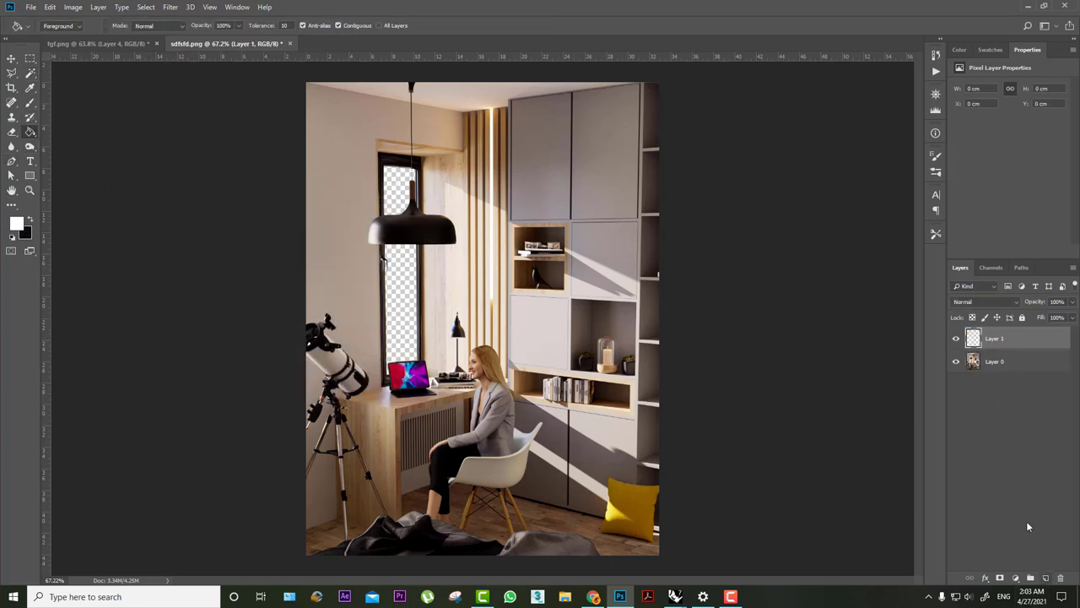
click(505, 330)
- Move the white layer below Layer 0 and minimize Photoshop
click(11, 59)
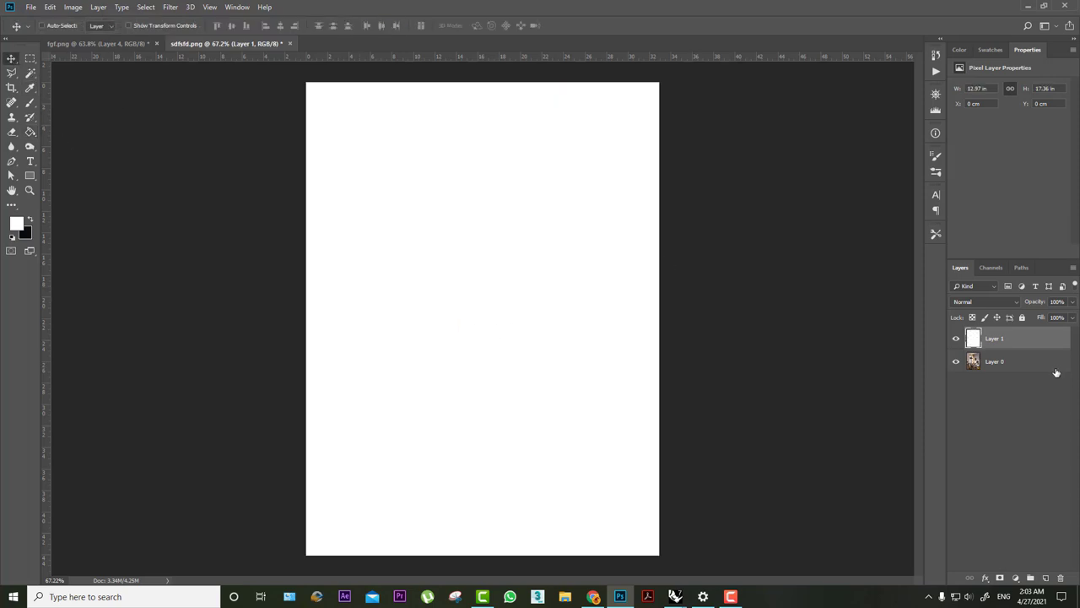
drag(1023, 349, 1021, 373)
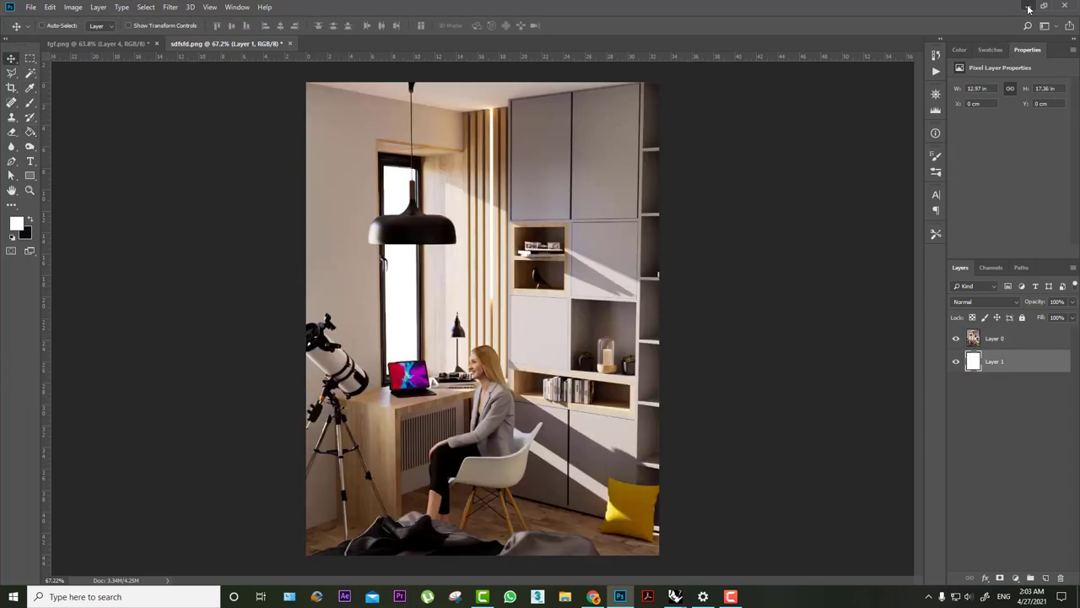
click(1027, 7)
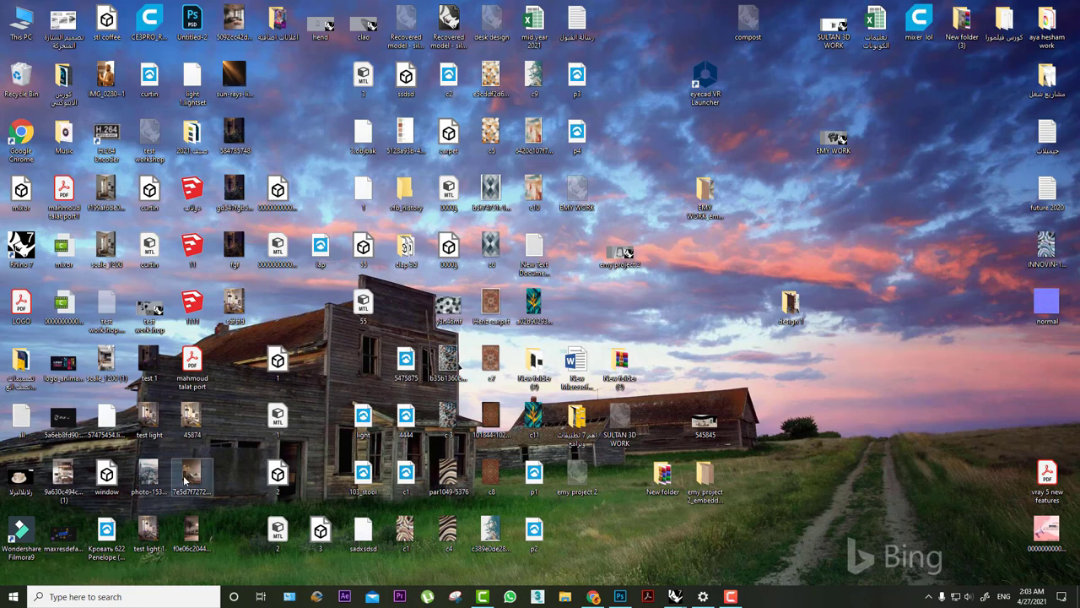
- Place the city photo, scale it to about 59%, and distort its corners into the window
mouse_move(185, 480)
mouse_down()
mouse_move(621, 600)
mouse_move(540, 179)
mouse_up()
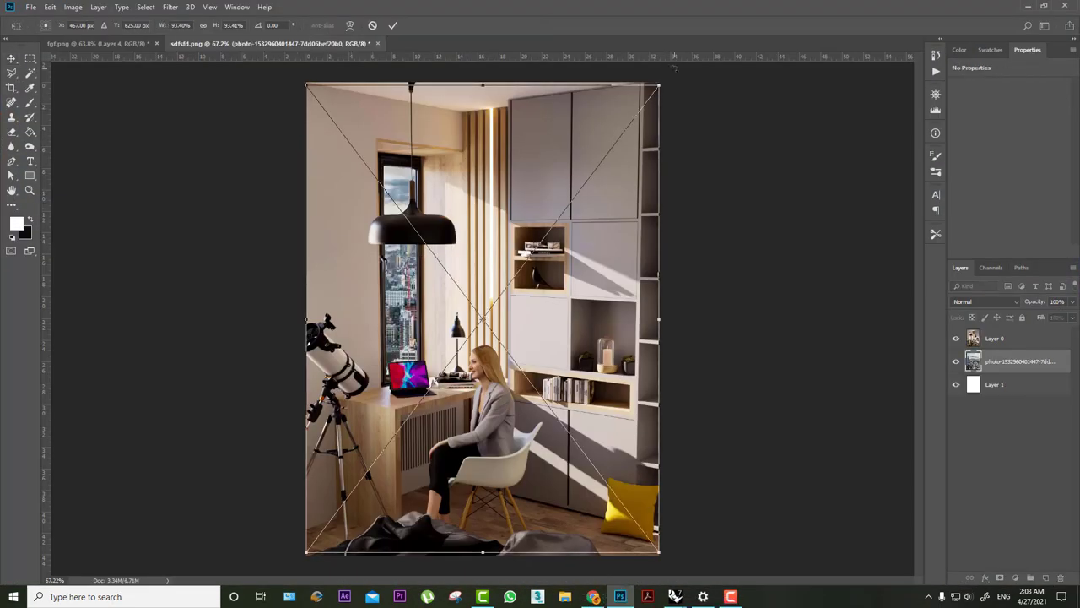
alt+shift+drag(661, 82, 595, 170)
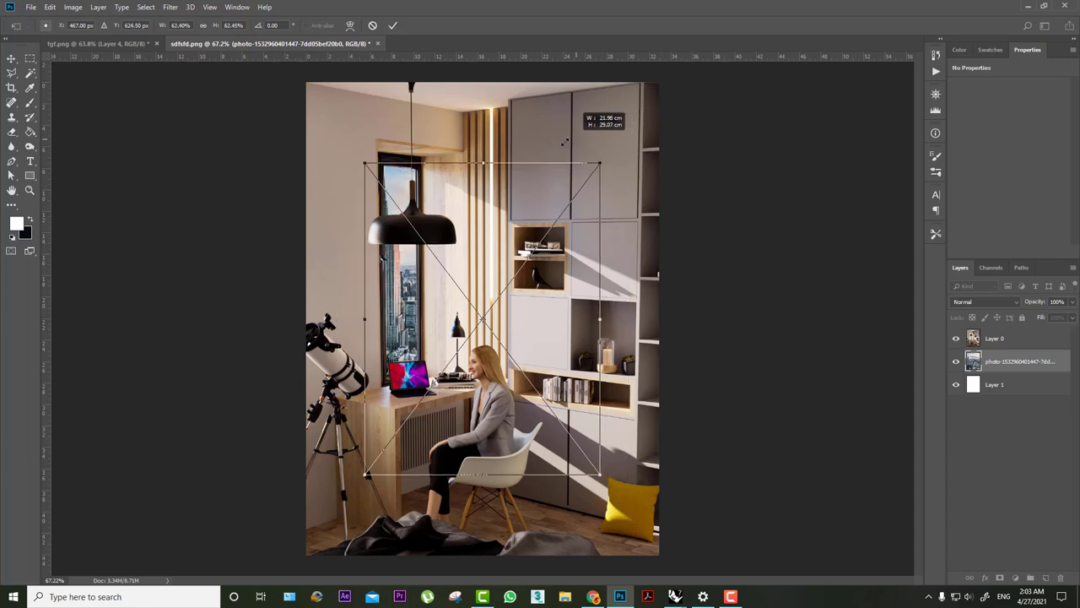
drag(521, 206, 510, 197)
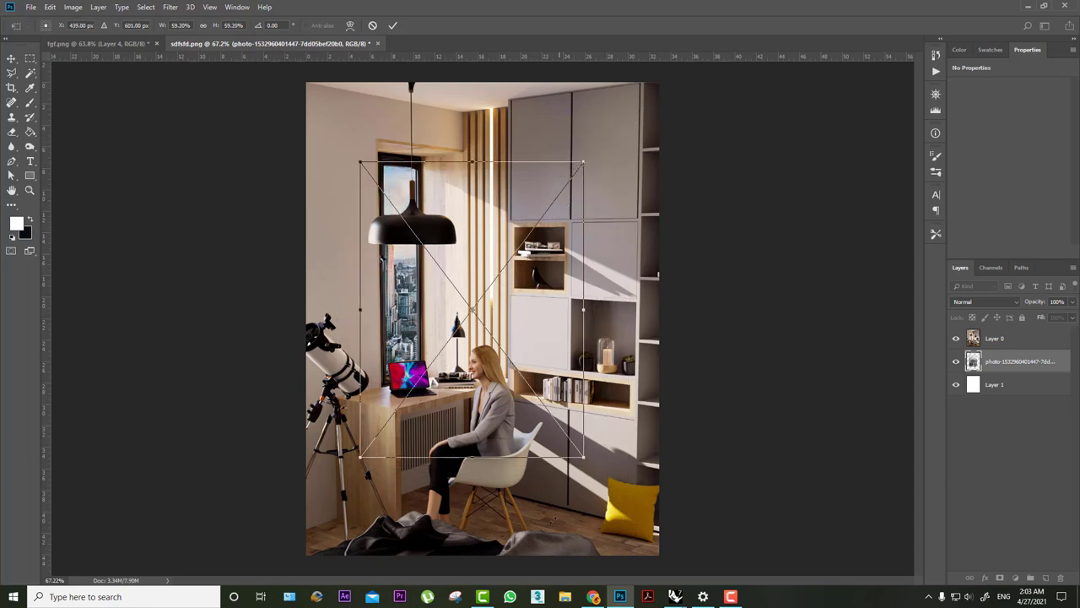
ctrl+drag(578, 452, 552, 414)
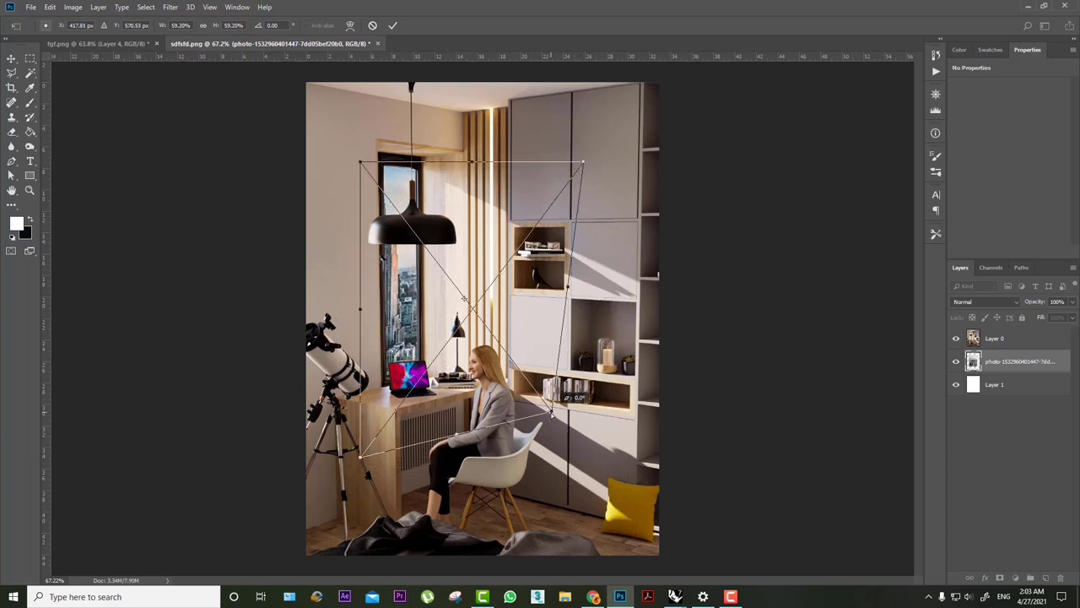
ctrl+drag(573, 169, 549, 194)
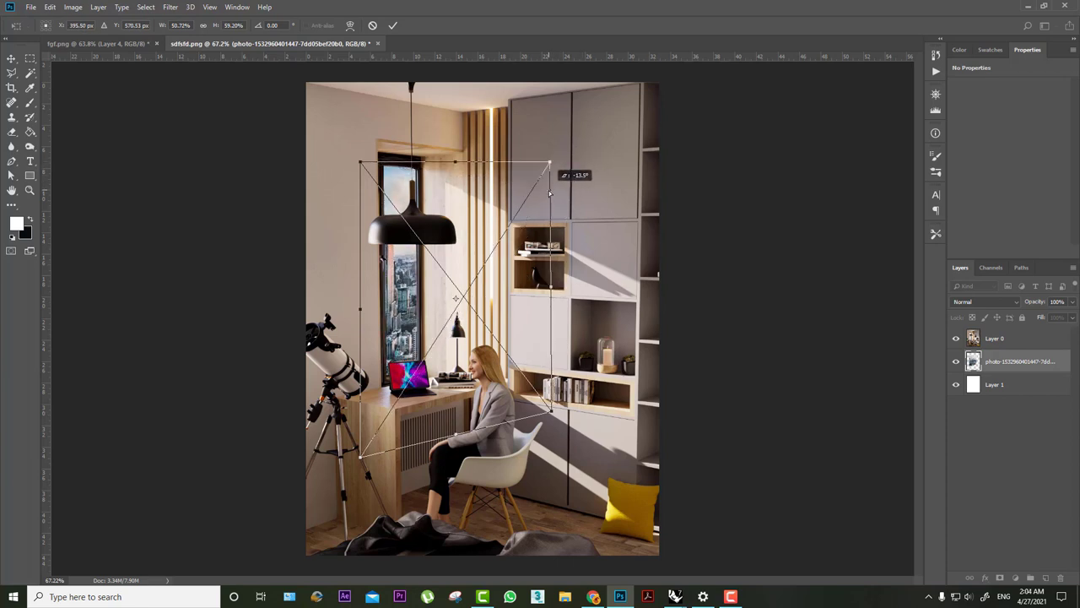
ctrl+drag(549, 164, 544, 180)
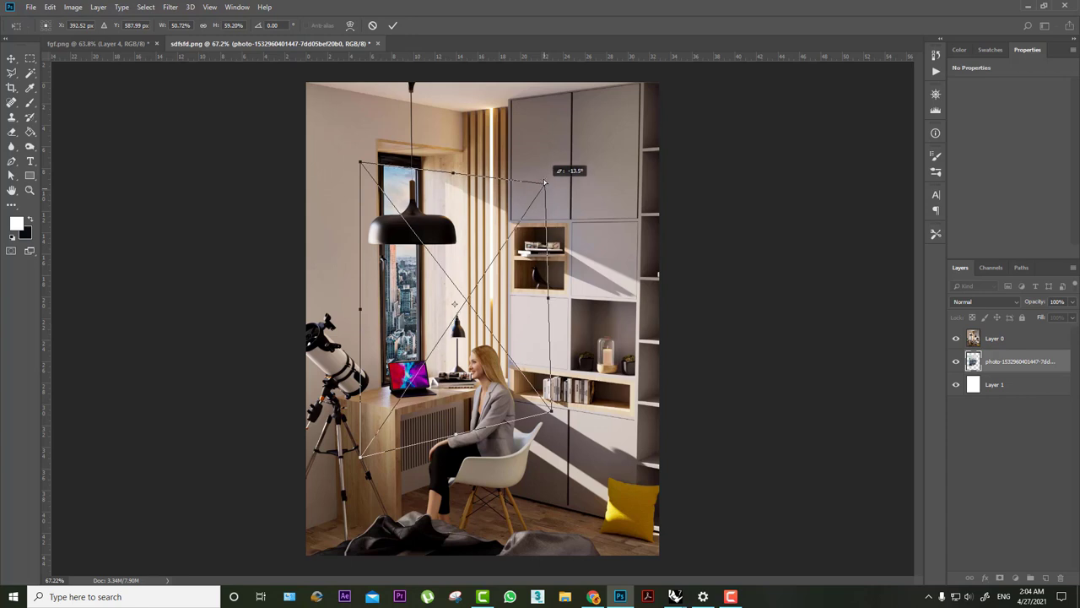
key(Return)
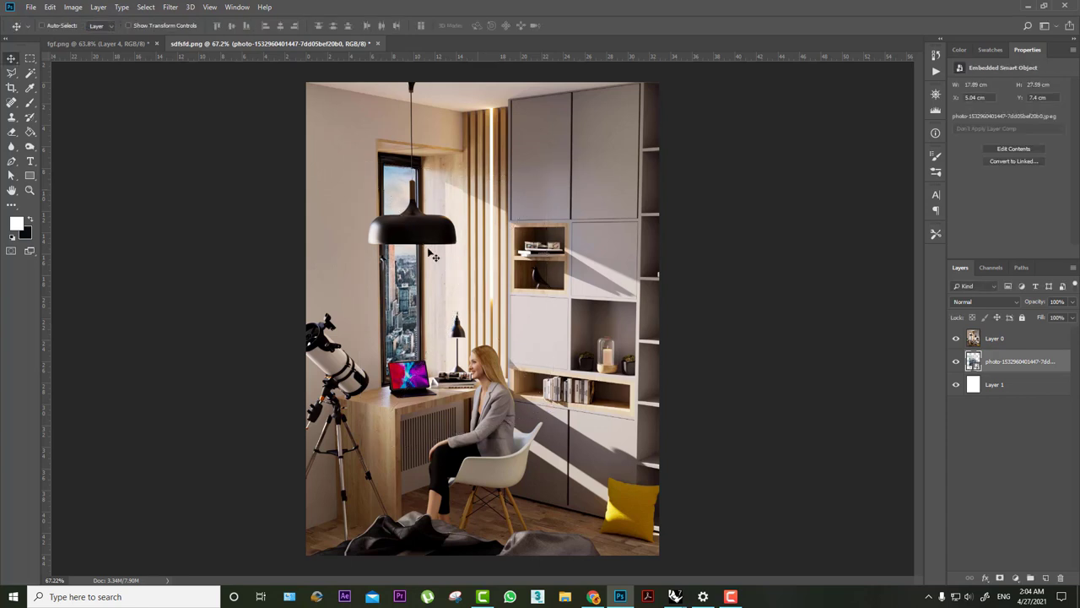
- Reposition the city photo, fade it to 37% opacity, and add a new layer above Layer 0
mouse_move(413, 286)
mouse_down()
mouse_move(405, 265)
mouse_move(415, 293)
mouse_move(426, 288)
mouse_up()
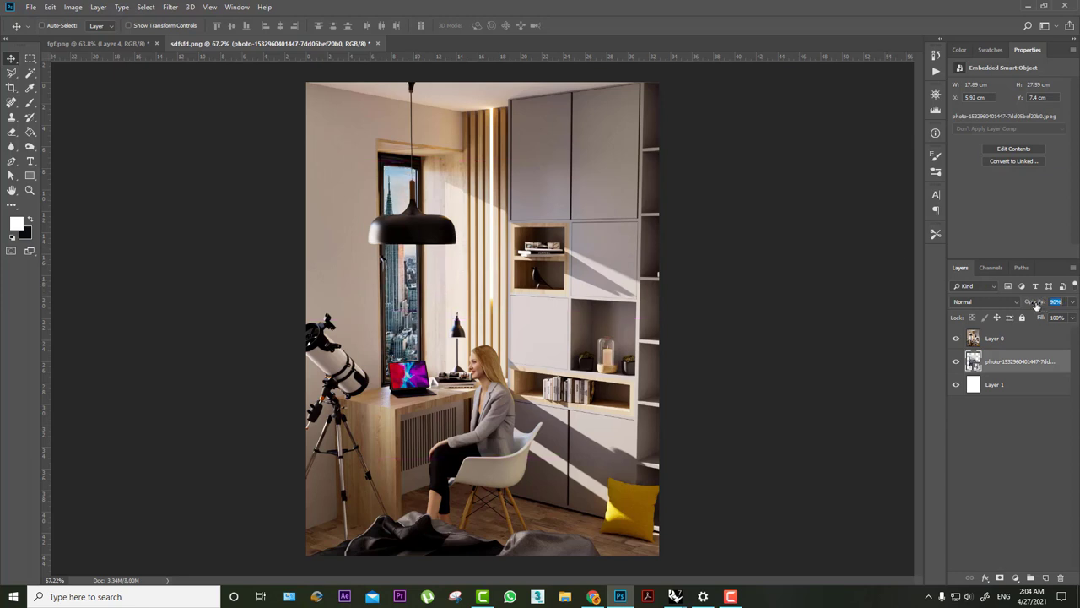
drag(1036, 306, 1037, 307)
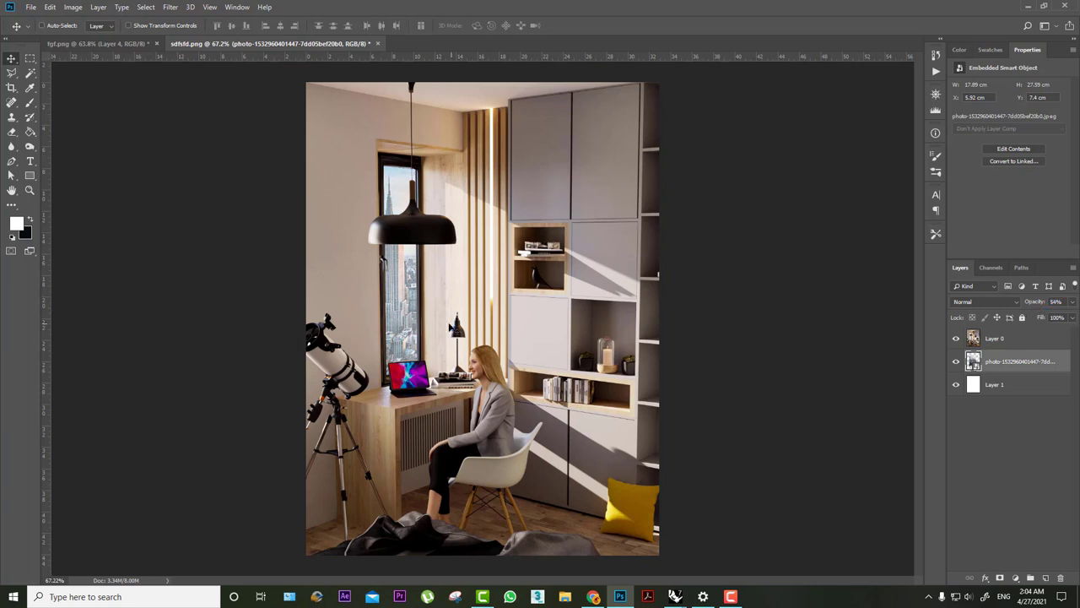
drag(450, 326, 440, 326)
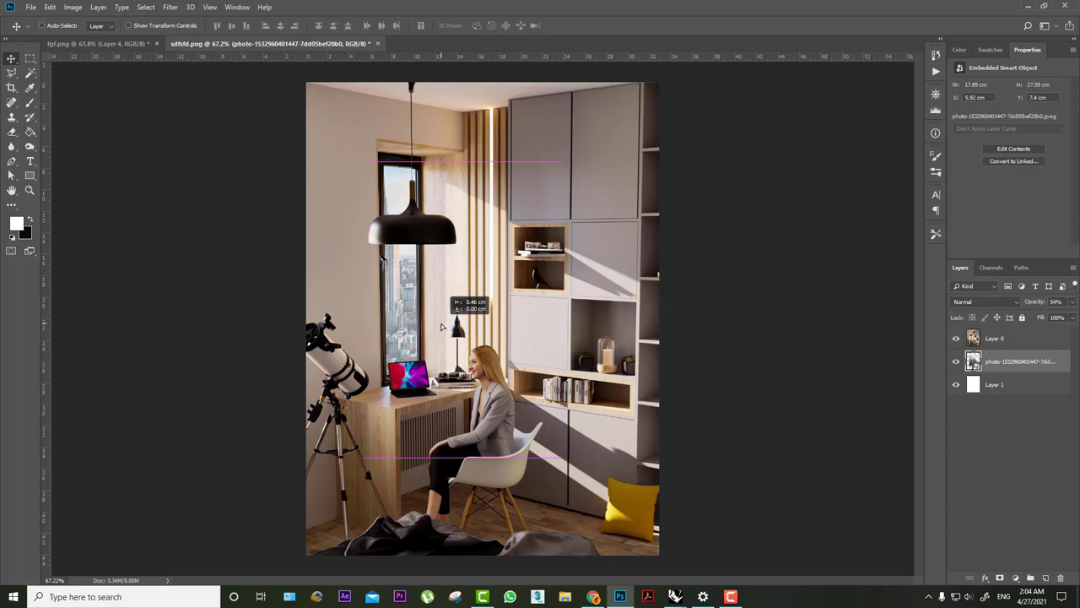
drag(441, 327, 479, 325)
key(ctrl+t)
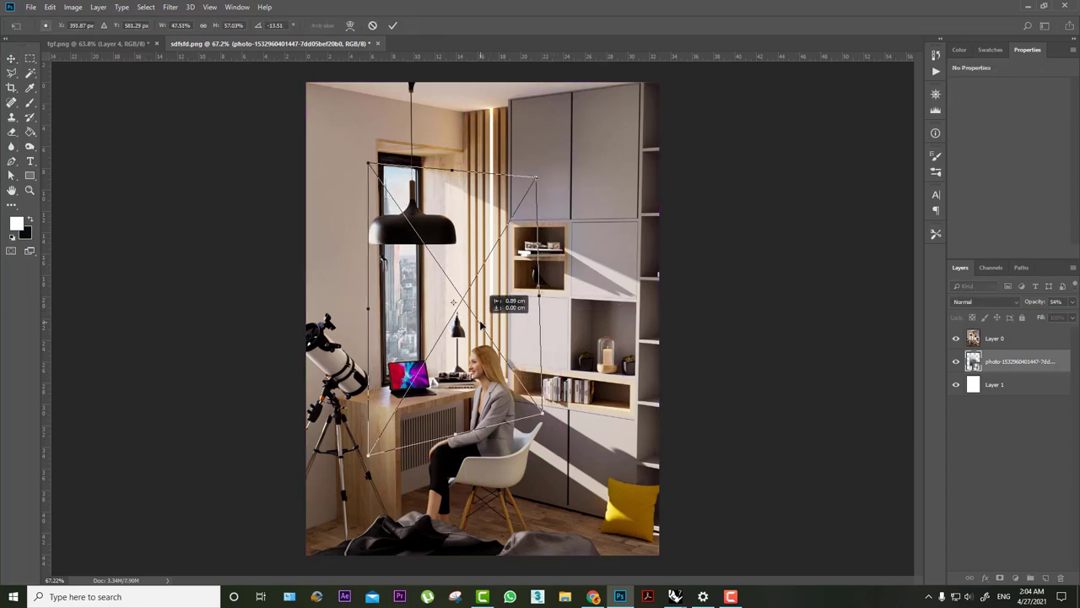
key(Return)
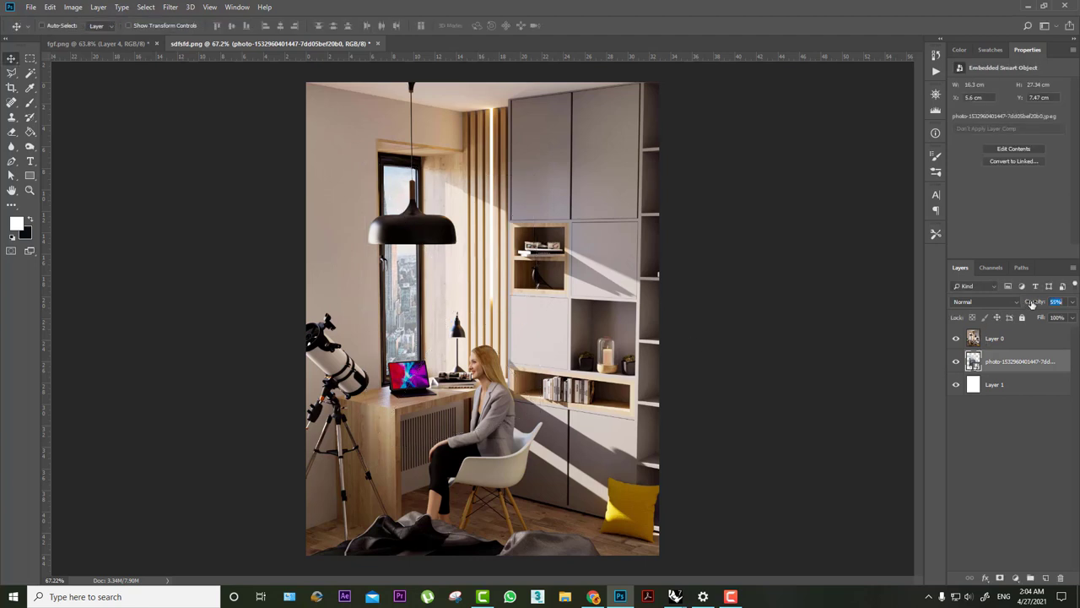
drag(1031, 304, 1032, 302)
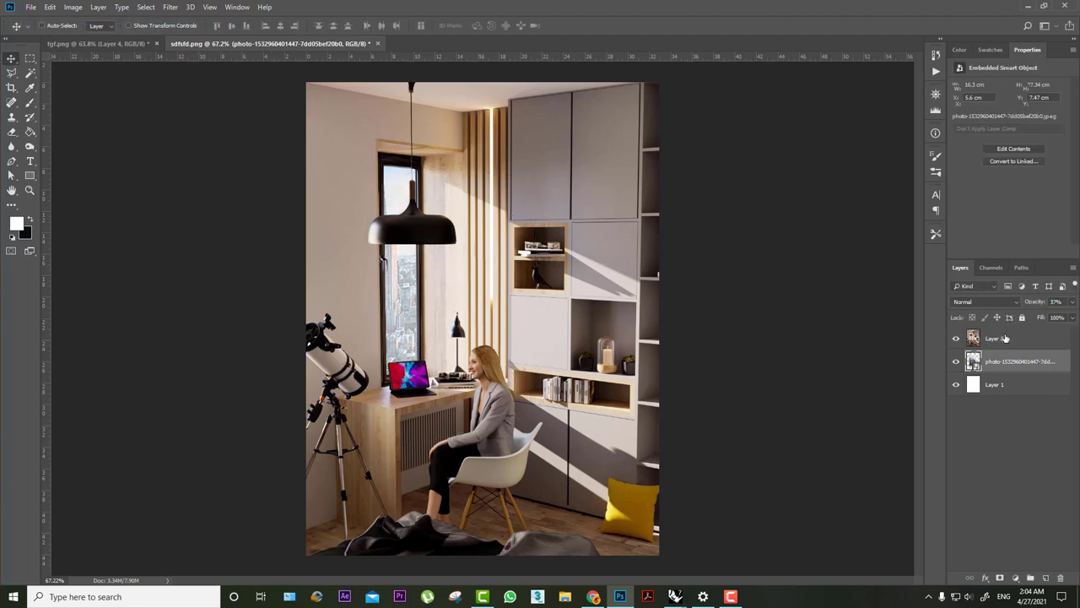
click(1004, 337)
click(1046, 577)
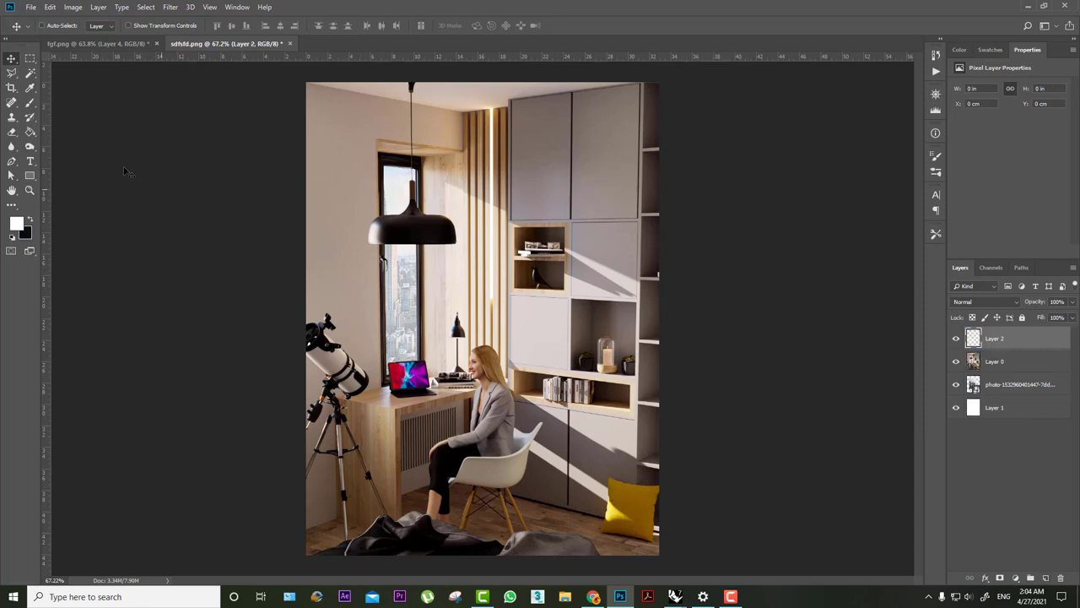
- Try painting with the Sun Rays 3 brush at about 1748 px, then undo it
click(31, 102)
right_click(409, 223)
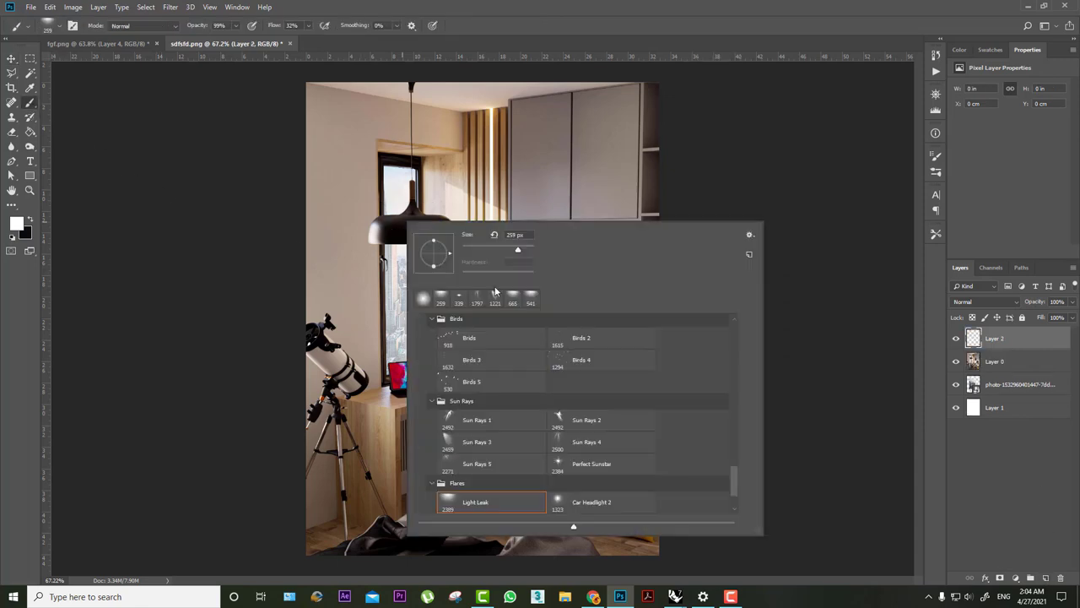
click(468, 445)
scroll(506, 405, down, 1)
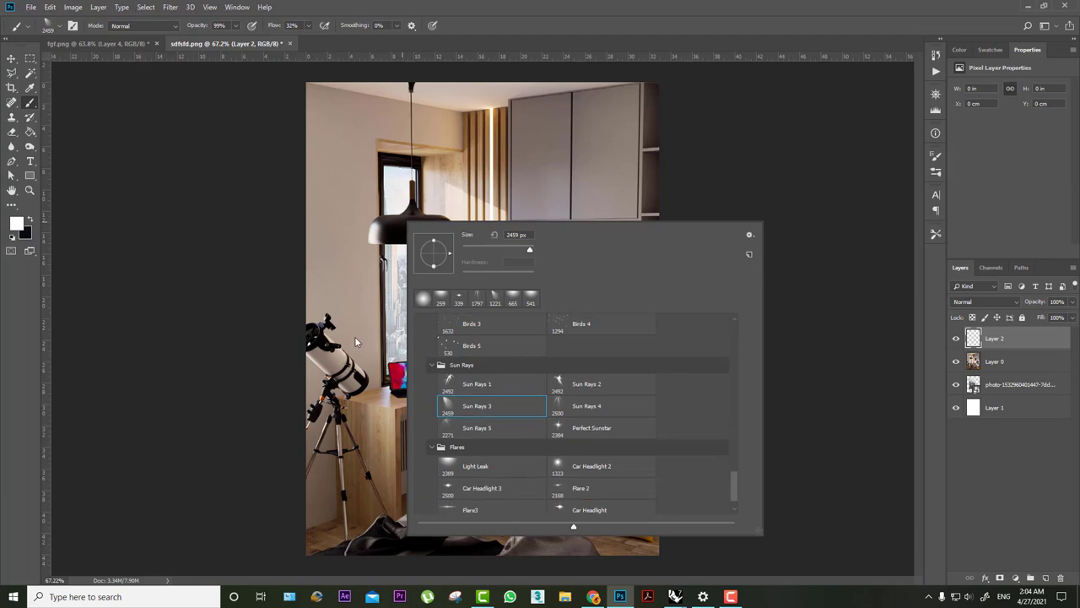
click(354, 336)
alt+right_drag(434, 326, 495, 192)
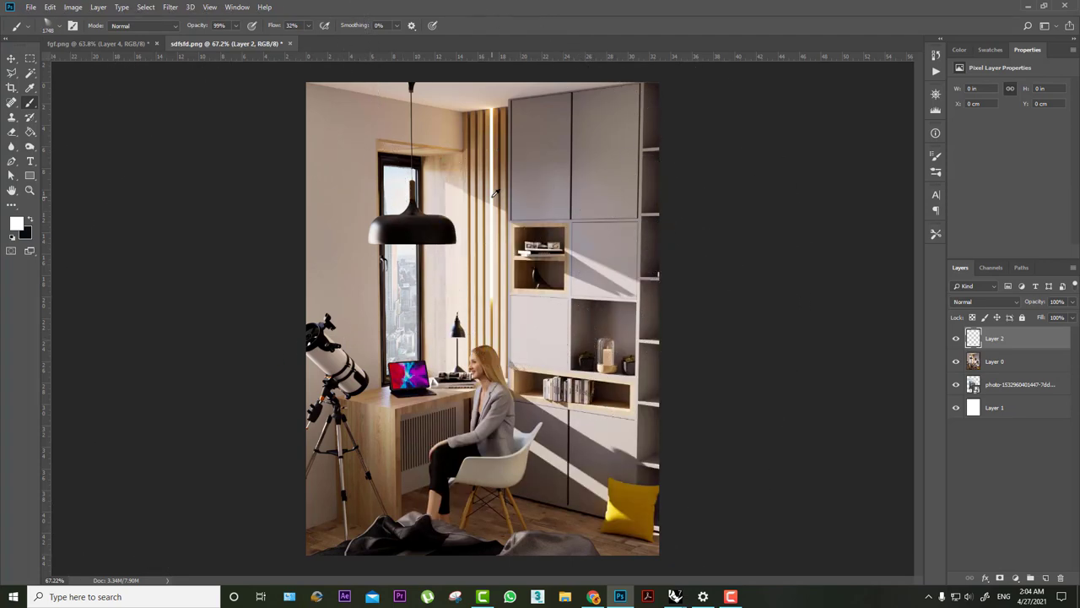
click(578, 335)
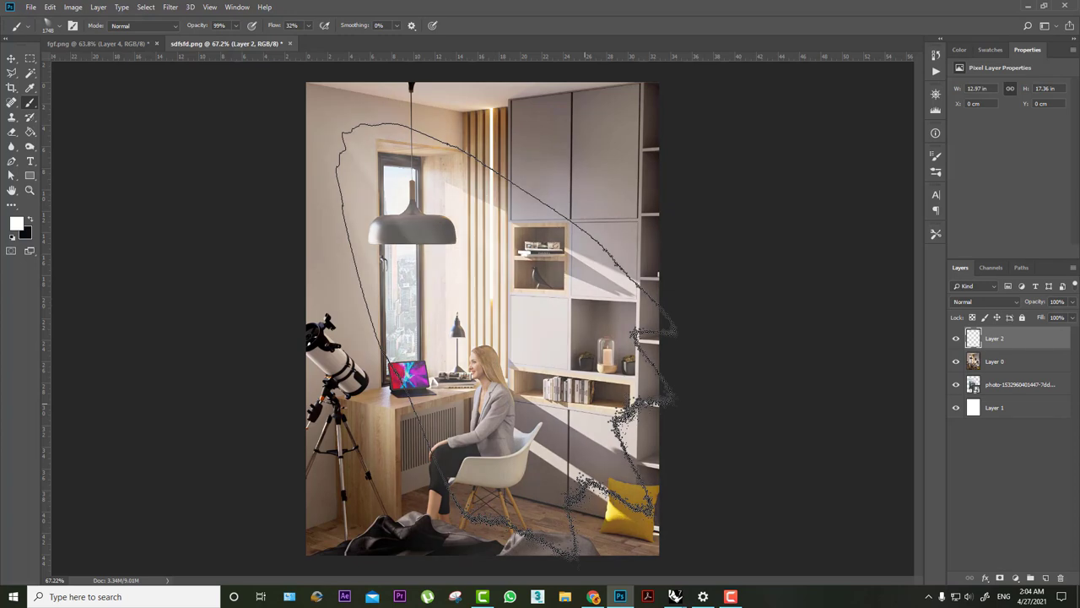
key(ctrl+z)
key(ctrl+z)
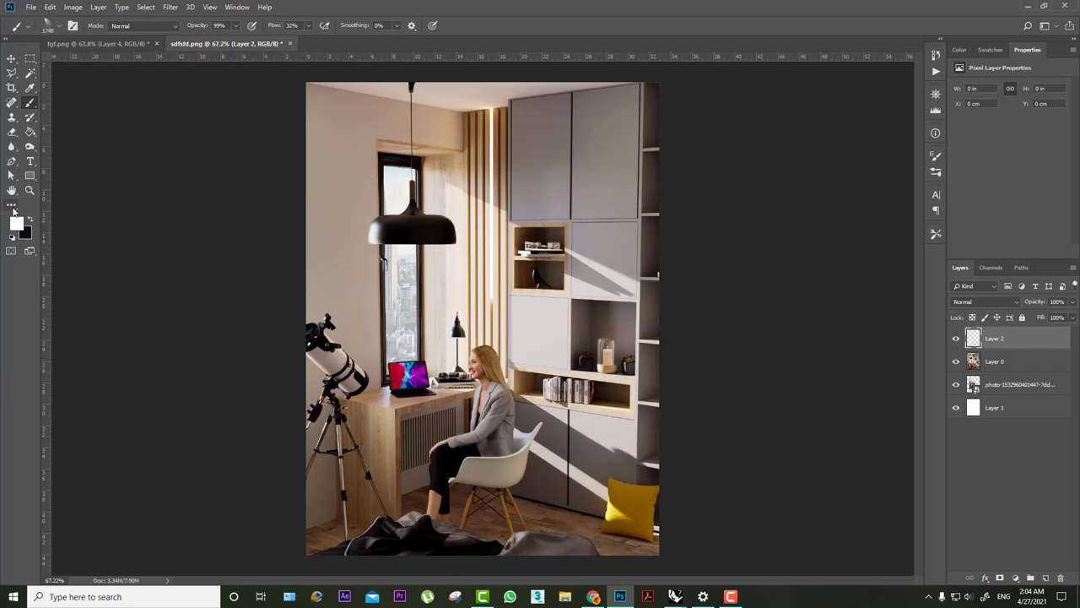
- Paint a pale-yellow #f8f8bd sunlight glow and scale it down to about 75.8%
click(16, 222)
drag(122, 219, 142, 217)
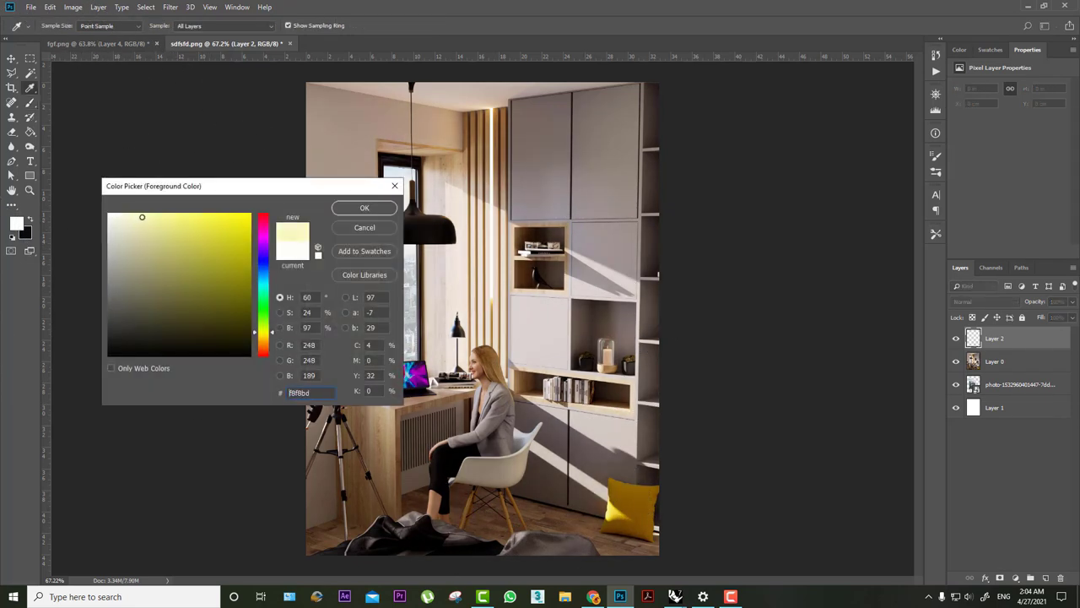
click(354, 215)
key(b)
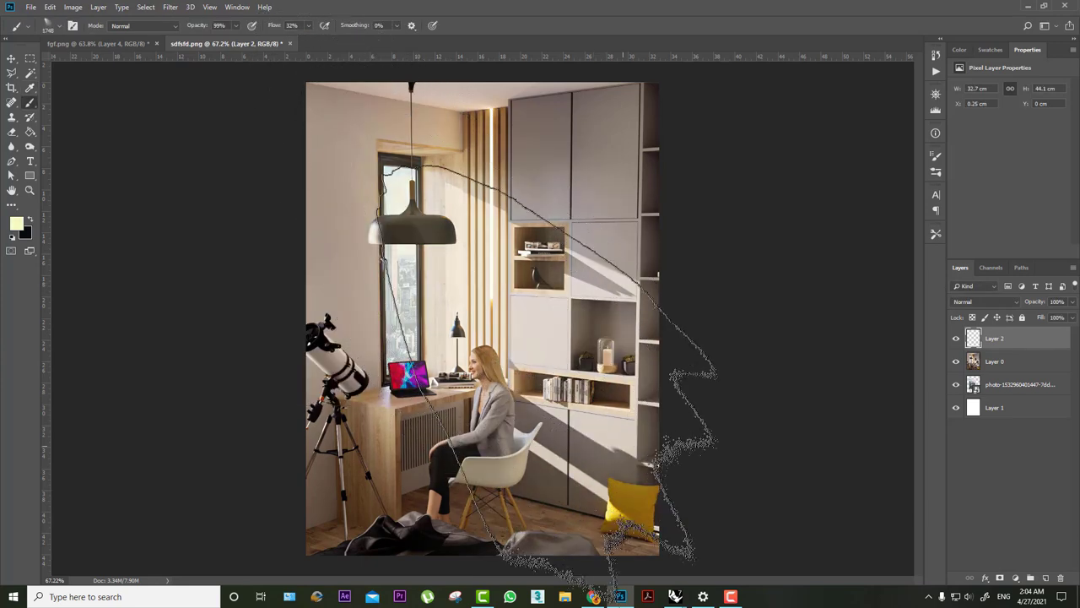
click(525, 346)
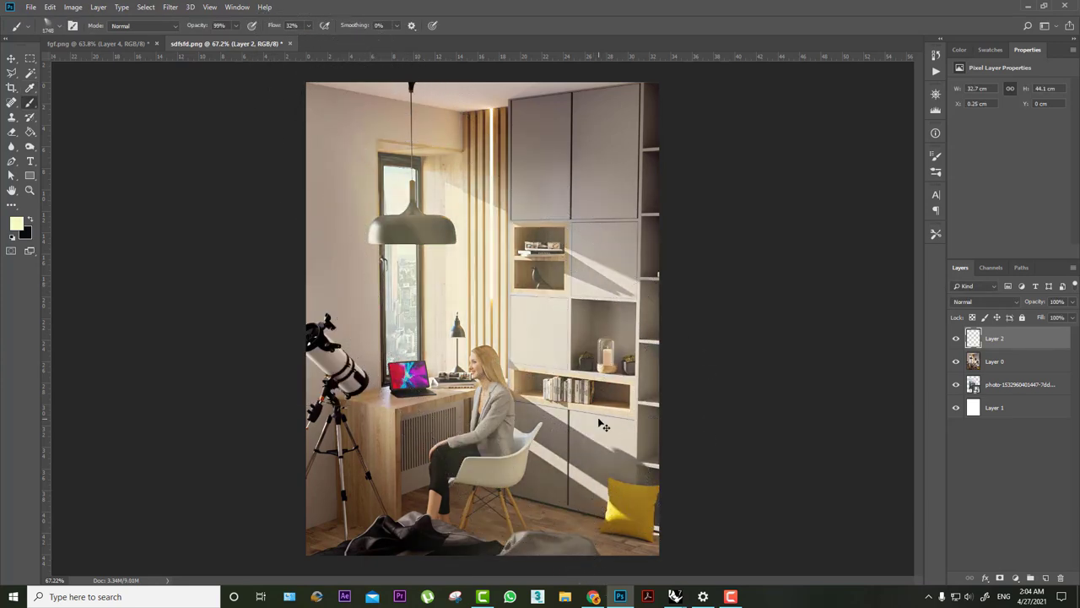
key(ctrl+z)
key(ctrl+t)
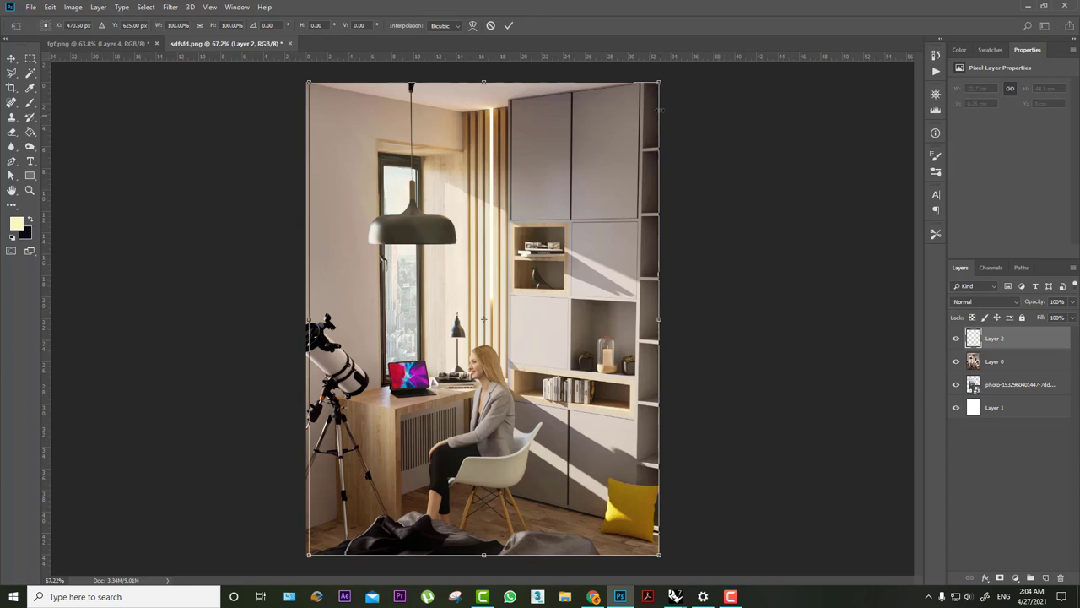
alt+drag(661, 84, 630, 115)
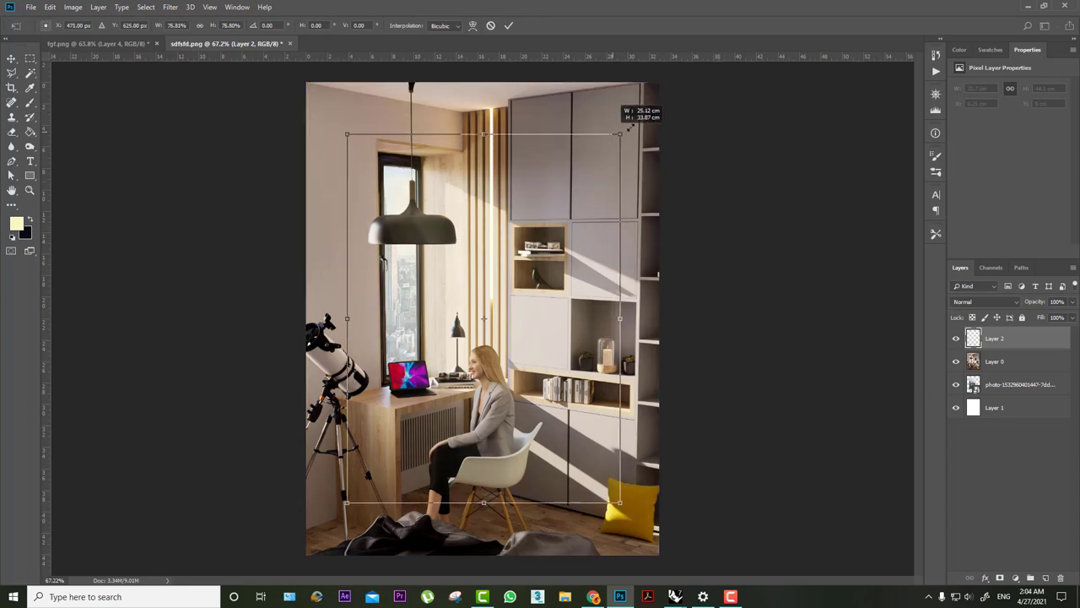
- Duplicate the glow, set both layers to 71% opacity, and convert them to one smart object
key(Return)
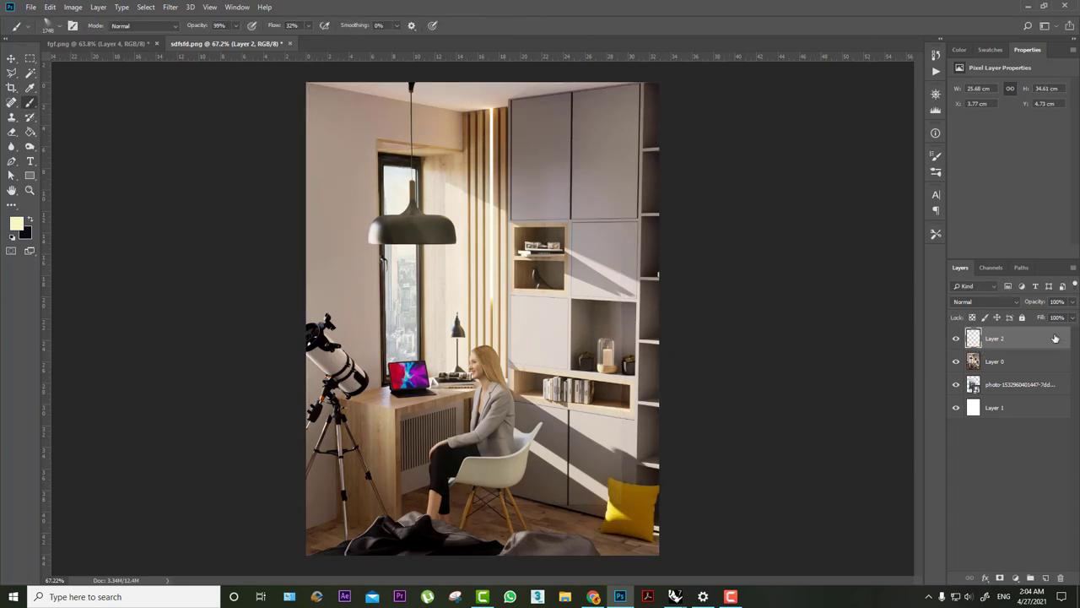
key(ctrl+j)
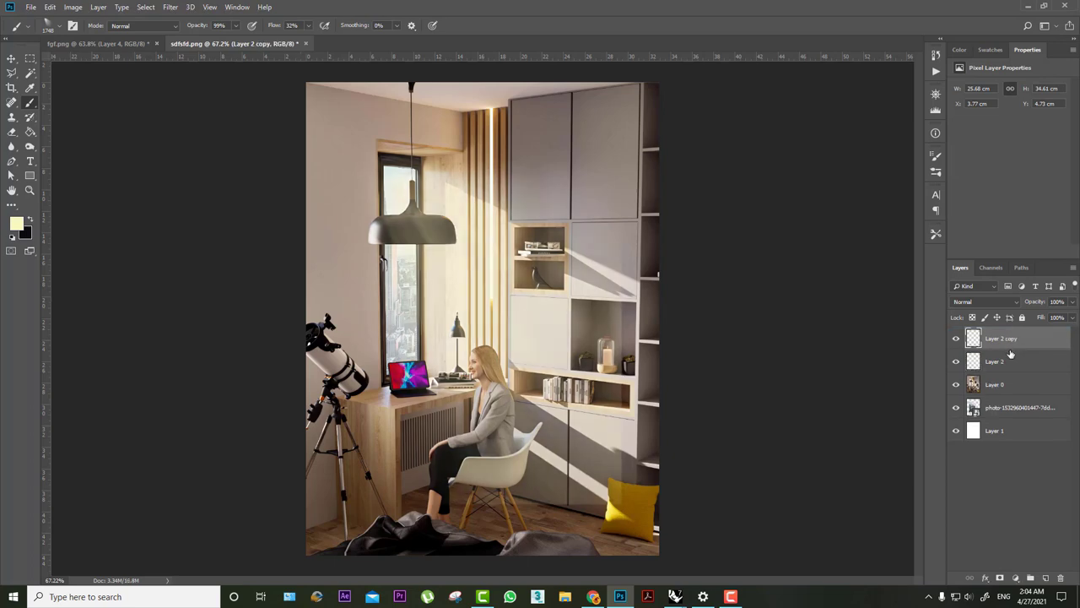
shift+click(1011, 357)
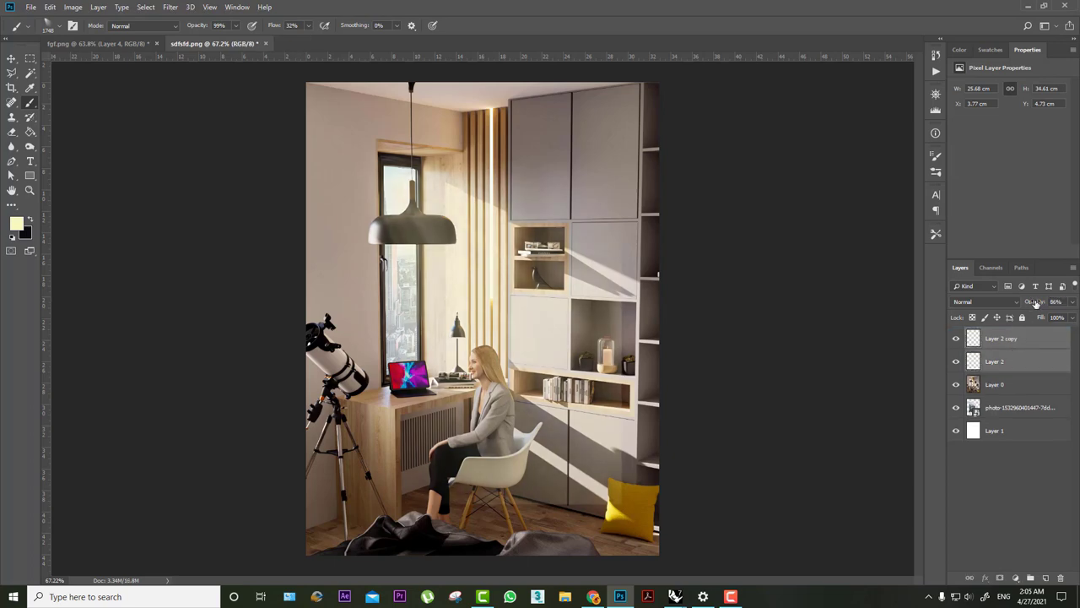
drag(1034, 304, 1037, 304)
right_click(1026, 349)
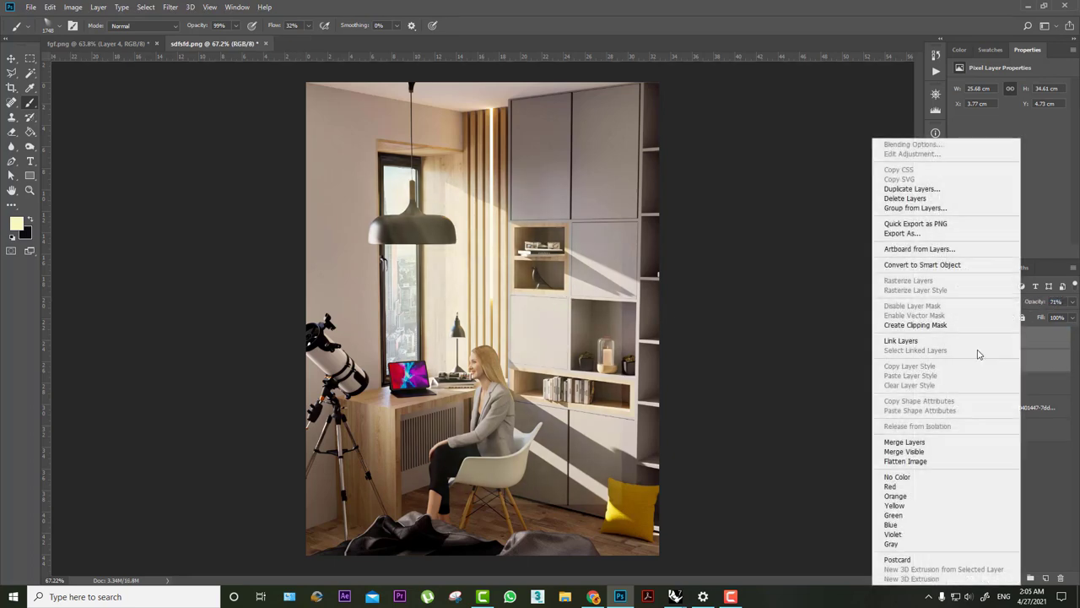
click(919, 265)
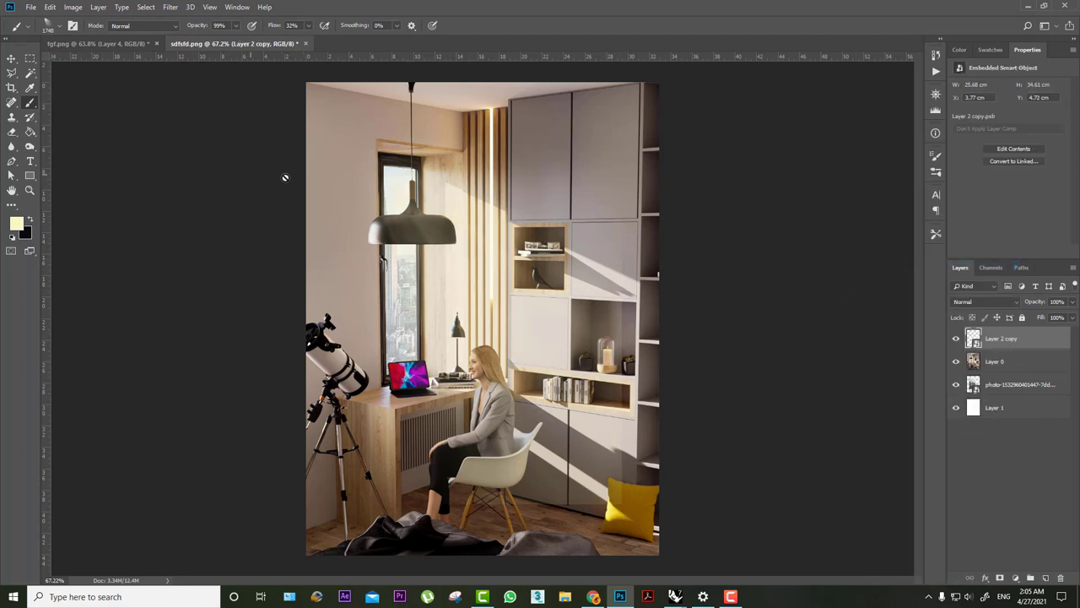
click(11, 60)
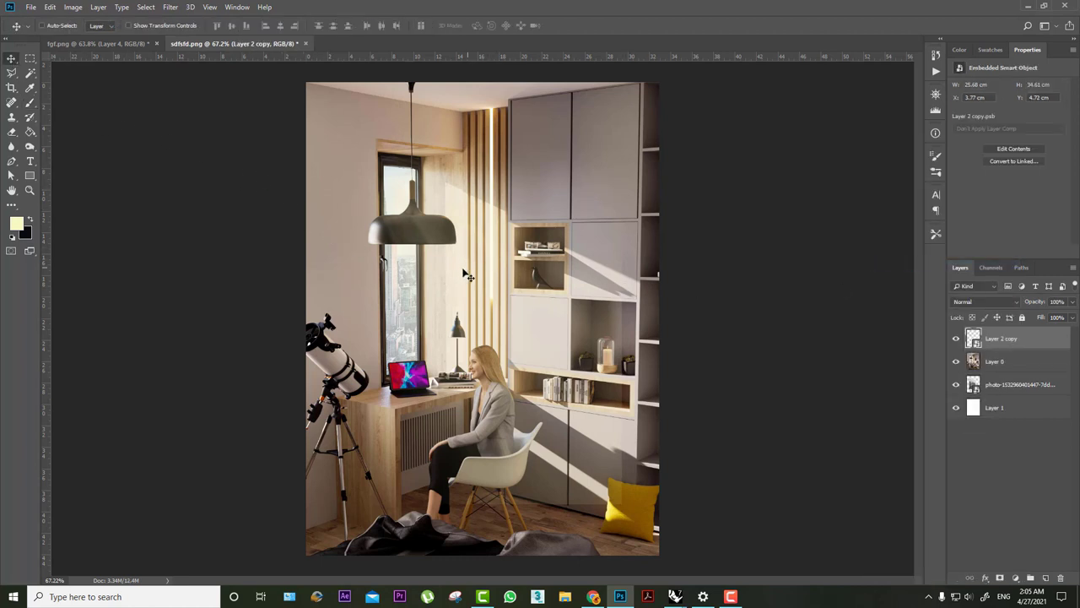
- Nudge the sunlight glow into place and quick-select the pendant lamp shade on Layer 0
drag(466, 275, 459, 266)
alt+scroll(420, 225, up, 3)
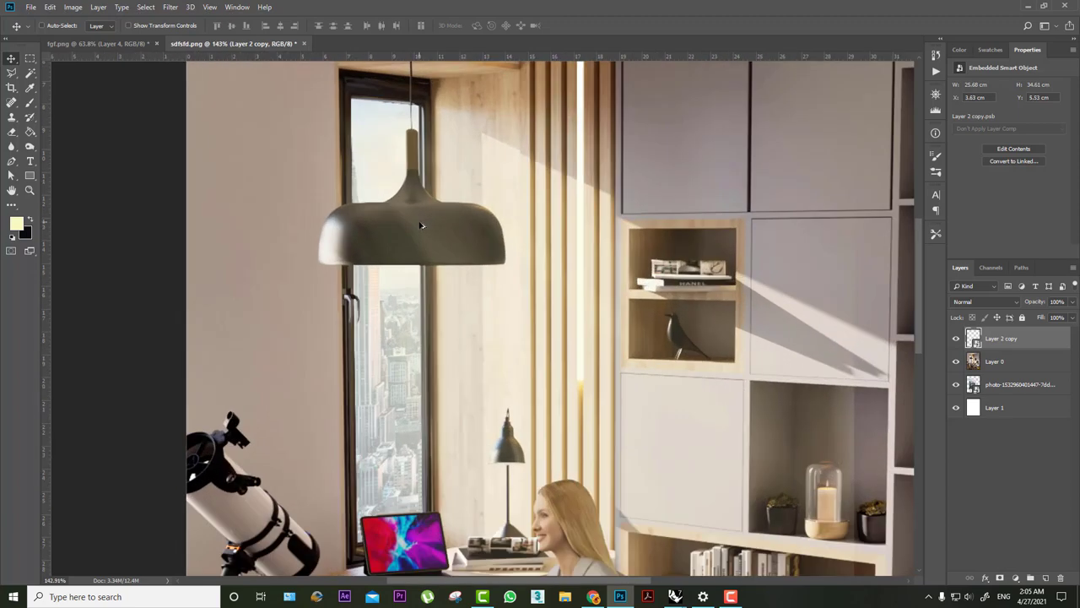
click(1026, 360)
drag(31, 73, 71, 79)
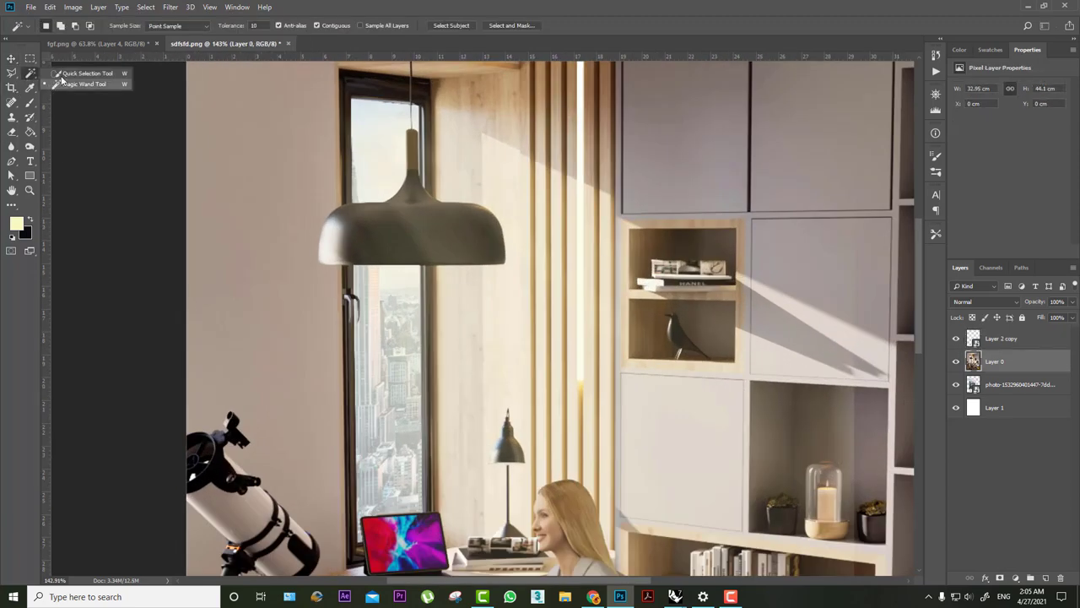
drag(333, 244, 344, 243)
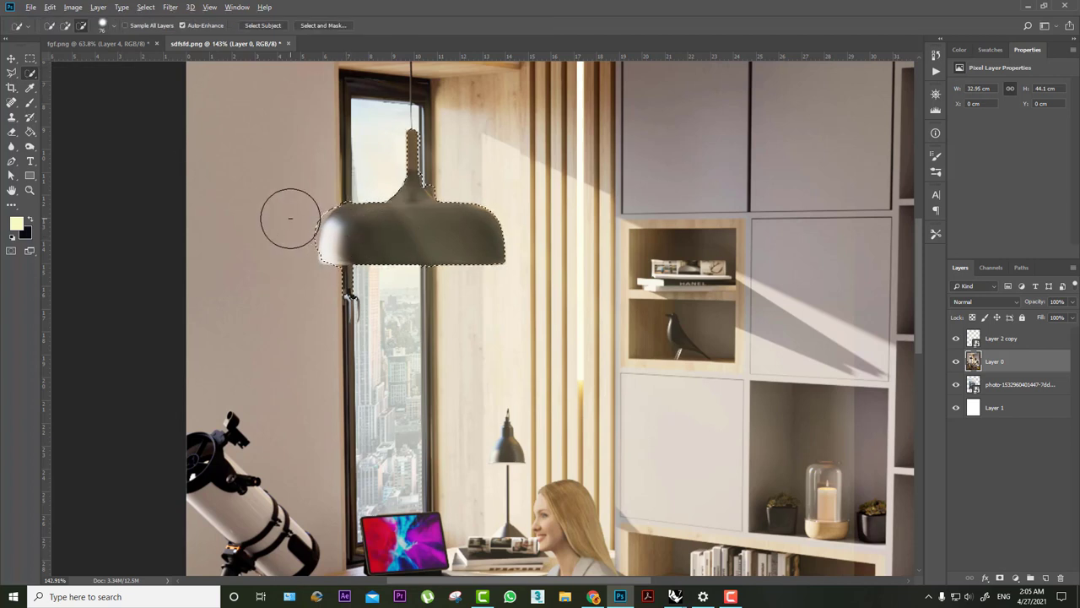
alt+drag(295, 224, 362, 244)
alt+scroll(362, 244, down, 2)
alt+scroll(363, 244, down, 2)
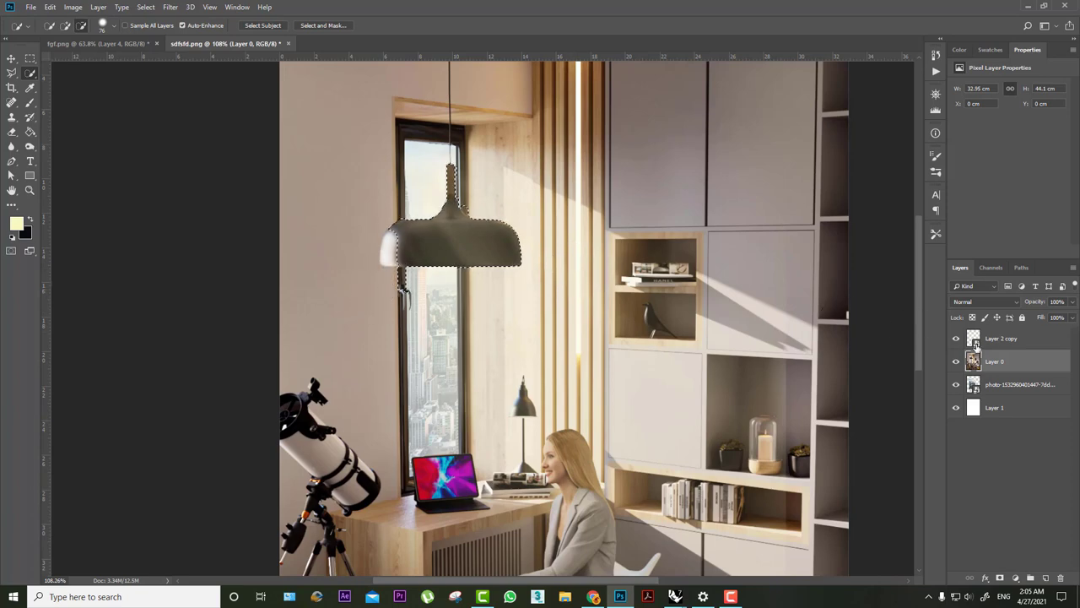
- Rasterize Layer 2 copy, fill the lamp selection with black, and deselect
click(1000, 338)
click(30, 102)
click(455, 253)
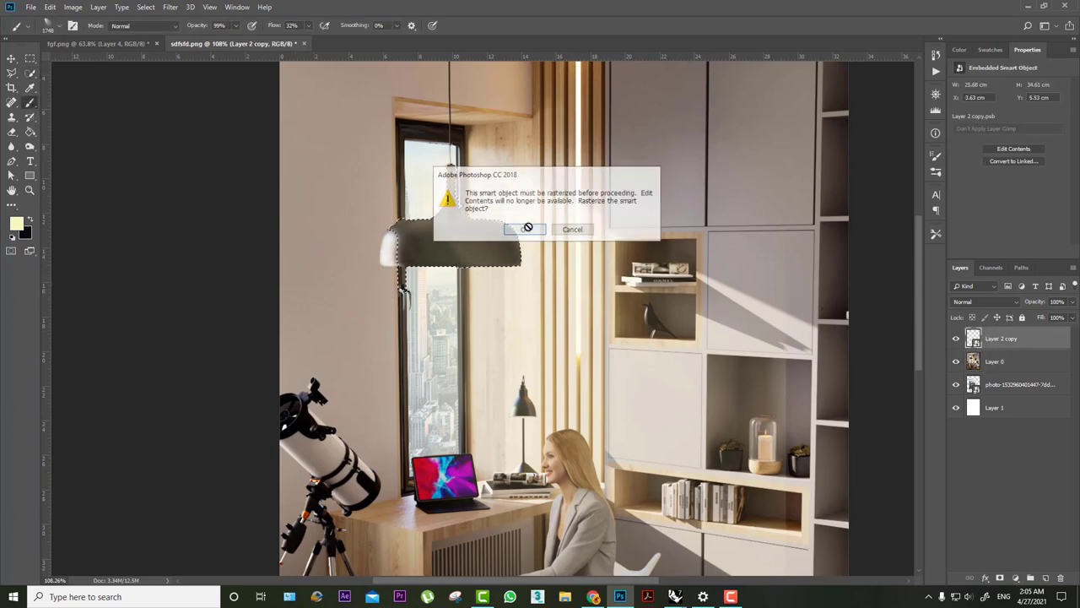
click(526, 226)
key(ctrl+BackSpace)
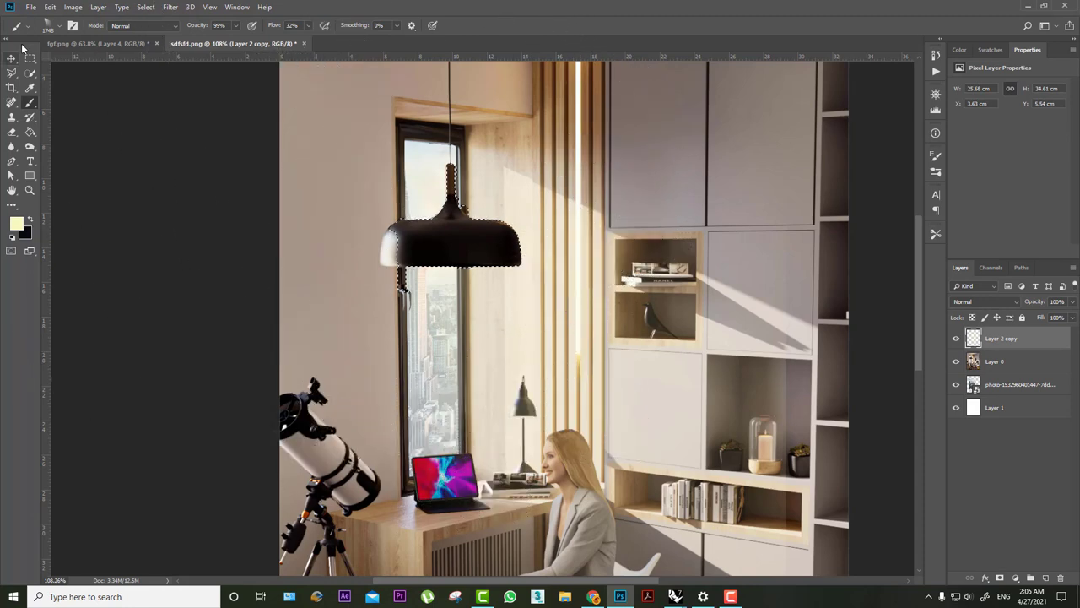
key(ctrl+d)
key(m)
alt+scroll(521, 239, down, 2)
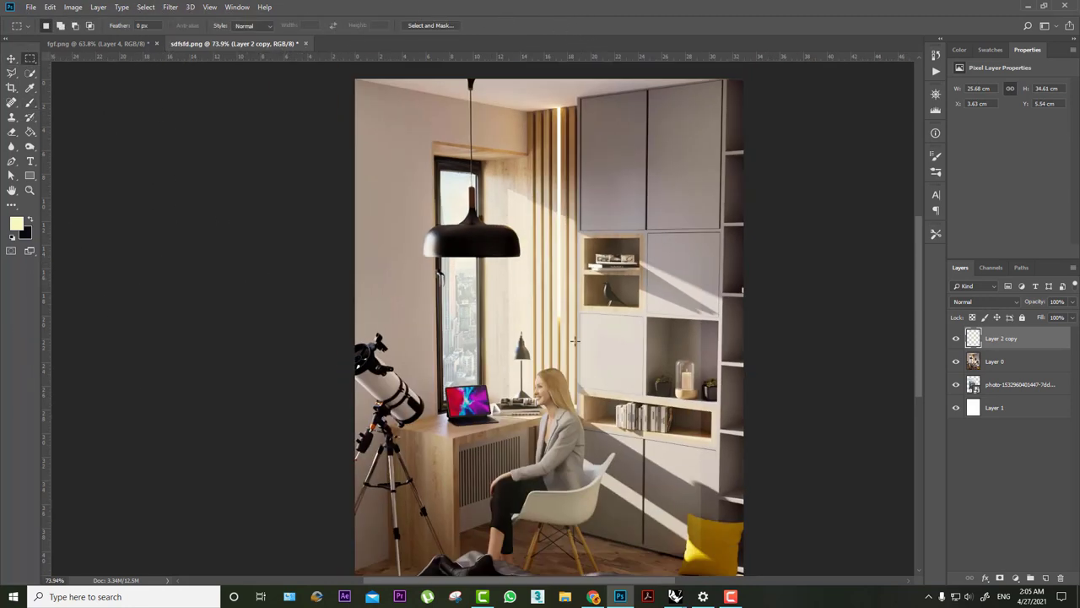
- Load the Light Leak brush preset
alt+scroll(528, 321, down, 1)
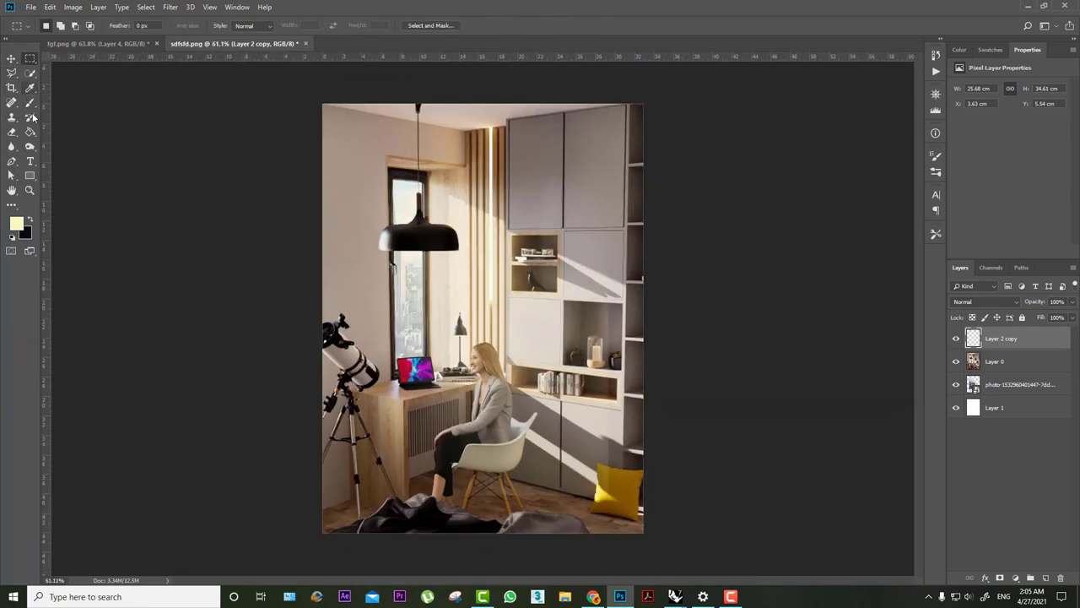
click(32, 105)
right_click(482, 273)
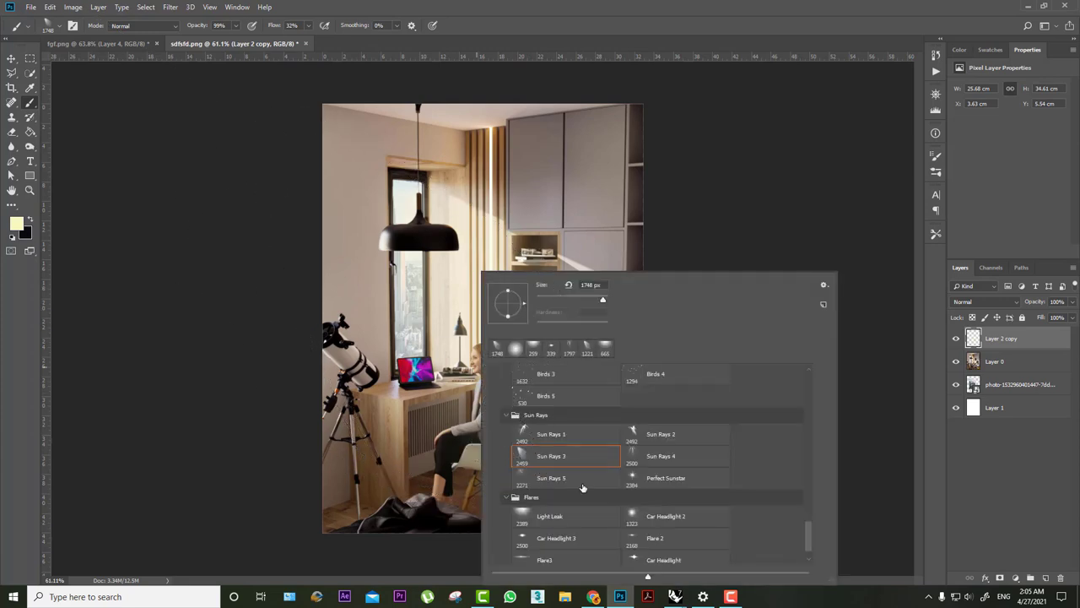
click(578, 519)
- Add a new empty layer and sample a near-white colour from the image
click(1043, 579)
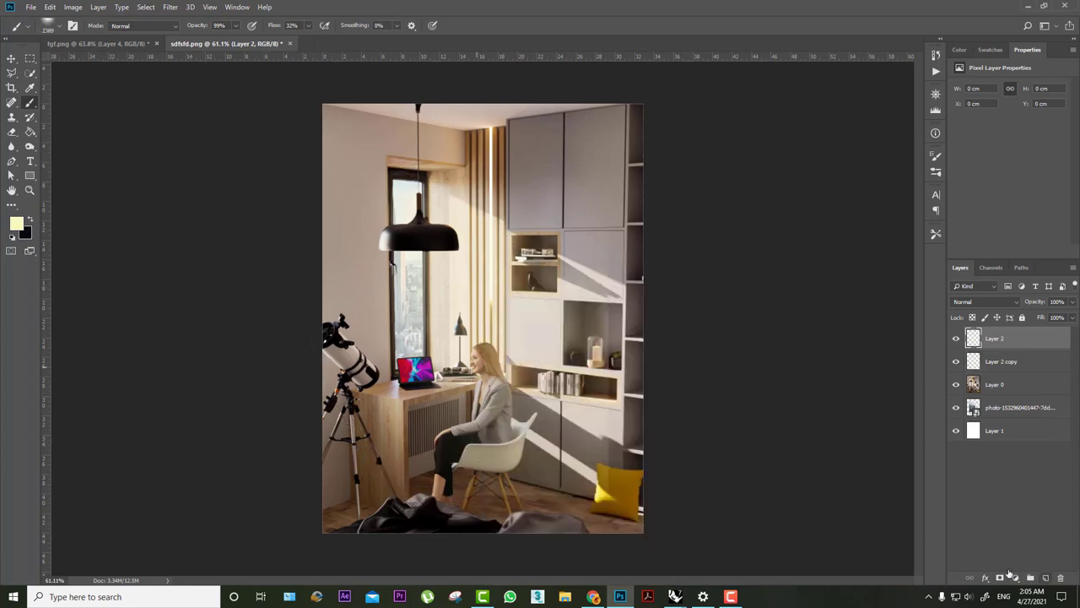
alt+click(497, 125)
alt+scroll(495, 125, up, 1)
alt+scroll(495, 124, up, 4)
- Sample the warm tan wood colour beside the light strip from Layer 0
ctrl+click(494, 125)
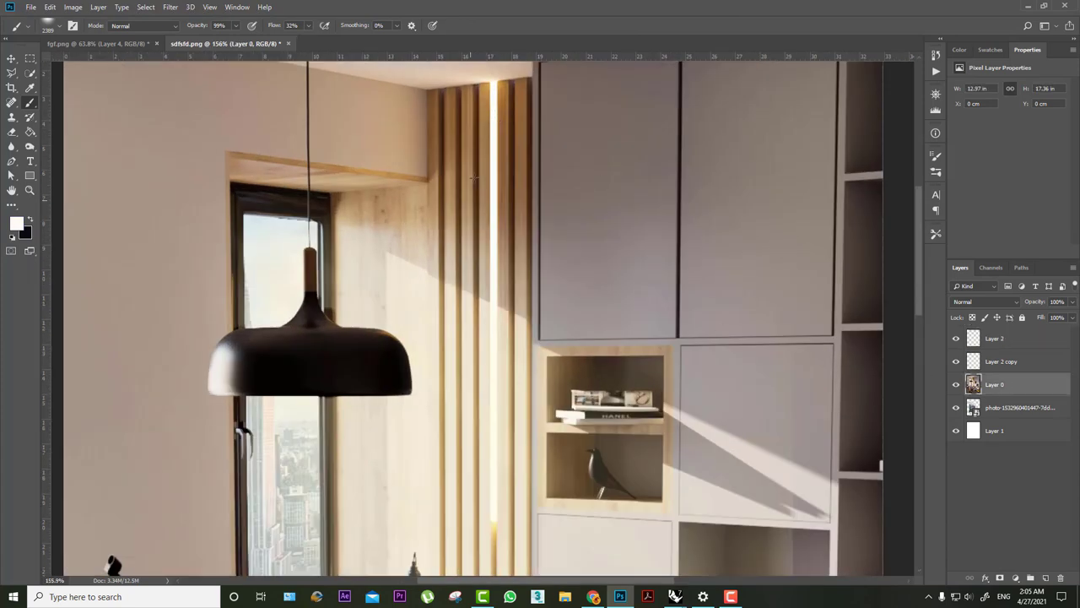
scroll(494, 169, up, 2)
alt+scroll(494, 203, up, 2)
alt+scroll(494, 217, up, 2)
alt+click(496, 212)
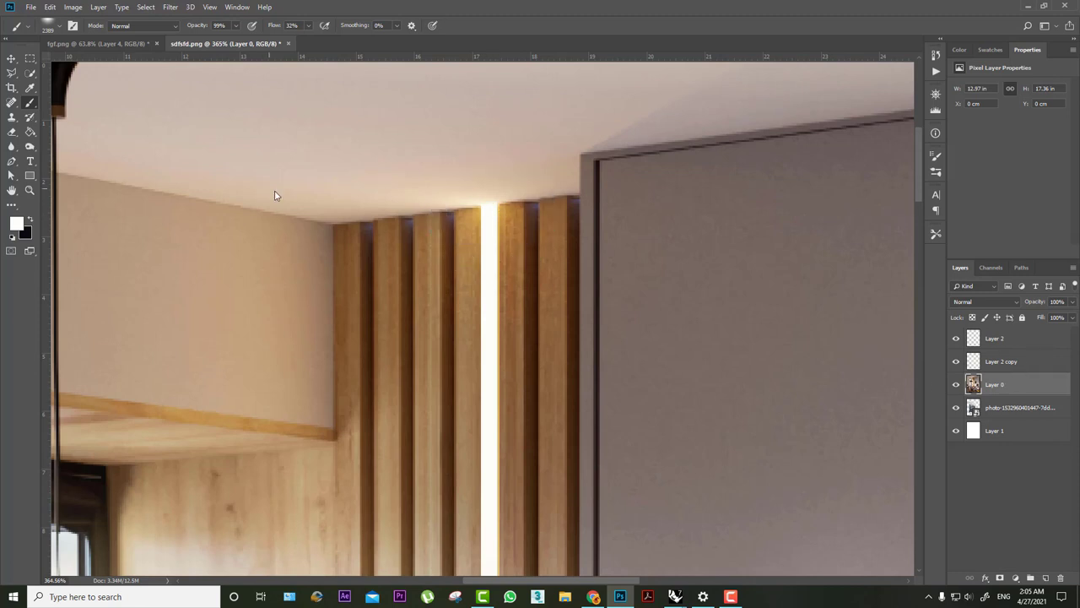
alt+drag(490, 211, 504, 205)
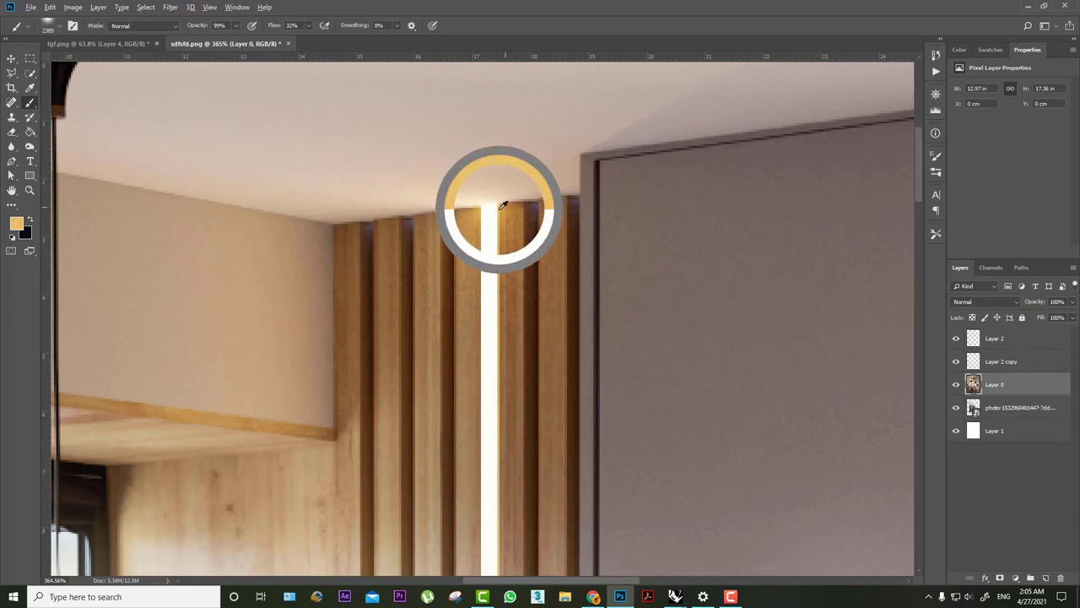
alt+scroll(430, 268, down, 6)
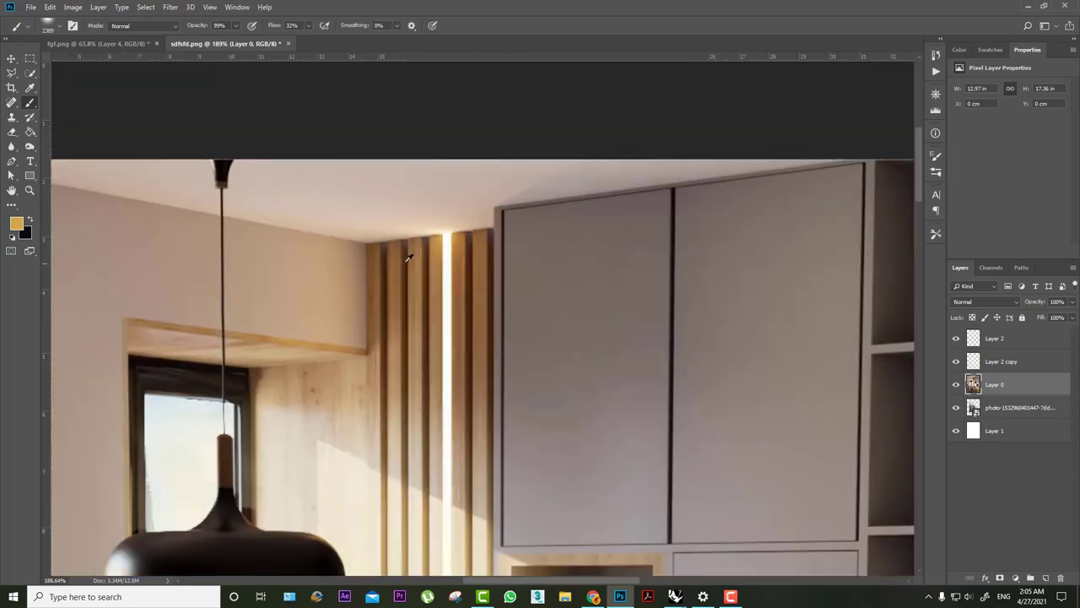
- Shrink the brush, cancel a trial rotation of Layer 0, and make Layer 2 active
alt+right_drag(430, 269, 501, 354)
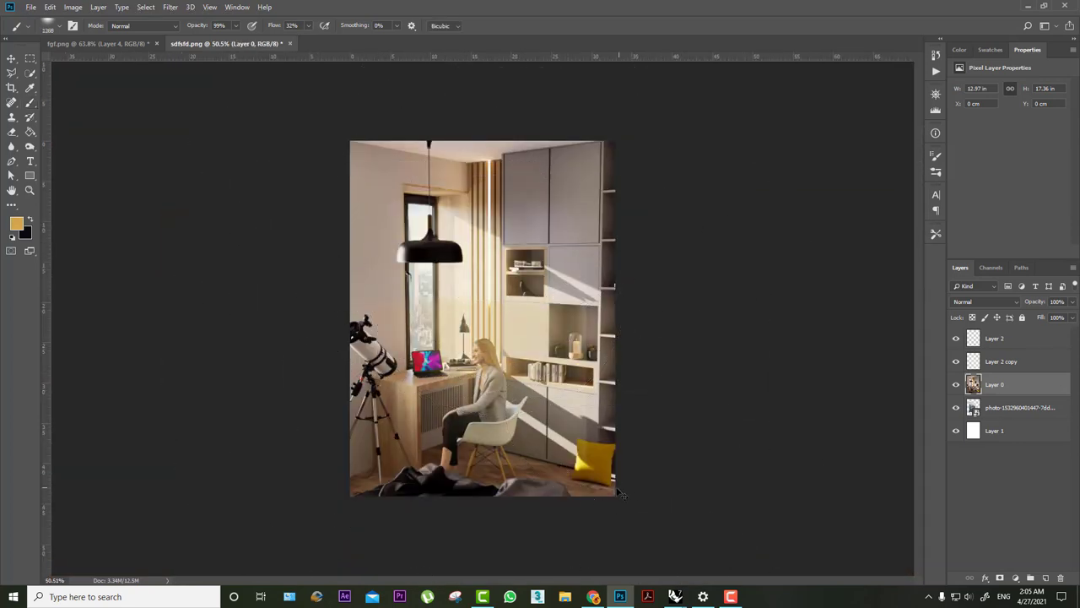
key(ctrl+t)
drag(681, 459, 557, 278)
key(Escape)
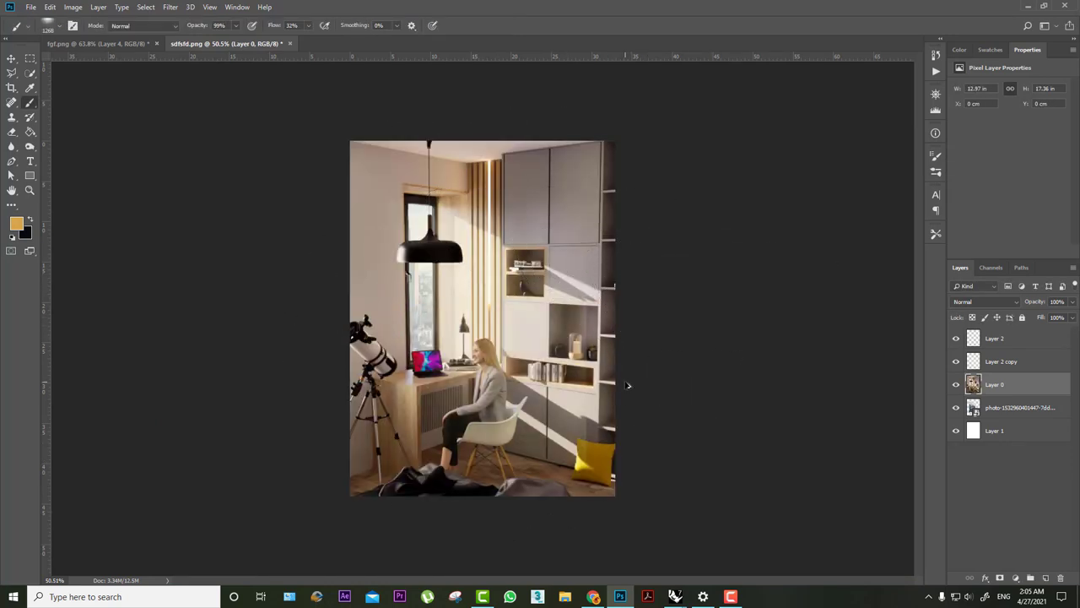
click(995, 340)
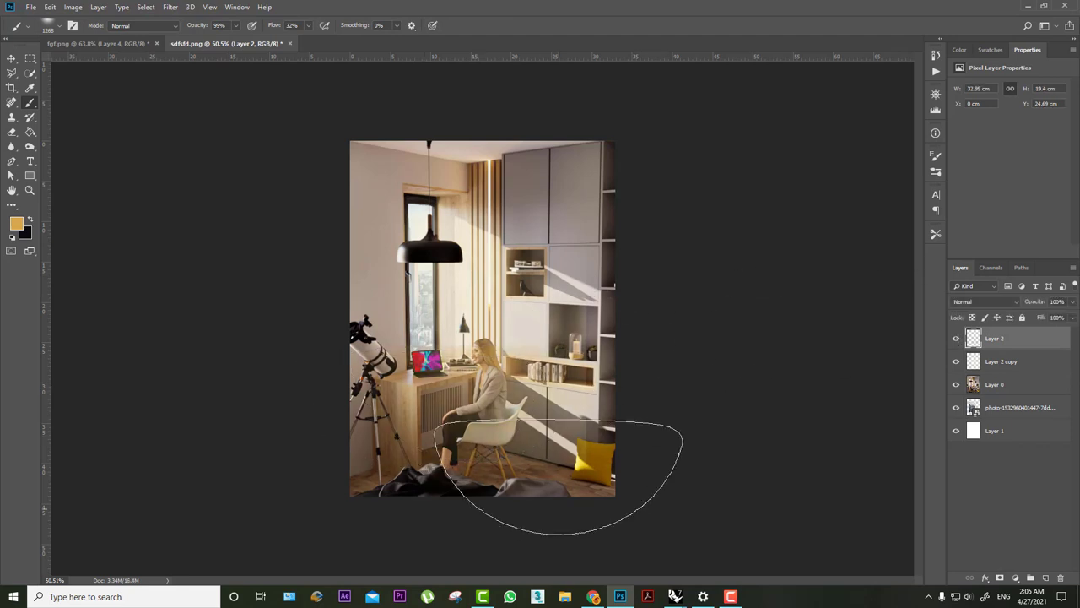
- Rotate, widen and reposition Layer 2's light diagonally across the room with Free Transform
key(ctrl+t)
drag(540, 278, 478, 250)
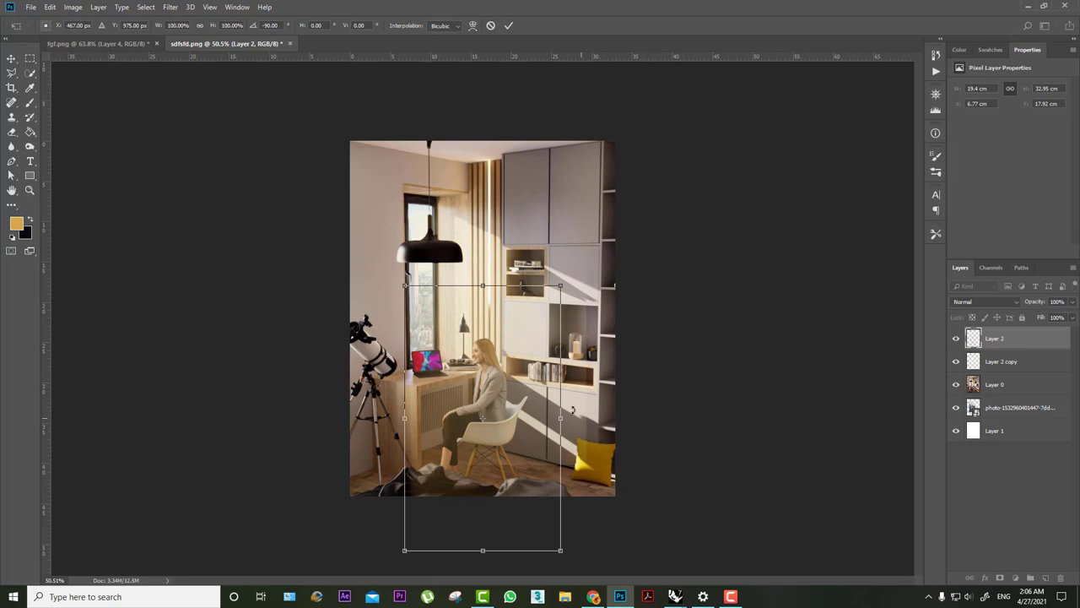
drag(560, 417, 656, 416)
drag(607, 441, 500, 385)
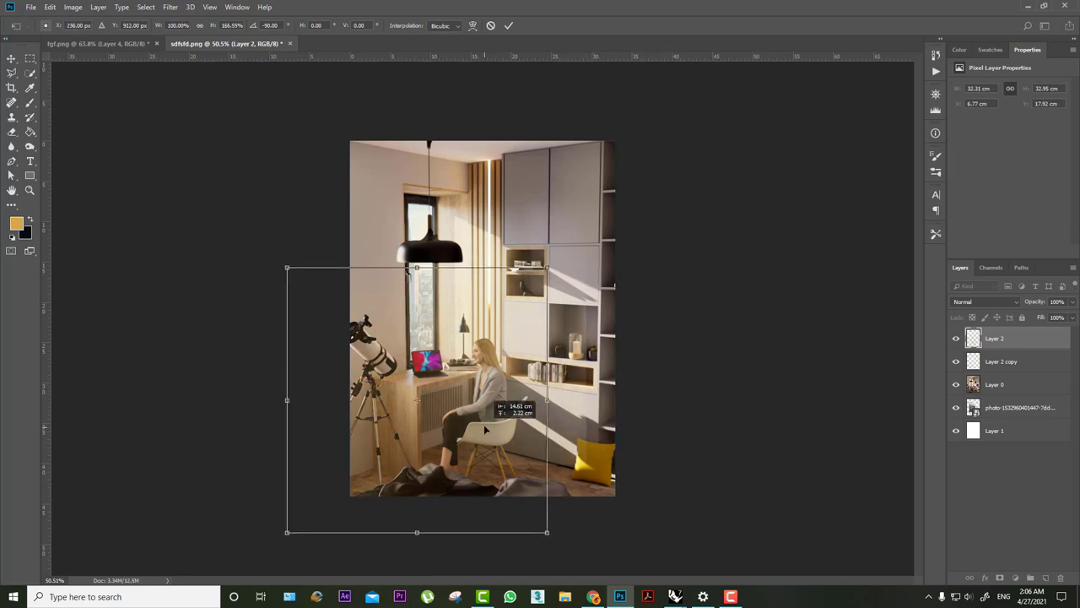
drag(573, 396, 616, 481)
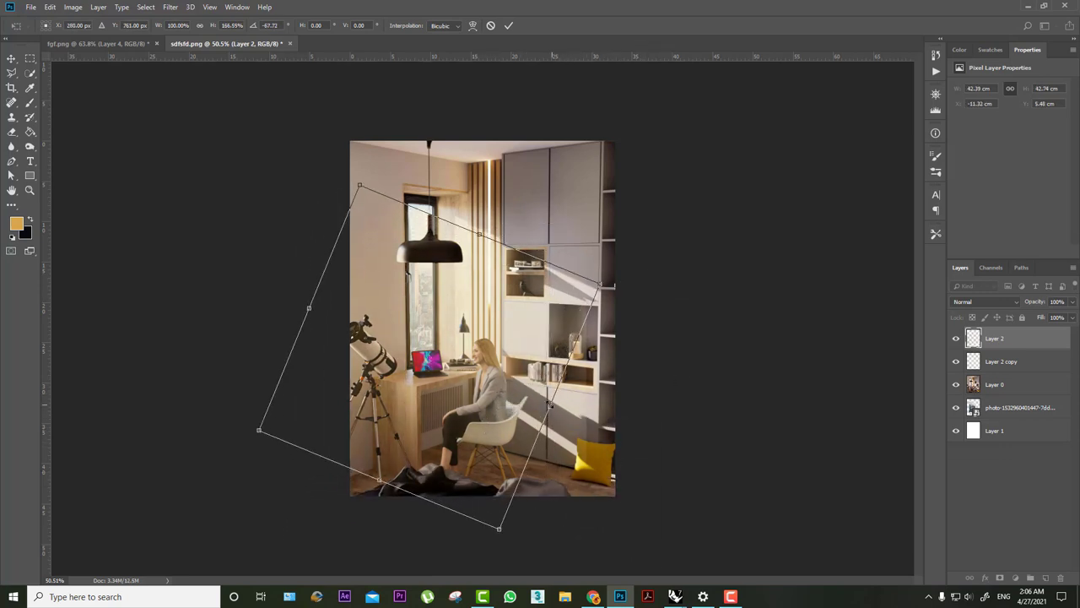
drag(440, 392, 477, 430)
key(Return)
key(b)
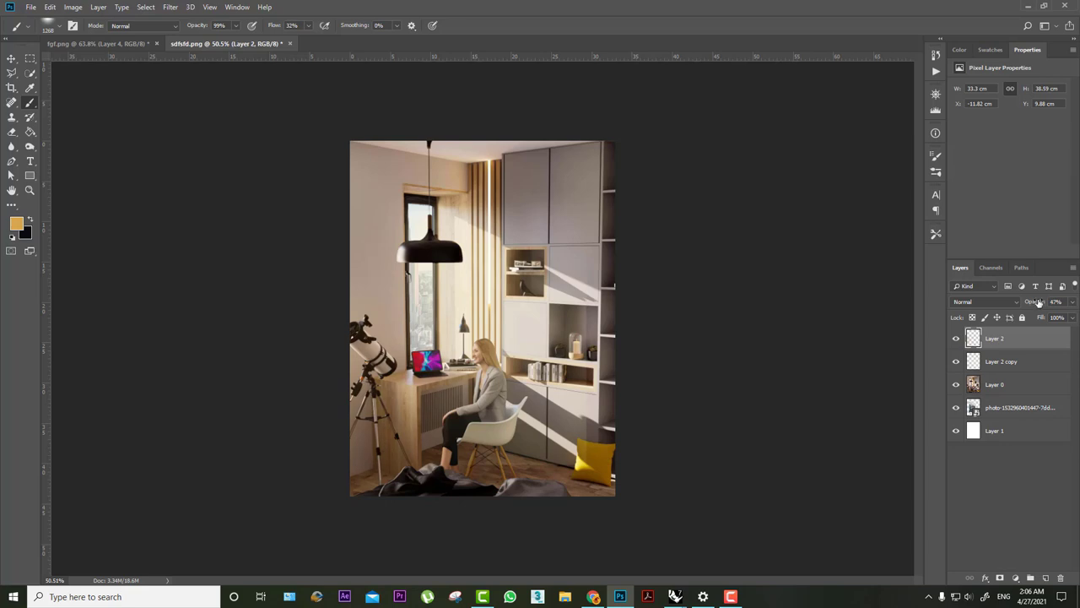
- Delete Layer 2 copy and choose the Sun Rays 5 brush preset
click(992, 360)
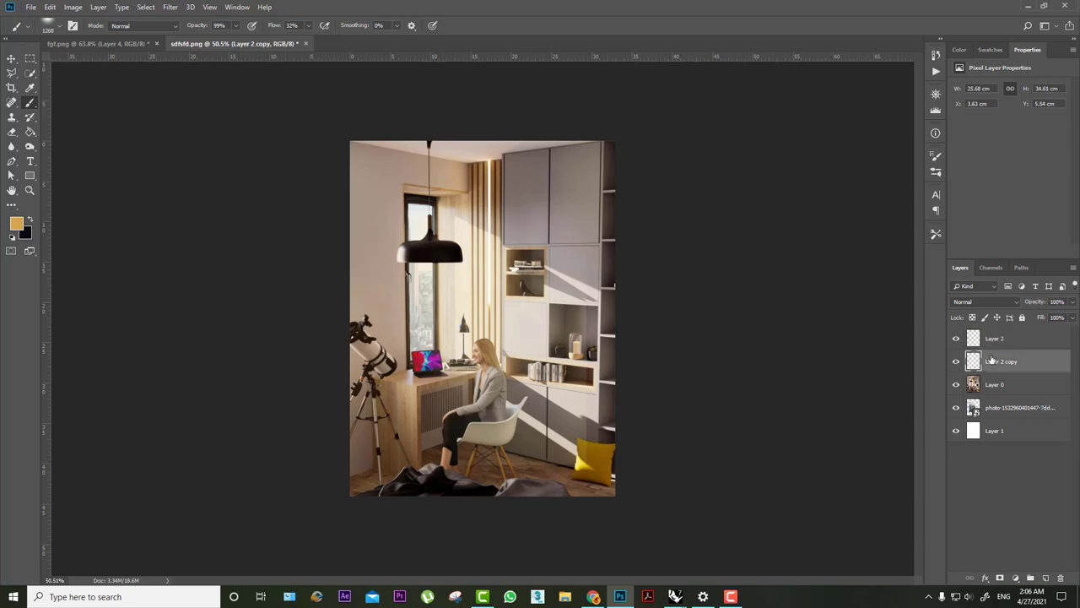
key(Delete)
right_click(398, 272)
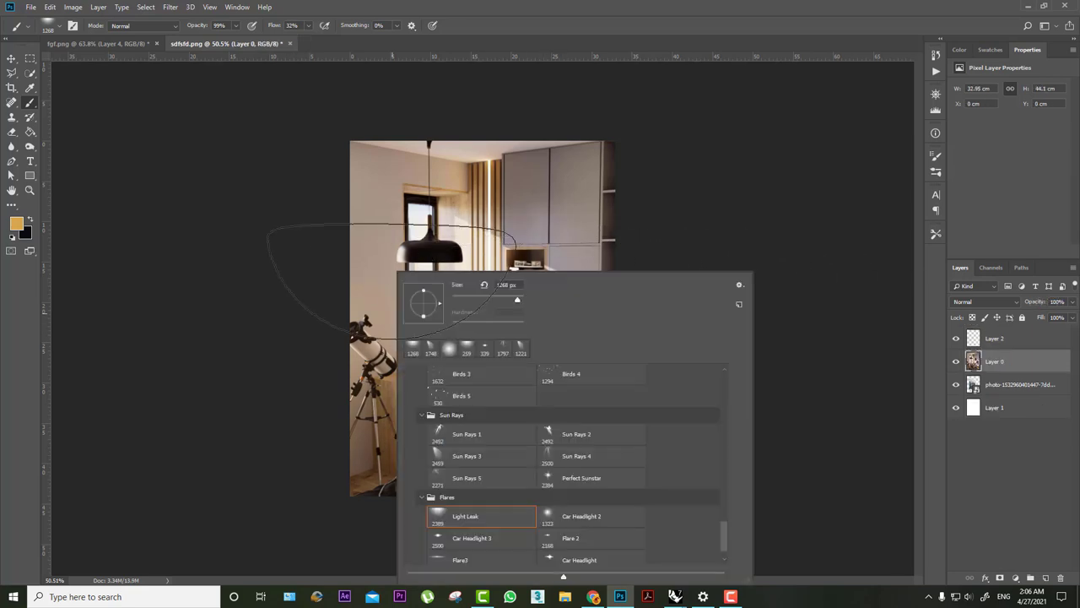
click(472, 456)
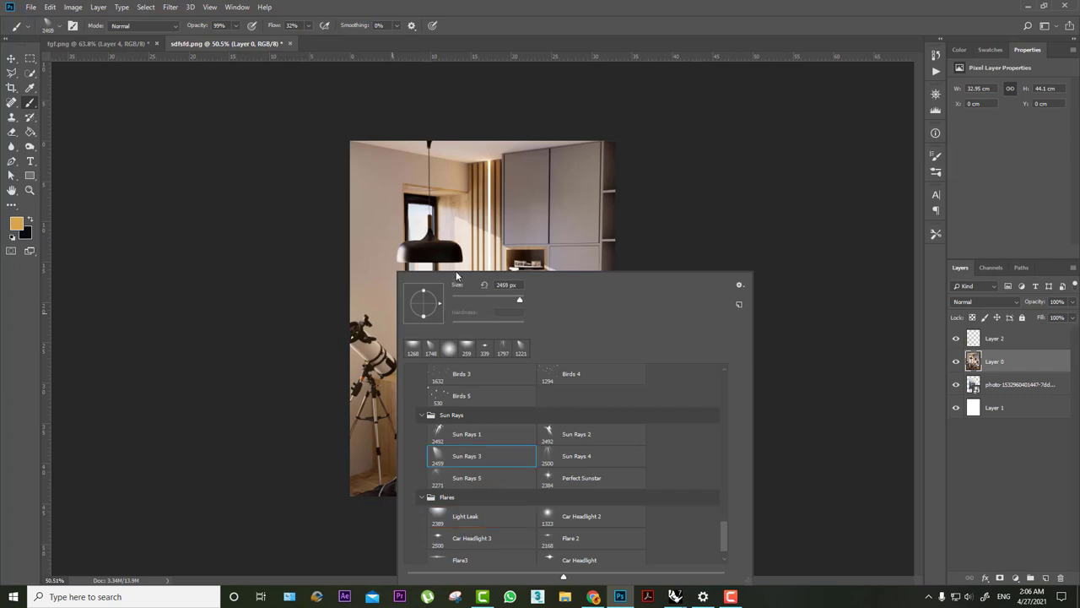
click(497, 482)
click(526, 203)
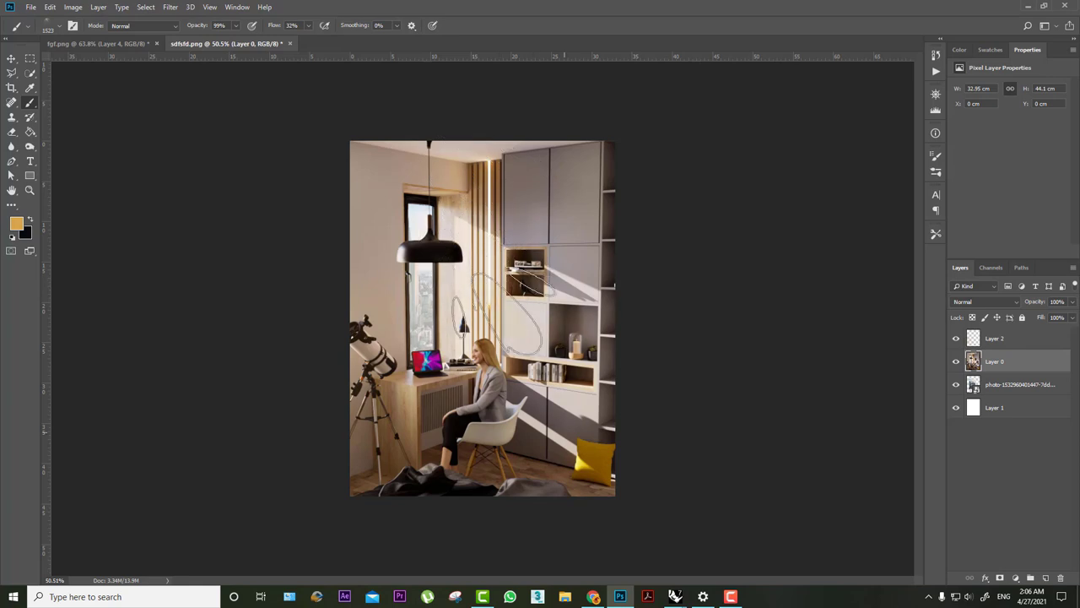
- Shrink the Sun Rays 5 brush and add a new empty layer above Layer 0
right_click(570, 355)
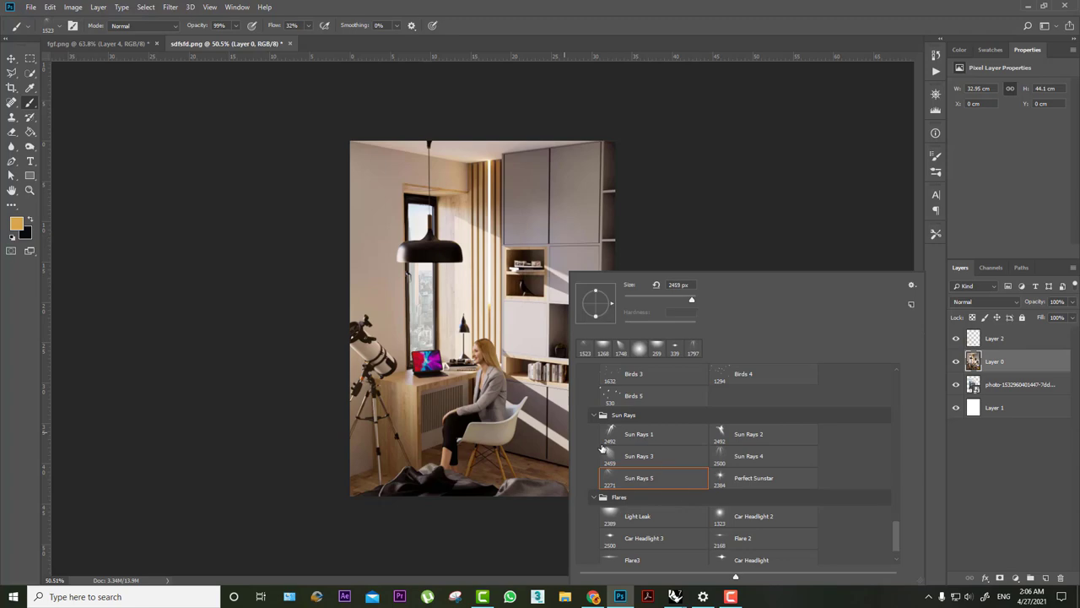
click(601, 447)
key(Return)
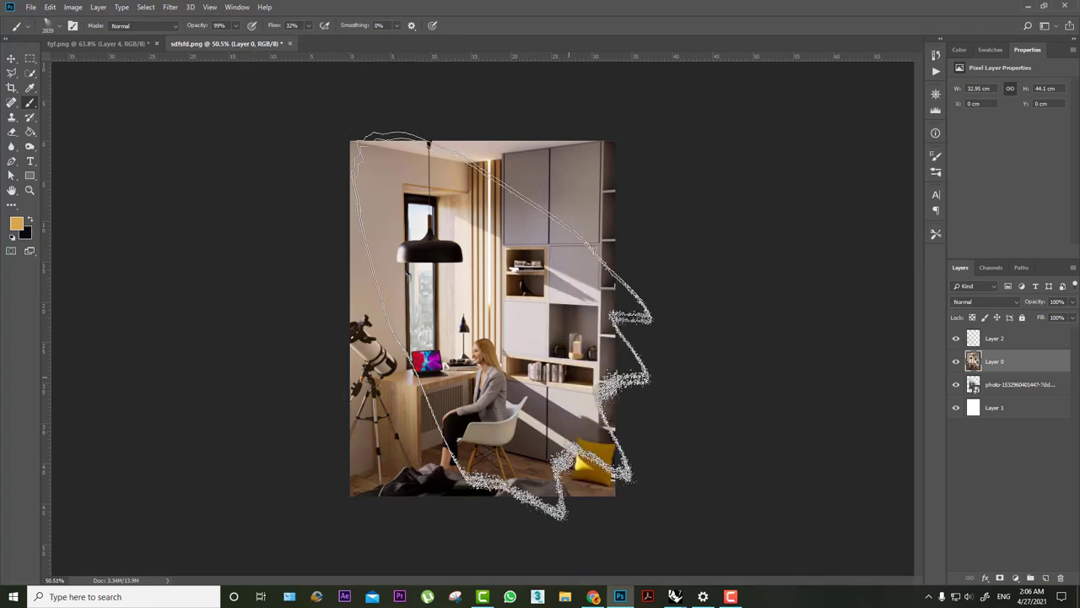
alt+right_drag(501, 327, 473, 329)
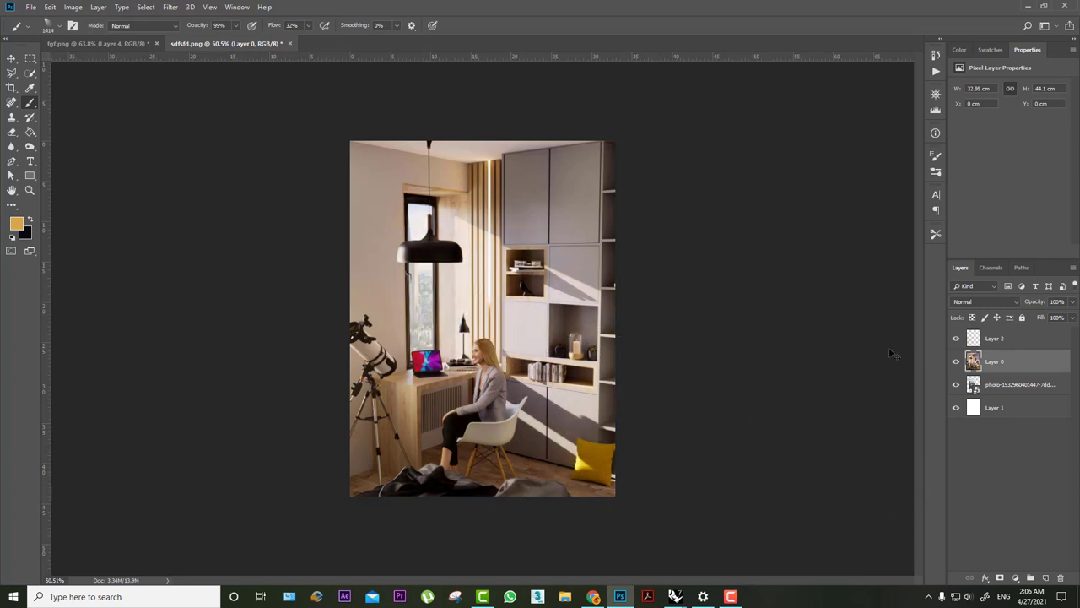
click(1017, 577)
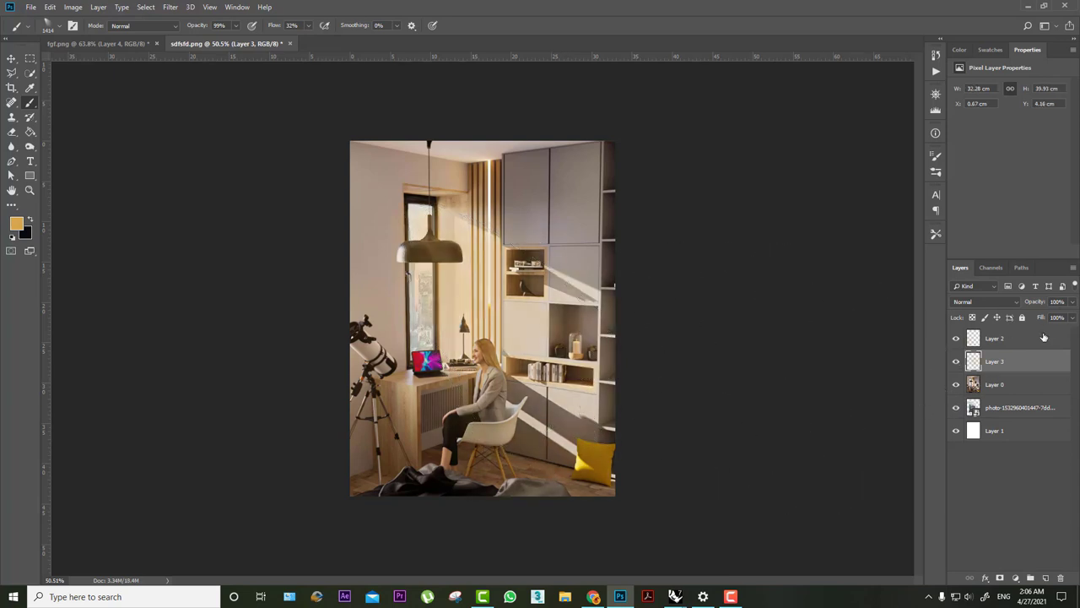
- Show Layer 3 and cut away stray light in an upper area outlined with the Polygonal Lasso
click(956, 361)
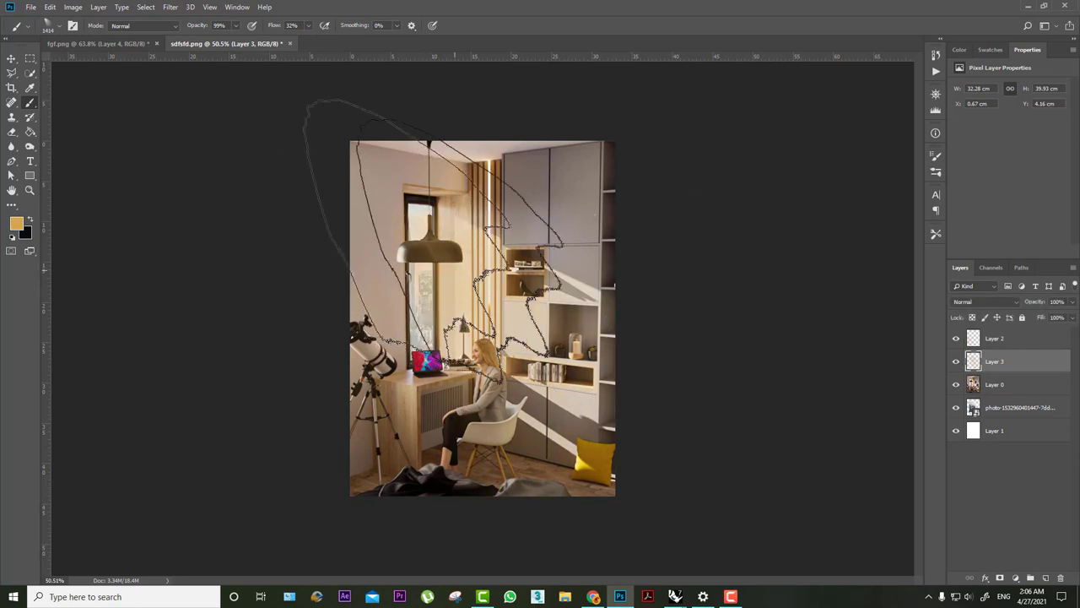
click(10, 74)
alt+scroll(487, 270, up, 2)
click(381, 158)
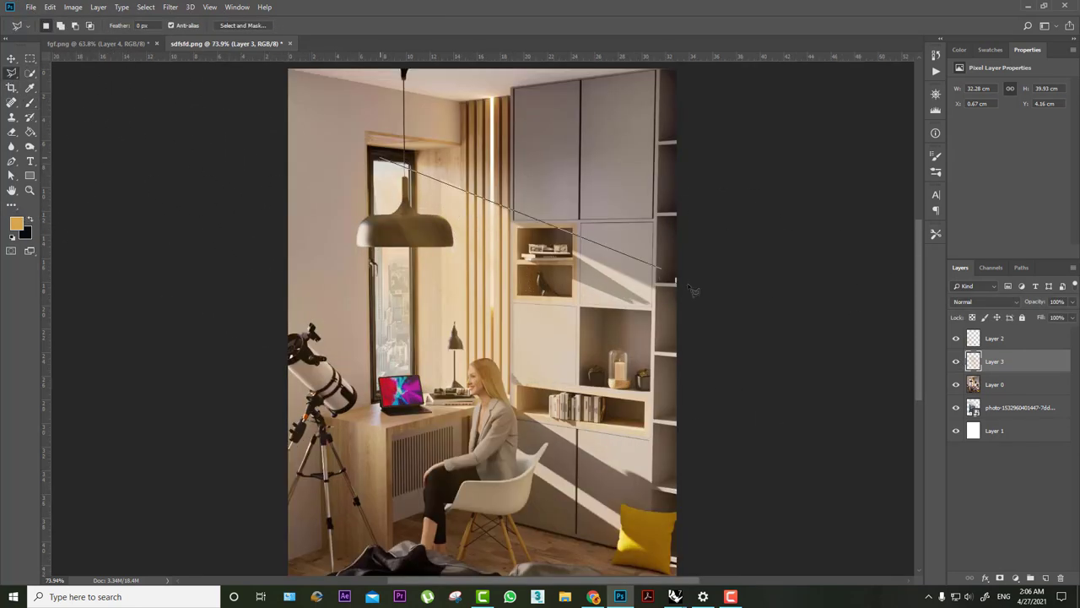
click(765, 340)
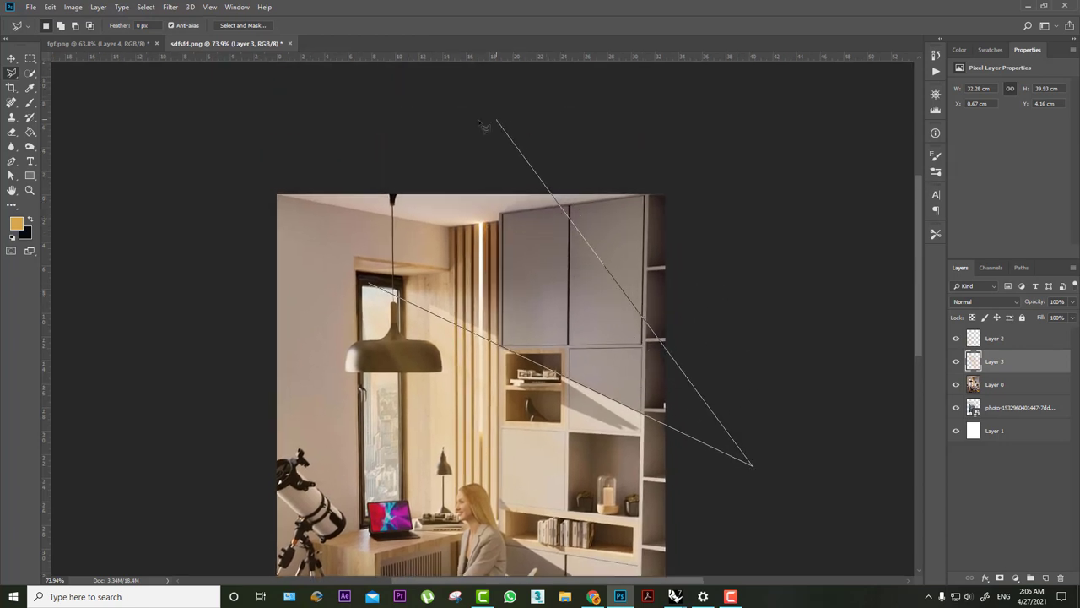
click(496, 120)
double_click(291, 179)
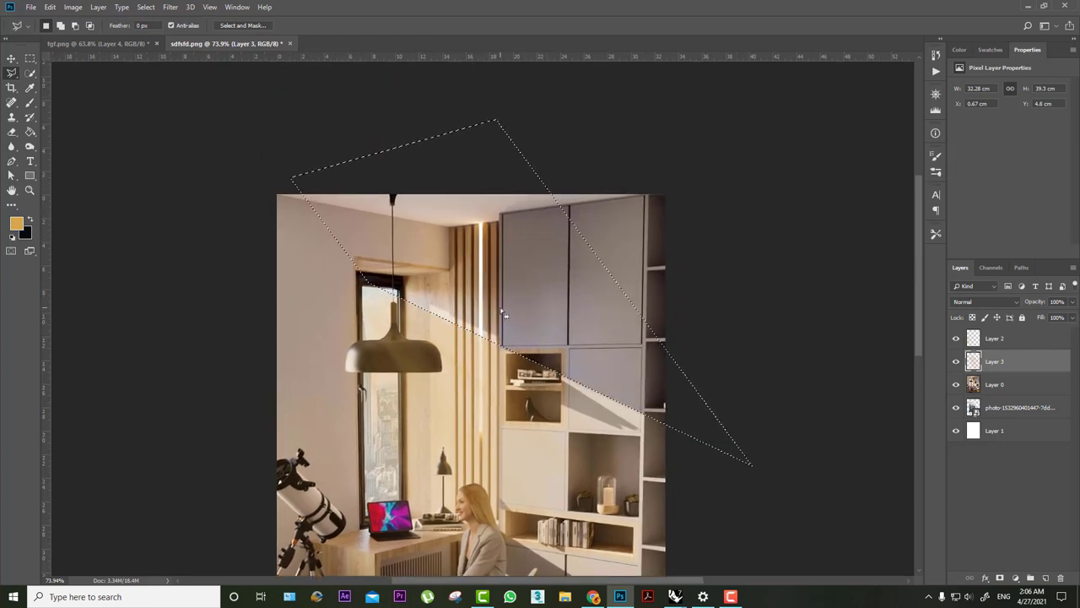
key(ctrl+d)
scroll(521, 364, down, 1)
scroll(619, 466, down, 2)
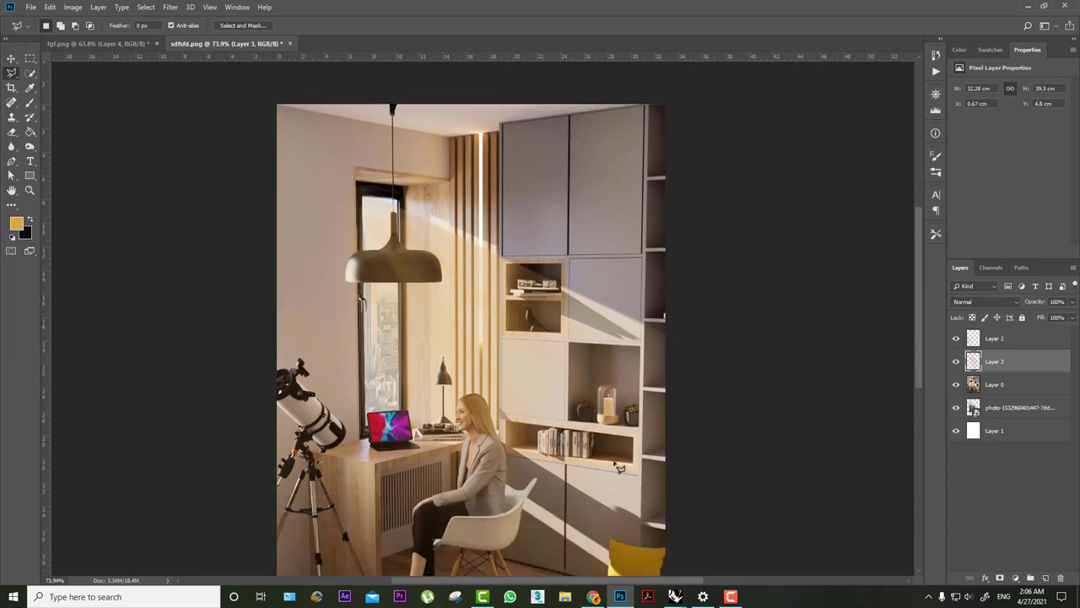
scroll(628, 519, down, 2)
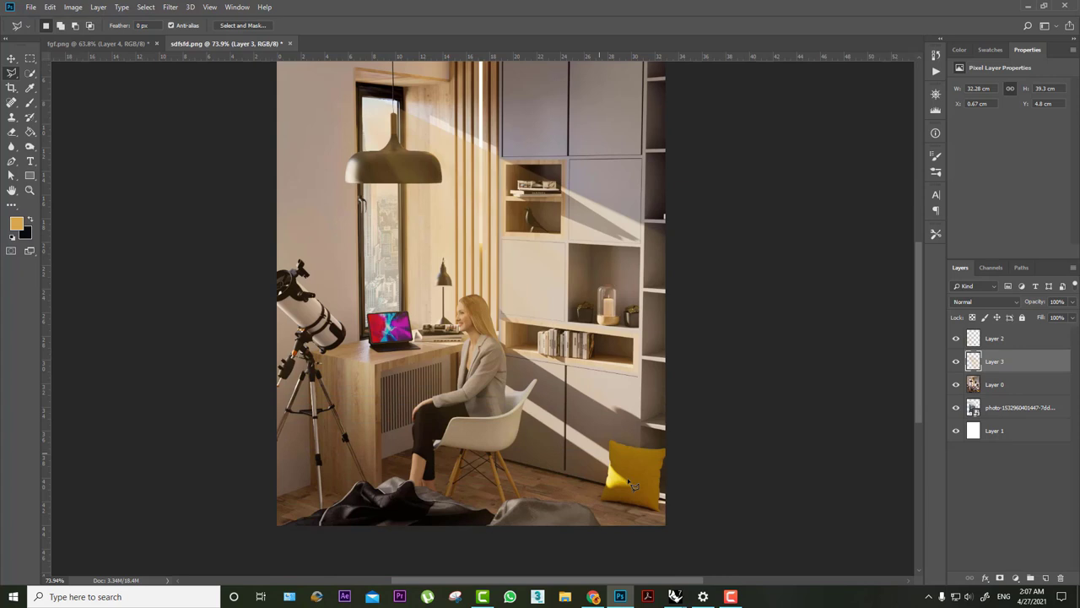
- Cut away the sun-ray light inside a second outline toward the lower right
click(662, 507)
click(358, 215)
click(251, 274)
click(645, 553)
click(755, 525)
double_click(747, 457)
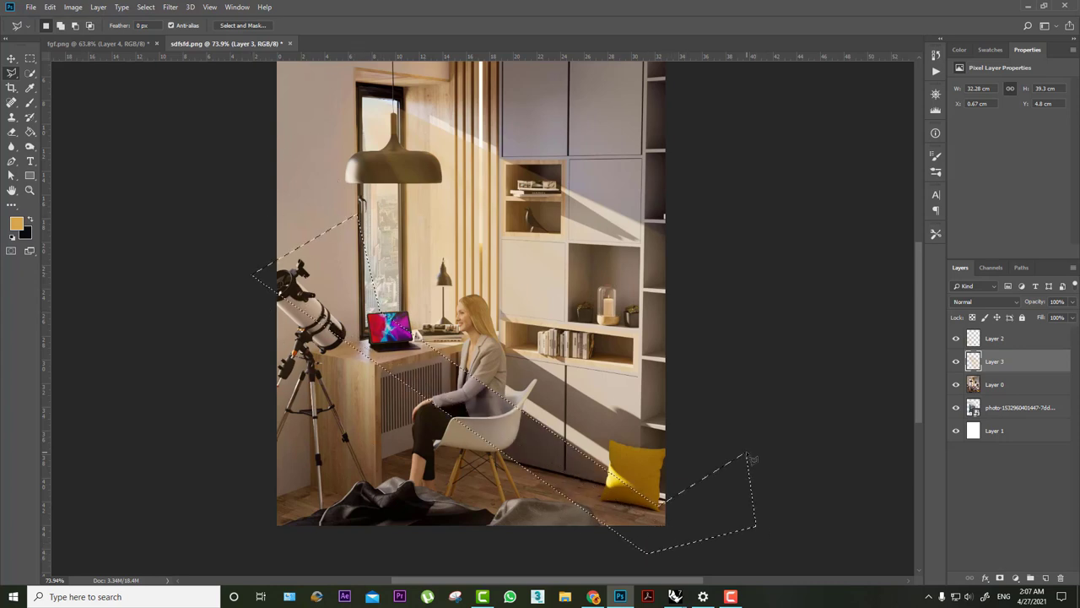
key(ctrl+d)
- Trim a third area of light near the floor and telescope
click(643, 523)
click(291, 272)
click(260, 462)
click(456, 534)
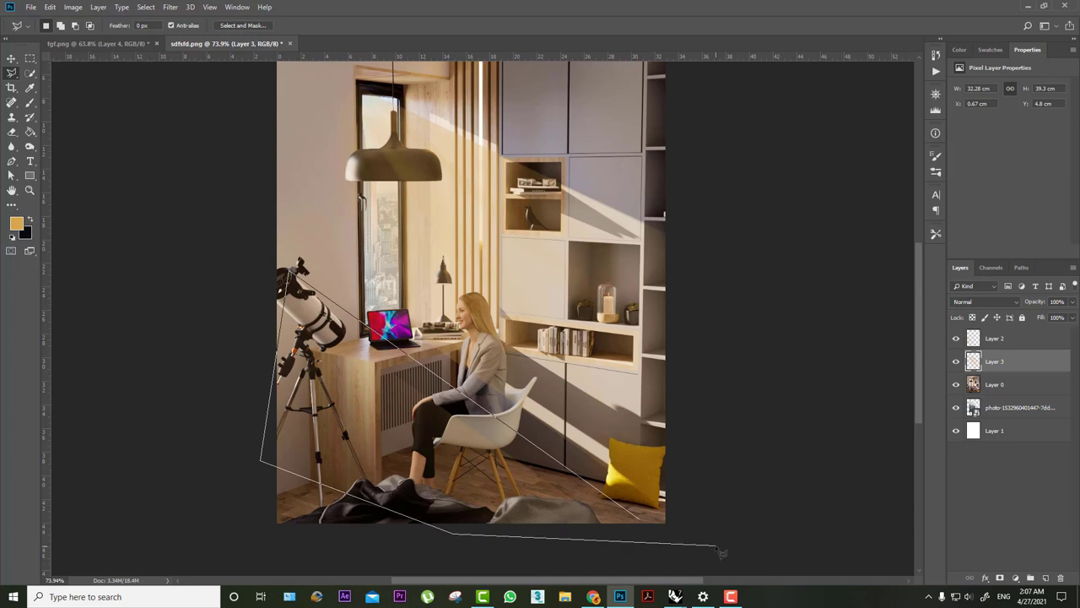
double_click(713, 544)
key(ctrl+d)
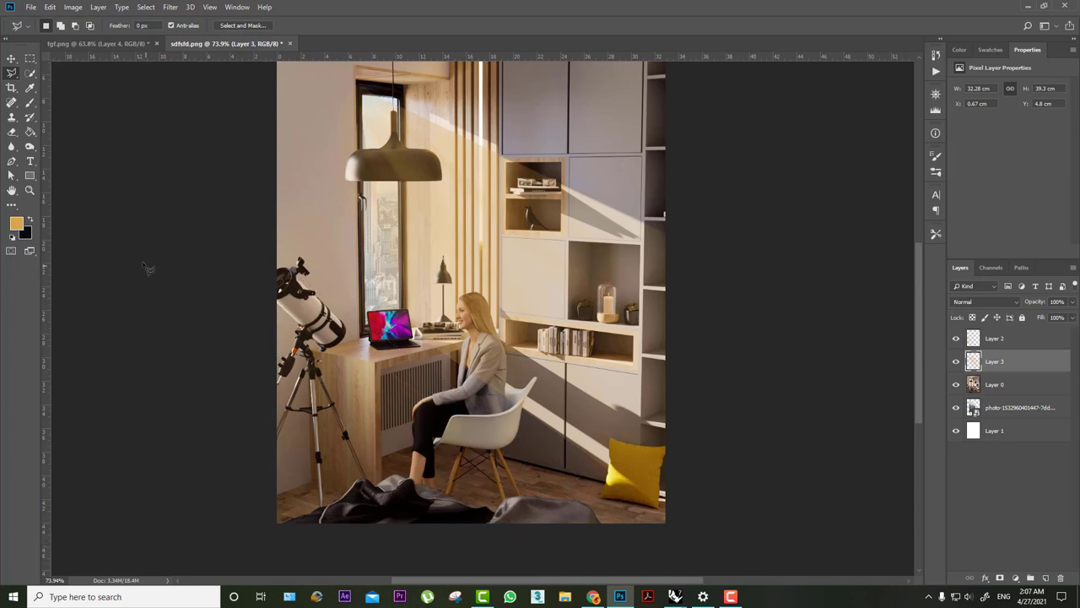
click(11, 58)
alt+scroll(513, 302, down, 2)
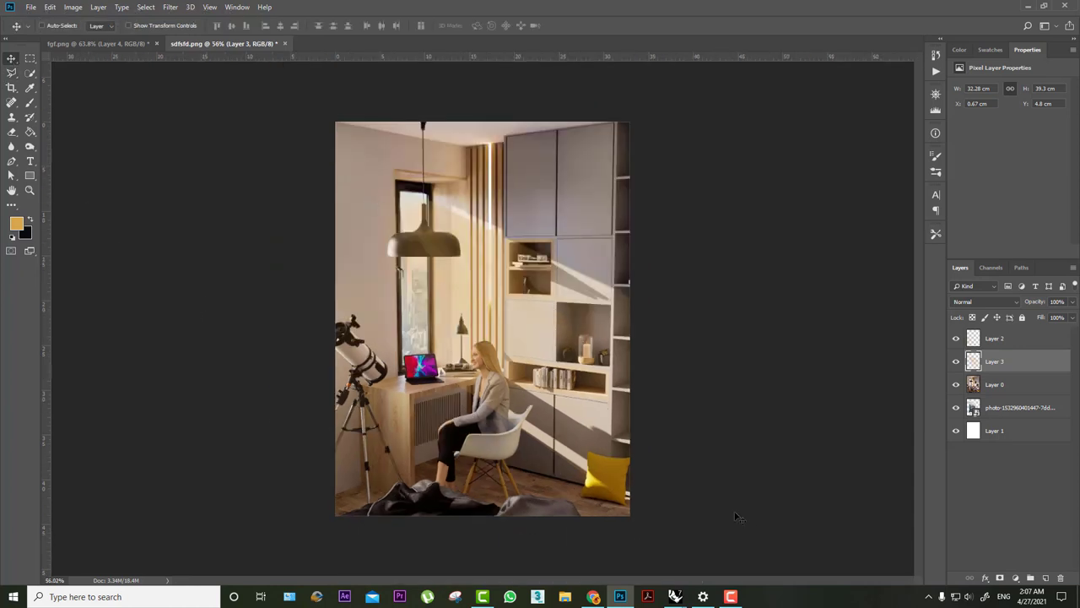
- Quick-select the pendant lamp shade on Layer 0, trimming the bulge beside the lamp neck
click(30, 73)
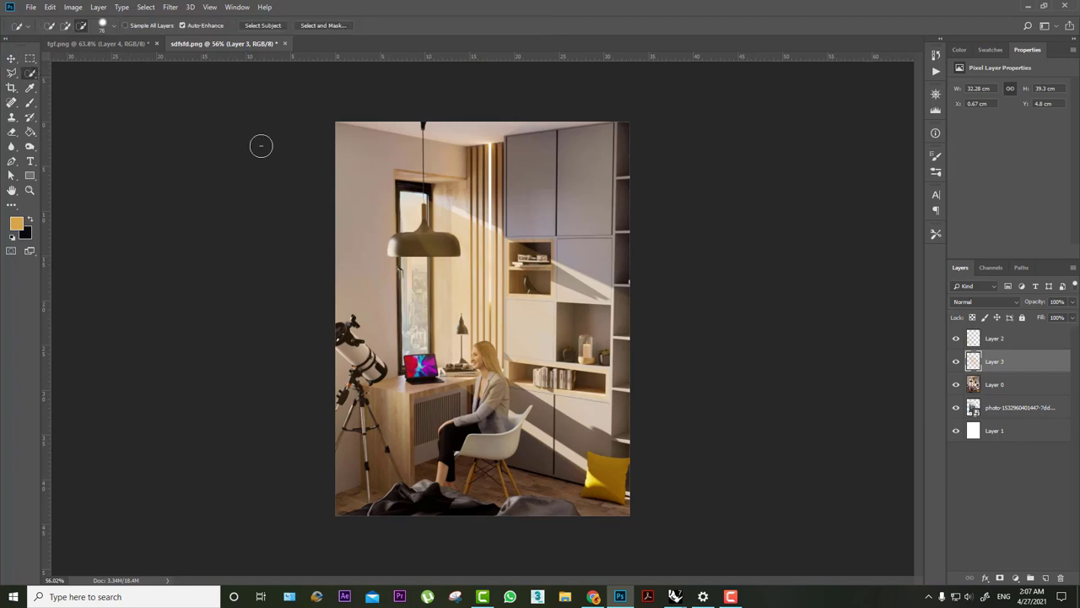
click(1013, 385)
alt+scroll(462, 262, up, 2)
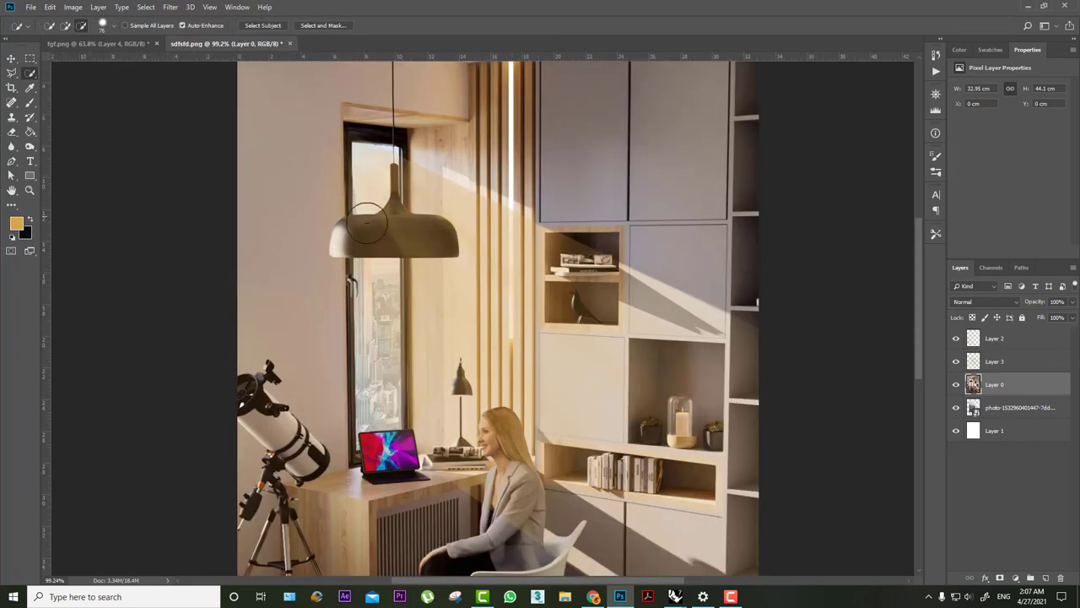
drag(370, 225, 388, 237)
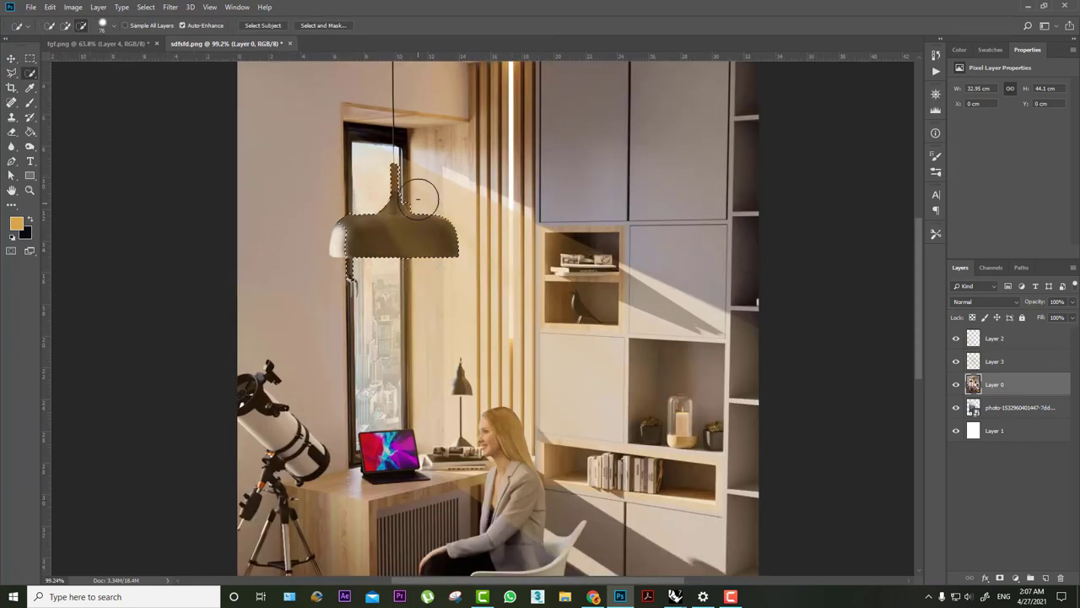
alt+scroll(418, 196, up, 2)
alt+scroll(418, 196, up, 2)
alt+right_drag(460, 160, 439, 169)
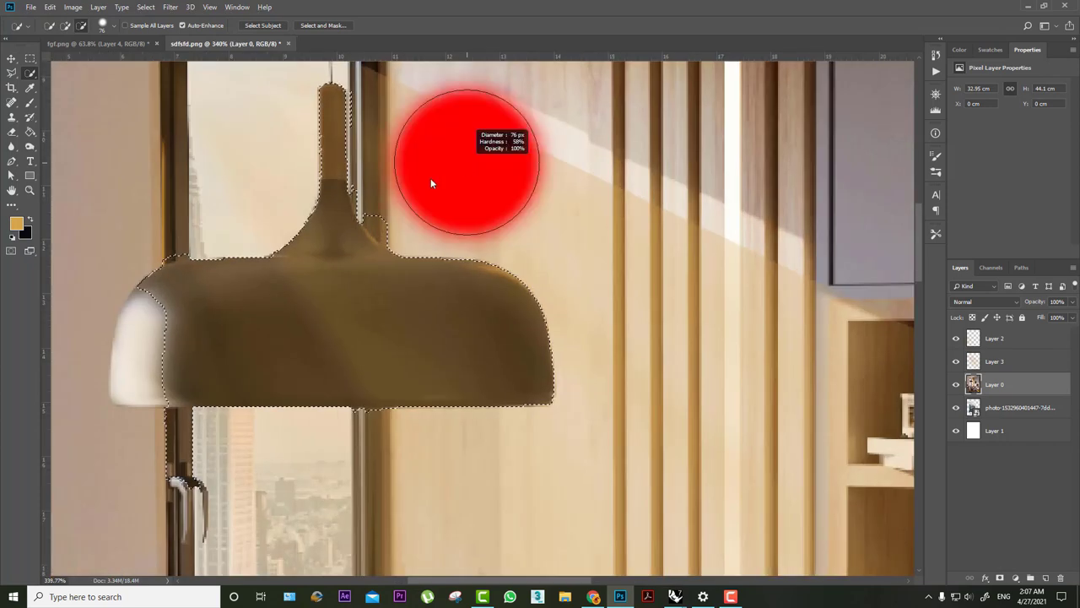
click(391, 212)
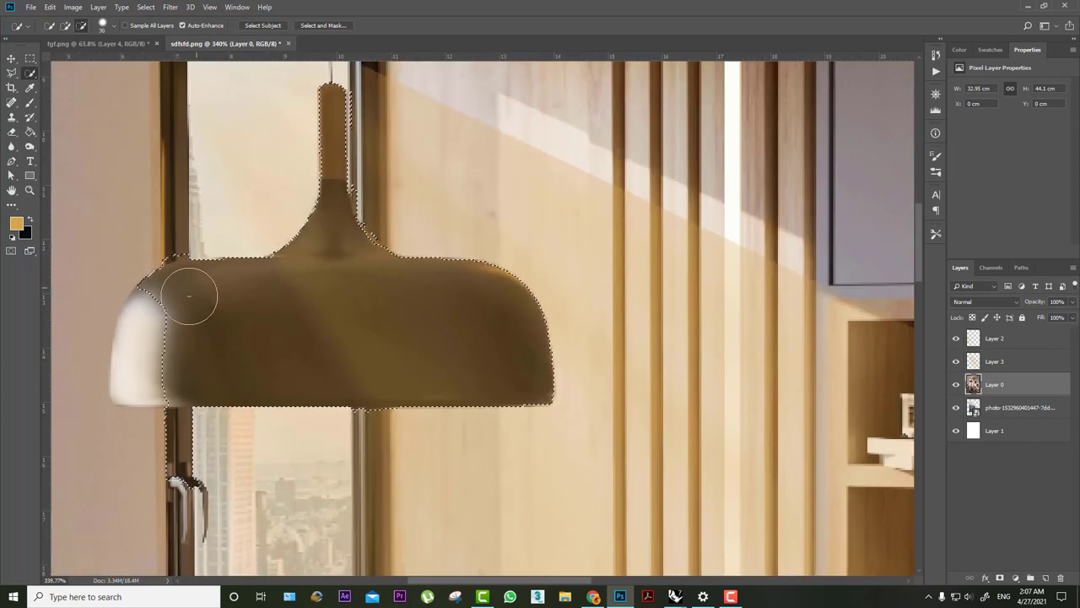
alt+scroll(206, 307, down, 2)
alt+scroll(421, 374, down, 2)
- Fill the lamp selection with black on Layer 3 and deselect
key(alt+bracketright)
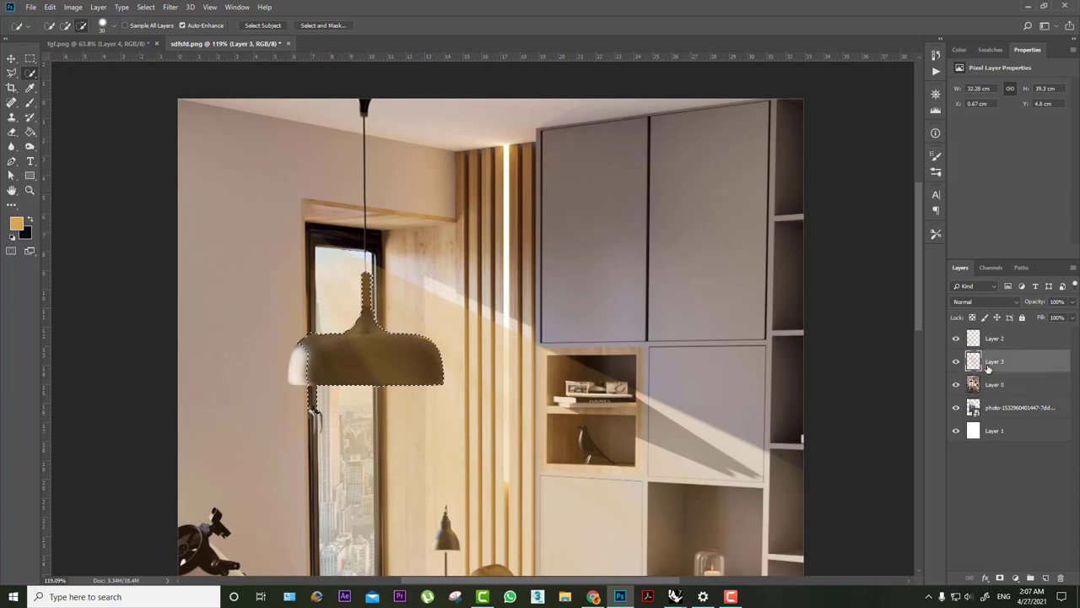
key(ctrl+BackSpace)
key(m)
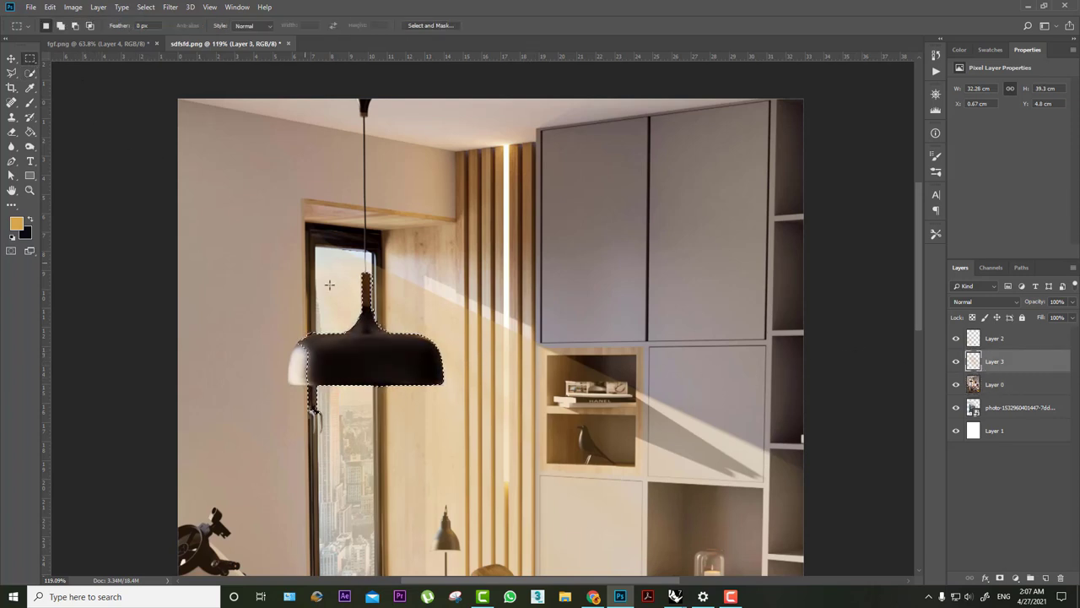
key(ctrl+d)
alt+scroll(395, 340, down, 1)
alt+scroll(396, 339, down, 1)
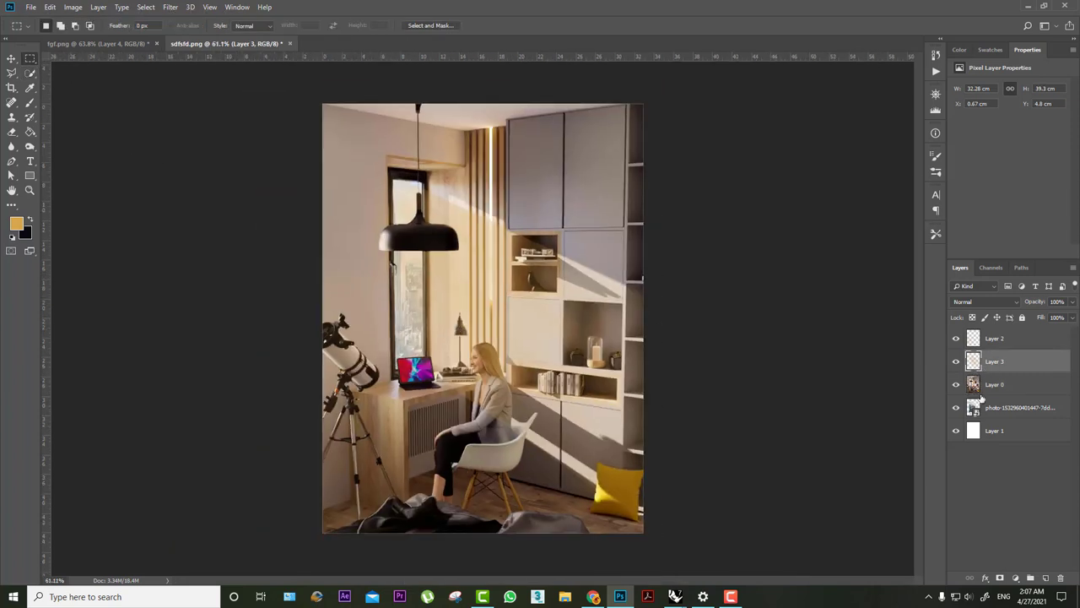
- Gaussian-blur Layer 3 at a 33.2 px radius and lower its opacity to about 58%
click(169, 6)
mouse_move(228, 134)
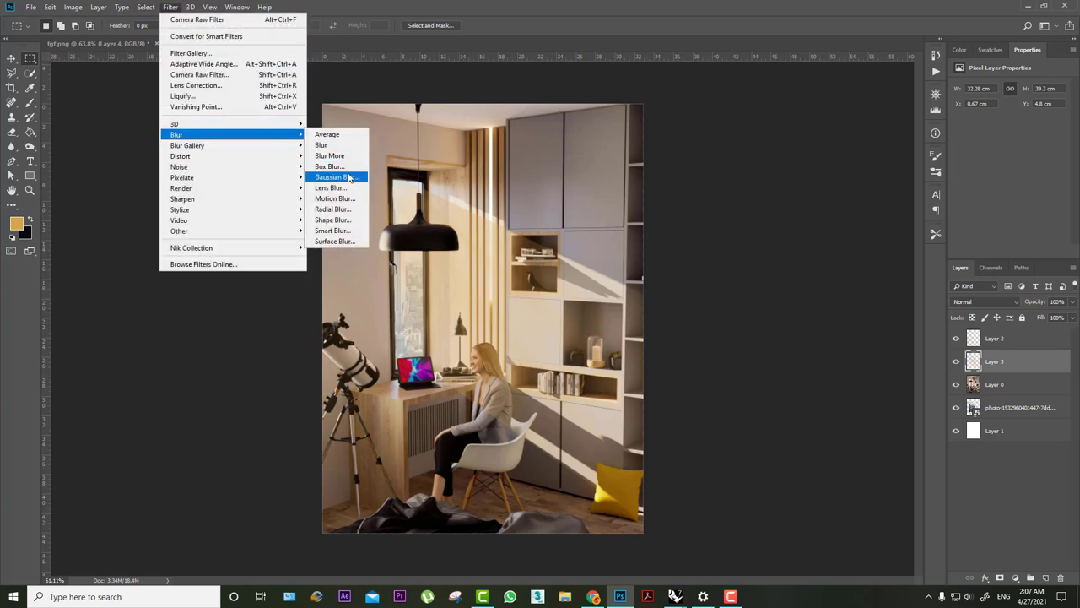
click(349, 180)
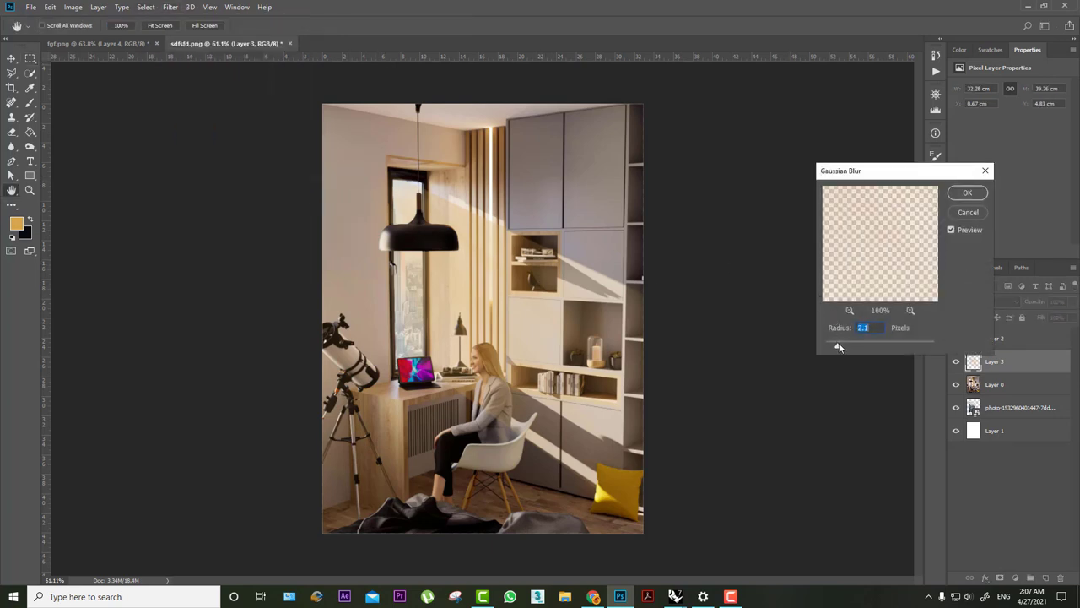
drag(877, 342, 864, 344)
click(881, 347)
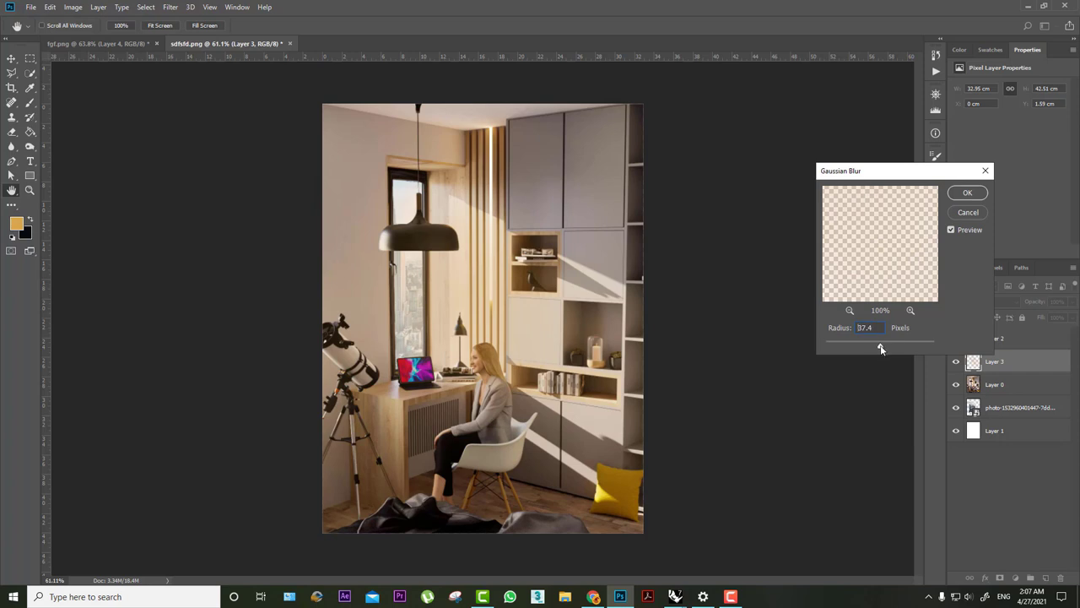
drag(881, 347, 877, 346)
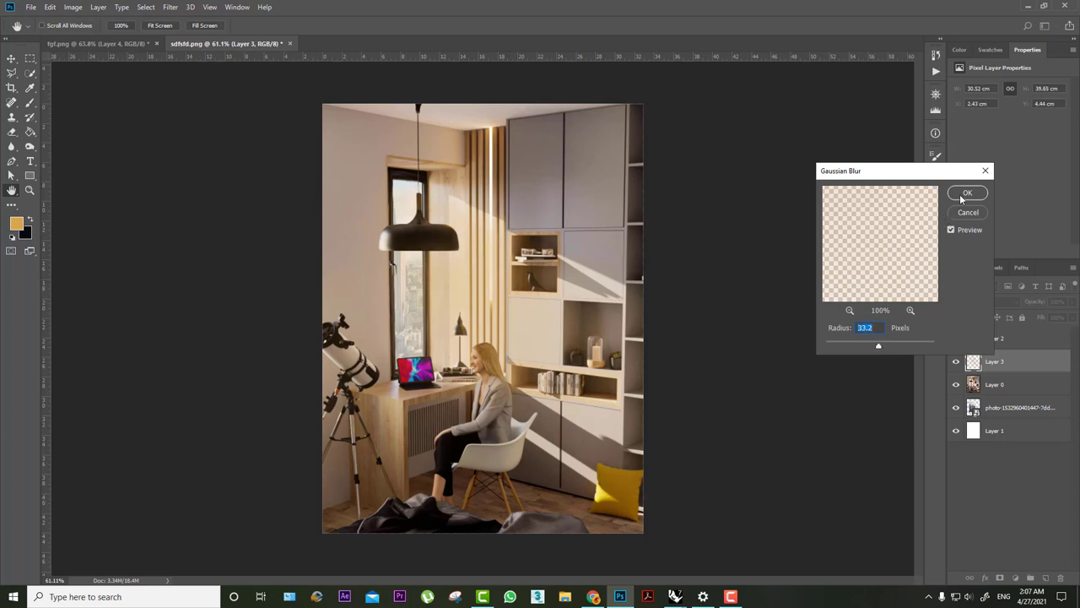
click(960, 194)
drag(1043, 302, 1035, 303)
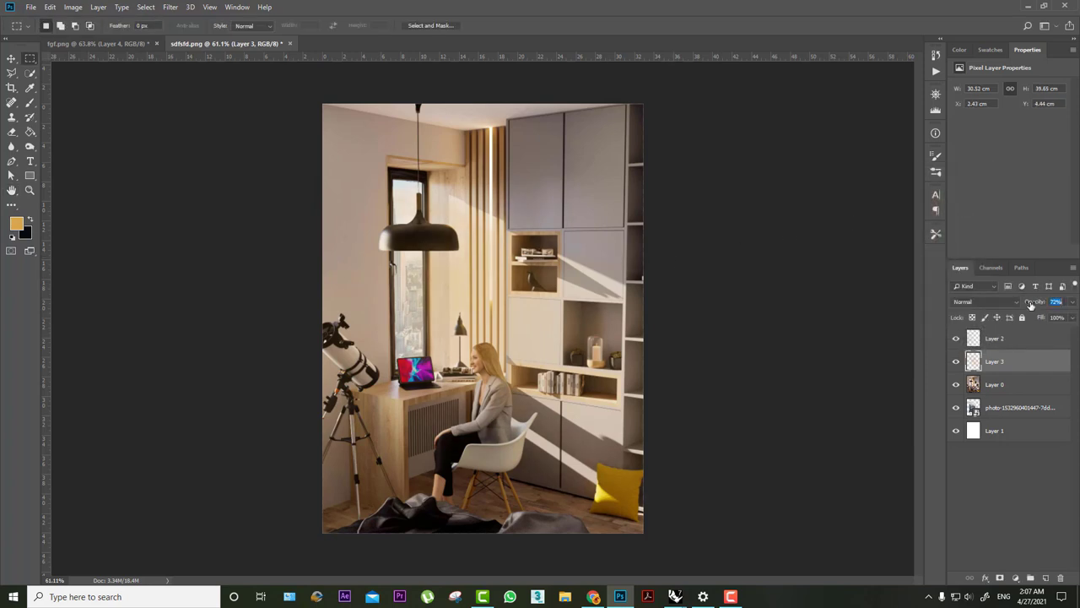
- Load the Flare 2 brush preset
click(10, 59)
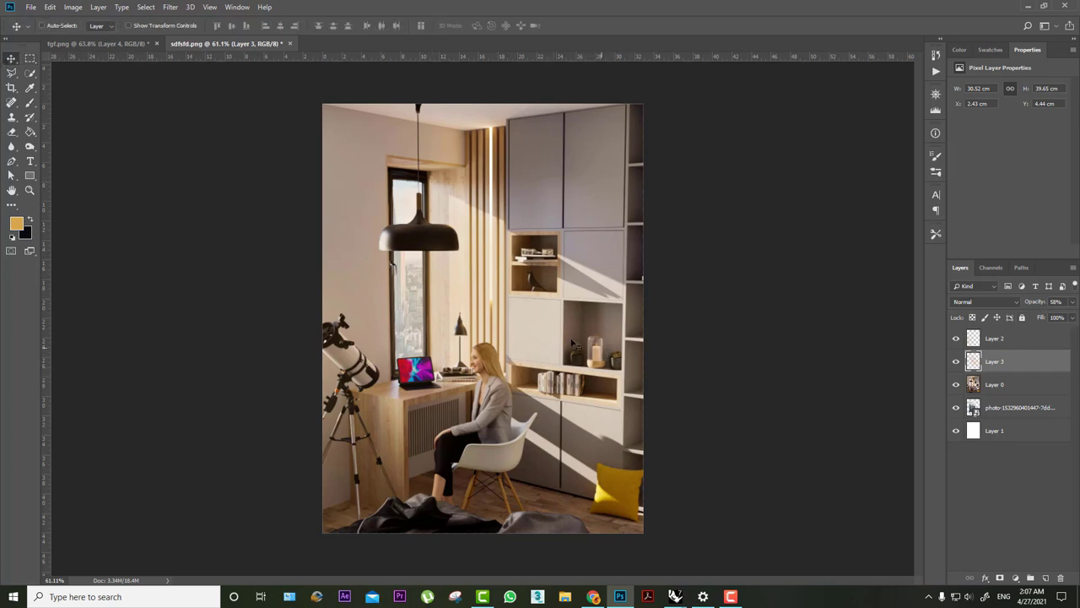
click(29, 102)
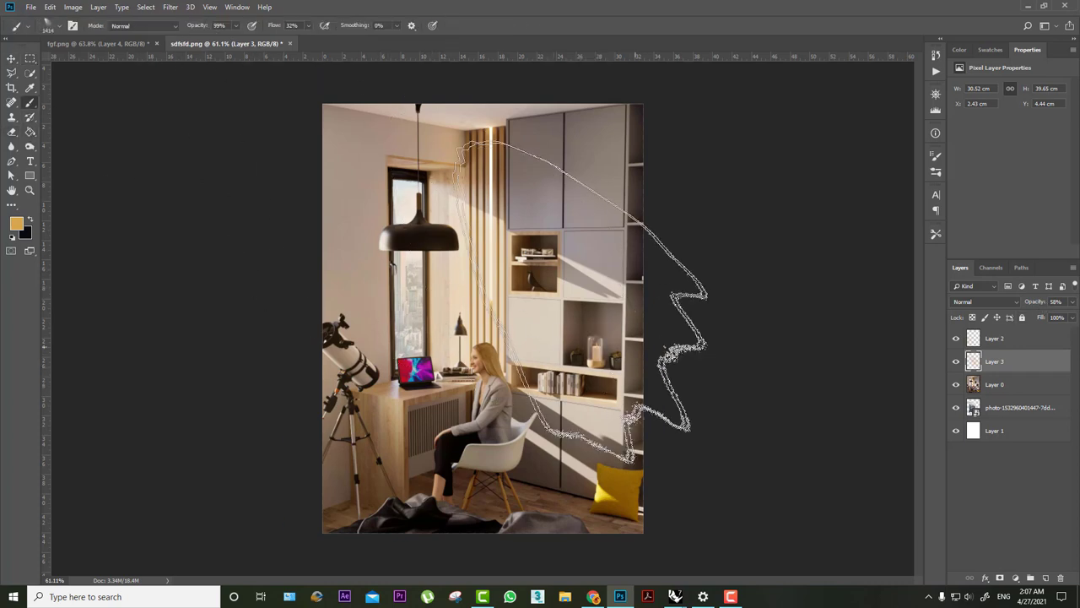
drag(639, 181, 506, 452)
right_click(593, 273)
scroll(703, 528, down, 1)
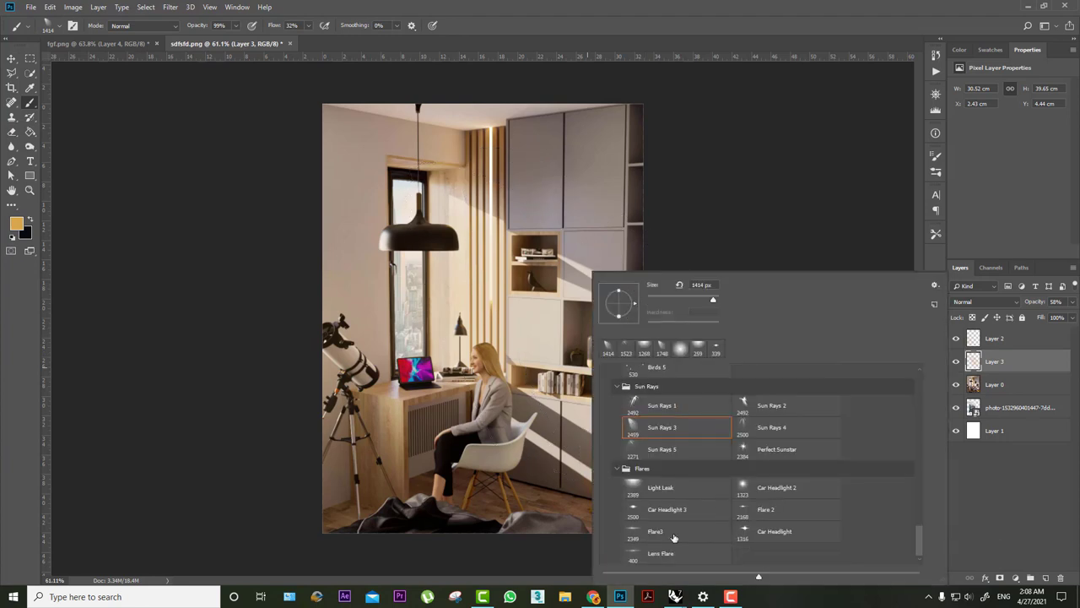
click(789, 533)
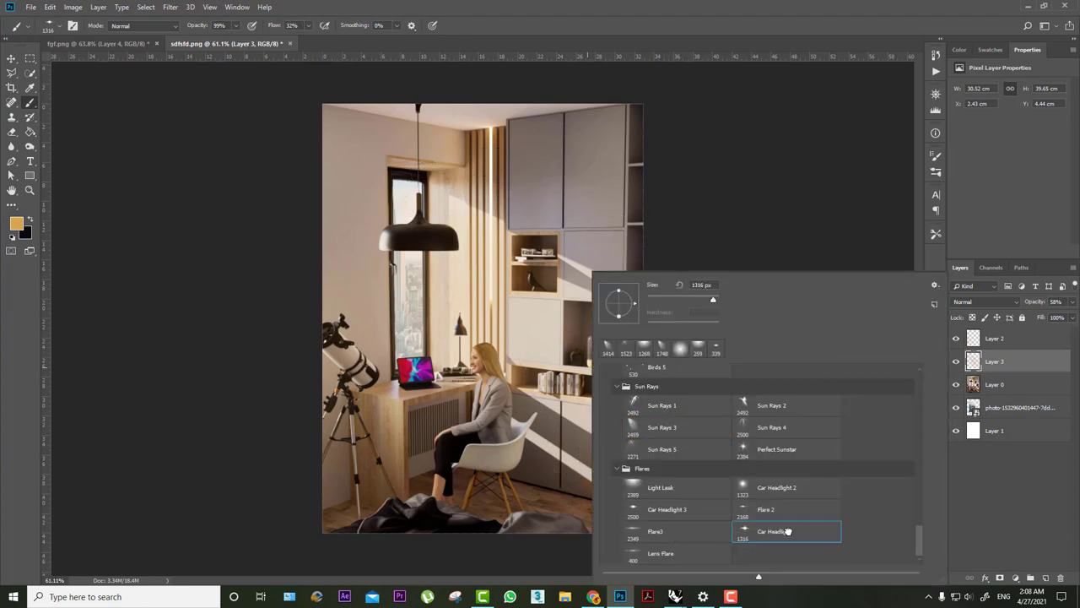
click(757, 511)
click(472, 337)
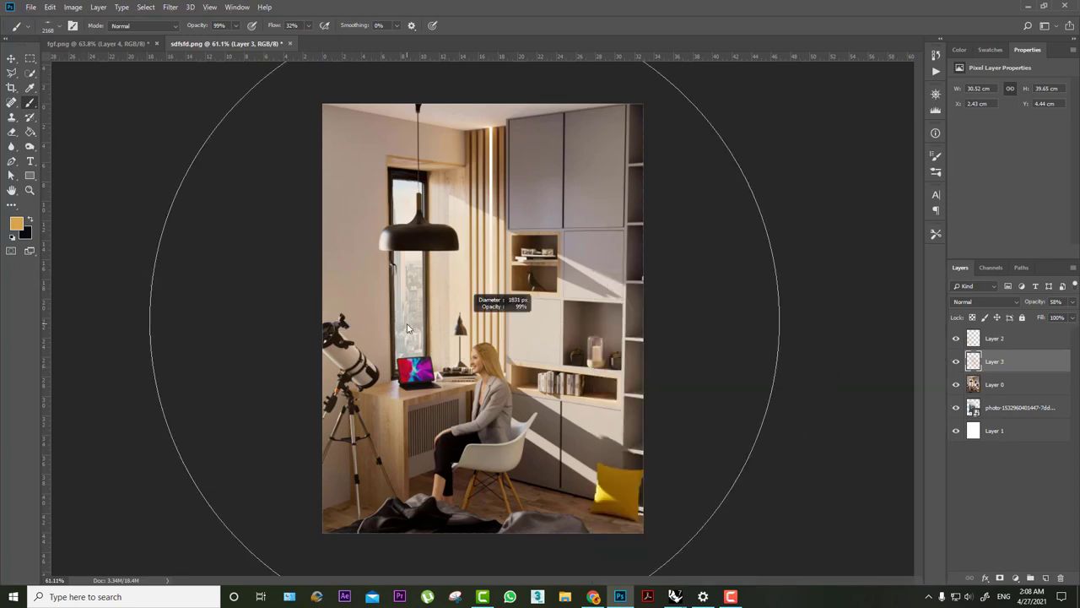
- Set the foreground colour to a darker orange
click(17, 224)
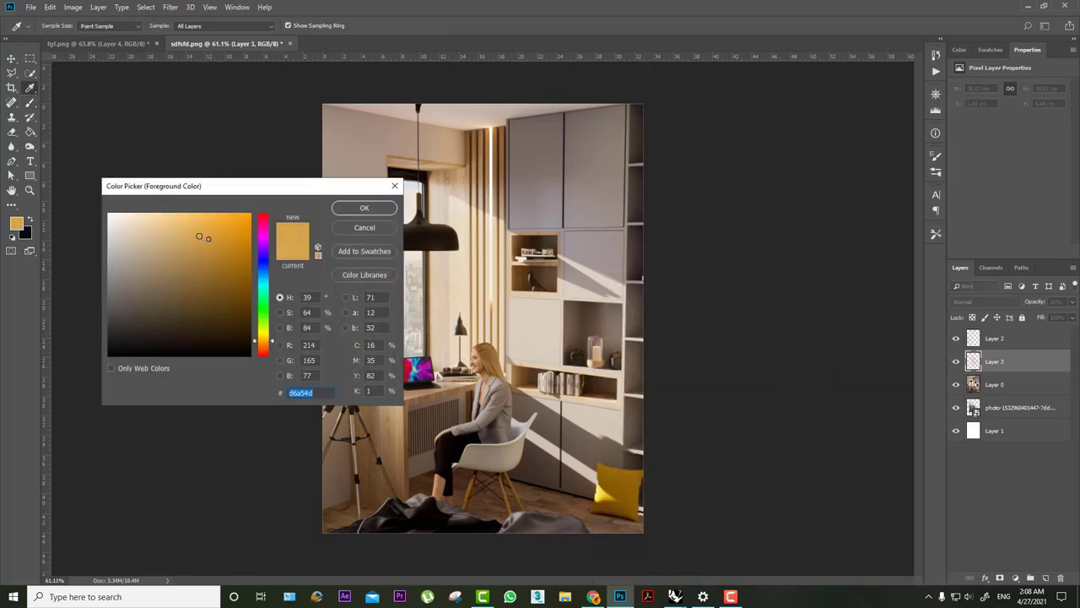
click(226, 247)
click(364, 208)
alt+scroll(591, 342, up, 8)
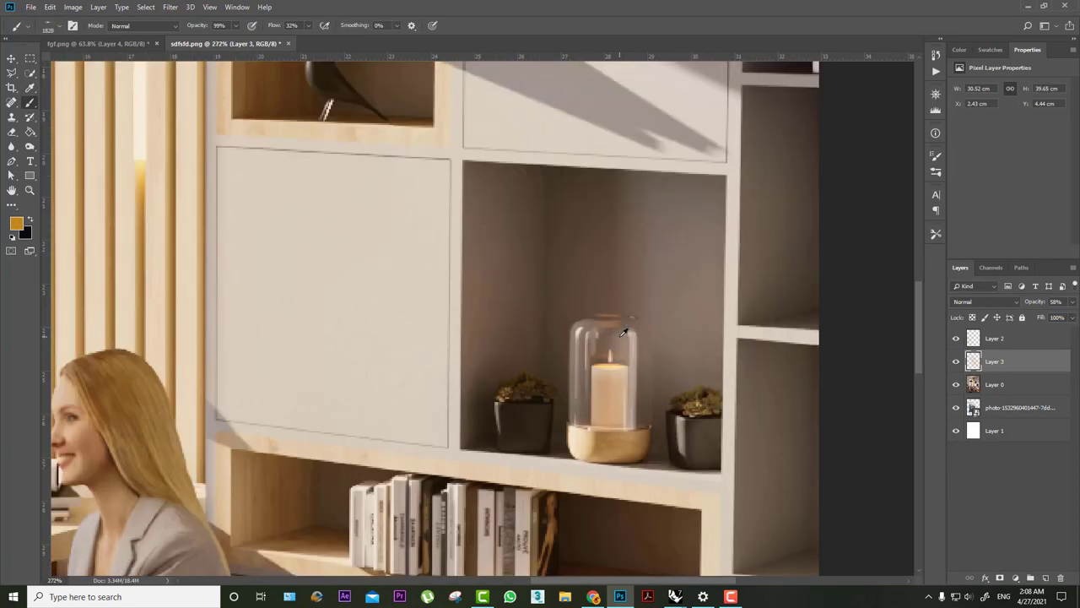
alt+scroll(500, 299, down, 3)
alt+scroll(499, 309, down, 2)
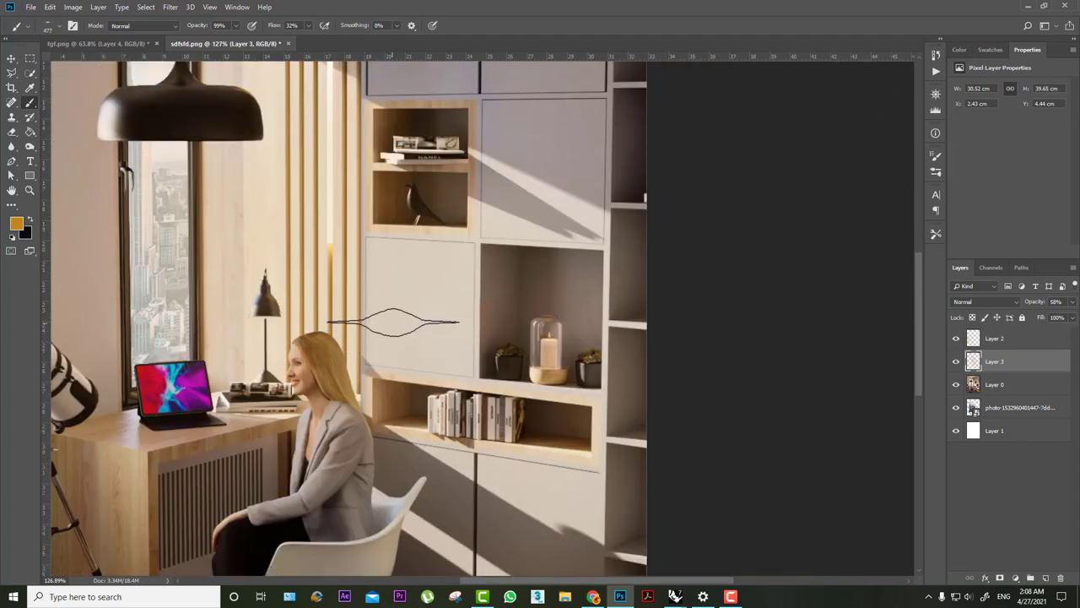
- Paint a faint orange flare streak across the cabinet door and commit the transform
drag(386, 325, 416, 320)
key(ctrl+t)
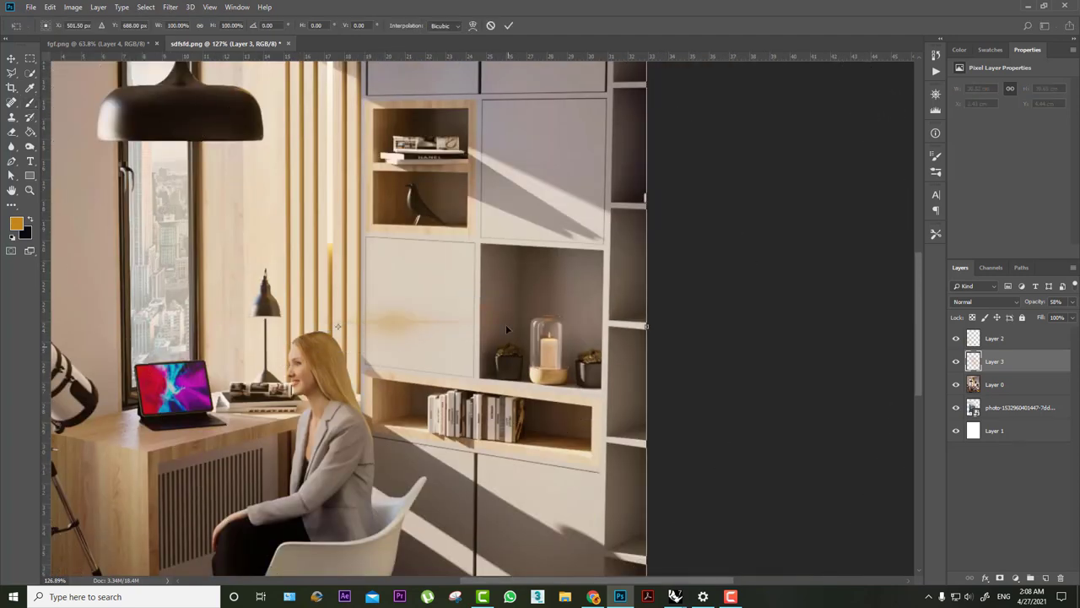
alt+scroll(635, 354, down, 2)
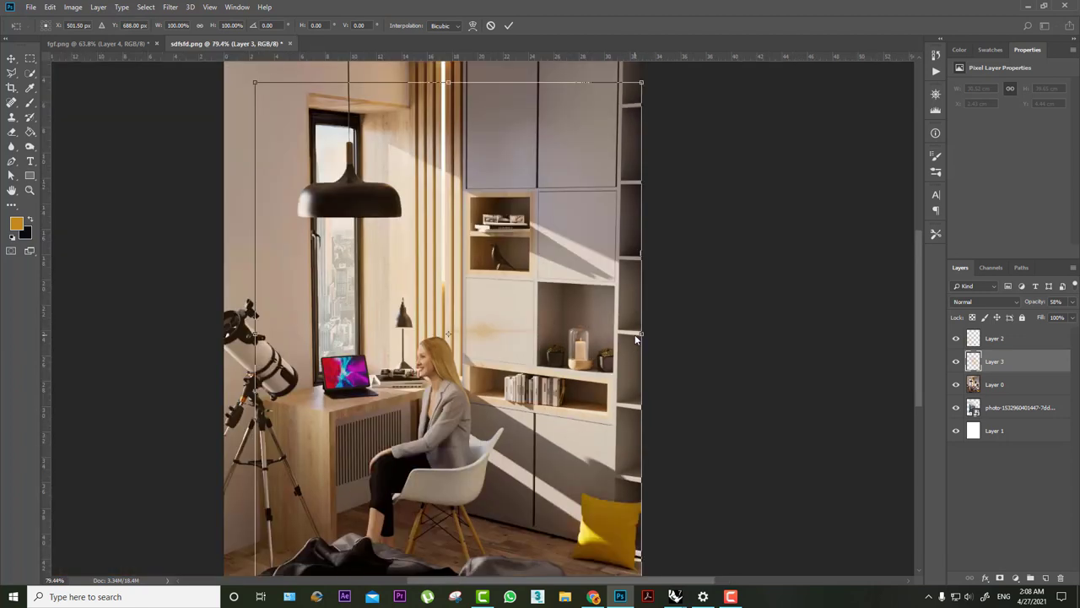
key(Return)
key(b)
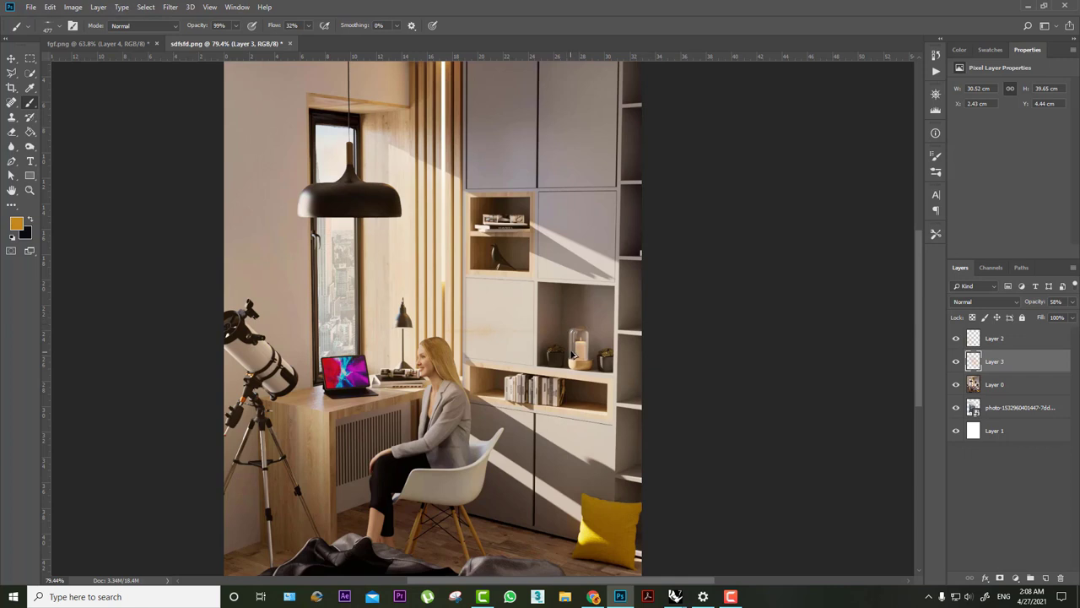
- On a new layer, shrink the flare to about 55%, tilt it diagonally and place it on the candle
click(1045, 578)
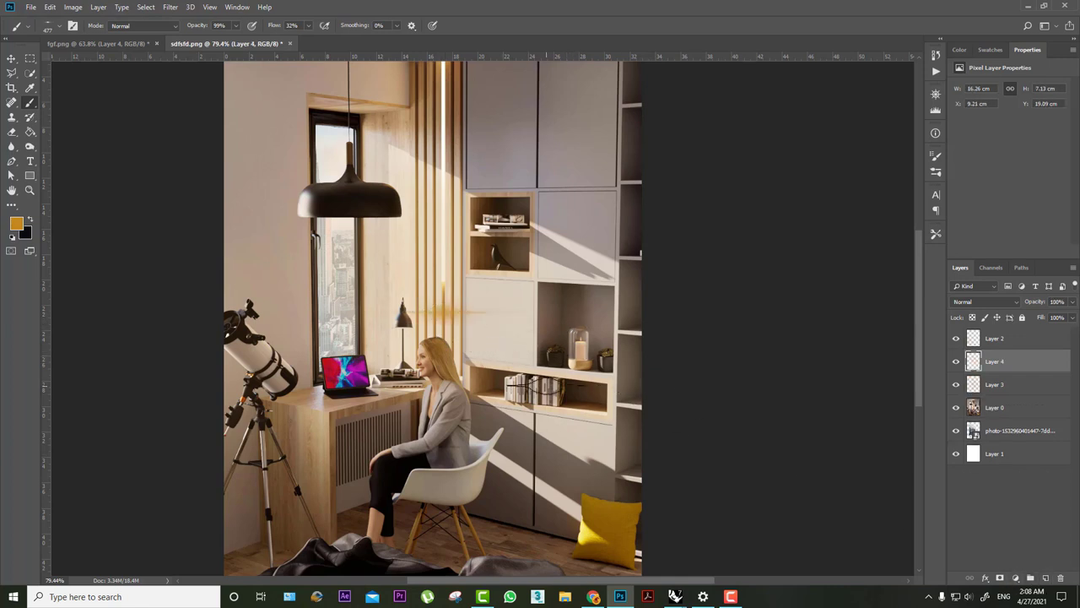
key(ctrl+t)
mouse_move(548, 267)
alt+mouse_down()
mouse_move(499, 290)
mouse_move(624, 334)
alt+mouse_up()
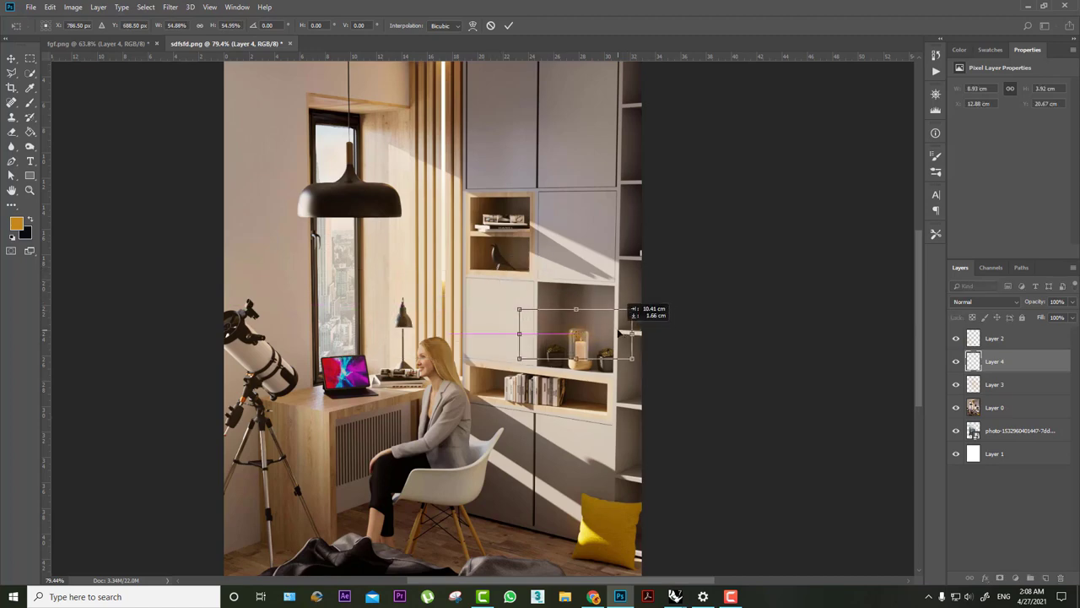
alt+scroll(621, 335, up, 1)
alt+scroll(621, 335, up, 4)
alt+scroll(621, 335, up, 2)
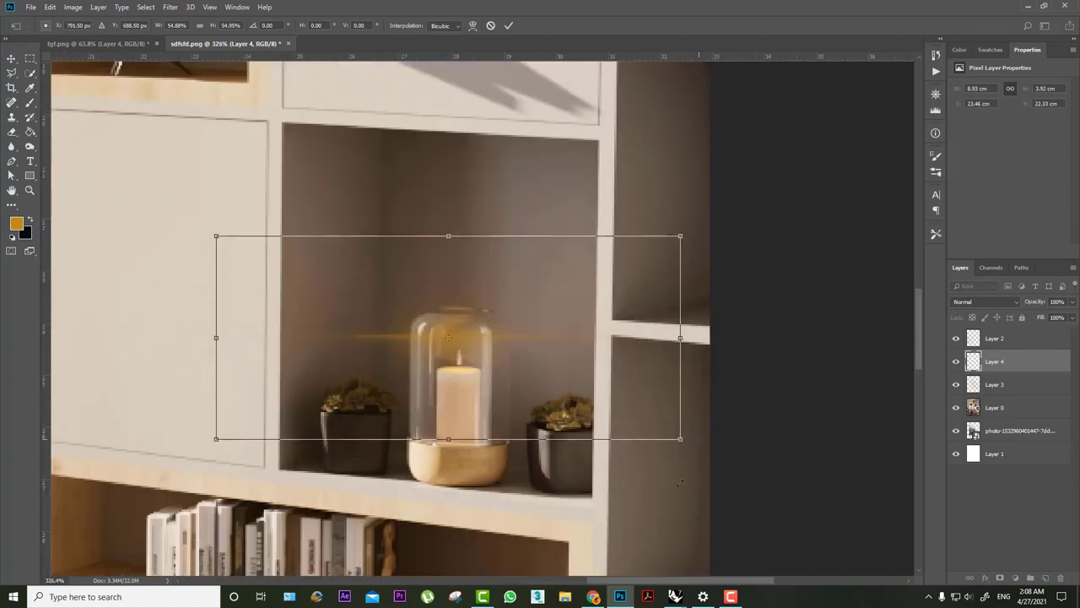
drag(681, 483, 571, 523)
drag(530, 402, 542, 419)
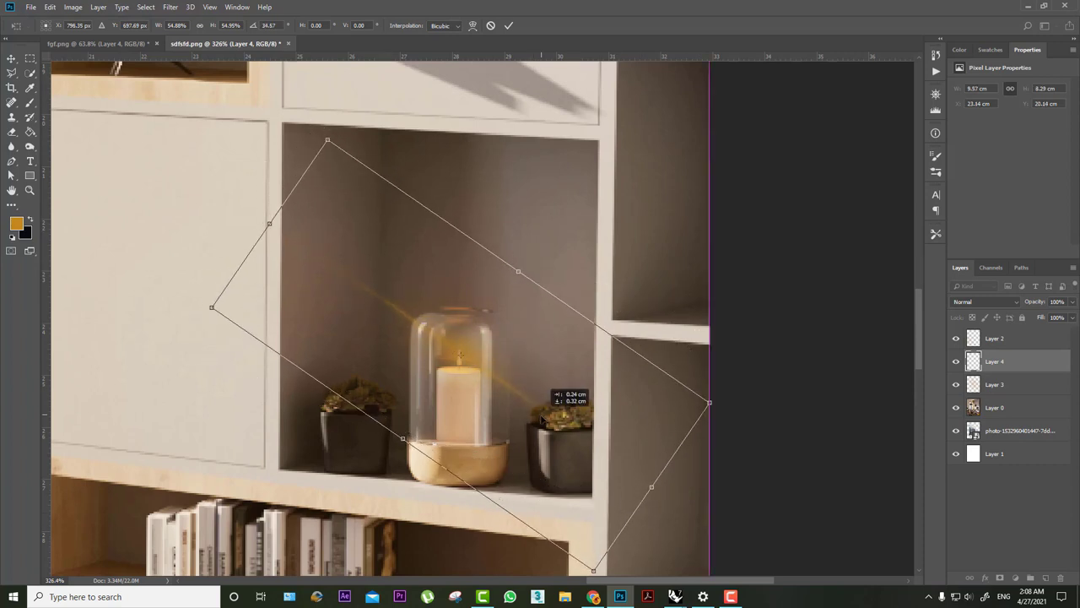
key(Return)
key(b)
- Re-transform the candle flare to a shallower angle and commit it
alt+scroll(494, 343, down, 3)
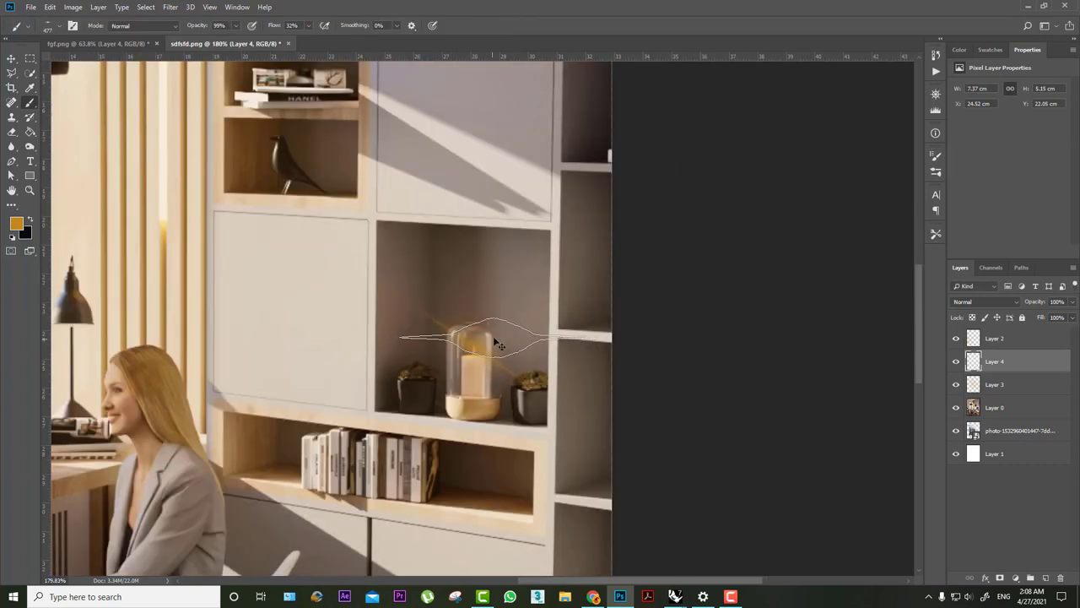
key(ctrl+t)
drag(620, 397, 628, 372)
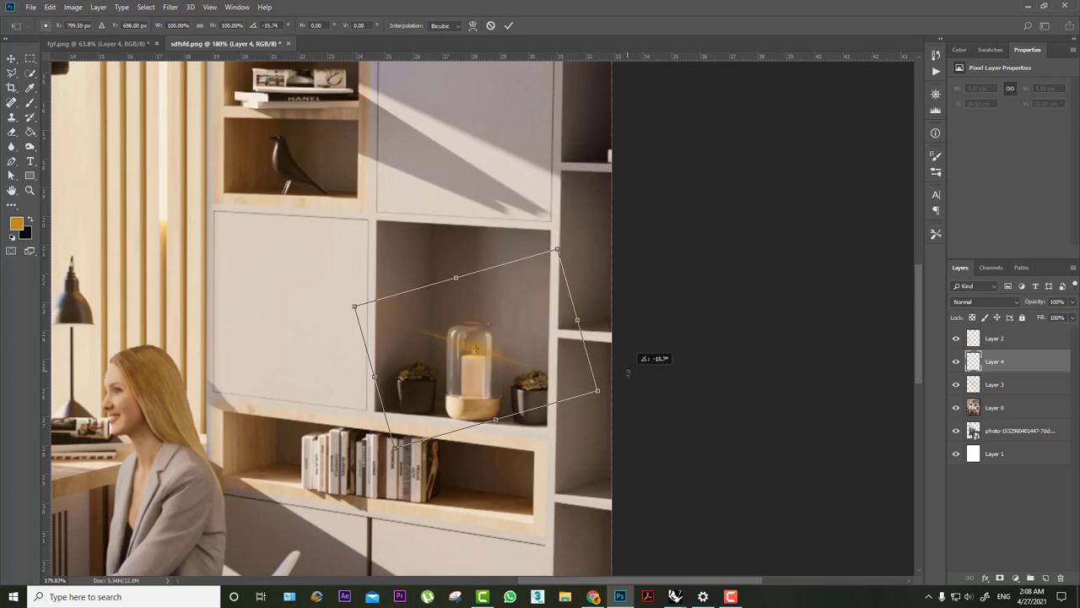
key(Return)
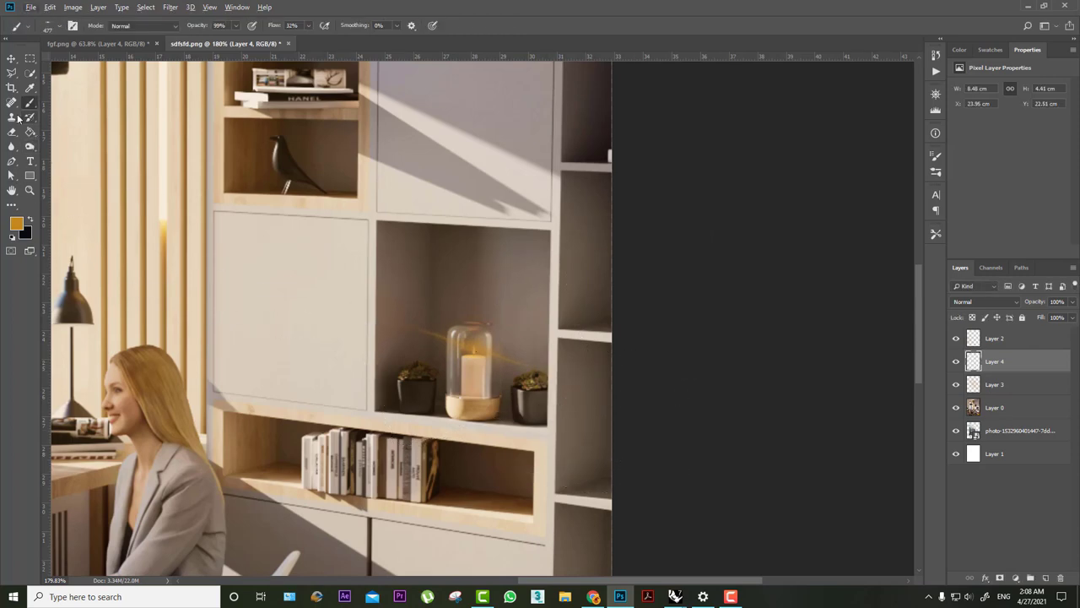
- Switch to the Eraser tool to trim back the flare
click(12, 132)
alt+scroll(587, 398, down, 3)
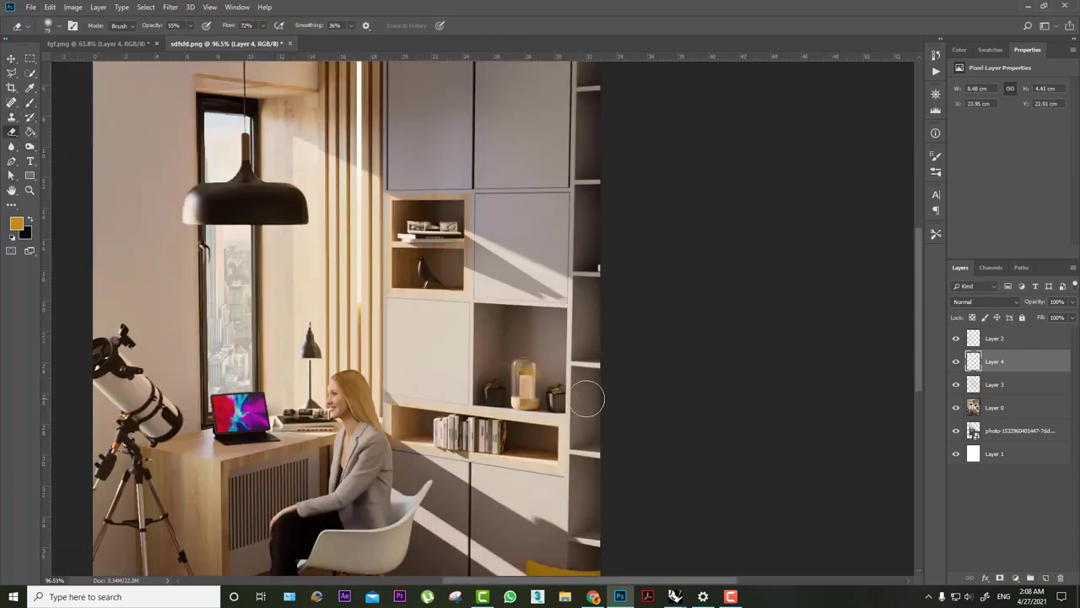
alt+scroll(587, 398, down, 2)
alt+scroll(599, 390, down, 1)
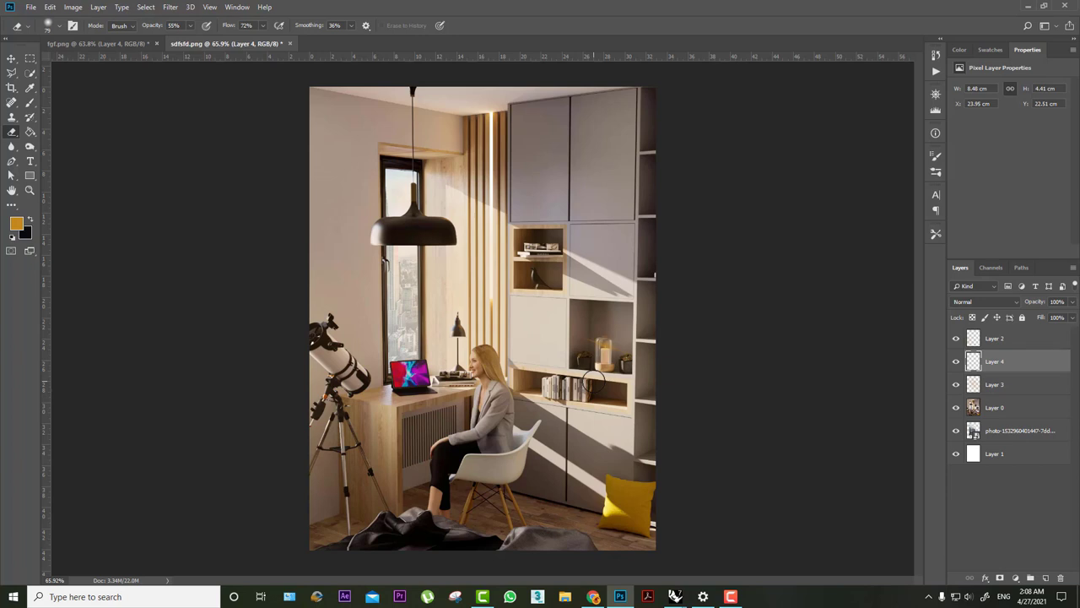
- Bring the fgf.png night render forward, briefly checking the sdfsfd.png daylight render in between
click(142, 53)
click(216, 51)
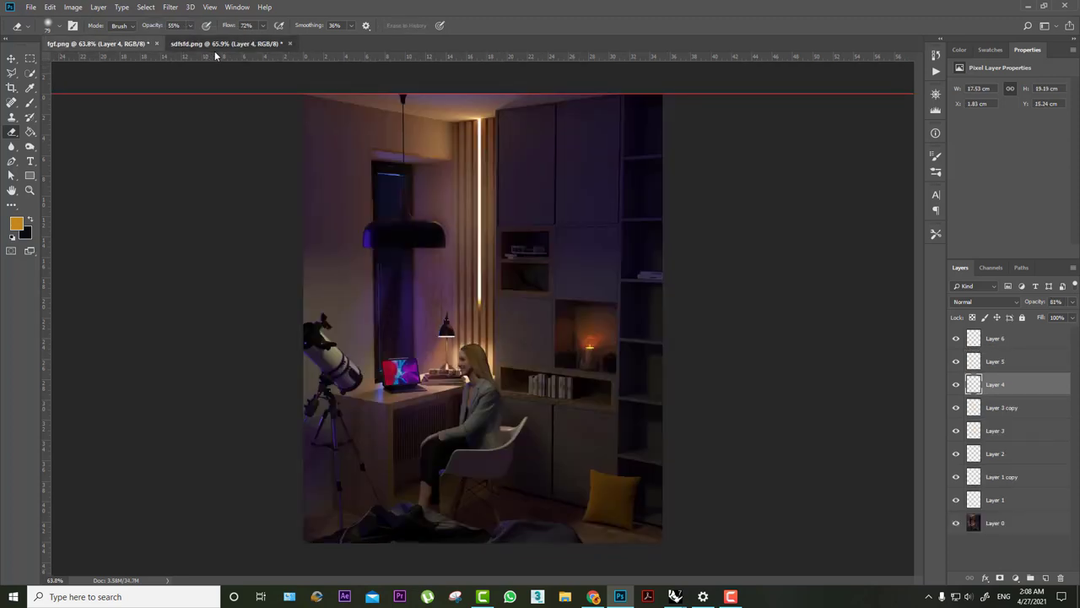
click(127, 46)
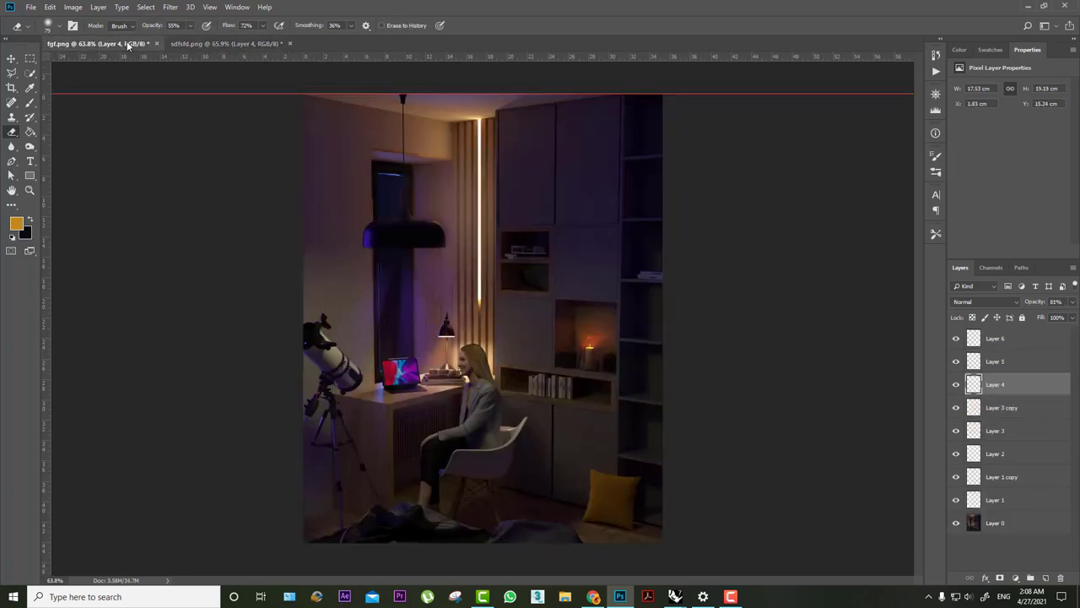